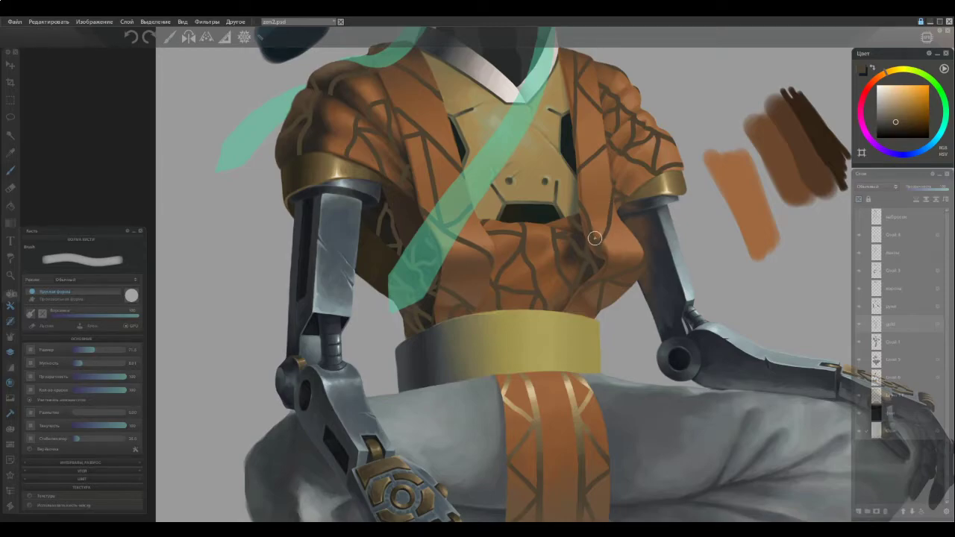
Lighten the gold pattern line just above the right lapel's fold with gold sampled from the hanging sash.
{"action": "left_click", "coordinate": [582, 433], "text": "ctrl"}
{"action": "left_click", "coordinate": [609, 218], "text": "alt"}
{"action": "left_click", "coordinate": [611, 211], "text": "alt"}
{"action": "left_click", "coordinate": [611, 204], "text": "alt"}
{"action": "key", "text": "["}
{"action": "left_click", "coordinate": [606, 232], "text": "ctrl"}
{"action": "left_click", "coordinate": [600, 237], "text": "ctrl"}
Retouch the gold line along the inner edge of the right lapel's fold using sampled gold and brown tones.
{"action": "left_click", "coordinate": [585, 425], "text": "ctrl"}
{"action": "left_click", "coordinate": [595, 246], "text": "alt"}
{"action": "left_click", "coordinate": [597, 251], "text": "alt"}
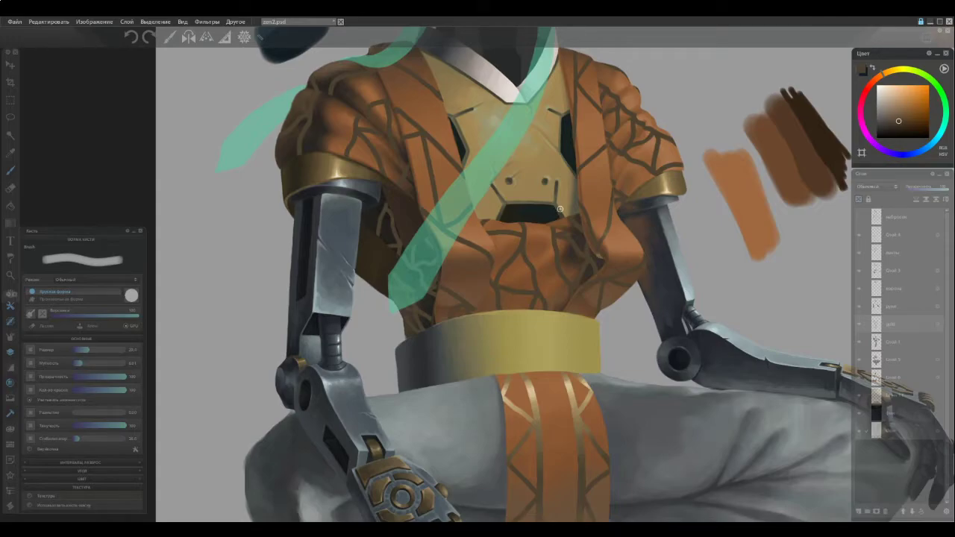
{"action": "left_click", "coordinate": [603, 252], "text": "ctrl"}
{"action": "left_click", "coordinate": [582, 210], "text": "ctrl"}
{"action": "left_click", "coordinate": [598, 257], "text": "alt"}
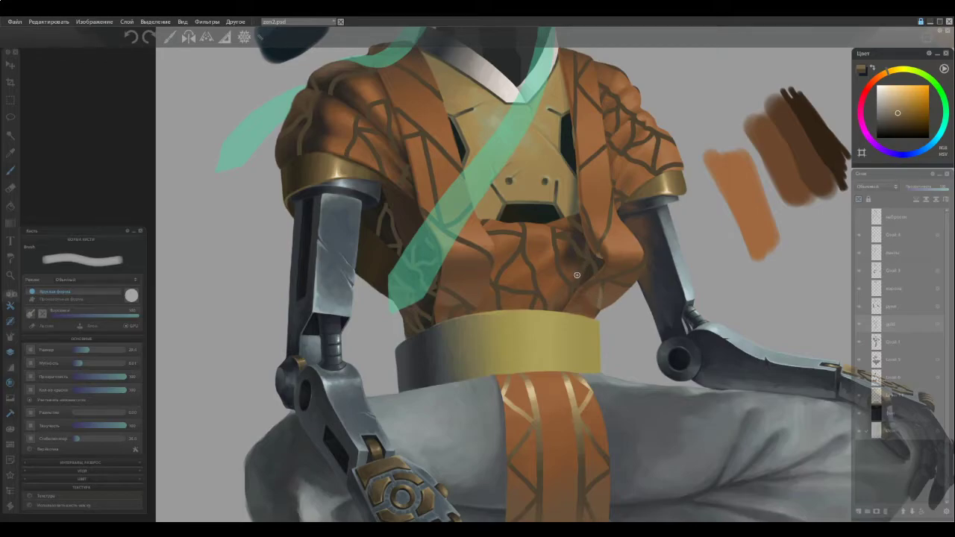
Paint over the pattern on the underside of the right lapel's fold, enlarging the brush for softer strokes.
{"action": "left_click", "coordinate": [602, 288], "text": "alt"}
{"action": "left_click", "coordinate": [593, 272], "text": "alt"}
{"action": "left_click_drag", "start_coordinate": [622, 269], "coordinate": [609, 294]}
{"action": "key", "text": "]"}
{"action": "key", "text": "]"}
{"action": "left_click", "coordinate": [617, 274], "text": "alt"}
{"action": "left_click", "coordinate": [619, 274], "text": "alt"}
Tone the gold lines under the right lapel's fold near the torso with colours sampled from the surrounding cloth.
{"action": "left_click", "coordinate": [595, 273], "text": "alt"}
{"action": "left_click", "coordinate": [601, 280], "text": "alt"}
{"action": "left_click", "coordinate": [600, 288], "text": "alt"}
{"action": "left_click", "coordinate": [602, 284], "text": "alt"}
{"action": "left_click", "coordinate": [602, 293], "text": "alt"}
{"action": "left_click", "coordinate": [598, 298], "text": "alt"}
{"action": "left_click", "coordinate": [592, 282], "text": "alt"}
{"action": "left_click", "coordinate": [593, 283], "text": "alt"}
{"action": "left_click", "coordinate": [593, 280], "text": "alt"}
Shade the gold lines toward the outer edge of the right lapel's folded underside.
{"action": "left_click", "coordinate": [615, 287], "text": "alt"}
{"action": "left_click", "coordinate": [641, 265], "text": "alt"}
{"action": "left_click", "coordinate": [627, 275], "text": "alt"}
{"action": "left_click", "coordinate": [640, 266], "text": "alt"}
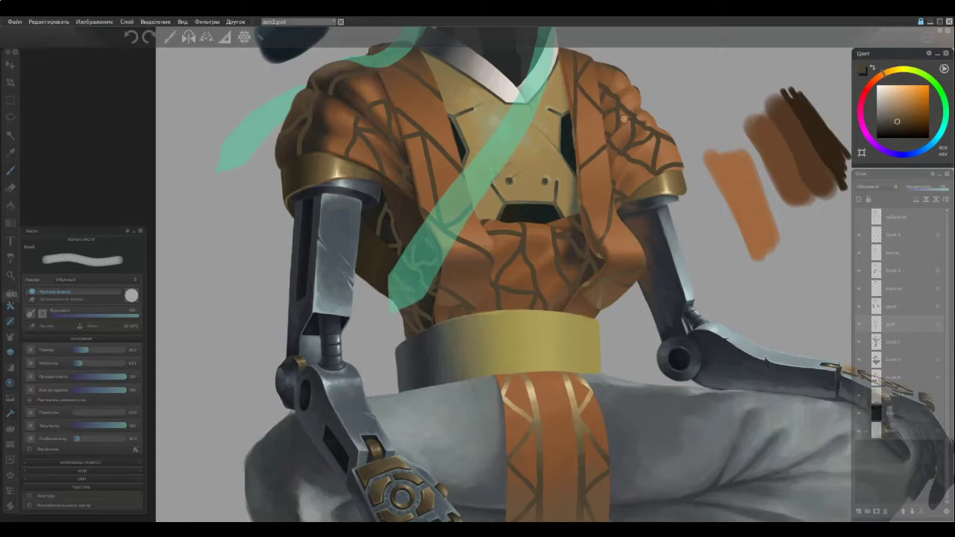
{"action": "left_click", "coordinate": [602, 293], "text": "alt"}
{"action": "mouse_move", "coordinate": [601, 297]}
{"action": "left_mouse_down"}
{"action": "mouse_move", "coordinate": [623, 282]}
{"action": "mouse_move", "coordinate": [608, 280]}
{"action": "left_mouse_up"}
Rework the tones of the vertical gold line above the right lapel's fold, sampling a lighter gold from the sash.
{"action": "left_click", "coordinate": [608, 223], "text": "alt"}
{"action": "left_click", "coordinate": [611, 214], "text": "alt"}
{"action": "left_click", "coordinate": [609, 209], "text": "alt"}
{"action": "left_click", "coordinate": [613, 202], "text": "alt"}
{"action": "left_click", "coordinate": [611, 206], "text": "alt"}
{"action": "left_click", "coordinate": [610, 206], "text": "alt"}
{"action": "left_click", "coordinate": [605, 232], "text": "ctrl"}
{"action": "left_click", "coordinate": [574, 395], "text": "ctrl"}
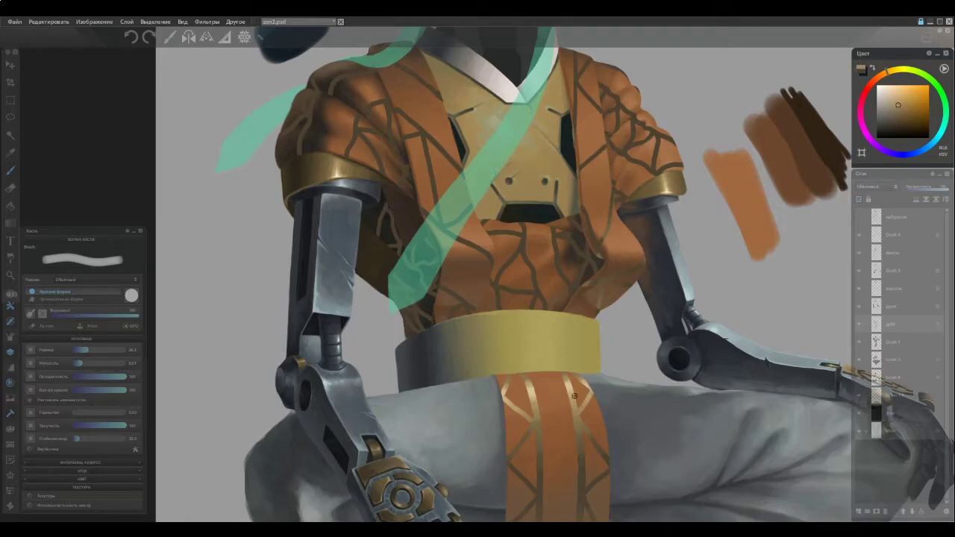
{"action": "left_click", "coordinate": [603, 224], "text": "ctrl"}
{"action": "left_click", "coordinate": [625, 213], "text": "alt"}
Brush a pale gold highlight along the right lapel's line where it bends into the fold.
{"action": "left_click_drag", "start_coordinate": [609, 227], "coordinate": [609, 203]}
{"action": "left_click", "coordinate": [604, 233], "text": "ctrl"}
{"action": "left_click", "coordinate": [603, 237], "text": "ctrl"}
{"action": "left_click", "coordinate": [605, 231], "text": "ctrl"}
{"action": "left_click", "coordinate": [608, 217], "text": "ctrl"}
{"action": "left_click", "coordinate": [608, 223], "text": "ctrl"}
{"action": "left_click", "coordinate": [575, 236], "text": "ctrl"}
Blend the ends of the right lapel's gold highlight into the darker part of the line.
{"action": "left_click", "coordinate": [604, 232], "text": "ctrl"}
{"action": "left_click", "coordinate": [608, 220], "text": "ctrl"}
{"action": "left_click", "coordinate": [607, 210], "text": "alt"}
{"action": "left_click_drag", "start_coordinate": [608, 223], "coordinate": [610, 204]}
{"action": "left_click", "coordinate": [610, 217], "text": "alt"}
{"action": "left_click", "coordinate": [608, 222], "text": "ctrl"}
Hide the teal sash layer and paint lighter gold over the line junction at the left lapel's fold.
{"action": "left_click", "coordinate": [859, 254]}
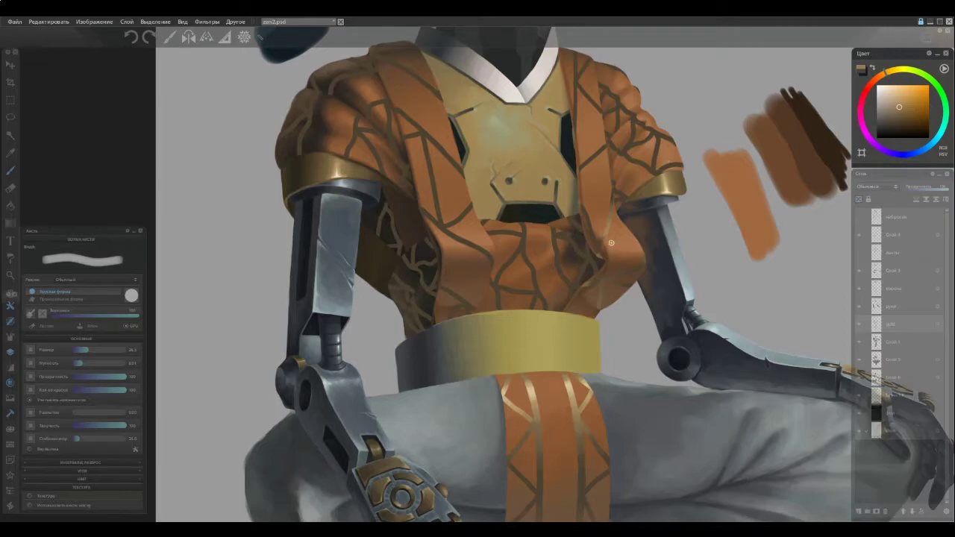
{"action": "left_click", "coordinate": [619, 218], "text": "ctrl"}
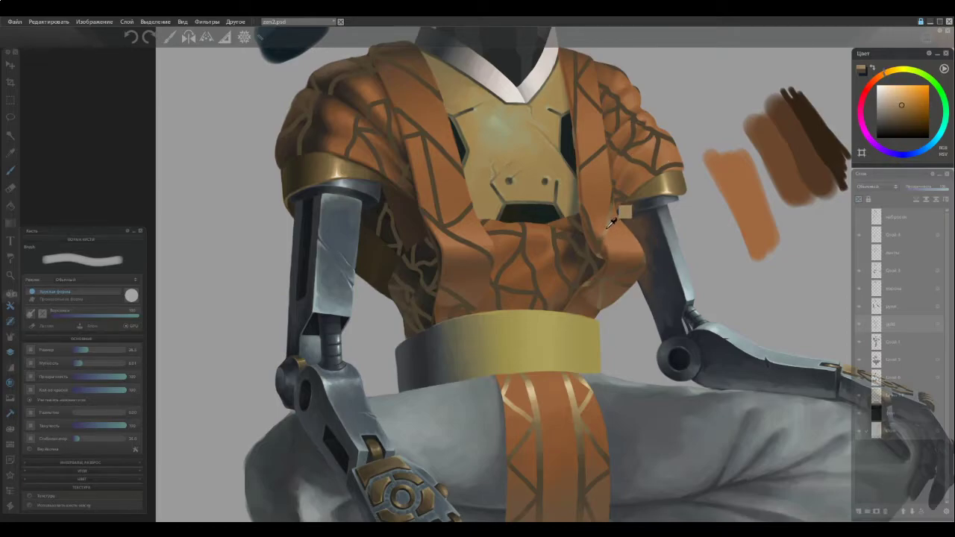
{"action": "left_click", "coordinate": [451, 221], "text": "alt"}
{"action": "left_click", "coordinate": [445, 227], "text": "alt"}
{"action": "left_click_drag", "start_coordinate": [441, 228], "coordinate": [457, 221]}
{"action": "left_click", "coordinate": [464, 218], "text": "alt"}
{"action": "left_click", "coordinate": [461, 221], "text": "ctrl"}
Tone the lines meeting above the left lapel's fold with sampled gold and cloth colours.
{"action": "left_click", "coordinate": [471, 208], "text": "alt"}
{"action": "left_click", "coordinate": [441, 221], "text": "alt"}
{"action": "left_click", "coordinate": [440, 221], "text": "alt"}
{"action": "left_click", "coordinate": [441, 214], "text": "alt"}
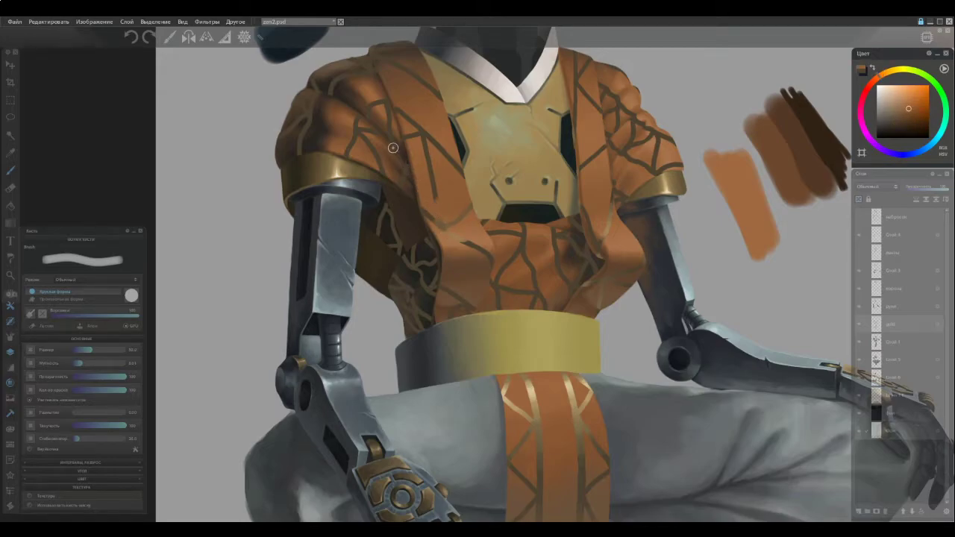
{"action": "left_click", "coordinate": [436, 203], "text": "alt"}
{"action": "left_click_drag", "start_coordinate": [440, 223], "coordinate": [457, 207]}
{"action": "left_click", "coordinate": [440, 217], "text": "alt"}
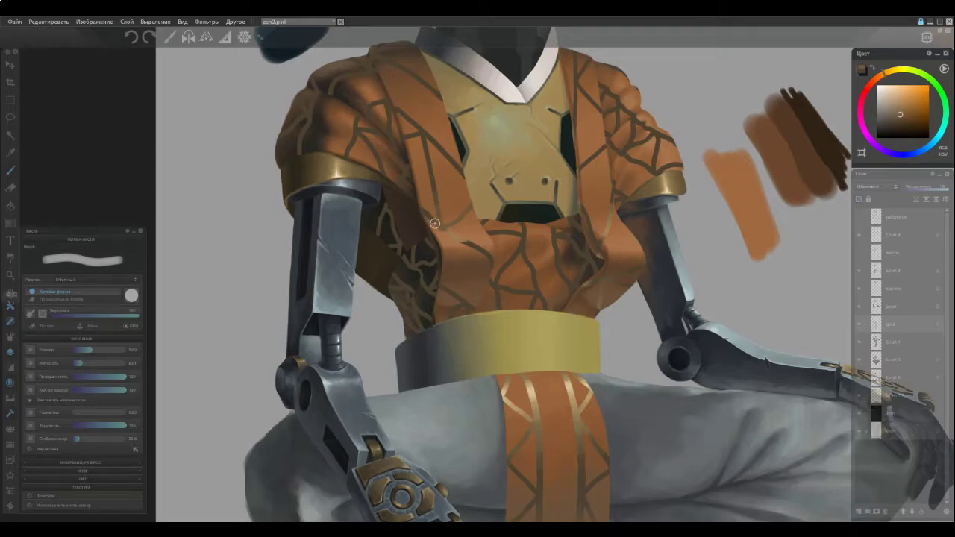
Soften the lower end of the left lapel's vertical gold line and its outer edge line.
{"action": "left_click", "coordinate": [434, 212], "text": "alt"}
{"action": "left_click", "coordinate": [433, 197], "text": "alt"}
{"action": "left_click", "coordinate": [424, 207], "text": "alt"}
{"action": "left_click", "coordinate": [432, 216], "text": "alt"}
{"action": "left_click", "coordinate": [452, 201], "text": "alt"}
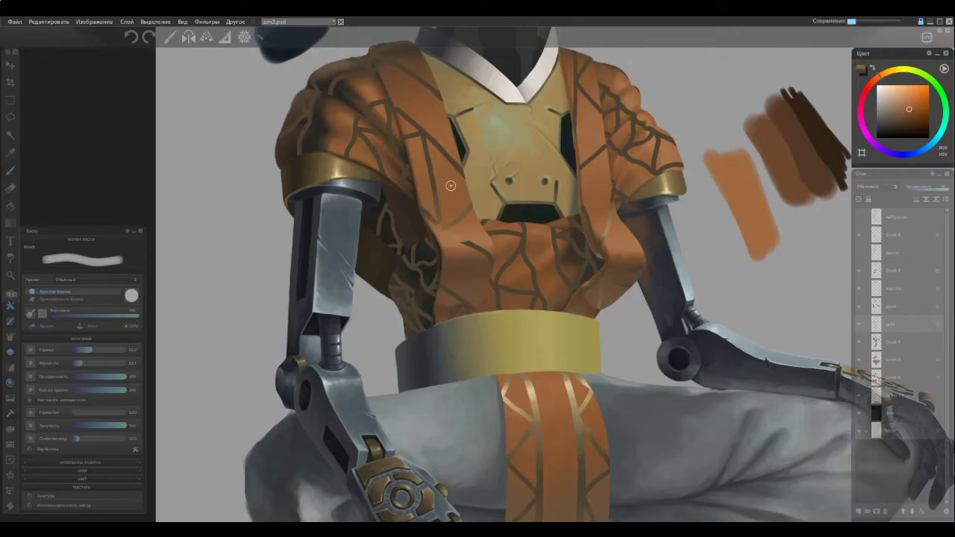
Retouch the diagonal branch line running to the inner edge of the left lapel.
{"action": "left_click", "coordinate": [445, 227], "text": "alt"}
{"action": "left_click", "coordinate": [456, 221], "text": "alt"}
{"action": "left_click", "coordinate": [461, 211], "text": "alt"}
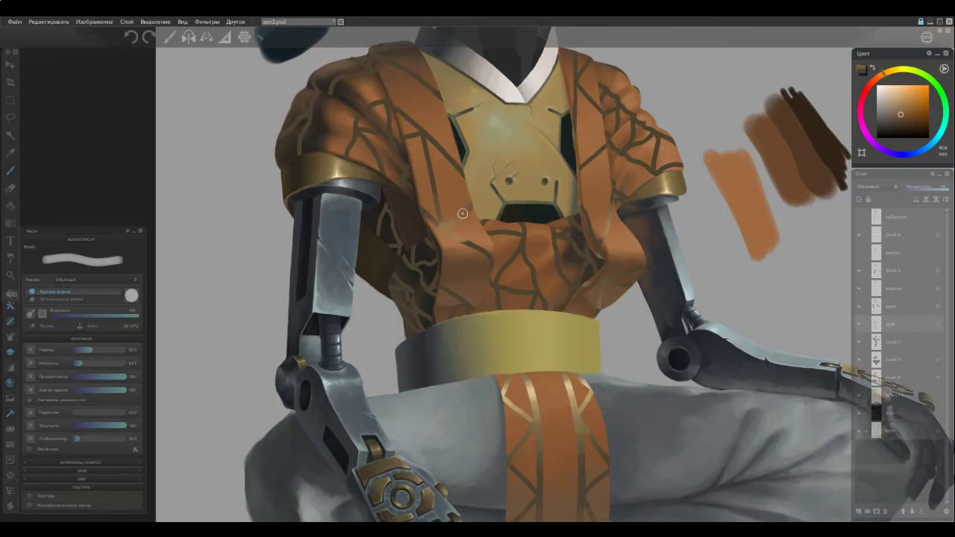
{"action": "left_click", "coordinate": [458, 208], "text": "alt"}
{"action": "left_click", "coordinate": [458, 208], "text": "alt"}
{"action": "left_click", "coordinate": [434, 194], "text": "alt"}
Add light gold to the left lapel's line junction and blend it up into the vertical line.
{"action": "left_click", "coordinate": [439, 218], "text": "ctrl"}
{"action": "left_click", "coordinate": [434, 207], "text": "alt"}
{"action": "left_click", "coordinate": [436, 202], "text": "alt"}
{"action": "left_click", "coordinate": [446, 220], "text": "ctrl"}
{"action": "left_click", "coordinate": [432, 220], "text": "ctrl"}
{"action": "left_click", "coordinate": [443, 215], "text": "alt"}
Refine the lower part of the left lapel's vertical gold line with a smaller brush.
{"action": "key", "text": "["}
{"action": "scroll", "coordinate": [421, 190], "scroll_direction": "up", "scroll_amount": 4}
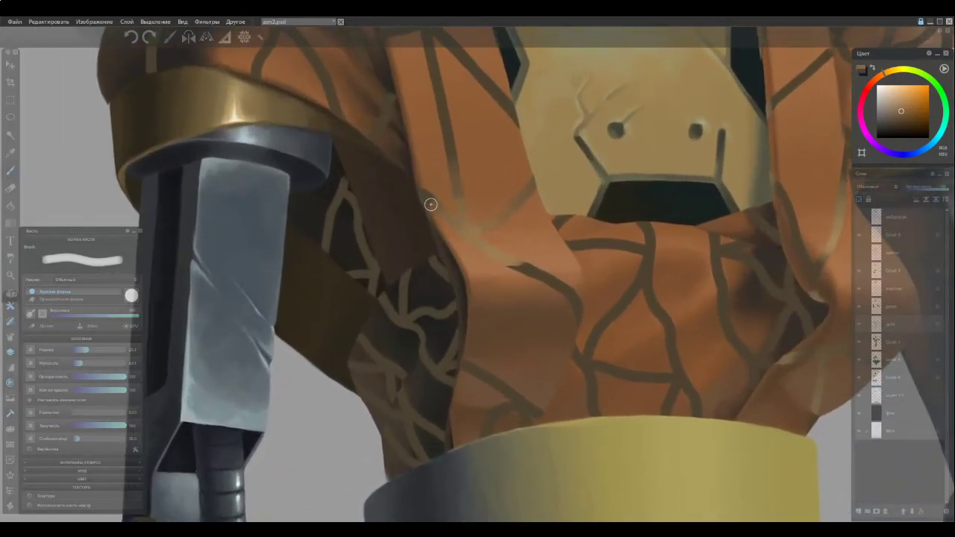
{"action": "left_click", "coordinate": [441, 210], "text": "ctrl"}
{"action": "left_click", "coordinate": [456, 173], "text": "alt"}
{"action": "mouse_move", "coordinate": [456, 173]}
{"action": "left_mouse_down"}
{"action": "mouse_move", "coordinate": [463, 194]}
{"action": "mouse_move", "coordinate": [463, 181]}
{"action": "left_mouse_up"}
{"action": "left_click", "coordinate": [455, 172], "text": "alt"}
Repaint the diagonal branch line from the junction to the inner edge of the left lapel.
{"action": "left_click", "coordinate": [478, 229], "text": "ctrl"}
{"action": "left_click_drag", "start_coordinate": [478, 230], "coordinate": [518, 191]}
{"action": "left_click", "coordinate": [496, 221], "text": "alt"}
{"action": "left_click", "coordinate": [504, 216], "text": "alt"}
Extend the lighter gold along the line crossing the left lapel's fold and blend it into the dark section.
{"action": "left_click", "coordinate": [517, 263], "text": "ctrl"}
{"action": "left_click_drag", "start_coordinate": [517, 266], "coordinate": [530, 273]}
{"action": "left_click", "coordinate": [542, 273], "text": "alt"}
{"action": "left_click", "coordinate": [536, 272], "text": "ctrl"}
{"action": "left_click", "coordinate": [549, 273], "text": "alt"}
{"action": "left_click_drag", "start_coordinate": [529, 269], "coordinate": [559, 292]}
{"action": "left_click", "coordinate": [539, 278], "text": "alt"}
{"action": "left_click", "coordinate": [550, 279], "text": "alt"}
{"action": "left_click", "coordinate": [531, 275], "text": "alt"}
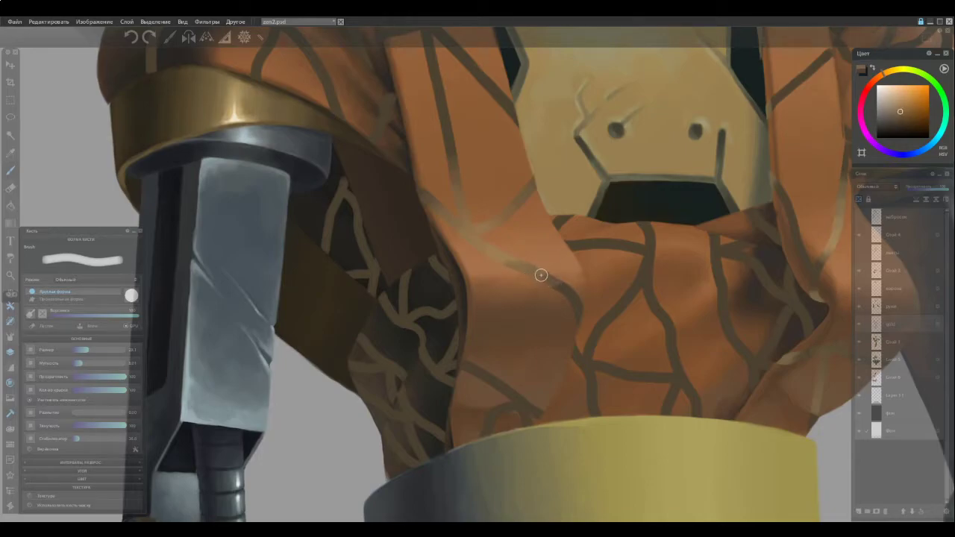
Smooth the gold gradient along the middle of the line crossing the left lapel's fold.
{"action": "left_click", "coordinate": [553, 281], "text": "ctrl"}
{"action": "left_click", "coordinate": [549, 279], "text": "ctrl"}
{"action": "left_click", "coordinate": [526, 271], "text": "ctrl"}
{"action": "left_click", "coordinate": [493, 262], "text": "ctrl"}
{"action": "left_click", "coordinate": [517, 265], "text": "ctrl"}
Blend the far end of the left lapel's fold line from lighter gold into its shaded bend.
{"action": "left_click", "coordinate": [542, 272], "text": "alt"}
{"action": "mouse_move", "coordinate": [551, 277]}
{"action": "left_mouse_down"}
{"action": "mouse_move", "coordinate": [519, 239]}
{"action": "mouse_move", "coordinate": [571, 290]}
{"action": "left_mouse_up"}
{"action": "left_click", "coordinate": [555, 286], "text": "alt"}
{"action": "left_click", "coordinate": [562, 280], "text": "alt"}
{"action": "left_click", "coordinate": [566, 292], "text": "alt"}
{"action": "left_click", "coordinate": [570, 286], "text": "ctrl"}
{"action": "left_click", "coordinate": [543, 274], "text": "ctrl"}
{"action": "left_click", "coordinate": [558, 281], "text": "alt"}
{"action": "left_click_drag", "start_coordinate": [552, 278], "coordinate": [533, 270]}
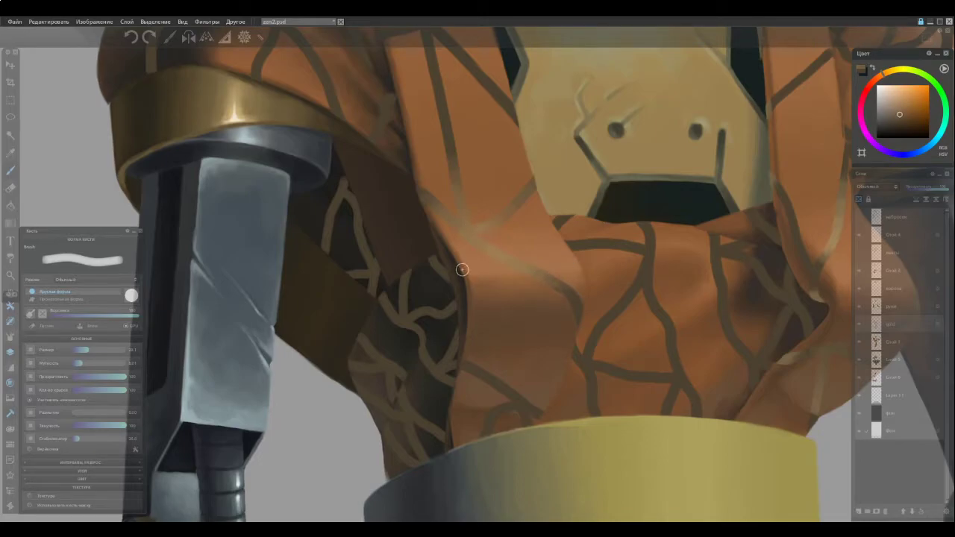
Paint a bright gold highlight on the left lapel's fold line using a tone sampled from the sash.
{"action": "scroll", "coordinate": [466, 310], "scroll_direction": "down", "scroll_amount": 5}
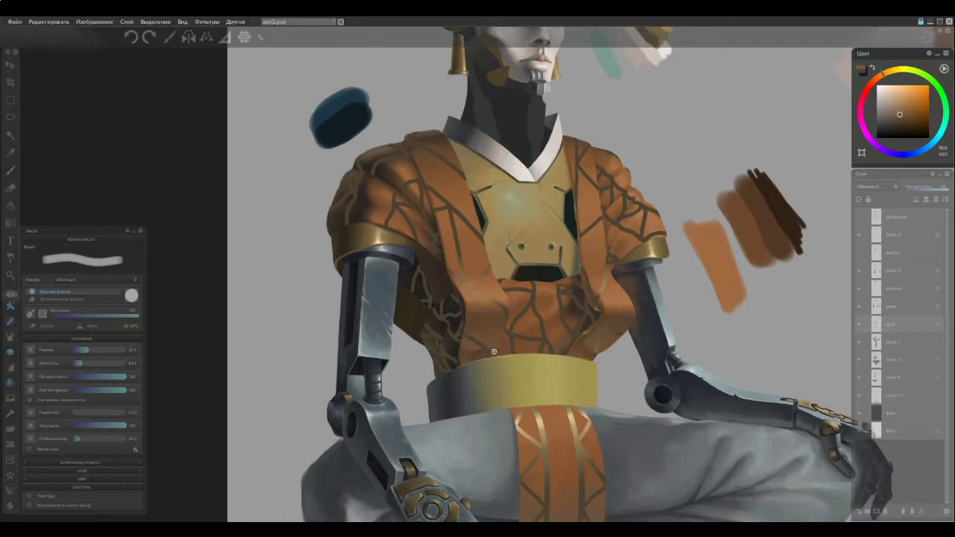
{"action": "scroll", "coordinate": [493, 351], "scroll_direction": "up", "scroll_amount": 3}
{"action": "left_click", "coordinate": [628, 466], "text": "ctrl"}
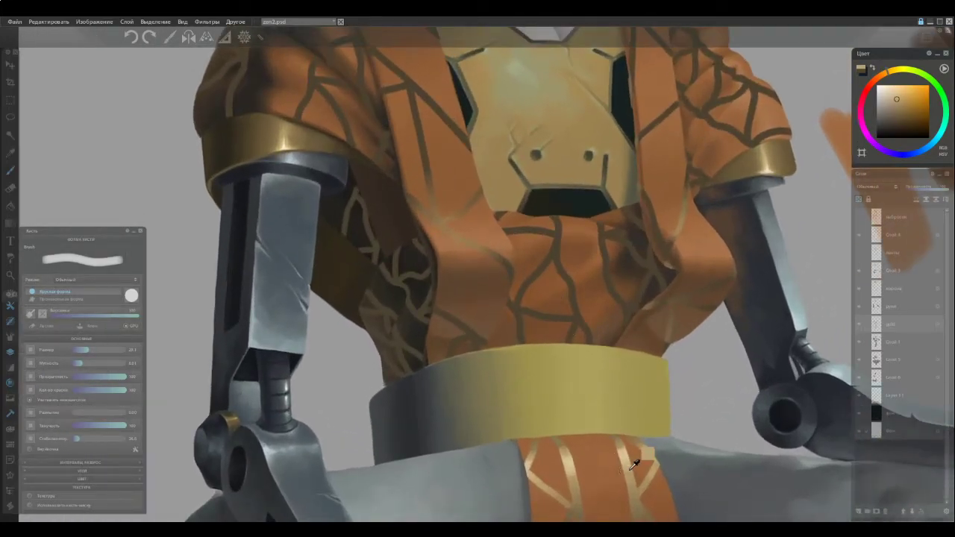
{"action": "left_click", "coordinate": [468, 243], "text": "alt"}
{"action": "left_click_drag", "start_coordinate": [468, 242], "coordinate": [458, 239]}
{"action": "left_click", "coordinate": [476, 247], "text": "alt"}
{"action": "left_click", "coordinate": [453, 235], "text": "alt"}
{"action": "left_click", "coordinate": [468, 239], "text": "ctrl"}
{"action": "left_click", "coordinate": [462, 239], "text": "ctrl"}
Fade the outer end of the left lapel's gold highlight into the line.
{"action": "left_click", "coordinate": [480, 247], "text": "alt"}
{"action": "left_click", "coordinate": [459, 240], "text": "ctrl"}
{"action": "left_click", "coordinate": [491, 244], "text": "ctrl"}
{"action": "left_click", "coordinate": [482, 250], "text": "ctrl"}
{"action": "left_click", "coordinate": [489, 252], "text": "ctrl"}
{"action": "left_click", "coordinate": [486, 250], "text": "ctrl"}
Brighten the right lapel's vertical gold line above the fold with pale gold sampled from the left lapel.
{"action": "scroll", "coordinate": [463, 297], "scroll_direction": "down", "scroll_amount": 6}
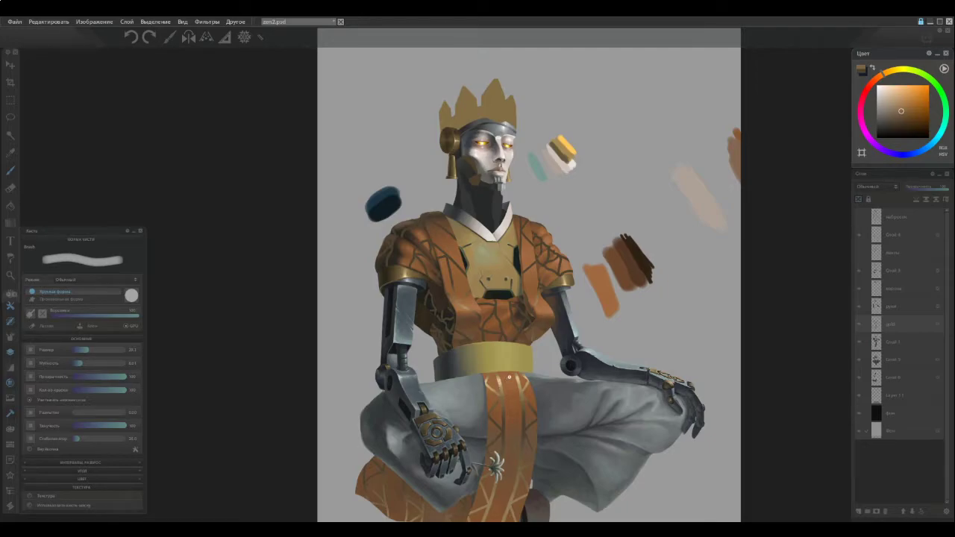
{"action": "scroll", "coordinate": [509, 377], "scroll_direction": "up", "scroll_amount": 5}
{"action": "left_click", "coordinate": [407, 210], "text": "ctrl"}
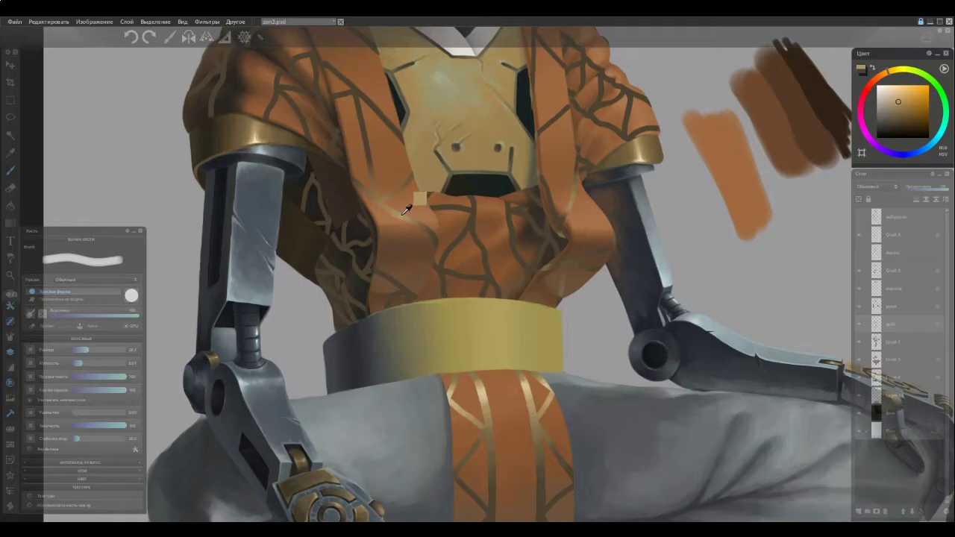
{"action": "scroll", "coordinate": [567, 200], "scroll_direction": "up", "scroll_amount": 4}
{"action": "left_click", "coordinate": [586, 223], "text": "ctrl"}
{"action": "left_click", "coordinate": [586, 224], "text": "ctrl"}
{"action": "left_click", "coordinate": [587, 213], "text": "ctrl"}
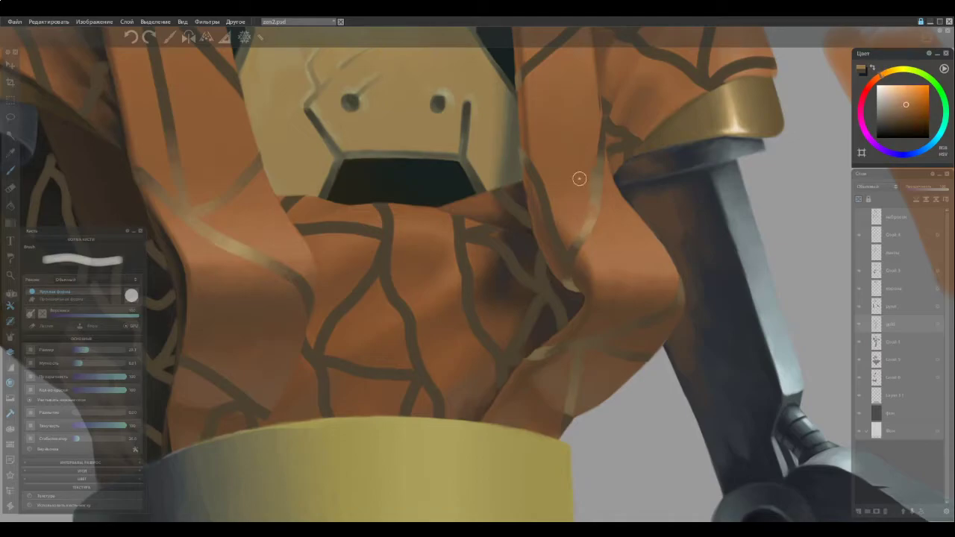
Blend the highlight on the right lapel's gold line upward into its darker section.
{"action": "left_click", "coordinate": [594, 209], "text": "ctrl"}
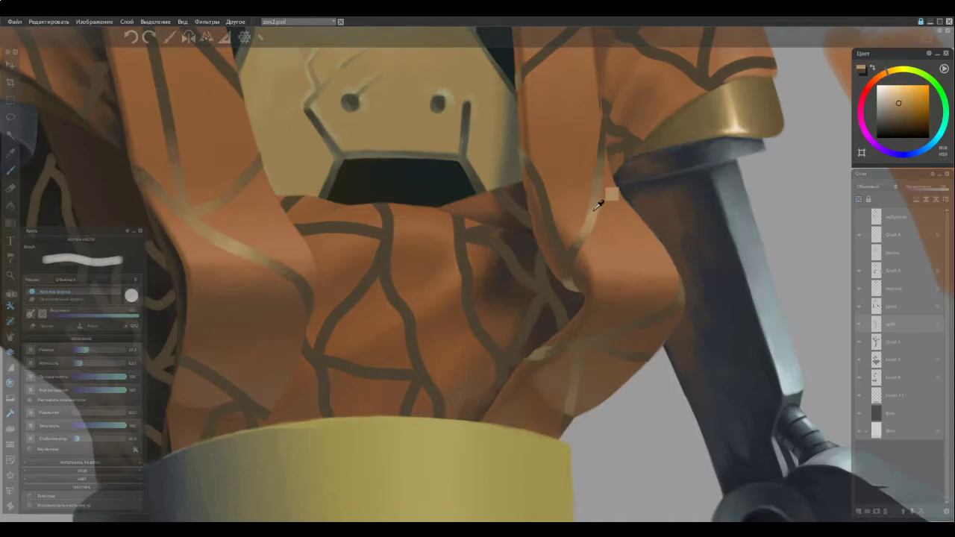
{"action": "left_click", "coordinate": [565, 177], "text": "ctrl"}
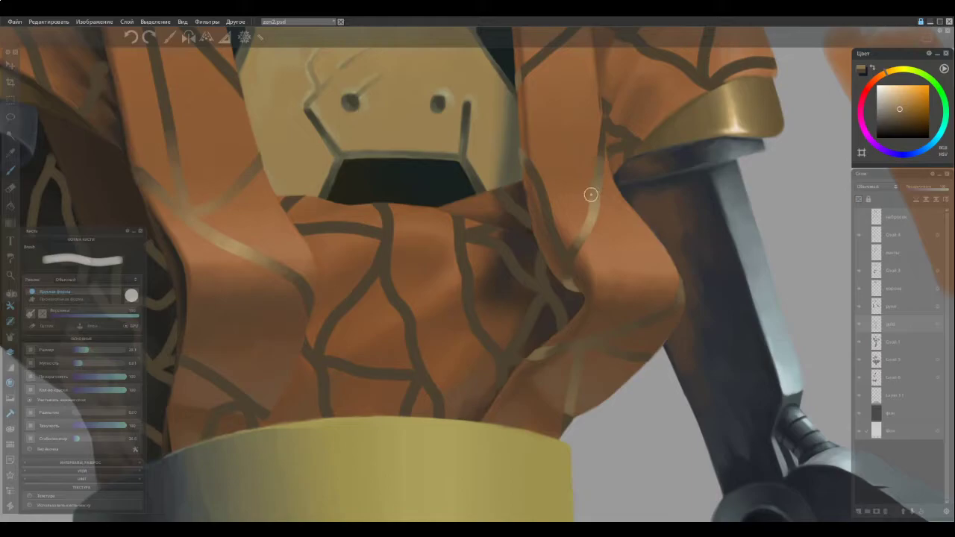
{"action": "left_click", "coordinate": [556, 213], "text": "ctrl"}
{"action": "left_click", "coordinate": [596, 170], "text": "alt"}
{"action": "left_click", "coordinate": [597, 179], "text": "alt"}
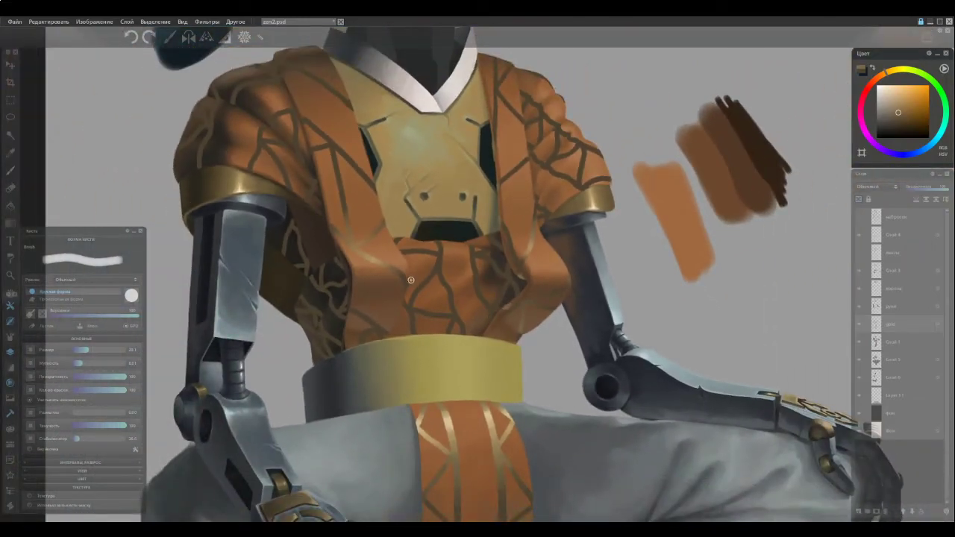
Intensify the pale gold highlight along the left lapel's fold line with gold sampled from the sash, blending its ends.
{"action": "left_click", "coordinate": [492, 429], "text": "ctrl"}
{"action": "scroll", "coordinate": [351, 194], "scroll_direction": "up", "scroll_amount": 3}
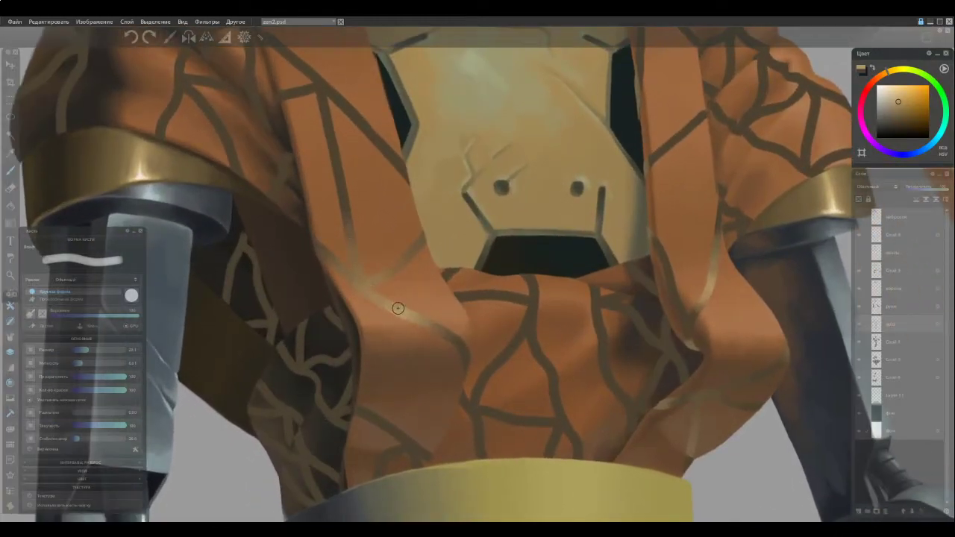
{"action": "left_click_drag", "start_coordinate": [381, 291], "coordinate": [409, 314]}
{"action": "left_click", "coordinate": [419, 320], "text": "alt"}
{"action": "mouse_move", "coordinate": [370, 280]}
{"action": "left_mouse_down"}
{"action": "mouse_move", "coordinate": [416, 320]}
{"action": "mouse_move", "coordinate": [358, 281]}
{"action": "left_mouse_up"}
{"action": "left_click", "coordinate": [420, 320], "text": "alt"}
{"action": "left_click", "coordinate": [394, 313], "text": "alt"}
{"action": "left_click", "coordinate": [380, 304], "text": "alt"}
{"action": "left_click", "coordinate": [368, 291], "text": "ctrl"}
{"action": "left_click", "coordinate": [411, 308], "text": "ctrl"}
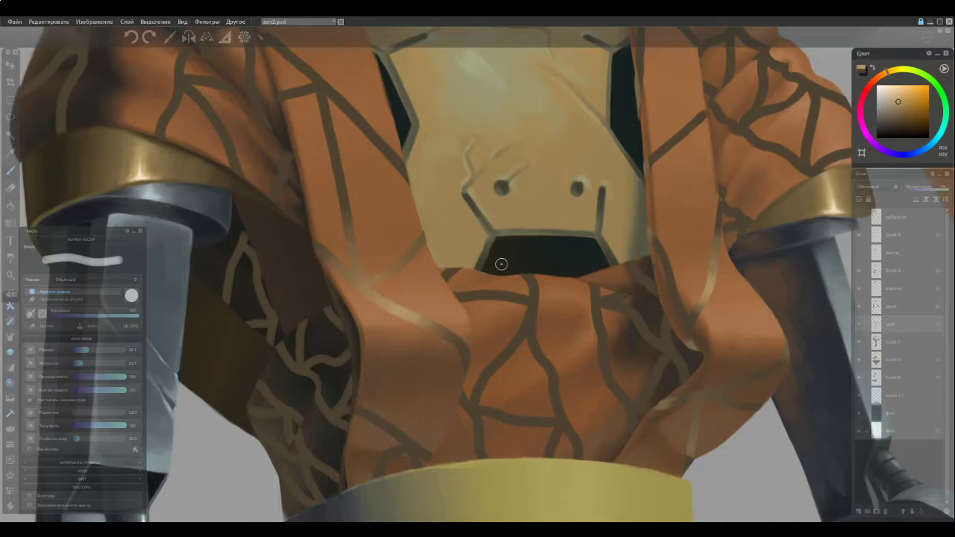
Touch up the right lapel's vertical gold line just above the fold with tones sampled along it.
{"action": "left_click", "coordinate": [707, 287], "text": "alt"}
{"action": "left_click", "coordinate": [713, 265], "text": "ctrl"}
{"action": "left_click", "coordinate": [713, 253], "text": "ctrl"}
{"action": "scroll", "coordinate": [457, 336], "scroll_direction": "down", "scroll_amount": 5}
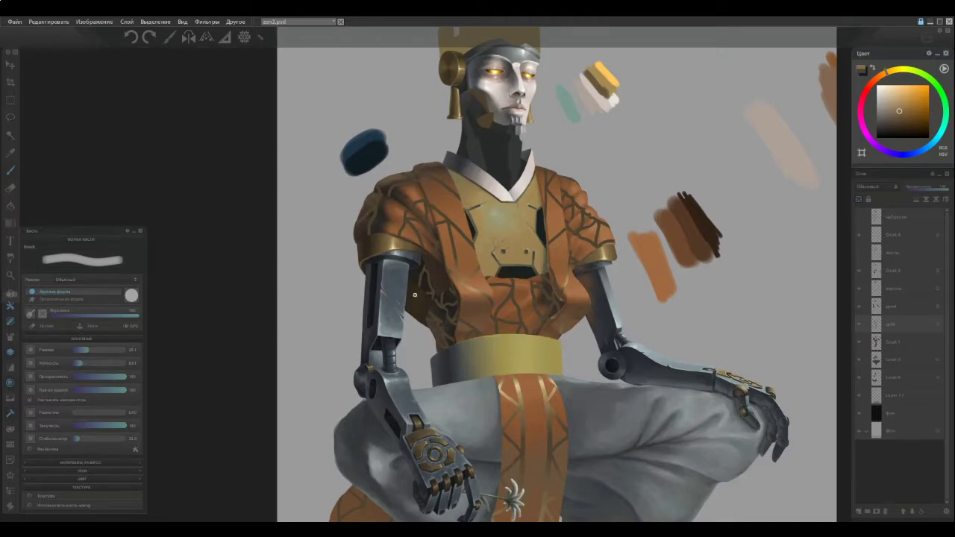
Darken the outer end of the left lapel's fold line with a deep brown, blending it into the pale gold highlight.
{"action": "scroll", "coordinate": [437, 300], "scroll_direction": "up", "scroll_amount": 5}
{"action": "left_click", "coordinate": [512, 261], "text": "ctrl"}
{"action": "mouse_move", "coordinate": [513, 269]}
{"action": "left_mouse_down"}
{"action": "mouse_move", "coordinate": [528, 305]}
{"action": "mouse_move", "coordinate": [527, 286]}
{"action": "left_mouse_up"}
{"action": "left_click", "coordinate": [530, 297], "text": "alt"}
{"action": "left_click", "coordinate": [527, 285], "text": "ctrl"}
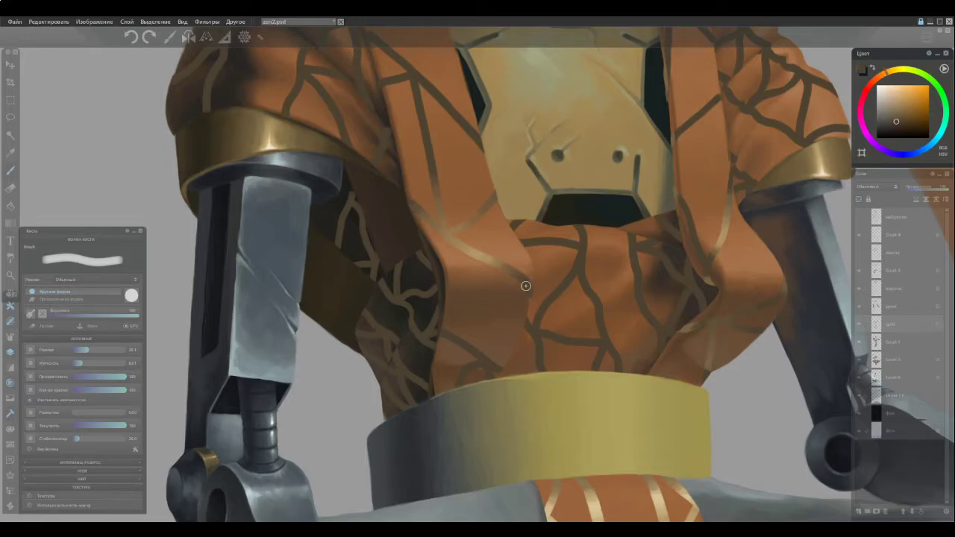
{"action": "left_click", "coordinate": [528, 299], "text": "ctrl"}
{"action": "left_click", "coordinate": [528, 291], "text": "ctrl"}
{"action": "left_click", "coordinate": [528, 283], "text": "ctrl"}
Blend the tones on the crossing gold lines just above the left lapel's fold.
{"action": "left_click", "coordinate": [452, 213], "text": "ctrl"}
{"action": "left_click", "coordinate": [428, 188], "text": "alt"}
{"action": "left_click", "coordinate": [408, 203], "text": "ctrl"}
Paint a lighter gold highlight on the diagonal pattern line below the left lapel's fold.
{"action": "left_click", "coordinate": [712, 356], "text": "ctrl"}
{"action": "left_click", "coordinate": [451, 340], "text": "alt"}
{"action": "left_click_drag", "start_coordinate": [456, 338], "coordinate": [476, 351]}
{"action": "left_click", "coordinate": [476, 351], "text": "alt"}
{"action": "left_click", "coordinate": [462, 371], "text": "ctrl"}
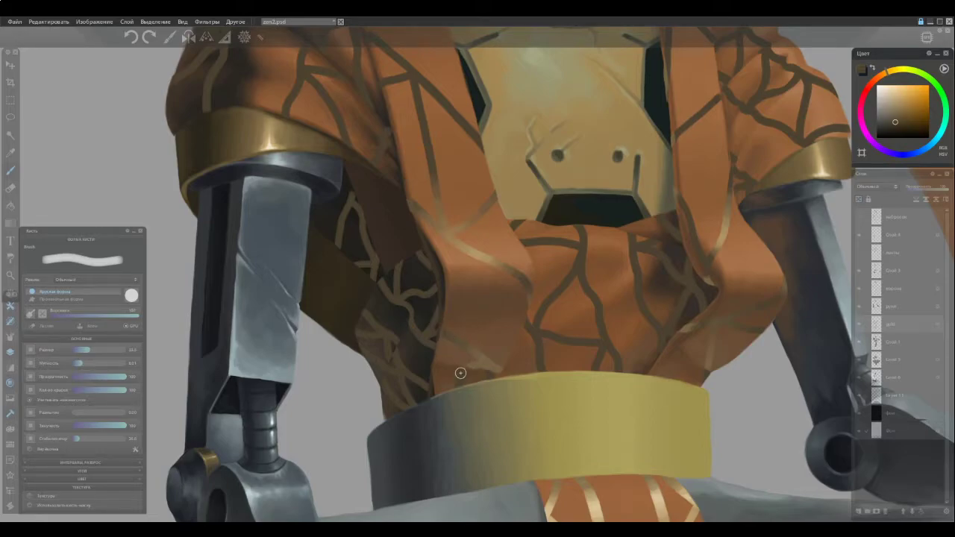
Carry the highlight on the left lapel's lower line down to the sash and darken its surroundings with sampled tones.
{"action": "left_click", "coordinate": [486, 371], "text": "alt"}
{"action": "left_click", "coordinate": [492, 374], "text": "alt"}
{"action": "left_click_drag", "start_coordinate": [493, 378], "coordinate": [496, 378]}
{"action": "left_click", "coordinate": [482, 363], "text": "ctrl"}
{"action": "mouse_move", "coordinate": [500, 372]}
{"action": "left_mouse_down"}
{"action": "mouse_move", "coordinate": [512, 374]}
{"action": "mouse_move", "coordinate": [458, 372]}
{"action": "left_mouse_up"}
{"action": "left_click", "coordinate": [465, 371], "text": "alt"}
{"action": "scroll", "coordinate": [481, 397], "scroll_direction": "down", "scroll_amount": 5}
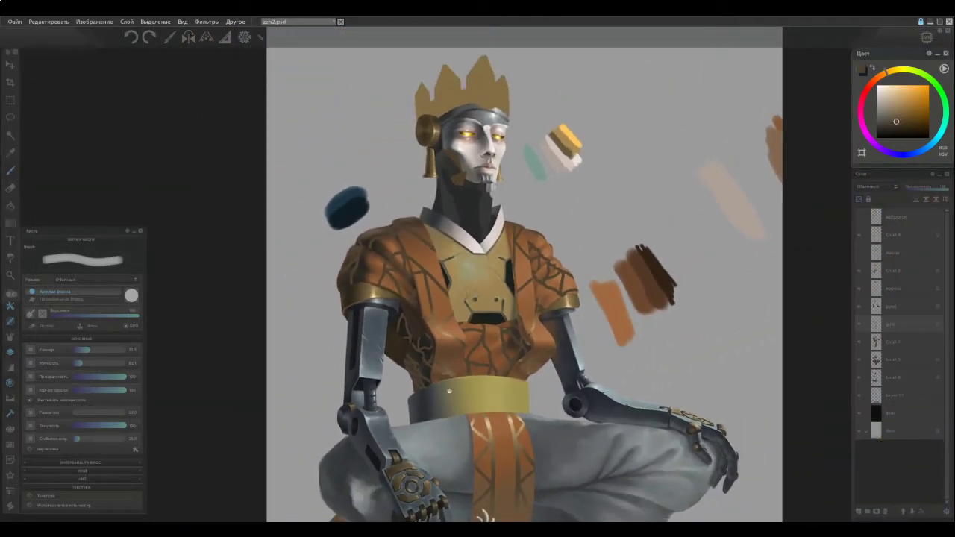
Refine the end of the left lapel's lower gold line where it meets the sash.
{"action": "scroll", "coordinate": [448, 388], "scroll_direction": "up", "scroll_amount": 6}
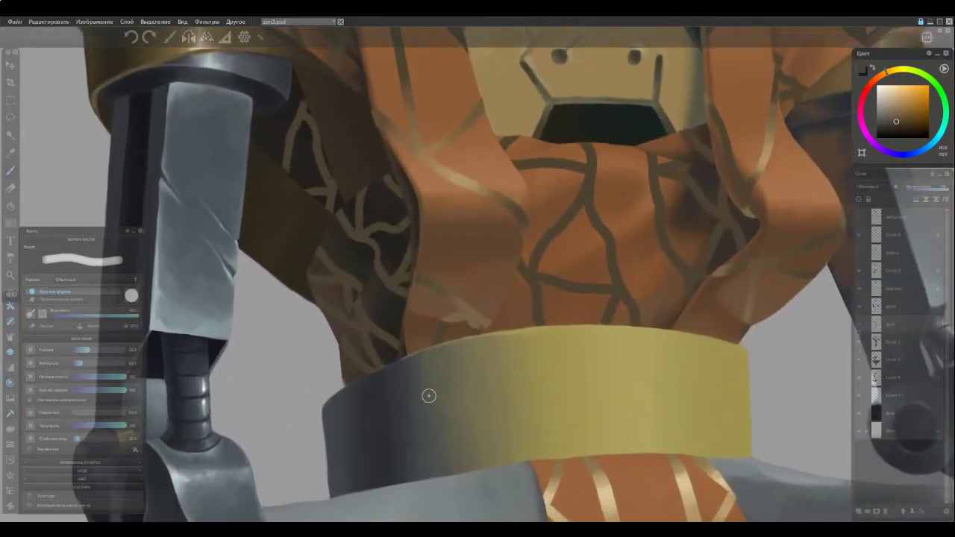
{"action": "left_click", "coordinate": [451, 289], "text": "alt"}
{"action": "left_click", "coordinate": [441, 293], "text": "alt"}
{"action": "left_click", "coordinate": [468, 309], "text": "alt"}
{"action": "mouse_move", "coordinate": [467, 312]}
{"action": "left_mouse_down"}
{"action": "mouse_move", "coordinate": [425, 309]}
{"action": "mouse_move", "coordinate": [467, 315]}
{"action": "mouse_move", "coordinate": [430, 311]}
{"action": "mouse_move", "coordinate": [464, 309]}
{"action": "mouse_move", "coordinate": [444, 302]}
{"action": "mouse_move", "coordinate": [484, 321]}
{"action": "left_mouse_up"}
{"action": "left_click", "coordinate": [441, 291], "text": "alt"}
Shade the upper part of the left lapel's lower diagonal line, from the lapel edge toward the highlight.
{"action": "left_click", "coordinate": [416, 268], "text": "ctrl"}
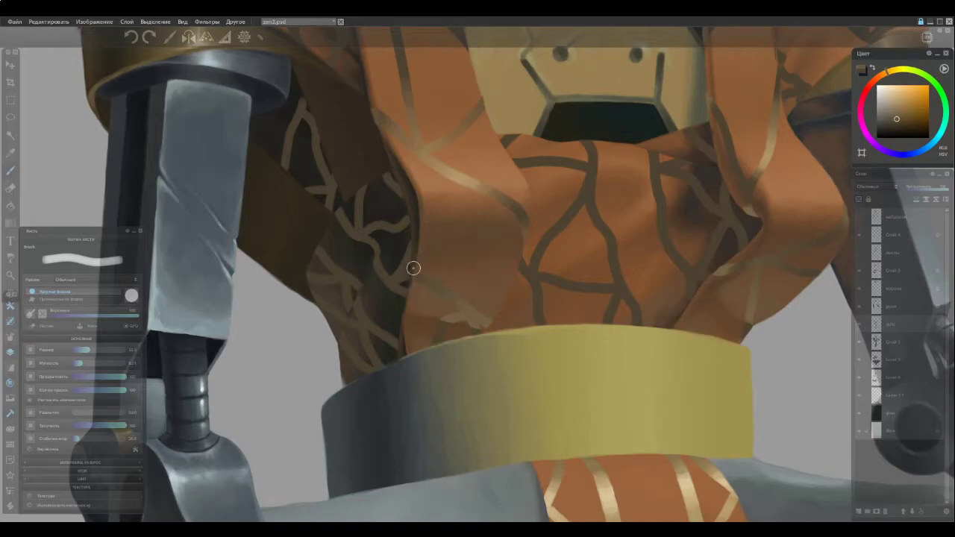
{"action": "left_click", "coordinate": [457, 294], "text": "ctrl"}
{"action": "left_click", "coordinate": [440, 282], "text": "alt"}
{"action": "left_click", "coordinate": [439, 283], "text": "alt"}
{"action": "left_click", "coordinate": [443, 289], "text": "alt"}
{"action": "mouse_move", "coordinate": [418, 276]}
{"action": "left_mouse_down"}
{"action": "mouse_move", "coordinate": [449, 295]}
{"action": "mouse_move", "coordinate": [418, 268]}
{"action": "mouse_move", "coordinate": [432, 291]}
{"action": "mouse_move", "coordinate": [442, 288]}
{"action": "mouse_move", "coordinate": [424, 281]}
{"action": "mouse_move", "coordinate": [466, 306]}
{"action": "mouse_move", "coordinate": [475, 327]}
{"action": "mouse_move", "coordinate": [467, 308]}
{"action": "mouse_move", "coordinate": [428, 286]}
{"action": "mouse_move", "coordinate": [461, 306]}
{"action": "left_mouse_up"}
{"action": "left_click", "coordinate": [442, 284], "text": "alt"}
Smooth the transition between shadow and highlight along the left lapel's lower diagonal line with repeatedly sampled tones.
{"action": "left_click", "coordinate": [451, 286], "text": "alt"}
{"action": "left_click", "coordinate": [459, 300], "text": "alt"}
{"action": "left_click", "coordinate": [426, 281], "text": "alt"}
{"action": "left_click", "coordinate": [442, 290], "text": "alt"}
{"action": "left_click", "coordinate": [454, 297], "text": "alt"}
{"action": "left_click", "coordinate": [466, 310], "text": "alt"}
{"action": "scroll", "coordinate": [416, 306], "scroll_direction": "down", "scroll_amount": 3}
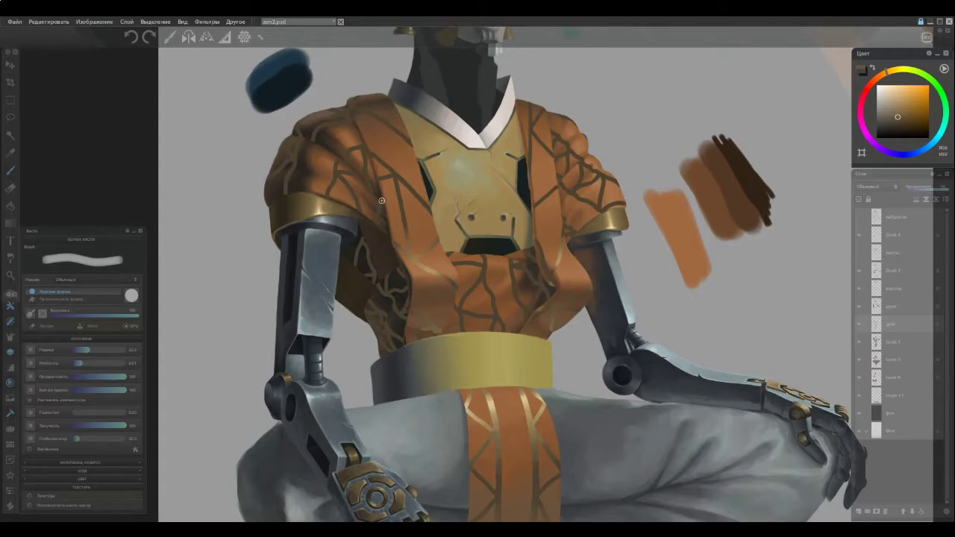
Lighten the long diagonal gold line on the left lapel beside the chest plate with a warm brown.
{"action": "scroll", "coordinate": [382, 153], "scroll_direction": "up", "scroll_amount": 2}
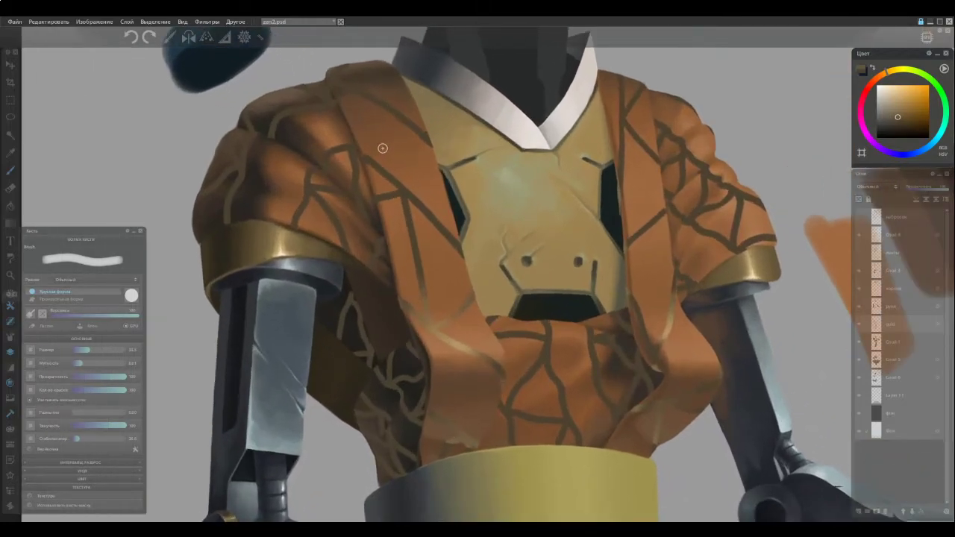
{"action": "left_click", "coordinate": [455, 314], "text": "ctrl"}
{"action": "left_click", "coordinate": [432, 306], "text": "ctrl"}
{"action": "mouse_move", "coordinate": [439, 206]}
{"action": "left_mouse_down"}
{"action": "mouse_move", "coordinate": [409, 217]}
{"action": "mouse_move", "coordinate": [431, 241]}
{"action": "left_mouse_up"}
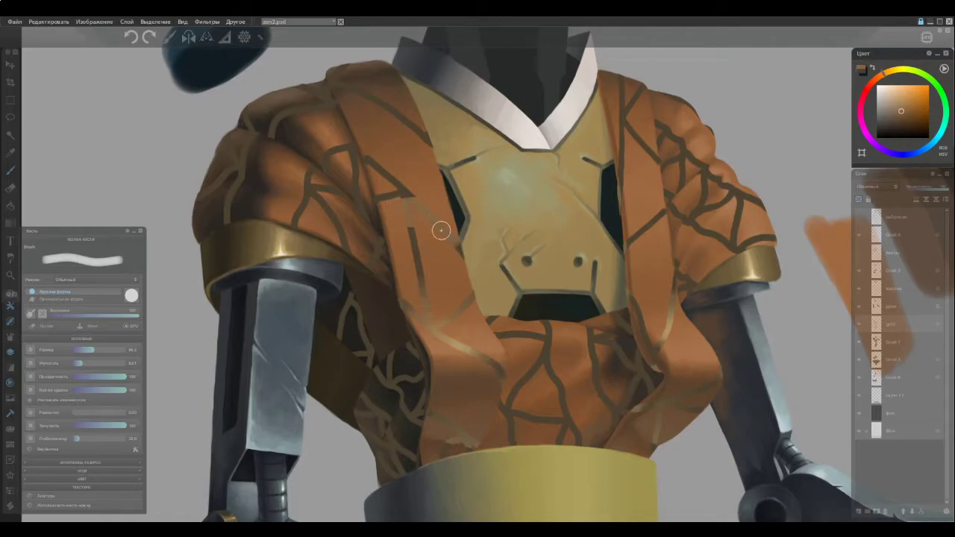
Blend the lower end of the left lapel's long diagonal line into dark gold using a smaller brush.
{"action": "key", "text": "["}
{"action": "left_click", "coordinate": [457, 244], "text": "alt"}
{"action": "left_click_drag", "start_coordinate": [438, 222], "coordinate": [453, 243]}
{"action": "left_click", "coordinate": [445, 230], "text": "alt"}
{"action": "left_click", "coordinate": [447, 236], "text": "alt"}
{"action": "left_click", "coordinate": [430, 220], "text": "alt"}
{"action": "left_click", "coordinate": [446, 228], "text": "alt"}
Lighten the upper part of the left lapel's vertical gold line and blend it into the darker section below.
{"action": "left_click", "coordinate": [401, 218], "text": "ctrl"}
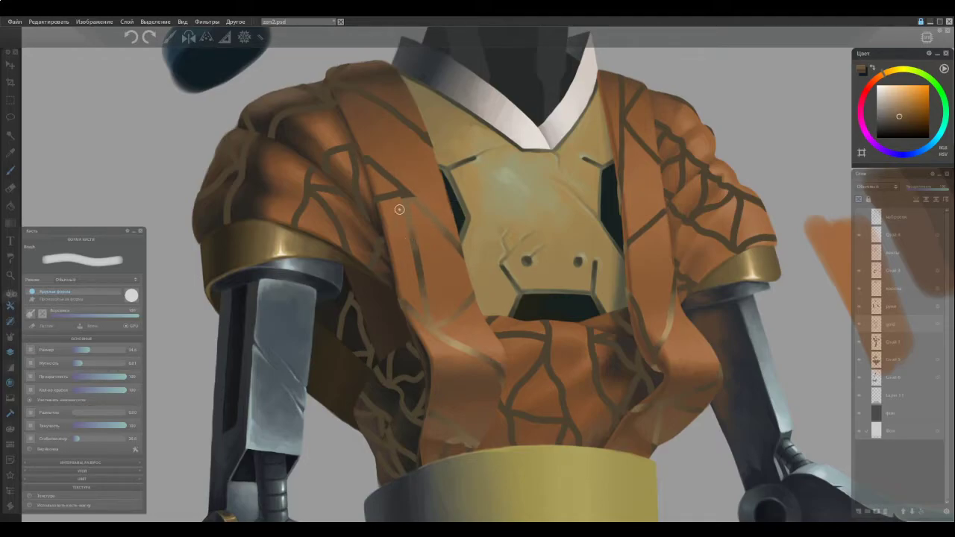
{"action": "left_click", "coordinate": [417, 260], "text": "ctrl"}
{"action": "left_click", "coordinate": [417, 266], "text": "ctrl"}
{"action": "left_click", "coordinate": [412, 238], "text": "ctrl"}
{"action": "left_click", "coordinate": [411, 231], "text": "alt"}
{"action": "left_click", "coordinate": [415, 252], "text": "alt"}
Blend the junction where the left lapel's diagonal gold lines meet above the vertical line.
{"action": "left_click", "coordinate": [413, 196], "text": "alt"}
{"action": "mouse_move", "coordinate": [414, 198]}
{"action": "left_mouse_down"}
{"action": "mouse_move", "coordinate": [392, 178]}
{"action": "mouse_move", "coordinate": [413, 196]}
{"action": "left_mouse_up"}
{"action": "left_click", "coordinate": [400, 189], "text": "alt"}
{"action": "left_click", "coordinate": [388, 175], "text": "ctrl"}
{"action": "left_click", "coordinate": [394, 171], "text": "ctrl"}
Tone the short gold lines leading into the left lapel's junction from its outer edge.
{"action": "mouse_move", "coordinate": [375, 163]}
{"action": "left_mouse_down"}
{"action": "mouse_move", "coordinate": [391, 177]}
{"action": "mouse_move", "coordinate": [386, 195]}
{"action": "left_mouse_up"}
{"action": "left_click", "coordinate": [392, 196], "text": "alt"}
{"action": "left_click", "coordinate": [389, 194], "text": "alt"}
{"action": "left_click", "coordinate": [405, 202], "text": "ctrl"}
{"action": "left_click", "coordinate": [411, 197], "text": "alt"}
{"action": "scroll", "coordinate": [365, 231], "scroll_direction": "down", "scroll_amount": 6}
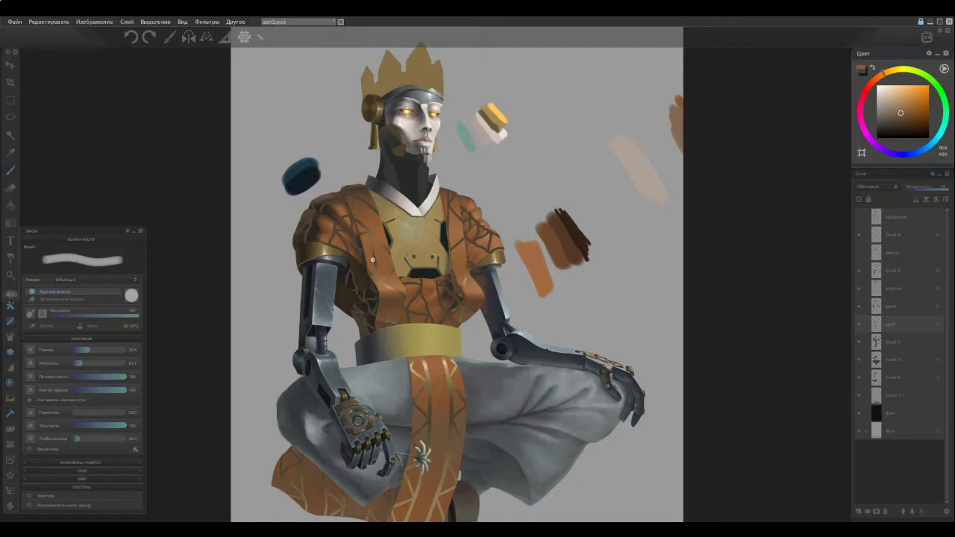
{"action": "scroll", "coordinate": [414, 230], "scroll_direction": "up", "scroll_amount": 6}
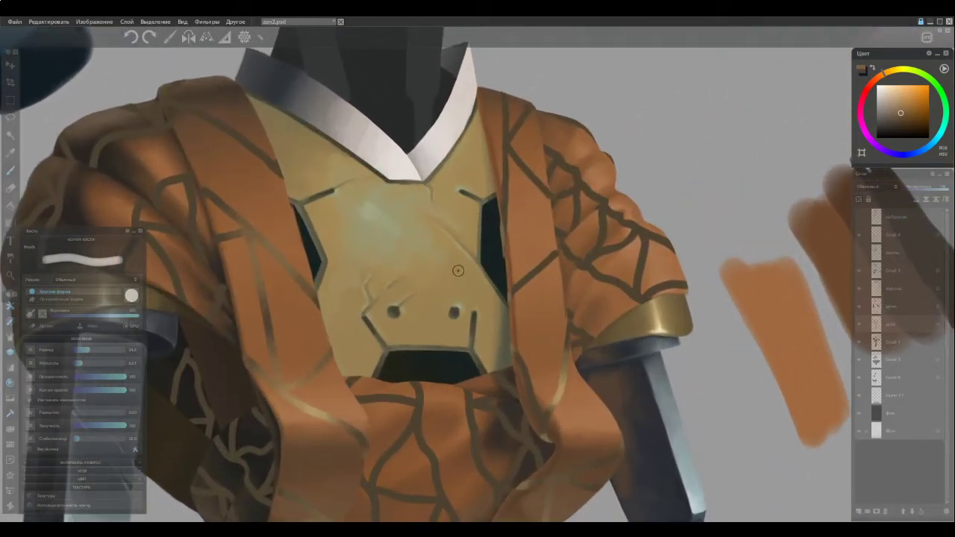
Lighten the diagonal gold line across the middle of the right lapel with a smaller brush and sampled gold.
{"action": "left_click_drag", "start_coordinate": [563, 367], "coordinate": [564, 366]}
{"action": "key", "text": "bracketleft"}
{"action": "key", "text": "bracketleft"}
{"action": "key", "text": "bracketleft"}
{"action": "left_click", "coordinate": [570, 354], "text": "alt"}
{"action": "mouse_move", "coordinate": [548, 255]}
{"action": "left_mouse_down"}
{"action": "mouse_move", "coordinate": [511, 244]}
{"action": "mouse_move", "coordinate": [536, 270]}
{"action": "mouse_move", "coordinate": [494, 262]}
{"action": "mouse_move", "coordinate": [529, 275]}
{"action": "mouse_move", "coordinate": [494, 262]}
{"action": "mouse_move", "coordinate": [517, 285]}
{"action": "mouse_move", "coordinate": [511, 261]}
{"action": "mouse_move", "coordinate": [563, 344]}
{"action": "mouse_move", "coordinate": [563, 367]}
{"action": "mouse_move", "coordinate": [553, 253]}
{"action": "mouse_move", "coordinate": [515, 214]}
{"action": "mouse_move", "coordinate": [527, 266]}
{"action": "left_mouse_up"}
{"action": "left_click", "coordinate": [536, 269], "text": "alt"}
{"action": "left_click", "coordinate": [529, 276], "text": "alt"}
{"action": "left_click", "coordinate": [520, 281], "text": "alt"}
Blend the right lapel's middle diagonal line from its lit outer end into the darker inner end.
{"action": "left_click", "coordinate": [573, 358], "text": "alt"}
{"action": "left_click", "coordinate": [546, 259], "text": "alt"}
{"action": "left_click", "coordinate": [546, 259], "text": "alt"}
{"action": "left_click", "coordinate": [527, 265], "text": "ctrl"}
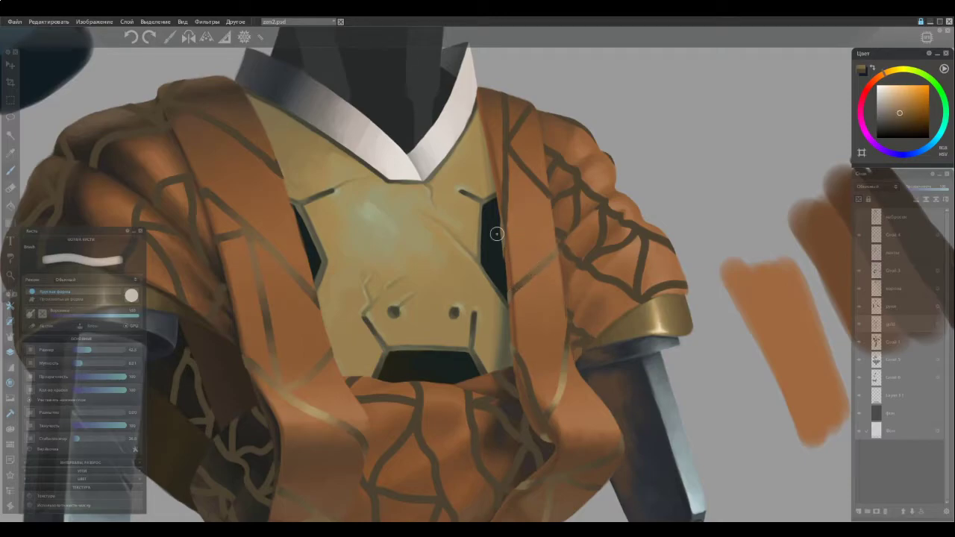
{"action": "left_click", "coordinate": [535, 271], "text": "alt"}
Tone the vertical gold line along the right lapel's inner edge with darker sampled gold.
{"action": "left_click", "coordinate": [508, 175], "text": "alt"}
{"action": "left_click", "coordinate": [512, 148], "text": "alt"}
{"action": "left_click", "coordinate": [508, 145], "text": "alt"}
{"action": "left_click", "coordinate": [508, 147], "text": "alt"}
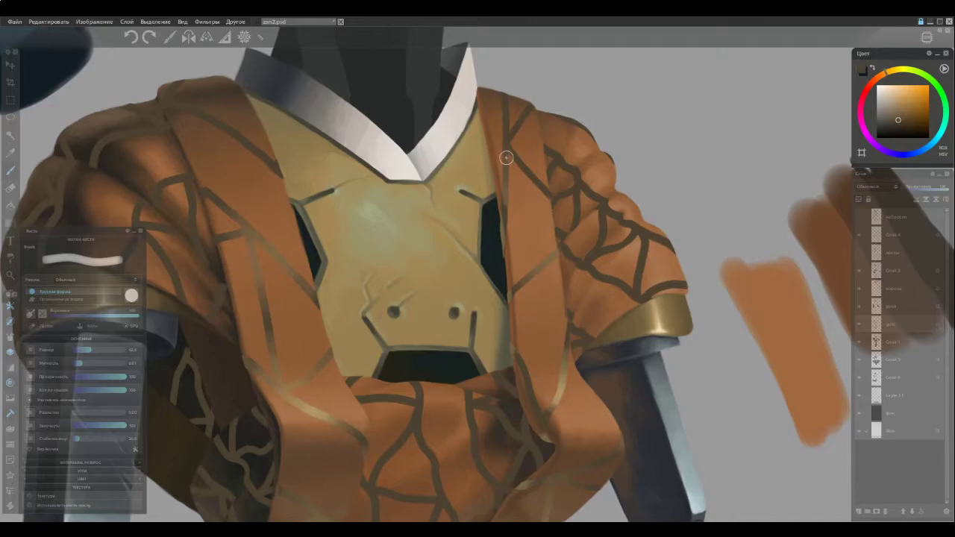
{"action": "left_click", "coordinate": [504, 167], "text": "alt"}
{"action": "left_click", "coordinate": [503, 153], "text": "alt"}
Lighten the upper diagonal gold line on the right lapel toward its outer edge.
{"action": "left_click", "coordinate": [546, 180], "text": "alt"}
{"action": "left_click", "coordinate": [507, 188], "text": "alt"}
{"action": "left_click", "coordinate": [531, 173], "text": "alt"}
{"action": "left_click", "coordinate": [526, 170], "text": "alt"}
{"action": "left_click_drag", "start_coordinate": [524, 167], "coordinate": [537, 186]}
{"action": "left_click", "coordinate": [531, 174], "text": "alt"}
{"action": "left_click", "coordinate": [527, 170], "text": "alt"}
Extend the lighter tone up the right lapel's upper diagonal line toward the junction.
{"action": "left_click", "coordinate": [516, 160], "text": "ctrl"}
{"action": "left_click", "coordinate": [539, 173], "text": "ctrl"}
{"action": "left_click", "coordinate": [520, 161], "text": "ctrl"}
{"action": "left_click", "coordinate": [521, 166], "text": "ctrl"}
{"action": "left_click", "coordinate": [529, 169], "text": "alt"}
{"action": "left_click_drag", "start_coordinate": [519, 158], "coordinate": [515, 153]}
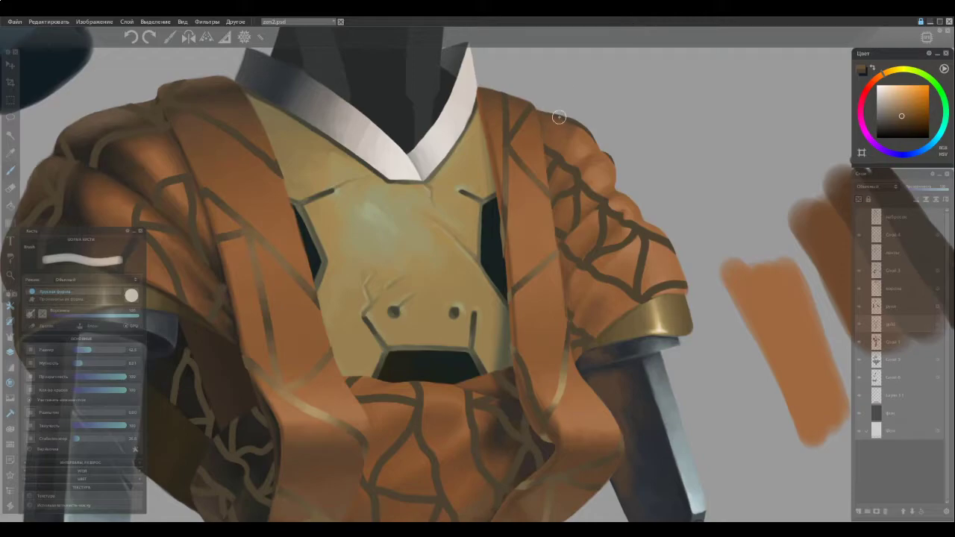
Even out the lower end of the right lapel's upper diagonal with gold sampled from the middle diagonal line.
{"action": "left_click", "coordinate": [552, 257], "text": "alt"}
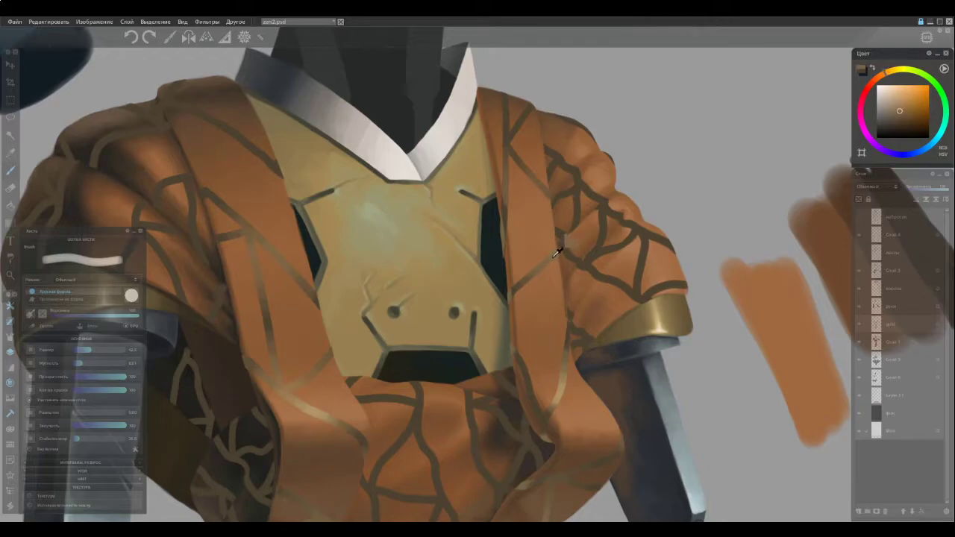
{"action": "left_click", "coordinate": [527, 173], "text": "alt"}
{"action": "left_click", "coordinate": [539, 172], "text": "alt"}
{"action": "left_click_drag", "start_coordinate": [529, 173], "coordinate": [544, 191]}
{"action": "left_click", "coordinate": [520, 165], "text": "alt"}
{"action": "left_click", "coordinate": [533, 179], "text": "alt"}
{"action": "left_click", "coordinate": [541, 185], "text": "alt"}
{"action": "key", "text": "b"}
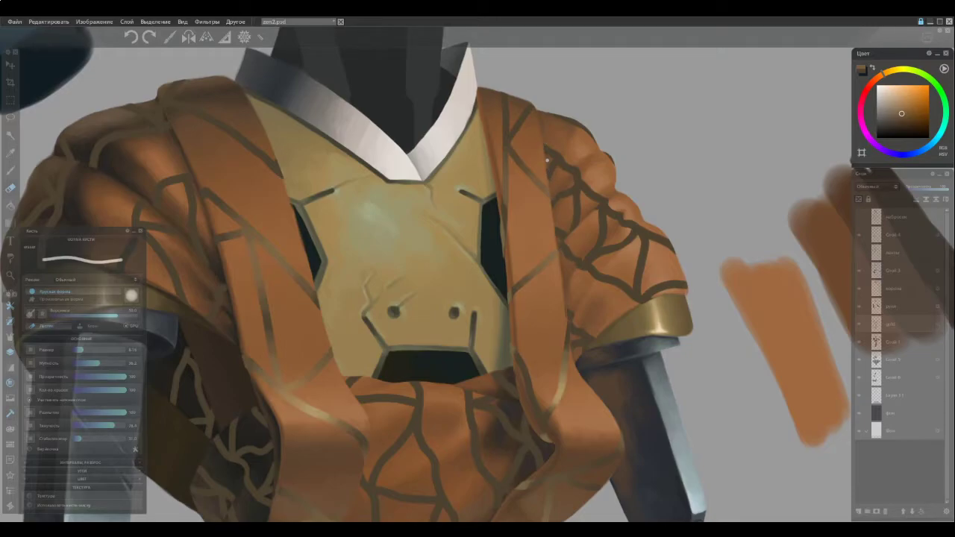
{"action": "key", "text": "b"}
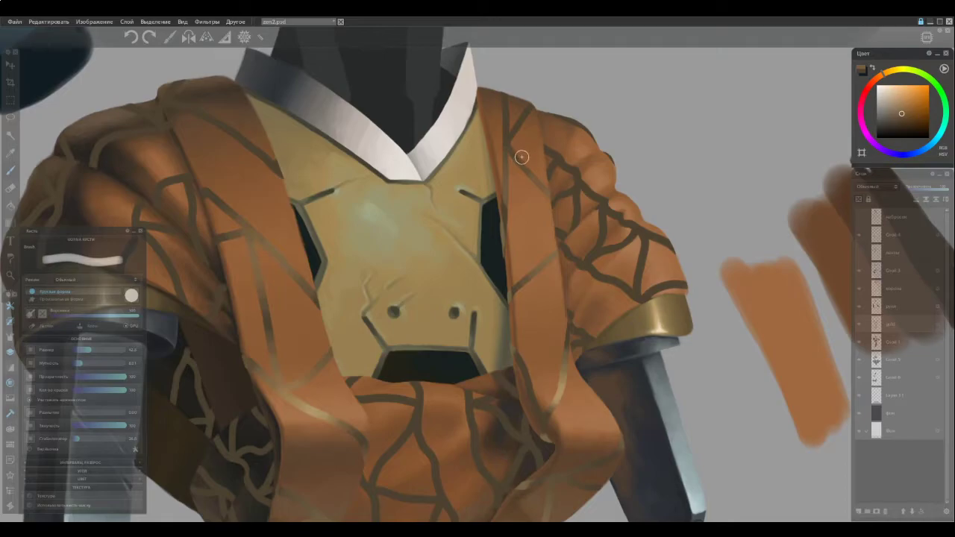
Blend the junction at the top of the right lapel's upper diagonal and vertical lines.
{"action": "left_click_drag", "start_coordinate": [514, 135], "coordinate": [518, 160]}
{"action": "left_click", "coordinate": [511, 140], "text": "alt"}
{"action": "left_click", "coordinate": [531, 167], "text": "ctrl"}
{"action": "left_click", "coordinate": [517, 156], "text": "ctrl"}
{"action": "left_click", "coordinate": [526, 169], "text": "ctrl"}
{"action": "left_click", "coordinate": [515, 189], "text": "alt"}
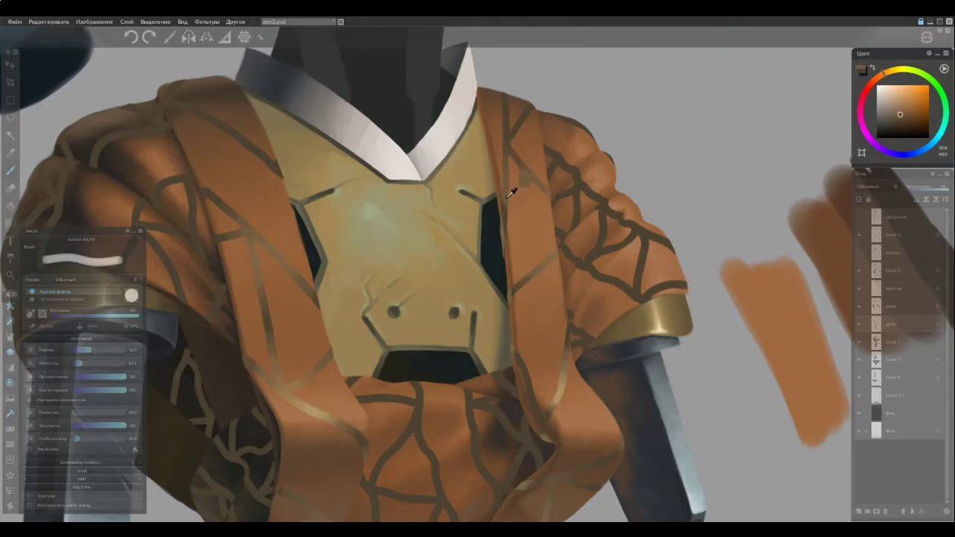
Brighten the top of the right lapel's vertical line at the shoulder with pale gold sampled from the lapel's lower highlight.
{"action": "left_click", "coordinate": [508, 94], "text": "ctrl"}
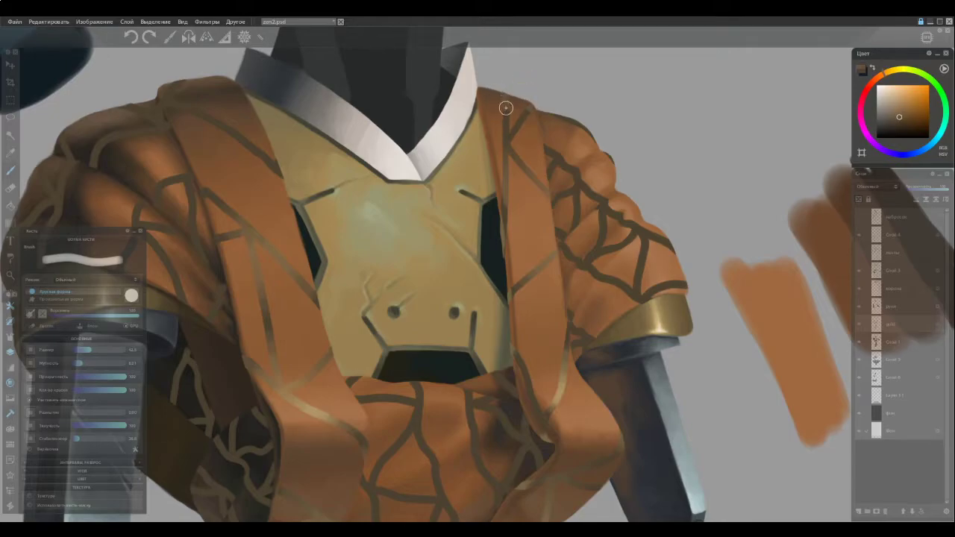
{"action": "left_click", "coordinate": [534, 102], "text": "ctrl"}
{"action": "left_click", "coordinate": [513, 130], "text": "ctrl"}
{"action": "left_click", "coordinate": [565, 385], "text": "ctrl"}
{"action": "mouse_move", "coordinate": [509, 96]}
{"action": "left_mouse_down"}
{"action": "mouse_move", "coordinate": [473, 85]}
{"action": "mouse_move", "coordinate": [498, 94]}
{"action": "left_mouse_up"}
{"action": "left_click", "coordinate": [504, 105], "text": "alt"}
{"action": "left_click", "coordinate": [504, 116], "text": "ctrl"}
{"action": "left_click", "coordinate": [504, 118], "text": "alt"}
Add lighter gold to the short slanted line beside the vertical one at the right lapel's shoulder edge.
{"action": "left_click", "coordinate": [504, 96], "text": "ctrl"}
{"action": "left_click", "coordinate": [522, 94], "text": "ctrl"}
{"action": "left_click", "coordinate": [520, 119], "text": "ctrl"}
{"action": "left_click", "coordinate": [531, 106], "text": "alt"}
{"action": "left_click_drag", "start_coordinate": [531, 109], "coordinate": [527, 115]}
Build up and soften the pale gold highlight on the vertical line at the right lapel's shoulder edge.
{"action": "left_click_drag", "start_coordinate": [506, 117], "coordinate": [508, 105]}
{"action": "left_click", "coordinate": [503, 98], "text": "ctrl"}
{"action": "left_click", "coordinate": [504, 103], "text": "ctrl"}
{"action": "left_click", "coordinate": [504, 111], "text": "ctrl"}
{"action": "left_click", "coordinate": [521, 118], "text": "ctrl"}
{"action": "left_click", "coordinate": [503, 110], "text": "ctrl"}
{"action": "left_click", "coordinate": [512, 103], "text": "alt"}
{"action": "left_click", "coordinate": [505, 105], "text": "alt"}
{"action": "scroll", "coordinate": [456, 141], "scroll_direction": "down", "scroll_amount": 4}
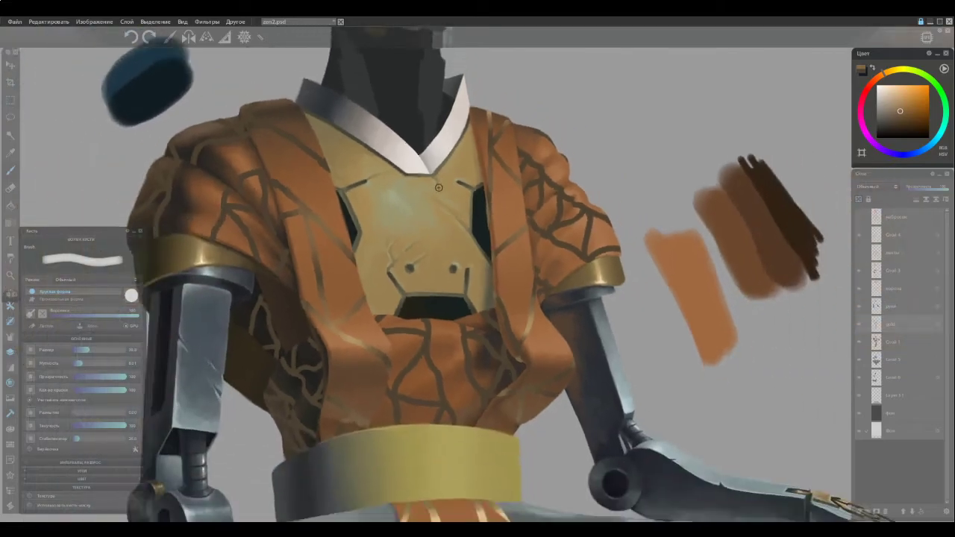
Highlight the upper end of the short slanted shoulder line on the right lapel with a smaller brush.
{"action": "scroll", "coordinate": [455, 250], "scroll_direction": "up", "scroll_amount": 3}
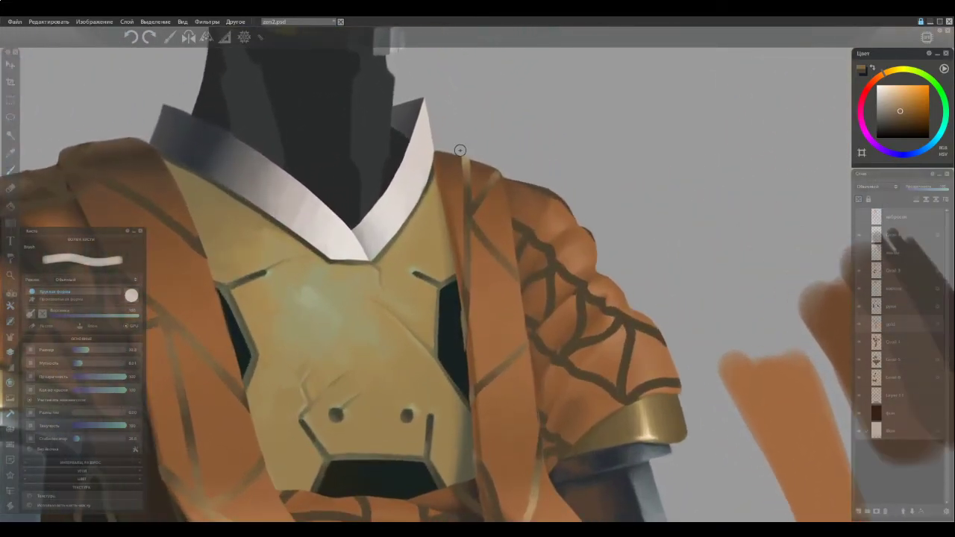
{"action": "left_click", "coordinate": [475, 158], "text": "ctrl"}
{"action": "left_click", "coordinate": [498, 172], "text": "ctrl"}
{"action": "key", "text": "["}
{"action": "left_click", "coordinate": [494, 175], "text": "alt"}
{"action": "left_click", "coordinate": [489, 180], "text": "alt"}
{"action": "left_click_drag", "start_coordinate": [492, 177], "coordinate": [488, 180]}
Blend the highlights on both right shoulder lines down into the darker gold below.
{"action": "left_click", "coordinate": [490, 180], "text": "alt"}
{"action": "left_click", "coordinate": [494, 177], "text": "alt"}
{"action": "left_click", "coordinate": [485, 188], "text": "alt"}
{"action": "left_click", "coordinate": [466, 185], "text": "alt"}
{"action": "left_click", "coordinate": [467, 168], "text": "ctrl"}
{"action": "scroll", "coordinate": [415, 222], "scroll_direction": "down", "scroll_amount": 5}
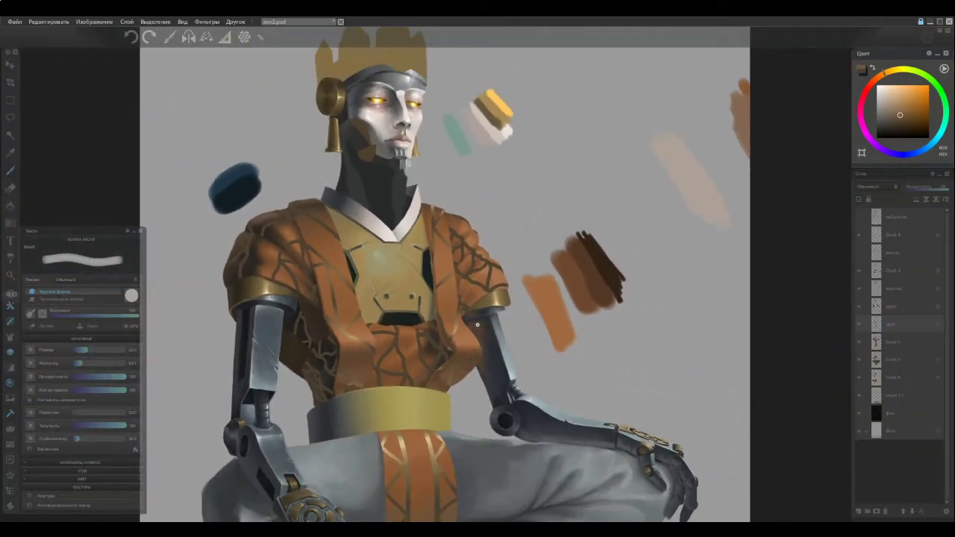
{"action": "scroll", "coordinate": [435, 203], "scroll_direction": "up", "scroll_amount": 5}
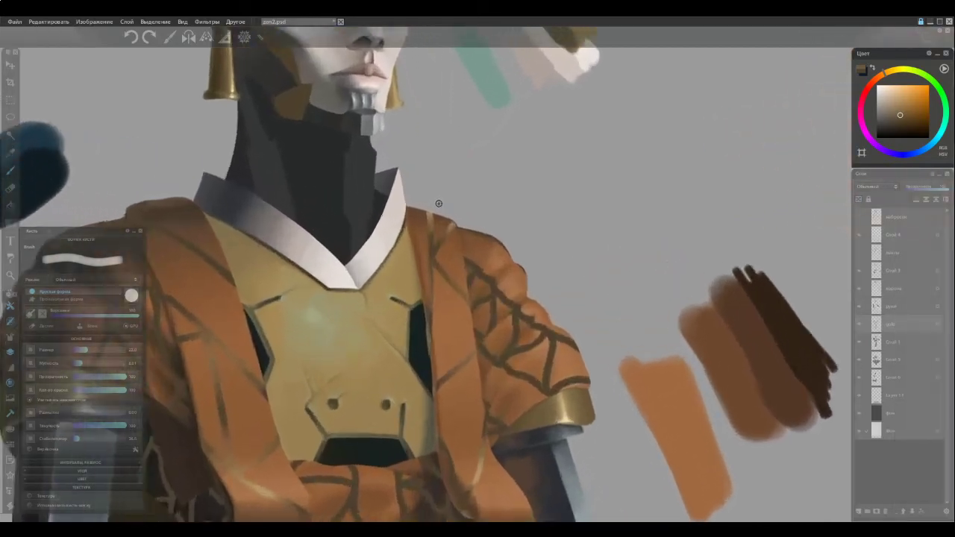
Paint a gold highlight on the pattern line at the top edge of the right sleeve, beside the lapel.
{"action": "left_click_drag", "start_coordinate": [527, 259], "coordinate": [474, 234]}
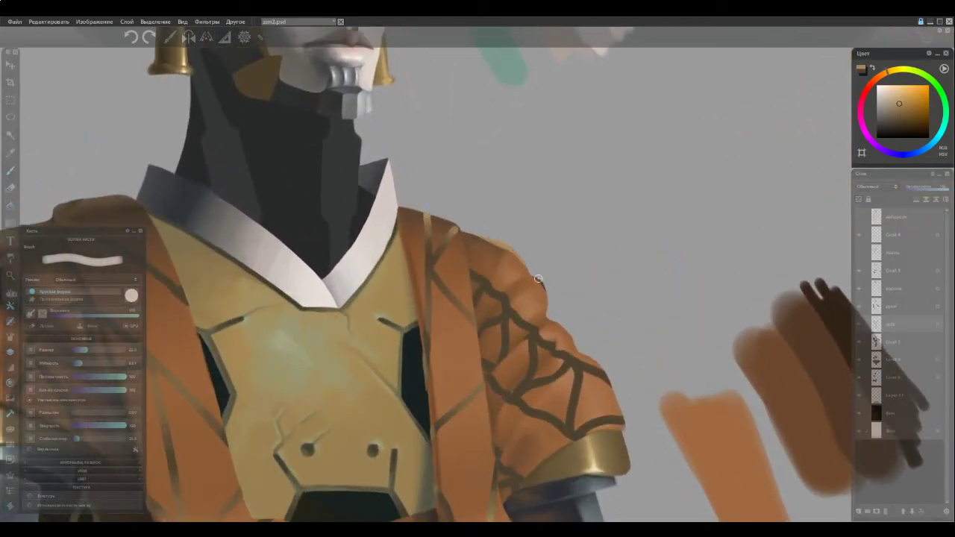
{"action": "left_click", "coordinate": [459, 232], "text": "alt"}
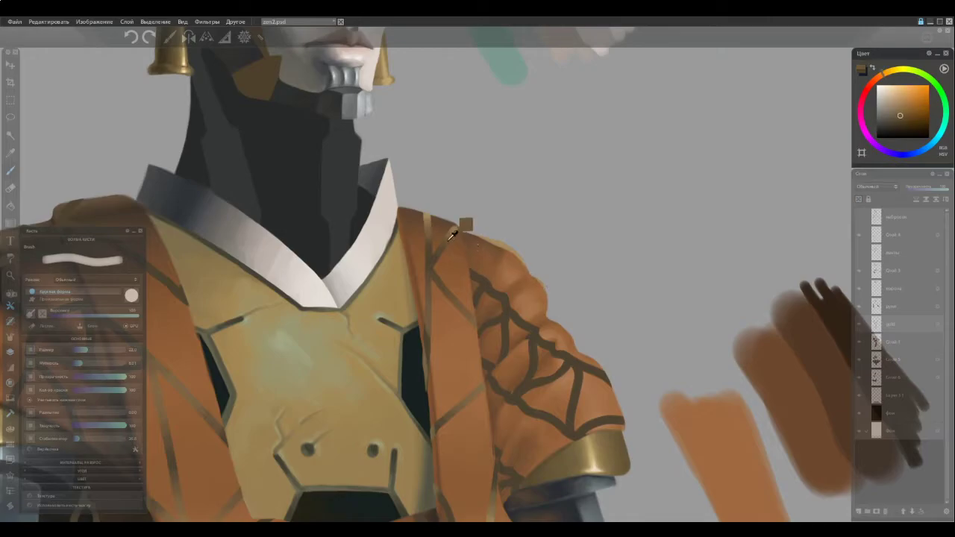
{"action": "left_click_drag", "start_coordinate": [478, 238], "coordinate": [498, 249]}
{"action": "left_click", "coordinate": [515, 225], "text": "alt"}
{"action": "left_click", "coordinate": [484, 233], "text": "alt"}
{"action": "left_click", "coordinate": [486, 236], "text": "alt"}
{"action": "left_click", "coordinate": [503, 238], "text": "alt"}
{"action": "left_click", "coordinate": [492, 241], "text": "alt"}
Extend the right sleeve's top-edge highlight outward over the shoulder and blend it into the sampled darker gold.
{"action": "left_click_drag", "start_coordinate": [479, 235], "coordinate": [500, 241]}
{"action": "left_click", "coordinate": [483, 236], "text": "alt"}
{"action": "left_click", "coordinate": [514, 250], "text": "alt"}
{"action": "left_click", "coordinate": [516, 254], "text": "alt"}
{"action": "left_click", "coordinate": [494, 241], "text": "alt"}
{"action": "left_click", "coordinate": [539, 284], "text": "alt"}
{"action": "scroll", "coordinate": [446, 308], "scroll_direction": "down", "scroll_amount": 5}
{"action": "scroll", "coordinate": [473, 341], "scroll_direction": "up", "scroll_amount": 5}
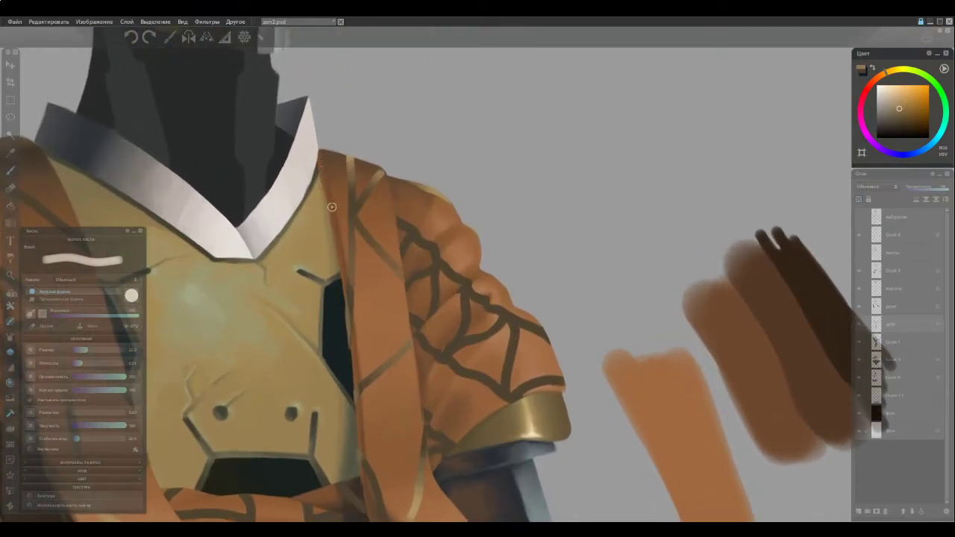
Soften the slanted gold line at the top of the left lapel with a larger brush, fading it toward the inner edge.
{"action": "scroll", "coordinate": [358, 264], "scroll_direction": "down", "scroll_amount": 5}
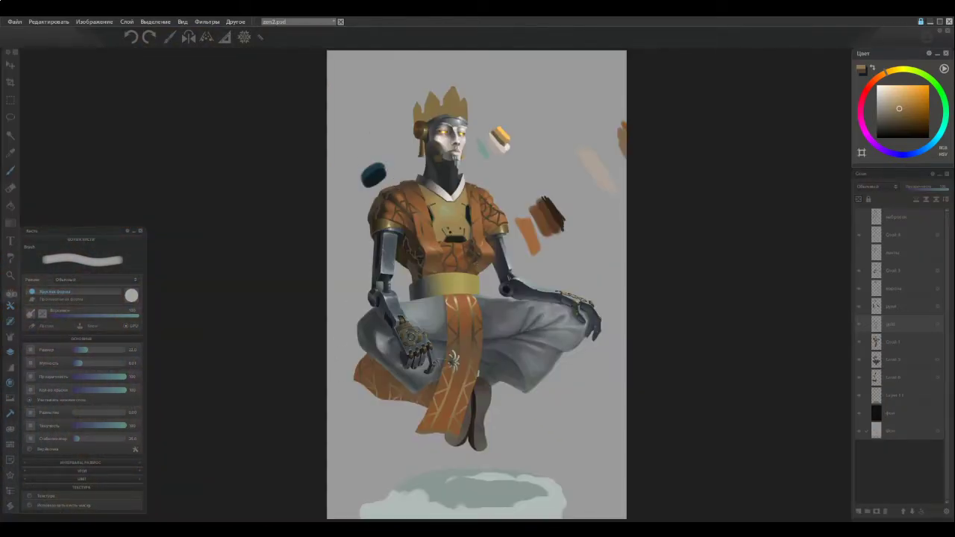
{"action": "scroll", "coordinate": [373, 205], "scroll_direction": "up", "scroll_amount": 5}
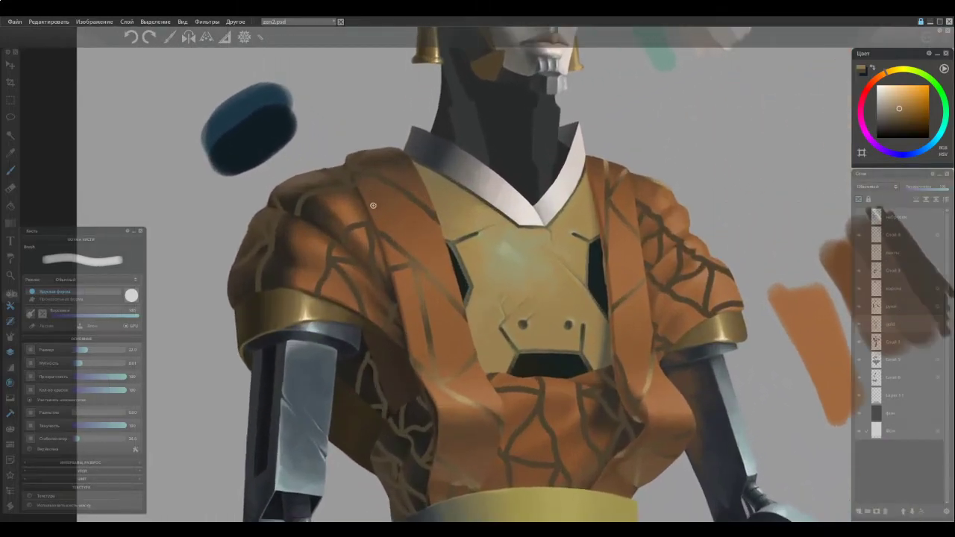
{"action": "left_click", "coordinate": [414, 259], "text": "alt"}
{"action": "key", "text": "]"}
{"action": "left_click_drag", "start_coordinate": [440, 224], "coordinate": [423, 206]}
{"action": "left_click", "coordinate": [423, 208], "text": "alt"}
{"action": "left_click", "coordinate": [415, 200], "text": "ctrl"}
{"action": "left_click", "coordinate": [427, 208], "text": "ctrl"}
{"action": "left_click", "coordinate": [396, 187], "text": "ctrl"}
{"action": "left_click", "coordinate": [396, 184], "text": "ctrl"}
{"action": "left_click", "coordinate": [424, 209], "text": "alt"}
{"action": "left_click", "coordinate": [424, 207], "text": "alt"}
{"action": "left_click", "coordinate": [413, 201], "text": "alt"}
{"action": "left_click", "coordinate": [358, 191], "text": "alt"}
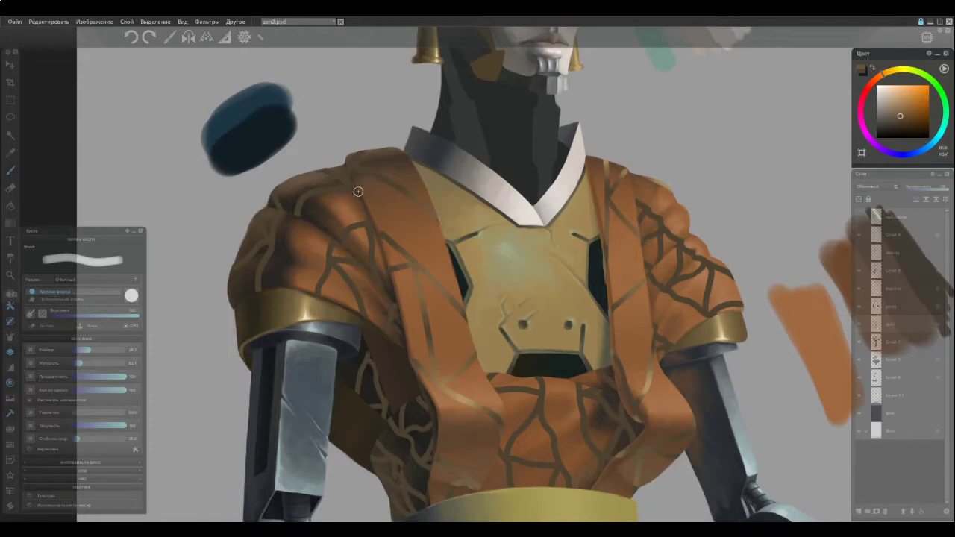
Repaint the slanted line crossing the middle of the left lapel with sampled gold, grading it from dark to lighter.
{"action": "scroll", "coordinate": [358, 191], "scroll_direction": "down", "scroll_amount": 2}
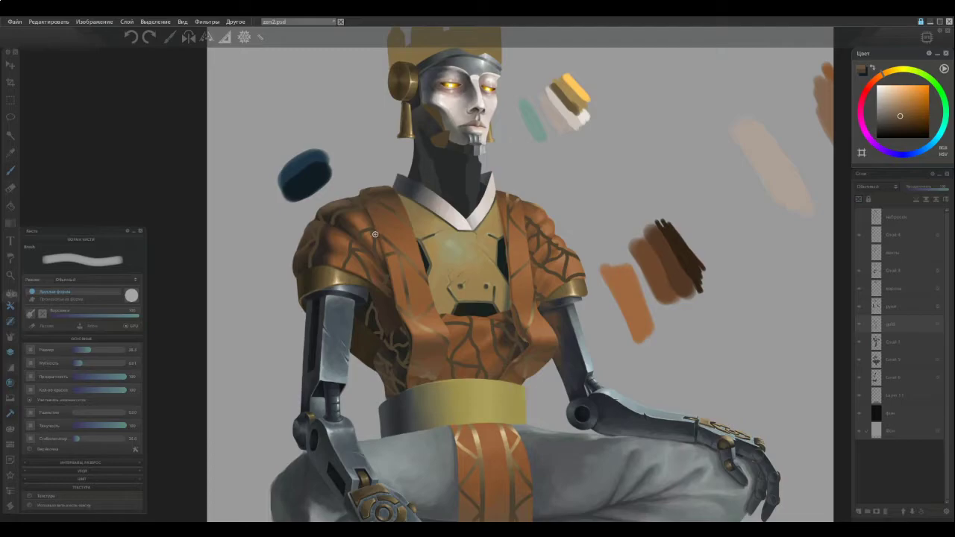
{"action": "scroll", "coordinate": [375, 235], "scroll_direction": "up", "scroll_amount": 2}
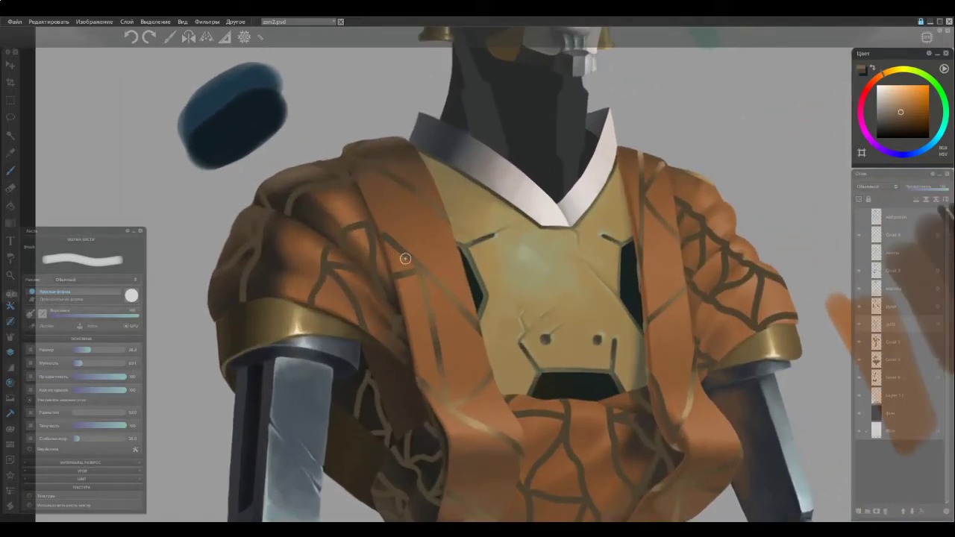
{"action": "left_click", "coordinate": [398, 237], "text": "alt"}
{"action": "left_click_drag", "start_coordinate": [379, 232], "coordinate": [397, 245]}
{"action": "left_click", "coordinate": [399, 237], "text": "alt"}
{"action": "left_click_drag", "start_coordinate": [387, 232], "coordinate": [426, 273]}
{"action": "left_click", "coordinate": [428, 275], "text": "alt"}
{"action": "left_click_drag", "start_coordinate": [398, 238], "coordinate": [425, 258]}
{"action": "left_click", "coordinate": [402, 273], "text": "alt"}
{"action": "left_click", "coordinate": [414, 262], "text": "alt"}
Blend the tones where the mid-lapel lines meet on the left lapel and save the painting.
{"action": "left_click", "coordinate": [422, 281], "text": "ctrl"}
{"action": "left_click", "coordinate": [380, 224], "text": "alt"}
{"action": "left_click", "coordinate": [405, 268], "text": "alt"}
{"action": "left_click", "coordinate": [420, 271], "text": "alt"}
{"action": "left_click", "coordinate": [390, 241], "text": "ctrl"}
{"action": "left_click", "coordinate": [382, 230], "text": "ctrl"}
{"action": "left_click", "coordinate": [426, 275], "text": "ctrl"}
{"action": "scroll", "coordinate": [395, 306], "scroll_direction": "down", "scroll_amount": 3}
{"action": "key", "text": "ctrl+s"}
{"action": "scroll", "coordinate": [410, 340], "scroll_direction": "up", "scroll_amount": 3}
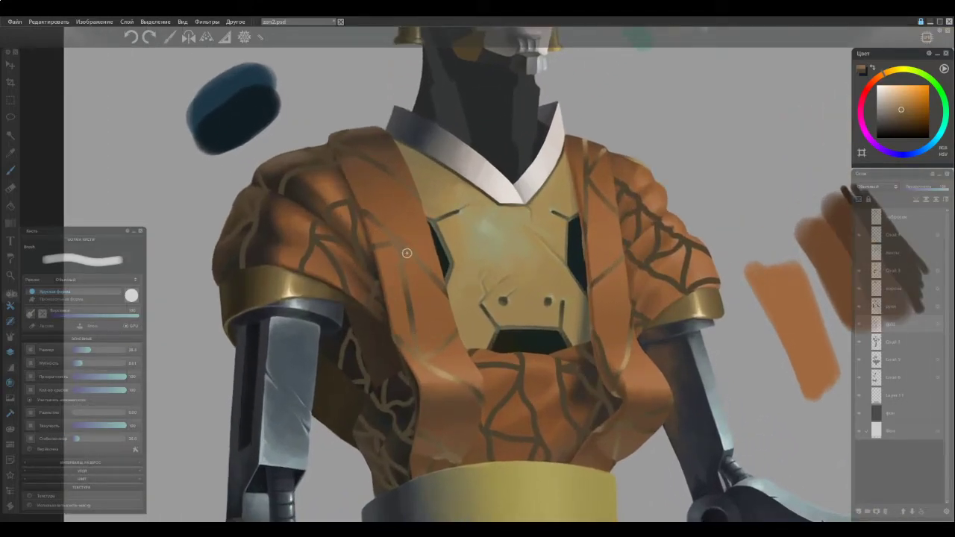
Touch up the line junction in the middle of the left lapel with sampled gold tones.
{"action": "left_click", "coordinate": [419, 257], "text": "alt"}
{"action": "left_click", "coordinate": [377, 243], "text": "alt"}
{"action": "left_click", "coordinate": [389, 238], "text": "alt"}
{"action": "scroll", "coordinate": [401, 313], "scroll_direction": "down", "scroll_amount": 3}
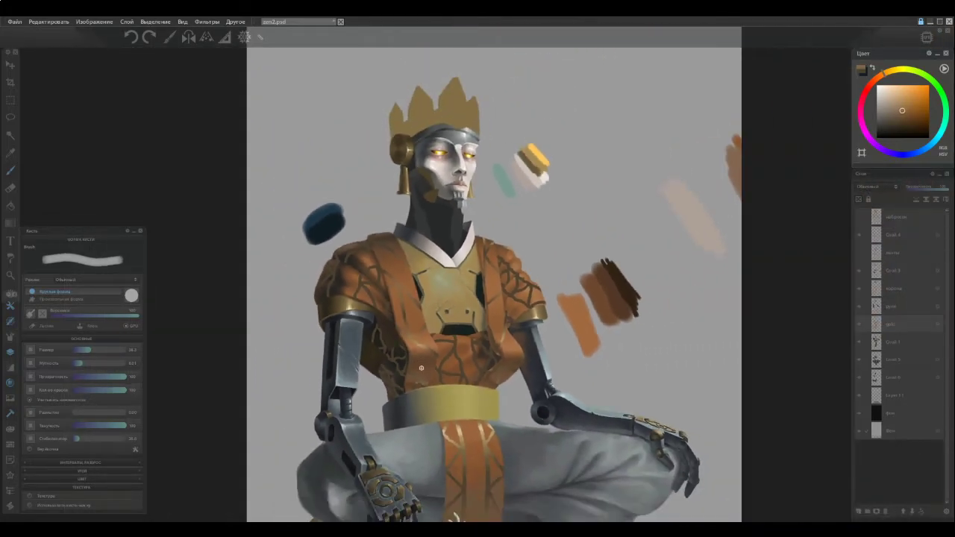
{"action": "scroll", "coordinate": [438, 340], "scroll_direction": "up", "scroll_amount": 3}
{"action": "left_click", "coordinate": [366, 266], "text": "alt"}
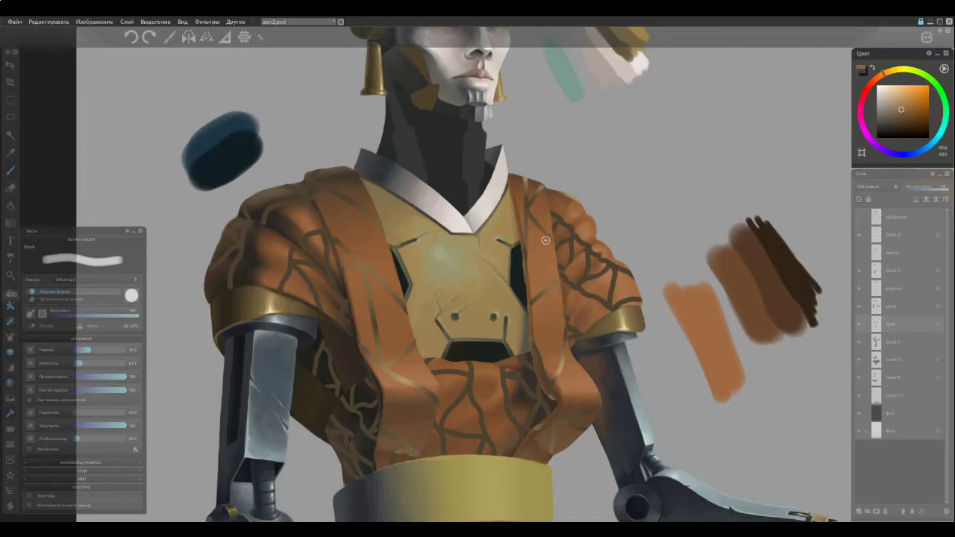
Add a pale gold highlight to the upper end of the slanted line crossing the right lapel and blend it downward.
{"action": "left_click", "coordinate": [563, 359], "text": "ctrl"}
{"action": "scroll", "coordinate": [550, 164], "scroll_direction": "up", "scroll_amount": 2}
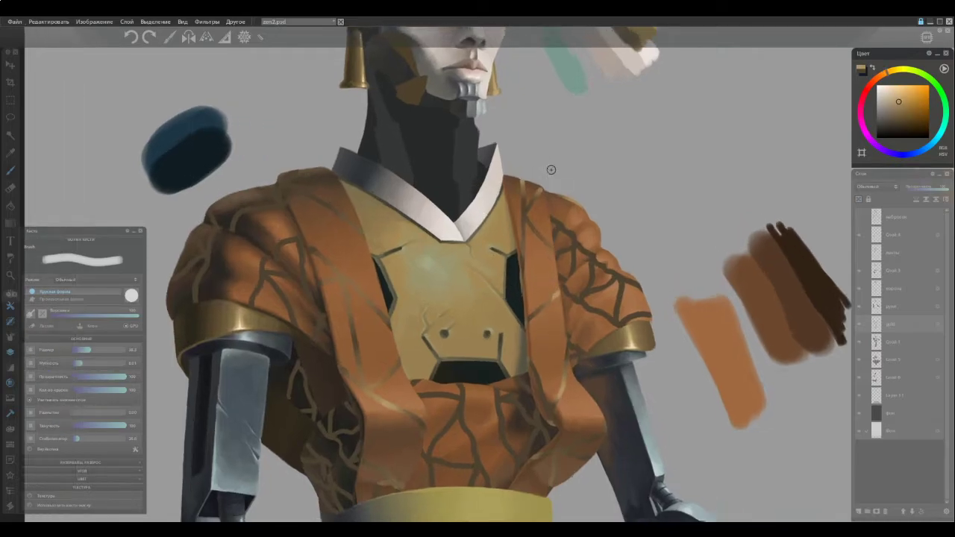
{"action": "left_click", "coordinate": [552, 326], "text": "ctrl"}
{"action": "left_click", "coordinate": [563, 318], "text": "alt"}
{"action": "left_click_drag", "start_coordinate": [560, 321], "coordinate": [552, 327]}
{"action": "left_click", "coordinate": [553, 325], "text": "alt"}
{"action": "left_click", "coordinate": [547, 333], "text": "alt"}
{"action": "left_click", "coordinate": [543, 317], "text": "ctrl"}
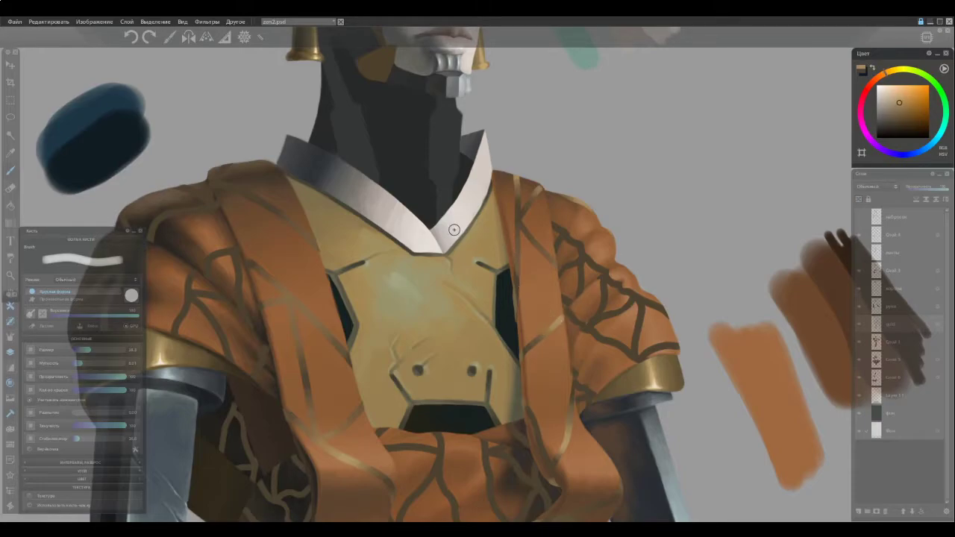
Lighten the long slanted line across the left lapel with sampled gold, toward the chest plate.
{"action": "scroll", "coordinate": [362, 324], "scroll_direction": "down", "scroll_amount": 5}
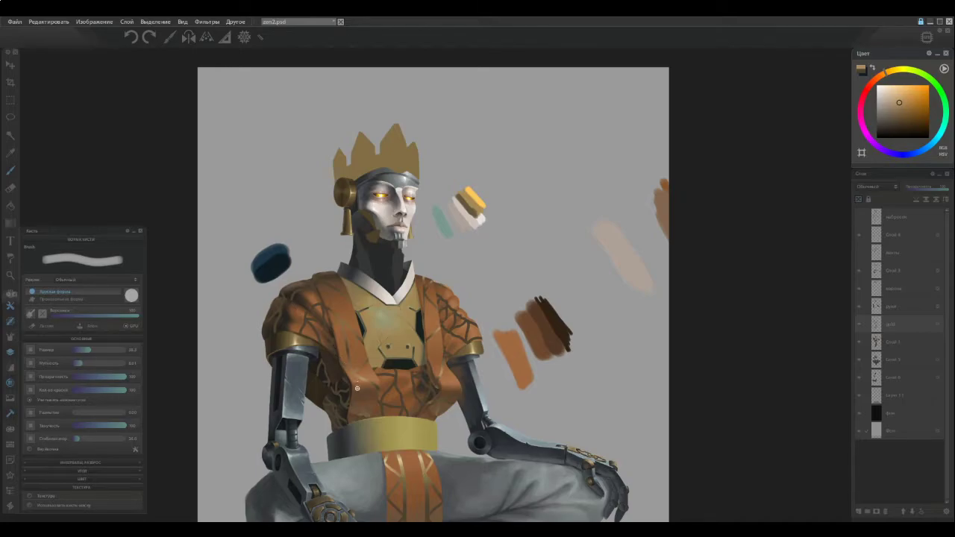
{"action": "scroll", "coordinate": [343, 394], "scroll_direction": "up", "scroll_amount": 3}
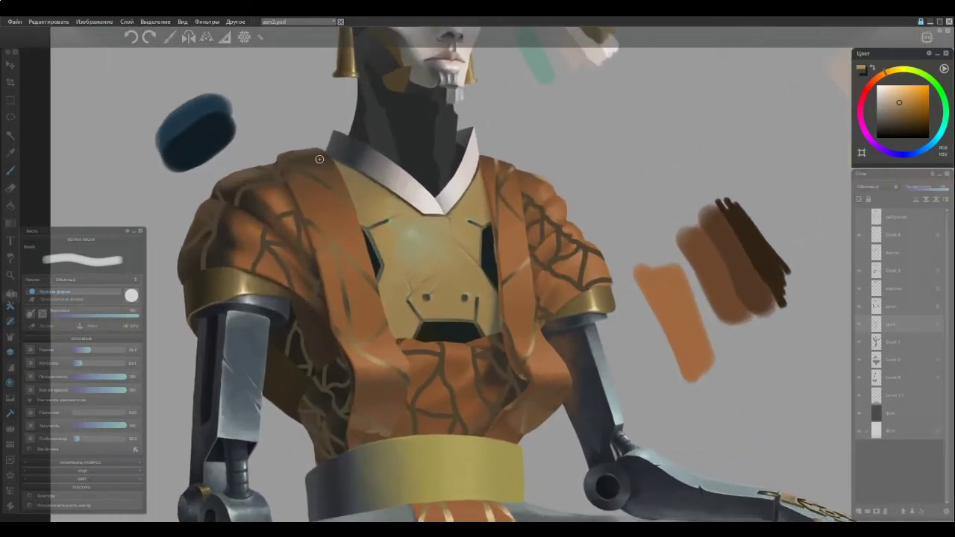
{"action": "left_click_drag", "start_coordinate": [333, 245], "coordinate": [362, 273]}
{"action": "left_click", "coordinate": [374, 277], "text": "ctrl"}
{"action": "left_click", "coordinate": [363, 274], "text": "alt"}
{"action": "left_click_drag", "start_coordinate": [298, 206], "coordinate": [369, 277]}
{"action": "left_click_drag", "start_coordinate": [332, 242], "coordinate": [364, 275]}
{"action": "left_click", "coordinate": [361, 274], "text": "alt"}
{"action": "left_click", "coordinate": [370, 282], "text": "alt"}
Blend the lower end of the left lapel line and add pale gold accents to the sleeve and shoulder pattern lines.
{"action": "left_click", "coordinate": [363, 276], "text": "ctrl"}
{"action": "left_click", "coordinate": [370, 282], "text": "alt"}
{"action": "left_click", "coordinate": [373, 288], "text": "alt"}
{"action": "left_click", "coordinate": [371, 285], "text": "ctrl"}
{"action": "left_click", "coordinate": [363, 274], "text": "ctrl"}
{"action": "left_click", "coordinate": [372, 284], "text": "ctrl"}
{"action": "left_click", "coordinate": [500, 157], "text": "ctrl"}
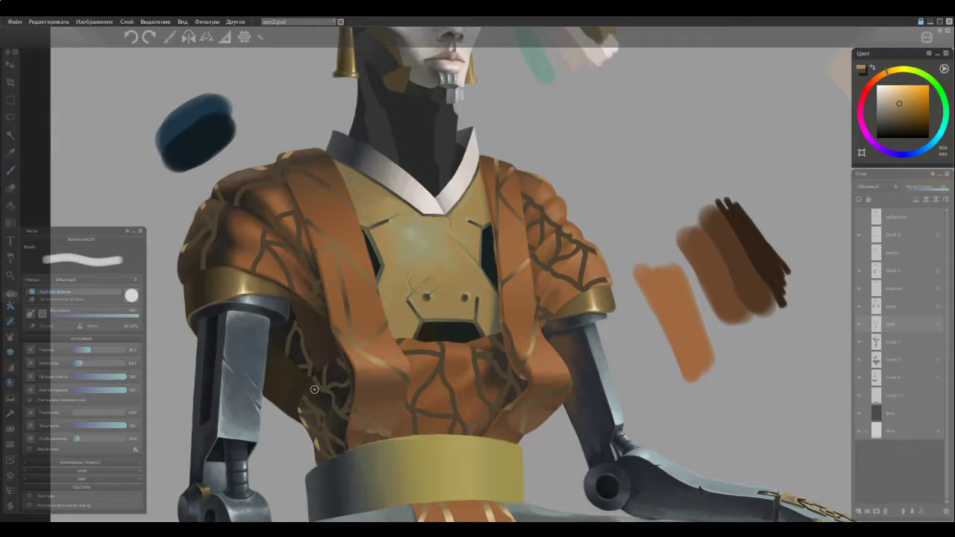
Check the robe's pattern lighting against the whole seated figure and save the painting.
{"action": "scroll", "coordinate": [315, 390], "scroll_direction": "down", "scroll_amount": 4}
{"action": "left_click_drag", "start_coordinate": [301, 448], "coordinate": [308, 385]}
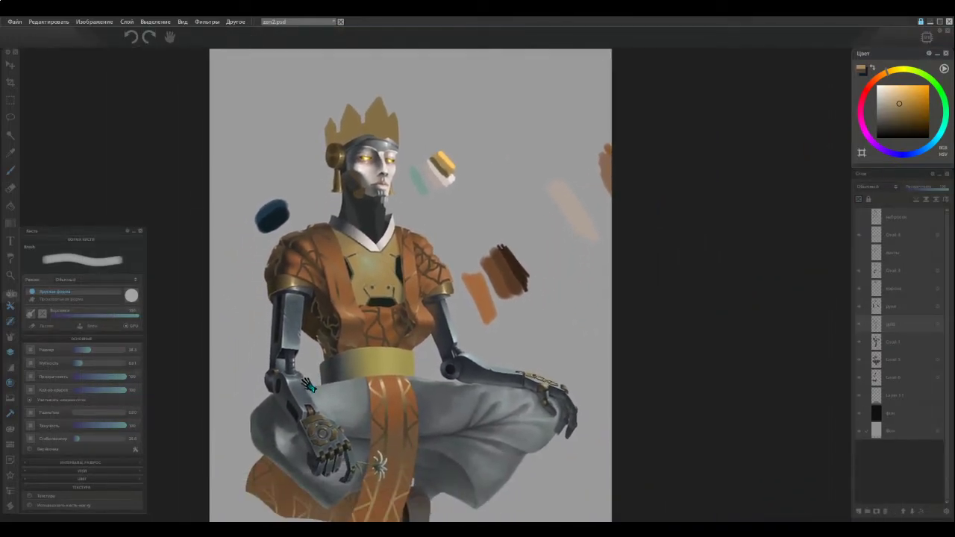
{"action": "key", "text": "b"}
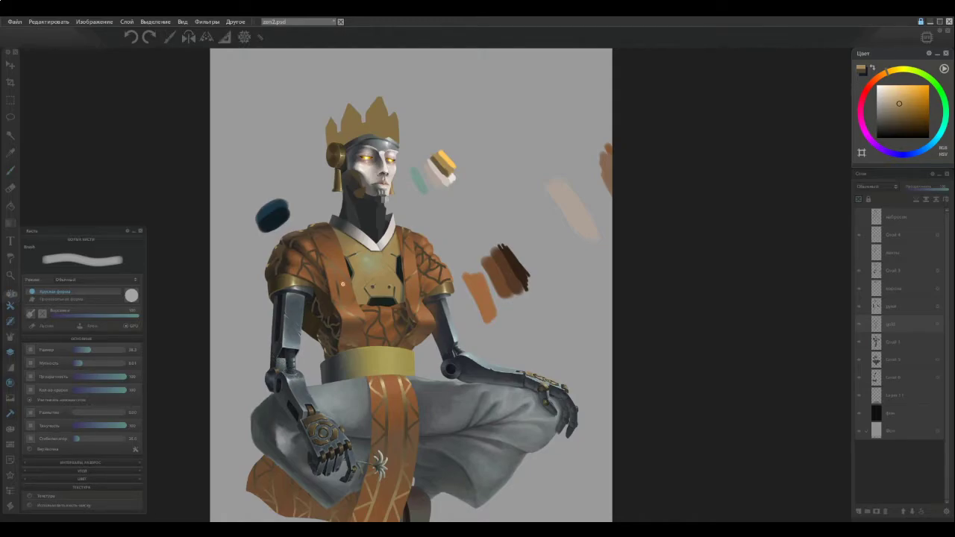
{"action": "scroll", "coordinate": [337, 320], "scroll_direction": "up", "scroll_amount": 3}
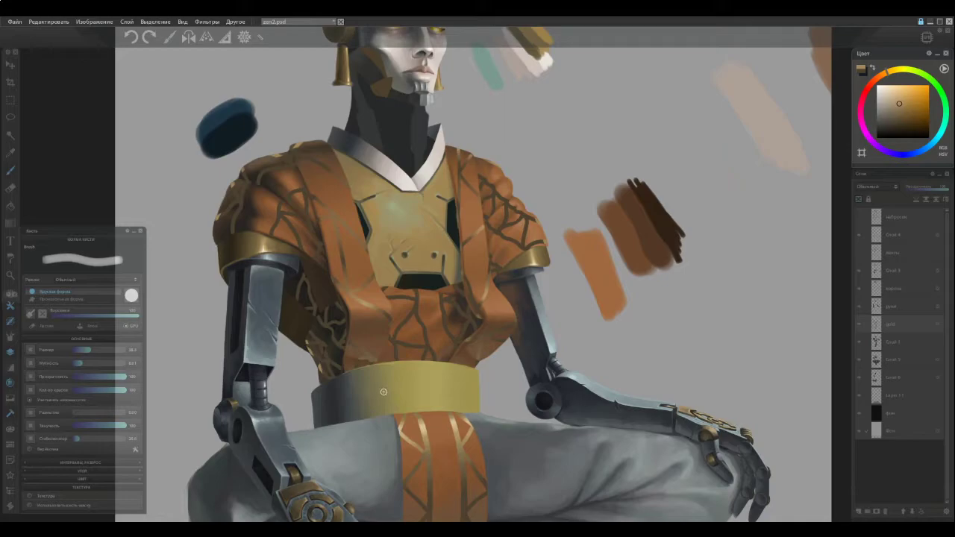
{"action": "left_click_drag", "start_coordinate": [363, 390], "coordinate": [424, 348]}
{"action": "key", "text": "b"}
{"action": "key", "text": "space"}
{"action": "left_click_drag", "start_coordinate": [387, 419], "coordinate": [343, 349]}
{"action": "scroll", "coordinate": [335, 355], "scroll_direction": "down", "scroll_amount": 4}
{"action": "scroll", "coordinate": [308, 394], "scroll_direction": "down", "scroll_amount": 1}
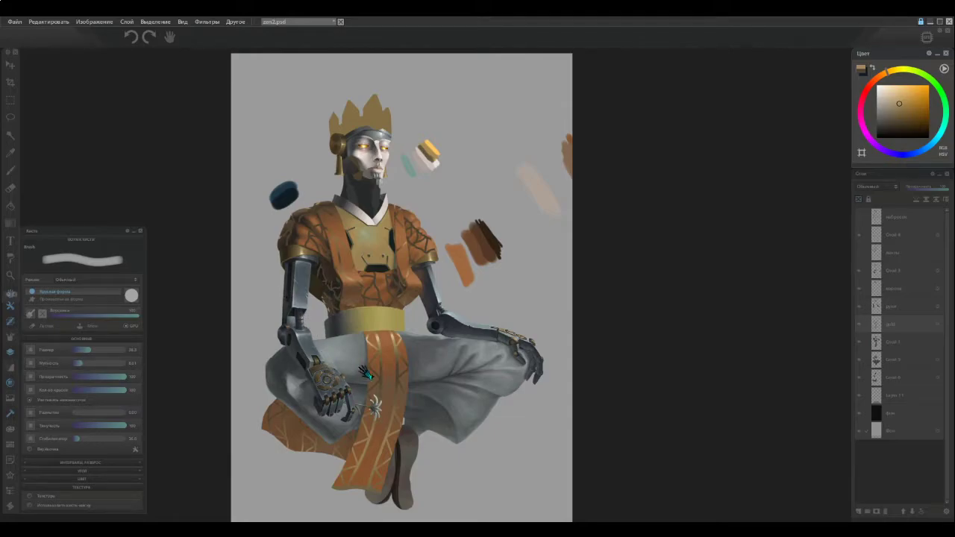
{"action": "key", "text": "ctrl+s"}
{"action": "key", "text": "b"}
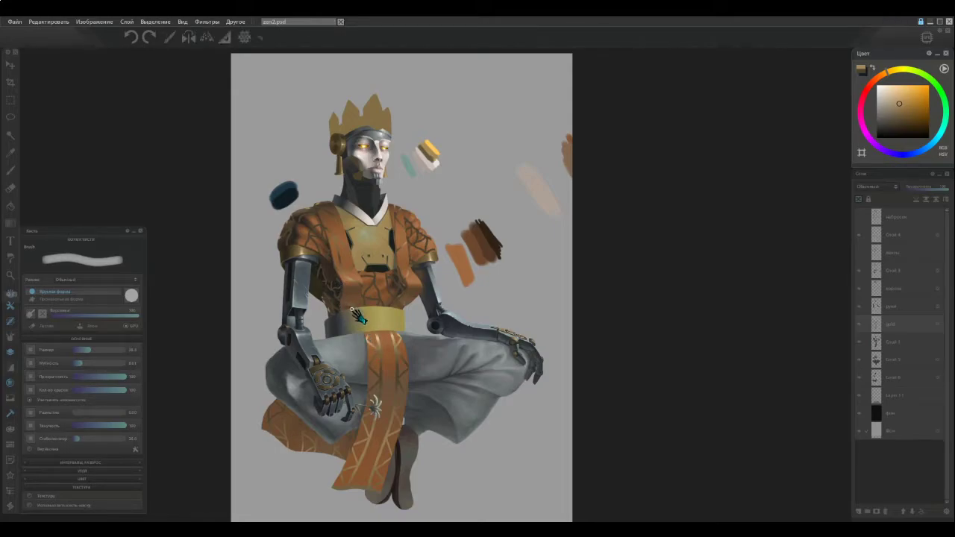
{"action": "scroll", "coordinate": [391, 357], "scroll_direction": "up", "scroll_amount": 2}
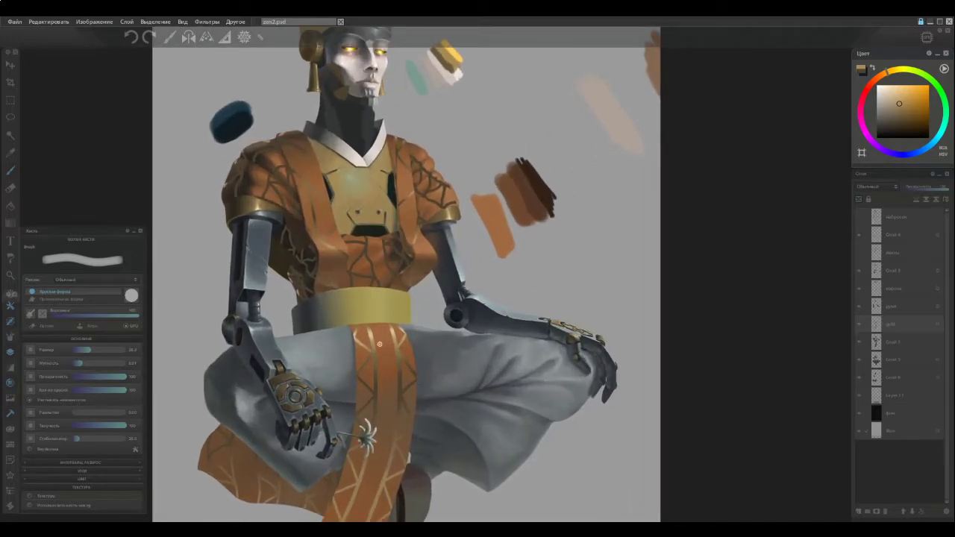
{"action": "scroll", "coordinate": [379, 344], "scroll_direction": "down", "scroll_amount": 3}
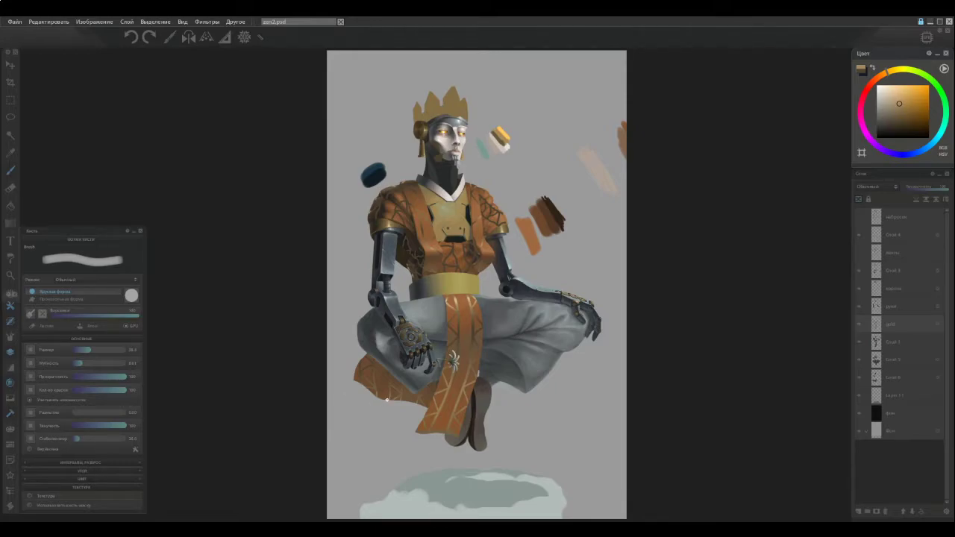
{"action": "scroll", "coordinate": [395, 423], "scroll_direction": "up", "scroll_amount": 4}
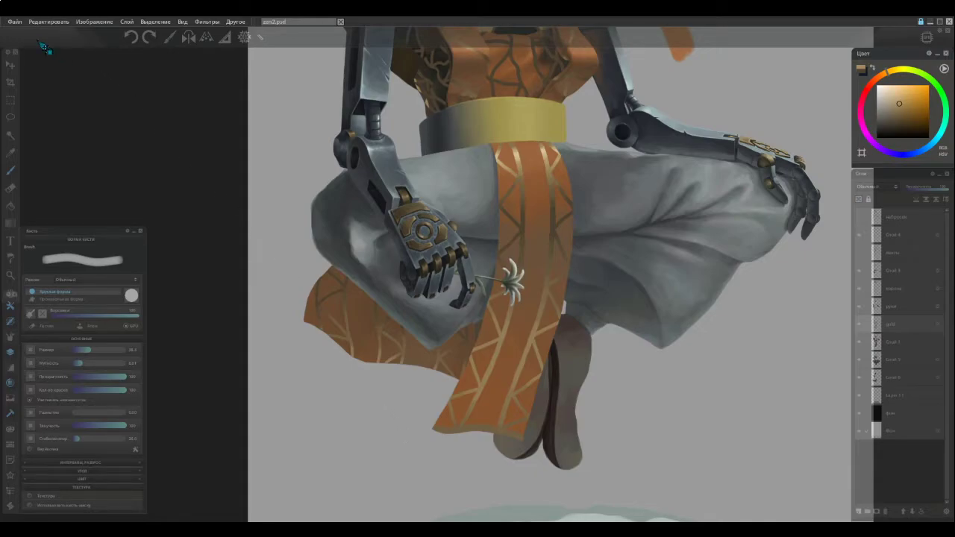
{"action": "left_click", "coordinate": [15, 22]}
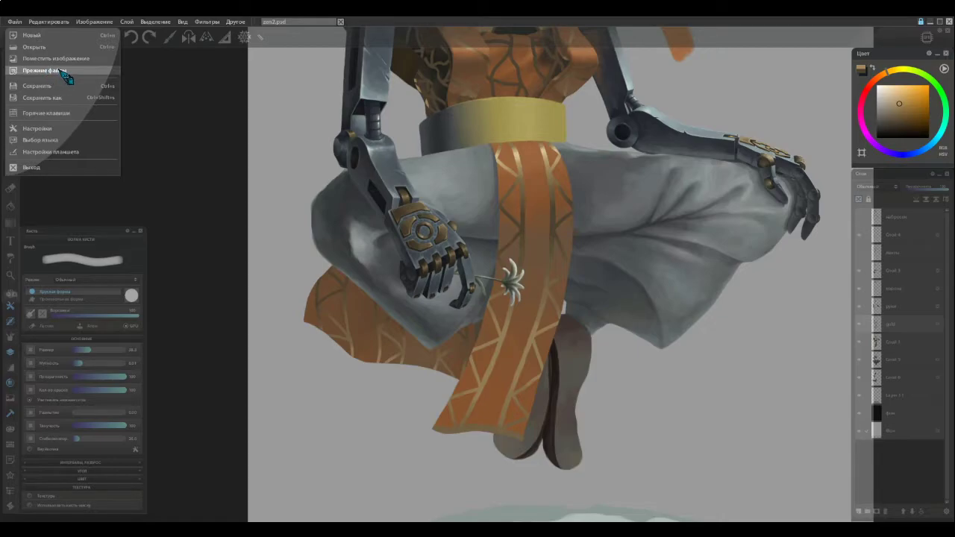
{"action": "mouse_move", "coordinate": [64, 74]}
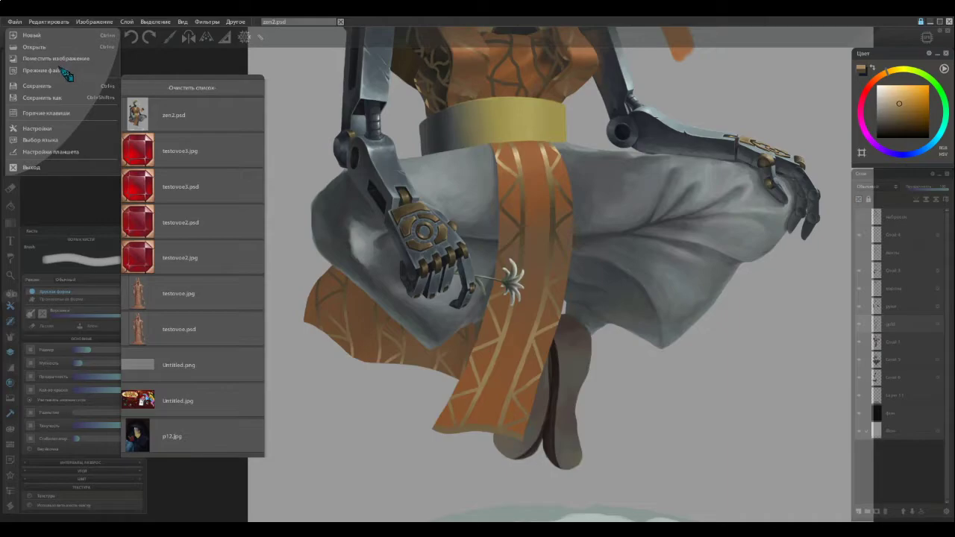
{"action": "left_click", "coordinate": [410, 42]}
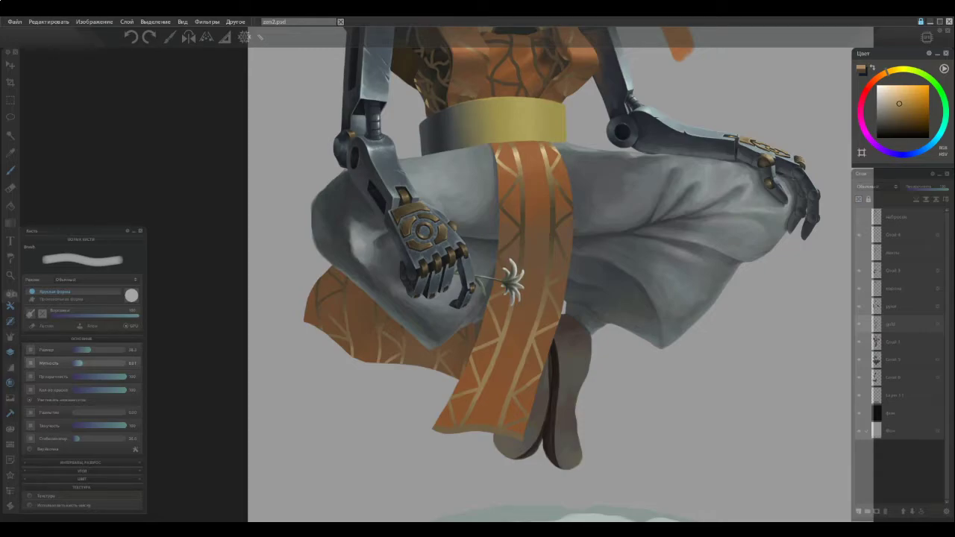
Close zen2.psd and bring up the esther.psd painting at the character's hands.
{"action": "left_click", "coordinate": [340, 22]}
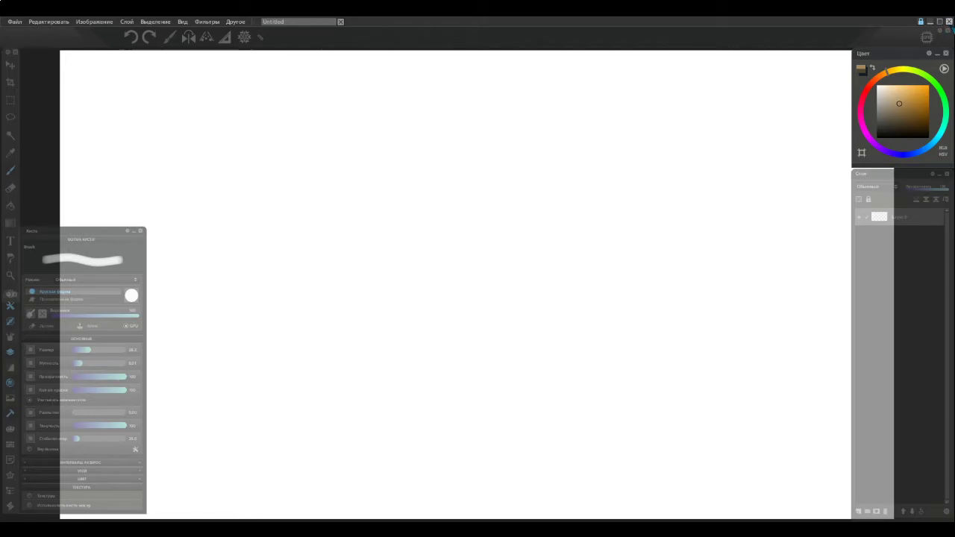
{"action": "left_click", "coordinate": [948, 21]}
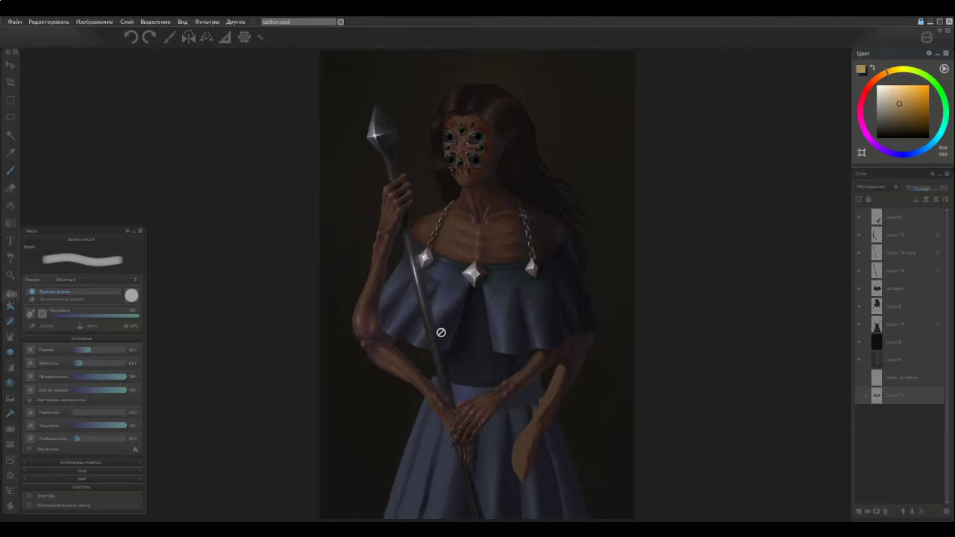
{"action": "scroll", "coordinate": [497, 446], "scroll_direction": "up", "scroll_amount": 2}
{"action": "scroll", "coordinate": [496, 446], "scroll_direction": "up", "scroll_amount": 2}
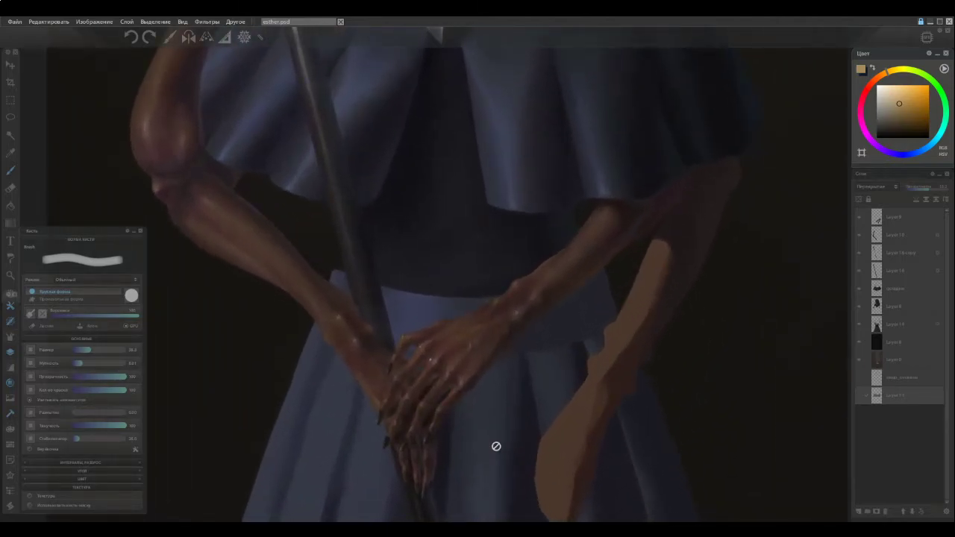
Activate the top layer with the flat brown hand, reduce the brush to size 12, and sample the hand's dark brown.
{"action": "left_click", "coordinate": [901, 307]}
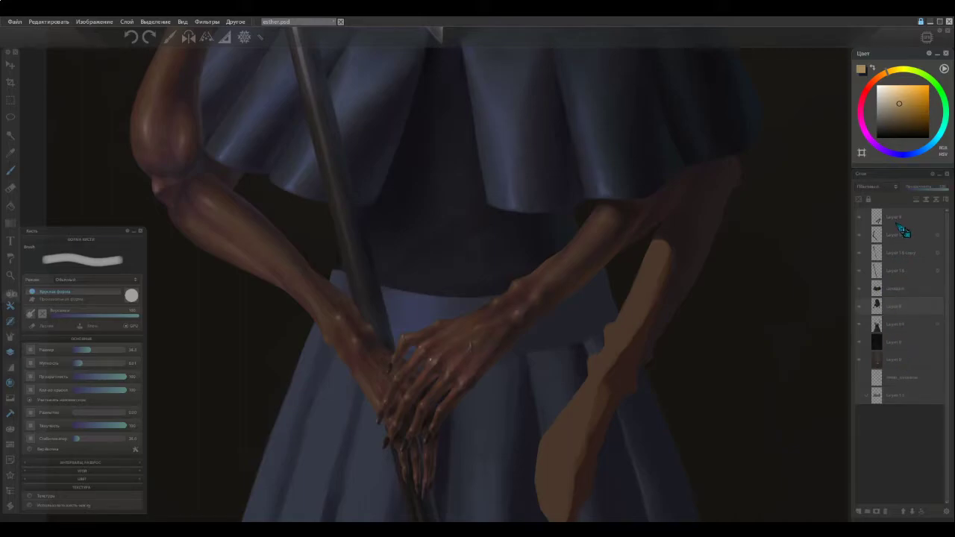
{"action": "left_click_drag", "start_coordinate": [567, 398], "coordinate": [468, 256]}
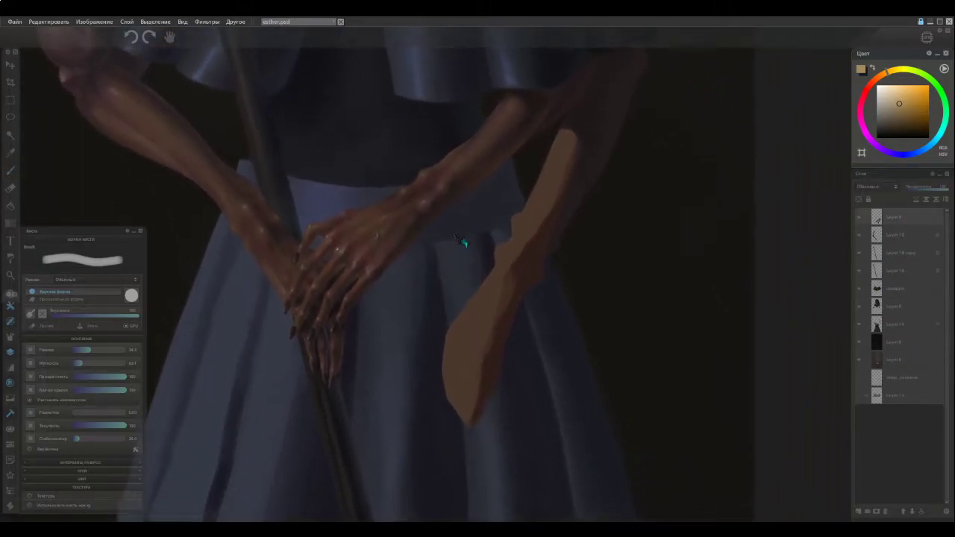
{"action": "key", "text": "b"}
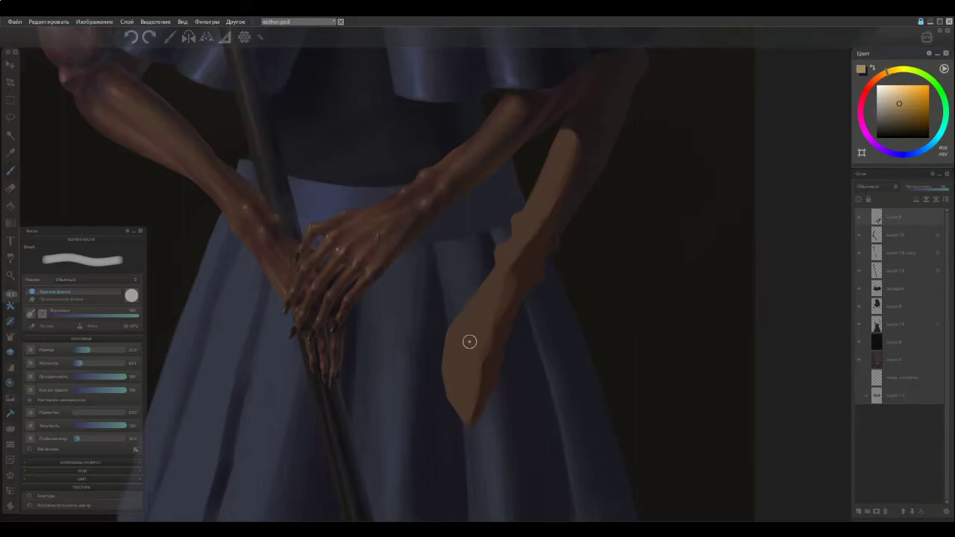
{"action": "key", "text": "bracketleft"}
{"action": "left_click", "coordinate": [488, 363], "text": "alt"}
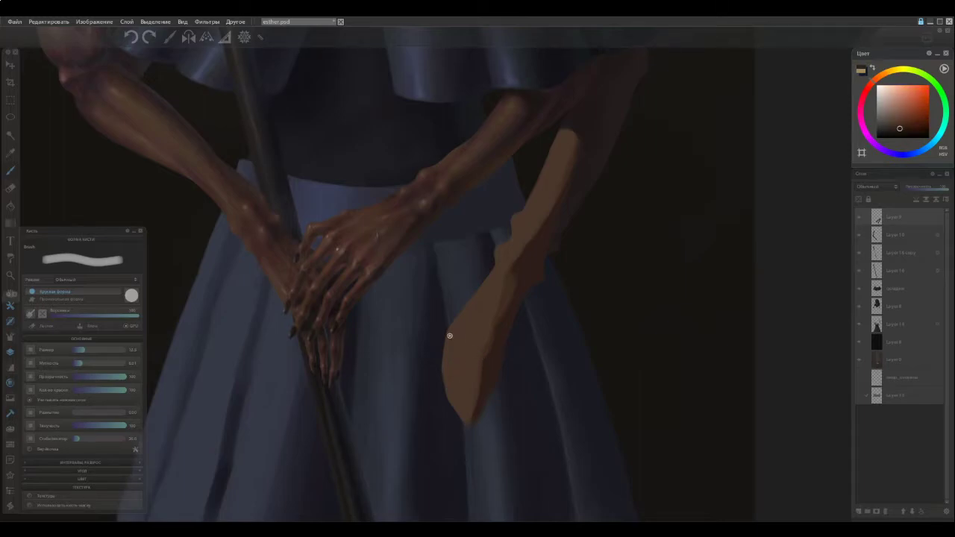
{"action": "mouse_move", "coordinate": [454, 337]}
{"action": "left_mouse_down"}
{"action": "mouse_move", "coordinate": [446, 393]}
{"action": "mouse_move", "coordinate": [456, 421]}
{"action": "mouse_move", "coordinate": [448, 368]}
{"action": "mouse_move", "coordinate": [453, 402]}
{"action": "left_mouse_up"}
{"action": "key", "text": "ctrl+z"}
{"action": "key", "text": "ctrl+z"}
Lock the hand layer's transparency and paint dark brown lines separating the fingers of the flat brown hand.
{"action": "left_click", "coordinate": [858, 199]}
{"action": "left_click_drag", "start_coordinate": [449, 366], "coordinate": [448, 408]}
{"action": "left_click_drag", "start_coordinate": [469, 339], "coordinate": [456, 417]}
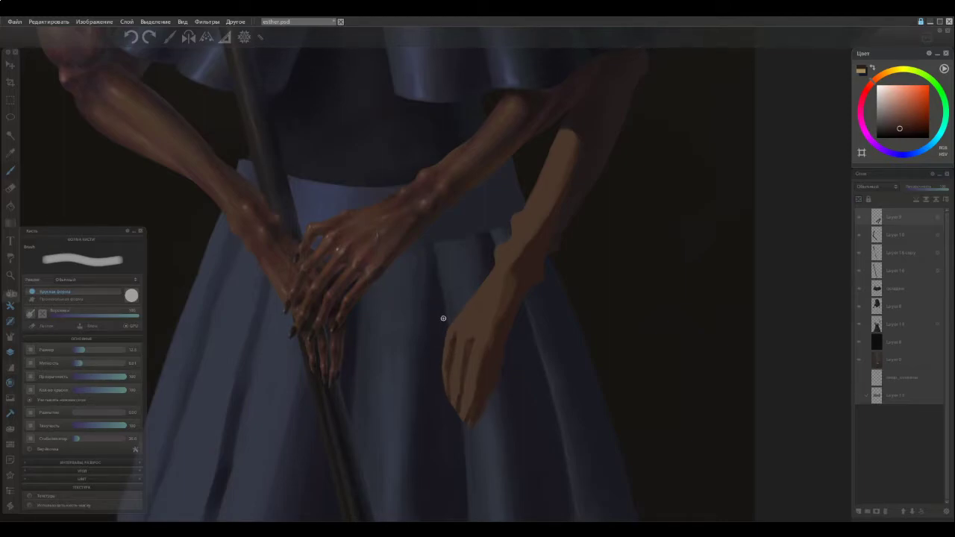
Erase the outer edge of the flat hand's fingers and repaint the lower fingers with browns sampled from the hand.
{"action": "key", "text": "e"}
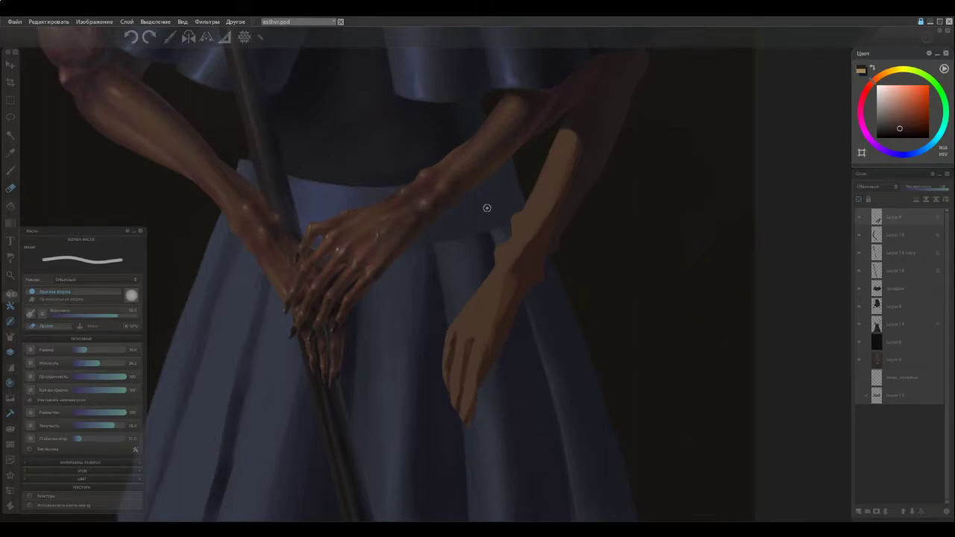
{"action": "key", "text": "b"}
{"action": "key", "text": "]"}
{"action": "left_click", "coordinate": [471, 330], "text": "alt"}
{"action": "left_click_drag", "start_coordinate": [474, 382], "coordinate": [475, 419]}
{"action": "left_click", "coordinate": [475, 349], "text": "alt"}
{"action": "left_click_drag", "start_coordinate": [465, 379], "coordinate": [461, 384]}
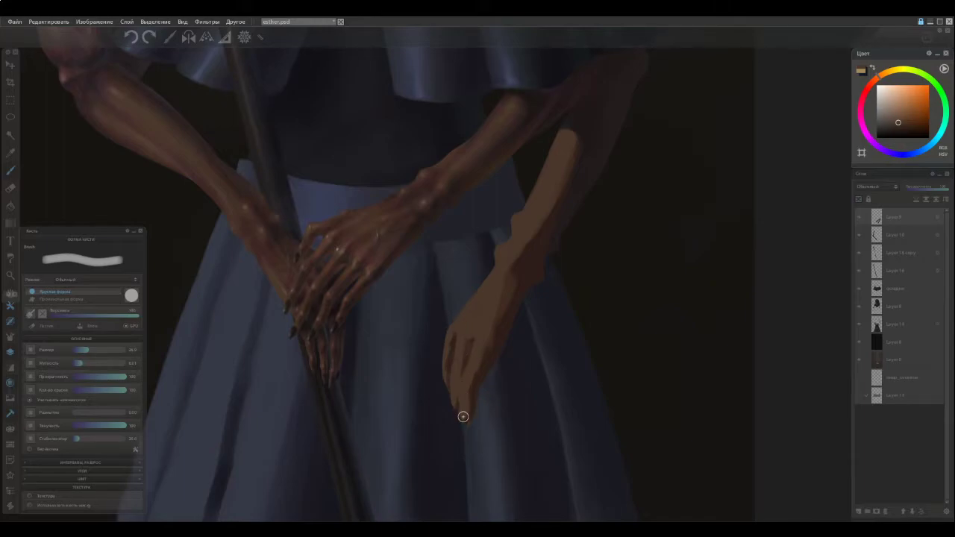
Refine the finger shapes with a smaller brush in sampled browns and slim the fingertips with the eraser.
{"action": "key", "text": "bracketleft"}
{"action": "left_click", "coordinate": [465, 359], "text": "alt"}
{"action": "left_click", "coordinate": [473, 395], "text": "alt"}
{"action": "left_click", "coordinate": [465, 394], "text": "alt"}
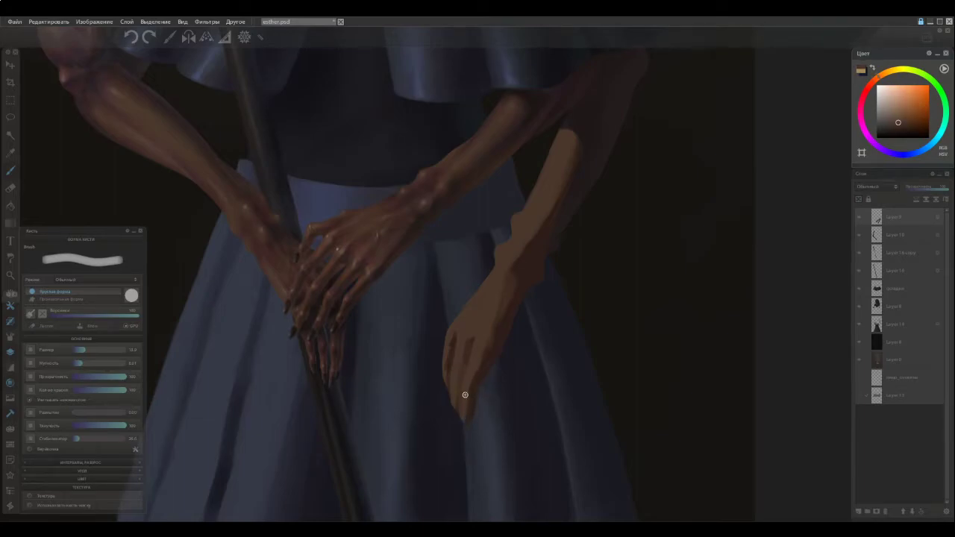
{"action": "left_click", "coordinate": [469, 347], "text": "alt"}
{"action": "key", "text": "e"}
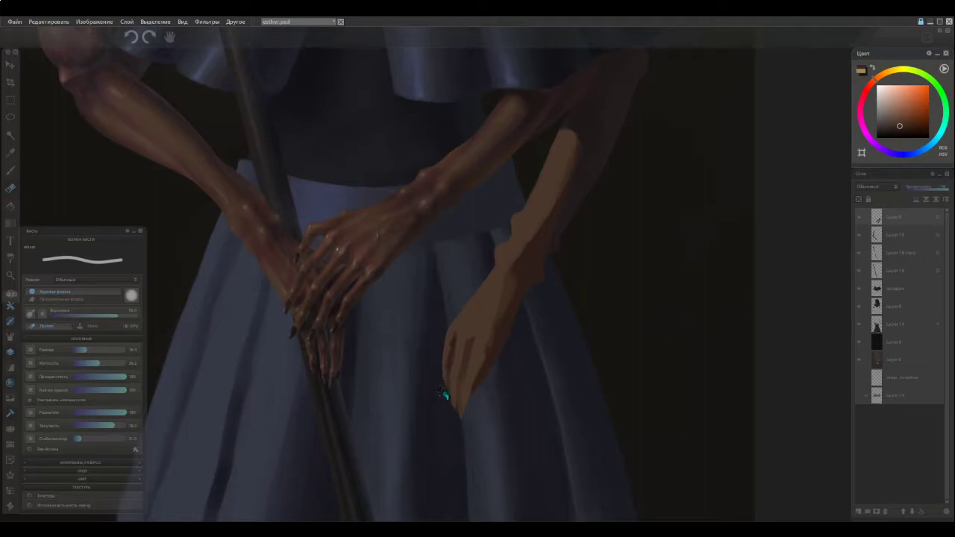
{"action": "left_click_drag", "start_coordinate": [443, 395], "coordinate": [426, 298]}
Toggle the hand layer's transparency lock to reshape the lowest fingertip, and activate the blue skirt's layer.
{"action": "key", "text": "b"}
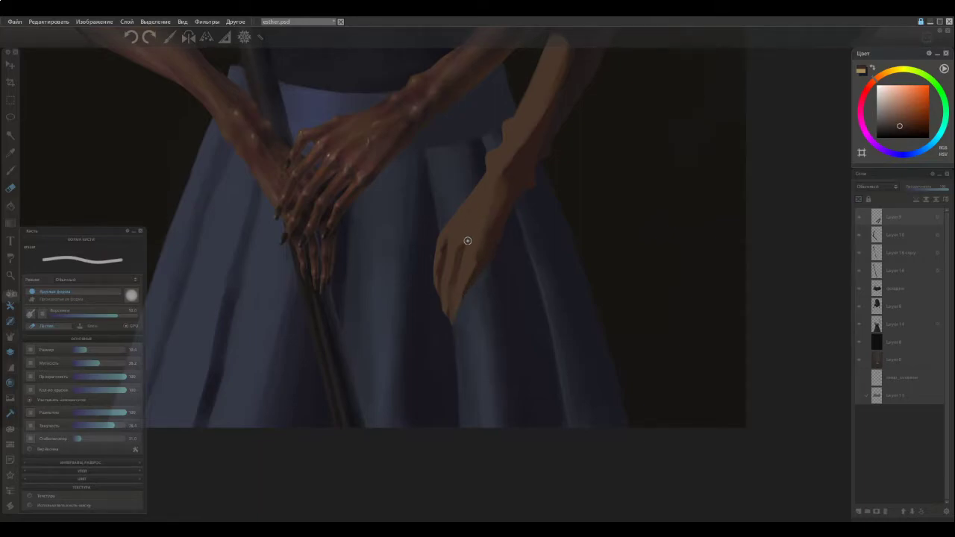
{"action": "key", "text": "b"}
{"action": "left_click", "coordinate": [458, 300], "text": "alt"}
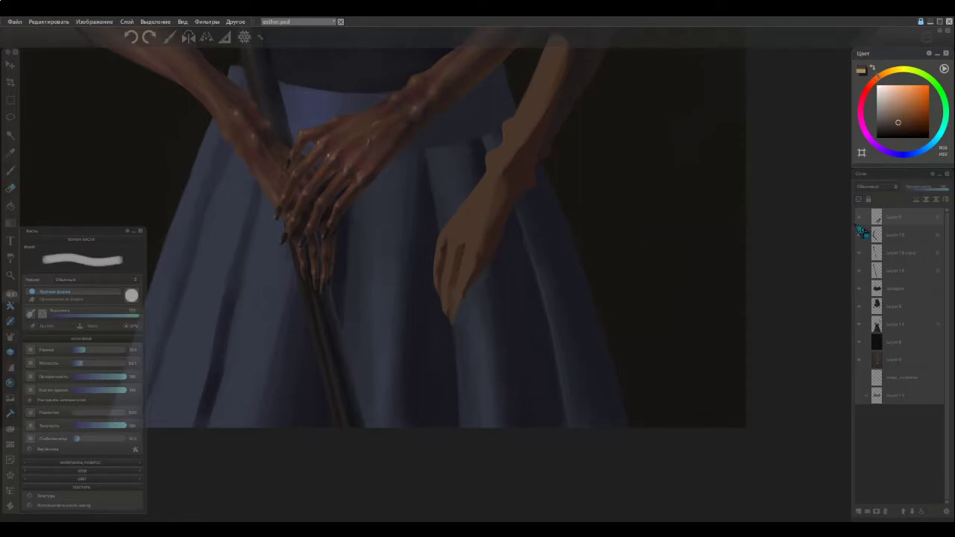
{"action": "left_click", "coordinate": [859, 199]}
{"action": "key", "text": "e"}
{"action": "left_click_drag", "start_coordinate": [442, 320], "coordinate": [453, 332]}
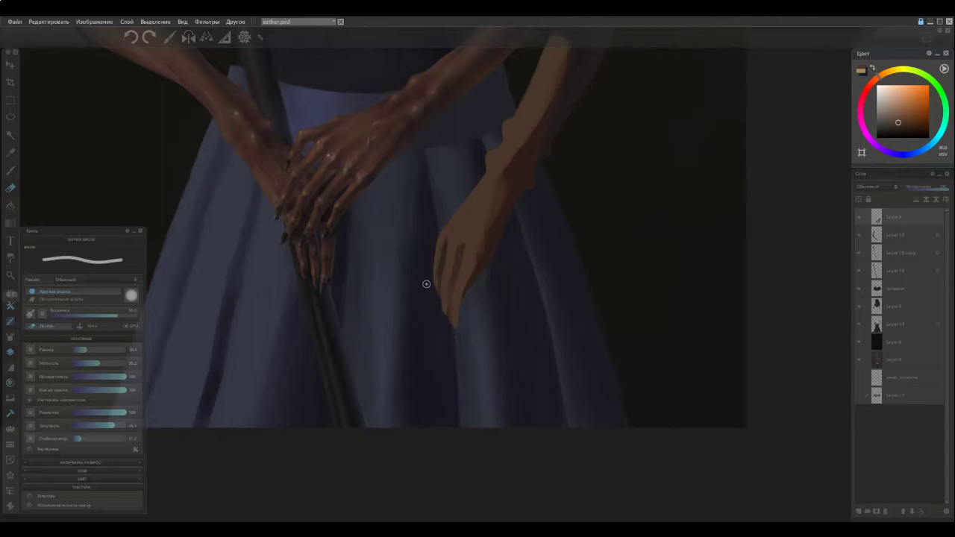
{"action": "left_click", "coordinate": [904, 324]}
{"action": "left_click", "coordinate": [450, 330], "text": "alt"}
{"action": "left_click_drag", "start_coordinate": [452, 332], "coordinate": [457, 347]}
{"action": "key", "text": "ctrl+z"}
{"action": "left_click", "coordinate": [449, 330], "text": "alt"}
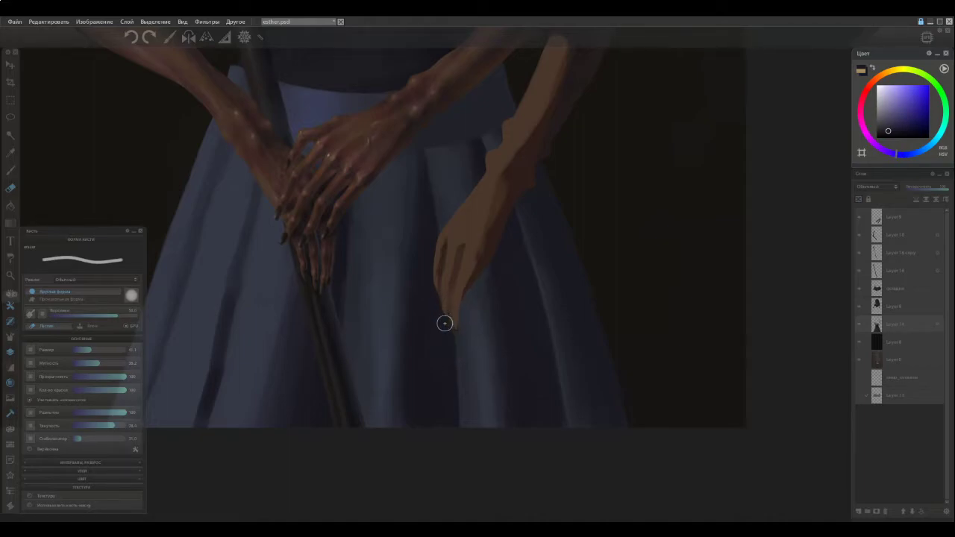
{"action": "left_click_drag", "start_coordinate": [450, 336], "coordinate": [449, 325]}
{"action": "key", "text": "ctrl+z"}
{"action": "left_click", "coordinate": [452, 328], "text": "ctrl"}
{"action": "left_click", "coordinate": [473, 327], "text": "alt"}
{"action": "left_click_drag", "start_coordinate": [473, 326], "coordinate": [473, 355]}
{"action": "key", "text": "ctrl+z"}
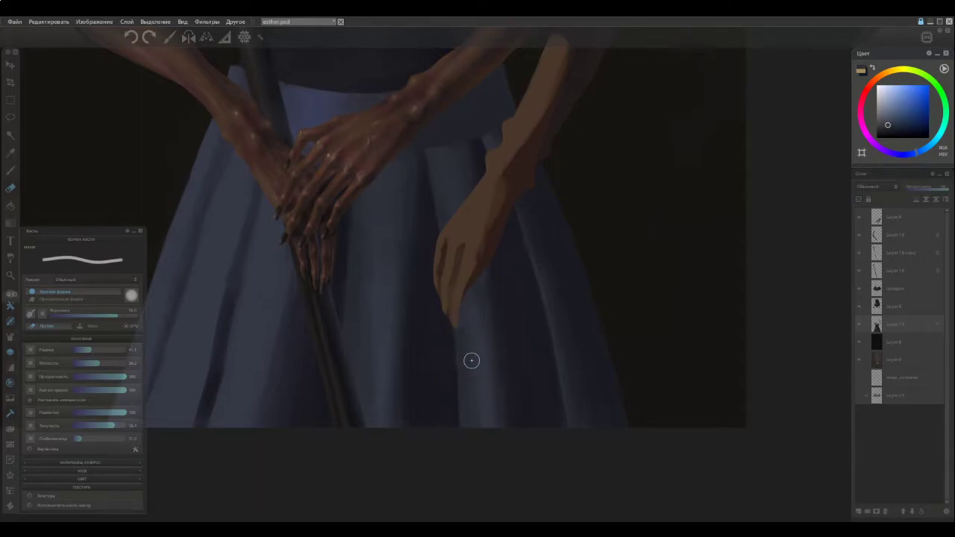
Paint dark and lighter blue sampled from the skirt to reshape the folds beside and below the flat brown hand.
{"action": "key", "text": "b"}
{"action": "left_click", "coordinate": [449, 328], "text": "alt"}
{"action": "key", "text": "]"}
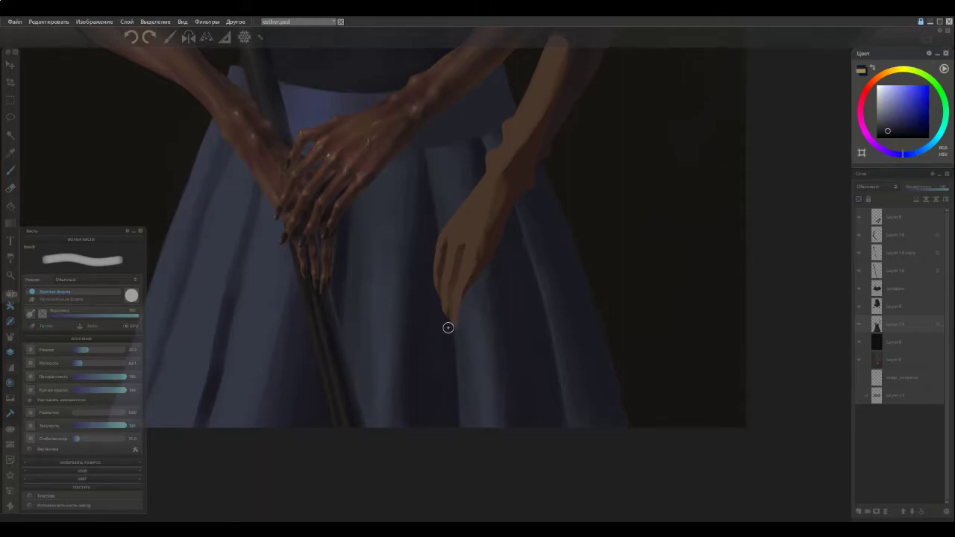
{"action": "left_click_drag", "start_coordinate": [446, 318], "coordinate": [457, 348]}
{"action": "left_click", "coordinate": [471, 303], "text": "alt"}
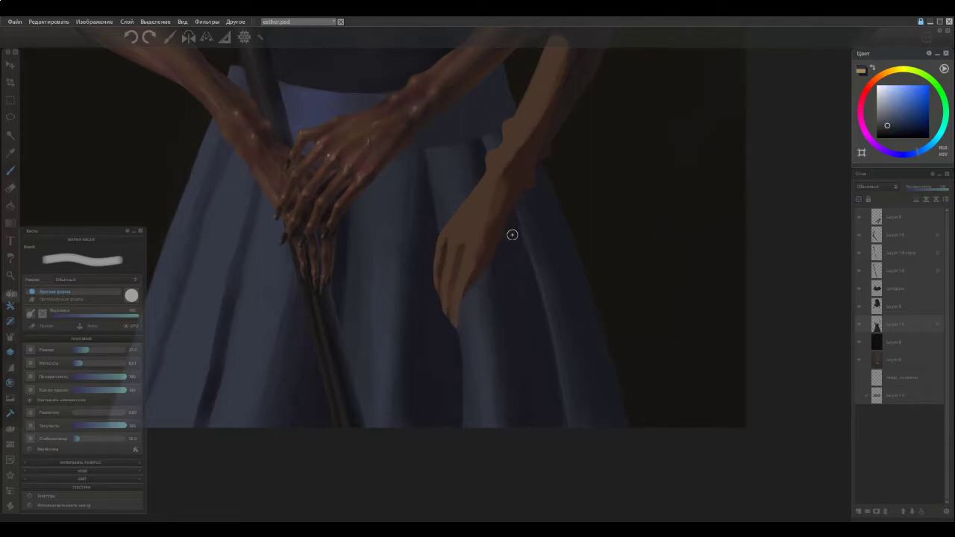
{"action": "left_click", "coordinate": [496, 271], "text": "alt"}
{"action": "mouse_move", "coordinate": [504, 215]}
{"action": "left_mouse_down"}
{"action": "mouse_move", "coordinate": [487, 307]}
{"action": "mouse_move", "coordinate": [496, 327]}
{"action": "mouse_move", "coordinate": [484, 306]}
{"action": "mouse_move", "coordinate": [500, 335]}
{"action": "left_mouse_up"}
{"action": "left_click", "coordinate": [490, 300], "text": "alt"}
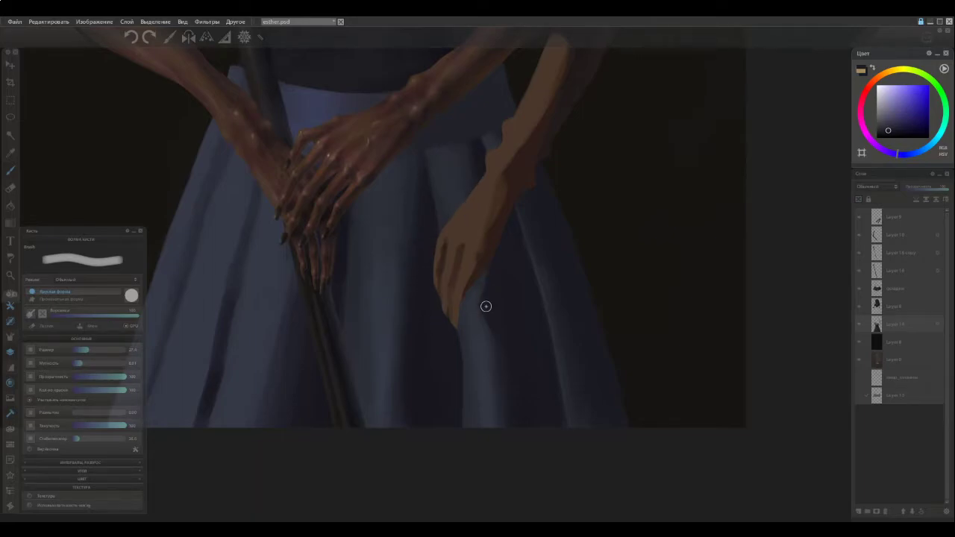
Activate the top hand layer and paint over the finger separations with the hand's flat light brown.
{"action": "left_click", "coordinate": [459, 262], "text": "alt"}
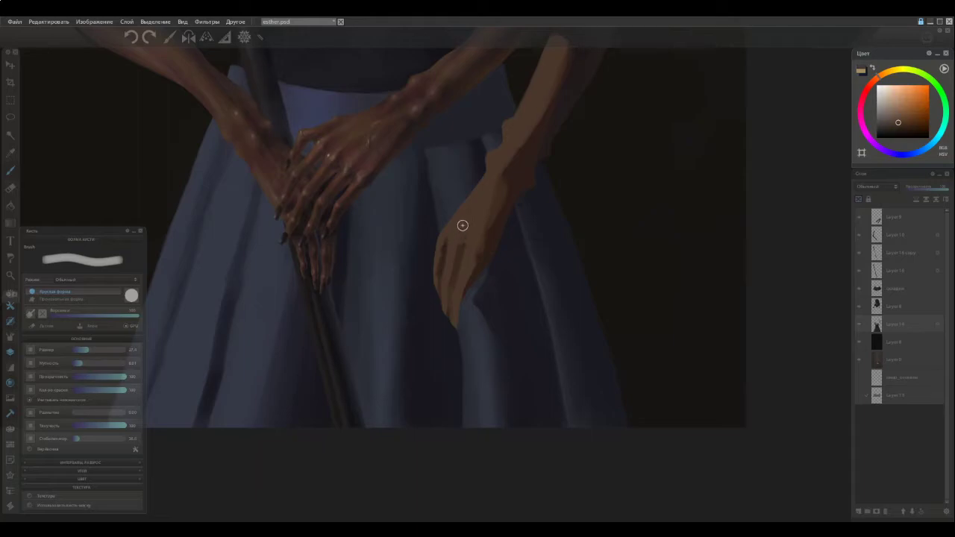
{"action": "left_click", "coordinate": [866, 216]}
{"action": "mouse_move", "coordinate": [456, 273]}
{"action": "left_mouse_down"}
{"action": "mouse_move", "coordinate": [453, 312]}
{"action": "mouse_move", "coordinate": [461, 231]}
{"action": "mouse_move", "coordinate": [447, 276]}
{"action": "mouse_move", "coordinate": [444, 256]}
{"action": "mouse_move", "coordinate": [456, 258]}
{"action": "mouse_move", "coordinate": [449, 235]}
{"action": "mouse_move", "coordinate": [425, 299]}
{"action": "left_mouse_up"}
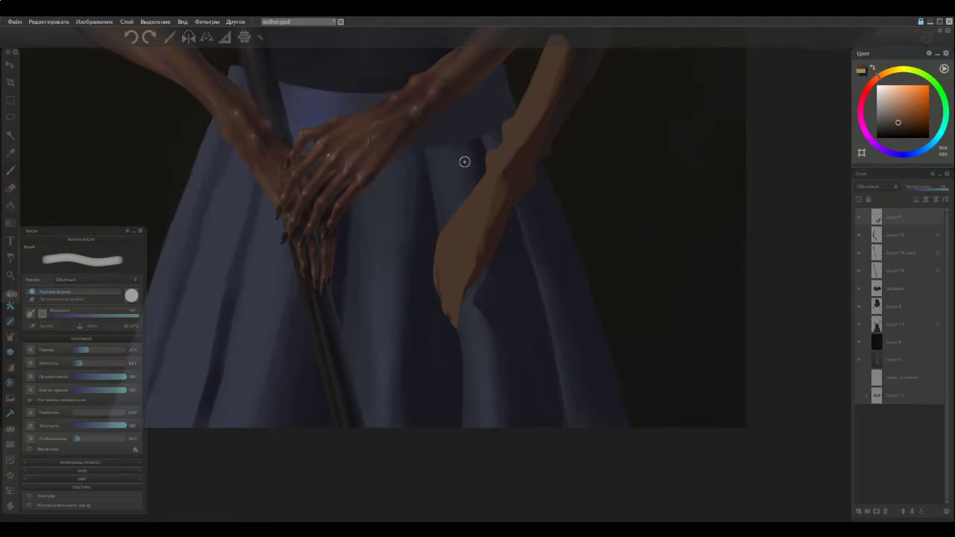
Block in the finger mass below the knuckles as one darker brown shadow plane.
{"action": "left_click", "coordinate": [482, 244], "text": "alt"}
{"action": "mouse_move", "coordinate": [447, 278]}
{"action": "left_mouse_down"}
{"action": "mouse_move", "coordinate": [465, 269]}
{"action": "mouse_move", "coordinate": [428, 241]}
{"action": "mouse_move", "coordinate": [465, 269]}
{"action": "left_mouse_up"}
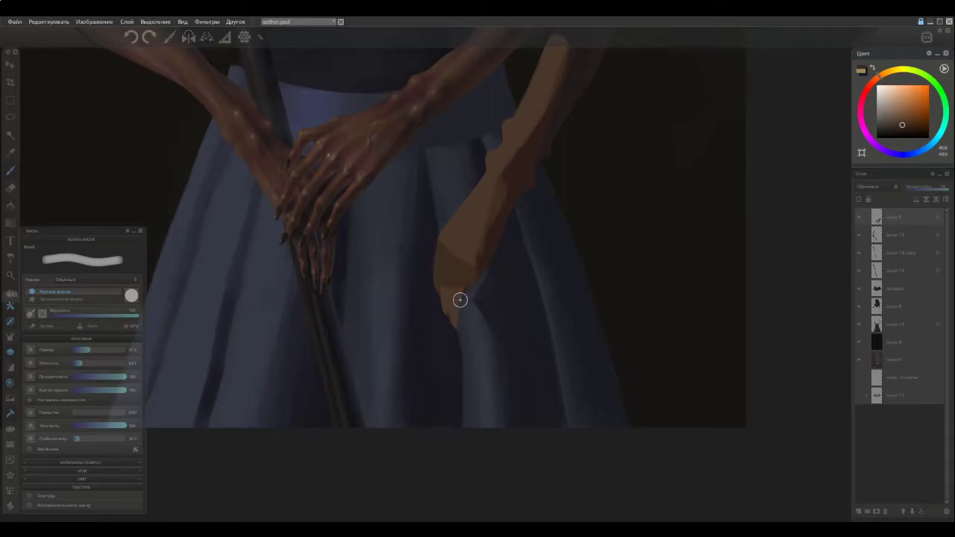
{"action": "left_click", "coordinate": [481, 266], "text": "alt"}
{"action": "mouse_move", "coordinate": [459, 304]}
{"action": "left_mouse_down"}
{"action": "mouse_move", "coordinate": [445, 292]}
{"action": "mouse_move", "coordinate": [458, 299]}
{"action": "mouse_move", "coordinate": [463, 341]}
{"action": "left_mouse_up"}
{"action": "left_click", "coordinate": [441, 268], "text": "alt"}
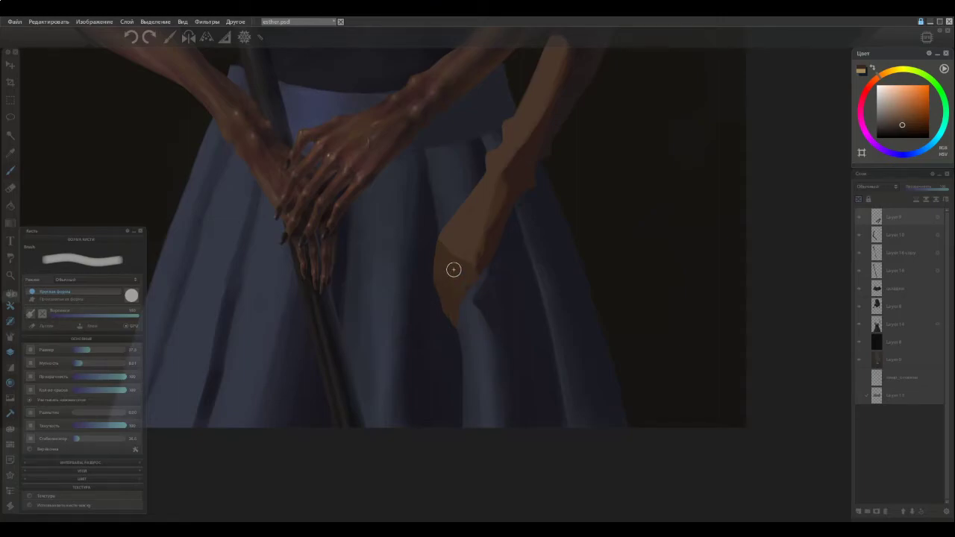
Shape the knuckle edge between the light back of the hand and the dark finger plane, using a smaller brush.
{"action": "left_click", "coordinate": [447, 236], "text": "alt"}
{"action": "left_click_drag", "start_coordinate": [443, 236], "coordinate": [454, 250]}
{"action": "key", "text": "["}
{"action": "left_click", "coordinate": [448, 253], "text": "alt"}
{"action": "left_click", "coordinate": [444, 239], "text": "alt"}
{"action": "left_click", "coordinate": [456, 263], "text": "alt"}
{"action": "left_click_drag", "start_coordinate": [451, 261], "coordinate": [468, 269]}
{"action": "left_click", "coordinate": [463, 247], "text": "alt"}
Activate the skirt layer and widen the lighter blue fold below the fingertips down to the canvas edge.
{"action": "left_click", "coordinate": [439, 223], "text": "ctrl"}
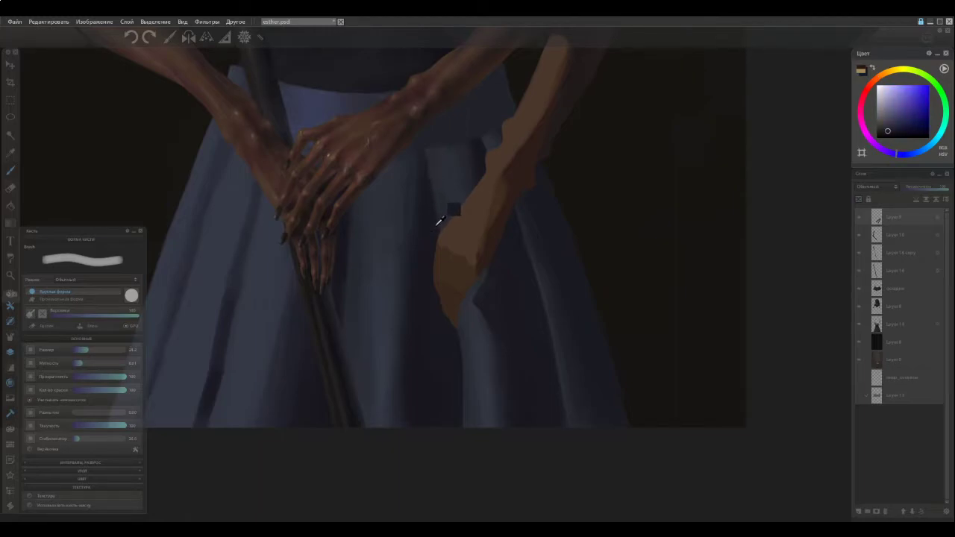
{"action": "left_click", "coordinate": [893, 329]}
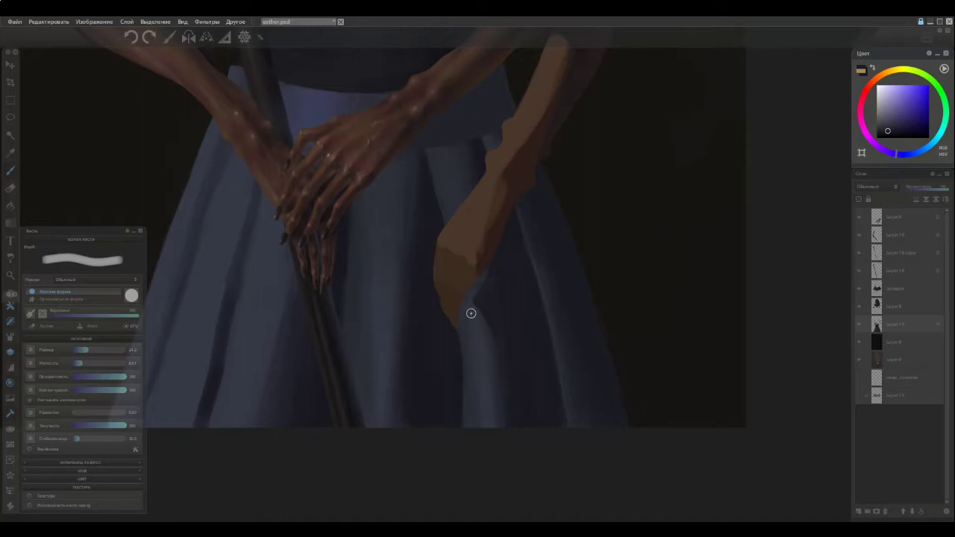
{"action": "left_click", "coordinate": [466, 347], "text": "alt"}
{"action": "left_click_drag", "start_coordinate": [462, 345], "coordinate": [459, 427]}
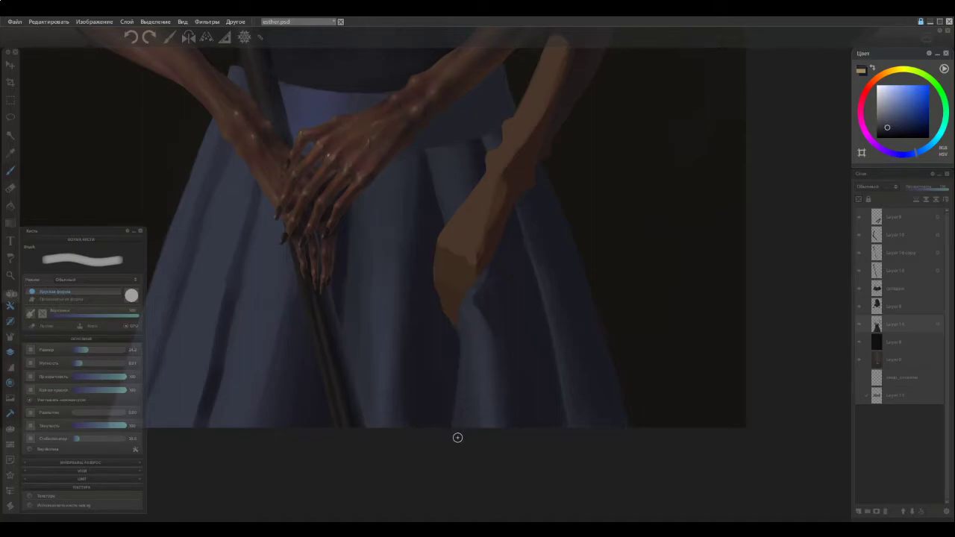
{"action": "left_click", "coordinate": [470, 333], "text": "alt"}
{"action": "mouse_move", "coordinate": [470, 334]}
{"action": "left_mouse_down"}
{"action": "mouse_move", "coordinate": [468, 393]}
{"action": "mouse_move", "coordinate": [461, 356]}
{"action": "left_mouse_up"}
{"action": "left_click", "coordinate": [463, 358], "text": "alt"}
{"action": "left_click_drag", "start_coordinate": [474, 275], "coordinate": [466, 310]}
Blend the light top of the skirt fold under the hand into its shadow with sampled blues.
{"action": "left_click", "coordinate": [454, 351], "text": "alt"}
{"action": "left_click", "coordinate": [461, 345], "text": "alt"}
{"action": "left_click", "coordinate": [495, 334], "text": "alt"}
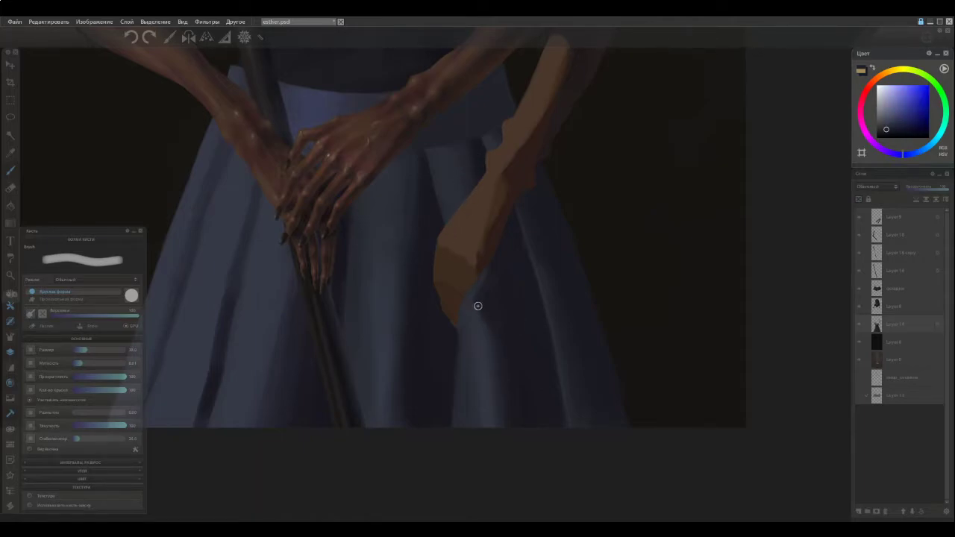
{"action": "left_click", "coordinate": [474, 309], "text": "alt"}
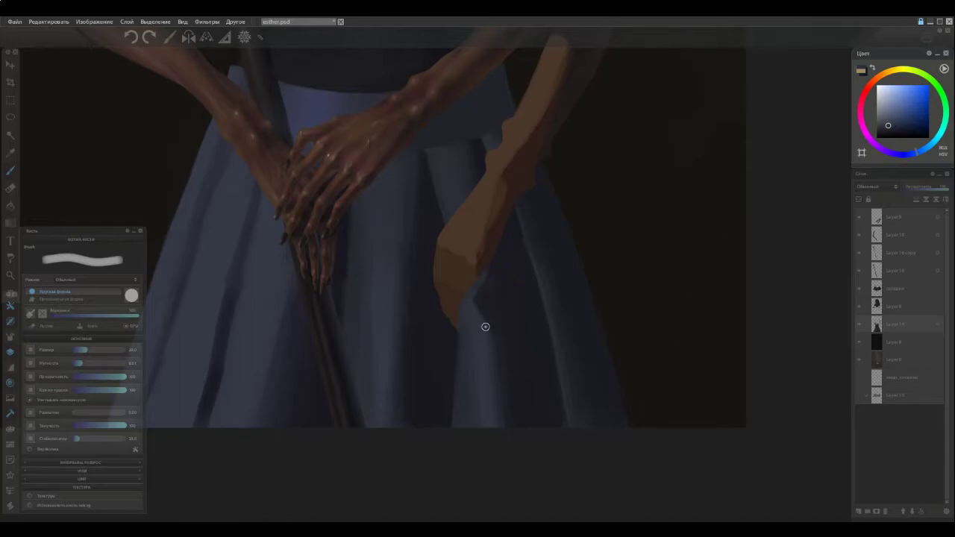
{"action": "left_click", "coordinate": [487, 328], "text": "alt"}
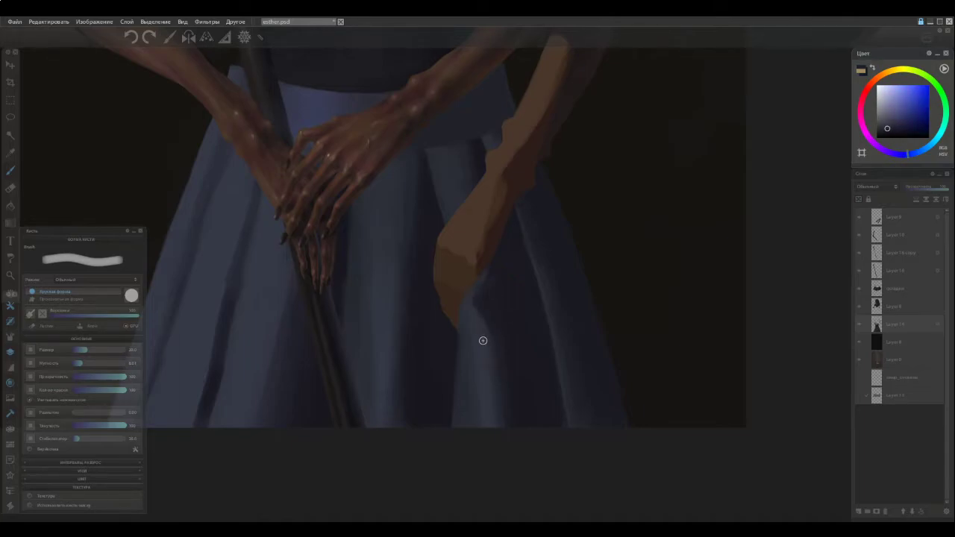
{"action": "left_click", "coordinate": [470, 307], "text": "alt"}
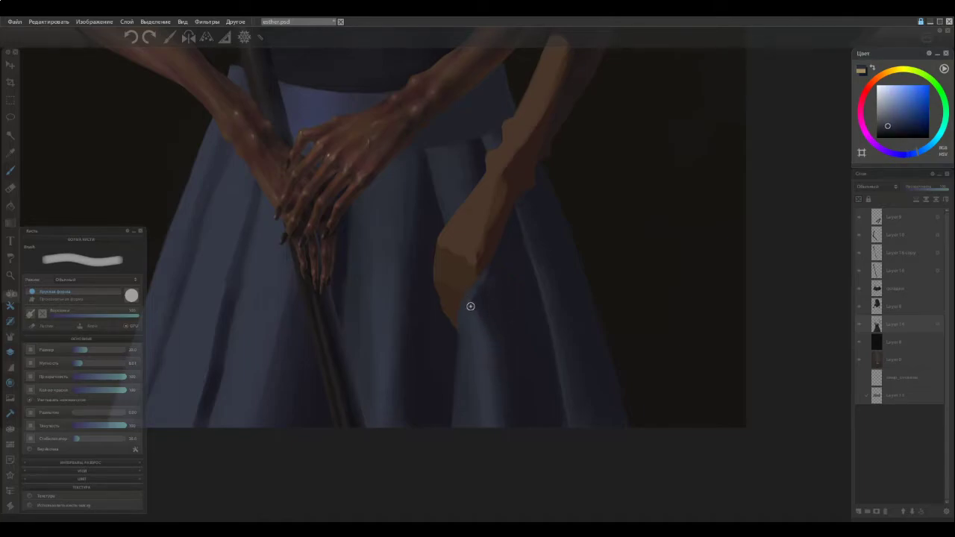
{"action": "left_click", "coordinate": [473, 306], "text": "alt"}
{"action": "left_click", "coordinate": [493, 337], "text": "alt"}
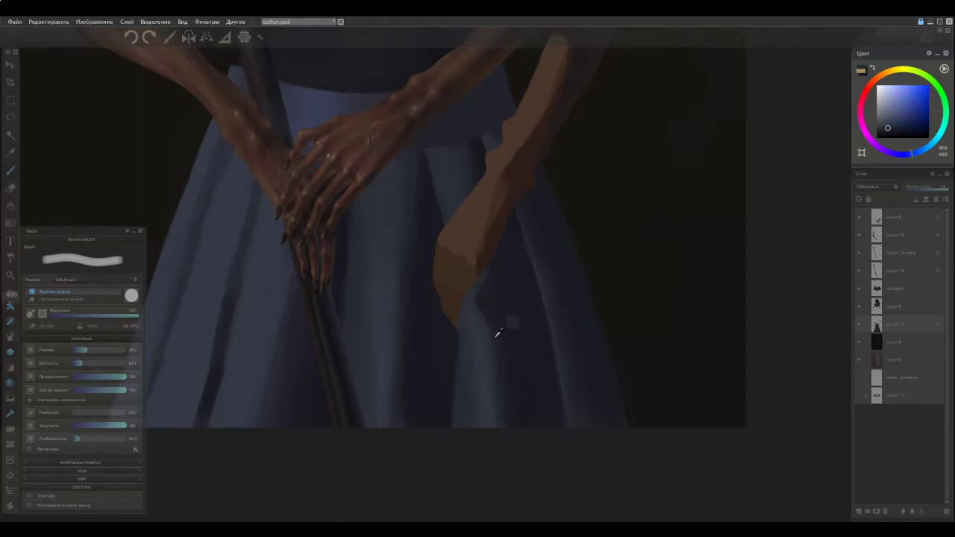
{"action": "left_click", "coordinate": [480, 301], "text": "alt"}
{"action": "left_click", "coordinate": [495, 342], "text": "alt"}
Smooth the fold's shadow transition beside the fingers with a smaller brush and compare it with the whole skirt.
{"action": "left_click", "coordinate": [481, 311], "text": "alt"}
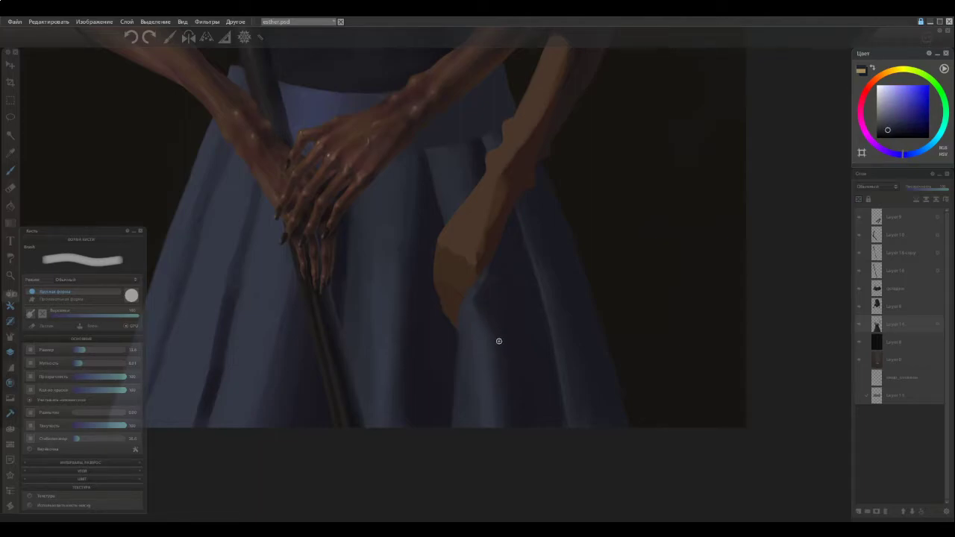
{"action": "left_click", "coordinate": [490, 344], "text": "alt"}
{"action": "left_click", "coordinate": [472, 303], "text": "alt"}
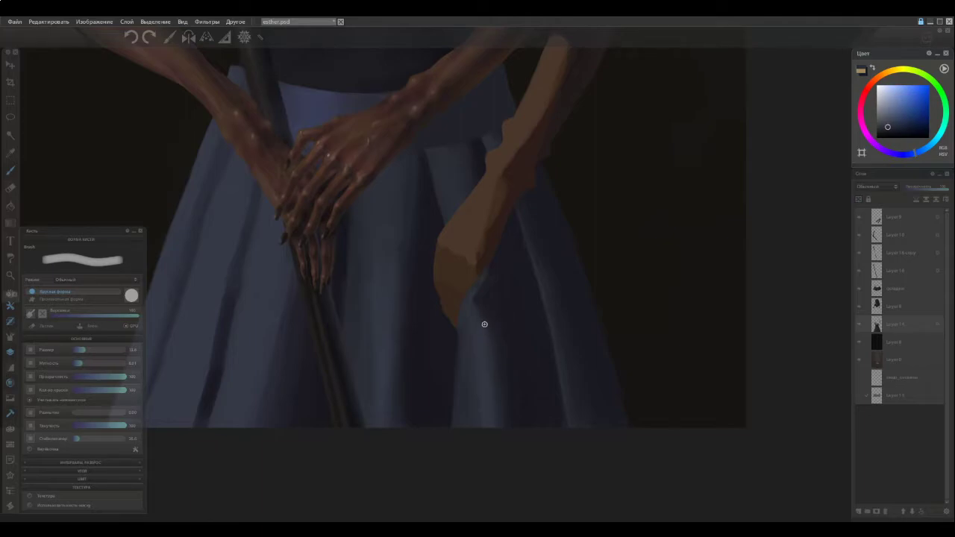
{"action": "left_click", "coordinate": [482, 323], "text": "alt"}
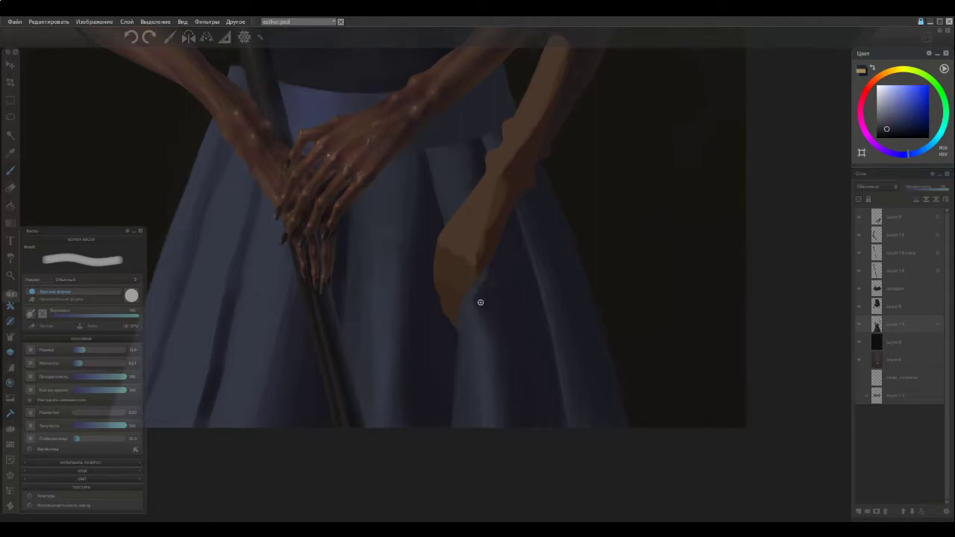
{"action": "scroll", "coordinate": [447, 329], "scroll_direction": "down", "scroll_amount": 2}
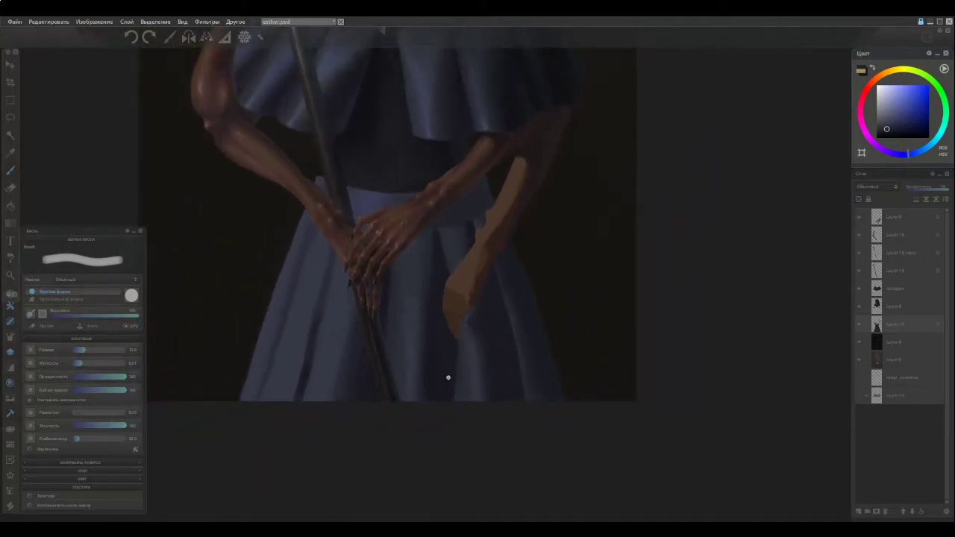
{"action": "scroll", "coordinate": [449, 382], "scroll_direction": "up", "scroll_amount": 3}
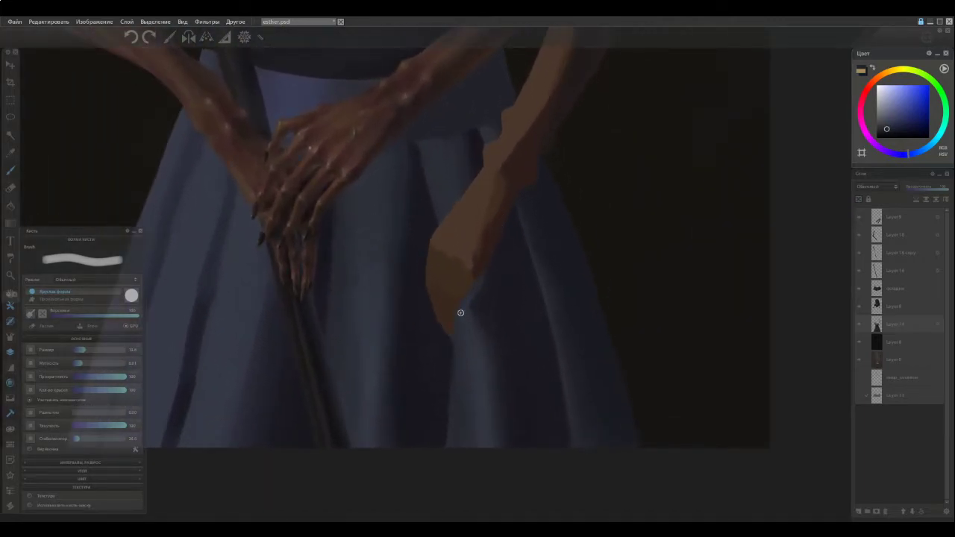
Paint dark skirt blue along the fold edge below the fingertip, undoing the stroke made with the enlarged brush.
{"action": "left_click", "coordinate": [445, 348], "text": "alt"}
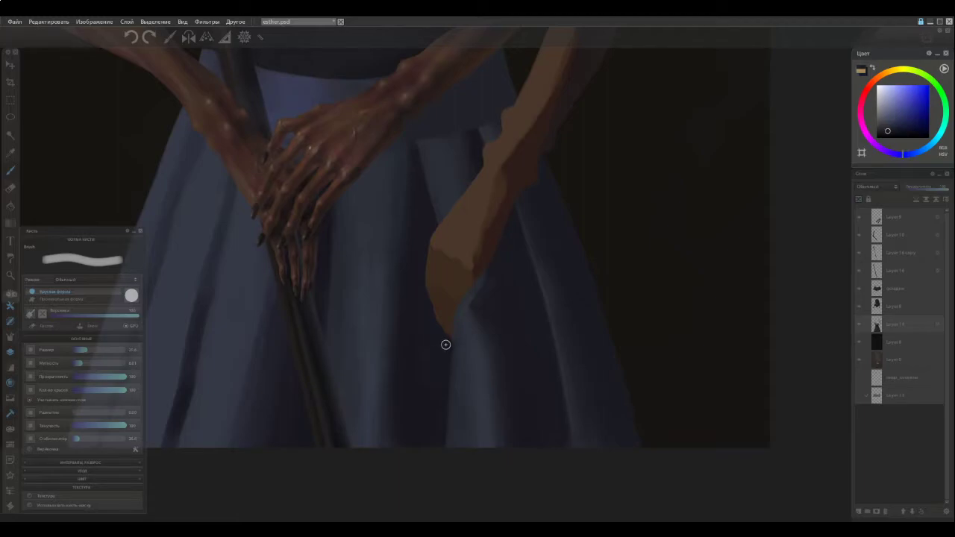
{"action": "left_click_drag", "start_coordinate": [451, 337], "coordinate": [447, 387]}
{"action": "key", "text": "]"}
{"action": "left_click_drag", "start_coordinate": [450, 324], "coordinate": [447, 333]}
{"action": "key", "text": "ctrl+z"}
{"action": "key", "text": "["}
{"action": "left_click", "coordinate": [458, 330], "text": "alt"}
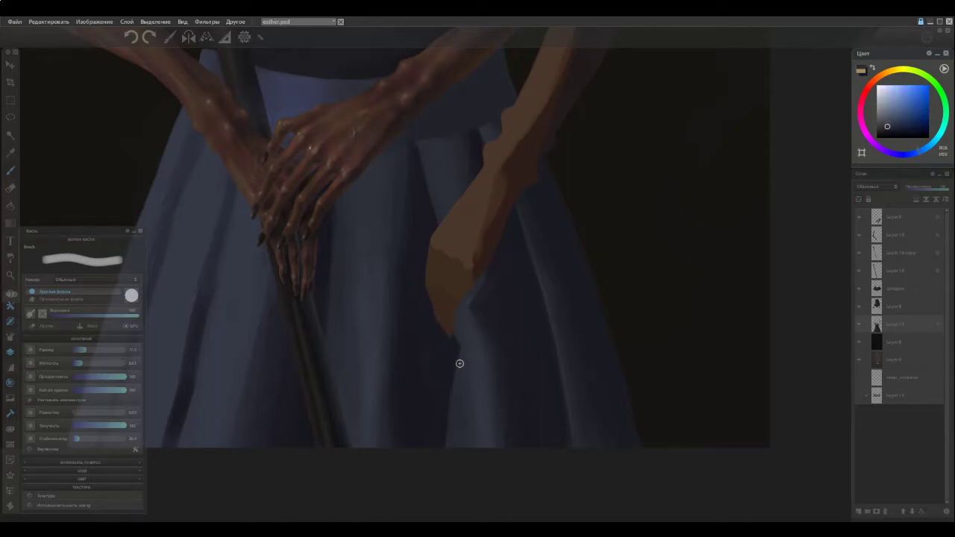
Blend lighter sampled blues into the skirt fold beneath the fingertip and check it against the whole figure.
{"action": "left_click", "coordinate": [465, 337], "text": "alt"}
{"action": "left_click", "coordinate": [467, 345], "text": "alt"}
{"action": "left_click", "coordinate": [391, 329], "text": "alt"}
{"action": "left_click", "coordinate": [372, 329], "text": "alt"}
{"action": "left_click", "coordinate": [461, 324], "text": "ctrl"}
{"action": "left_click", "coordinate": [467, 347], "text": "alt"}
{"action": "left_click_drag", "start_coordinate": [453, 318], "coordinate": [471, 361]}
{"action": "left_click", "coordinate": [467, 348], "text": "alt"}
{"action": "scroll", "coordinate": [435, 264], "scroll_direction": "down", "scroll_amount": 3}
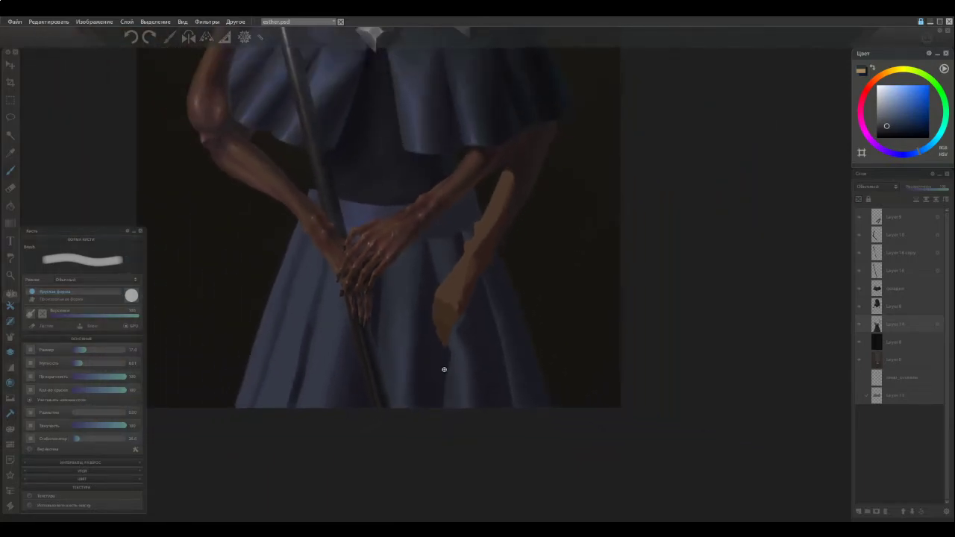
{"action": "scroll", "coordinate": [440, 340], "scroll_direction": "up", "scroll_amount": 2}
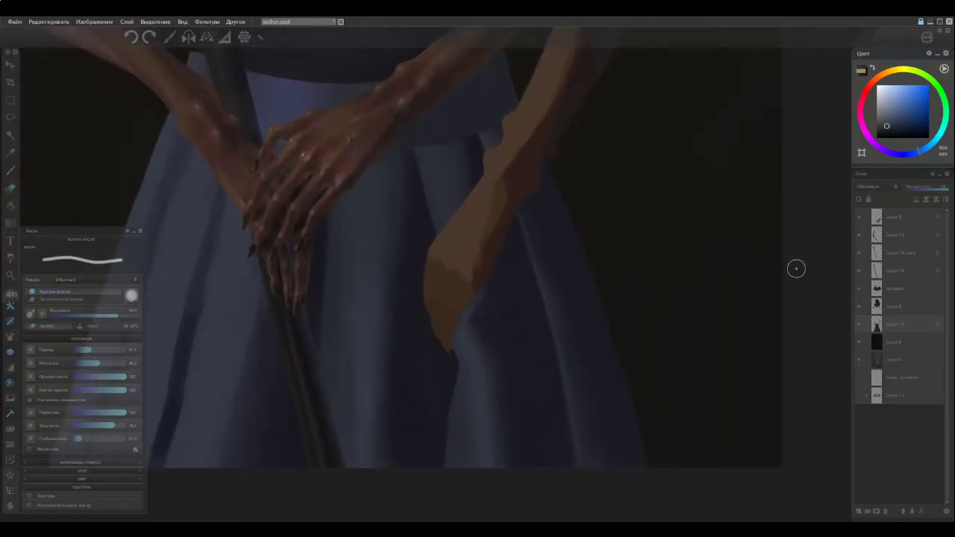
Trim the finger mass's outer contour on the top hand layer, undo the last erasure, and return to the brush.
{"action": "left_click", "coordinate": [904, 217]}
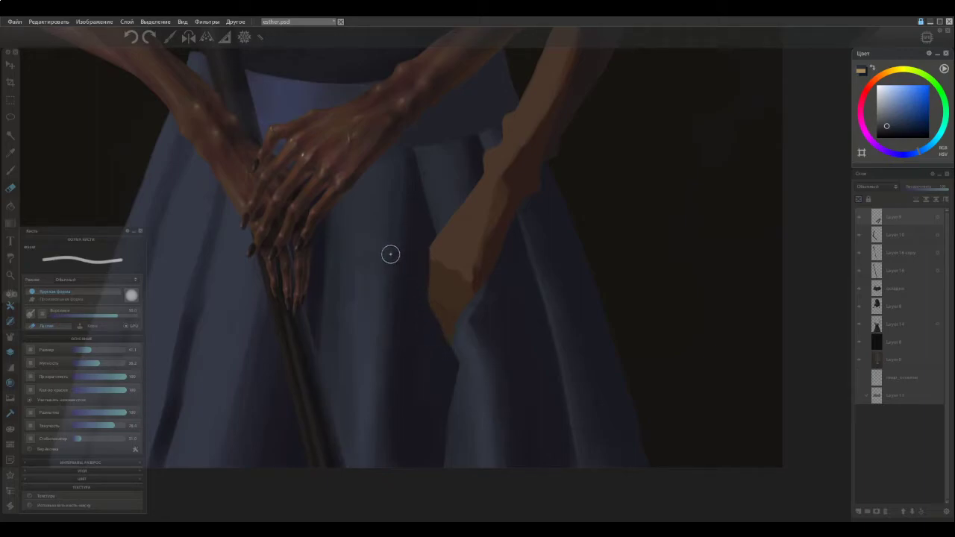
{"action": "key", "text": "ctrl+z"}
{"action": "key", "text": "b"}
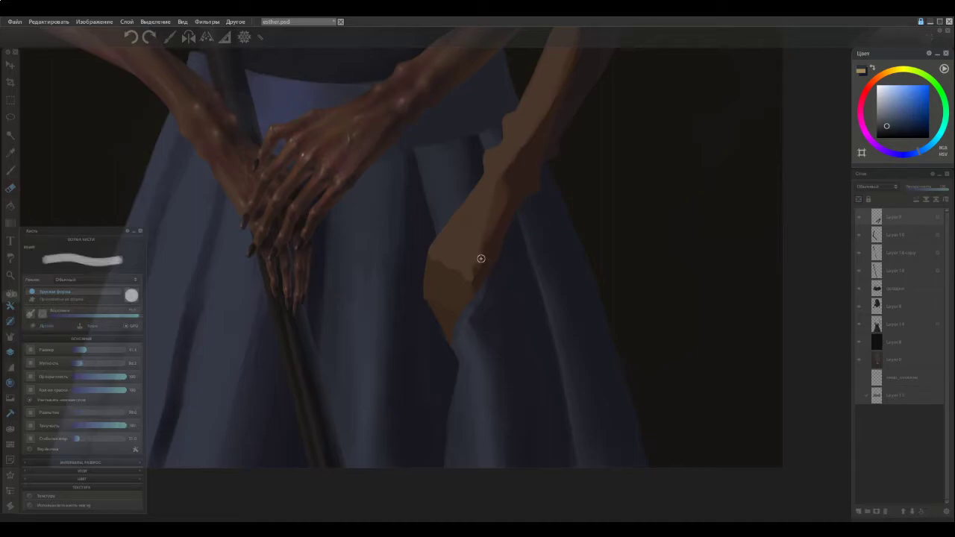
Paint light-brown finger shapes over the hand's lower shadow area, undo two unsuitable strokes, and trim the fingertips with the eraser.
{"action": "left_click", "coordinate": [438, 251], "text": "alt"}
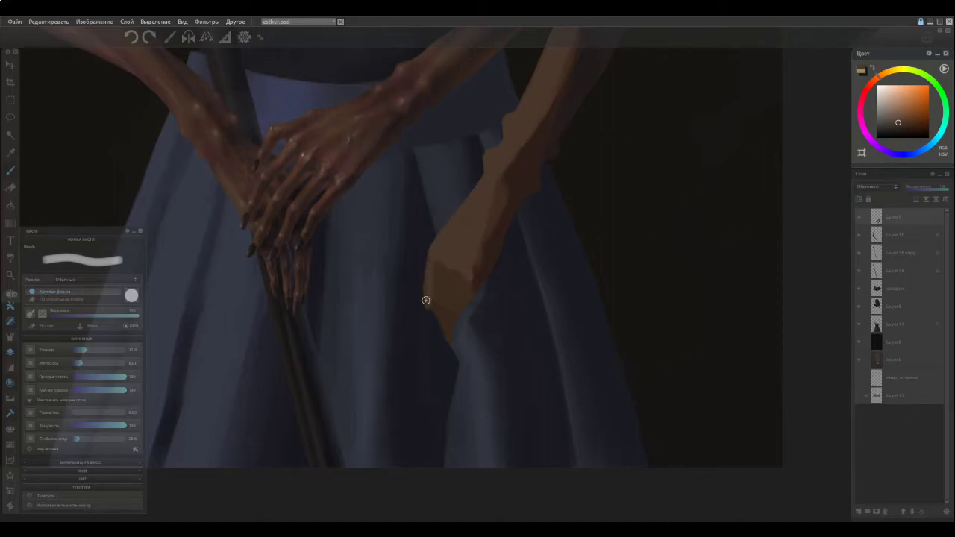
{"action": "left_click_drag", "start_coordinate": [427, 302], "coordinate": [445, 341]}
{"action": "left_click_drag", "start_coordinate": [445, 275], "coordinate": [441, 306]}
{"action": "key", "text": "ctrl+z"}
{"action": "key", "text": "ctrl+z"}
{"action": "left_click_drag", "start_coordinate": [437, 314], "coordinate": [448, 259]}
{"action": "left_click_drag", "start_coordinate": [425, 302], "coordinate": [430, 321]}
{"action": "key", "text": "e"}
{"action": "left_click_drag", "start_coordinate": [438, 343], "coordinate": [440, 331]}
{"action": "key", "text": "b"}
Cover the light skirt fold directly below the fingertips with sampled dark blue on the dress layer.
{"action": "left_click", "coordinate": [454, 345], "text": "alt"}
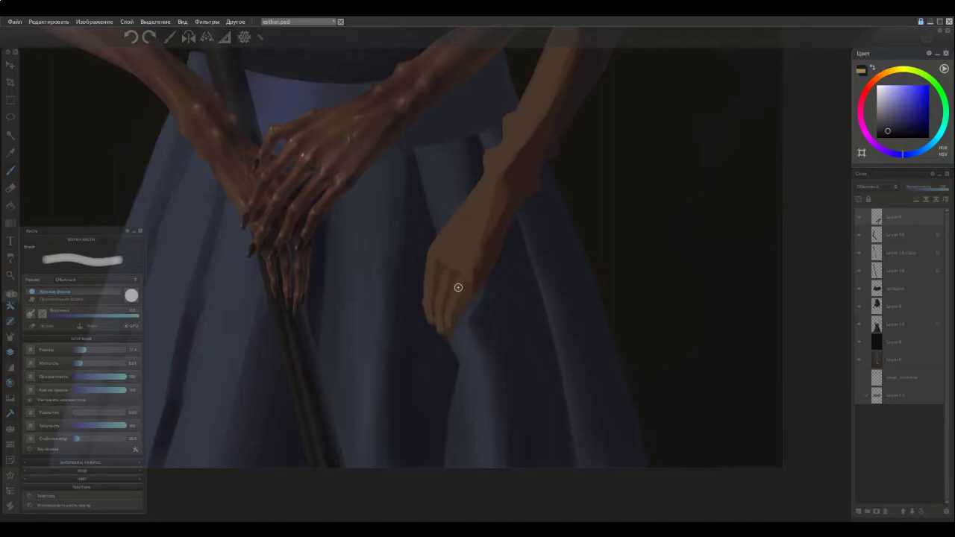
{"action": "left_click", "coordinate": [898, 326]}
{"action": "mouse_move", "coordinate": [449, 331]}
{"action": "left_mouse_down"}
{"action": "mouse_move", "coordinate": [465, 348]}
{"action": "mouse_move", "coordinate": [454, 374]}
{"action": "left_mouse_up"}
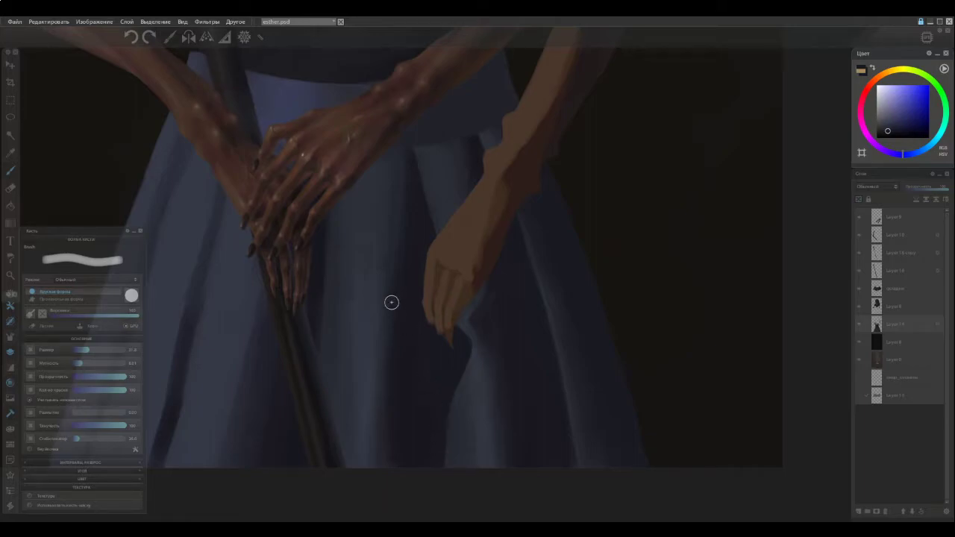
{"action": "left_click", "coordinate": [430, 414], "text": "alt"}
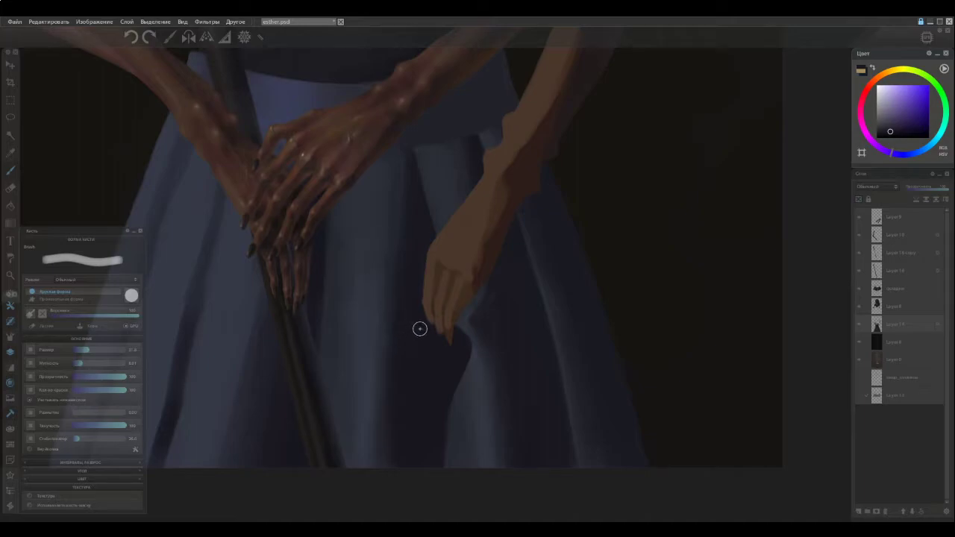
Reshape the fingertips on the top hand layer, extending the nearest finger toward the fold with sampled brown and erasing the excess beneath.
{"action": "key", "text": "e"}
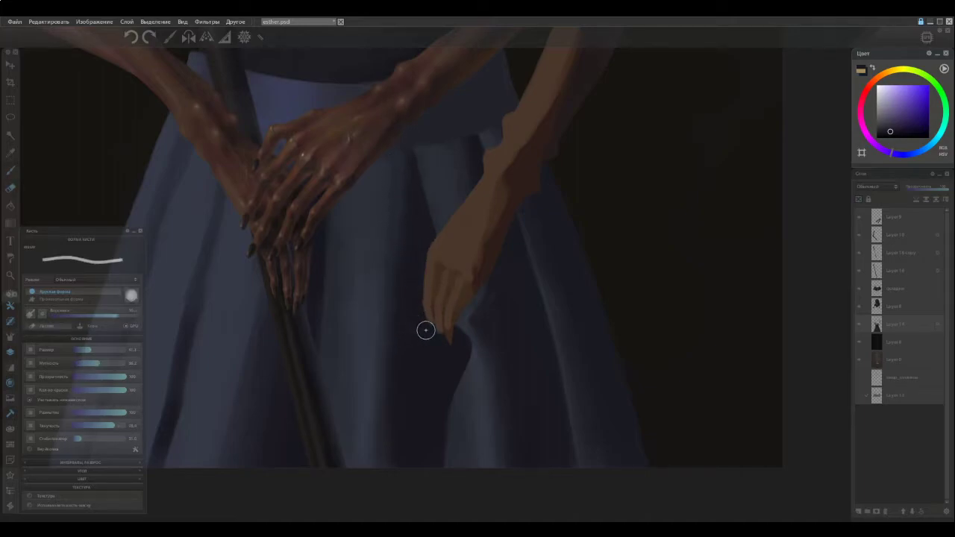
{"action": "left_click", "coordinate": [891, 217]}
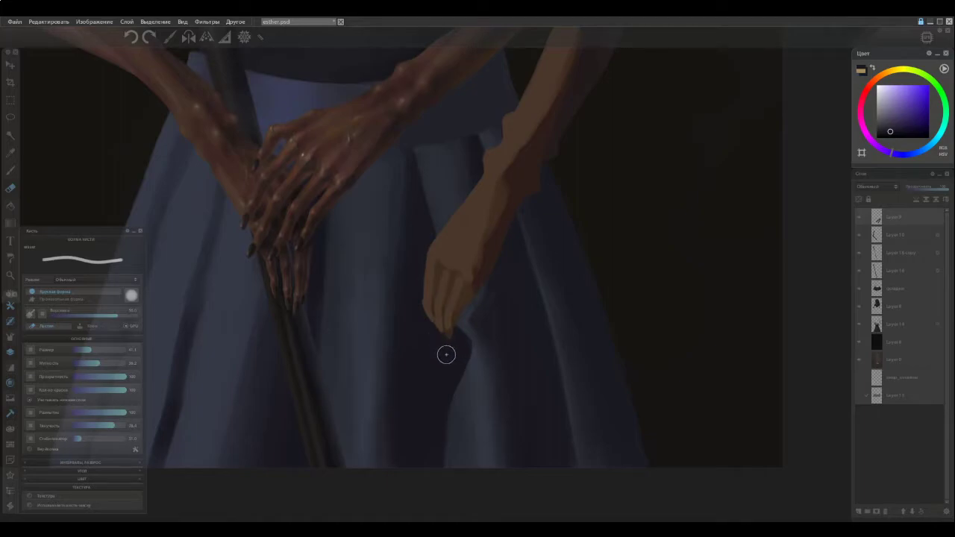
{"action": "key", "text": "b"}
{"action": "left_click", "coordinate": [468, 262], "text": "alt"}
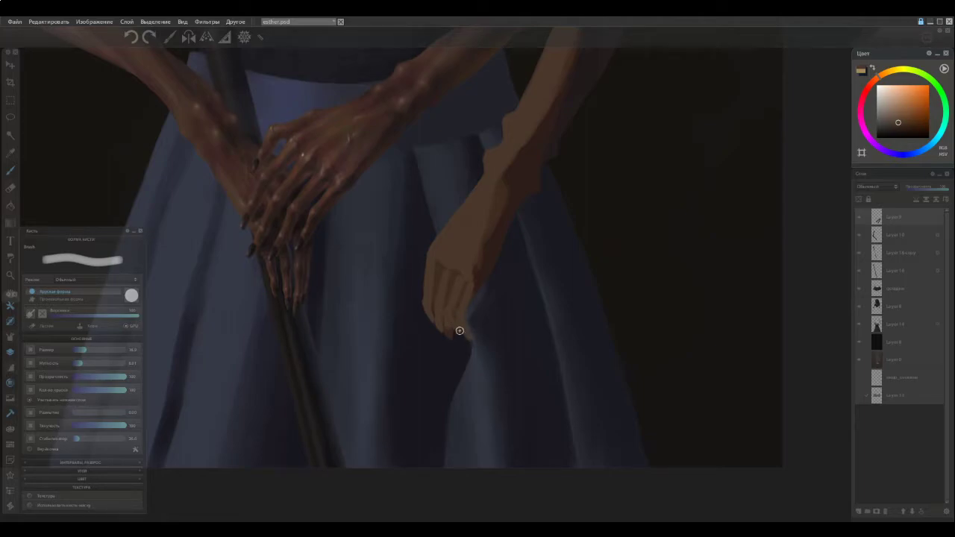
{"action": "key", "text": "e"}
{"action": "mouse_move", "coordinate": [453, 344]}
{"action": "left_mouse_down"}
{"action": "mouse_move", "coordinate": [414, 299]}
{"action": "mouse_move", "coordinate": [438, 339]}
{"action": "mouse_move", "coordinate": [431, 310]}
{"action": "mouse_move", "coordinate": [449, 324]}
{"action": "left_mouse_up"}
{"action": "key", "text": "b"}
{"action": "key", "text": "e"}
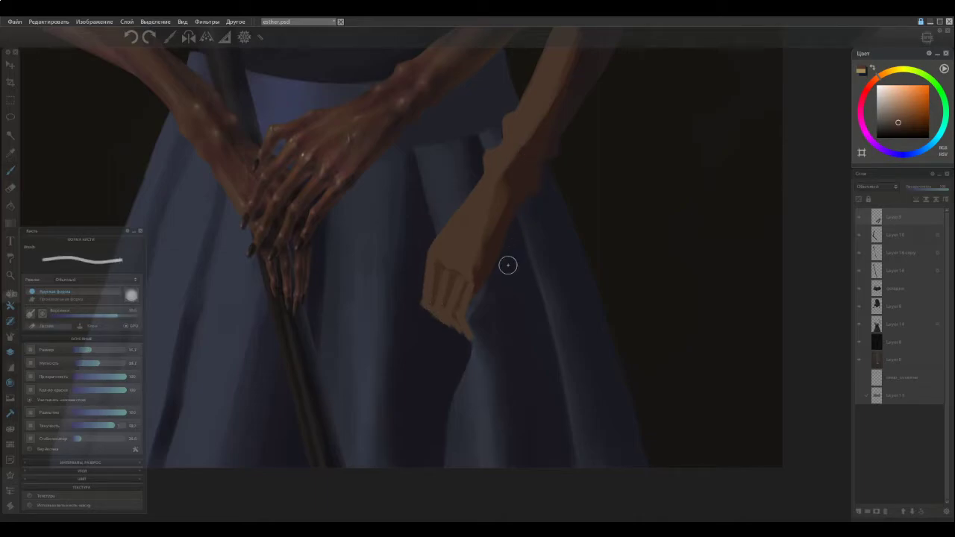
{"action": "key", "text": "e"}
{"action": "key", "text": "b"}
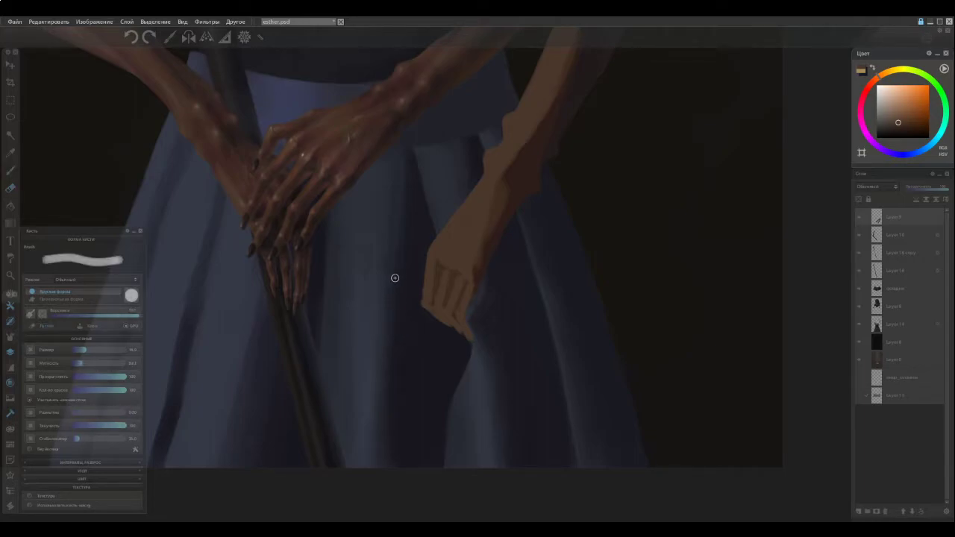
Lasso the fingers on the hand layer, enlarge and reposition them slightly with a transform, and clear the selection.
{"action": "scroll", "coordinate": [407, 328], "scroll_direction": "down", "scroll_amount": 2}
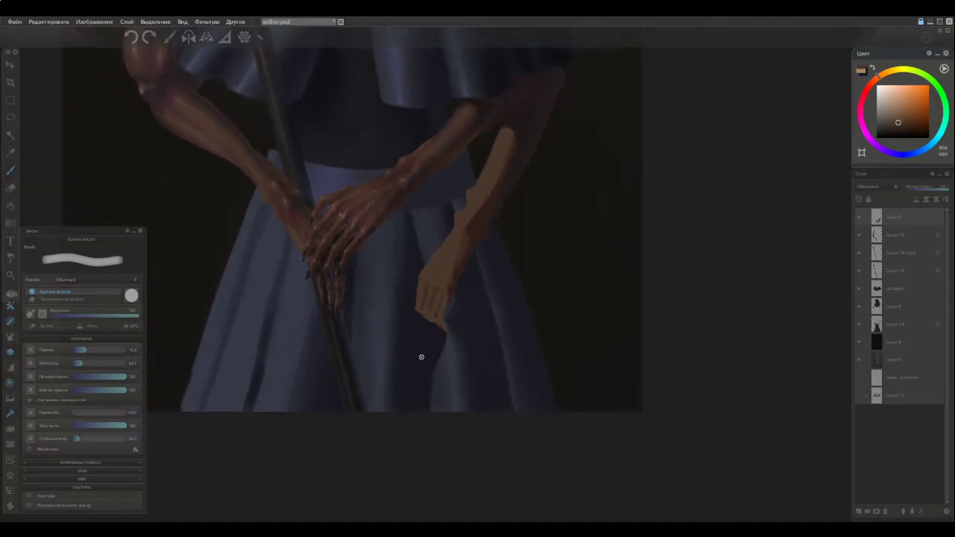
{"action": "scroll", "coordinate": [416, 342], "scroll_direction": "up", "scroll_amount": 1}
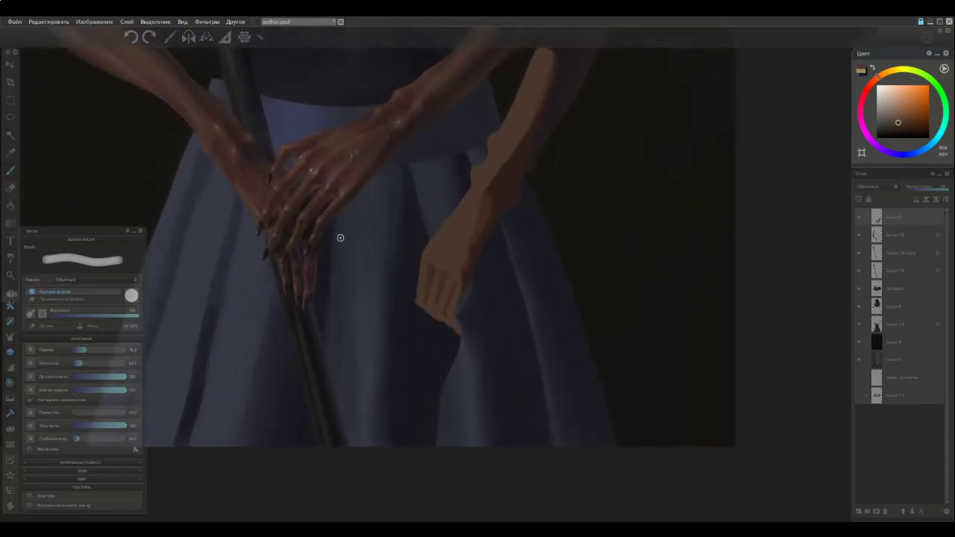
{"action": "key", "text": "l"}
{"action": "left_click_drag", "start_coordinate": [473, 294], "coordinate": [404, 250]}
{"action": "mouse_move", "coordinate": [476, 298]}
{"action": "left_mouse_down"}
{"action": "mouse_move", "coordinate": [442, 258]}
{"action": "mouse_move", "coordinate": [399, 268]}
{"action": "mouse_move", "coordinate": [470, 345]}
{"action": "left_mouse_up"}
{"action": "key", "text": "ctrl+t"}
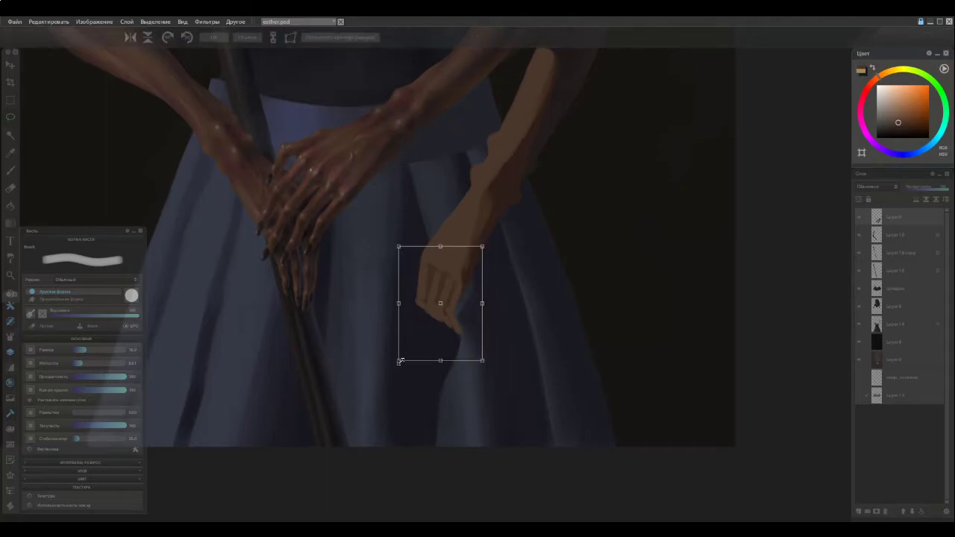
{"action": "left_click_drag", "start_coordinate": [399, 361], "coordinate": [393, 364]}
{"action": "left_click_drag", "start_coordinate": [424, 297], "coordinate": [432, 302]}
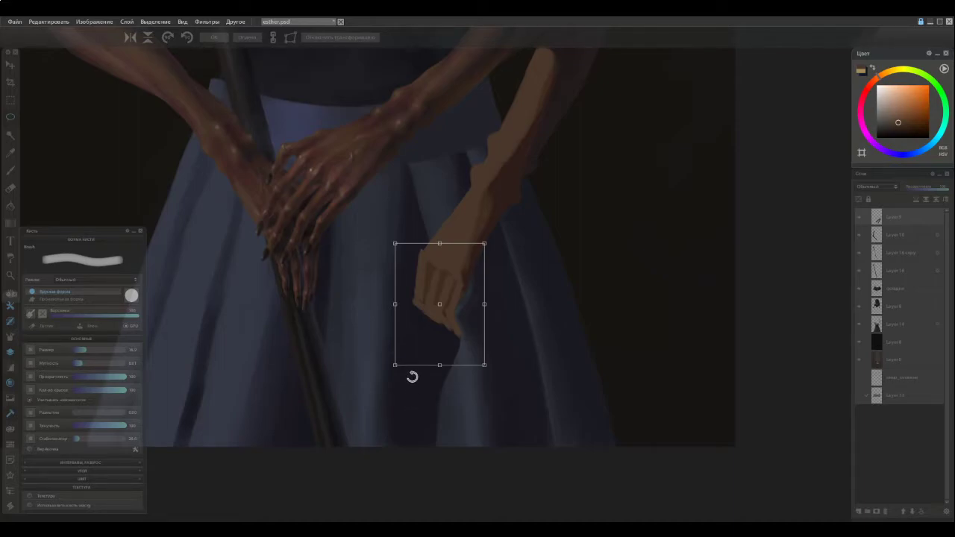
{"action": "key", "text": "Return"}
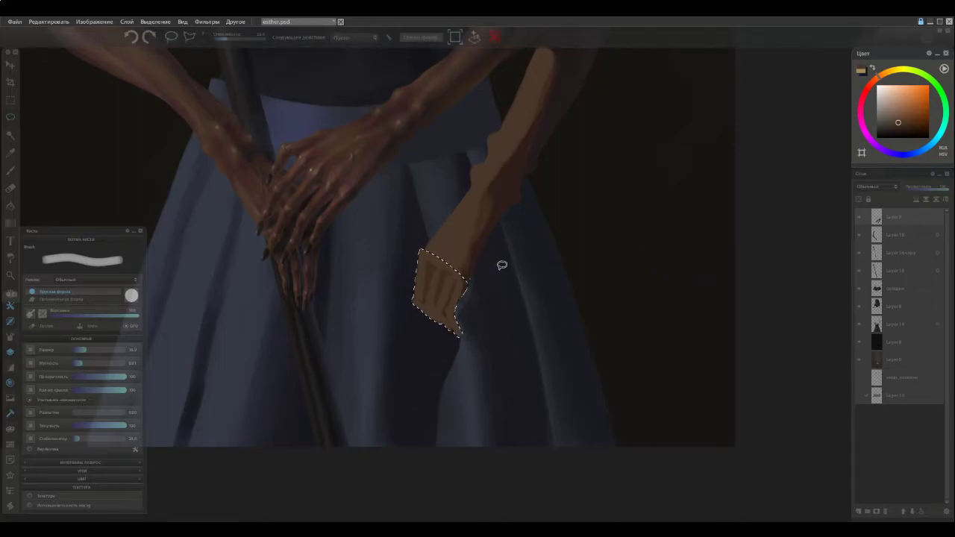
{"action": "key", "text": "ctrl+d"}
{"action": "key", "text": "b"}
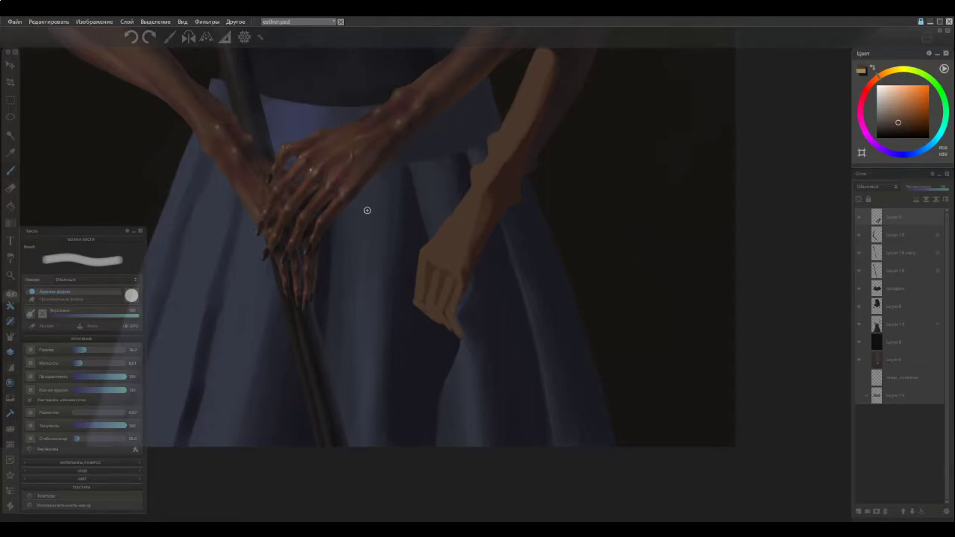
Repaint the skirt fold beside and below the extended fingertip on the dress layer with sampled light and dark blues.
{"action": "left_click", "coordinate": [469, 354], "text": "ctrl"}
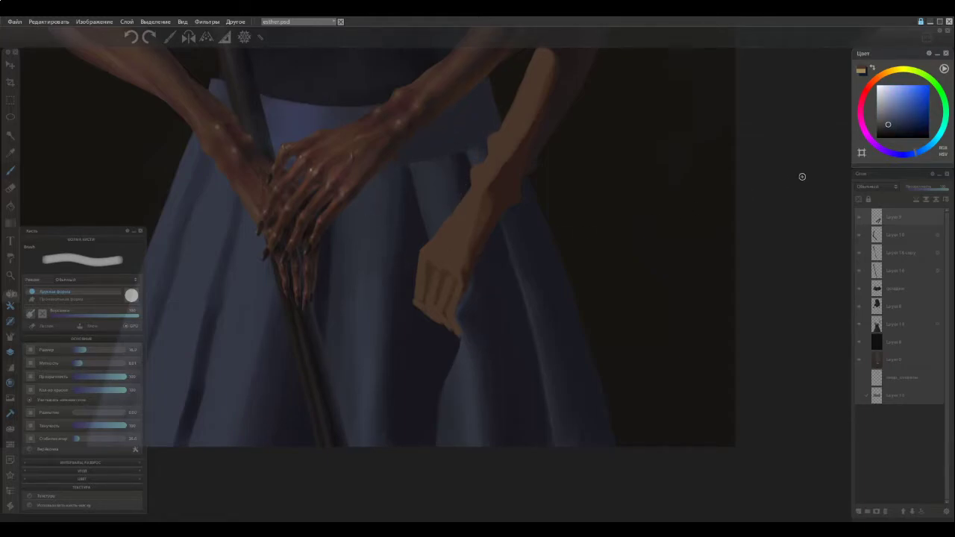
{"action": "left_click", "coordinate": [902, 329]}
{"action": "left_click", "coordinate": [483, 355], "text": "alt"}
{"action": "left_click_drag", "start_coordinate": [460, 312], "coordinate": [482, 364]}
{"action": "left_click", "coordinate": [474, 354], "text": "alt"}
{"action": "left_click_drag", "start_coordinate": [456, 308], "coordinate": [468, 329]}
{"action": "left_click", "coordinate": [473, 340], "text": "alt"}
{"action": "left_click", "coordinate": [482, 309], "text": "alt"}
{"action": "left_click", "coordinate": [465, 321], "text": "alt"}
{"action": "left_click", "coordinate": [450, 329], "text": "ctrl"}
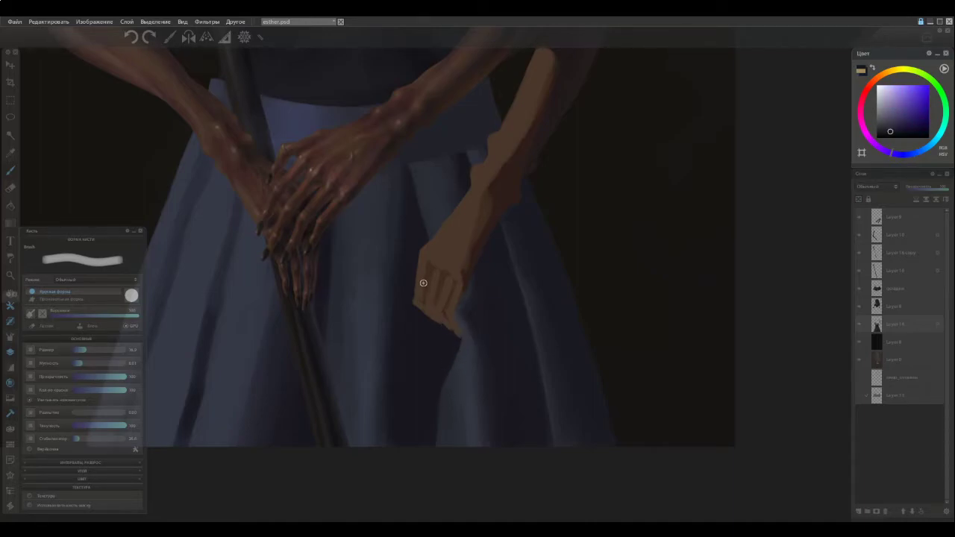
Widen the light fold beneath the fingertip, straighten its dark edge down to the hem, and check it against the figure.
{"action": "left_click", "coordinate": [469, 337], "text": "ctrl"}
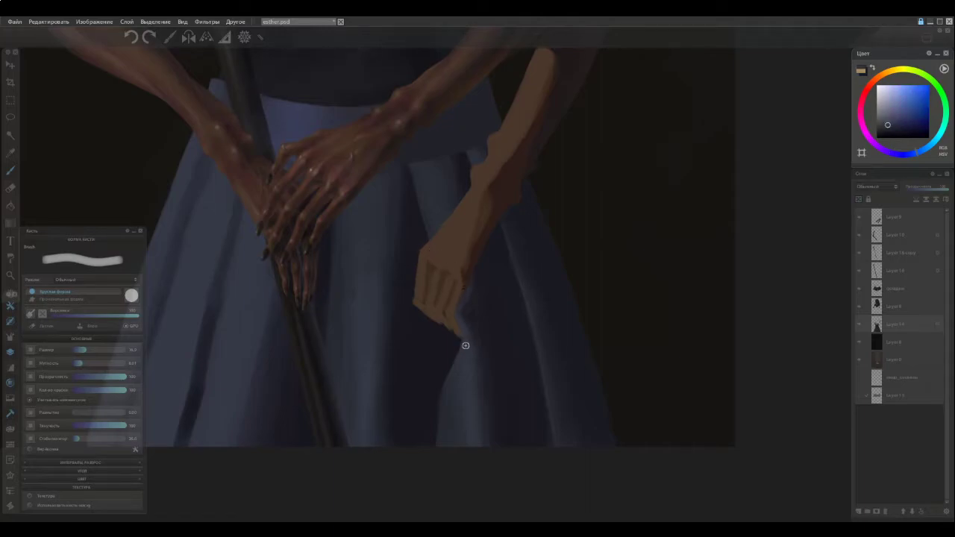
{"action": "left_click_drag", "start_coordinate": [480, 331], "coordinate": [482, 332]}
{"action": "left_click", "coordinate": [491, 341], "text": "ctrl"}
{"action": "left_click", "coordinate": [483, 366], "text": "ctrl"}
{"action": "left_click_drag", "start_coordinate": [484, 308], "coordinate": [483, 341]}
{"action": "left_click", "coordinate": [494, 329], "text": "ctrl"}
{"action": "left_click", "coordinate": [446, 350], "text": "ctrl"}
{"action": "left_click_drag", "start_coordinate": [457, 339], "coordinate": [443, 416]}
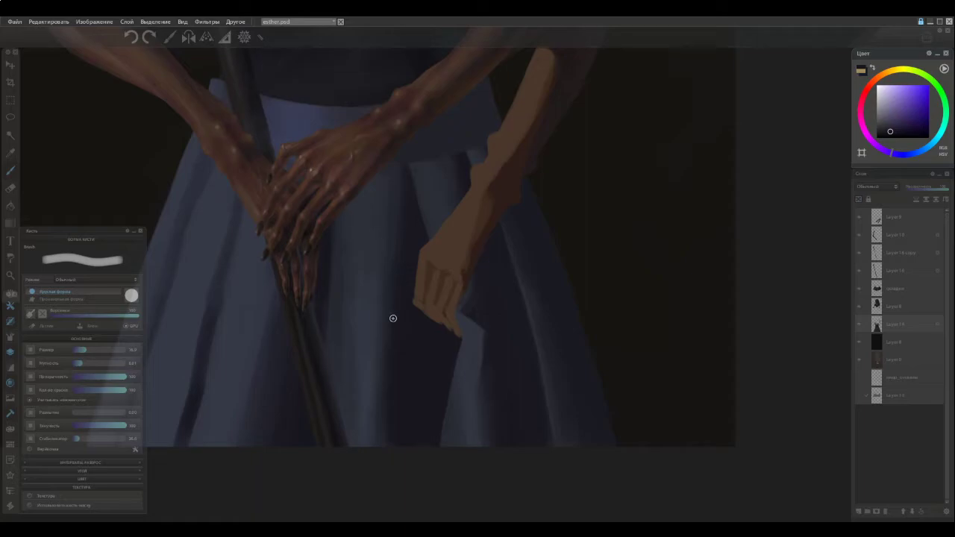
{"action": "scroll", "coordinate": [393, 355], "scroll_direction": "down", "scroll_amount": 2}
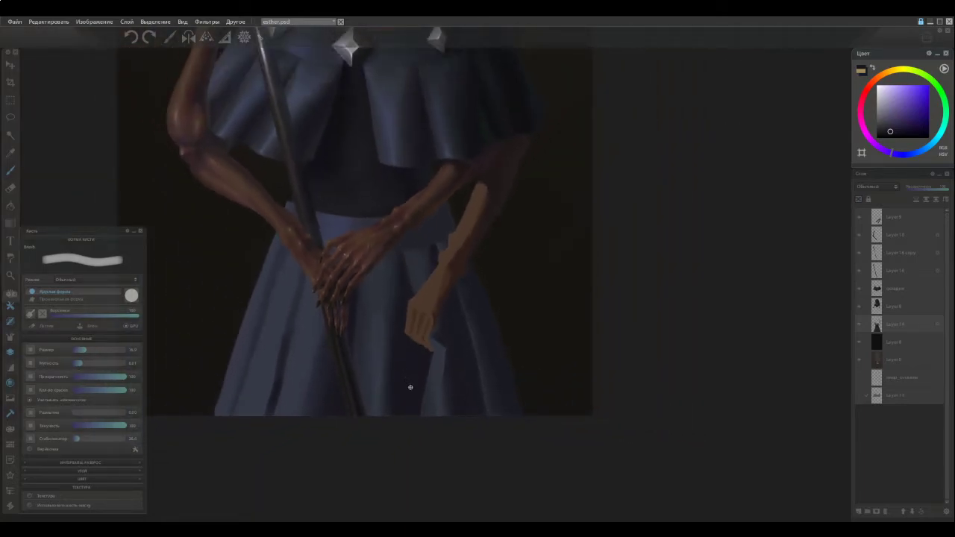
{"action": "scroll", "coordinate": [410, 387], "scroll_direction": "up", "scroll_amount": 2}
{"action": "scroll", "coordinate": [422, 346], "scroll_direction": "up", "scroll_amount": 1}
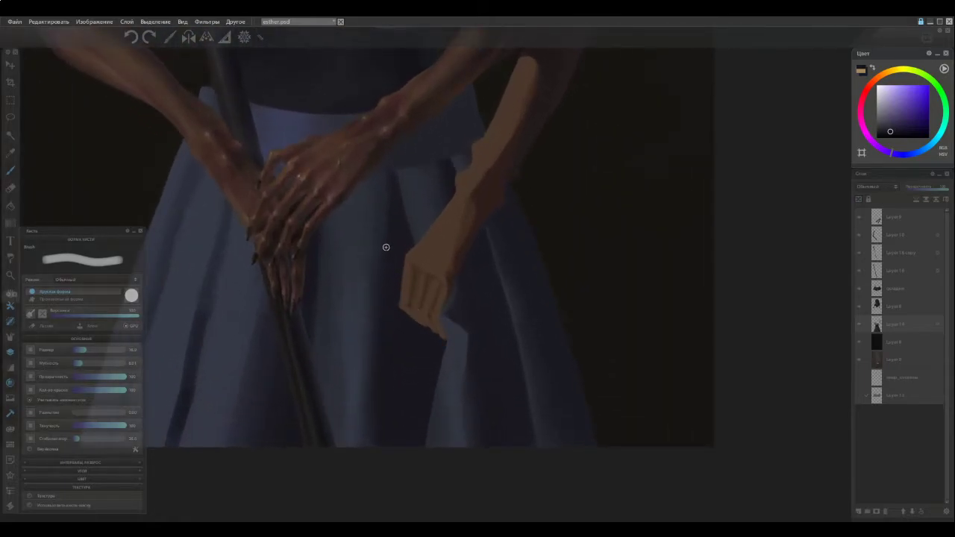
Paint a dark blue shadow with a larger brush on the waist area between the crossing forearm and the brown arm.
{"action": "left_click_drag", "start_coordinate": [390, 257], "coordinate": [423, 335]}
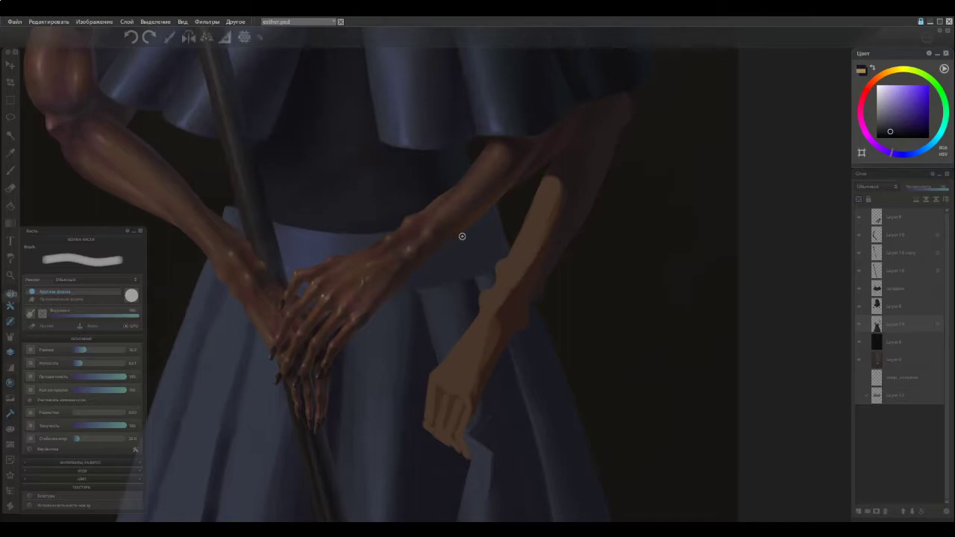
{"action": "key", "text": "bracketright"}
{"action": "left_click", "coordinate": [493, 270], "text": "alt"}
{"action": "mouse_move", "coordinate": [399, 192]}
{"action": "left_mouse_down"}
{"action": "mouse_move", "coordinate": [426, 390]}
{"action": "mouse_move", "coordinate": [407, 291]}
{"action": "left_mouse_up"}
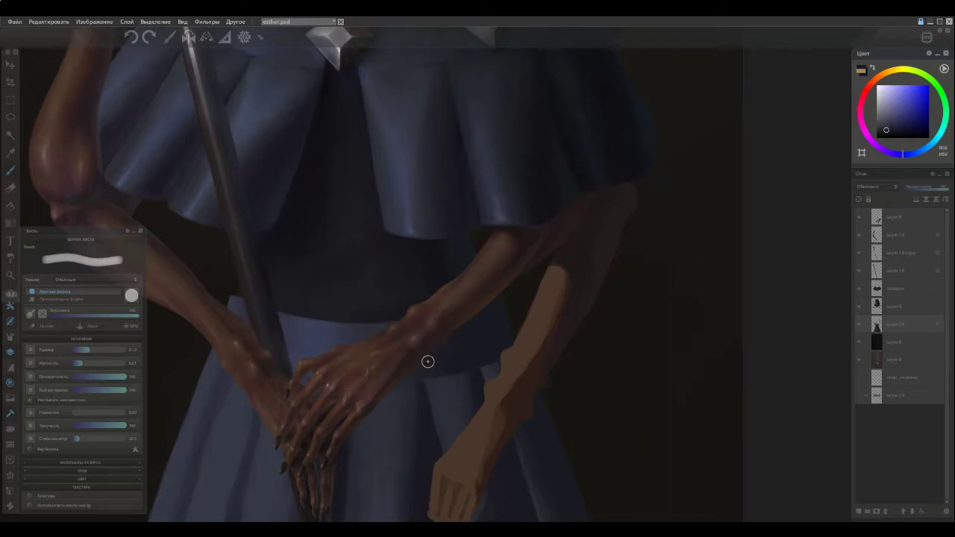
{"action": "mouse_move", "coordinate": [437, 236]}
{"action": "left_mouse_down"}
{"action": "mouse_move", "coordinate": [444, 410]}
{"action": "mouse_move", "coordinate": [443, 330]}
{"action": "left_mouse_up"}
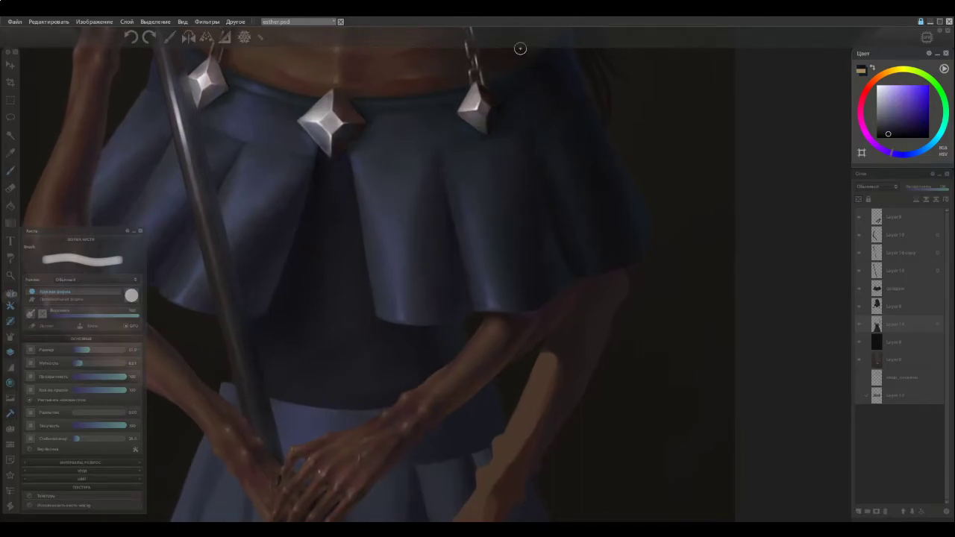
{"action": "mouse_move", "coordinate": [478, 423]}
{"action": "left_mouse_down"}
{"action": "mouse_move", "coordinate": [469, 390]}
{"action": "mouse_move", "coordinate": [480, 440]}
{"action": "mouse_move", "coordinate": [472, 394]}
{"action": "left_mouse_up"}
{"action": "left_click_drag", "start_coordinate": [486, 439], "coordinate": [484, 418]}
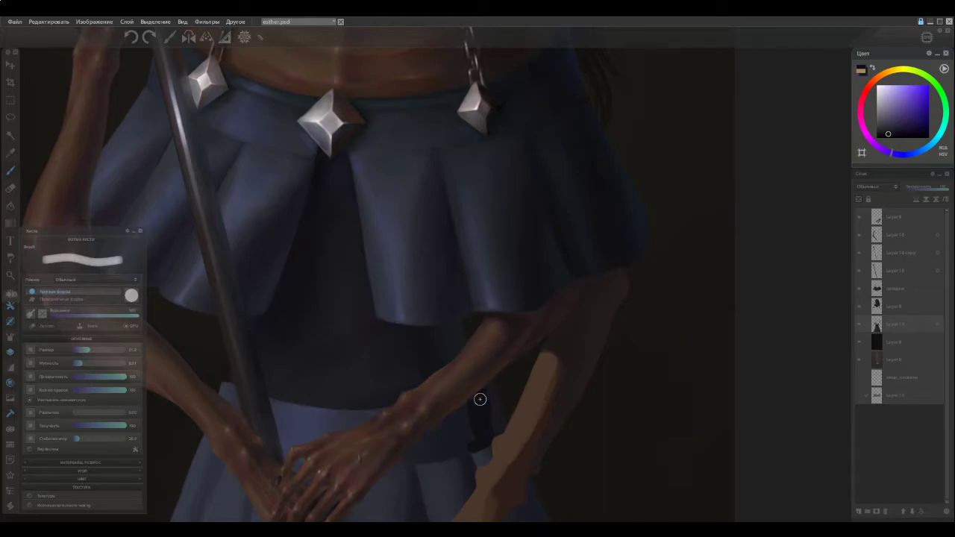
Blend the waist shadow with dark tones sampled around it and refine its outer edge against the background.
{"action": "left_click", "coordinate": [491, 416], "text": "alt"}
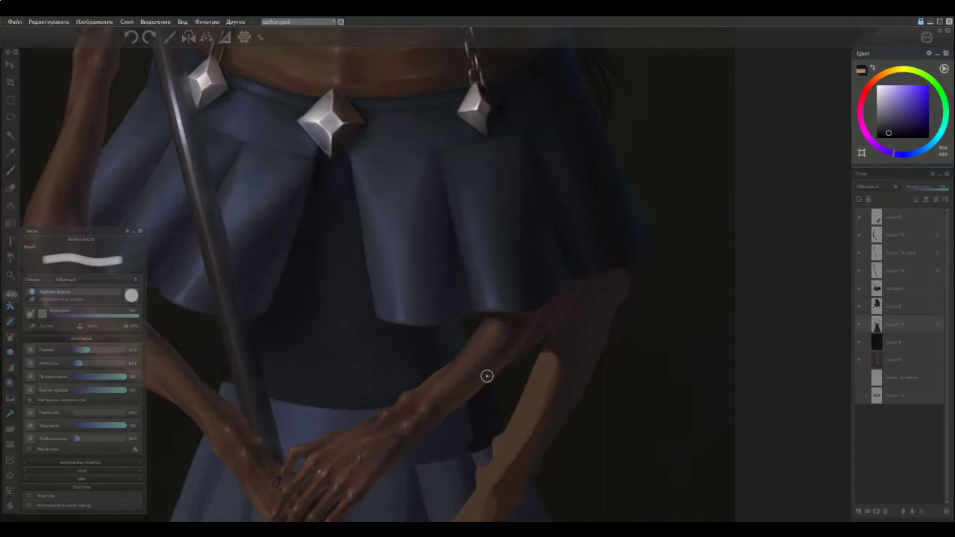
{"action": "left_click", "coordinate": [493, 420], "text": "alt"}
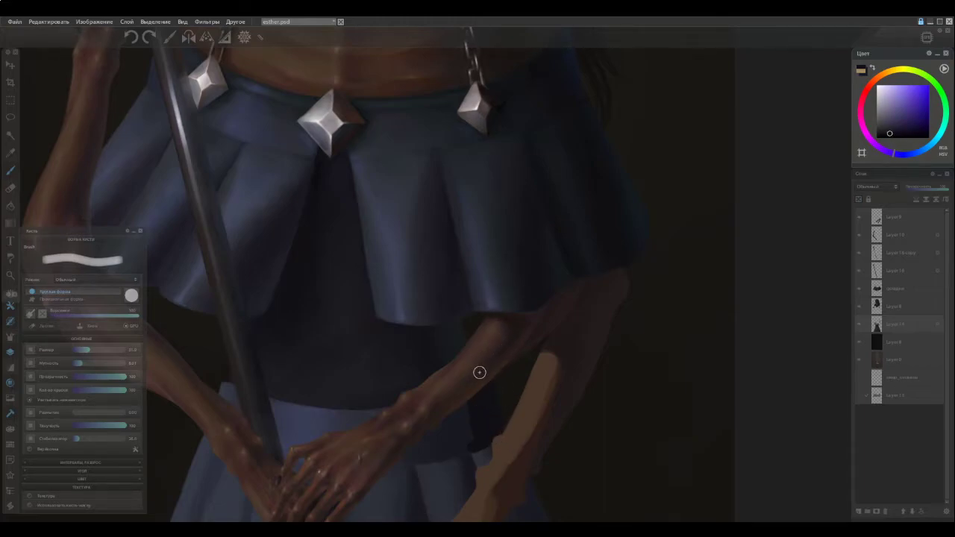
{"action": "left_click", "coordinate": [485, 422], "text": "alt"}
{"action": "left_click", "coordinate": [500, 416], "text": "alt"}
{"action": "left_click", "coordinate": [486, 424], "text": "alt"}
{"action": "left_click", "coordinate": [486, 398], "text": "alt"}
{"action": "left_click", "coordinate": [563, 72], "text": "alt"}
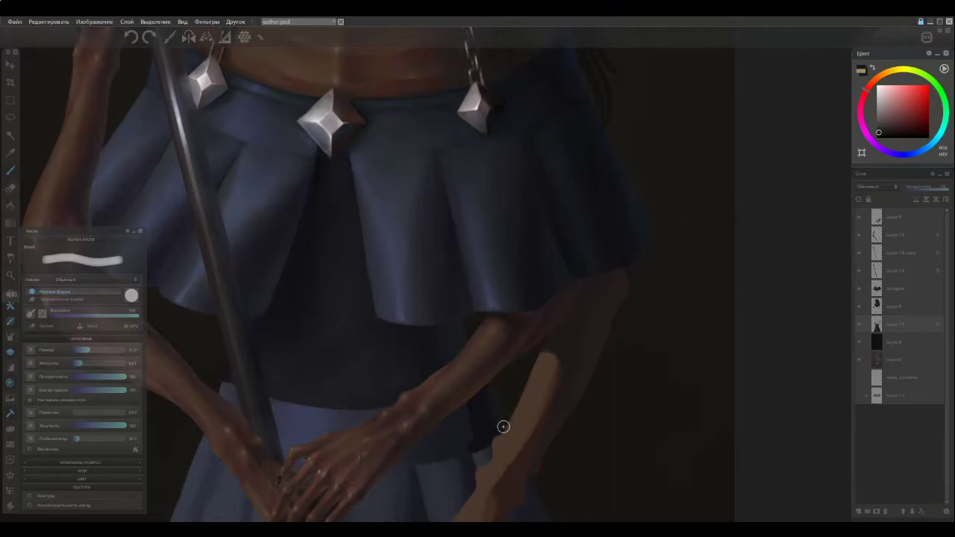
{"action": "left_click", "coordinate": [494, 403], "text": "alt"}
{"action": "left_click_drag", "start_coordinate": [492, 403], "coordinate": [477, 434]}
Add deeper blue sampled from the cape's shoulder edge to the outer side of the waist shadow, switching to a smaller brush.
{"action": "left_click", "coordinate": [576, 55], "text": "alt"}
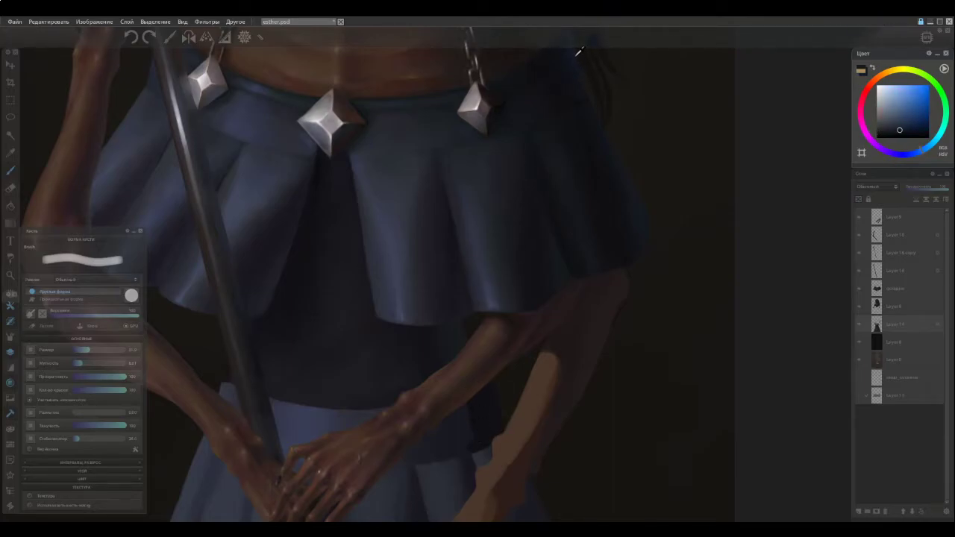
{"action": "left_click", "coordinate": [487, 399], "text": "alt"}
{"action": "left_click", "coordinate": [489, 417], "text": "alt"}
{"action": "left_click", "coordinate": [478, 402], "text": "alt"}
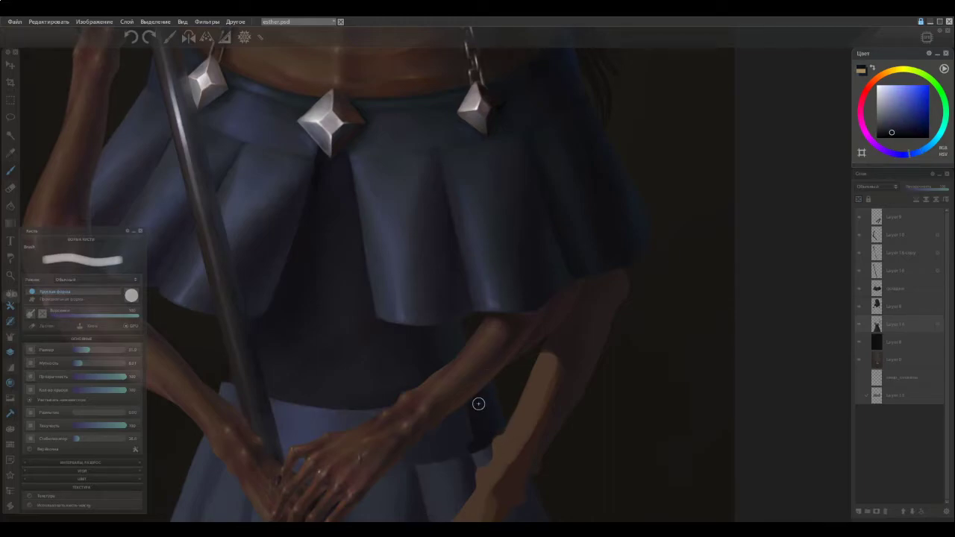
{"action": "left_click", "coordinate": [484, 414], "text": "alt"}
{"action": "left_click", "coordinate": [496, 428], "text": "alt"}
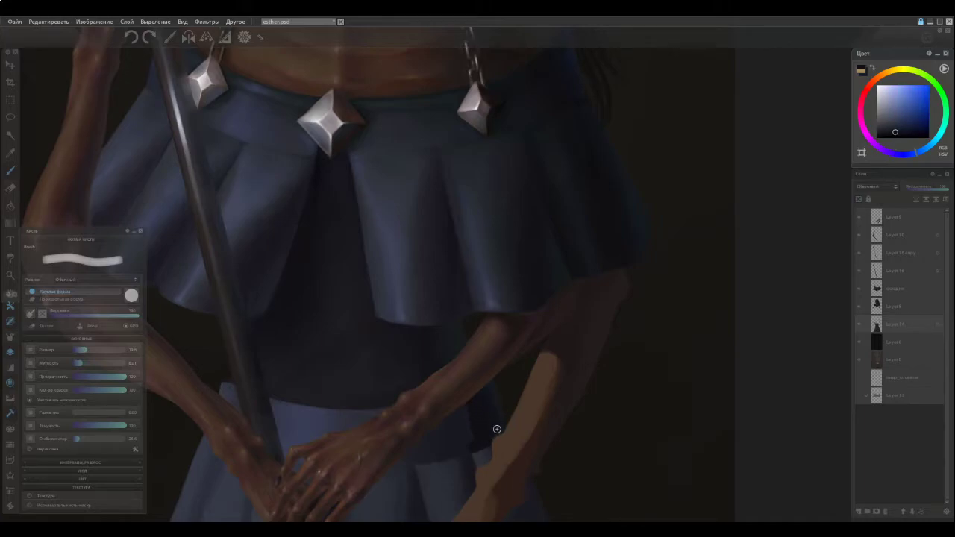
{"action": "left_click", "coordinate": [491, 432], "text": "alt"}
{"action": "left_click", "coordinate": [491, 408], "text": "alt"}
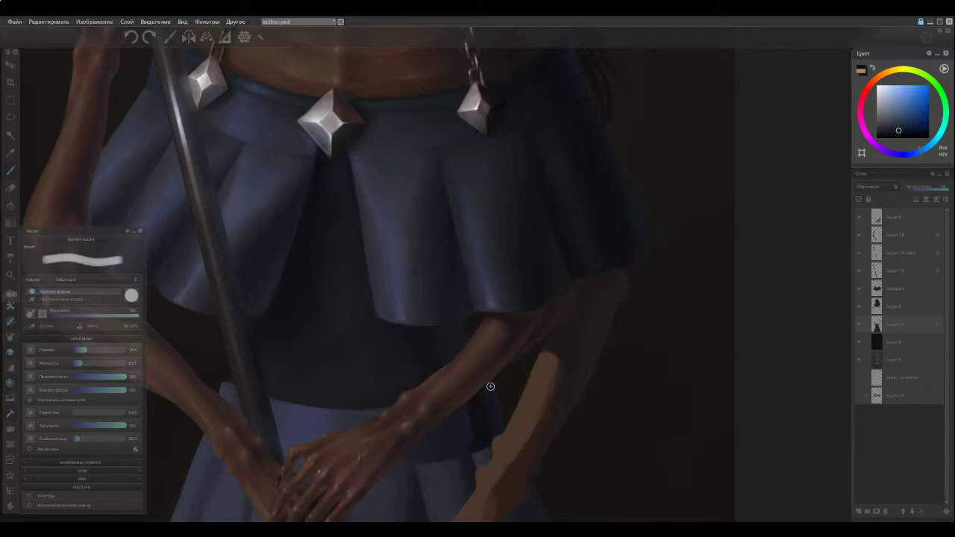
Soften the waist's blue edge into the dark shadow with nearby sampled tones and compare it with the upper figure.
{"action": "left_click", "coordinate": [502, 421], "text": "alt"}
{"action": "left_click", "coordinate": [489, 390], "text": "alt"}
{"action": "left_click", "coordinate": [489, 412], "text": "alt"}
{"action": "left_click", "coordinate": [485, 416], "text": "alt"}
{"action": "left_click", "coordinate": [486, 431], "text": "alt"}
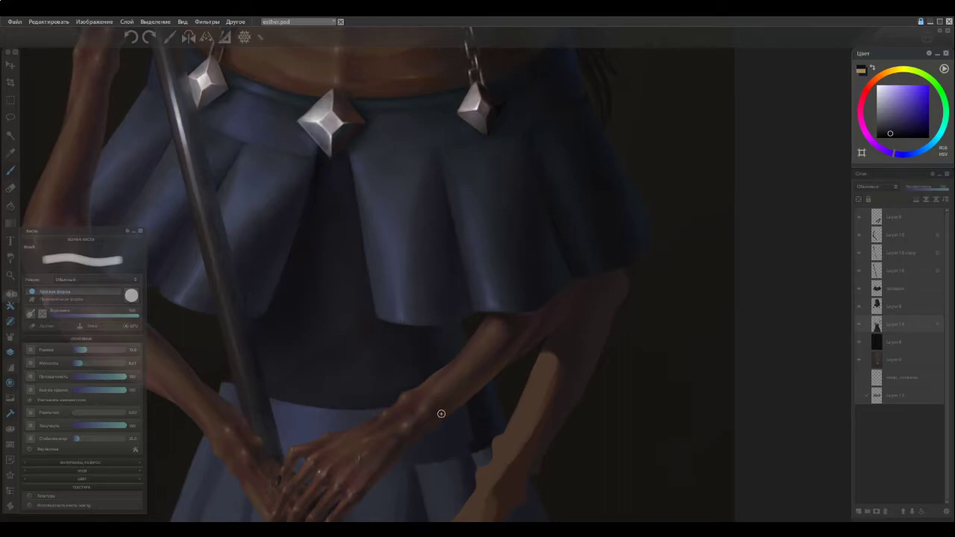
{"action": "scroll", "coordinate": [441, 413], "scroll_direction": "down", "scroll_amount": 2}
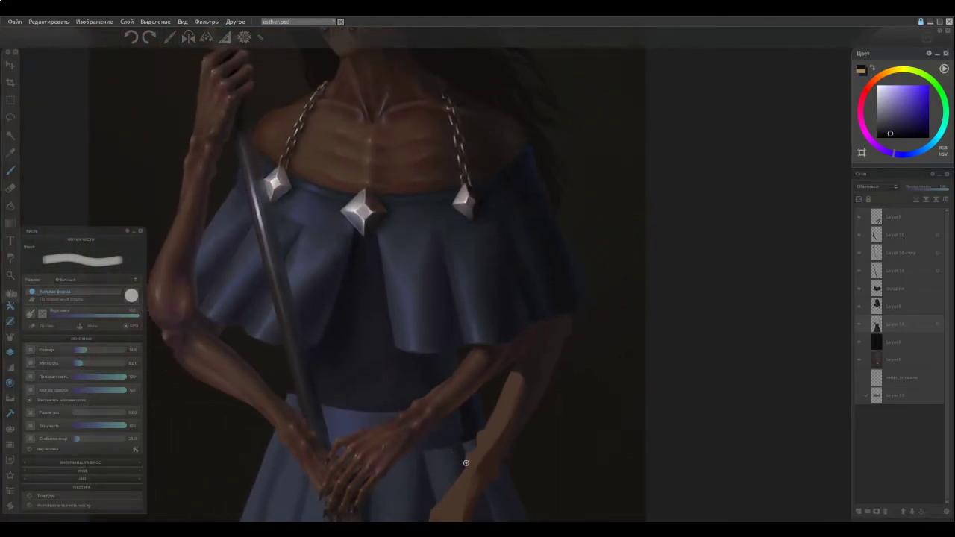
{"action": "scroll", "coordinate": [462, 455], "scroll_direction": "up", "scroll_amount": 1}
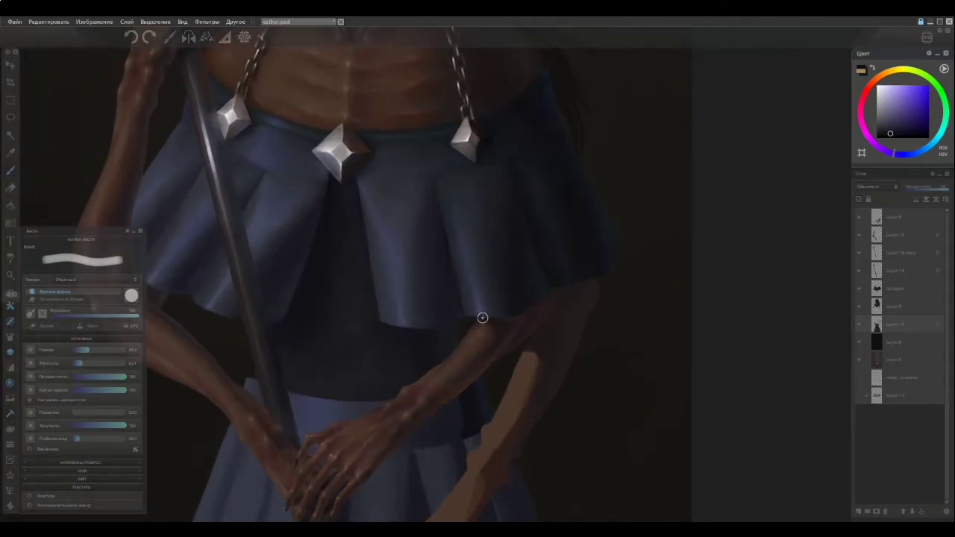
Extend the waist's outer deep blue down toward the lower hem below the crossing forearm with sampled tones.
{"action": "left_click", "coordinate": [469, 431], "text": "alt"}
{"action": "left_click_drag", "start_coordinate": [462, 435], "coordinate": [447, 439]}
{"action": "left_click", "coordinate": [445, 437], "text": "alt"}
{"action": "left_click", "coordinate": [418, 444], "text": "alt"}
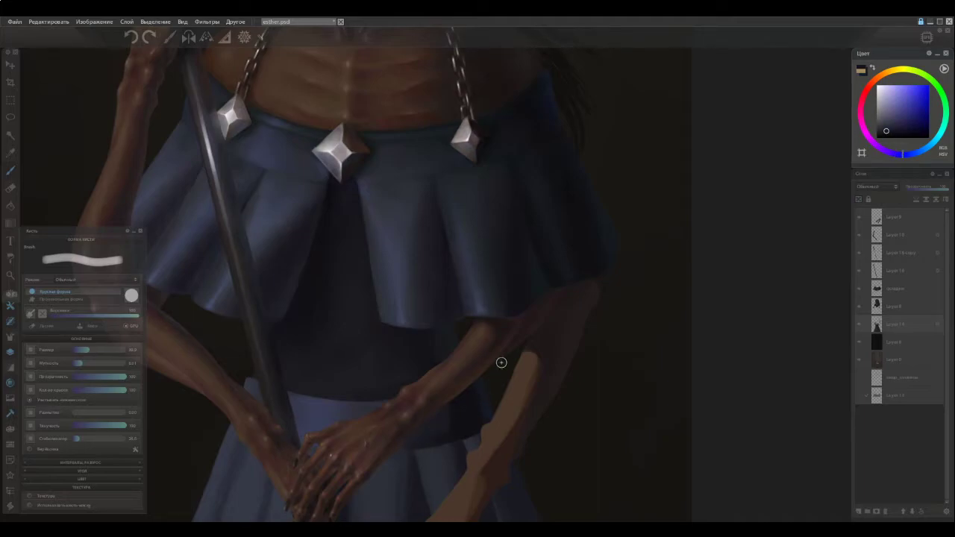
Blend the waist shadow below the crossing forearm using dark blue tones sampled within it.
{"action": "left_click", "coordinate": [453, 425], "text": "alt"}
{"action": "left_click", "coordinate": [435, 418], "text": "alt"}
{"action": "left_click", "coordinate": [446, 429], "text": "alt"}
{"action": "left_click", "coordinate": [429, 437], "text": "alt"}
{"action": "mouse_move", "coordinate": [423, 404]}
{"action": "left_mouse_down"}
{"action": "mouse_move", "coordinate": [420, 443]}
{"action": "mouse_move", "coordinate": [422, 431]}
{"action": "left_mouse_up"}
{"action": "left_click", "coordinate": [419, 434], "text": "alt"}
{"action": "left_click", "coordinate": [436, 418], "text": "alt"}
{"action": "left_click", "coordinate": [430, 414], "text": "alt"}
{"action": "left_click", "coordinate": [440, 427], "text": "alt"}
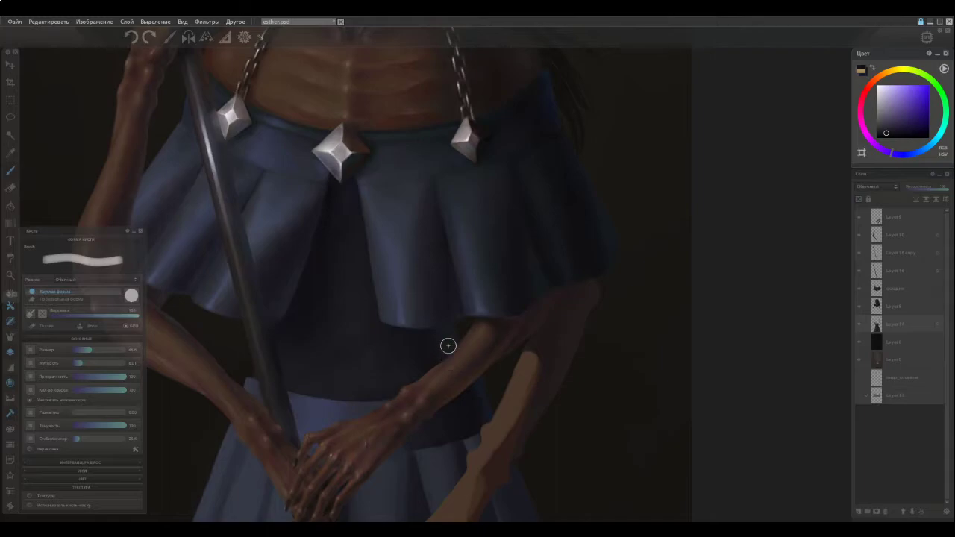
Smooth the transition between the waist's outer blue edge and its dark centre with sampled tones.
{"action": "left_click", "coordinate": [470, 420], "text": "alt"}
{"action": "left_click", "coordinate": [452, 423], "text": "alt"}
{"action": "left_click", "coordinate": [442, 411], "text": "alt"}
{"action": "left_click", "coordinate": [440, 437], "text": "alt"}
{"action": "left_click", "coordinate": [434, 433], "text": "alt"}
{"action": "left_click", "coordinate": [450, 432], "text": "alt"}
{"action": "left_click", "coordinate": [458, 421], "text": "alt"}
{"action": "left_click", "coordinate": [438, 450], "text": "alt"}
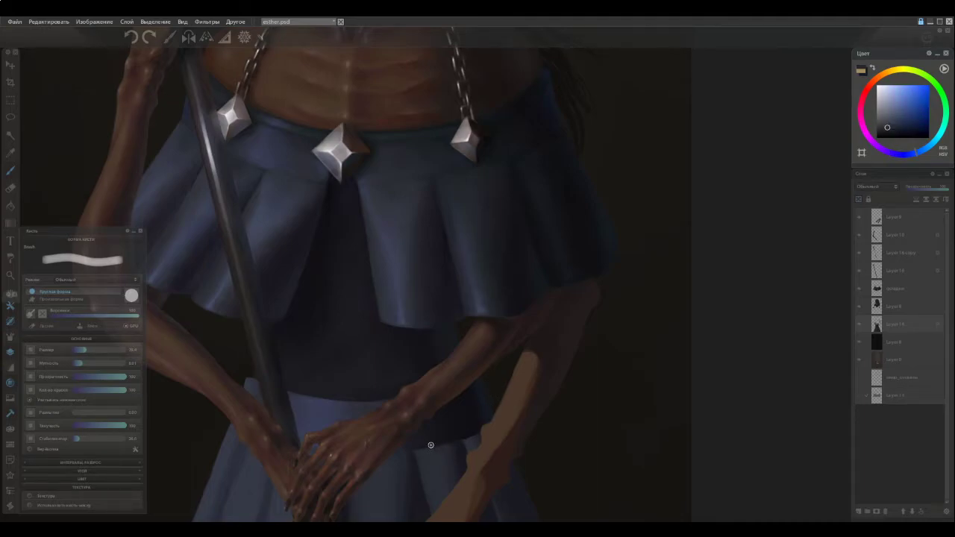
Refine the hem between the dark waist and the blue skirt beside the forearm with a smaller brush.
{"action": "left_click", "coordinate": [428, 450], "text": "alt"}
{"action": "left_click", "coordinate": [410, 441], "text": "alt"}
{"action": "left_click", "coordinate": [412, 444], "text": "alt"}
{"action": "left_click", "coordinate": [410, 445], "text": "alt"}
{"action": "left_click", "coordinate": [413, 438], "text": "alt"}
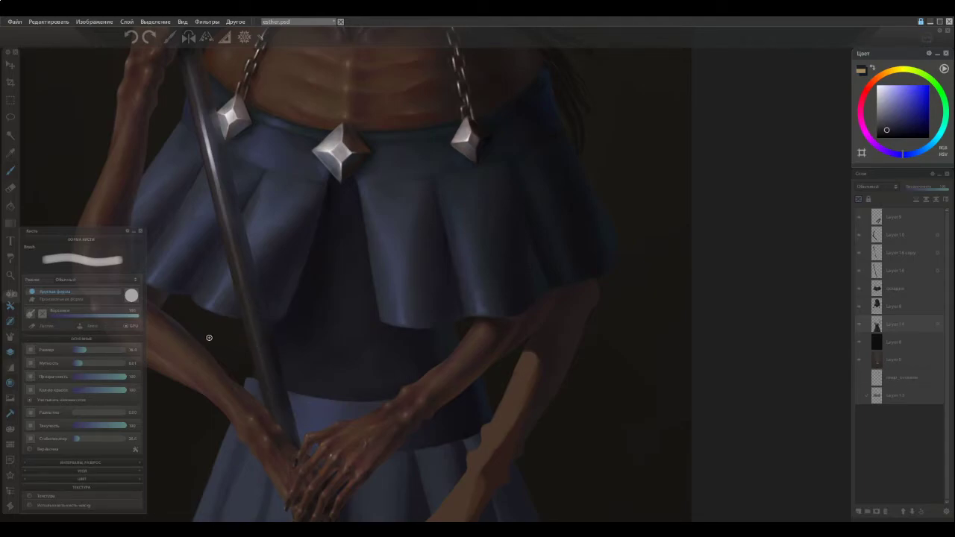
Shade the top of the skirt above the clasped hands with blue sampled from the cape and the skirt.
{"action": "left_click_drag", "start_coordinate": [248, 374], "coordinate": [323, 343]}
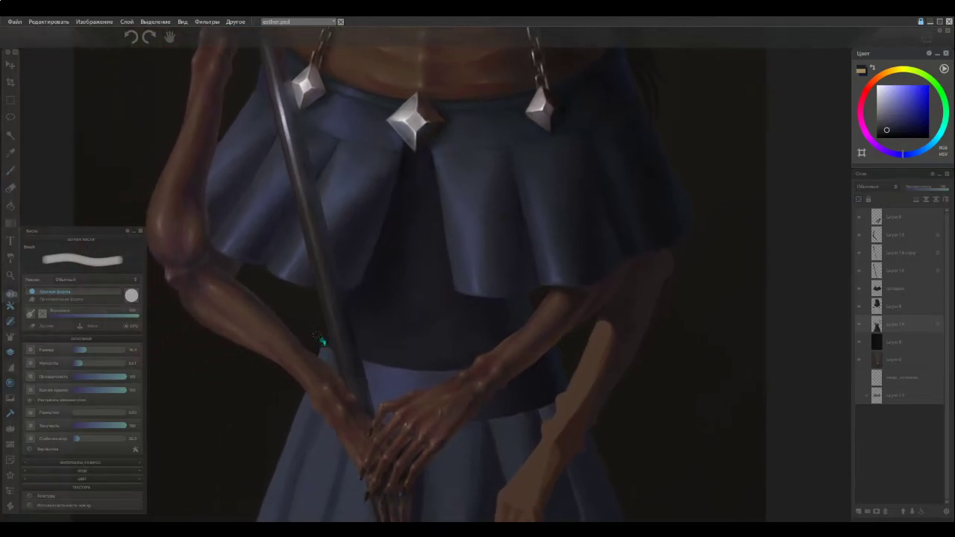
{"action": "left_click", "coordinate": [384, 126], "text": "alt"}
{"action": "left_click", "coordinate": [387, 122], "text": "alt"}
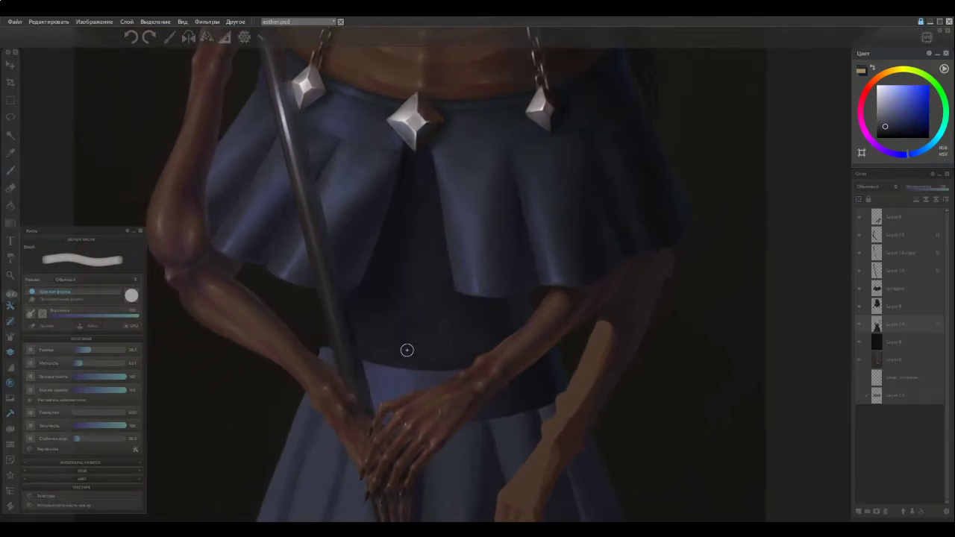
{"action": "left_click", "coordinate": [403, 393], "text": "alt"}
{"action": "left_click", "coordinate": [393, 398], "text": "alt"}
{"action": "left_click", "coordinate": [392, 389], "text": "alt"}
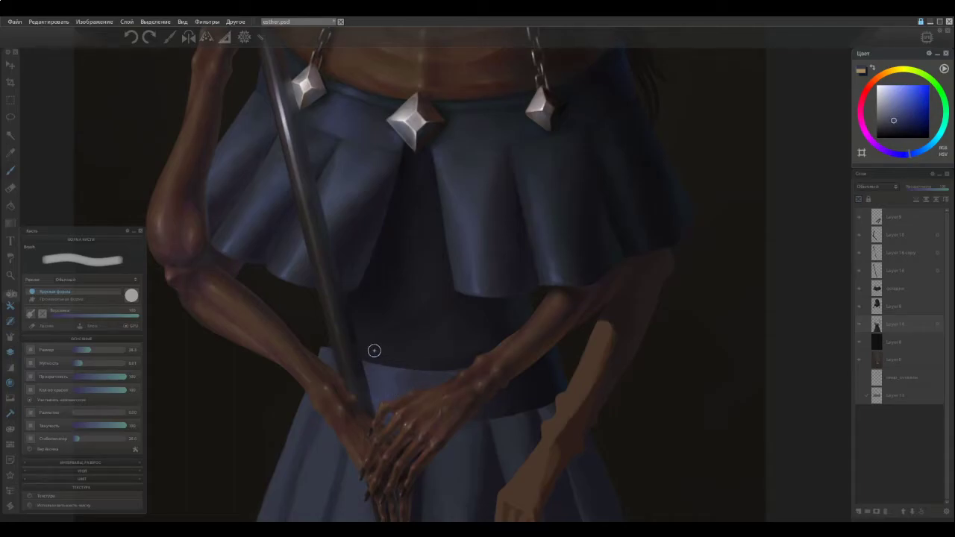
Blend the shadow under the bodice hem into the skirt between the staff and the hands with sampled blues.
{"action": "left_click", "coordinate": [401, 378], "text": "alt"}
{"action": "left_click", "coordinate": [395, 395], "text": "alt"}
{"action": "left_click", "coordinate": [393, 373], "text": "alt"}
{"action": "left_click", "coordinate": [389, 375], "text": "alt"}
{"action": "left_click", "coordinate": [386, 381], "text": "alt"}
{"action": "left_click", "coordinate": [390, 357], "text": "alt"}
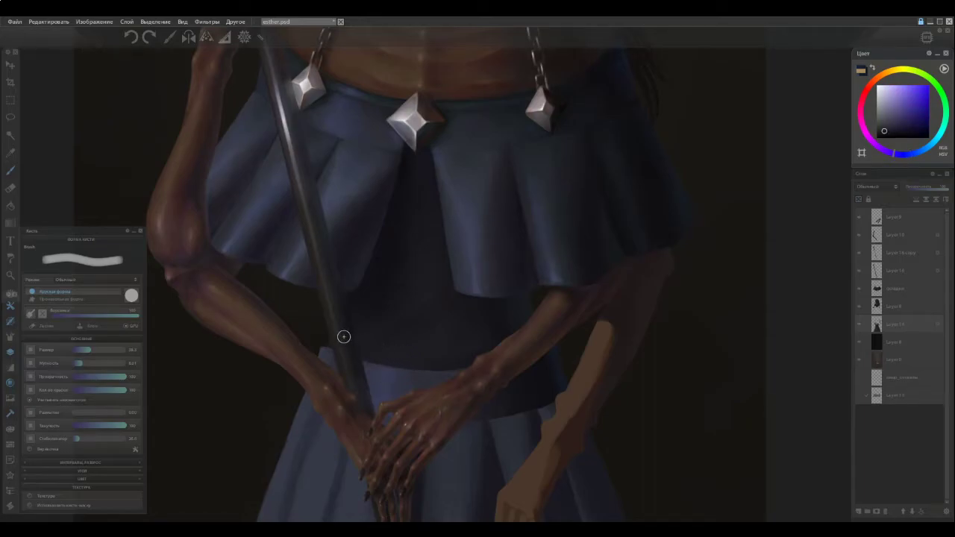
{"action": "left_click", "coordinate": [391, 380], "text": "alt"}
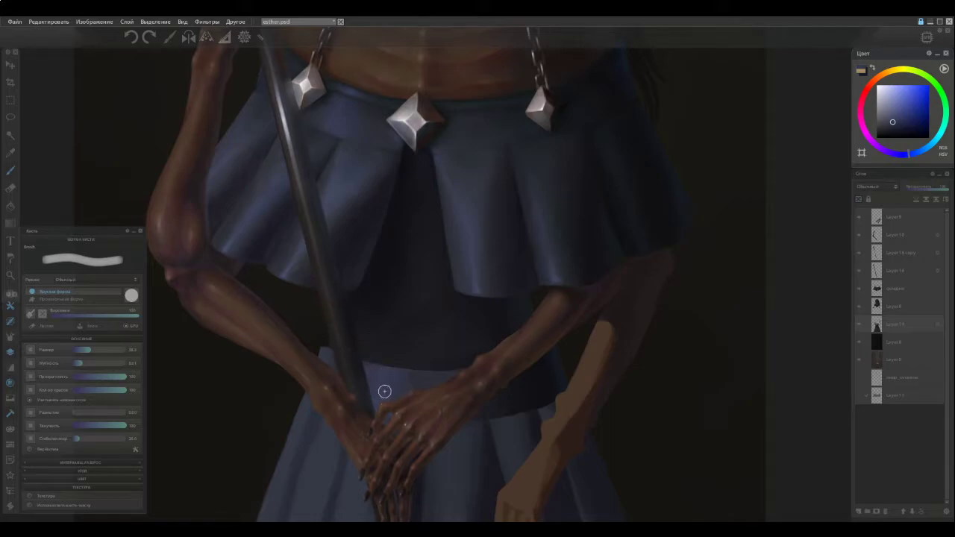
Select the staff layer, sample blue from the skirt and set the brush blending mode to Hue (Цветовой тон).
{"action": "scroll", "coordinate": [380, 397], "scroll_direction": "down", "scroll_amount": 5}
{"action": "scroll", "coordinate": [384, 469], "scroll_direction": "up", "scroll_amount": 4}
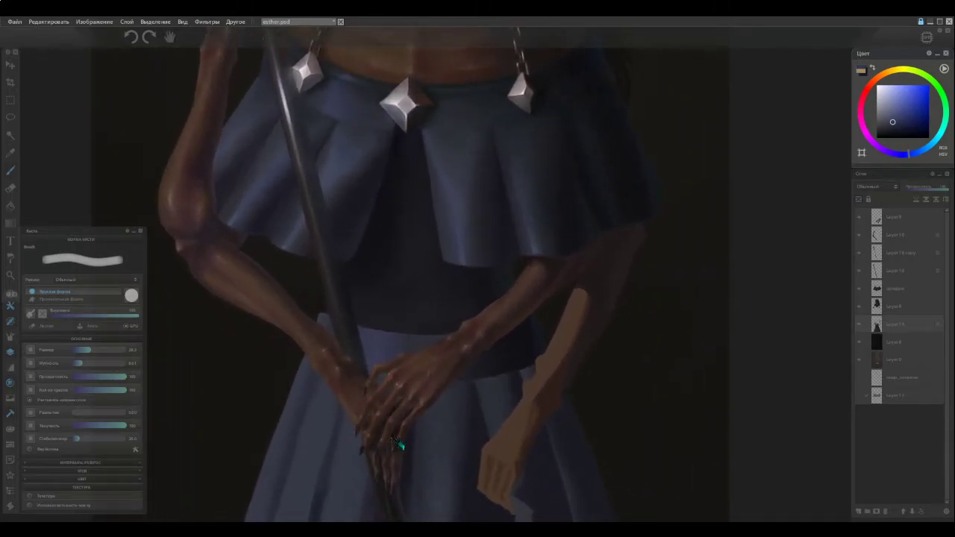
{"action": "left_click_drag", "start_coordinate": [399, 444], "coordinate": [388, 326]}
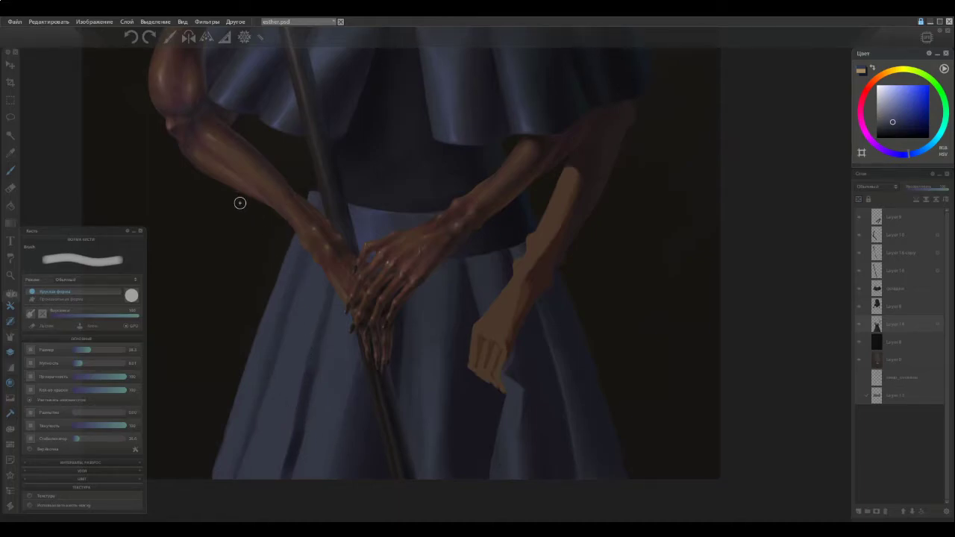
{"action": "left_click", "coordinate": [899, 275]}
{"action": "left_click", "coordinate": [429, 391], "text": "alt"}
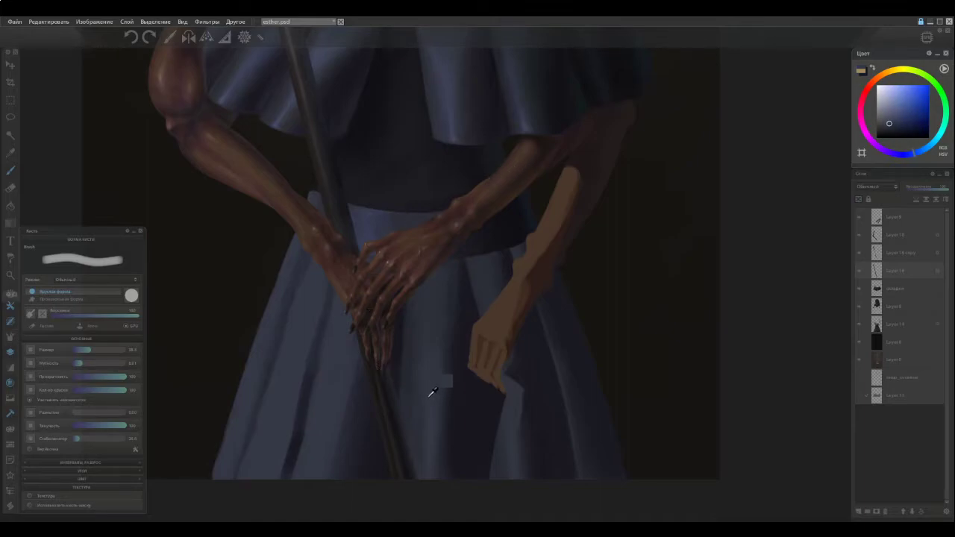
{"action": "left_click", "coordinate": [97, 281]}
{"action": "left_click", "coordinate": [92, 452]}
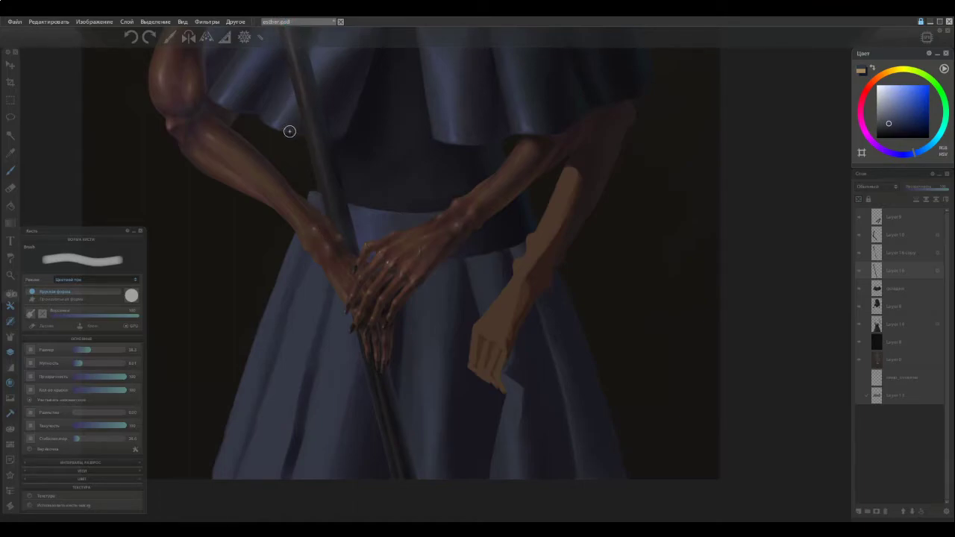
Check the staff's colour along its length against the cape, hands and skirt.
{"action": "left_click_drag", "start_coordinate": [279, 112], "coordinate": [336, 210]}
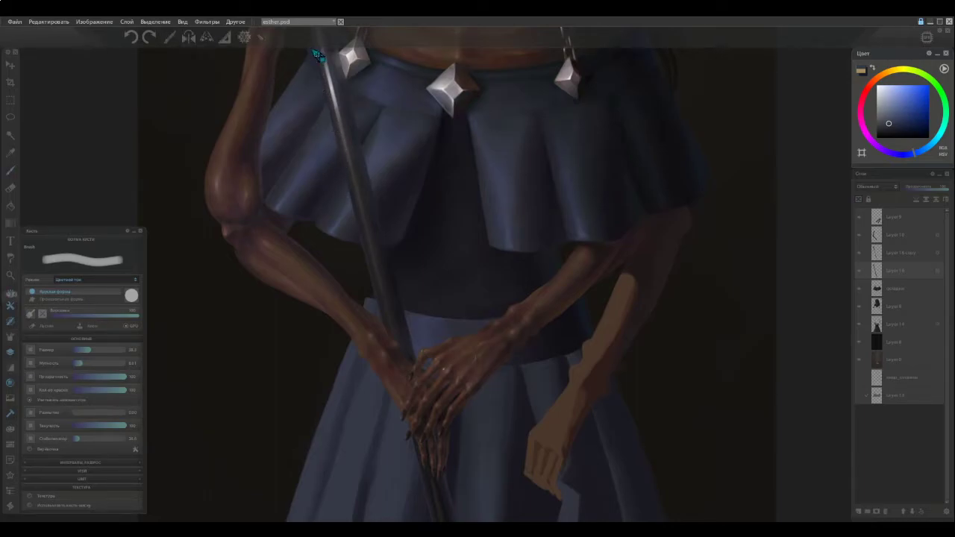
{"action": "left_click_drag", "start_coordinate": [369, 299], "coordinate": [282, 106]}
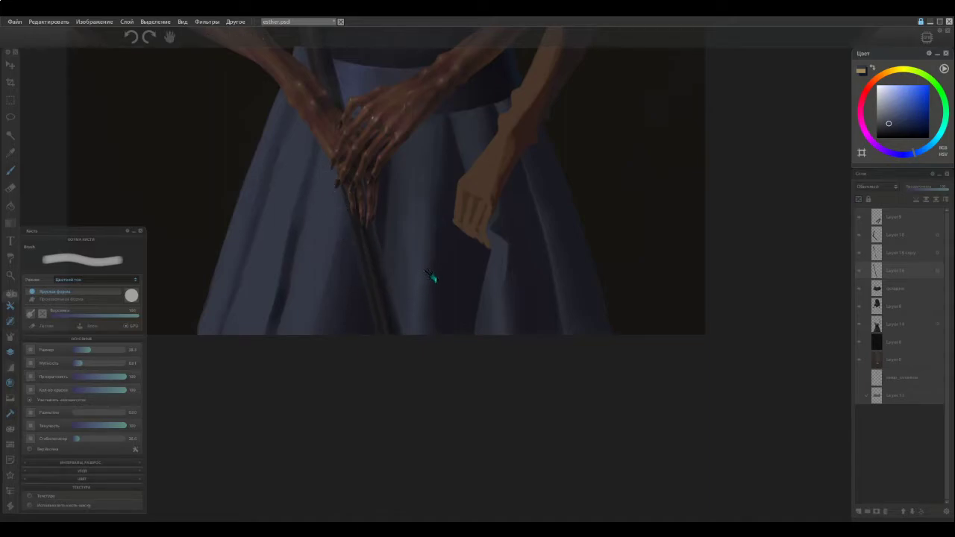
{"action": "left_click_drag", "start_coordinate": [433, 274], "coordinate": [320, 366]}
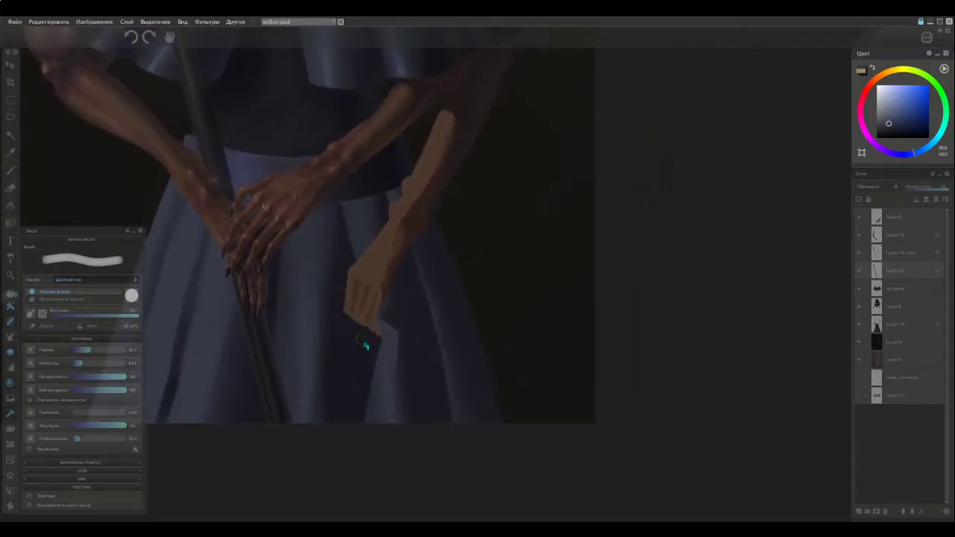
{"action": "key", "text": "b"}
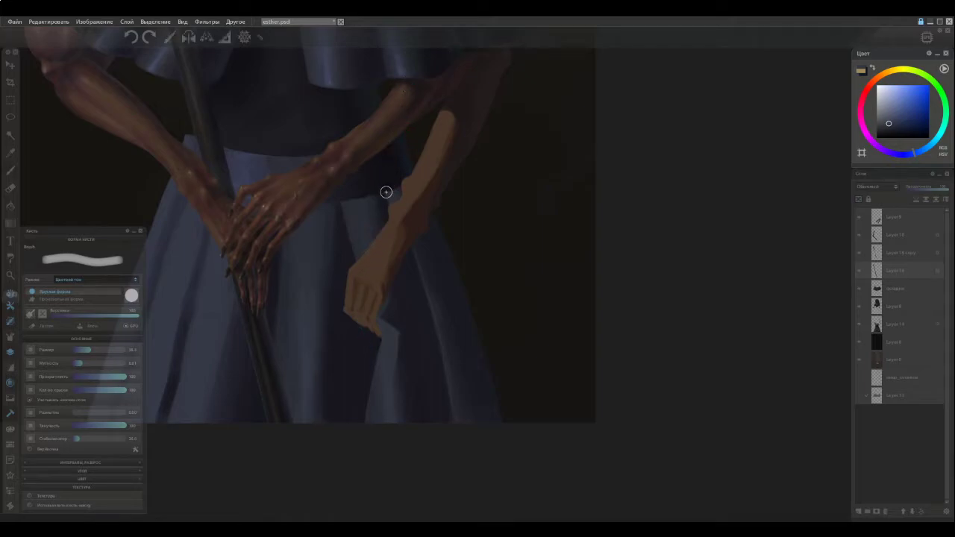
{"action": "key", "text": "space"}
{"action": "mouse_move", "coordinate": [343, 227]}
{"action": "left_mouse_down"}
{"action": "mouse_move", "coordinate": [373, 391]}
{"action": "mouse_move", "coordinate": [366, 316]}
{"action": "left_mouse_up"}
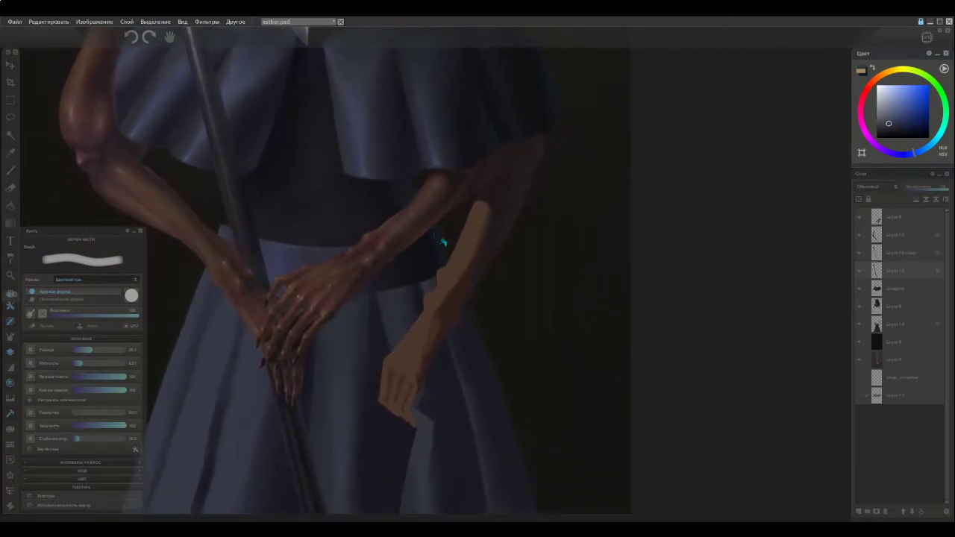
{"action": "mouse_move", "coordinate": [430, 193]}
{"action": "left_mouse_down"}
{"action": "mouse_move", "coordinate": [386, 256]}
{"action": "mouse_move", "coordinate": [396, 326]}
{"action": "left_mouse_up"}
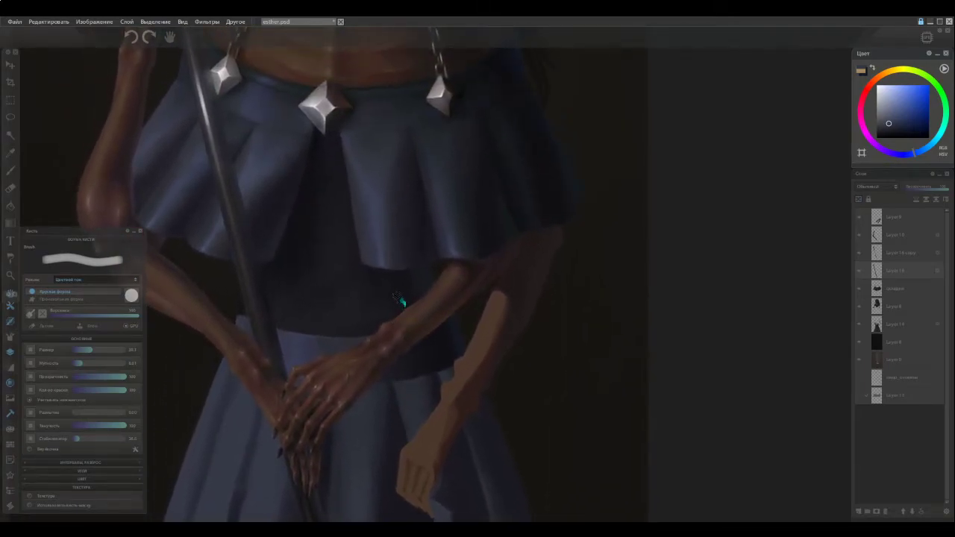
Sample dark blue from the cape's outer edge, select the dress layer and check its content by toggling its visibility.
{"action": "left_click", "coordinate": [536, 131], "text": "alt"}
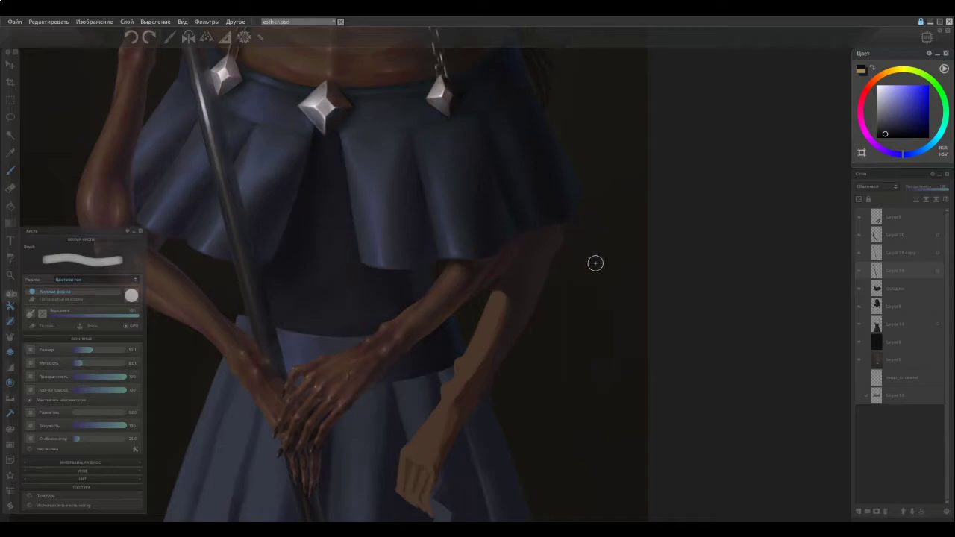
{"action": "left_click", "coordinate": [898, 330]}
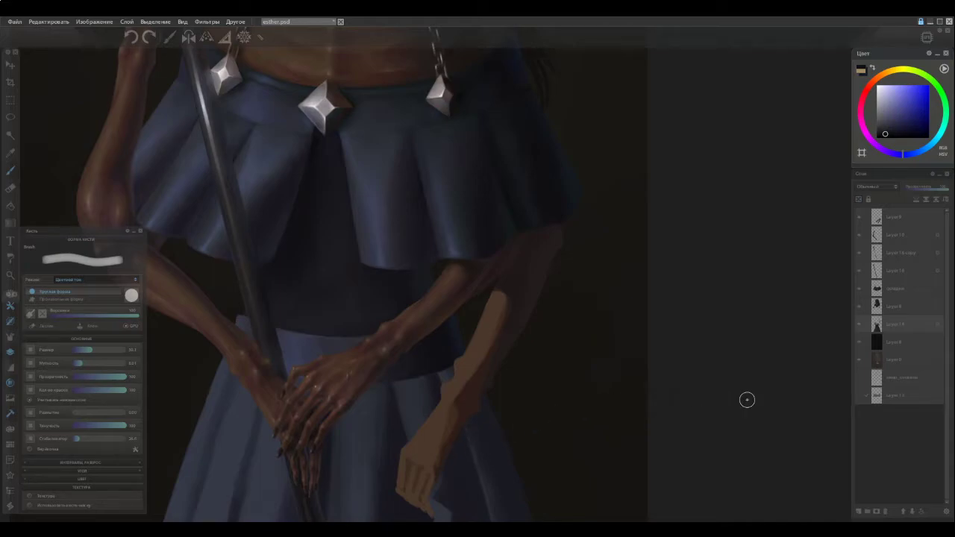
{"action": "left_click", "coordinate": [862, 326]}
{"action": "left_click", "coordinate": [861, 326]}
{"action": "left_click_drag", "start_coordinate": [894, 325], "coordinate": [893, 361]}
{"action": "key", "text": "space"}
{"action": "left_click_drag", "start_coordinate": [447, 438], "coordinate": [432, 305]}
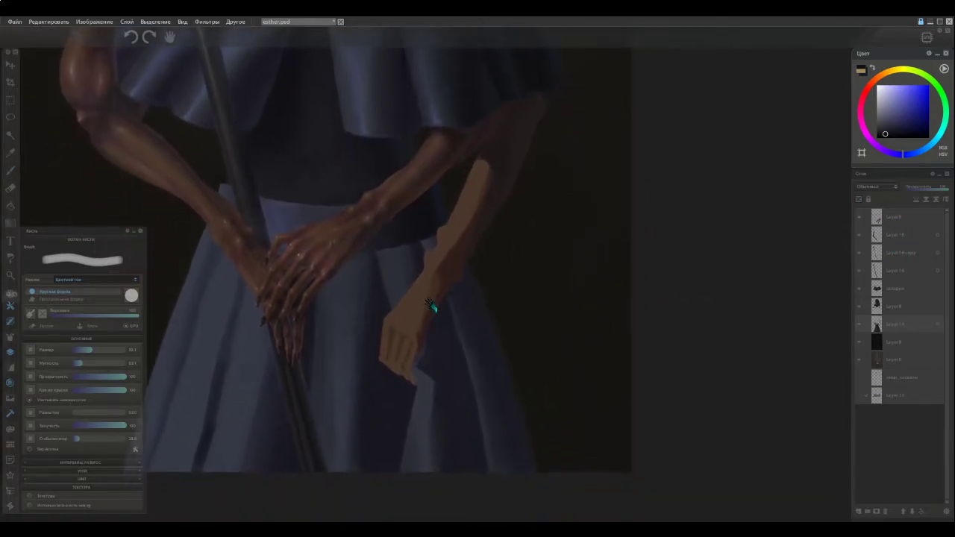
{"action": "left_click", "coordinate": [899, 310]}
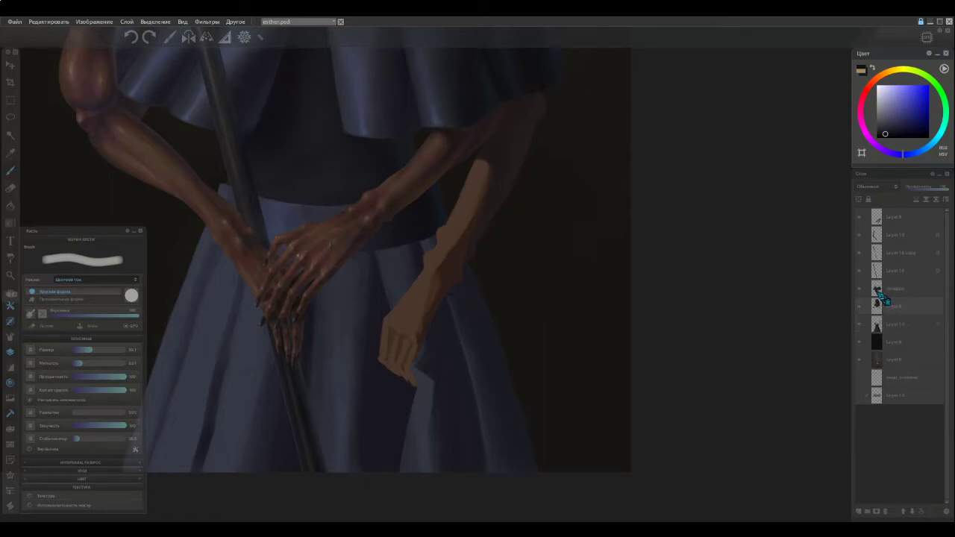
{"action": "left_click", "coordinate": [900, 271]}
{"action": "left_click", "coordinate": [897, 222]}
{"action": "left_click", "coordinate": [913, 326]}
{"action": "left_click", "coordinate": [893, 288]}
{"action": "left_click_drag", "start_coordinate": [464, 305], "coordinate": [486, 356]}
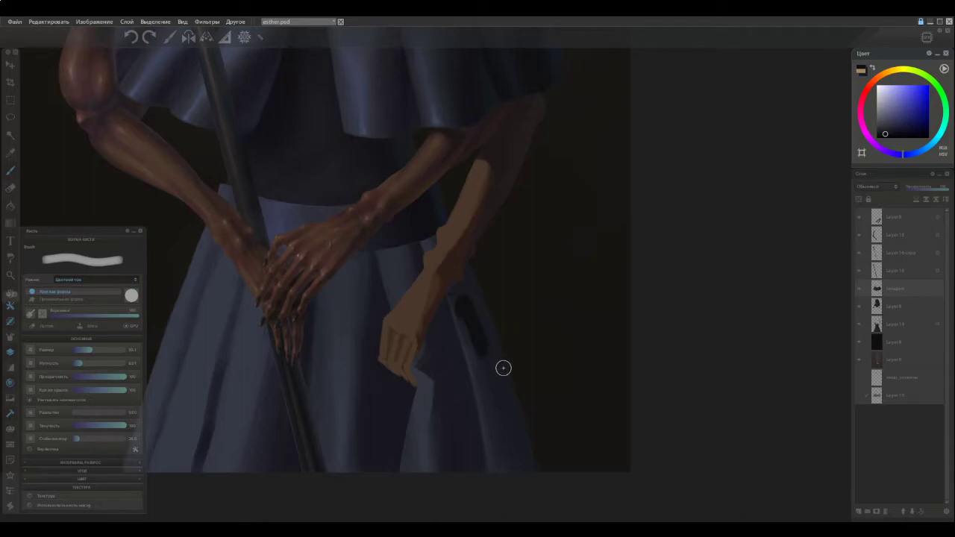
{"action": "key", "text": "ctrl+z"}
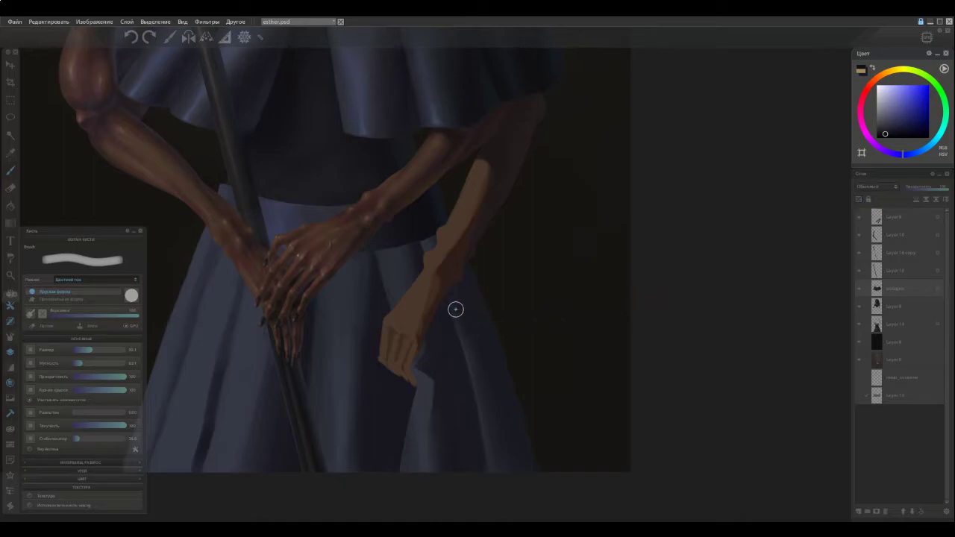
Paint a dark blue shadow down the skirt's outer edge on the dress layer with the brush in Normal (Обычный) mode.
{"action": "left_click_drag", "start_coordinate": [906, 328], "coordinate": [895, 414]}
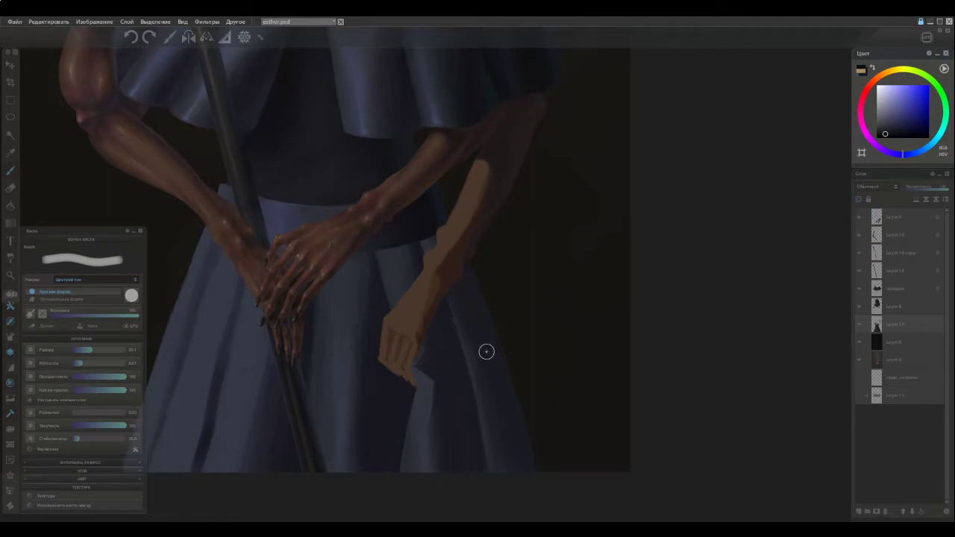
{"action": "left_click", "coordinate": [96, 281]}
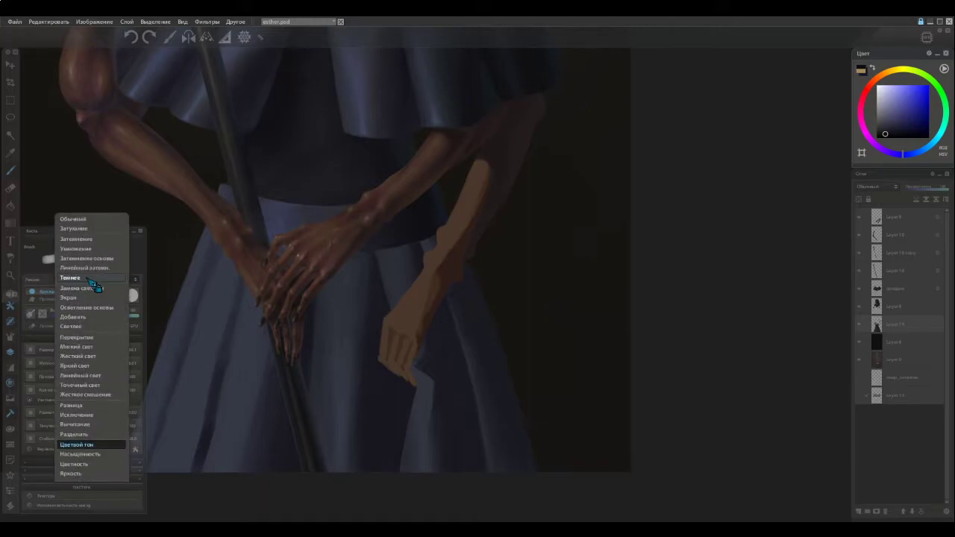
{"action": "left_click", "coordinate": [75, 218]}
{"action": "left_click", "coordinate": [859, 199]}
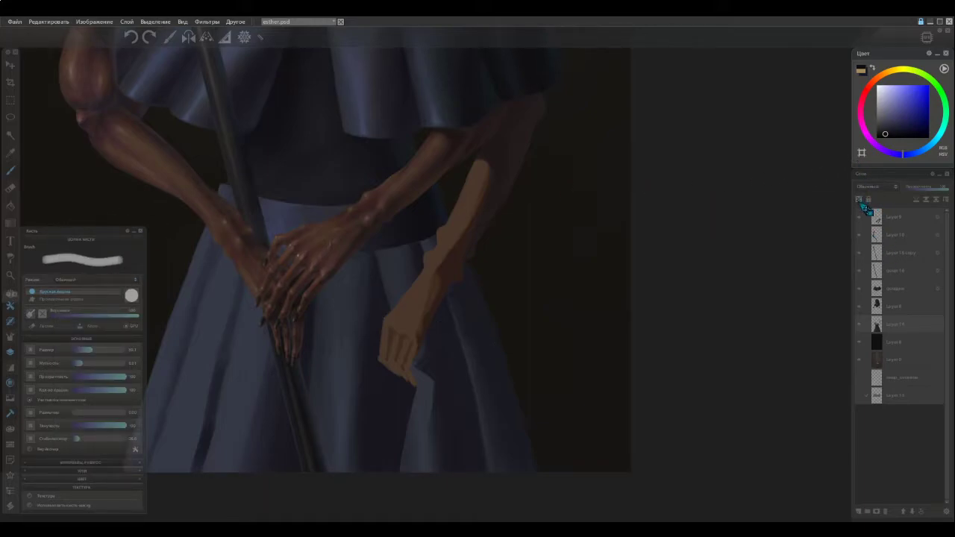
{"action": "mouse_move", "coordinate": [471, 301]}
{"action": "left_mouse_down"}
{"action": "mouse_move", "coordinate": [454, 273]}
{"action": "mouse_move", "coordinate": [482, 338]}
{"action": "mouse_move", "coordinate": [450, 253]}
{"action": "left_mouse_up"}
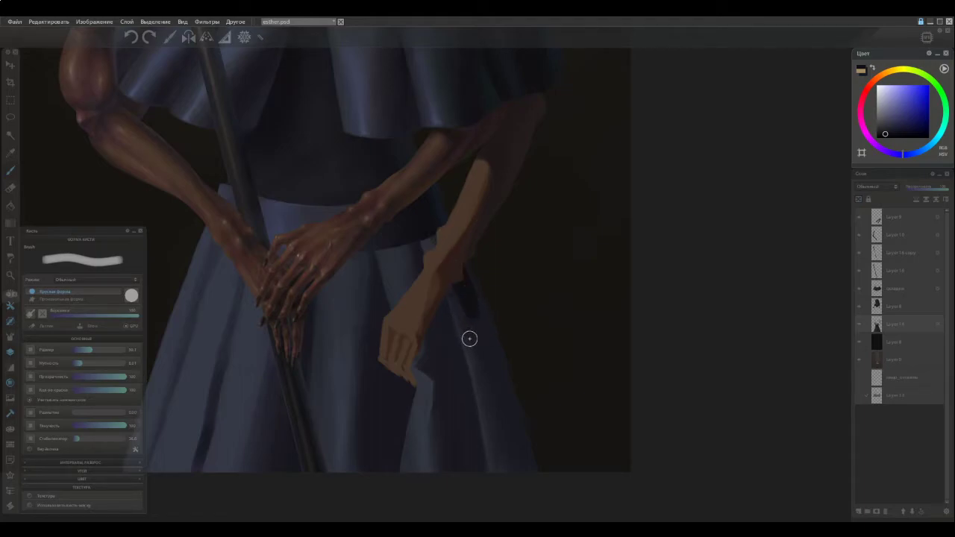
{"action": "mouse_move", "coordinate": [482, 326]}
{"action": "left_mouse_down"}
{"action": "mouse_move", "coordinate": [520, 478]}
{"action": "mouse_move", "coordinate": [509, 404]}
{"action": "mouse_move", "coordinate": [528, 474]}
{"action": "left_mouse_up"}
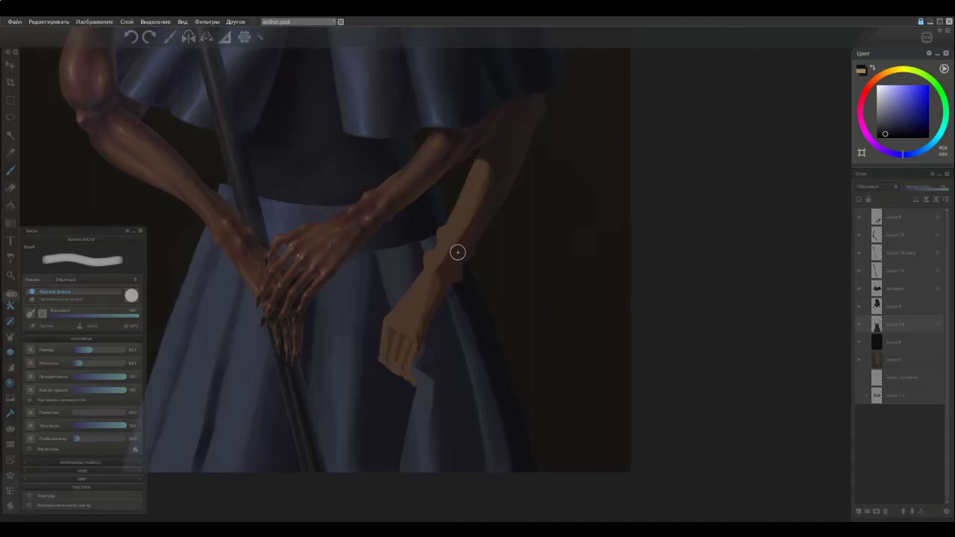
{"action": "mouse_move", "coordinate": [391, 237]}
{"action": "left_mouse_down"}
{"action": "mouse_move", "coordinate": [431, 433]}
{"action": "mouse_move", "coordinate": [418, 324]}
{"action": "left_mouse_up"}
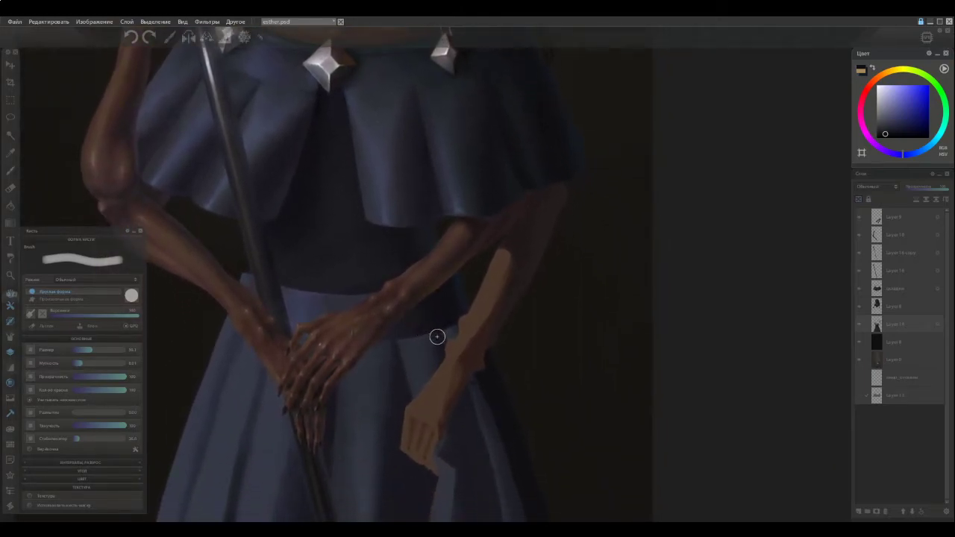
Darken the outer skirt folds from below the forearm to the hem with dark blues sampled from the dress.
{"action": "left_click", "coordinate": [508, 79], "text": "alt"}
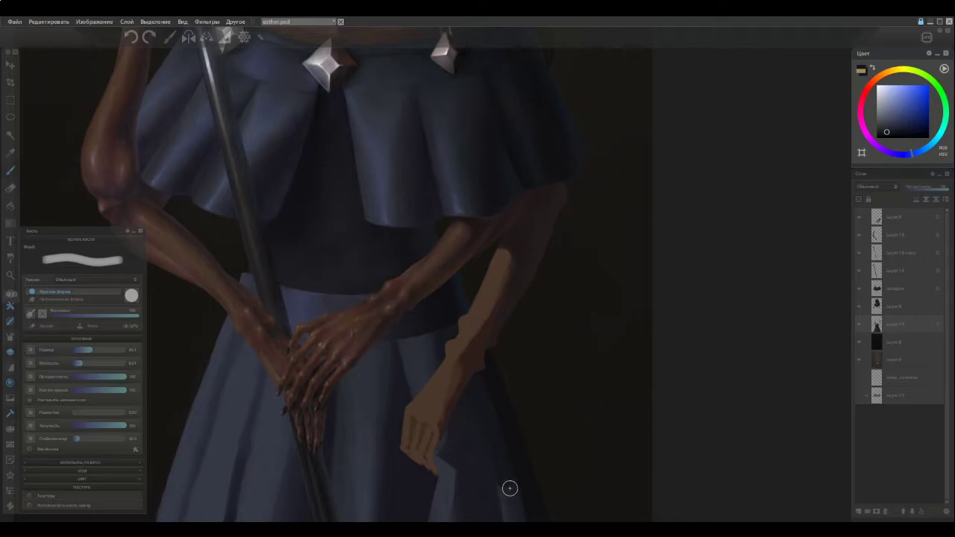
{"action": "left_click_drag", "start_coordinate": [470, 463], "coordinate": [460, 308]}
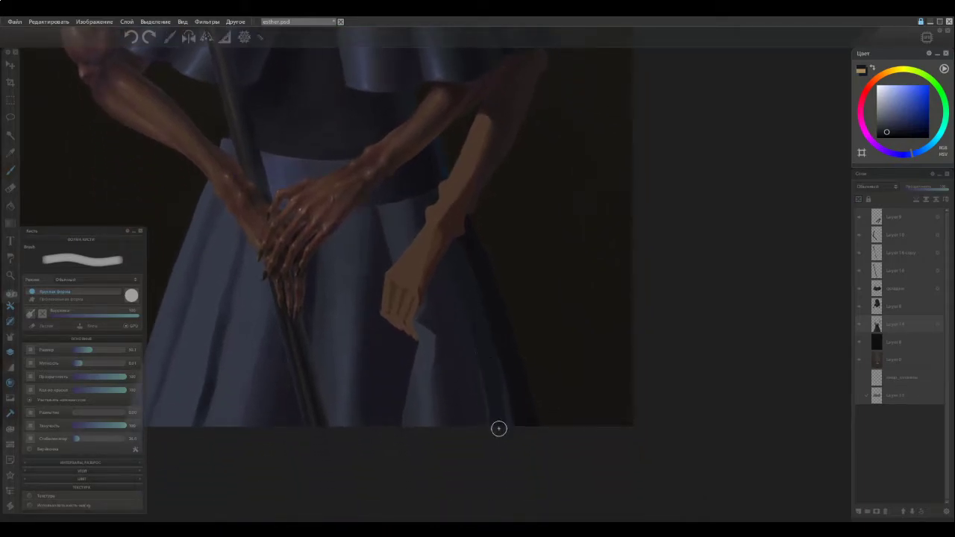
{"action": "left_click", "coordinate": [494, 306], "text": "alt"}
{"action": "left_click", "coordinate": [492, 302], "text": "alt"}
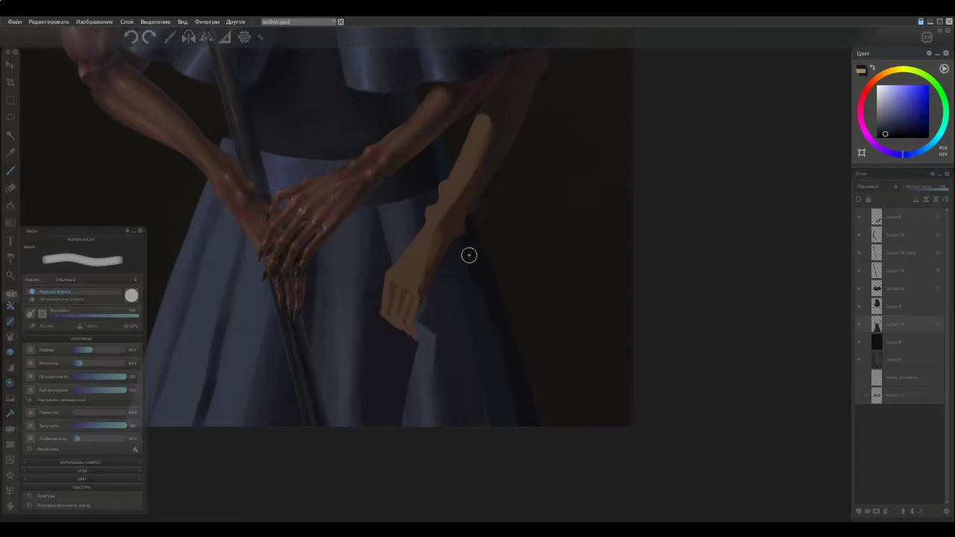
{"action": "left_click", "coordinate": [507, 361], "text": "alt"}
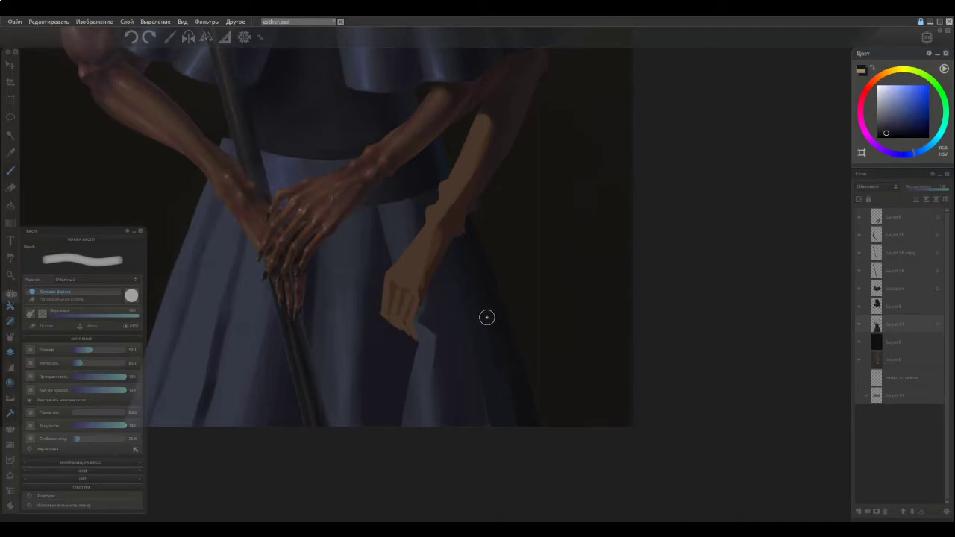
{"action": "left_click", "coordinate": [519, 375], "text": "alt"}
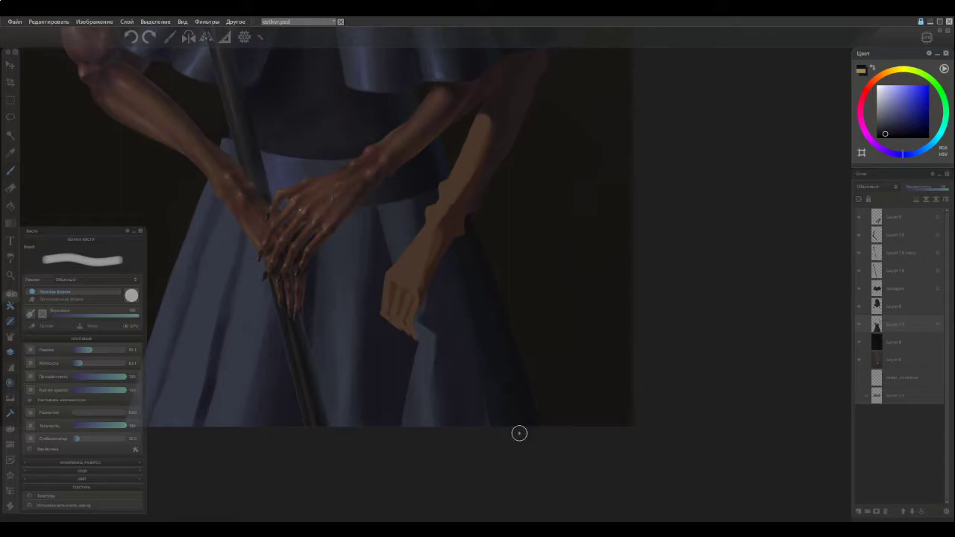
Blend the shadow between the wrist and the hem with a smaller brush, using blues sampled along the outer skirt folds.
{"action": "key", "text": "bracketleft"}
{"action": "left_click", "coordinate": [516, 370], "text": "alt"}
{"action": "left_click", "coordinate": [504, 356], "text": "alt"}
{"action": "left_click", "coordinate": [460, 264], "text": "alt"}
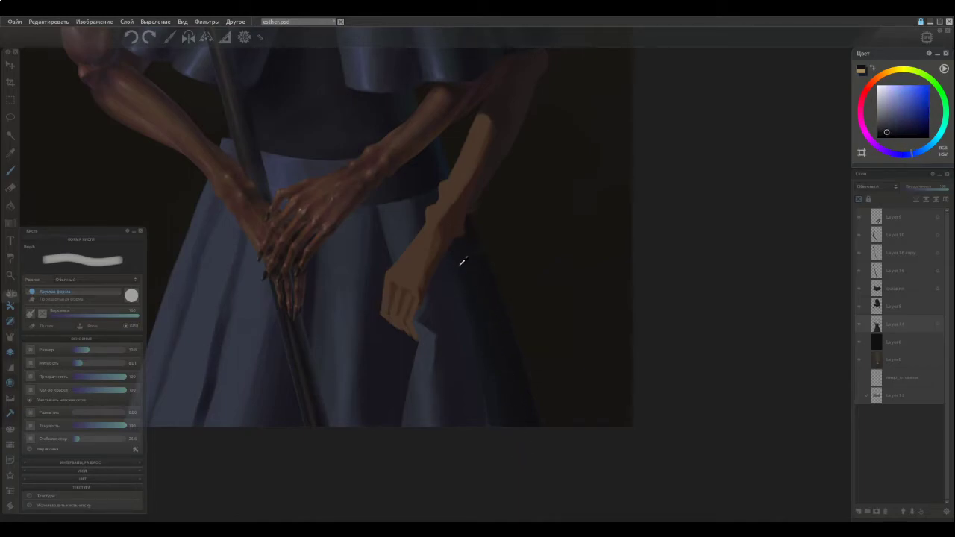
{"action": "left_click", "coordinate": [478, 304], "text": "alt"}
{"action": "left_click", "coordinate": [478, 303], "text": "alt"}
{"action": "left_click", "coordinate": [493, 368], "text": "alt"}
{"action": "left_click", "coordinate": [495, 371], "text": "alt"}
{"action": "key", "text": "alt"}
{"action": "mouse_move", "coordinate": [405, 218]}
{"action": "left_mouse_down"}
{"action": "mouse_move", "coordinate": [478, 369]}
{"action": "mouse_move", "coordinate": [454, 405]}
{"action": "mouse_move", "coordinate": [454, 341]}
{"action": "mouse_move", "coordinate": [427, 251]}
{"action": "left_mouse_up"}
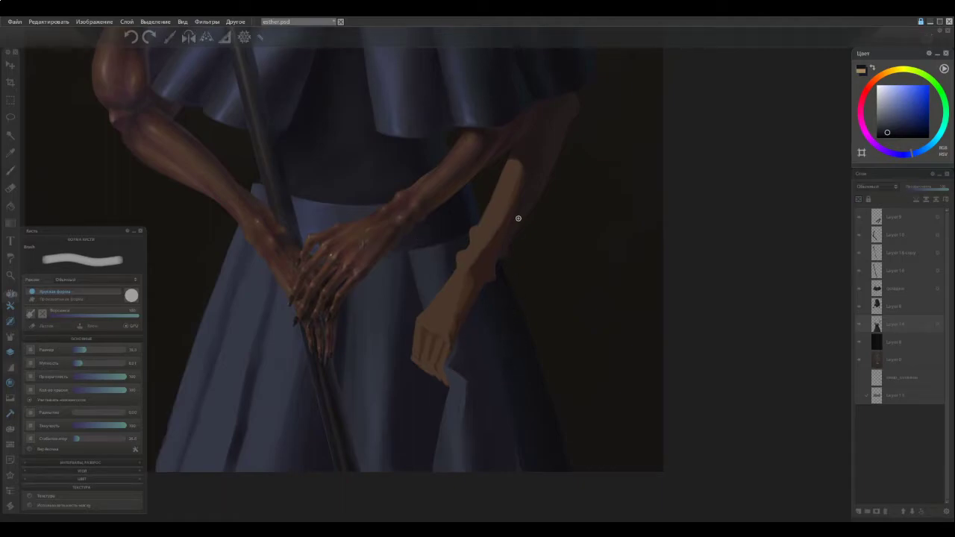
Sample dark blues from the cape and waist and deepen the shadows around the simplified forearm on the dress.
{"action": "left_click", "coordinate": [525, 61], "text": "alt"}
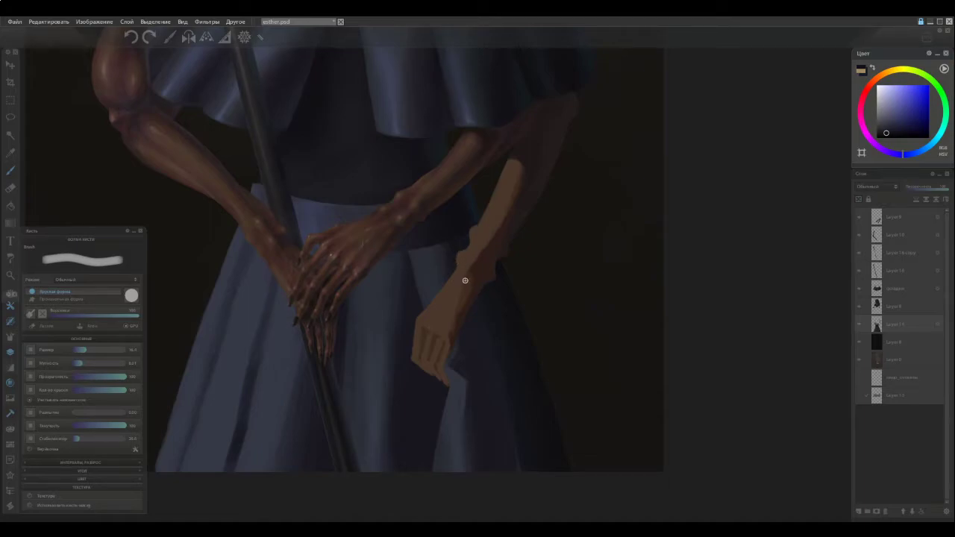
{"action": "left_click", "coordinate": [461, 223], "text": "alt"}
{"action": "left_click", "coordinate": [457, 239], "text": "alt"}
{"action": "left_click", "coordinate": [502, 345], "text": "alt"}
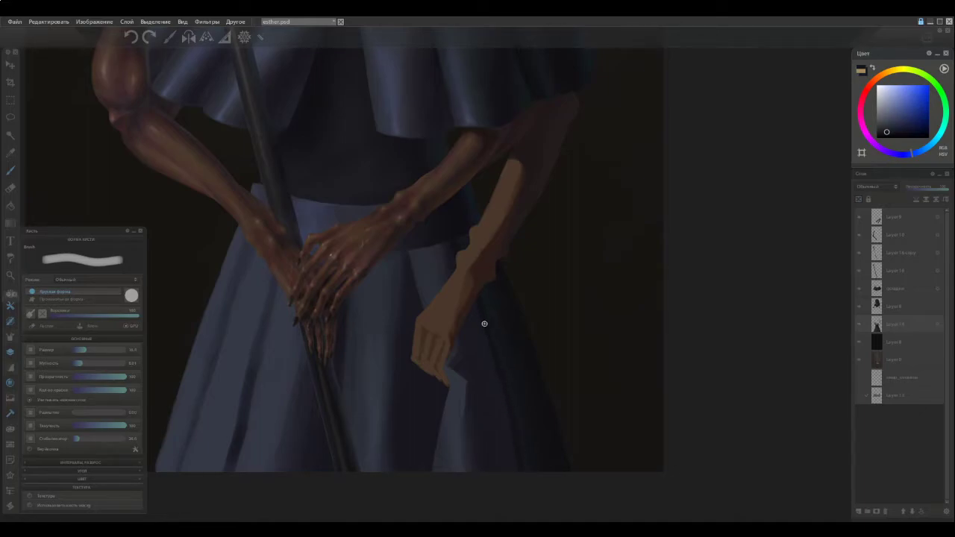
Smooth the narrow fold running from beside the simplified hand to the hem with neighbouring dark blues.
{"action": "left_click", "coordinate": [511, 450], "text": "alt"}
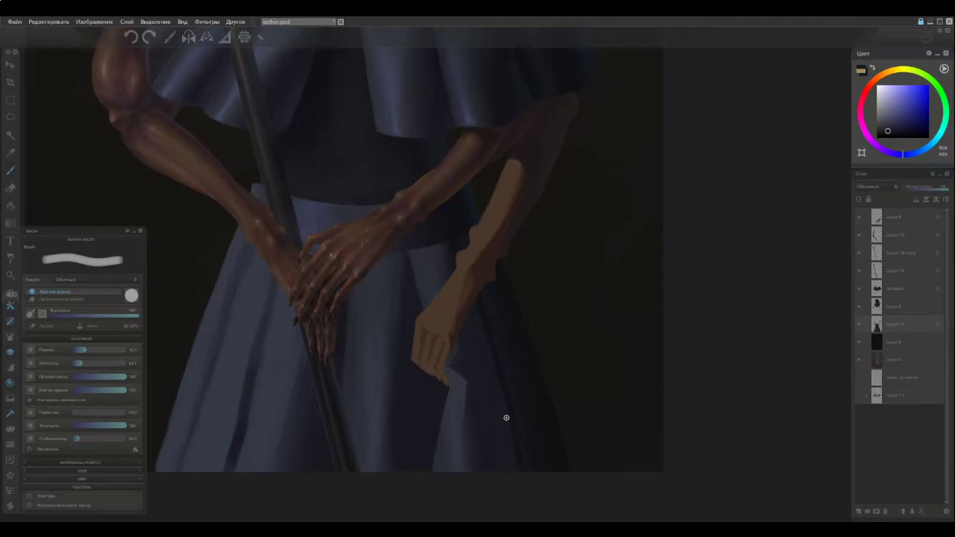
{"action": "left_click", "coordinate": [488, 321], "text": "alt"}
{"action": "left_click", "coordinate": [484, 308], "text": "alt"}
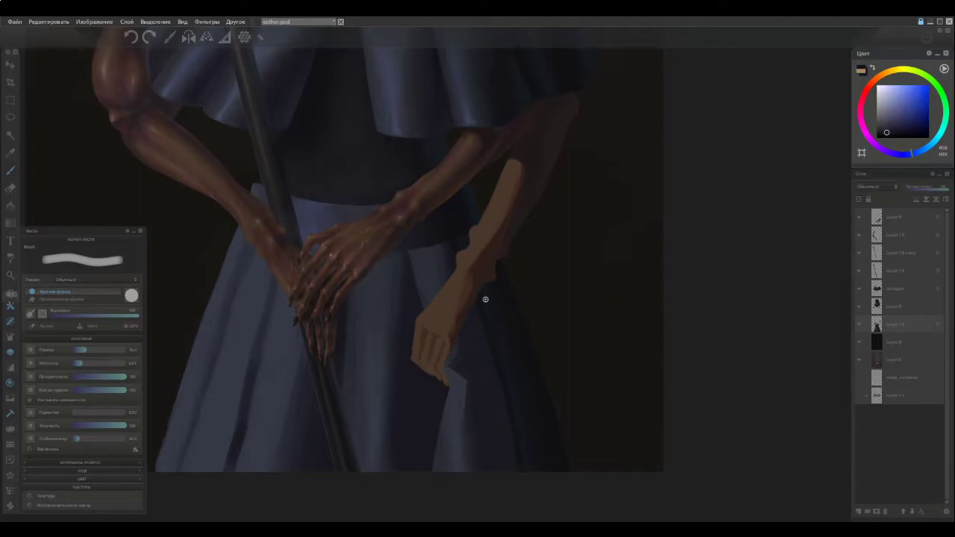
{"action": "left_click", "coordinate": [510, 396], "text": "alt"}
{"action": "left_click", "coordinate": [508, 391], "text": "alt"}
{"action": "left_click", "coordinate": [508, 386], "text": "alt"}
{"action": "left_click", "coordinate": [510, 375], "text": "alt"}
{"action": "left_click", "coordinate": [519, 464], "text": "alt"}
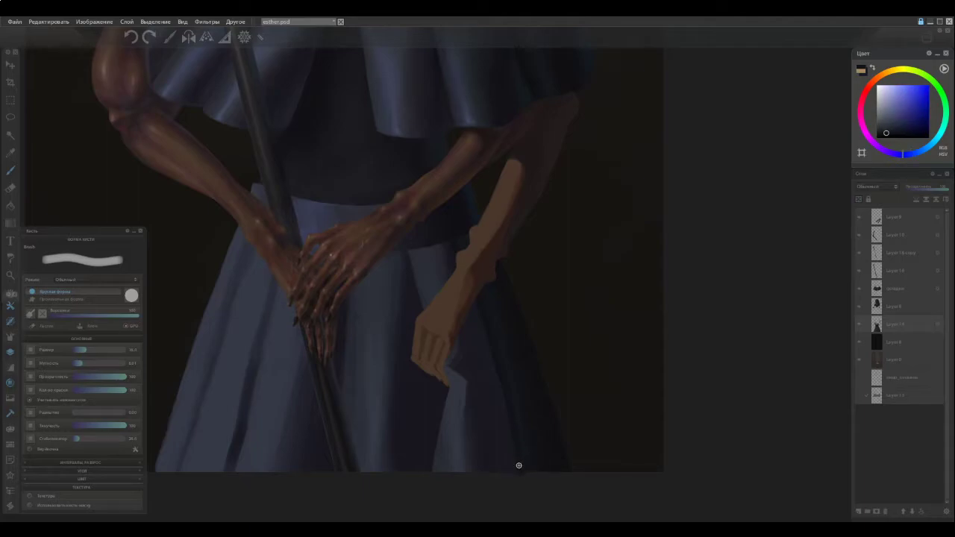
{"action": "left_click", "coordinate": [513, 417], "text": "alt"}
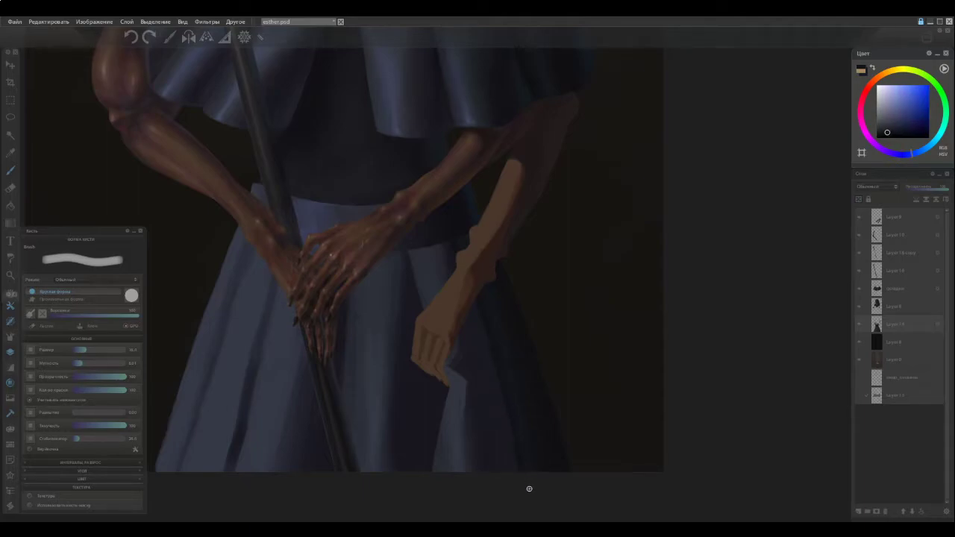
Paint long dark blue strokes down the outer skirt fold below the wrist to deepen its shadow.
{"action": "mouse_move", "coordinate": [458, 267]}
{"action": "left_mouse_down"}
{"action": "mouse_move", "coordinate": [511, 394]}
{"action": "mouse_move", "coordinate": [507, 431]}
{"action": "mouse_move", "coordinate": [487, 277]}
{"action": "left_mouse_up"}
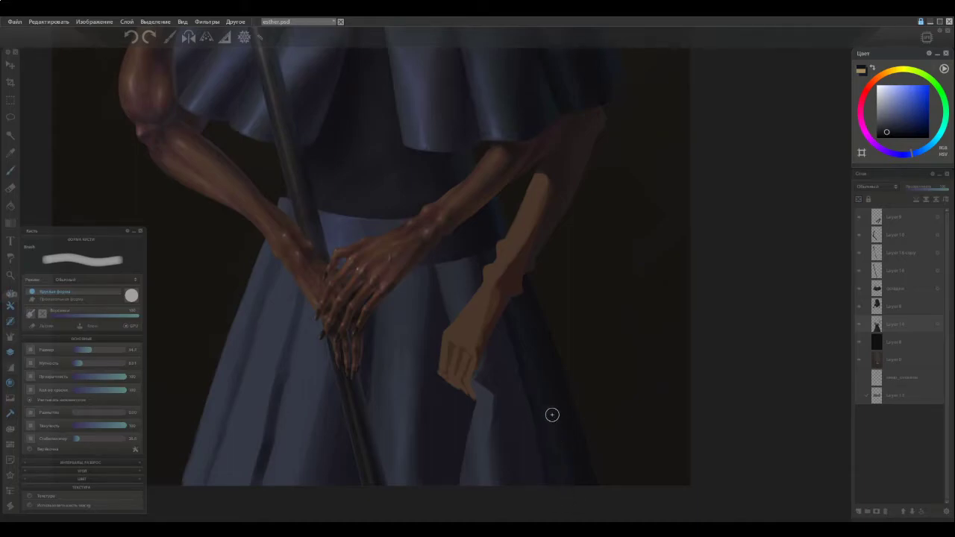
{"action": "key", "text": "bracketleft"}
{"action": "left_click_drag", "start_coordinate": [520, 337], "coordinate": [539, 393]}
{"action": "left_click", "coordinate": [526, 328], "text": "alt"}
{"action": "left_click_drag", "start_coordinate": [537, 338], "coordinate": [552, 403]}
{"action": "left_click", "coordinate": [549, 400], "text": "alt"}
{"action": "left_click", "coordinate": [564, 434], "text": "alt"}
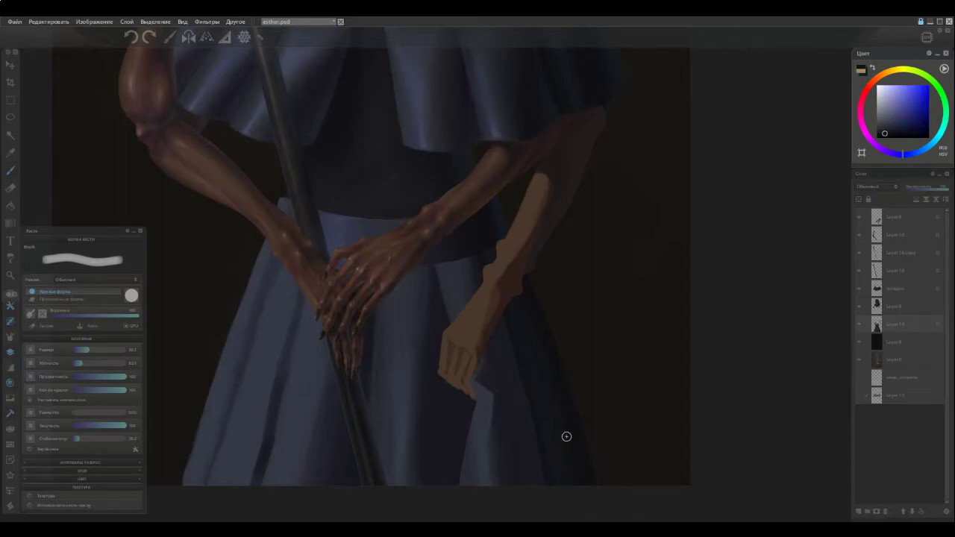
Even out the dark blue tones across the outermost skirt panel by resampling its shades from mid-height to the hem.
{"action": "left_click", "coordinate": [559, 414], "text": "alt"}
{"action": "left_click", "coordinate": [551, 386], "text": "alt"}
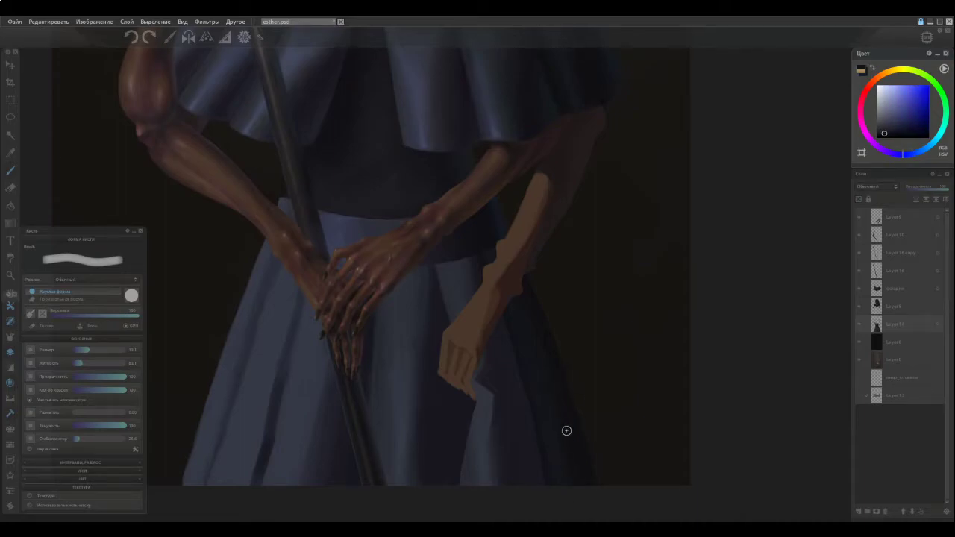
{"action": "left_click", "coordinate": [553, 394], "text": "alt"}
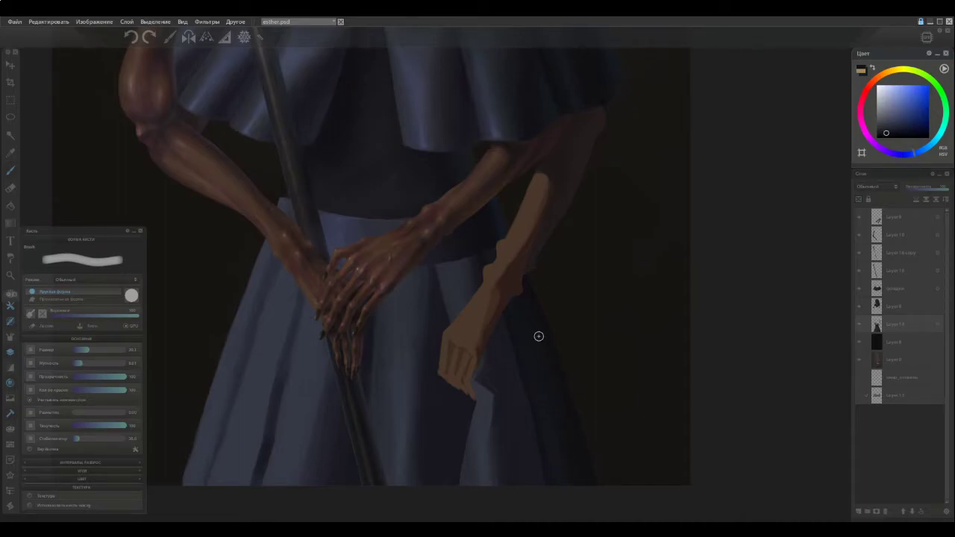
{"action": "left_click", "coordinate": [559, 413], "text": "alt"}
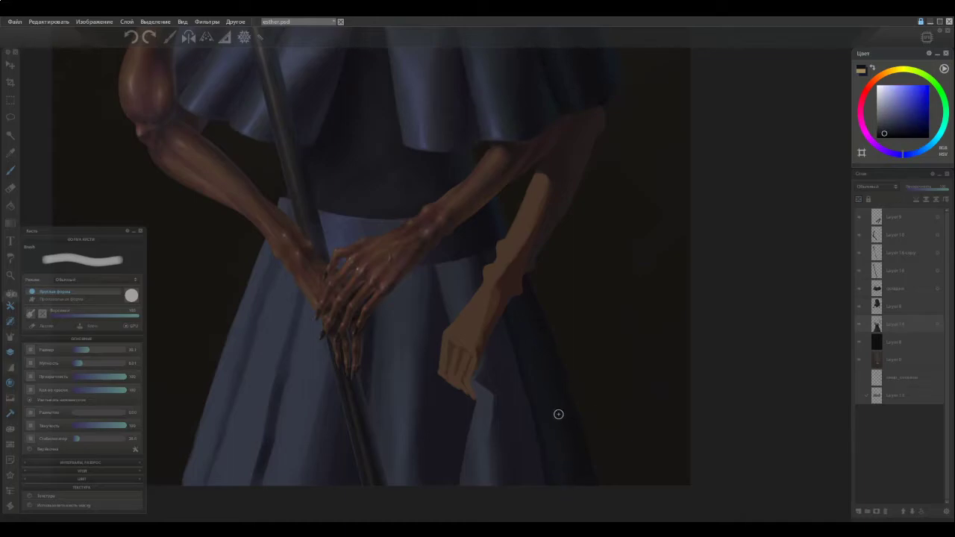
{"action": "left_click", "coordinate": [578, 492], "text": "alt"}
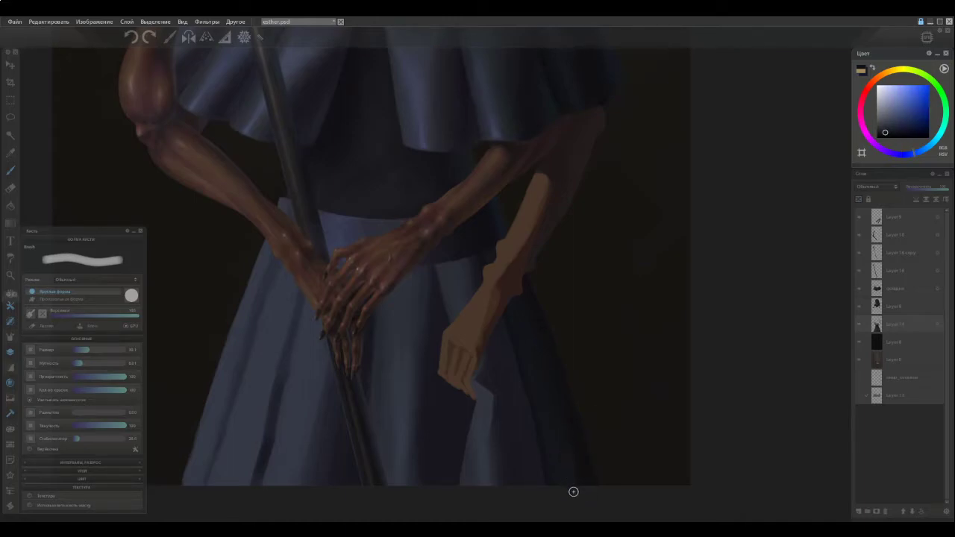
{"action": "left_click", "coordinate": [567, 417], "text": "alt"}
{"action": "left_click", "coordinate": [570, 411], "text": "alt"}
Refine the lower part of the outermost skirt fold with a smaller brush and dark blues sampled near the hem.
{"action": "key", "text": "bracketleft"}
{"action": "left_click", "coordinate": [566, 448], "text": "alt"}
{"action": "left_click", "coordinate": [572, 481], "text": "alt"}
{"action": "left_click", "coordinate": [567, 454], "text": "alt"}
{"action": "left_click", "coordinate": [571, 472], "text": "alt"}
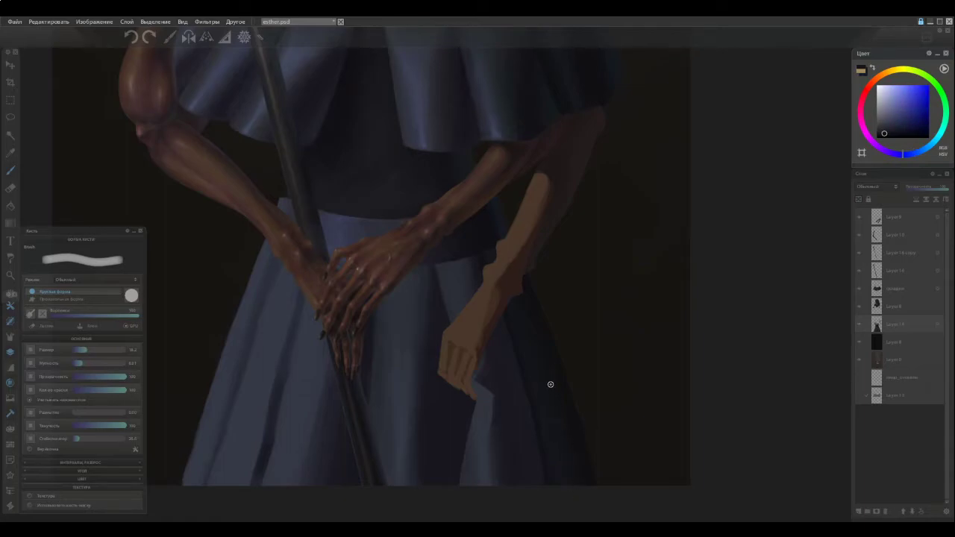
{"action": "left_click", "coordinate": [561, 422], "text": "alt"}
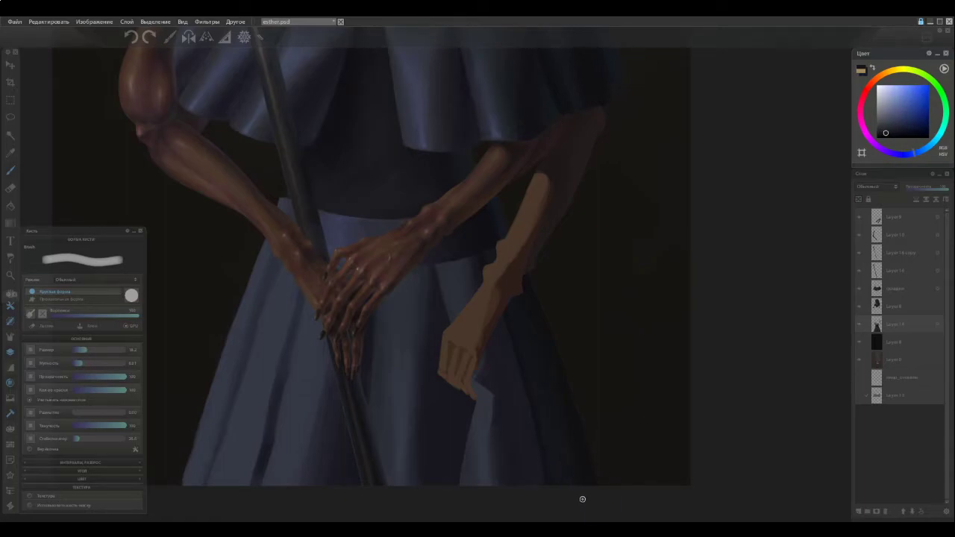
{"action": "left_click", "coordinate": [568, 427], "text": "alt"}
{"action": "left_click", "coordinate": [562, 418], "text": "alt"}
{"action": "left_click", "coordinate": [560, 398], "text": "alt"}
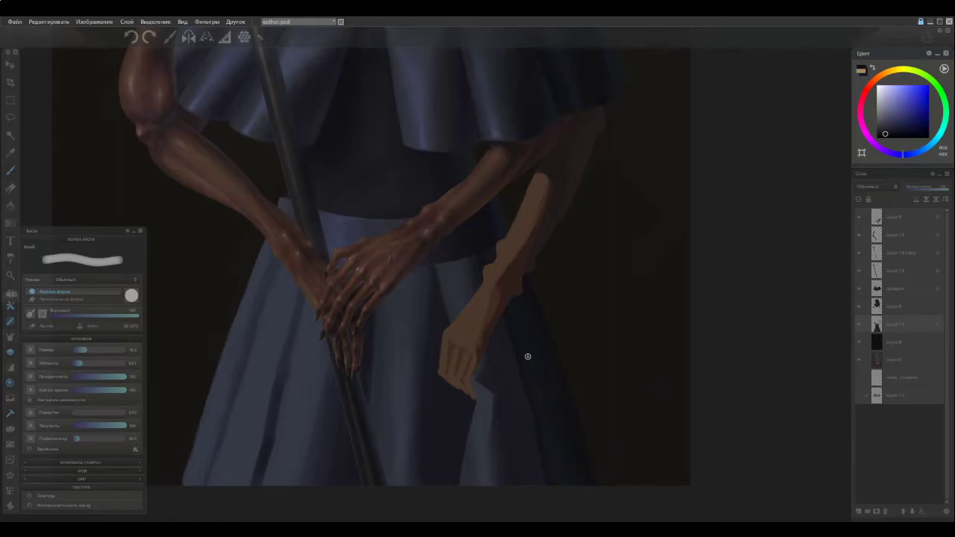
Sample teal-blue from the cape's outer edge and paint a thin reflected light down the skirt's outer edge with a smaller brush.
{"action": "scroll", "coordinate": [517, 400], "scroll_direction": "down", "scroll_amount": 2}
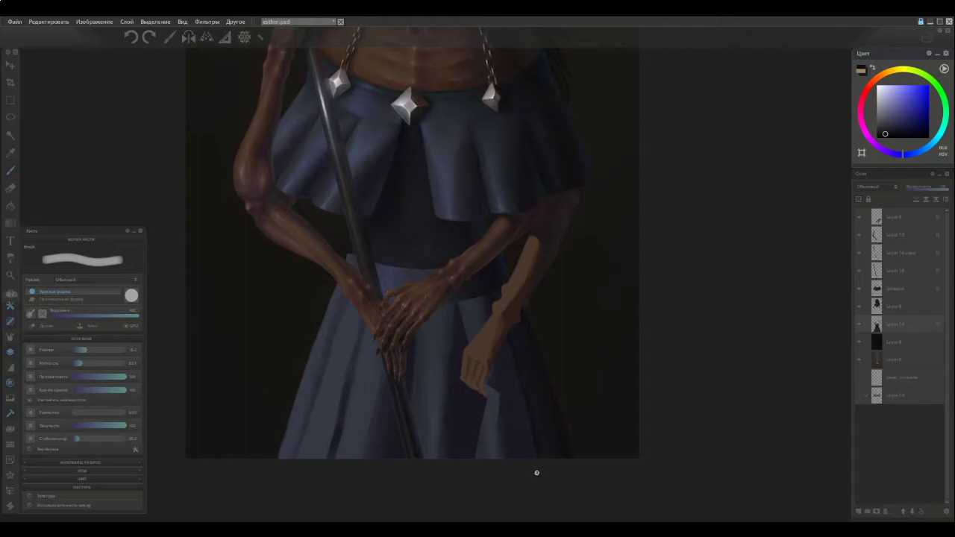
{"action": "scroll", "coordinate": [539, 453], "scroll_direction": "up", "scroll_amount": 1}
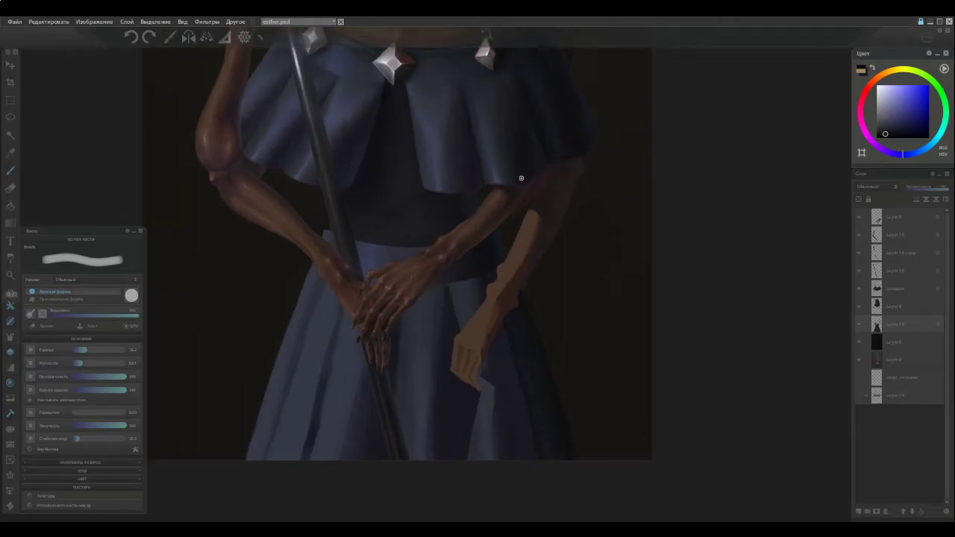
{"action": "left_click", "coordinate": [516, 309], "text": "alt"}
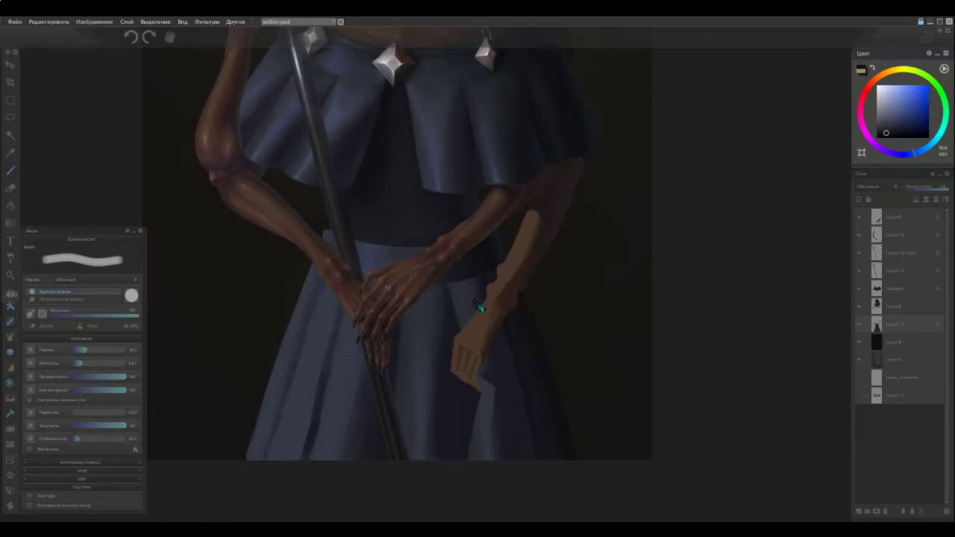
{"action": "left_click_drag", "start_coordinate": [480, 314], "coordinate": [458, 411]}
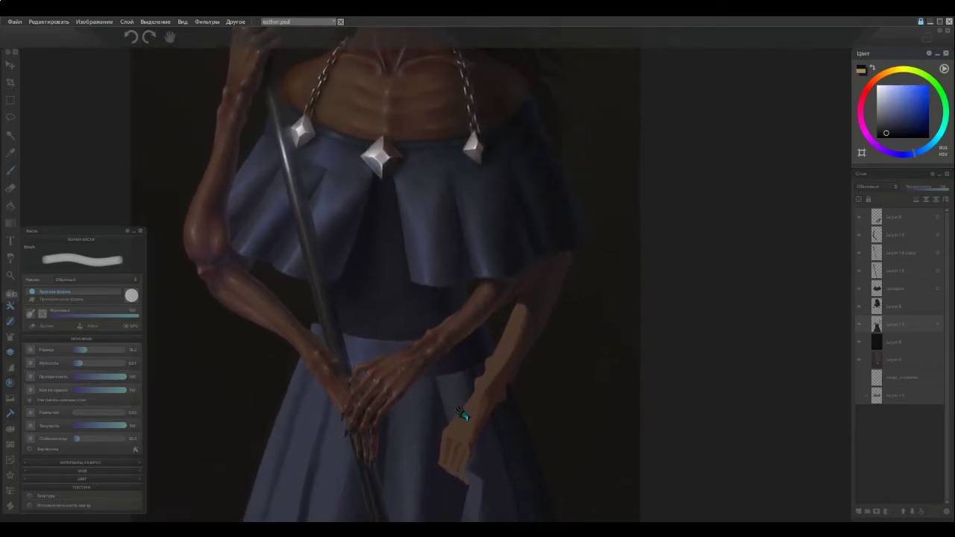
{"action": "left_click", "coordinate": [576, 201], "text": "alt"}
{"action": "scroll", "coordinate": [523, 357], "scroll_direction": "down", "scroll_amount": 4}
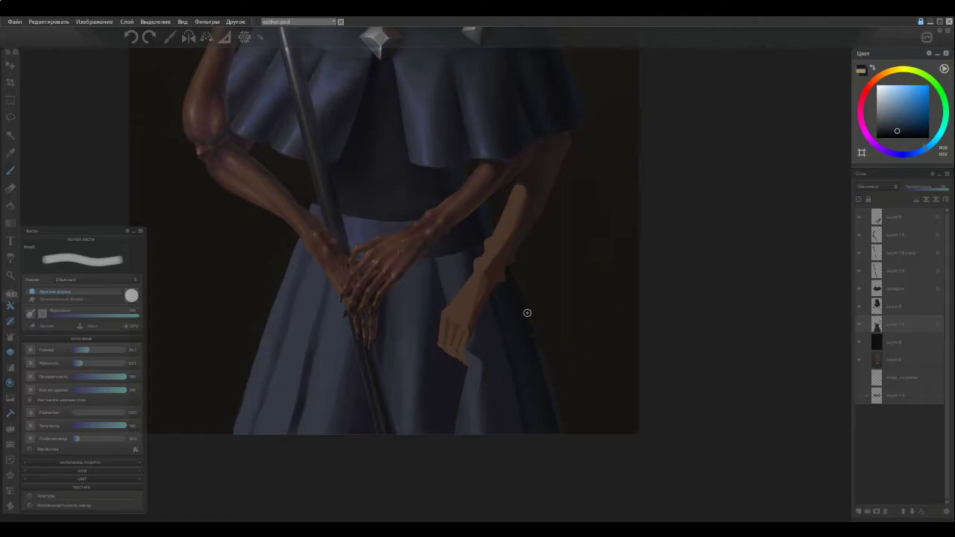
{"action": "key", "text": "bracketleft"}
{"action": "key", "text": "bracketleft"}
{"action": "left_click", "coordinate": [516, 276], "text": "alt"}
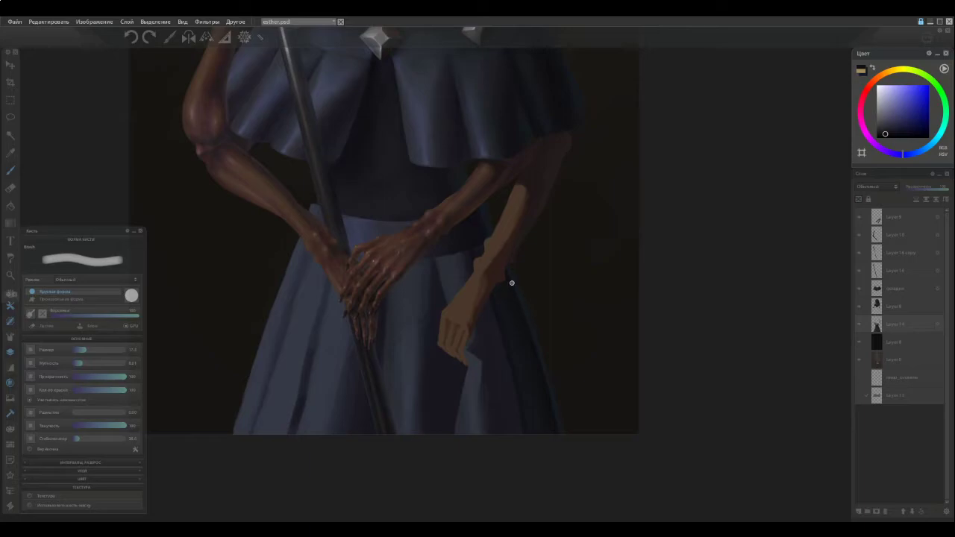
{"action": "left_click", "coordinate": [514, 270], "text": "alt"}
{"action": "left_click", "coordinate": [526, 314], "text": "alt"}
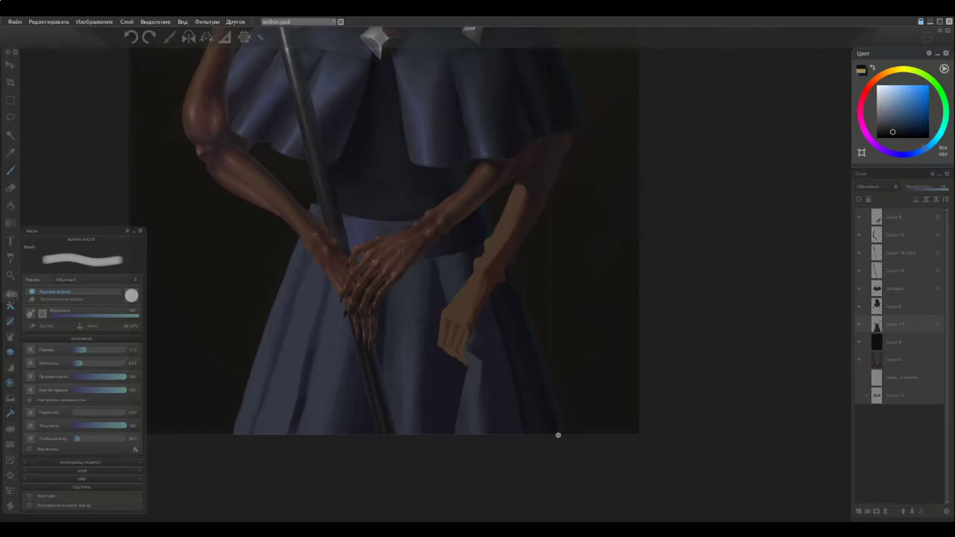
{"action": "scroll", "coordinate": [535, 378], "scroll_direction": "up", "scroll_amount": 3}
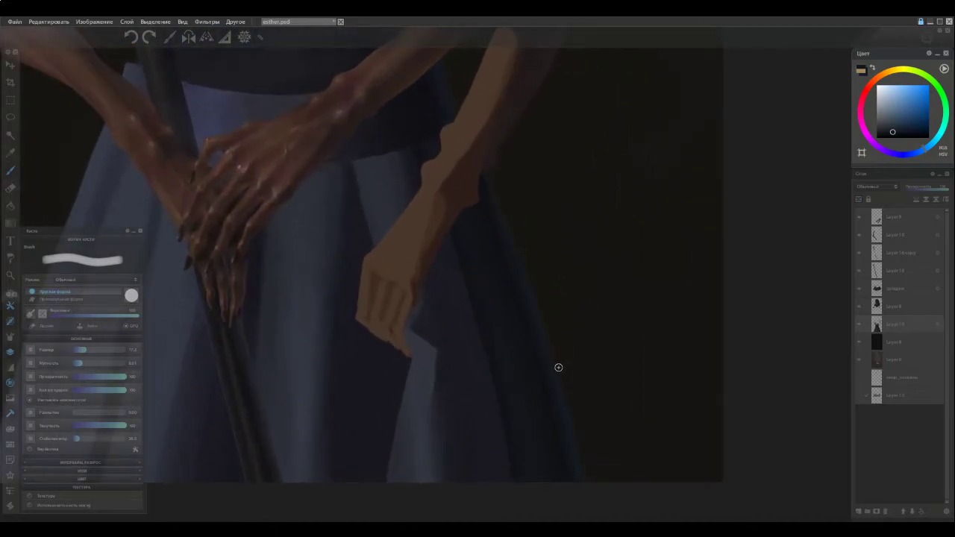
Blend the reflected light on the skirt's lower outer edge into the dark panel using blues sampled near the hem.
{"action": "left_click", "coordinate": [564, 424], "text": "alt"}
{"action": "left_click", "coordinate": [547, 406], "text": "alt"}
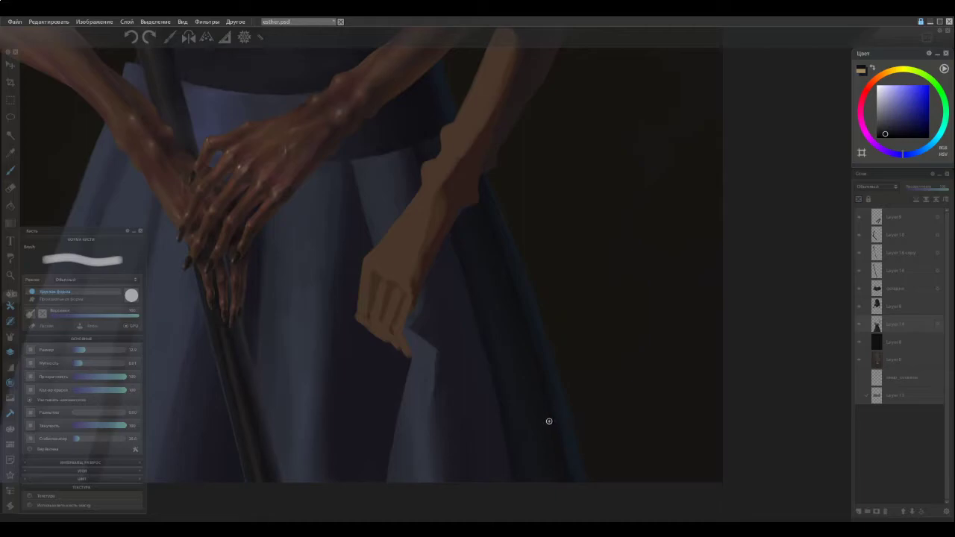
{"action": "left_click", "coordinate": [558, 461], "text": "alt"}
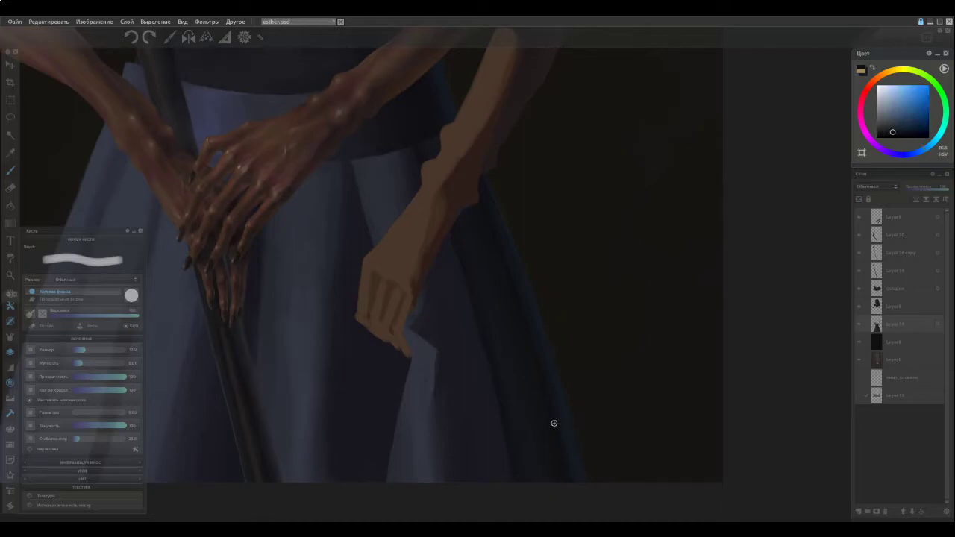
{"action": "left_click", "coordinate": [564, 437], "text": "alt"}
{"action": "left_click", "coordinate": [560, 439], "text": "alt"}
{"action": "left_click", "coordinate": [570, 434], "text": "alt"}
{"action": "left_click", "coordinate": [561, 440], "text": "alt"}
{"action": "left_click", "coordinate": [553, 417], "text": "alt"}
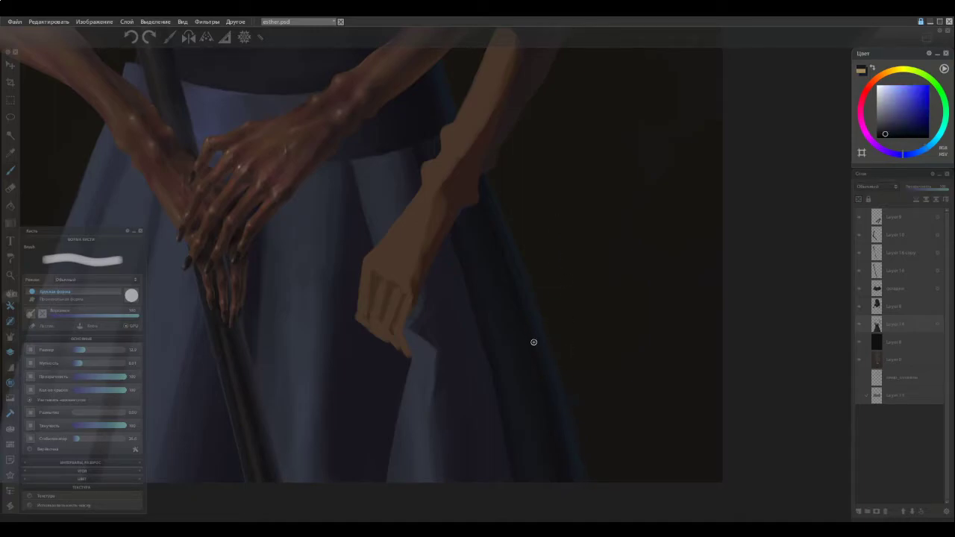
Refine the blue rim light along the skirt's outer edge from the wrist to the hem, alternating sampled dark and teal blues.
{"action": "left_click", "coordinate": [546, 383], "text": "alt"}
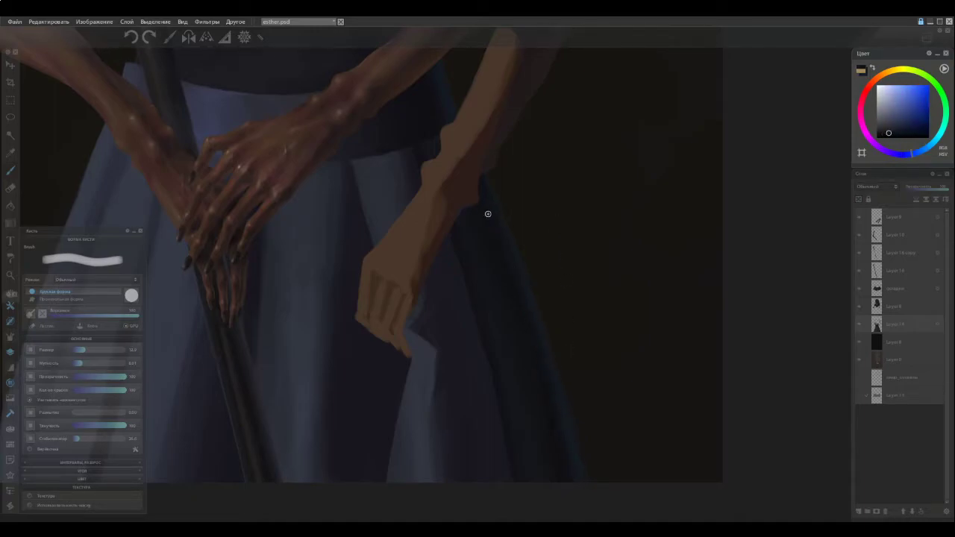
{"action": "left_click", "coordinate": [513, 283], "text": "alt"}
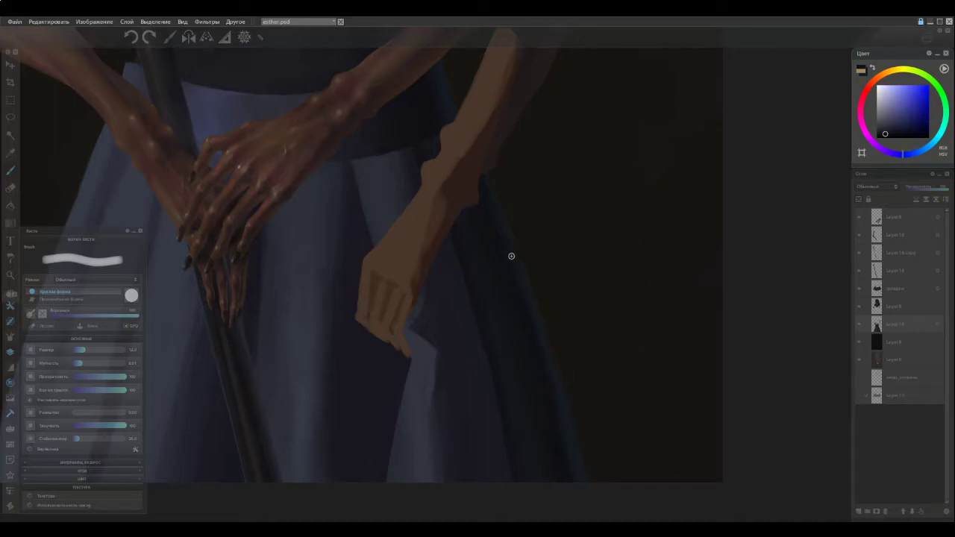
{"action": "left_click", "coordinate": [562, 434], "text": "alt"}
{"action": "left_click", "coordinate": [554, 415], "text": "alt"}
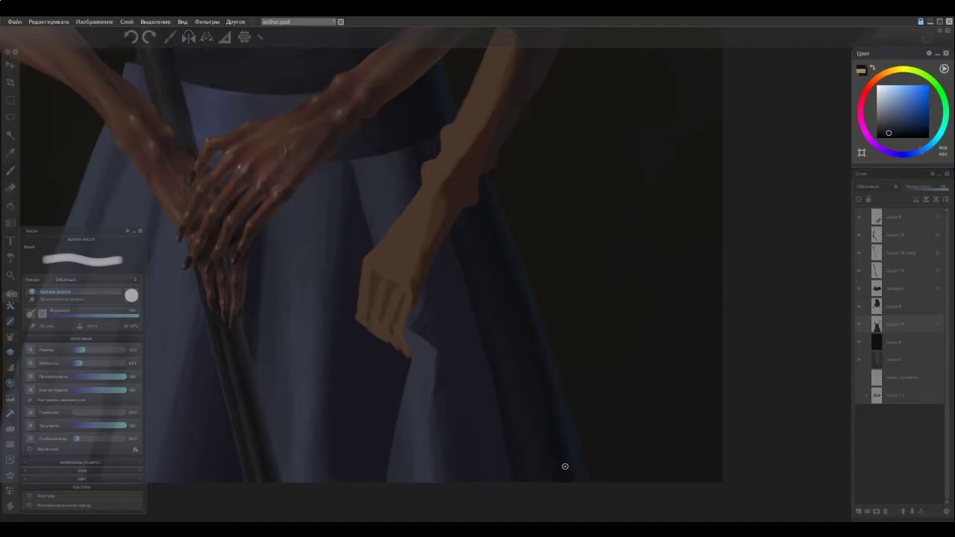
{"action": "left_click", "coordinate": [561, 453], "text": "alt"}
{"action": "left_click", "coordinate": [558, 399], "text": "alt"}
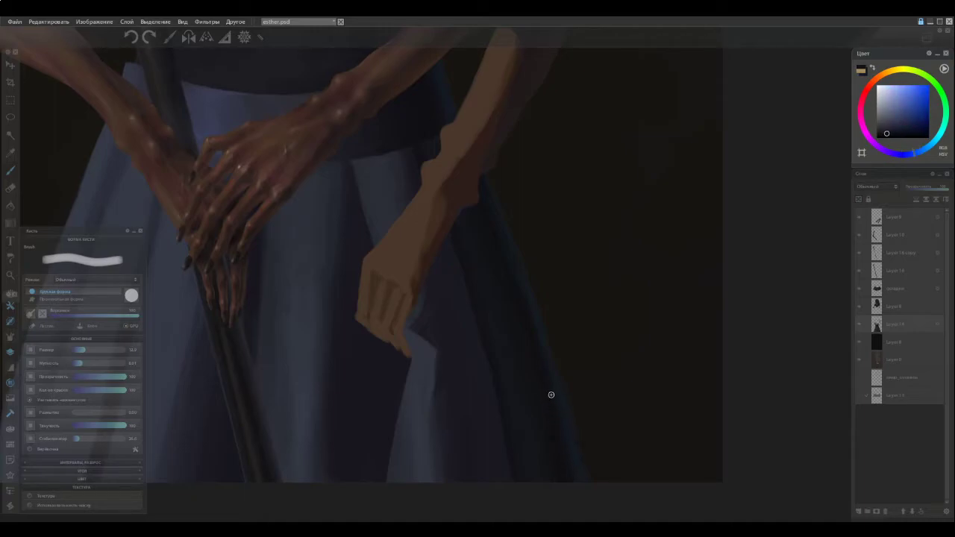
{"action": "left_click", "coordinate": [567, 433], "text": "alt"}
{"action": "left_click", "coordinate": [552, 371], "text": "alt"}
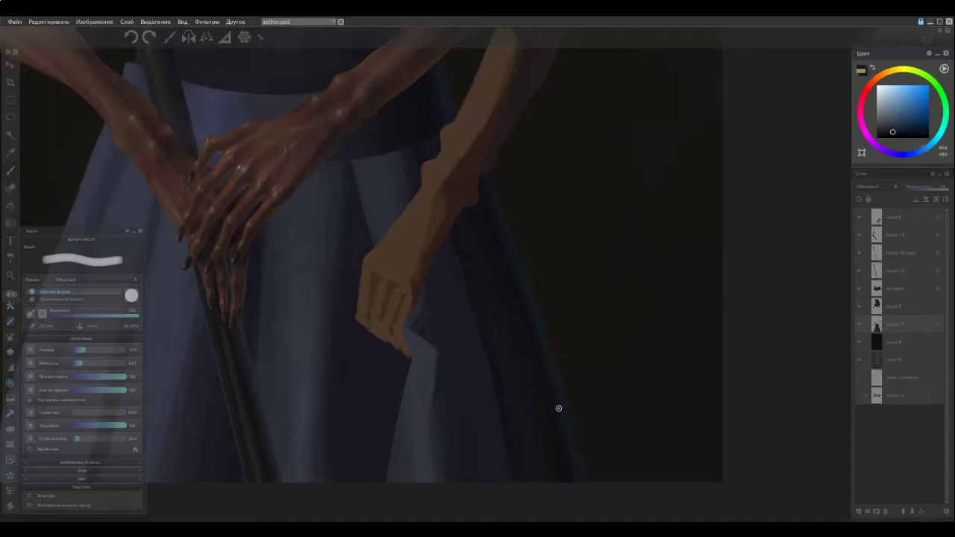
{"action": "left_click", "coordinate": [558, 438], "text": "alt"}
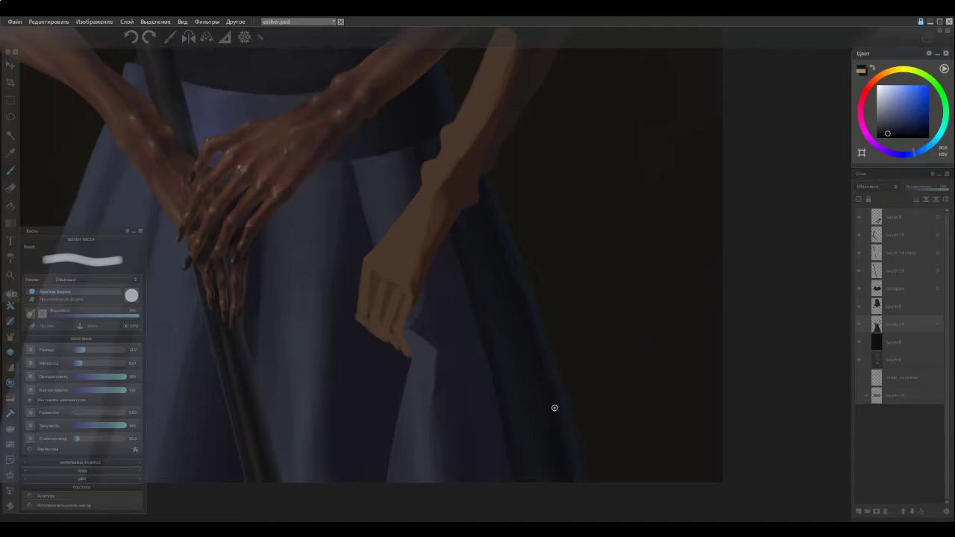
Smooth the upper part of the outermost skirt fold just below the wrist with dark blues sampled from the fold.
{"action": "left_click_drag", "start_coordinate": [502, 315], "coordinate": [543, 410]}
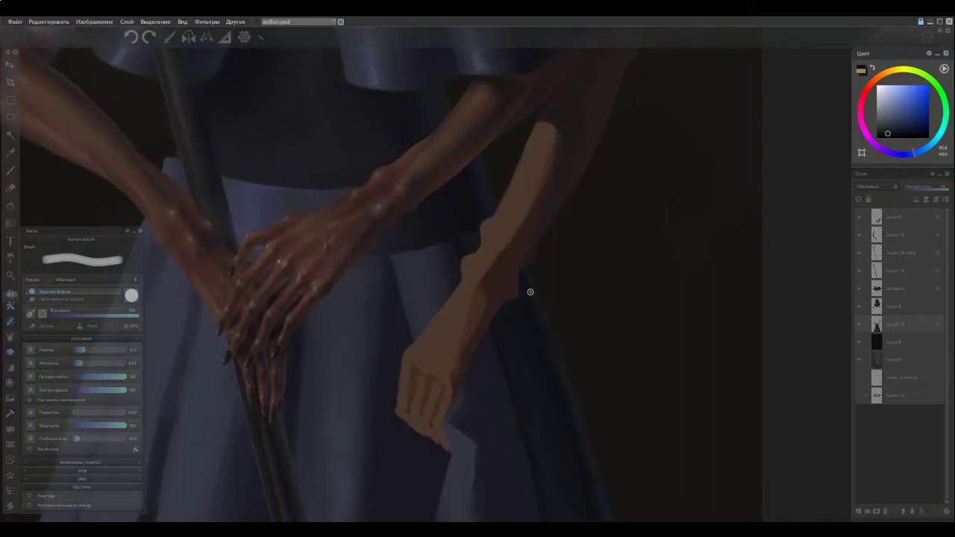
{"action": "left_click", "coordinate": [559, 385], "text": "alt"}
{"action": "left_click", "coordinate": [535, 319], "text": "alt"}
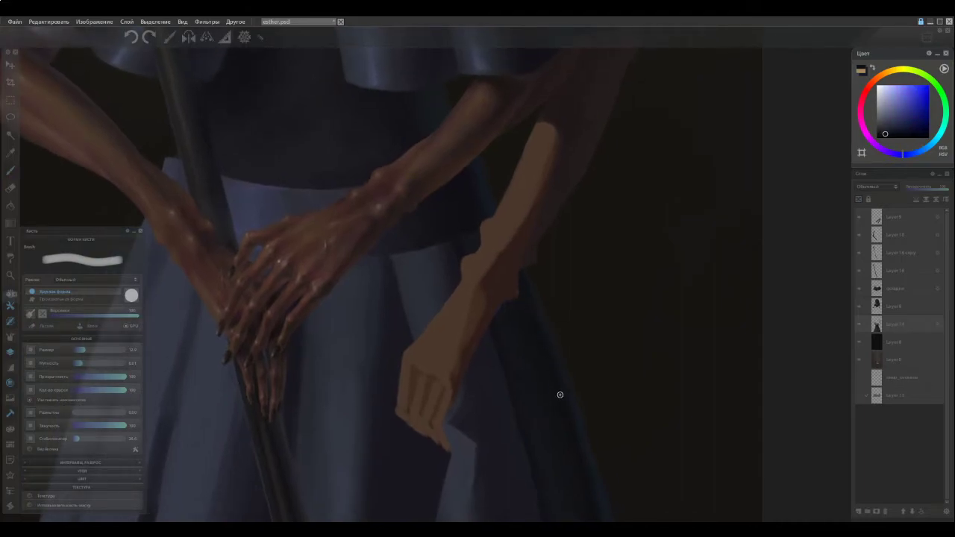
{"action": "left_click", "coordinate": [530, 314], "text": "alt"}
{"action": "left_click", "coordinate": [528, 346], "text": "alt"}
{"action": "left_click", "coordinate": [510, 329], "text": "alt"}
{"action": "left_click", "coordinate": [512, 341], "text": "alt"}
{"action": "left_click", "coordinate": [522, 370], "text": "alt"}
Blend the middle of the outermost skirt fold by repeatedly resampling its neighbouring dark blue tones.
{"action": "left_click", "coordinate": [533, 386], "text": "alt"}
{"action": "left_click", "coordinate": [541, 377], "text": "alt"}
{"action": "left_click", "coordinate": [543, 405], "text": "alt"}
{"action": "left_click", "coordinate": [537, 399], "text": "alt"}
{"action": "left_click", "coordinate": [529, 379], "text": "alt"}
{"action": "left_click", "coordinate": [536, 398], "text": "alt"}
{"action": "left_click", "coordinate": [557, 418], "text": "alt"}
{"action": "left_click_drag", "start_coordinate": [522, 439], "coordinate": [501, 315]}
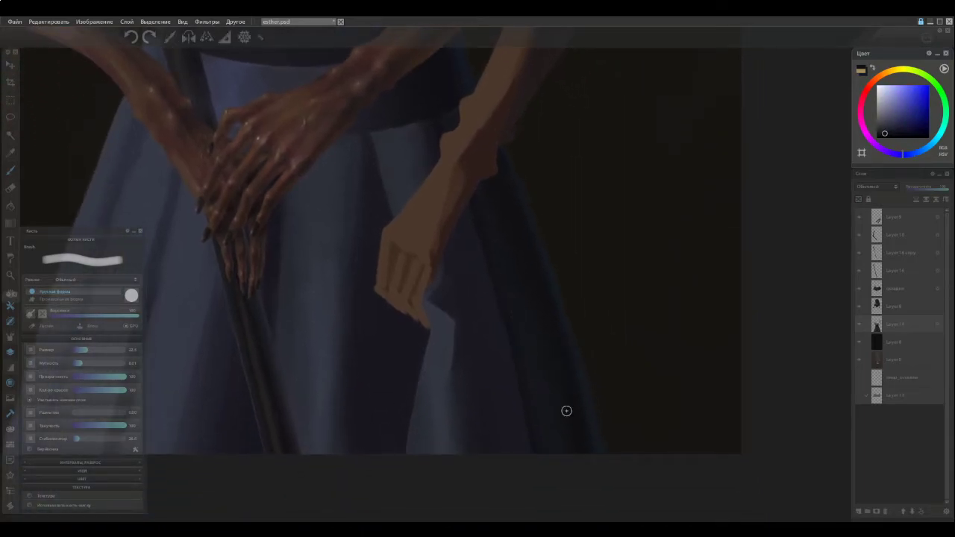
Paint broader dark blue strokes down the outermost skirt panel to the hem with a larger brush.
{"action": "left_click", "coordinate": [540, 333], "text": "alt"}
{"action": "left_click", "coordinate": [561, 333], "text": "alt"}
{"action": "left_click", "coordinate": [562, 382], "text": "alt"}
{"action": "left_click", "coordinate": [568, 433], "text": "alt"}
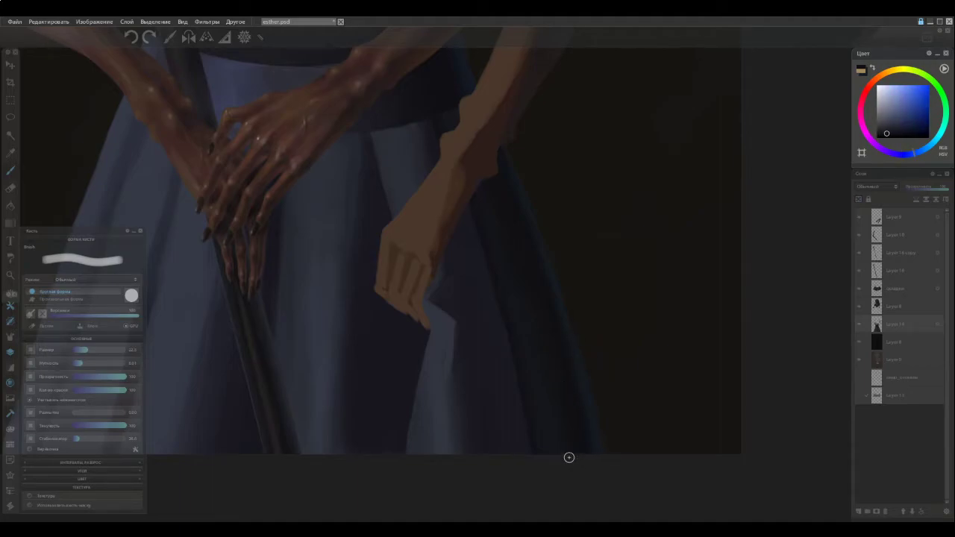
{"action": "left_click", "coordinate": [578, 416], "text": "alt"}
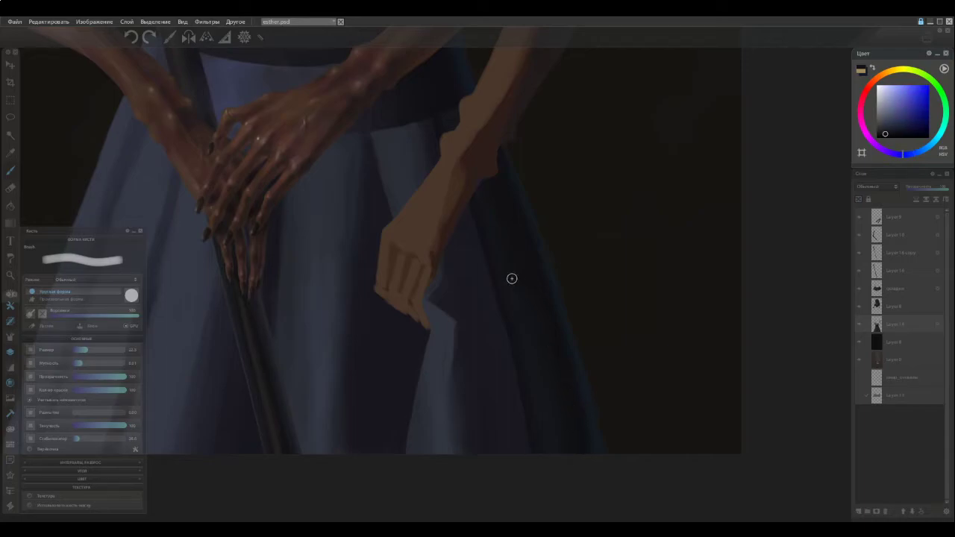
{"action": "scroll", "coordinate": [453, 267], "scroll_direction": "down", "scroll_amount": 3}
{"action": "left_click_drag", "start_coordinate": [439, 235], "coordinate": [504, 345]}
{"action": "scroll", "coordinate": [548, 405], "scroll_direction": "up", "scroll_amount": 3}
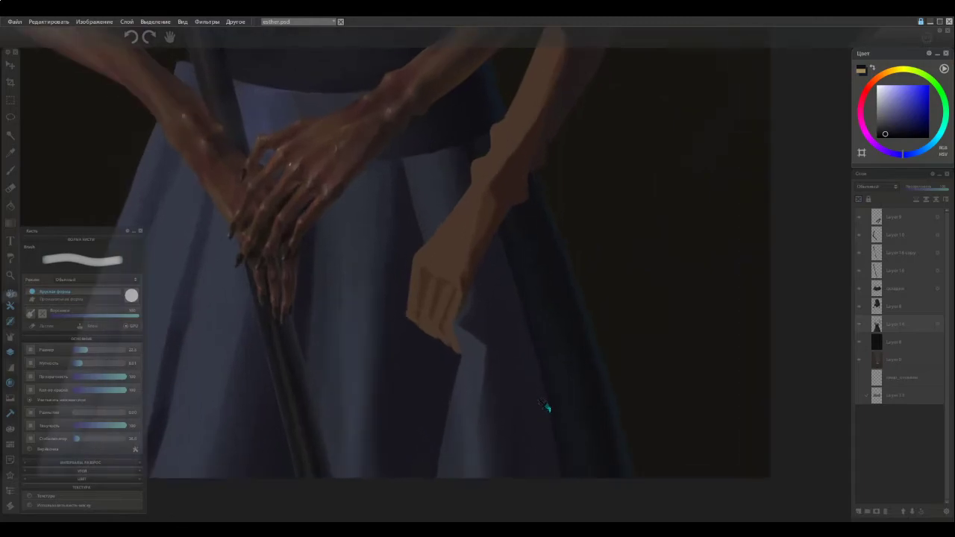
Even out the dark blue shading at the hem of the outermost skirt panel with tones sampled there.
{"action": "left_click", "coordinate": [569, 429], "text": "alt"}
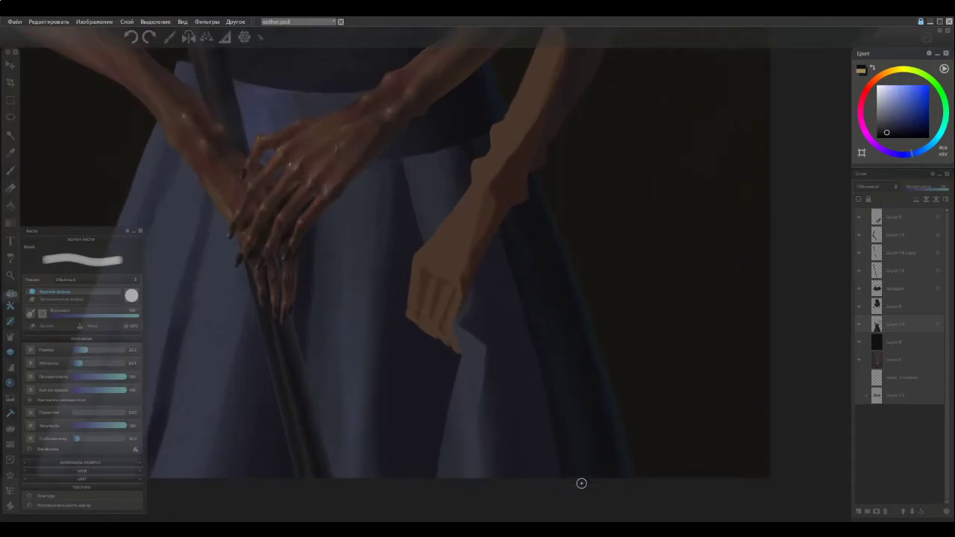
{"action": "left_click", "coordinate": [565, 439], "text": "alt"}
{"action": "left_click", "coordinate": [565, 442], "text": "alt"}
{"action": "left_click", "coordinate": [573, 443], "text": "alt"}
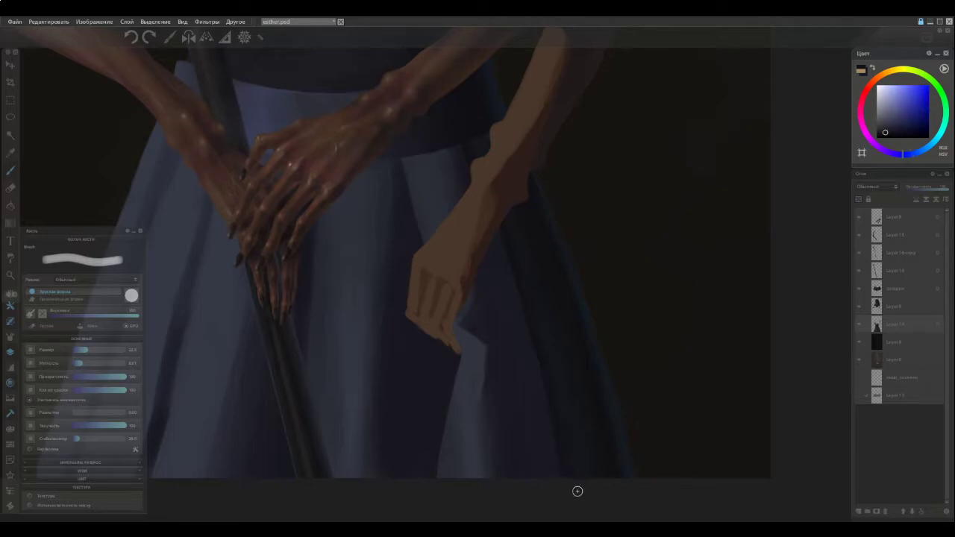
{"action": "left_click", "coordinate": [551, 395], "text": "alt"}
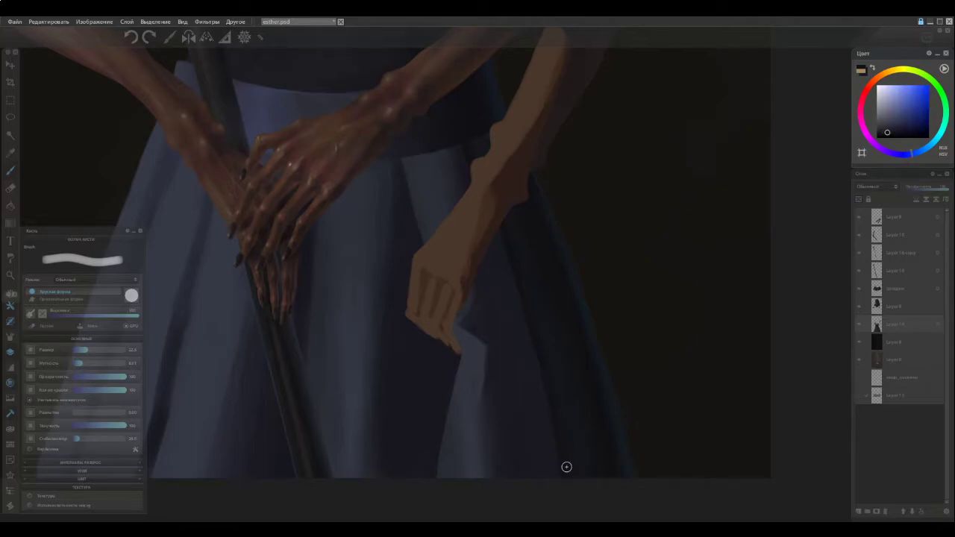
{"action": "left_click", "coordinate": [554, 411], "text": "alt"}
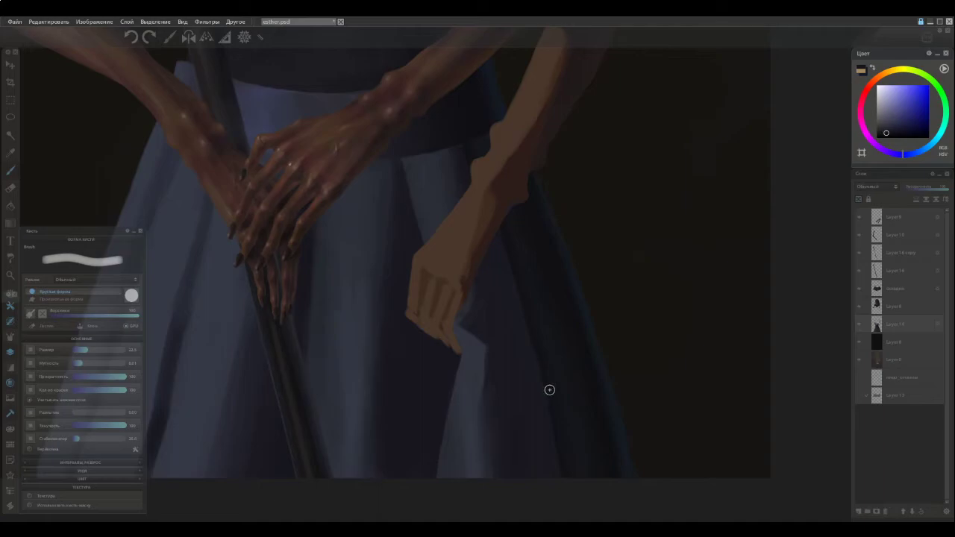
Soften the boundary between the violet-blue fold and the darker outermost panel with shades sampled on both sides.
{"action": "left_click", "coordinate": [550, 386], "text": "alt"}
{"action": "left_click", "coordinate": [561, 437], "text": "alt"}
{"action": "left_click", "coordinate": [567, 425], "text": "alt"}
{"action": "left_click", "coordinate": [553, 391], "text": "alt"}
{"action": "left_click", "coordinate": [547, 348], "text": "alt"}
{"action": "left_click", "coordinate": [542, 336], "text": "alt"}
{"action": "left_click", "coordinate": [555, 389], "text": "alt"}
{"action": "left_click", "coordinate": [555, 391], "text": "alt"}
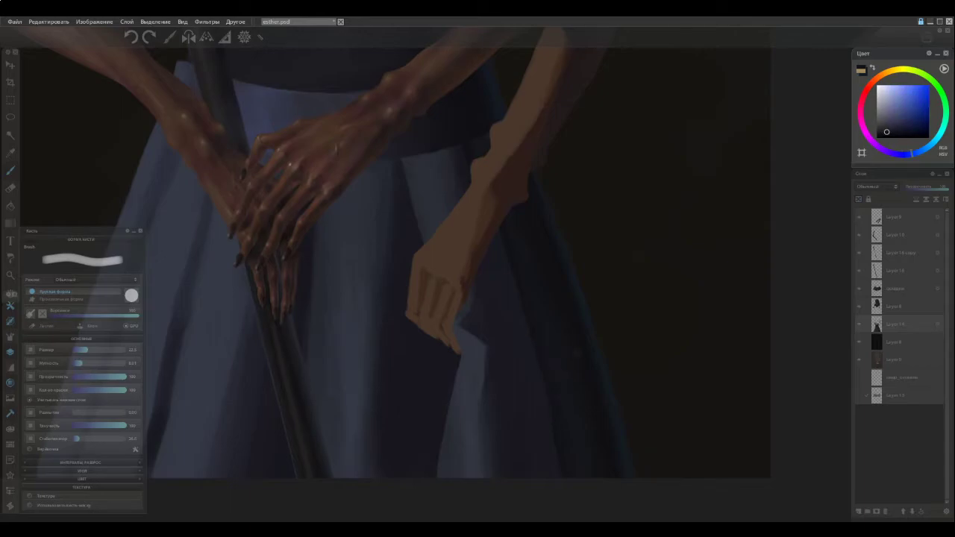
Deepen and smooth the lower fold boundary near the hem with dark blues sampled from the outermost panel.
{"action": "left_click", "coordinate": [573, 439], "text": "alt"}
{"action": "left_click", "coordinate": [570, 455], "text": "alt"}
{"action": "left_click", "coordinate": [561, 415], "text": "alt"}
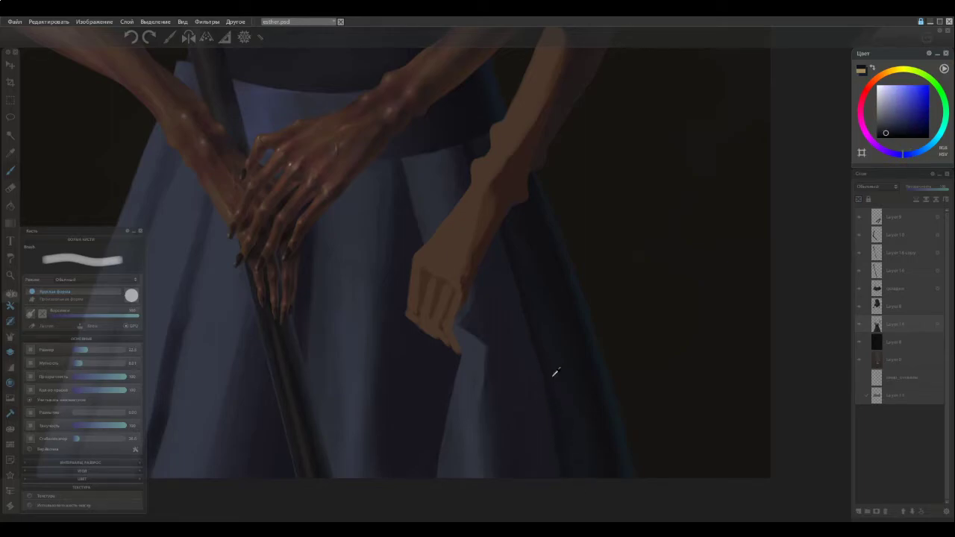
{"action": "left_click", "coordinate": [563, 415], "text": "alt"}
{"action": "scroll", "coordinate": [494, 277], "scroll_direction": "down", "scroll_amount": 6}
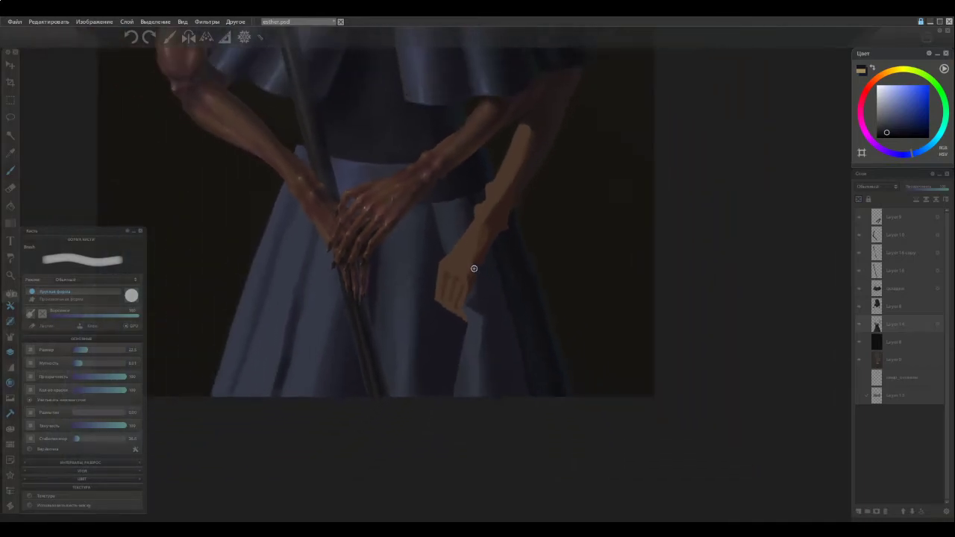
{"action": "left_click_drag", "start_coordinate": [459, 250], "coordinate": [493, 300]}
{"action": "scroll", "coordinate": [571, 463], "scroll_direction": "up", "scroll_amount": 3}
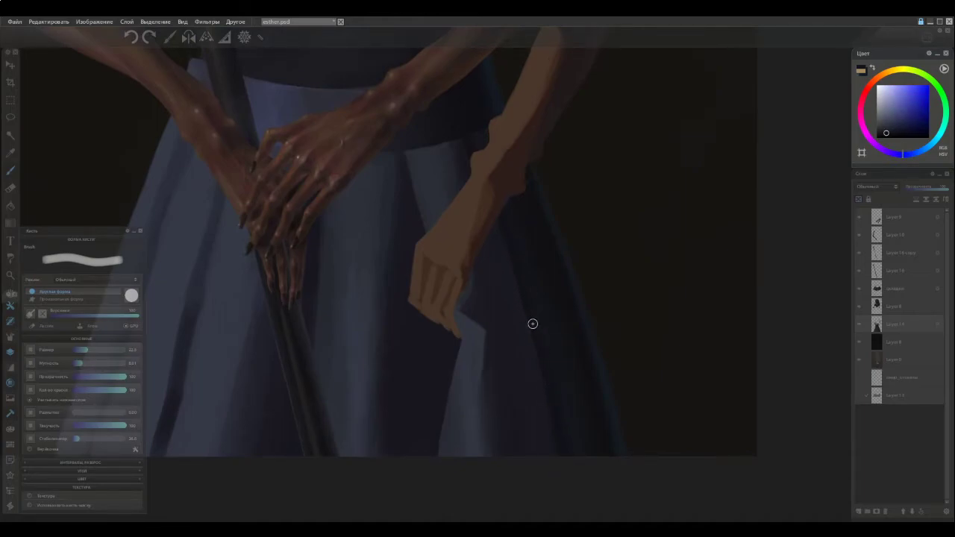
{"action": "left_click", "coordinate": [555, 391], "text": "alt"}
{"action": "left_click", "coordinate": [570, 416], "text": "alt"}
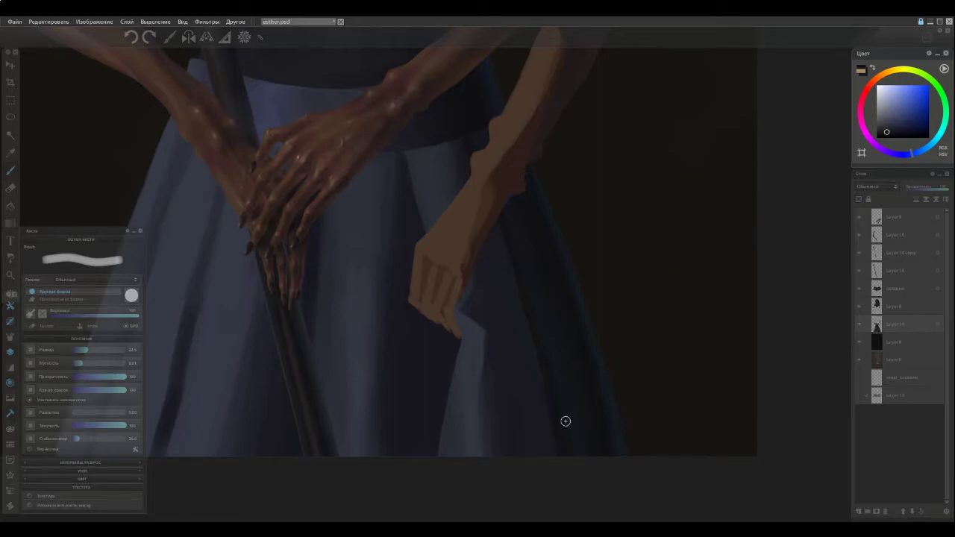
{"action": "left_click", "coordinate": [562, 392], "text": "alt"}
Sample a dark violet from the cape and paint curved creases beside the simplified fist, continuing down the outer skirt fold.
{"action": "key", "text": "space"}
{"action": "left_click_drag", "start_coordinate": [482, 217], "coordinate": [558, 478]}
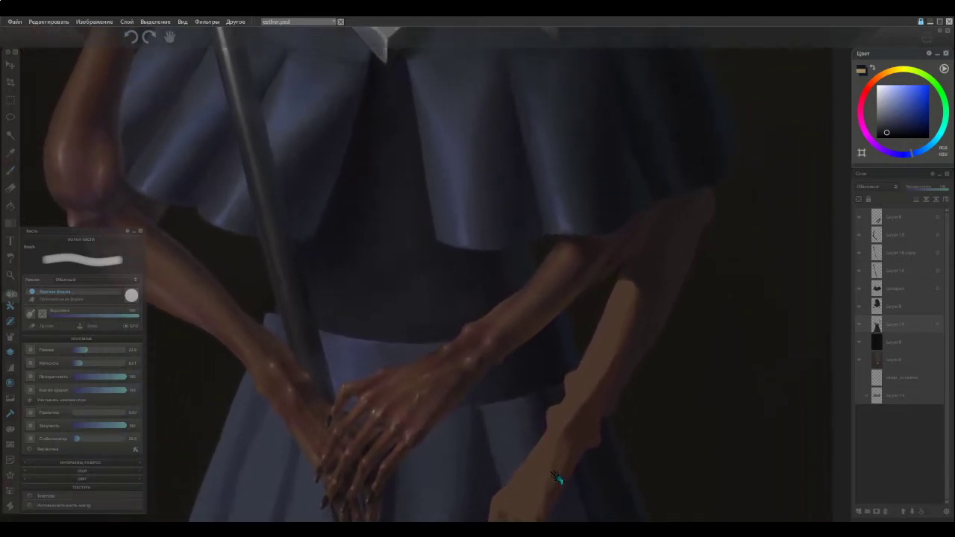
{"action": "mouse_move", "coordinate": [527, 407]}
{"action": "left_mouse_down"}
{"action": "mouse_move", "coordinate": [524, 418]}
{"action": "mouse_move", "coordinate": [518, 273]}
{"action": "left_mouse_up"}
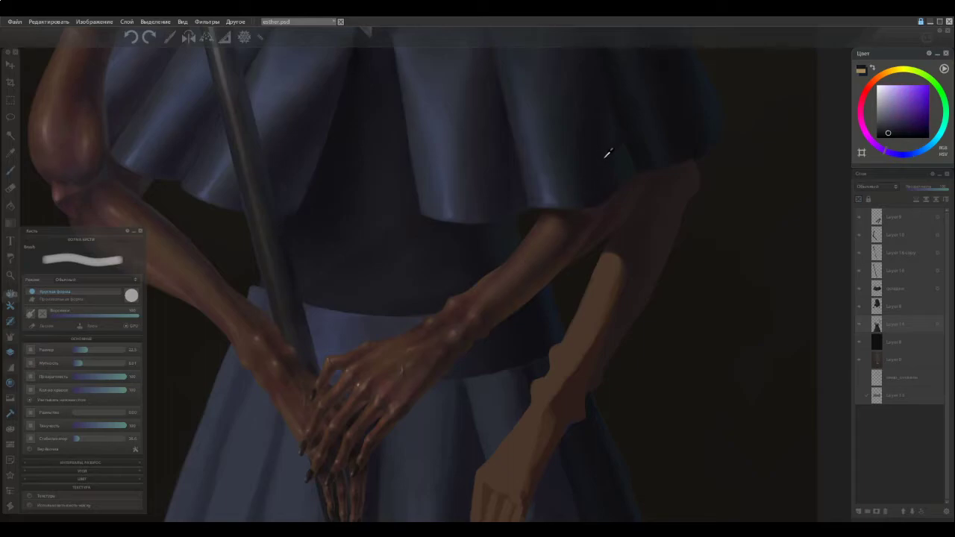
{"action": "mouse_move", "coordinate": [559, 415]}
{"action": "left_mouse_down"}
{"action": "mouse_move", "coordinate": [559, 264]}
{"action": "mouse_move", "coordinate": [575, 162]}
{"action": "mouse_move", "coordinate": [574, 204]}
{"action": "left_mouse_up"}
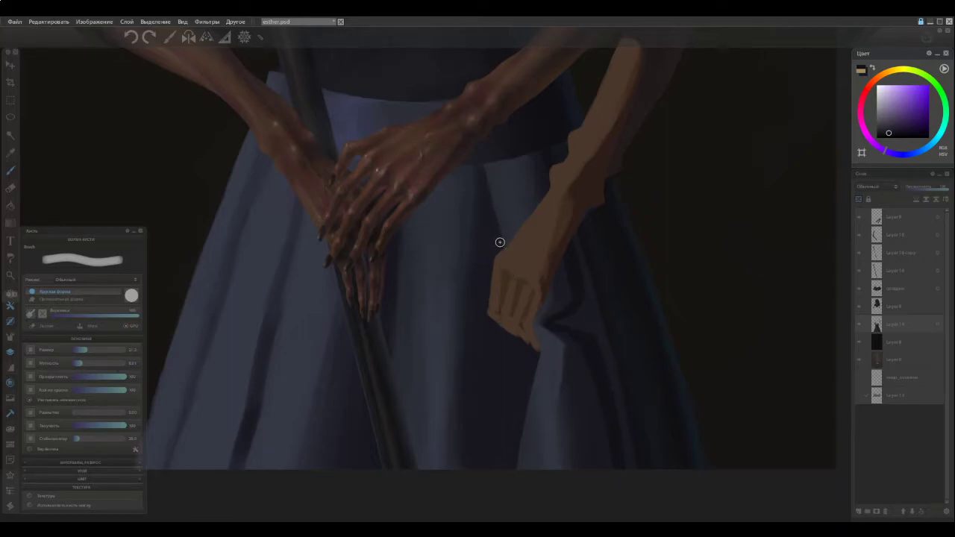
{"action": "left_click", "coordinate": [597, 297], "text": "alt"}
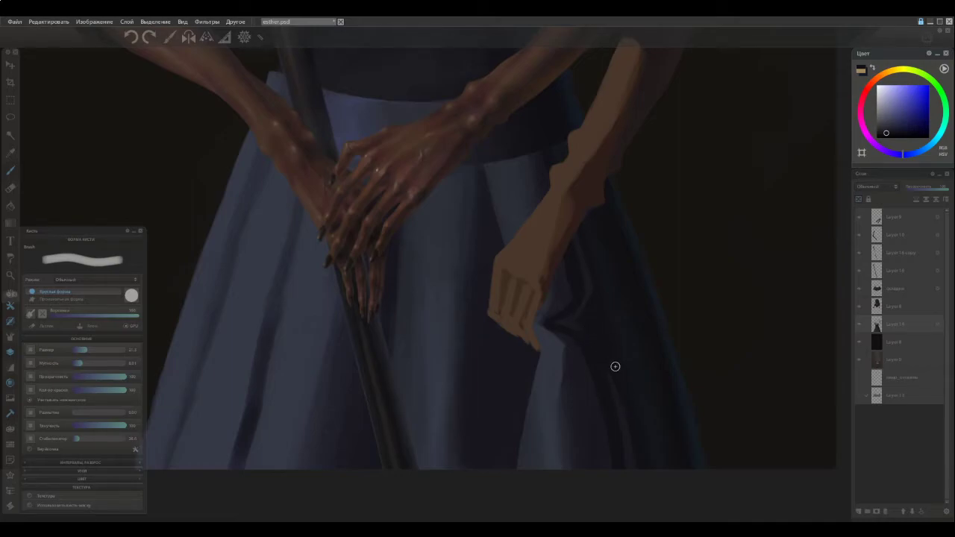
{"action": "left_click", "coordinate": [570, 321], "text": "alt"}
{"action": "left_click", "coordinate": [599, 359], "text": "alt"}
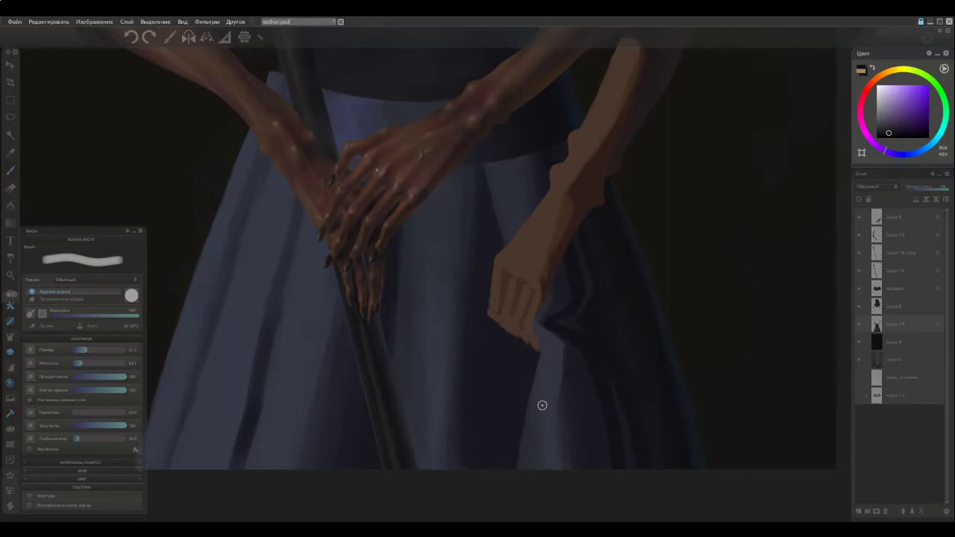
Refine the narrow crease running from the fist to the hem with a smaller brush, alternating sampled violet and dark blue.
{"action": "scroll", "coordinate": [522, 400], "scroll_direction": "down", "scroll_amount": 3}
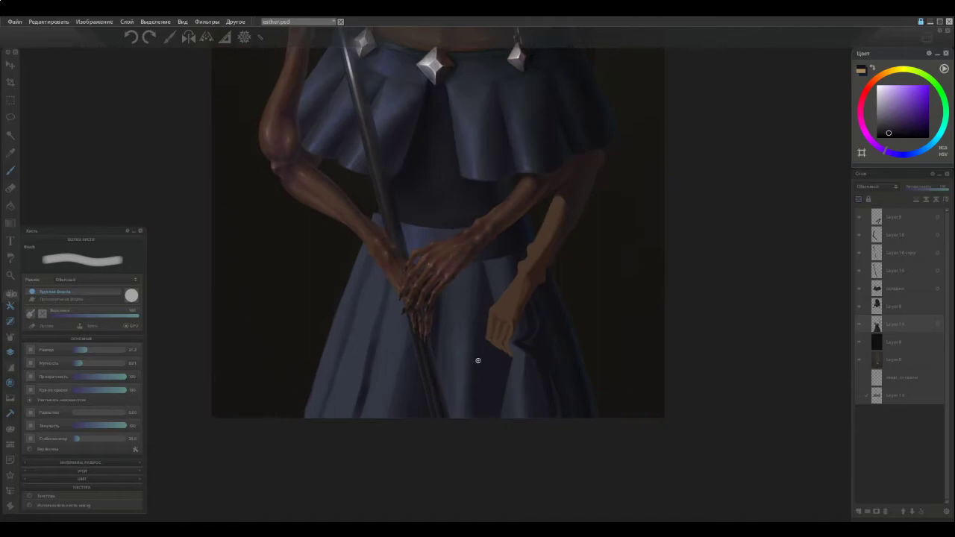
{"action": "scroll", "coordinate": [527, 287], "scroll_direction": "up", "scroll_amount": 2}
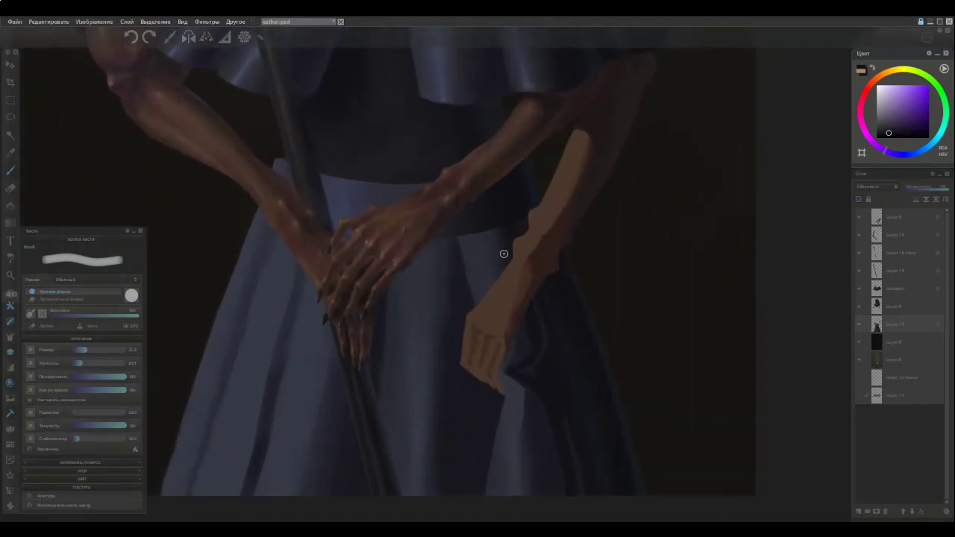
{"action": "mouse_move", "coordinate": [471, 194]}
{"action": "left_mouse_down"}
{"action": "mouse_move", "coordinate": [465, 175]}
{"action": "mouse_move", "coordinate": [500, 362]}
{"action": "mouse_move", "coordinate": [492, 394]}
{"action": "mouse_move", "coordinate": [497, 266]}
{"action": "mouse_move", "coordinate": [486, 153]}
{"action": "left_mouse_up"}
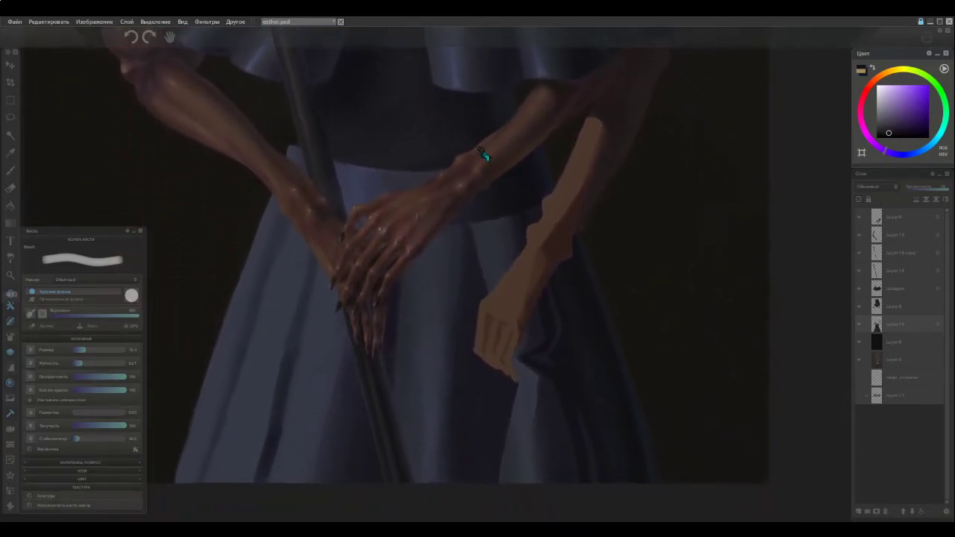
{"action": "left_click", "coordinate": [581, 425], "text": "ctrl"}
{"action": "left_click", "coordinate": [573, 405], "text": "ctrl"}
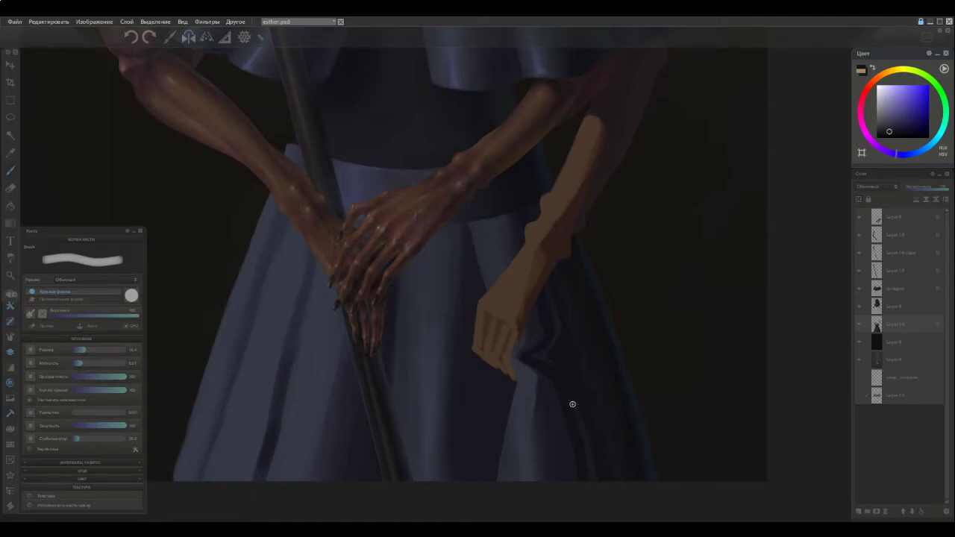
{"action": "left_click", "coordinate": [573, 411], "text": "ctrl"}
{"action": "left_click", "coordinate": [572, 395], "text": "alt"}
{"action": "left_click", "coordinate": [568, 397], "text": "alt"}
{"action": "left_click", "coordinate": [574, 460], "text": "ctrl"}
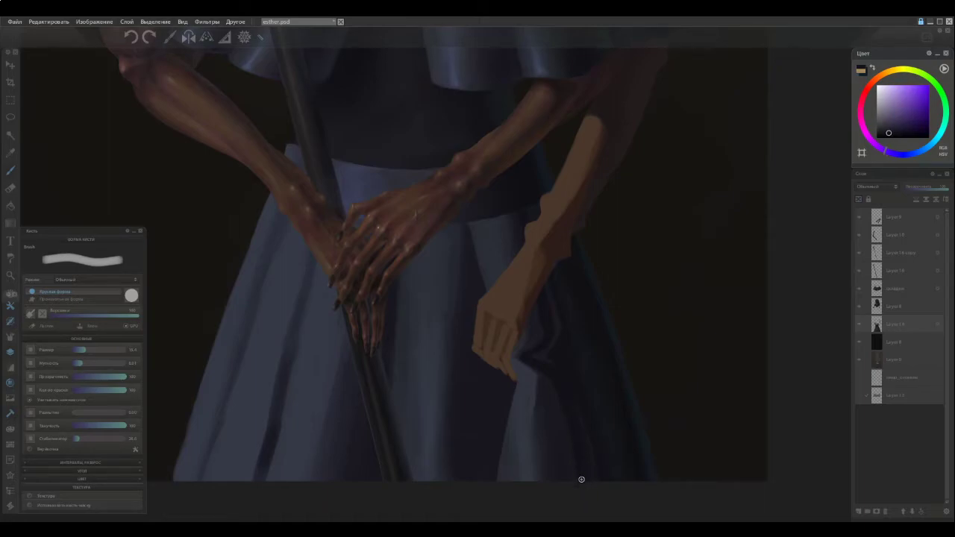
{"action": "left_click", "coordinate": [581, 446], "text": "ctrl"}
{"action": "left_click", "coordinate": [583, 442], "text": "ctrl"}
{"action": "left_click_drag", "start_coordinate": [497, 207], "coordinate": [499, 416]}
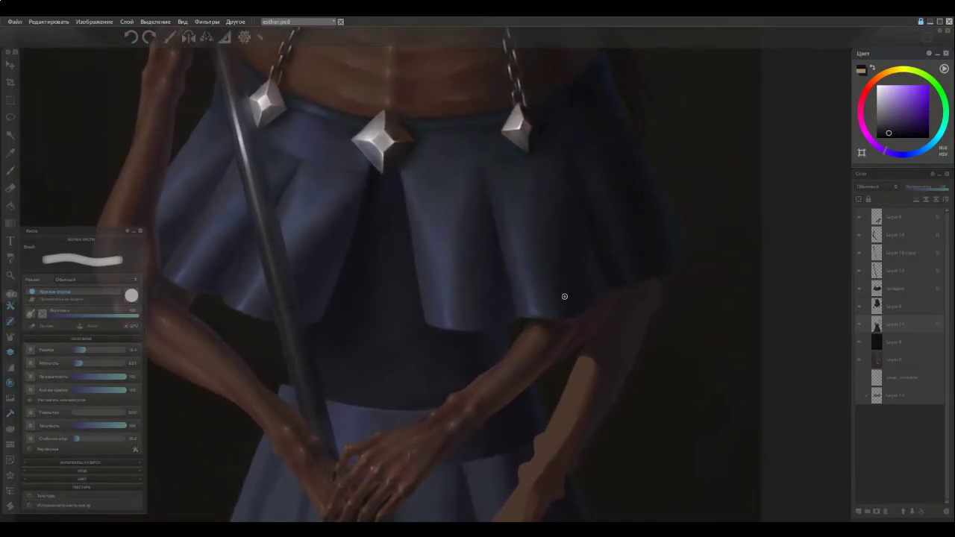
Refine the blue reflected light along the outermost skirt edge toward the hem with sampled dark blues.
{"action": "left_click", "coordinate": [602, 267], "text": "ctrl"}
{"action": "left_click_drag", "start_coordinate": [529, 443], "coordinate": [514, 186]}
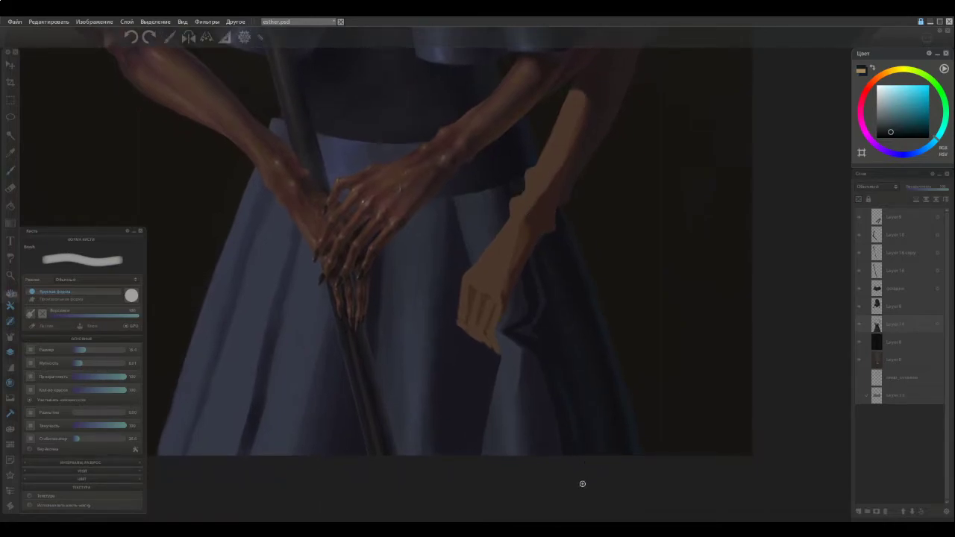
{"action": "left_click", "coordinate": [622, 430], "text": "ctrl"}
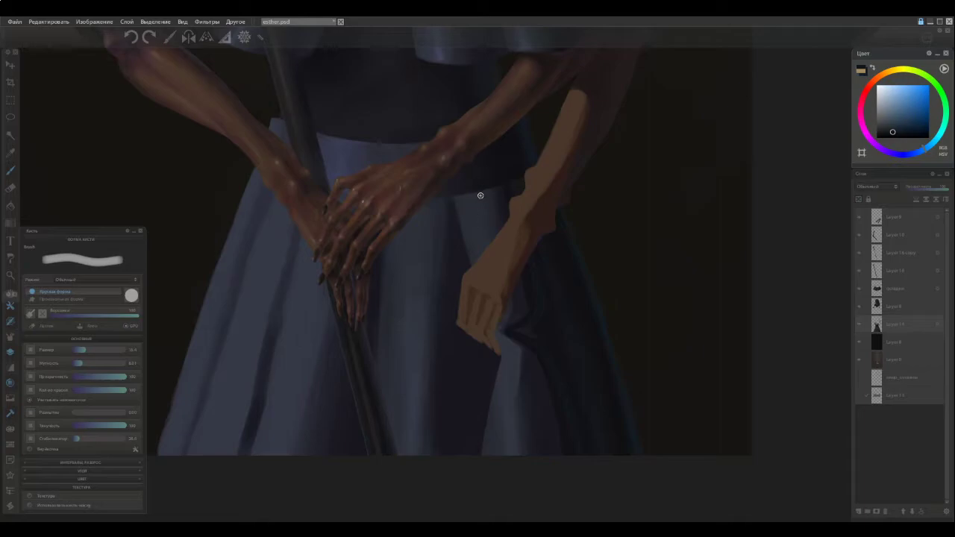
Touch up the dark crease just beneath the simplified fist, alternating sampled violet and dark blue.
{"action": "left_click", "coordinate": [490, 354], "text": "alt"}
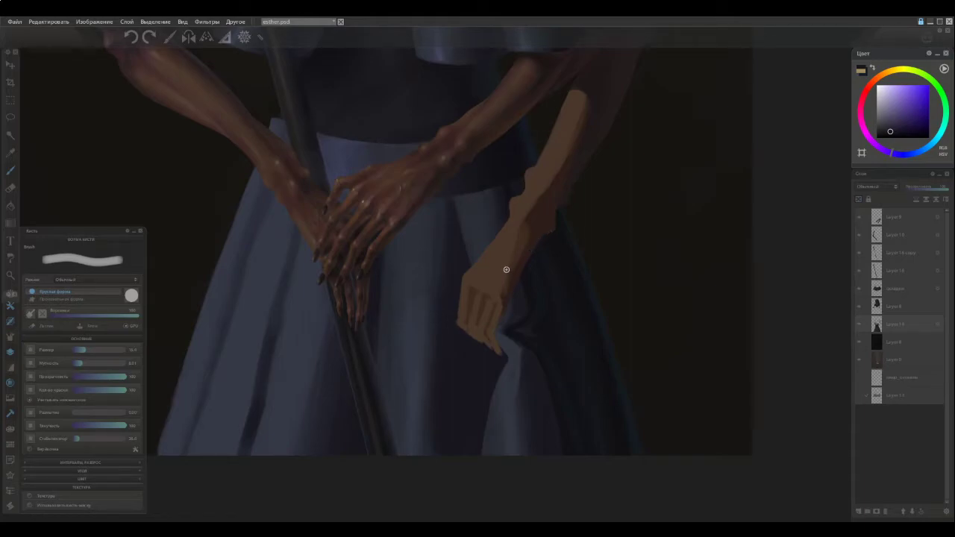
{"action": "left_click", "coordinate": [530, 295], "text": "alt"}
{"action": "mouse_move", "coordinate": [510, 322]}
{"action": "left_mouse_down"}
{"action": "mouse_move", "coordinate": [520, 309]}
{"action": "mouse_move", "coordinate": [506, 316]}
{"action": "left_mouse_up"}
Extend the blue skirt panel beside the fist down to the knuckles with a mid blue sampled from it, redoing the last stroke.
{"action": "left_click", "coordinate": [477, 244], "text": "ctrl"}
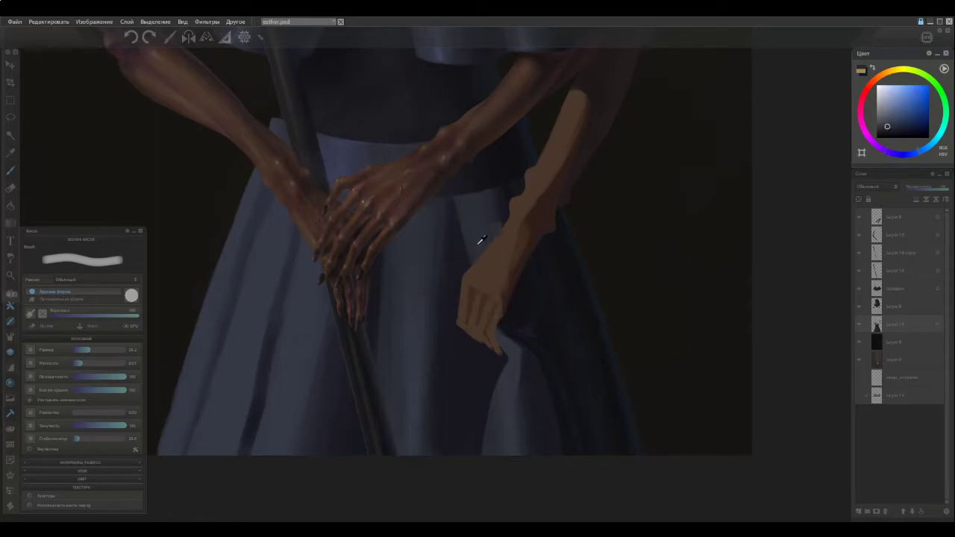
{"action": "left_click_drag", "start_coordinate": [467, 220], "coordinate": [458, 293]}
{"action": "left_click_drag", "start_coordinate": [467, 204], "coordinate": [454, 301]}
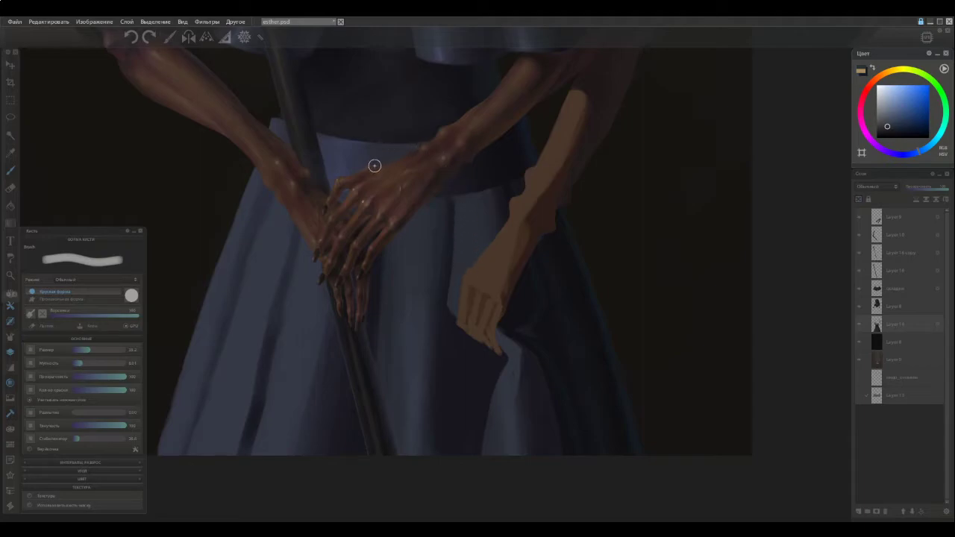
{"action": "key", "text": "ctrl+z"}
{"action": "left_click_drag", "start_coordinate": [463, 266], "coordinate": [457, 326]}
Round off and blend the panel's lower tip at the knuckles with violet and blue shades sampled around it.
{"action": "left_click", "coordinate": [479, 317], "text": "alt"}
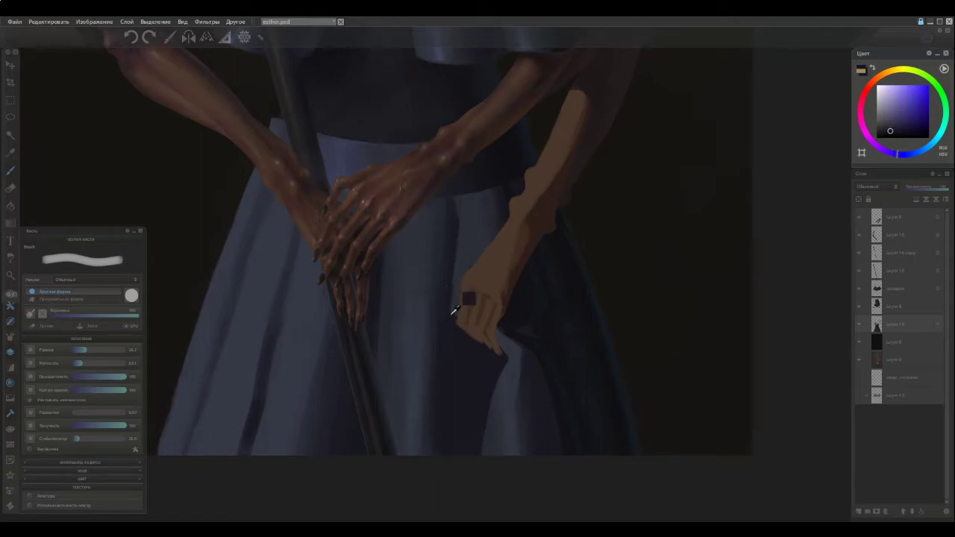
{"action": "left_click", "coordinate": [449, 294], "text": "alt"}
{"action": "left_click", "coordinate": [469, 263], "text": "alt"}
{"action": "left_click", "coordinate": [451, 285], "text": "alt"}
{"action": "scroll", "coordinate": [472, 366], "scroll_direction": "down", "scroll_amount": 2}
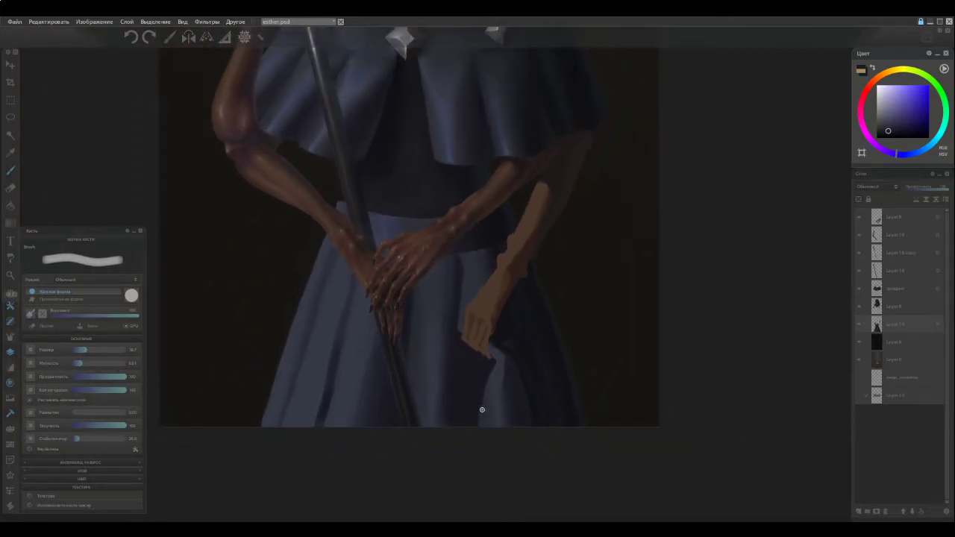
{"action": "scroll", "coordinate": [468, 394], "scroll_direction": "up", "scroll_amount": 1}
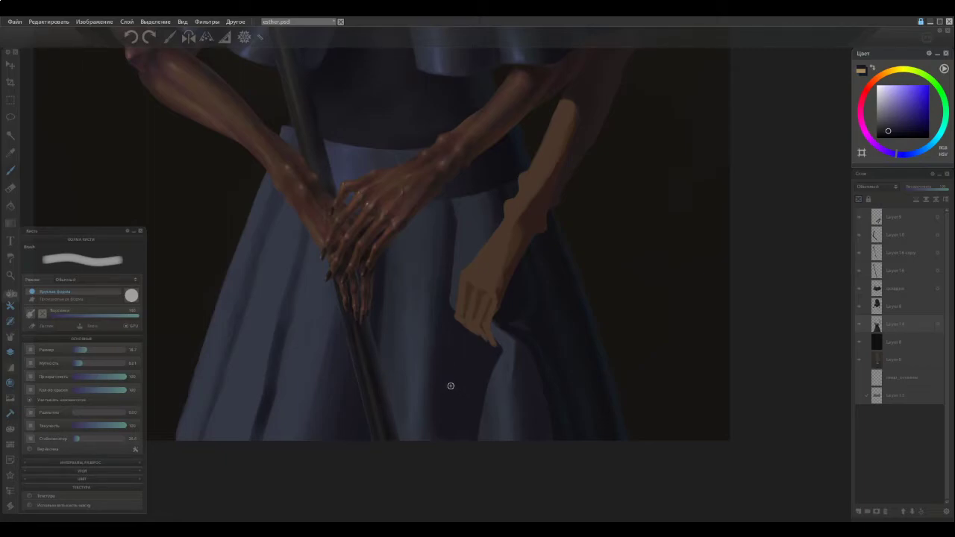
{"action": "scroll", "coordinate": [451, 386], "scroll_direction": "up", "scroll_amount": 1}
Smooth the crest of the fold below the fist with blue shades sampled along its light and shaded sides.
{"action": "left_click", "coordinate": [516, 307], "text": "alt"}
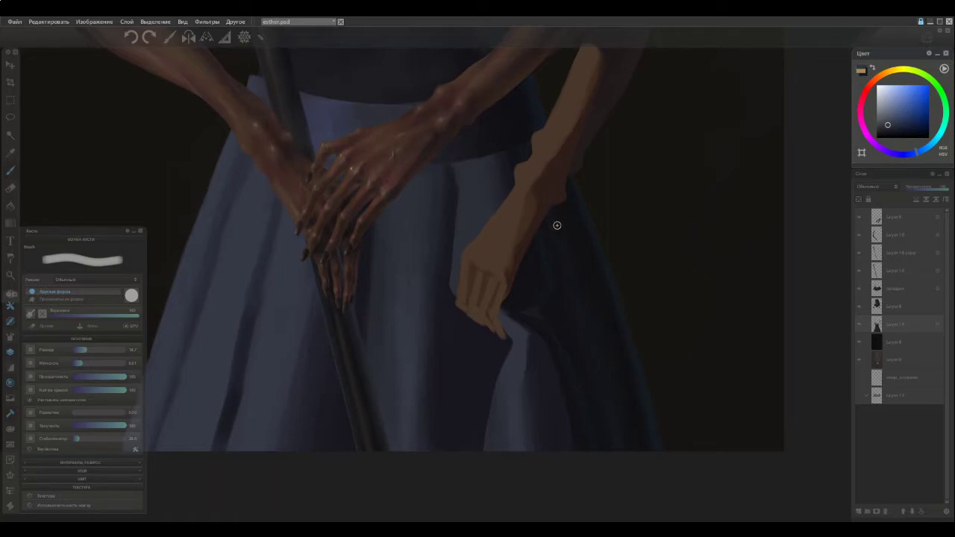
{"action": "left_click", "coordinate": [531, 339], "text": "alt"}
{"action": "left_click", "coordinate": [520, 328], "text": "alt"}
{"action": "left_click_drag", "start_coordinate": [519, 326], "coordinate": [523, 351]}
{"action": "left_click", "coordinate": [527, 354], "text": "alt"}
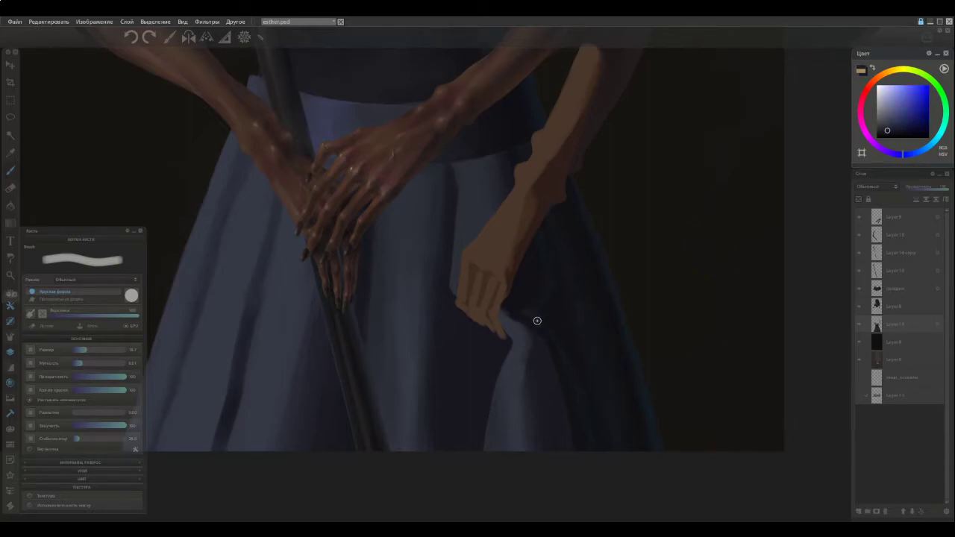
{"action": "left_click", "coordinate": [528, 360], "text": "alt"}
{"action": "left_click", "coordinate": [526, 364], "text": "alt"}
{"action": "left_click", "coordinate": [521, 390], "text": "alt"}
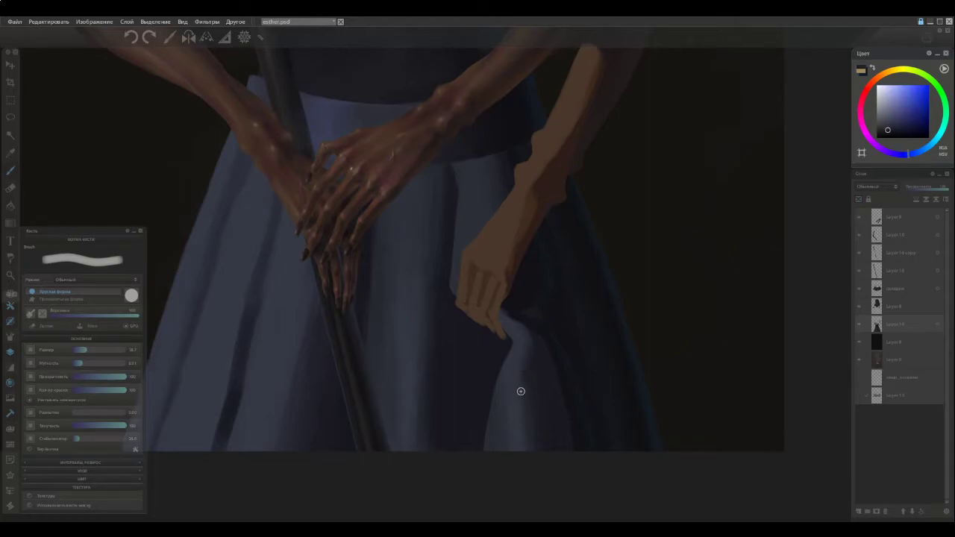
Shape a small crease below the fold's crest with a smaller brush and sampled dark blues.
{"action": "mouse_move", "coordinate": [451, 229]}
{"action": "left_mouse_down"}
{"action": "mouse_move", "coordinate": [485, 390]}
{"action": "mouse_move", "coordinate": [468, 498]}
{"action": "mouse_move", "coordinate": [503, 398]}
{"action": "mouse_move", "coordinate": [526, 199]}
{"action": "left_mouse_up"}
{"action": "left_click", "coordinate": [537, 151], "text": "alt"}
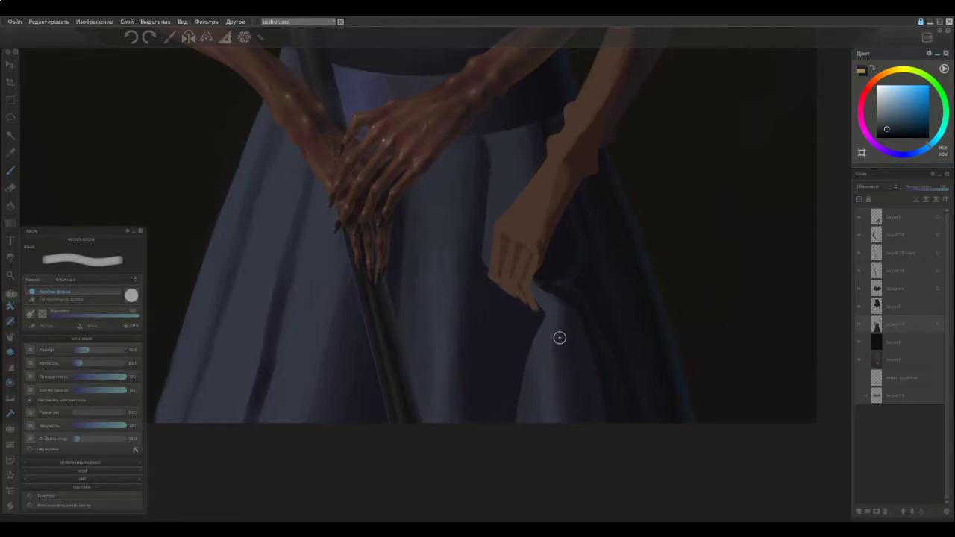
{"action": "key", "text": "["}
{"action": "left_click", "coordinate": [588, 320], "text": "alt"}
{"action": "left_click", "coordinate": [593, 333], "text": "alt"}
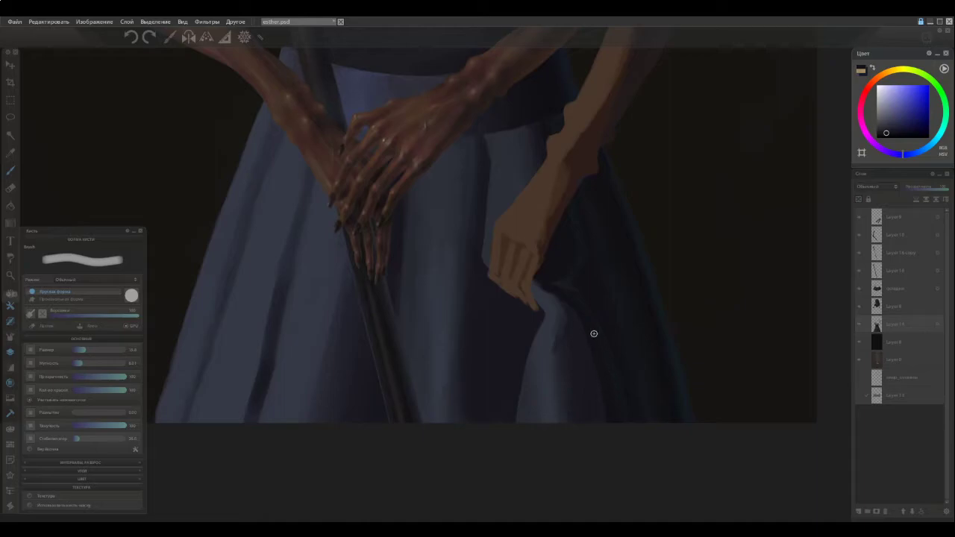
Darken the fold's outer boundary and paint over the crease highlight beside the fist with sampled dark violet and blue.
{"action": "left_click", "coordinate": [612, 382], "text": "ctrl"}
{"action": "left_click", "coordinate": [614, 390], "text": "ctrl"}
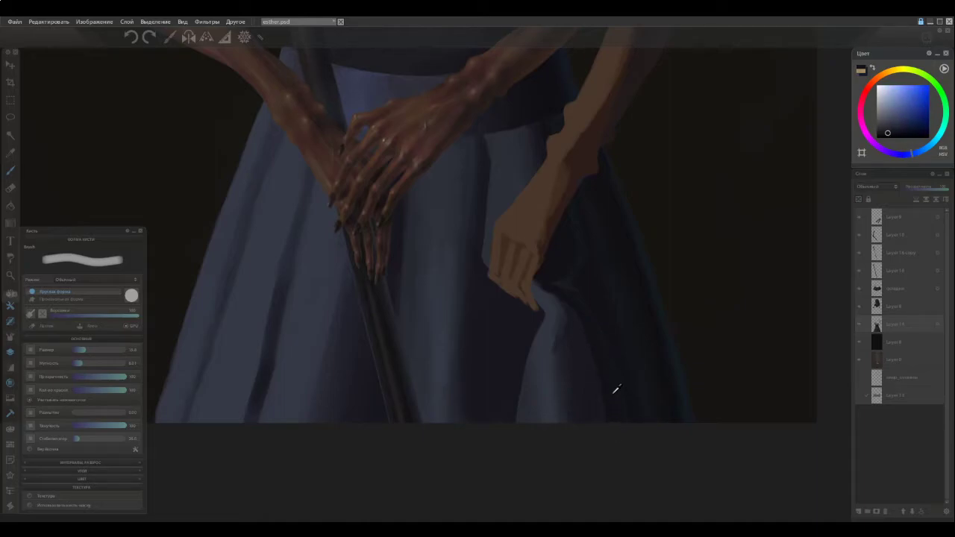
{"action": "left_click", "coordinate": [592, 328], "text": "ctrl"}
{"action": "left_click", "coordinate": [591, 311], "text": "ctrl"}
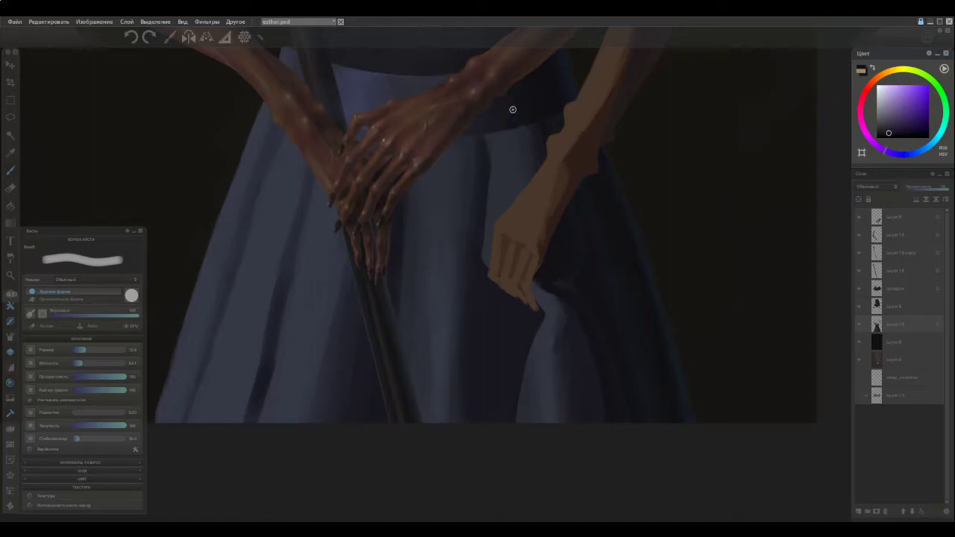
{"action": "key", "text": "bracketright"}
{"action": "left_click", "coordinate": [591, 271], "text": "alt"}
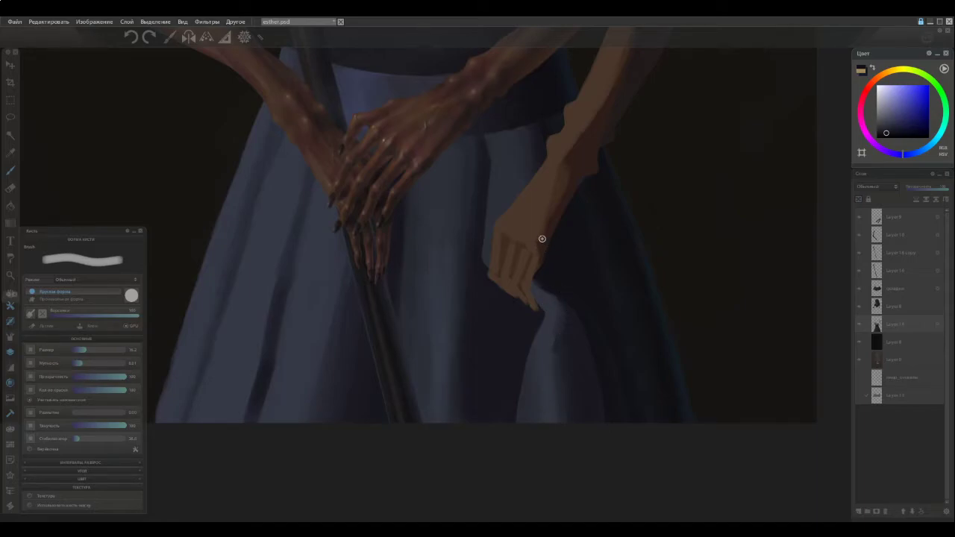
Blend the light-to-shadow transition on the upper part of the fold by repeatedly sampling neighbouring blues.
{"action": "left_click", "coordinate": [551, 343], "text": "alt"}
{"action": "left_click", "coordinate": [555, 337], "text": "alt"}
{"action": "left_click", "coordinate": [559, 359], "text": "alt"}
{"action": "left_click", "coordinate": [550, 322], "text": "alt"}
{"action": "left_click", "coordinate": [556, 329], "text": "alt"}
{"action": "left_click", "coordinate": [555, 360], "text": "alt"}
{"action": "left_click", "coordinate": [561, 360], "text": "alt"}
{"action": "left_click", "coordinate": [558, 333], "text": "alt"}
{"action": "left_click", "coordinate": [553, 333], "text": "alt"}
{"action": "left_click", "coordinate": [552, 314], "text": "alt"}
{"action": "left_click", "coordinate": [547, 316], "text": "alt"}
{"action": "left_click", "coordinate": [550, 347], "text": "alt"}
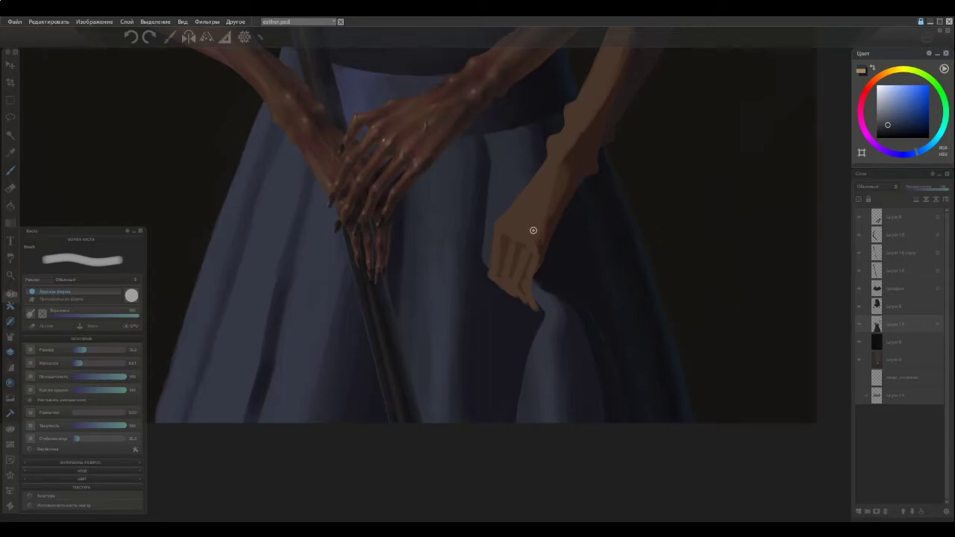
Rework the narrow start of the fold beside the fingertip with sampled blue and dark violet.
{"action": "left_click", "coordinate": [547, 283], "text": "alt"}
{"action": "left_click", "coordinate": [535, 290], "text": "alt"}
{"action": "scroll", "coordinate": [529, 275], "scroll_direction": "up", "scroll_amount": 3}
{"action": "left_click", "coordinate": [533, 283], "text": "alt"}
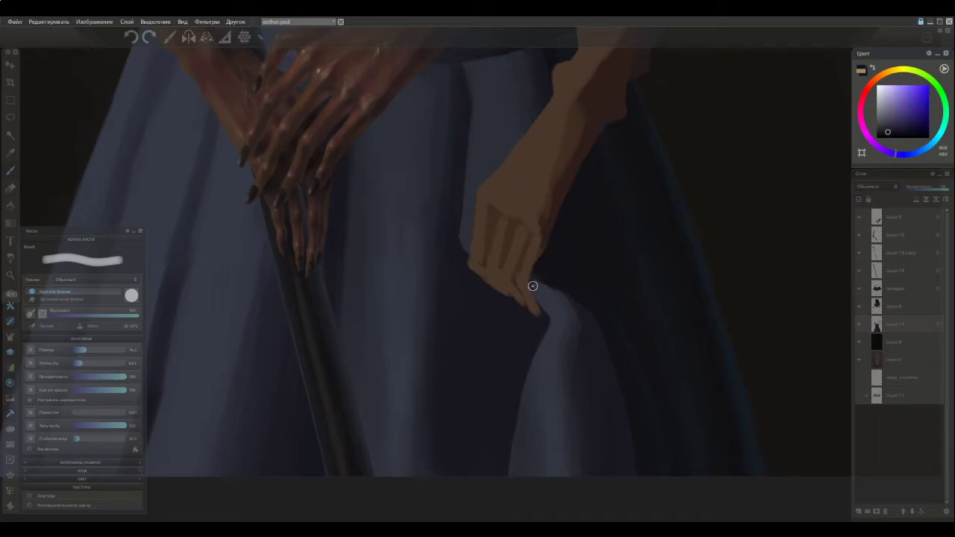
{"action": "left_click", "coordinate": [531, 282], "text": "alt"}
{"action": "left_click_drag", "start_coordinate": [531, 281], "coordinate": [537, 283]}
{"action": "left_click", "coordinate": [552, 292], "text": "alt"}
{"action": "left_click", "coordinate": [539, 288], "text": "alt"}
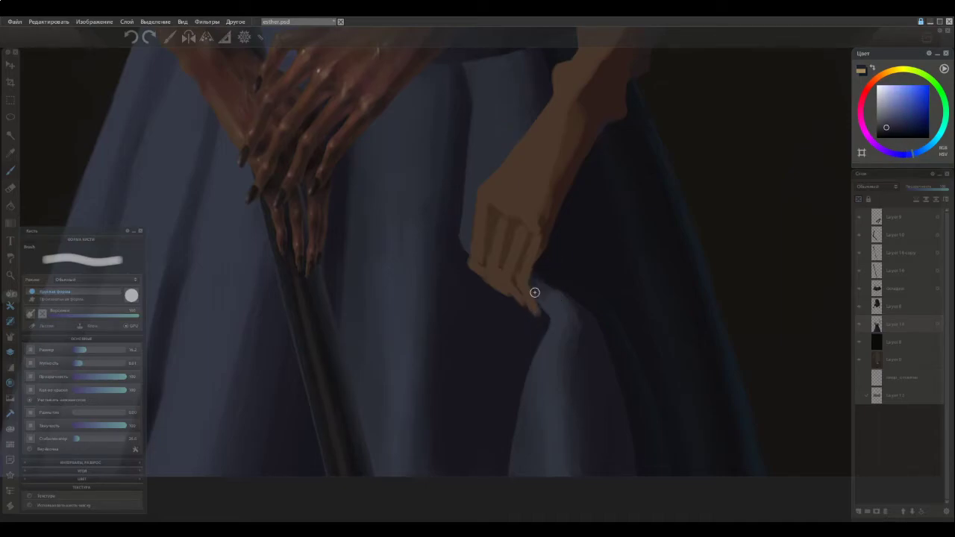
Soften the fold's tip between the fingers and the dark skirt area with shades sampled on both sides.
{"action": "left_click", "coordinate": [532, 301], "text": "alt"}
{"action": "left_click", "coordinate": [559, 274], "text": "alt"}
{"action": "left_click", "coordinate": [536, 292], "text": "alt"}
{"action": "left_click", "coordinate": [552, 289], "text": "alt"}
{"action": "left_click", "coordinate": [530, 281], "text": "alt"}
{"action": "left_click", "coordinate": [546, 294], "text": "alt"}
{"action": "left_click", "coordinate": [543, 281], "text": "alt"}
{"action": "scroll", "coordinate": [515, 335], "scroll_direction": "down", "scroll_amount": 2}
{"action": "scroll", "coordinate": [517, 352], "scroll_direction": "down", "scroll_amount": 1}
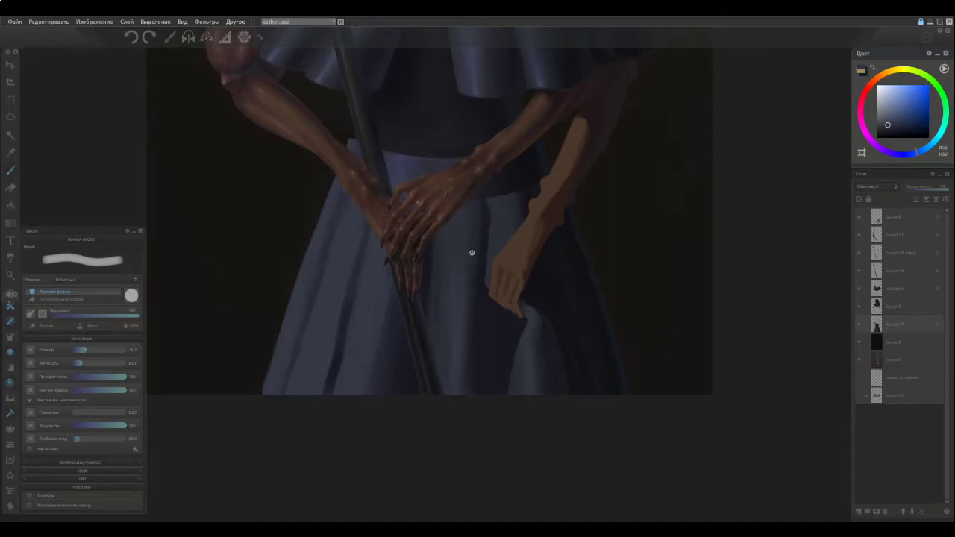
Paint a soft mid-blue transition along the fold's sloping top edge and trim it with dark violet.
{"action": "scroll", "coordinate": [515, 329], "scroll_direction": "up", "scroll_amount": 4}
{"action": "left_click", "coordinate": [572, 300], "text": "alt"}
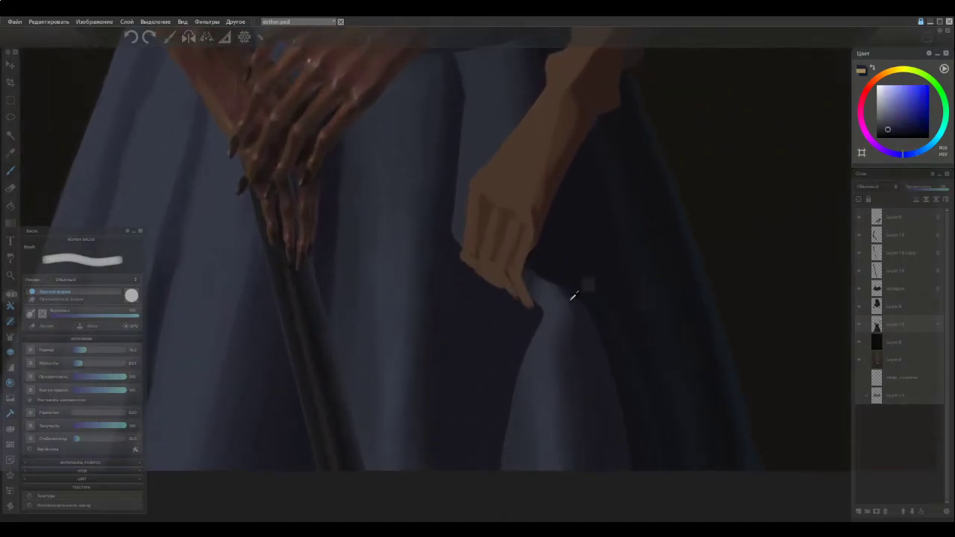
{"action": "left_click", "coordinate": [569, 298], "text": "alt"}
{"action": "left_click_drag", "start_coordinate": [526, 271], "coordinate": [570, 298]}
{"action": "left_click", "coordinate": [552, 284], "text": "alt"}
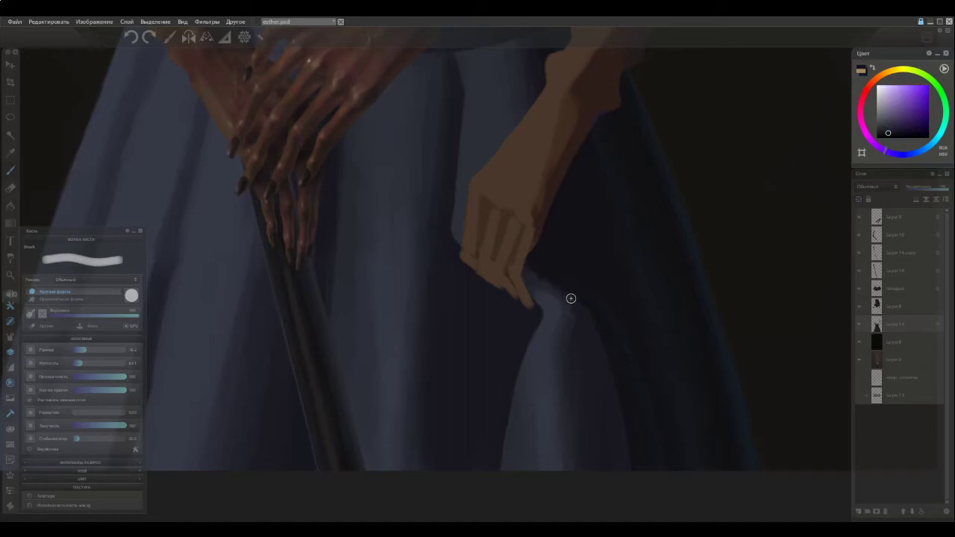
{"action": "left_click", "coordinate": [563, 285], "text": "alt"}
{"action": "left_click", "coordinate": [574, 307], "text": "alt"}
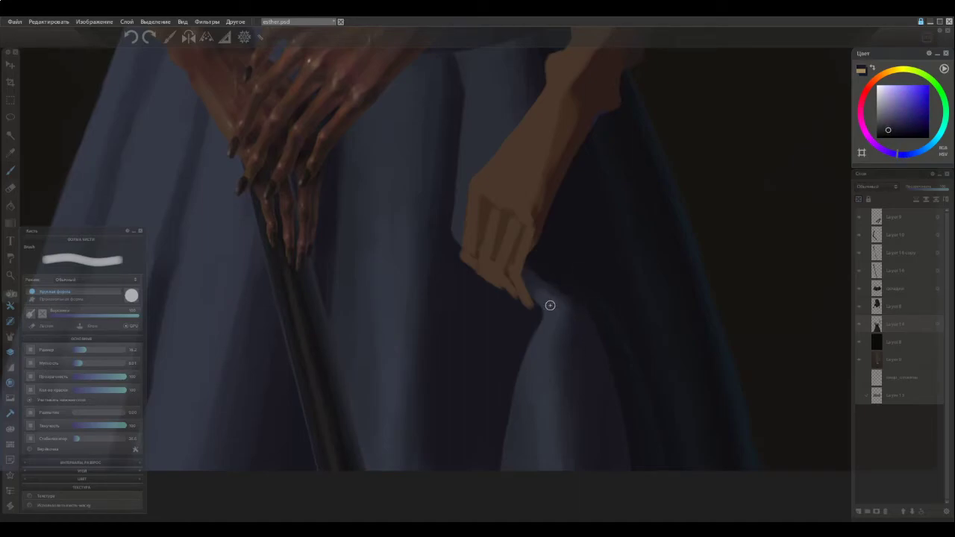
Smooth the bend at the fold's crest and darken its edge next to the fingertip with sampled violet.
{"action": "left_click", "coordinate": [540, 273], "text": "alt"}
{"action": "left_click", "coordinate": [561, 309], "text": "alt"}
{"action": "left_click", "coordinate": [577, 305], "text": "alt"}
{"action": "mouse_move", "coordinate": [574, 305]}
{"action": "left_mouse_down"}
{"action": "mouse_move", "coordinate": [531, 276]}
{"action": "mouse_move", "coordinate": [571, 303]}
{"action": "left_mouse_up"}
{"action": "left_click", "coordinate": [563, 293], "text": "alt"}
{"action": "left_click", "coordinate": [532, 275], "text": "alt"}
{"action": "left_click", "coordinate": [573, 306], "text": "alt"}
{"action": "left_click", "coordinate": [522, 266], "text": "alt"}
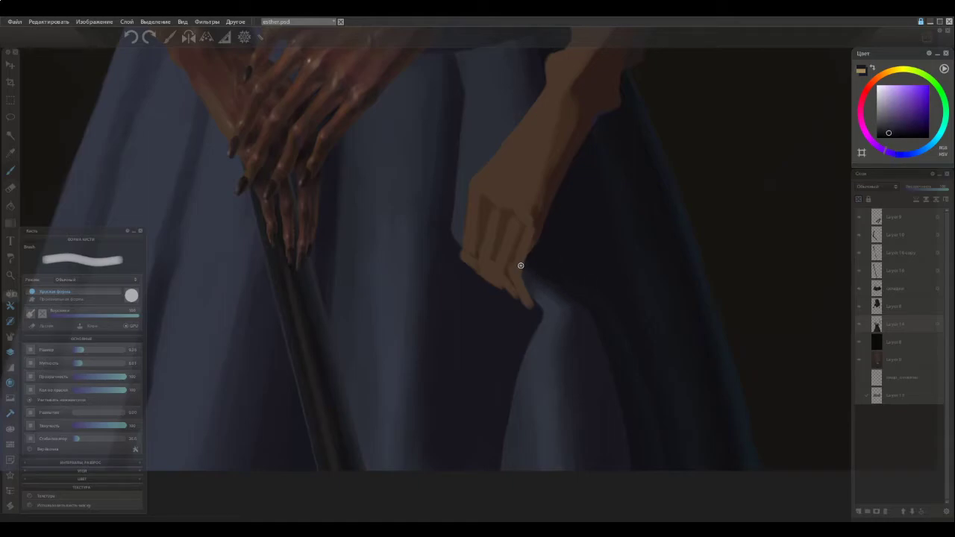
Paint over the fold's outer boundary down to the hem with long strokes of sampled dark shades.
{"action": "key", "text": "]"}
{"action": "left_click", "coordinate": [596, 326], "text": "alt"}
{"action": "left_click_drag", "start_coordinate": [596, 328], "coordinate": [619, 447]}
{"action": "left_click", "coordinate": [590, 324], "text": "alt"}
{"action": "left_click_drag", "start_coordinate": [609, 371], "coordinate": [624, 471]}
{"action": "left_click", "coordinate": [620, 387], "text": "alt"}
{"action": "left_click_drag", "start_coordinate": [620, 386], "coordinate": [624, 466]}
Cover the fold's shaded side with dark strokes to the hem using a larger brush.
{"action": "key", "text": "]"}
{"action": "left_click", "coordinate": [605, 353], "text": "alt"}
{"action": "mouse_move", "coordinate": [605, 353]}
{"action": "left_mouse_down"}
{"action": "mouse_move", "coordinate": [604, 492]}
{"action": "mouse_move", "coordinate": [594, 469]}
{"action": "left_mouse_up"}
{"action": "left_click_drag", "start_coordinate": [588, 344], "coordinate": [582, 481]}
{"action": "left_click", "coordinate": [580, 308], "text": "alt"}
{"action": "left_click", "coordinate": [587, 317], "text": "alt"}
{"action": "mouse_move", "coordinate": [585, 328]}
{"action": "left_mouse_down"}
{"action": "mouse_move", "coordinate": [600, 388]}
{"action": "mouse_move", "coordinate": [590, 379]}
{"action": "left_mouse_up"}
Narrow the lit part of the fold with vertical strokes of sampled dark violet down to the hem.
{"action": "left_click", "coordinate": [578, 315], "text": "alt"}
{"action": "left_click_drag", "start_coordinate": [582, 320], "coordinate": [584, 384]}
{"action": "left_click", "coordinate": [579, 344], "text": "alt"}
{"action": "left_click_drag", "start_coordinate": [580, 351], "coordinate": [578, 471]}
{"action": "left_click", "coordinate": [581, 364], "text": "alt"}
{"action": "left_click", "coordinate": [578, 417], "text": "alt"}
{"action": "left_click_drag", "start_coordinate": [578, 422], "coordinate": [578, 480]}
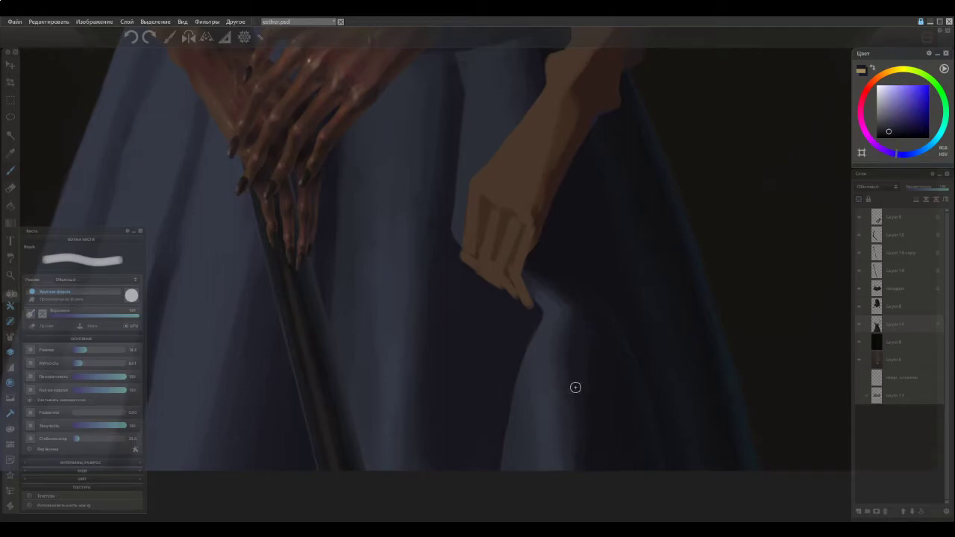
Blend the fold's light strip into its shadow with long vertical strokes of sampled mid blues to the hem.
{"action": "left_click", "coordinate": [563, 362], "text": "alt"}
{"action": "left_click", "coordinate": [564, 363], "text": "alt"}
{"action": "left_click", "coordinate": [555, 361], "text": "ctrl"}
{"action": "left_click", "coordinate": [556, 347], "text": "ctrl"}
{"action": "left_click", "coordinate": [557, 361], "text": "ctrl"}
{"action": "left_click_drag", "start_coordinate": [555, 389], "coordinate": [555, 480]}
{"action": "left_click", "coordinate": [555, 364], "text": "alt"}
{"action": "left_click_drag", "start_coordinate": [556, 366], "coordinate": [550, 480]}
{"action": "left_click", "coordinate": [567, 450], "text": "alt"}
{"action": "left_click_drag", "start_coordinate": [561, 418], "coordinate": [564, 482]}
{"action": "left_click", "coordinate": [554, 354], "text": "alt"}
{"action": "left_click_drag", "start_coordinate": [554, 354], "coordinate": [550, 484]}
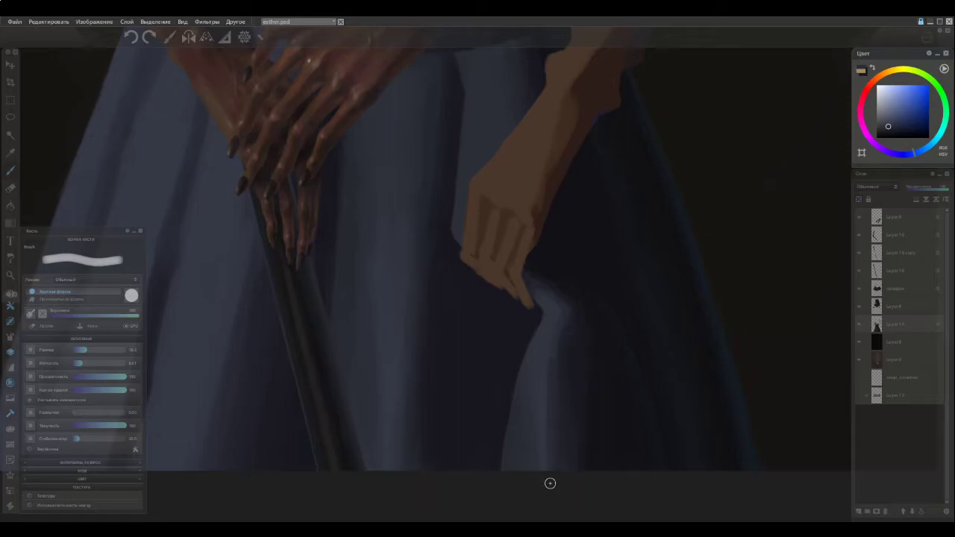
Smooth the lit center of the fold with short vertical strokes of sampled lighter blue.
{"action": "left_click", "coordinate": [546, 382], "text": "ctrl"}
{"action": "left_click", "coordinate": [545, 380], "text": "alt"}
{"action": "left_click_drag", "start_coordinate": [548, 355], "coordinate": [539, 415]}
{"action": "left_click_drag", "start_coordinate": [541, 377], "coordinate": [539, 452]}
{"action": "left_click", "coordinate": [541, 405], "text": "alt"}
Refine the shadow transition from the fold's crest to its middle with alternately sampled light and dark blues.
{"action": "left_click", "coordinate": [560, 335], "text": "ctrl"}
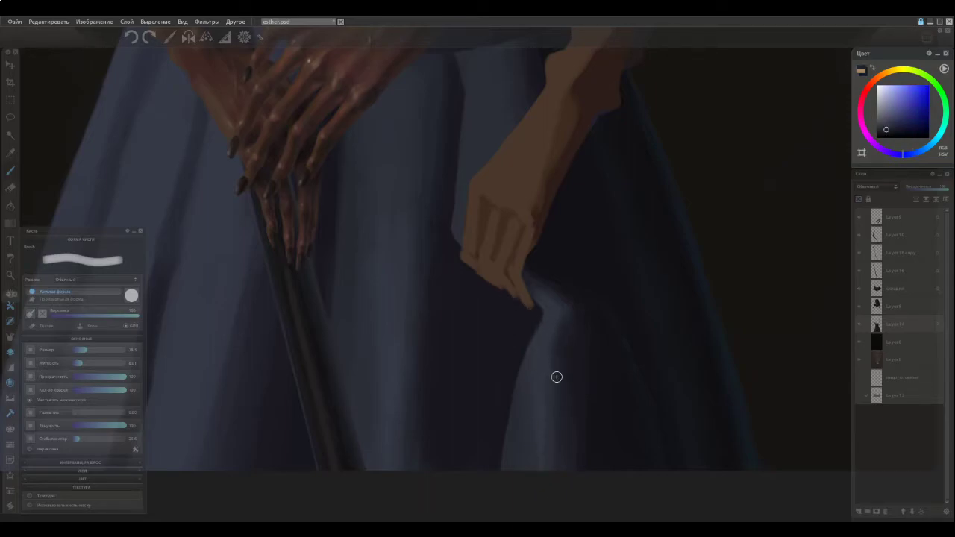
{"action": "left_click", "coordinate": [569, 321], "text": "alt"}
{"action": "left_click", "coordinate": [555, 359], "text": "alt"}
{"action": "left_click", "coordinate": [563, 328], "text": "alt"}
{"action": "mouse_move", "coordinate": [562, 328]}
{"action": "left_mouse_down"}
{"action": "mouse_move", "coordinate": [553, 365]}
{"action": "mouse_move", "coordinate": [561, 324]}
{"action": "left_mouse_up"}
{"action": "left_click", "coordinate": [555, 365], "text": "alt"}
{"action": "left_click", "coordinate": [552, 371], "text": "ctrl"}
{"action": "left_click", "coordinate": [553, 365], "text": "ctrl"}
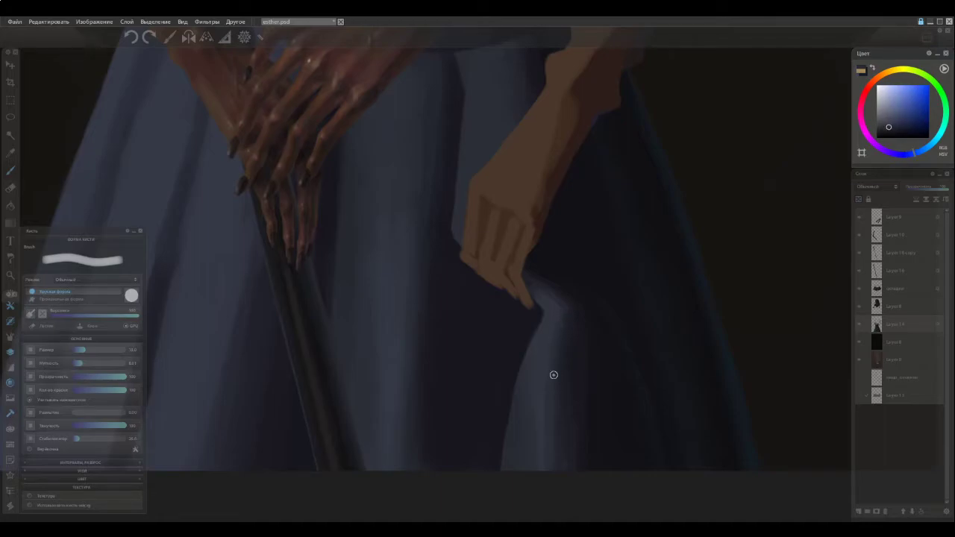
{"action": "left_click", "coordinate": [556, 346], "text": "ctrl"}
{"action": "left_click", "coordinate": [568, 319], "text": "ctrl"}
{"action": "left_click", "coordinate": [556, 359], "text": "ctrl"}
{"action": "left_click", "coordinate": [556, 343], "text": "ctrl"}
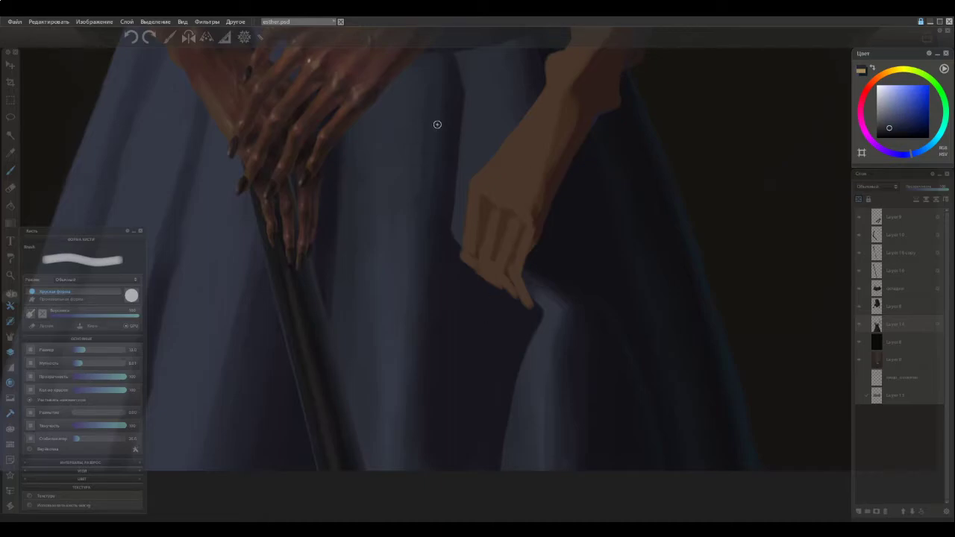
Define the long dark fold beside the fist's skirt panel and clean the panel's edge with a sampled blue.
{"action": "mouse_move", "coordinate": [458, 85]}
{"action": "left_mouse_down"}
{"action": "mouse_move", "coordinate": [480, 315]}
{"action": "mouse_move", "coordinate": [461, 446]}
{"action": "left_mouse_up"}
{"action": "scroll", "coordinate": [490, 257], "scroll_direction": "down", "scroll_amount": 3}
{"action": "left_click_drag", "start_coordinate": [490, 248], "coordinate": [500, 195]}
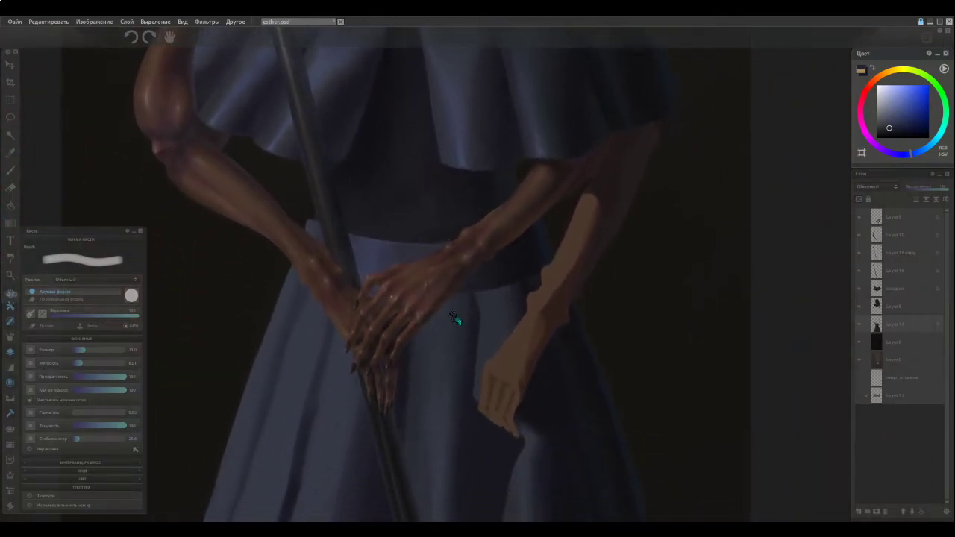
{"action": "key", "text": "b"}
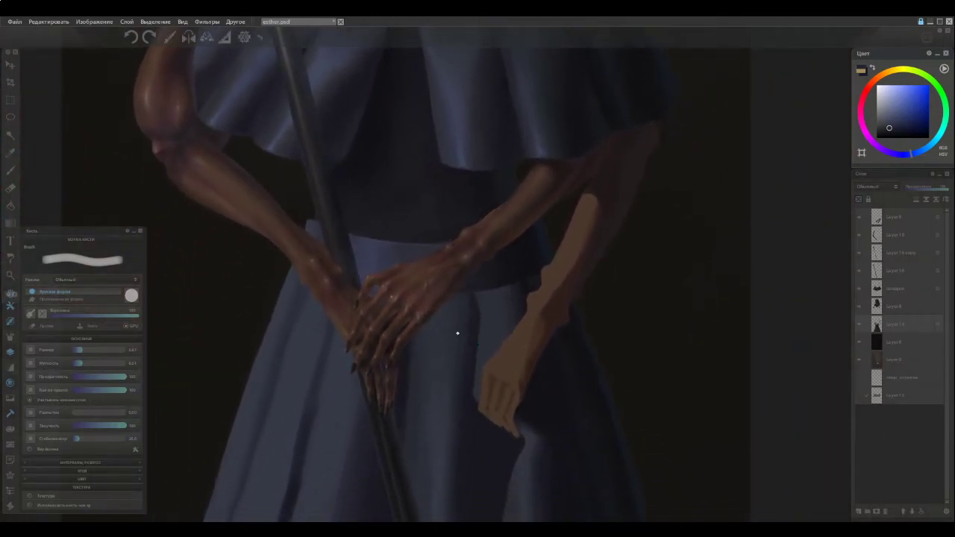
{"action": "key", "text": "bracketright"}
{"action": "left_click", "coordinate": [487, 313], "text": "alt"}
{"action": "left_click_drag", "start_coordinate": [480, 296], "coordinate": [482, 339]}
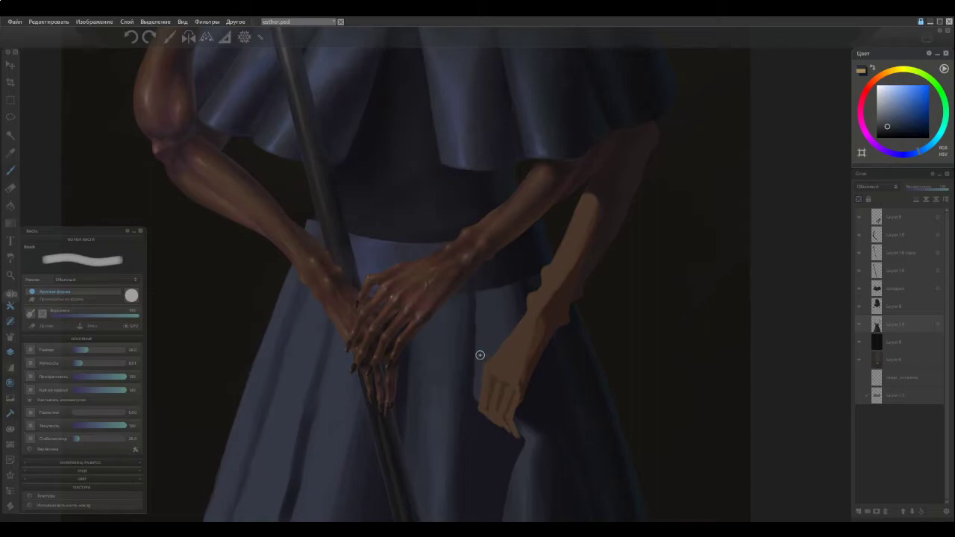
Even out the skirt's upper edge below the dark waistband between the two arms with sampled blues and violets.
{"action": "left_click", "coordinate": [483, 285], "text": "alt"}
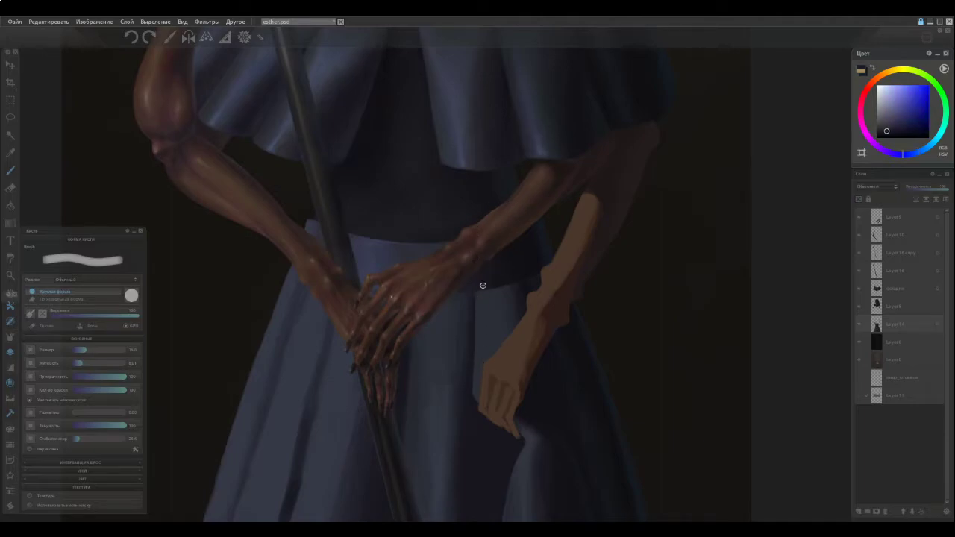
{"action": "left_click", "coordinate": [483, 284], "text": "alt"}
{"action": "left_click", "coordinate": [493, 281], "text": "alt"}
{"action": "left_click", "coordinate": [500, 298], "text": "alt"}
{"action": "left_click", "coordinate": [505, 283], "text": "alt"}
{"action": "left_click", "coordinate": [510, 281], "text": "alt"}
{"action": "left_click", "coordinate": [494, 282], "text": "alt"}
Paint a dark blue shadow on the skirt just beneath the waistband, beside the simplified forearm, using sampled blues.
{"action": "left_click_drag", "start_coordinate": [424, 197], "coordinate": [455, 198]}
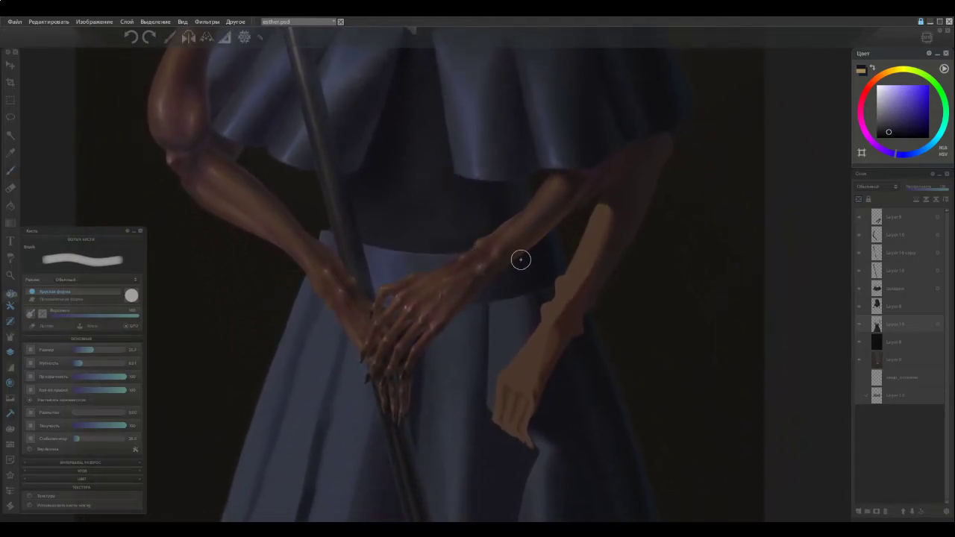
{"action": "left_click", "coordinate": [530, 301], "text": "alt"}
{"action": "left_click_drag", "start_coordinate": [527, 303], "coordinate": [525, 343]}
{"action": "left_click", "coordinate": [518, 304], "text": "alt"}
{"action": "left_click", "coordinate": [525, 305], "text": "alt"}
{"action": "mouse_move", "coordinate": [514, 306]}
{"action": "left_mouse_down"}
{"action": "mouse_move", "coordinate": [516, 345]}
{"action": "mouse_move", "coordinate": [500, 310]}
{"action": "mouse_move", "coordinate": [504, 345]}
{"action": "mouse_move", "coordinate": [500, 329]}
{"action": "left_mouse_up"}
{"action": "left_click", "coordinate": [498, 290], "text": "alt"}
{"action": "left_click", "coordinate": [515, 288], "text": "alt"}
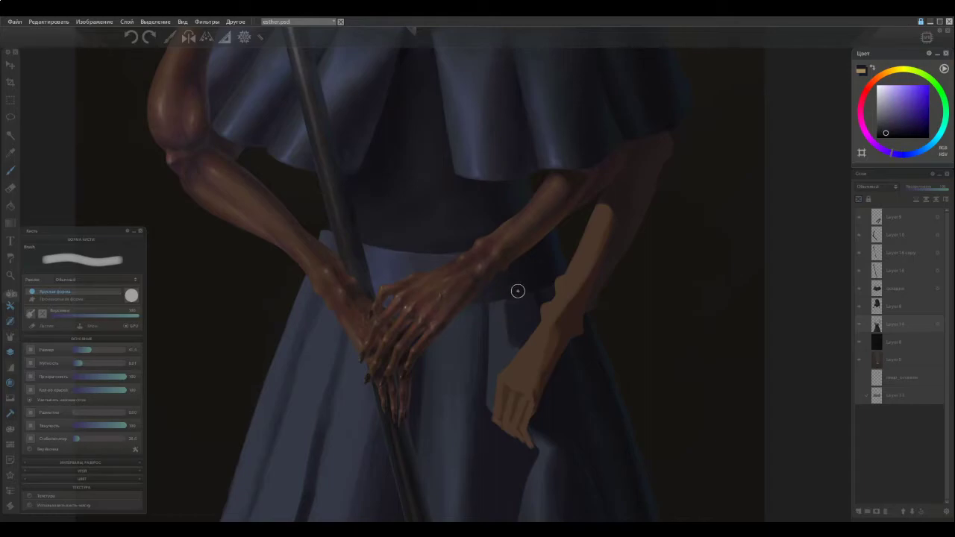
Widen the waistband's cast shadow toward the raised hand's wrist with vertical strokes of sampled dark blues and violets.
{"action": "left_click", "coordinate": [532, 301], "text": "alt"}
{"action": "left_click", "coordinate": [532, 299], "text": "alt"}
{"action": "left_click_drag", "start_coordinate": [531, 300], "coordinate": [531, 343]}
{"action": "left_click", "coordinate": [522, 308], "text": "alt"}
{"action": "left_click", "coordinate": [520, 307], "text": "alt"}
{"action": "left_click", "coordinate": [496, 322], "text": "alt"}
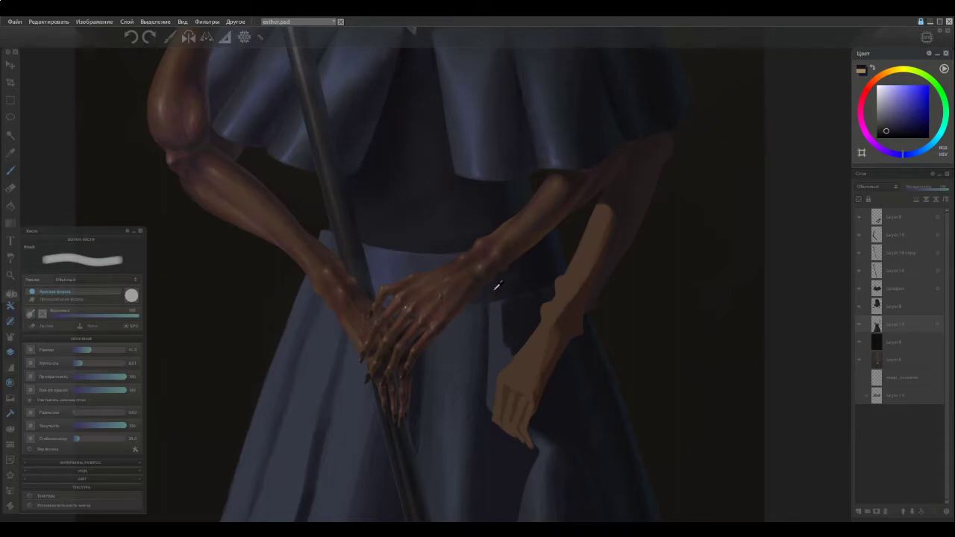
{"action": "left_click", "coordinate": [498, 327], "text": "alt"}
{"action": "left_click", "coordinate": [498, 317], "text": "alt"}
{"action": "mouse_move", "coordinate": [498, 314]}
{"action": "left_mouse_down"}
{"action": "mouse_move", "coordinate": [496, 339]}
{"action": "mouse_move", "coordinate": [498, 259]}
{"action": "mouse_move", "coordinate": [514, 245]}
{"action": "mouse_move", "coordinate": [499, 344]}
{"action": "left_mouse_up"}
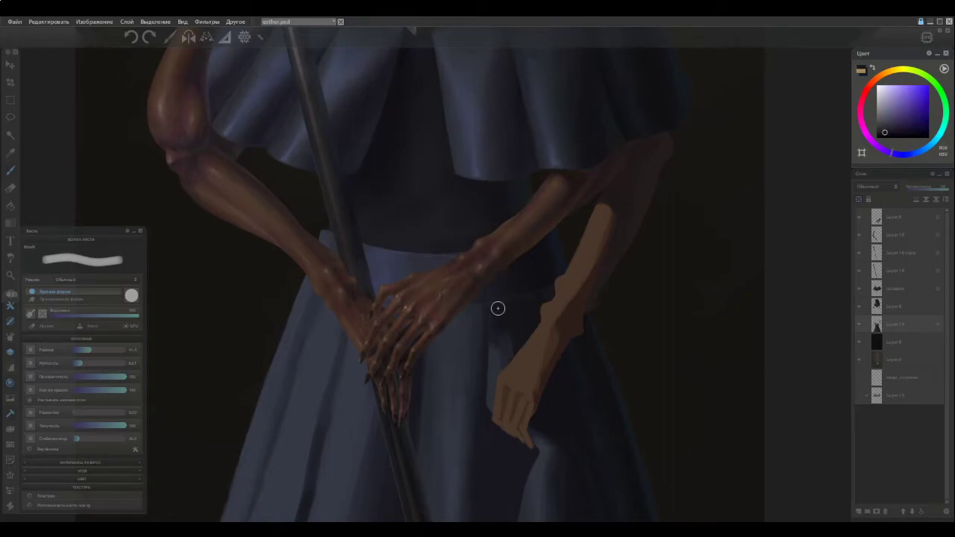
Shape the lighter strip of fold above the simplified fist with a smaller brush and sampled blues.
{"action": "key", "text": "bracketleft"}
{"action": "left_click", "coordinate": [504, 338], "text": "alt"}
{"action": "left_click", "coordinate": [499, 331], "text": "alt"}
{"action": "left_click_drag", "start_coordinate": [490, 313], "coordinate": [501, 375]}
{"action": "left_click", "coordinate": [498, 348], "text": "alt"}
{"action": "left_click", "coordinate": [494, 336], "text": "alt"}
{"action": "left_click", "coordinate": [498, 373], "text": "alt"}
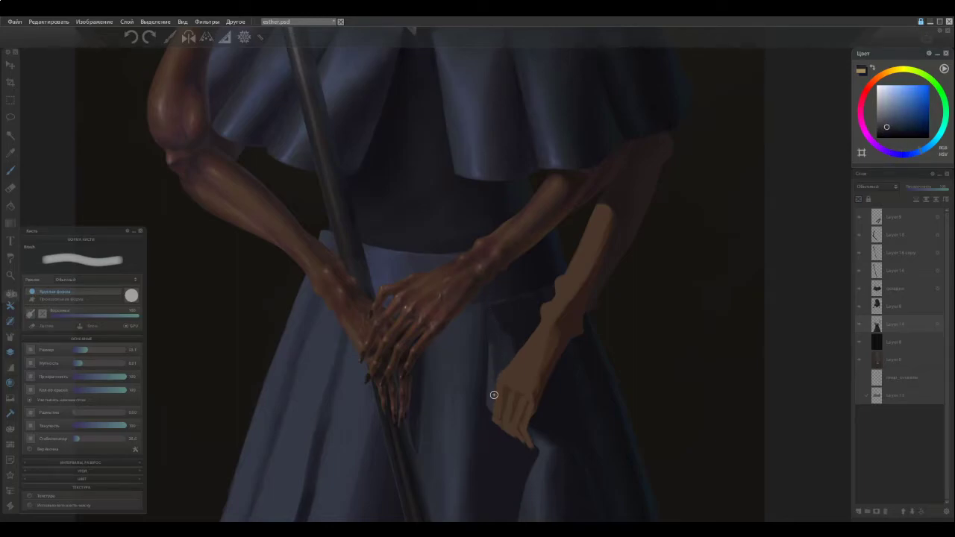
{"action": "left_click", "coordinate": [496, 375], "text": "alt"}
{"action": "left_click", "coordinate": [495, 349], "text": "alt"}
{"action": "left_click", "coordinate": [495, 381], "text": "alt"}
{"action": "left_click", "coordinate": [499, 373], "text": "alt"}
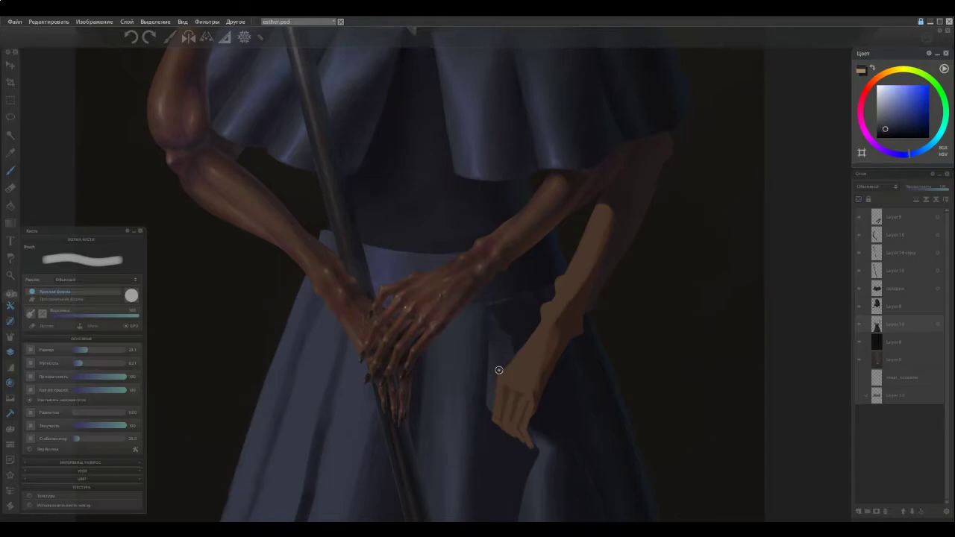
Rework the fold's upper end below the waistband, defining a slanted shadow that runs down toward the simplified wrist.
{"action": "left_click", "coordinate": [493, 358], "text": "alt"}
{"action": "left_click", "coordinate": [486, 337], "text": "alt"}
{"action": "left_click", "coordinate": [493, 318], "text": "alt"}
{"action": "left_click", "coordinate": [499, 311], "text": "alt"}
{"action": "left_click", "coordinate": [500, 331], "text": "alt"}
{"action": "left_click", "coordinate": [496, 309], "text": "alt"}
{"action": "left_click", "coordinate": [494, 306], "text": "alt"}
{"action": "left_click_drag", "start_coordinate": [494, 307], "coordinate": [515, 363]}
{"action": "left_click", "coordinate": [506, 308], "text": "alt"}
{"action": "left_click", "coordinate": [509, 317], "text": "alt"}
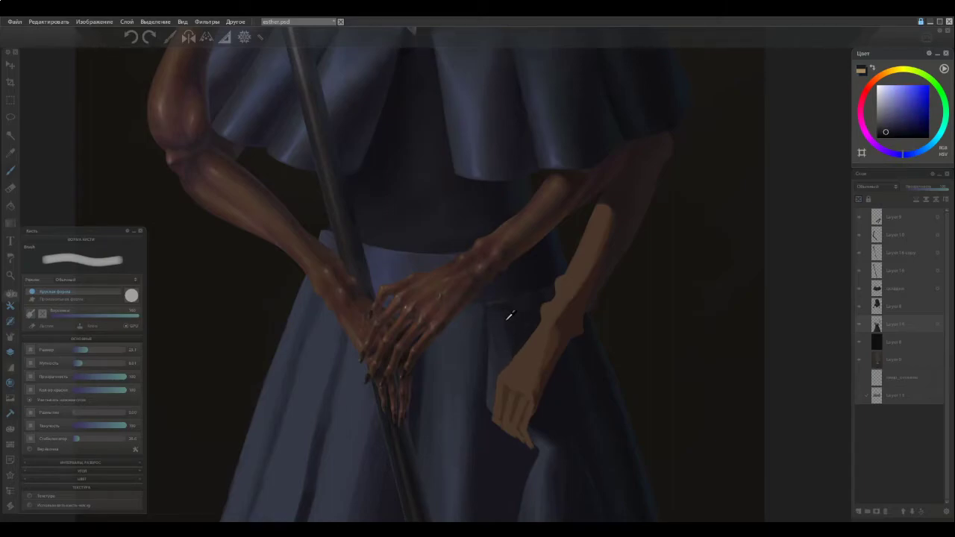
{"action": "left_click", "coordinate": [512, 348], "text": "alt"}
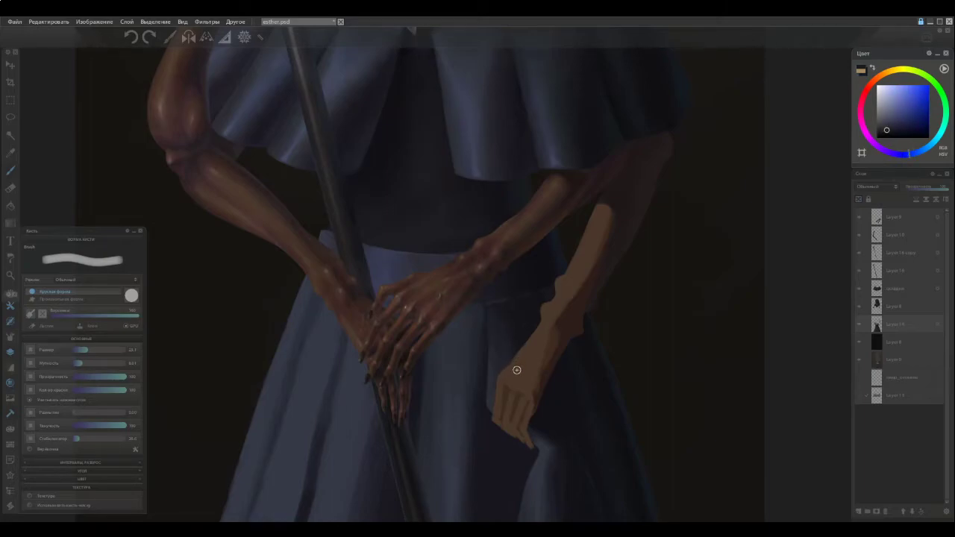
Soften the slanted shadow's edge between the fold and the simplified forearm with alternating sampled dark and mid blues.
{"action": "left_click", "coordinate": [512, 317], "text": "alt"}
{"action": "left_click", "coordinate": [512, 335], "text": "alt"}
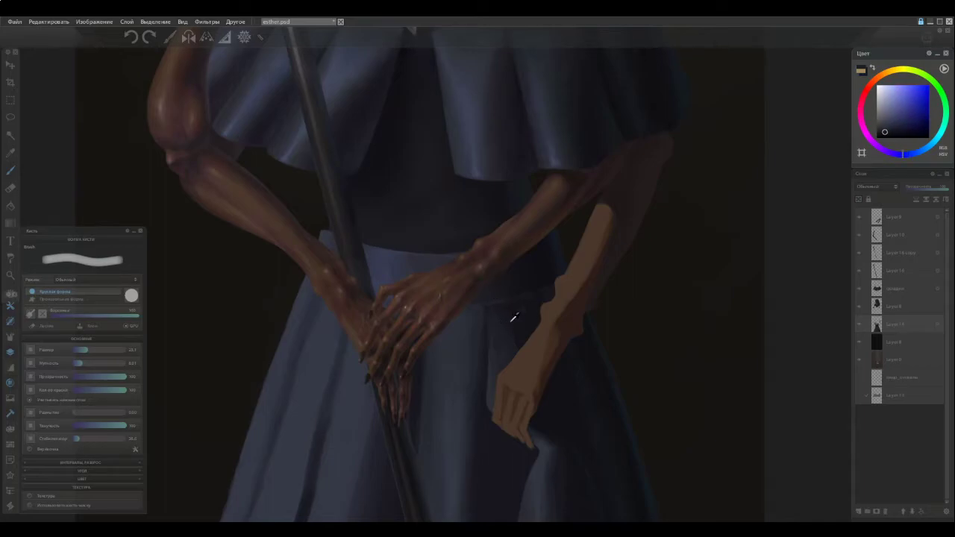
{"action": "left_click", "coordinate": [513, 370], "text": "alt"}
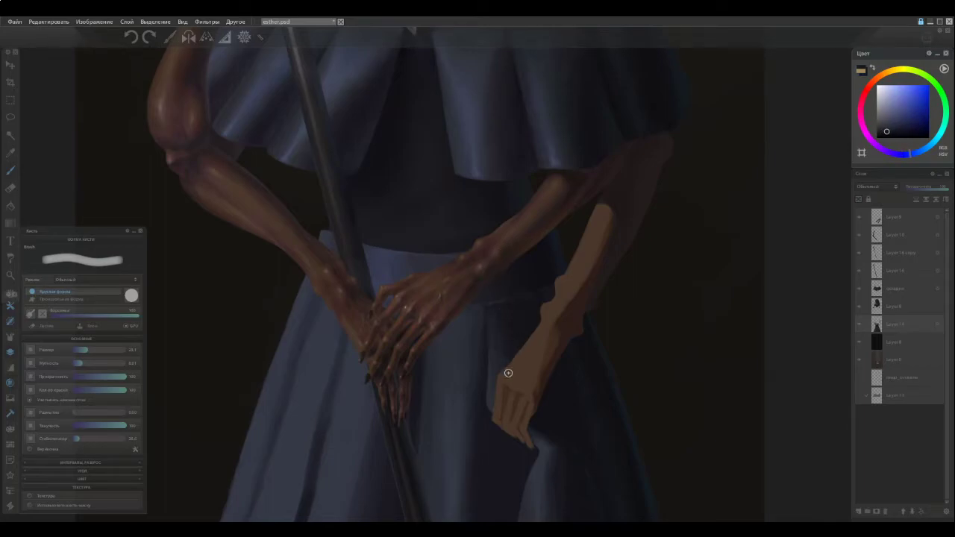
{"action": "left_click", "coordinate": [504, 335], "text": "alt"}
{"action": "left_click", "coordinate": [499, 343], "text": "alt"}
{"action": "left_click", "coordinate": [512, 361], "text": "alt"}
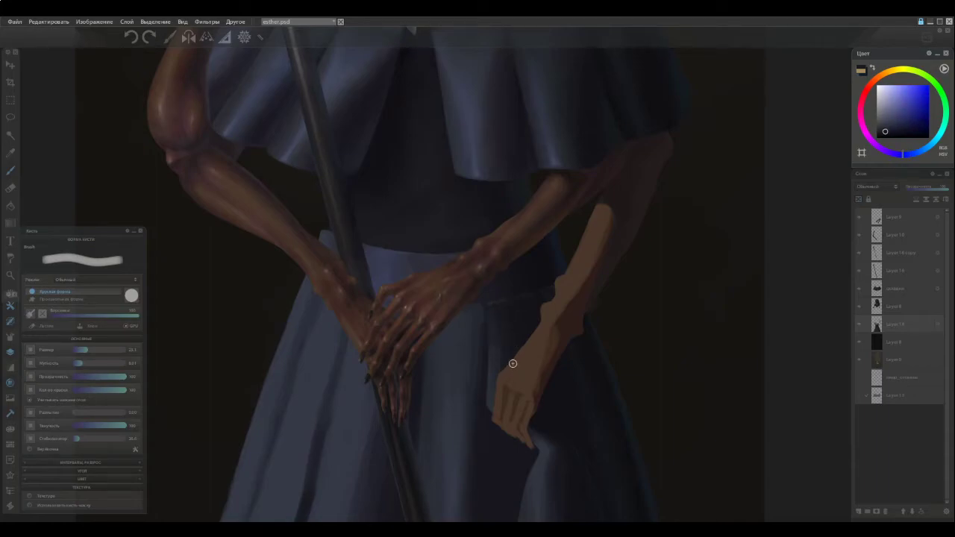
{"action": "left_click", "coordinate": [498, 320], "text": "alt"}
{"action": "left_click", "coordinate": [499, 338], "text": "alt"}
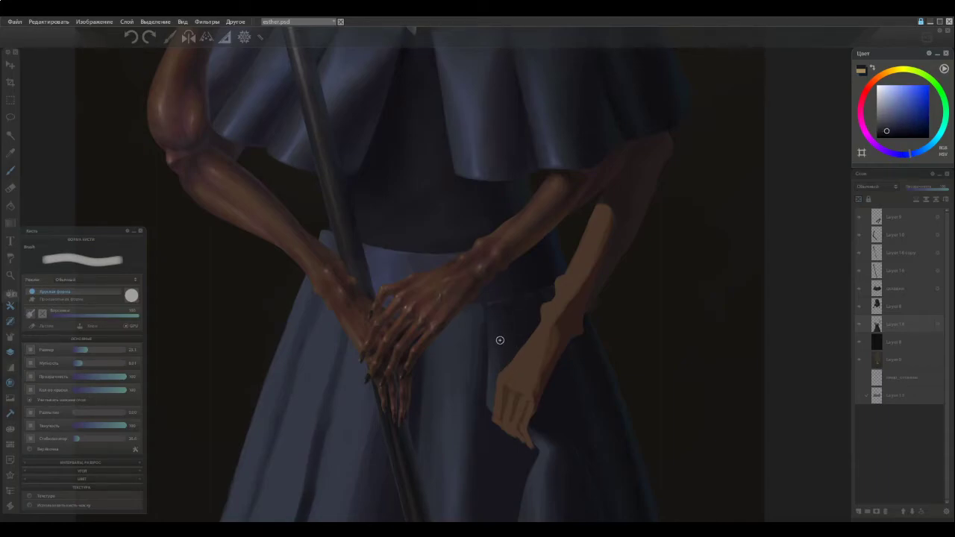
{"action": "left_click", "coordinate": [500, 357], "text": "alt"}
{"action": "left_click", "coordinate": [492, 307], "text": "alt"}
{"action": "left_click", "coordinate": [526, 330], "text": "alt"}
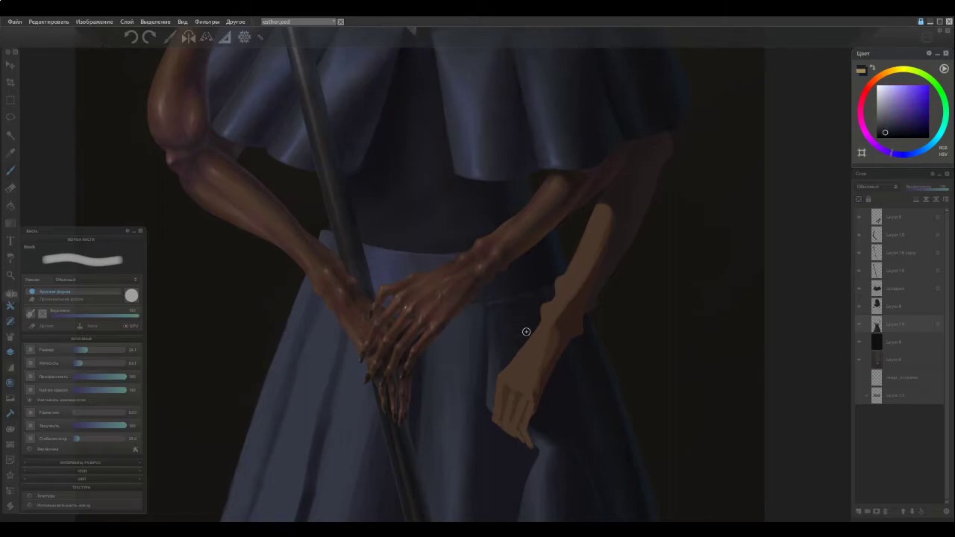
Blend away the light seam line under the waistband between the two arms with sampled dark blues.
{"action": "left_click", "coordinate": [540, 293], "text": "alt"}
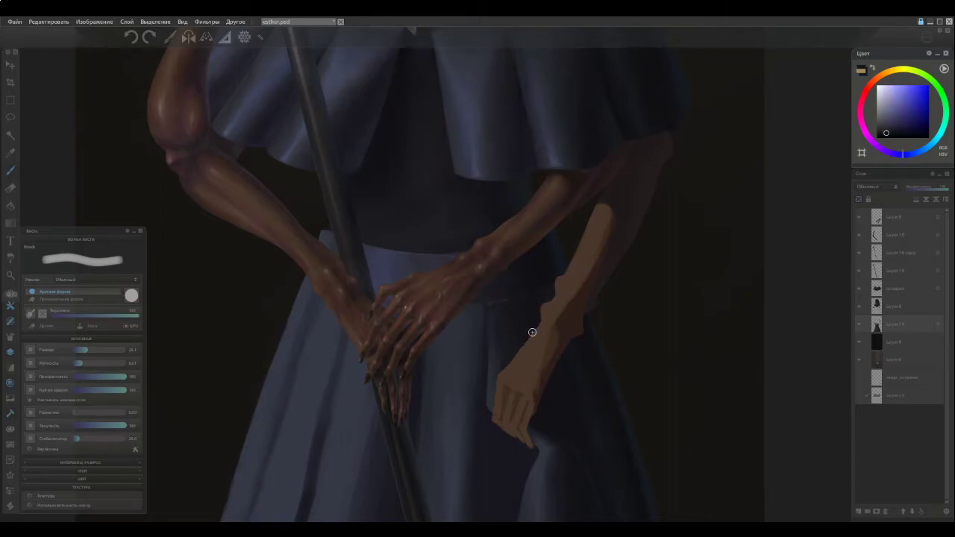
{"action": "left_click", "coordinate": [524, 292], "text": "alt"}
{"action": "left_click", "coordinate": [496, 302], "text": "alt"}
{"action": "left_click", "coordinate": [525, 292], "text": "alt"}
{"action": "left_click", "coordinate": [500, 303], "text": "alt"}
{"action": "left_click", "coordinate": [514, 299], "text": "alt"}
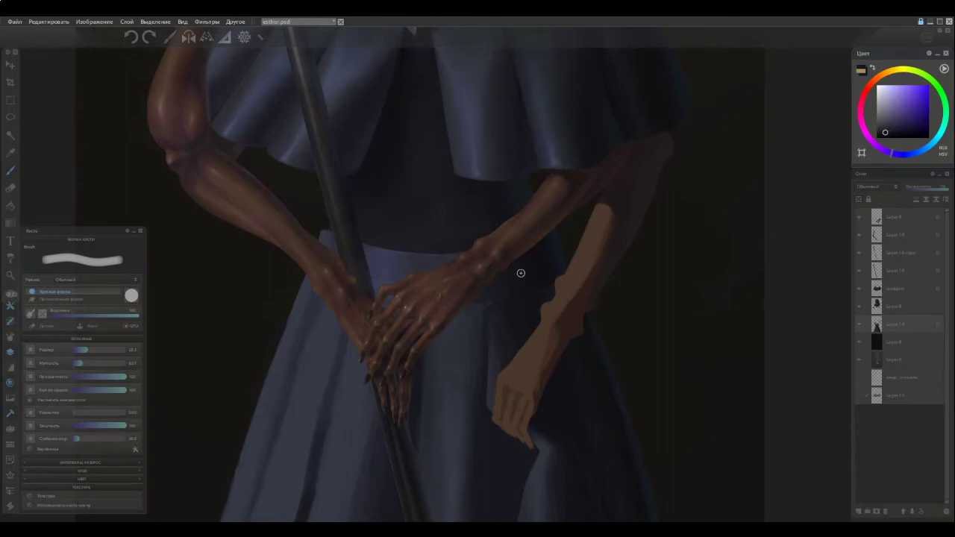
{"action": "left_click", "coordinate": [522, 304], "text": "alt"}
{"action": "left_click", "coordinate": [502, 306], "text": "alt"}
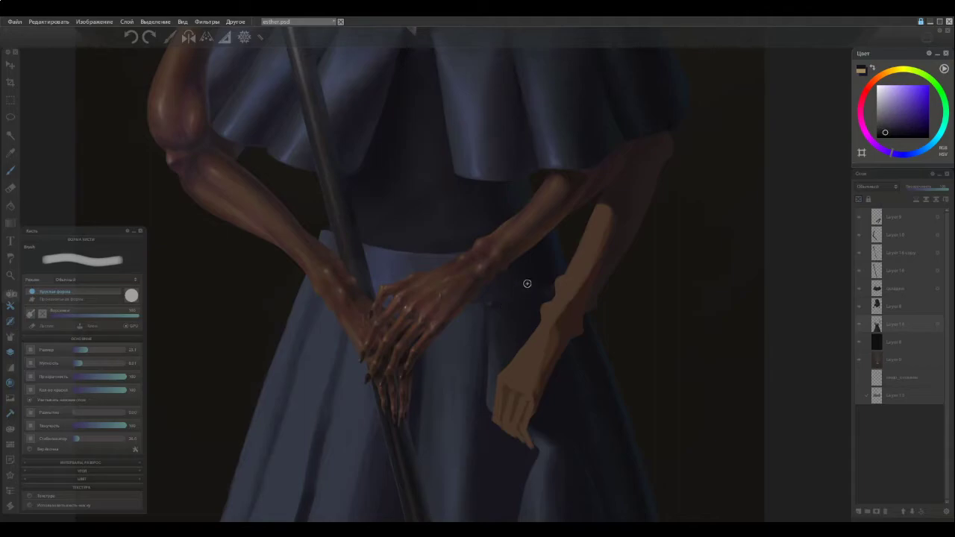
{"action": "left_click", "coordinate": [492, 306], "text": "alt"}
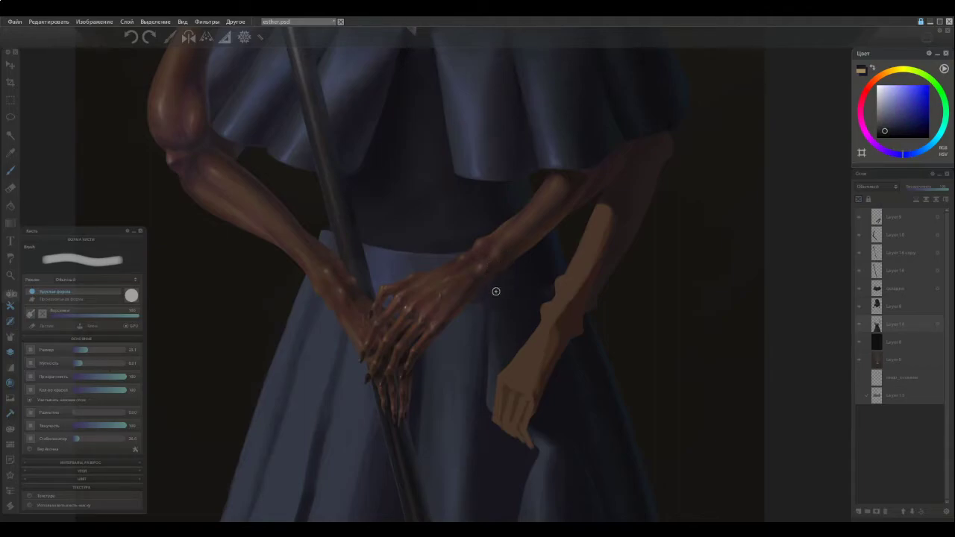
Smooth the top of the narrow fold directly below the waistband shadow with sampled blues and violets.
{"action": "left_click", "coordinate": [500, 312], "text": "alt"}
{"action": "left_click", "coordinate": [502, 308], "text": "alt"}
{"action": "left_click", "coordinate": [487, 310], "text": "alt"}
{"action": "left_click", "coordinate": [491, 318], "text": "alt"}
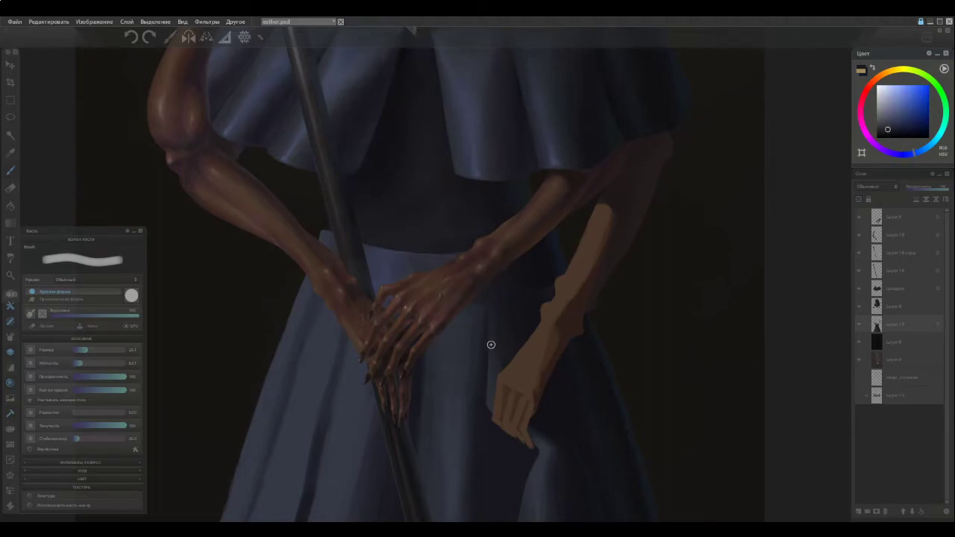
{"action": "left_click", "coordinate": [496, 316], "text": "alt"}
{"action": "left_click", "coordinate": [515, 348], "text": "alt"}
{"action": "left_click", "coordinate": [493, 355], "text": "alt"}
{"action": "left_click", "coordinate": [494, 316], "text": "alt"}
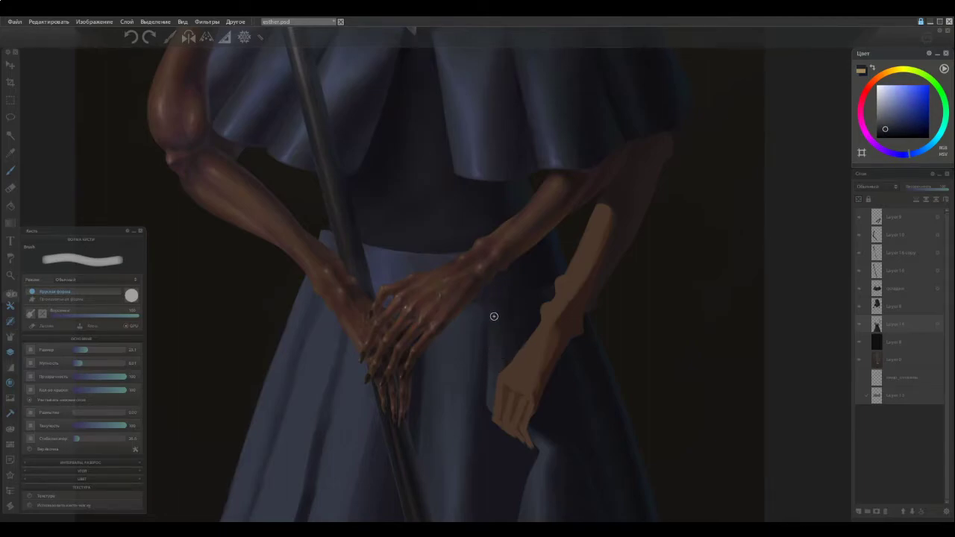
Refine the narrow fold's thin edge above the simplified fist with a smaller brush and closely sampled blues.
{"action": "left_click", "coordinate": [492, 369], "text": "alt"}
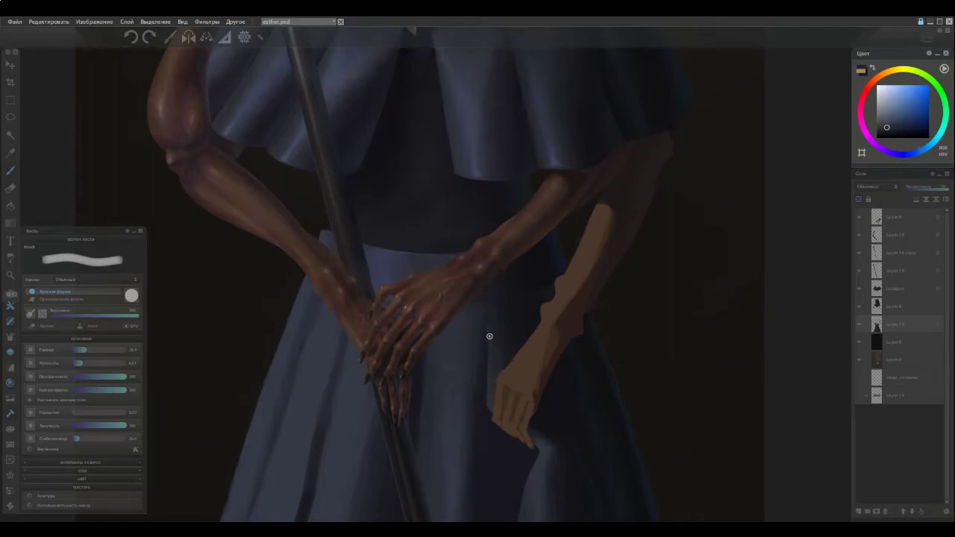
{"action": "left_click", "coordinate": [489, 330], "text": "alt"}
{"action": "left_click", "coordinate": [490, 339], "text": "alt"}
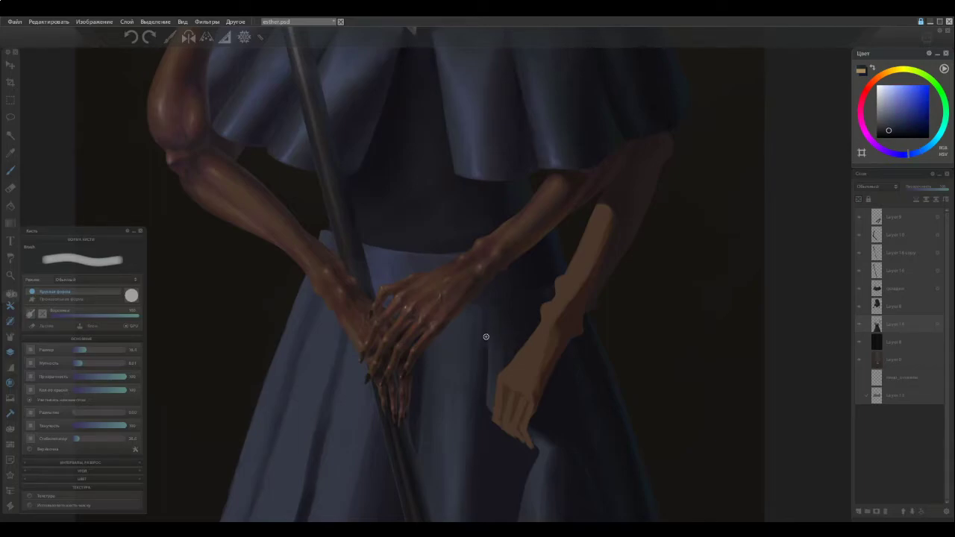
{"action": "left_click", "coordinate": [485, 317], "text": "alt"}
{"action": "left_click", "coordinate": [492, 339], "text": "alt"}
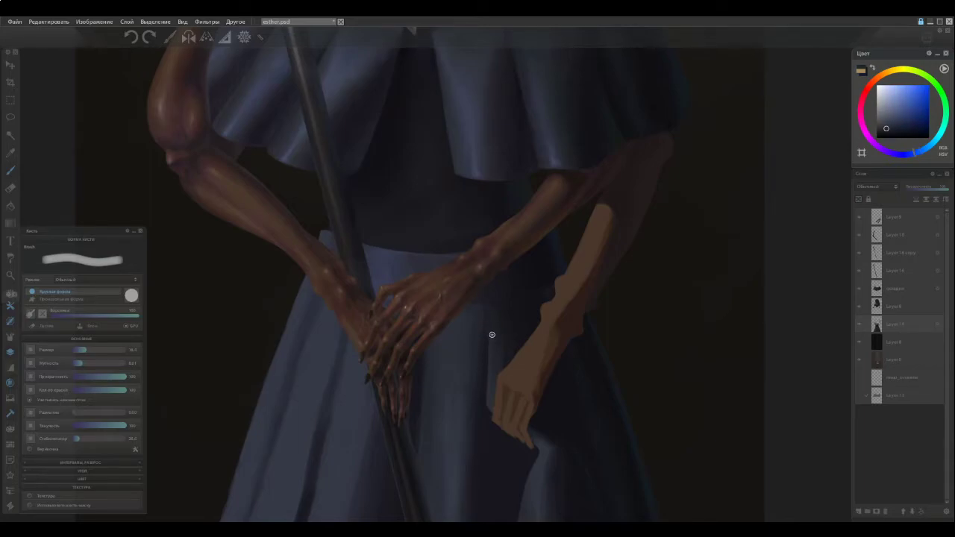
{"action": "left_click", "coordinate": [509, 303], "text": "alt"}
{"action": "left_click", "coordinate": [496, 363], "text": "alt"}
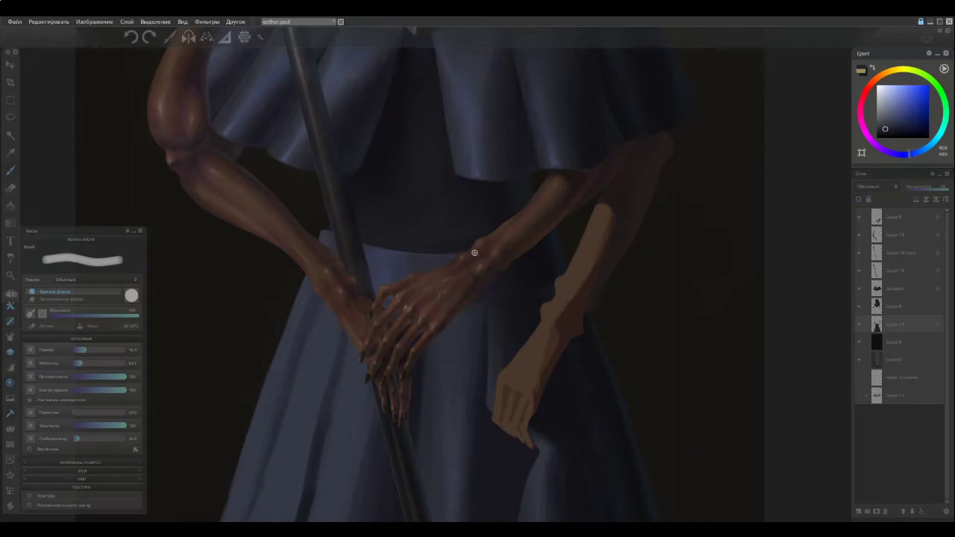
Even out the remaining tonal transitions between the waistband shadow and the fold above the simplified fist, and check the whole skirt.
{"action": "left_click", "coordinate": [494, 305], "text": "alt"}
{"action": "left_click", "coordinate": [499, 340], "text": "alt"}
{"action": "left_click", "coordinate": [496, 334], "text": "alt"}
{"action": "left_click", "coordinate": [502, 321], "text": "alt"}
{"action": "left_click", "coordinate": [498, 323], "text": "alt"}
{"action": "scroll", "coordinate": [464, 362], "scroll_direction": "down", "scroll_amount": 3}
{"action": "mouse_move", "coordinate": [462, 434]}
{"action": "left_mouse_down"}
{"action": "mouse_move", "coordinate": [450, 377]}
{"action": "mouse_move", "coordinate": [452, 395]}
{"action": "left_mouse_up"}
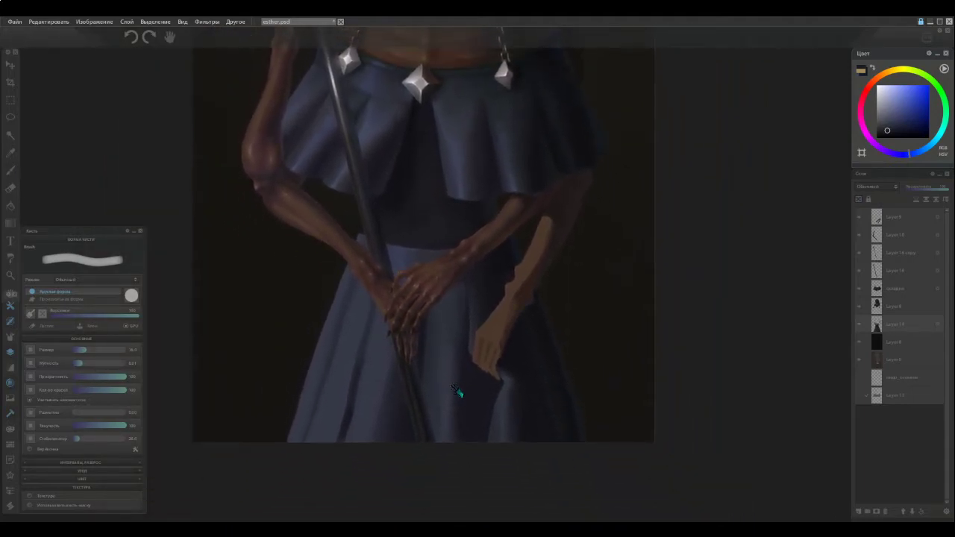
{"action": "scroll", "coordinate": [494, 396], "scroll_direction": "up", "scroll_amount": 2}
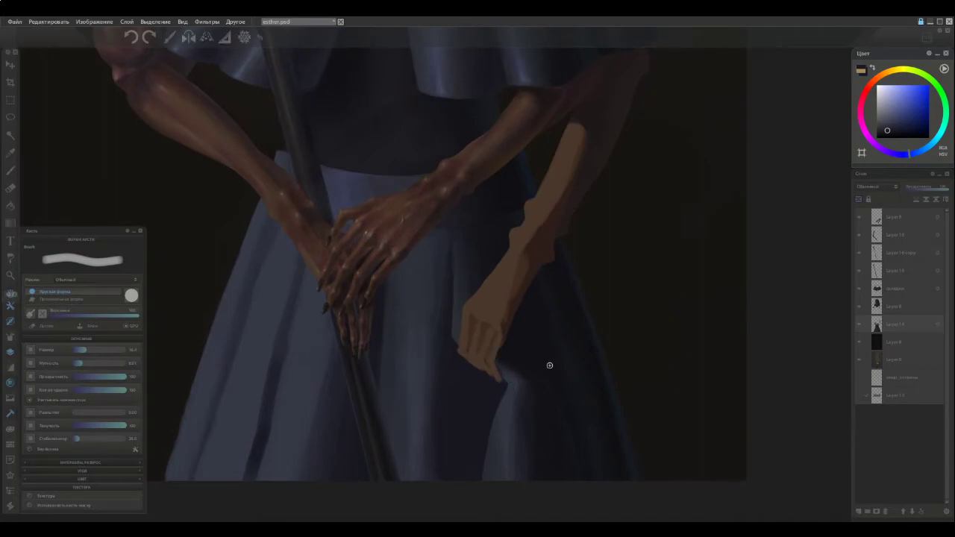
Shade the skirt beside the lowered hand and wrist with dark blue and violet tones sampled from the nearby fabric.
{"action": "left_click", "coordinate": [529, 334], "text": "alt"}
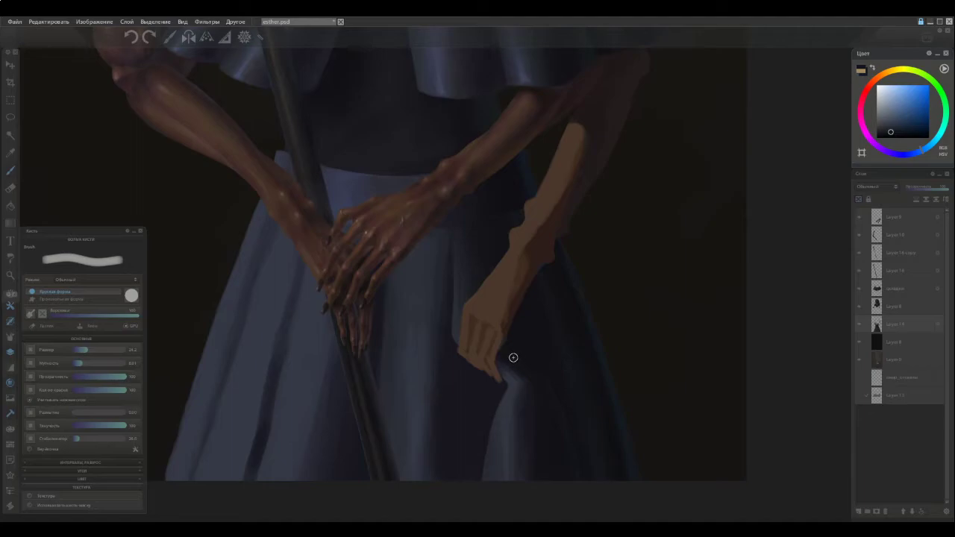
{"action": "left_click", "coordinate": [513, 352], "text": "alt"}
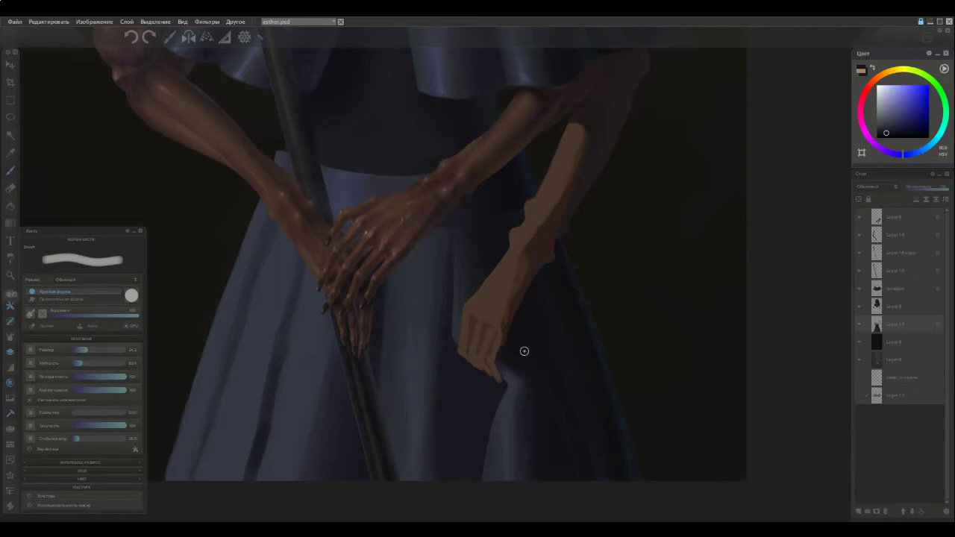
{"action": "left_click", "coordinate": [511, 338], "text": "alt"}
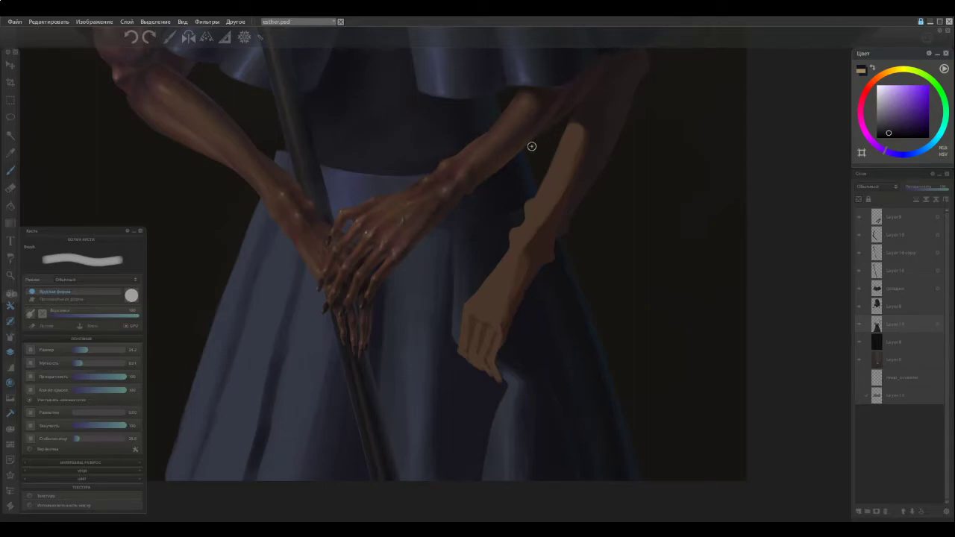
{"action": "left_click", "coordinate": [553, 308], "text": "alt"}
{"action": "left_click", "coordinate": [547, 293], "text": "alt"}
{"action": "left_click", "coordinate": [537, 305], "text": "alt"}
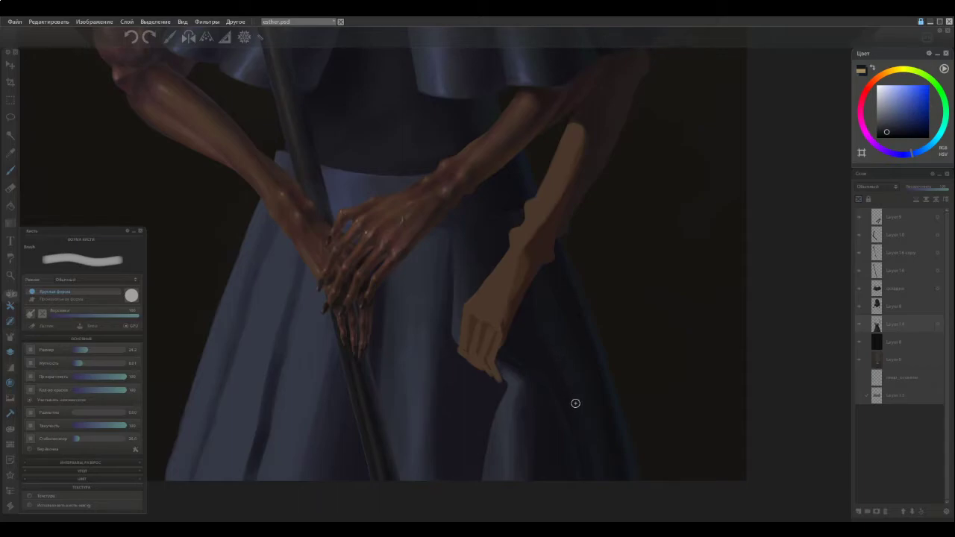
Paint soft dark folds on the shadowed outer side of the skirt between the lowered hand and the hem, using sampled fabric tones.
{"action": "left_click", "coordinate": [560, 379], "text": "alt"}
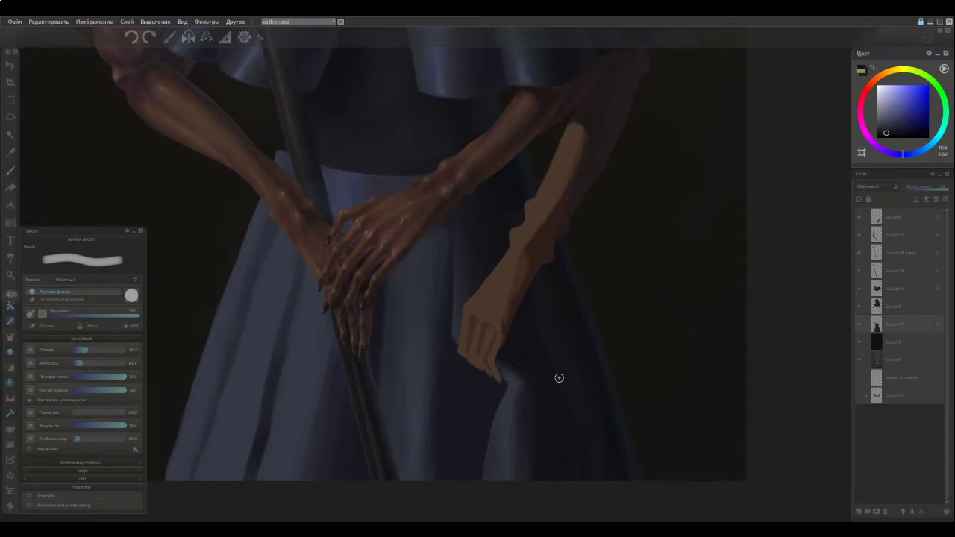
{"action": "left_click", "coordinate": [581, 437], "text": "alt"}
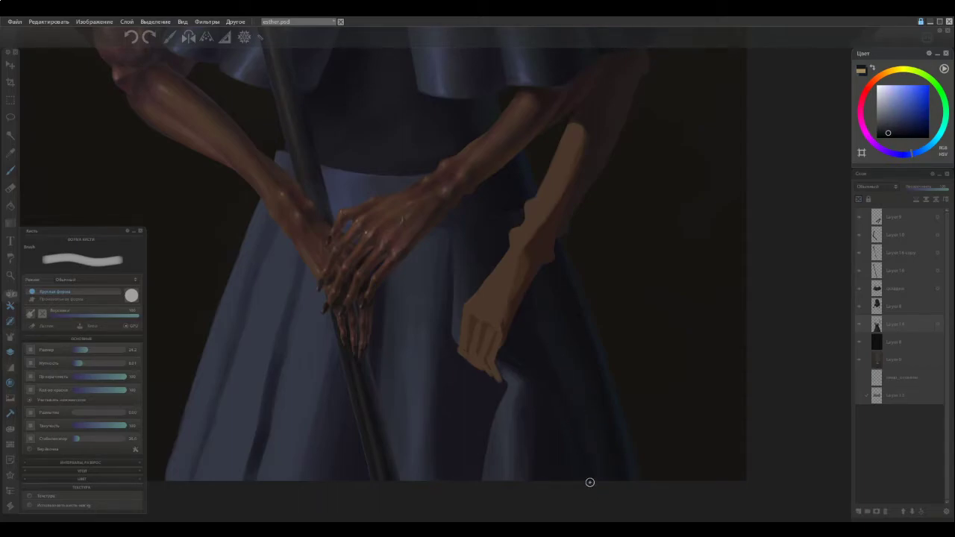
{"action": "left_click", "coordinate": [574, 408], "text": "alt"}
{"action": "left_click", "coordinate": [548, 370], "text": "alt"}
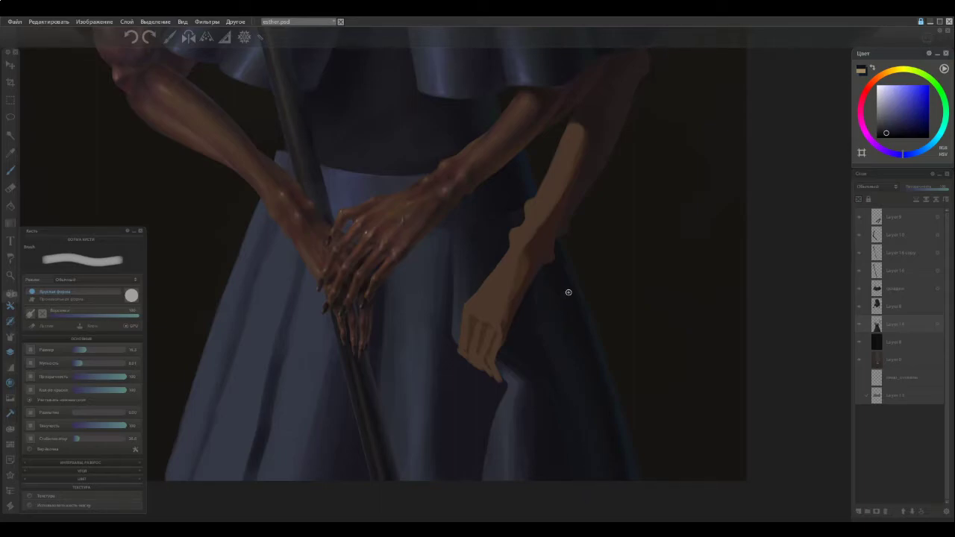
{"action": "left_click", "coordinate": [557, 366], "text": "alt"}
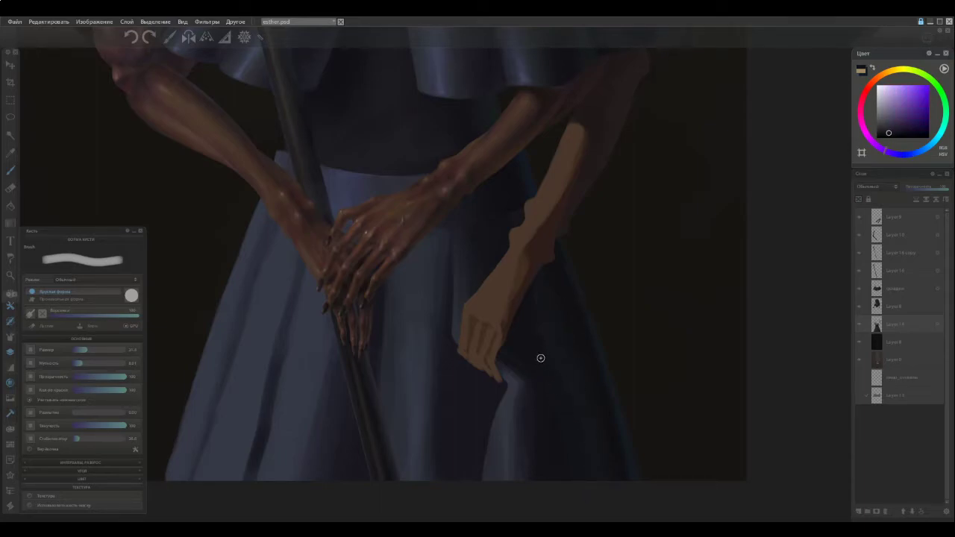
{"action": "left_click", "coordinate": [569, 426], "text": "alt"}
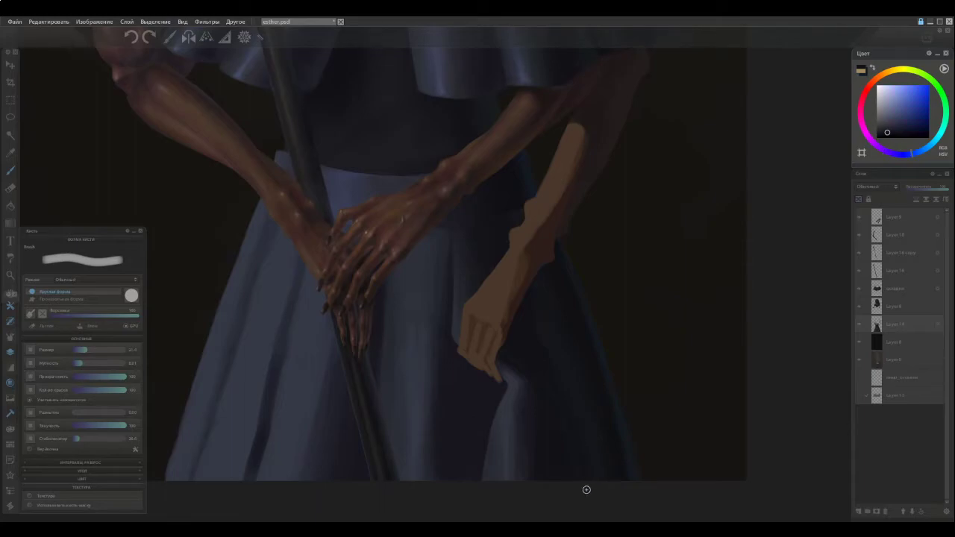
Extend a long diagonal fold down the shadowed side of the skirt to the hem and blend its edges.
{"action": "left_click_drag", "start_coordinate": [570, 401], "coordinate": [597, 494]}
{"action": "left_click", "coordinate": [552, 378], "text": "alt"}
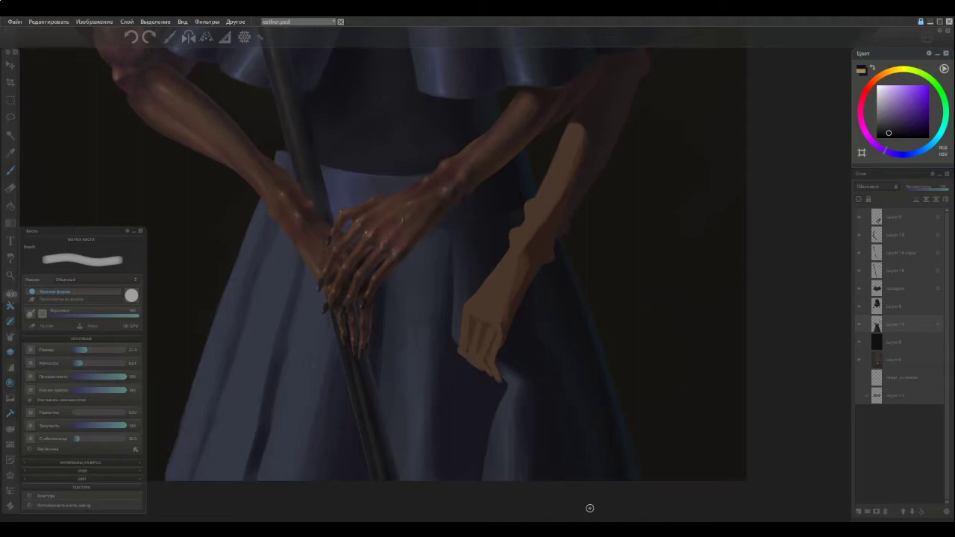
{"action": "left_click", "coordinate": [567, 402], "text": "ctrl"}
{"action": "left_click", "coordinate": [578, 404], "text": "alt"}
{"action": "left_click", "coordinate": [584, 456], "text": "ctrl"}
{"action": "left_click", "coordinate": [587, 467], "text": "ctrl"}
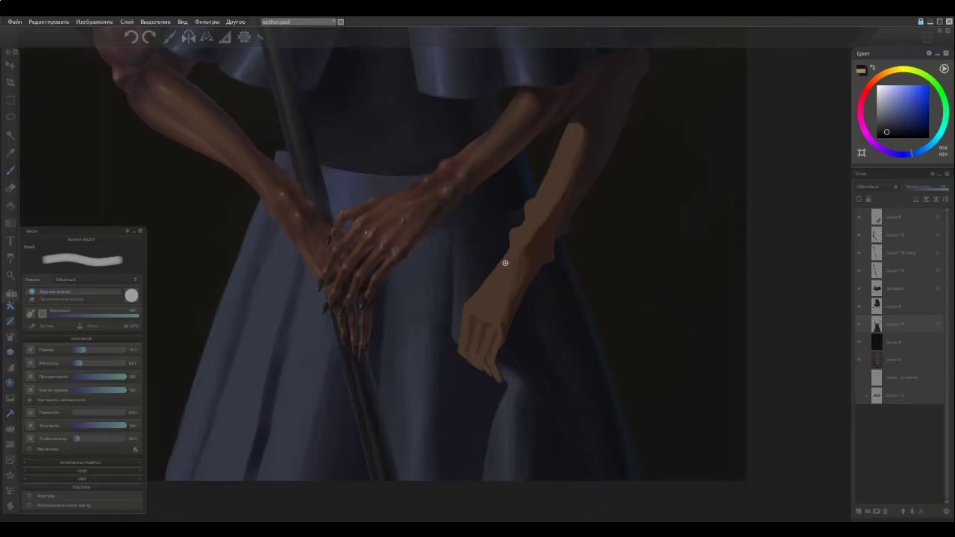
Deepen the shadow on the skirt directly beside the wrist of the lowered arm with sampled dark blues.
{"action": "left_click", "coordinate": [533, 314], "text": "ctrl"}
{"action": "left_click", "coordinate": [538, 304], "text": "ctrl"}
{"action": "left_click", "coordinate": [532, 304], "text": "ctrl"}
{"action": "left_click", "coordinate": [536, 306], "text": "ctrl"}
{"action": "left_click", "coordinate": [528, 295], "text": "ctrl"}
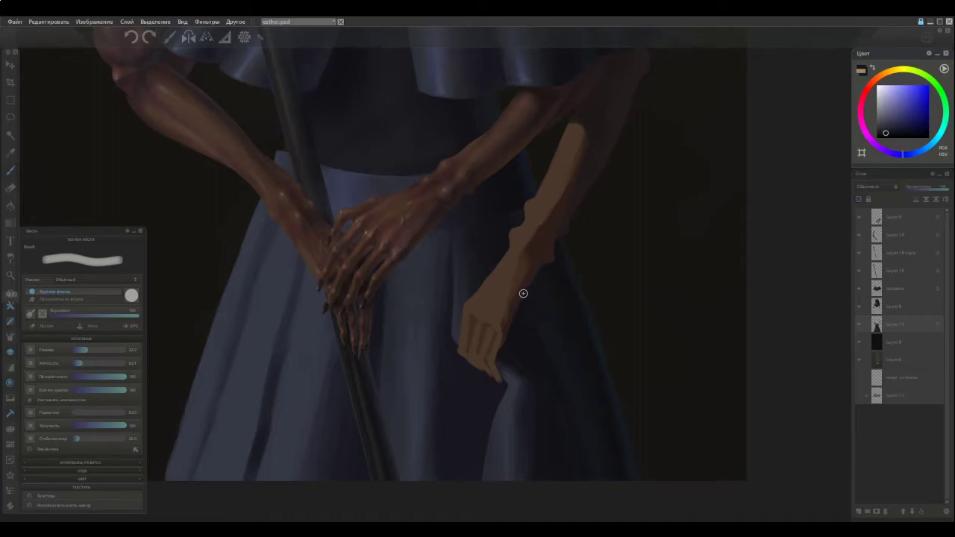
Blend the dark fabric from the lowered wrist down past the fingers with alternating blue and violet shadow tones.
{"action": "left_click", "coordinate": [540, 337], "text": "ctrl"}
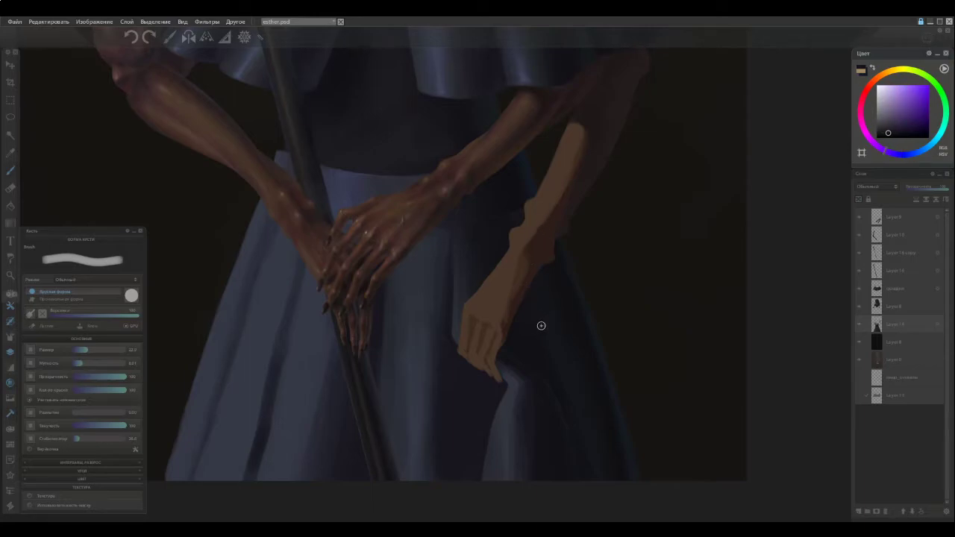
{"action": "left_click", "coordinate": [524, 346], "text": "ctrl"}
{"action": "left_click", "coordinate": [546, 345], "text": "ctrl"}
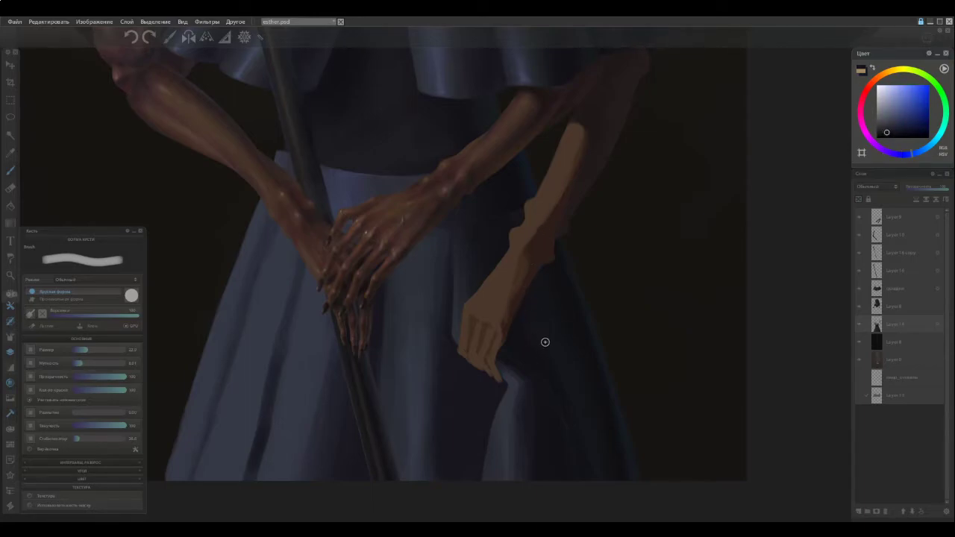
{"action": "left_click_drag", "start_coordinate": [539, 263], "coordinate": [526, 311]}
{"action": "left_click", "coordinate": [536, 364], "text": "ctrl"}
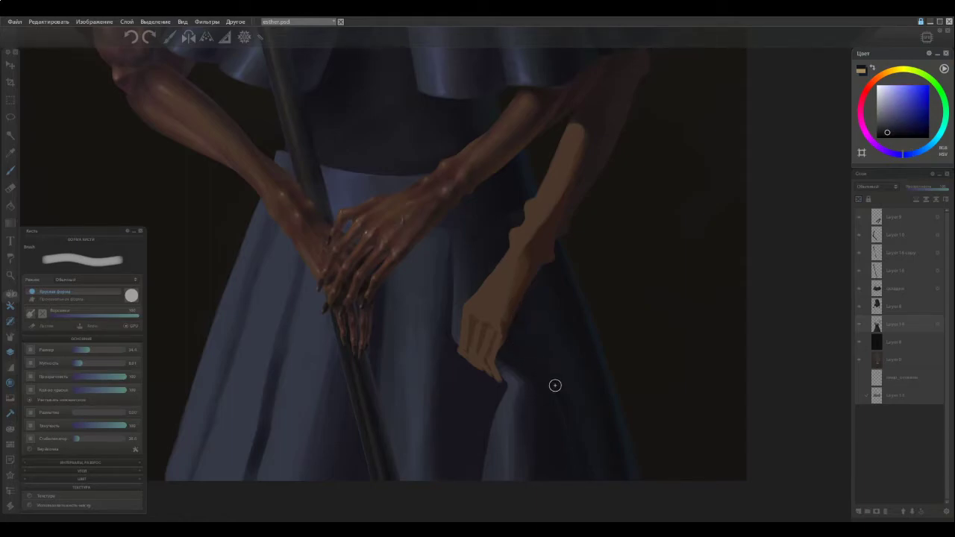
{"action": "left_click", "coordinate": [518, 351], "text": "ctrl"}
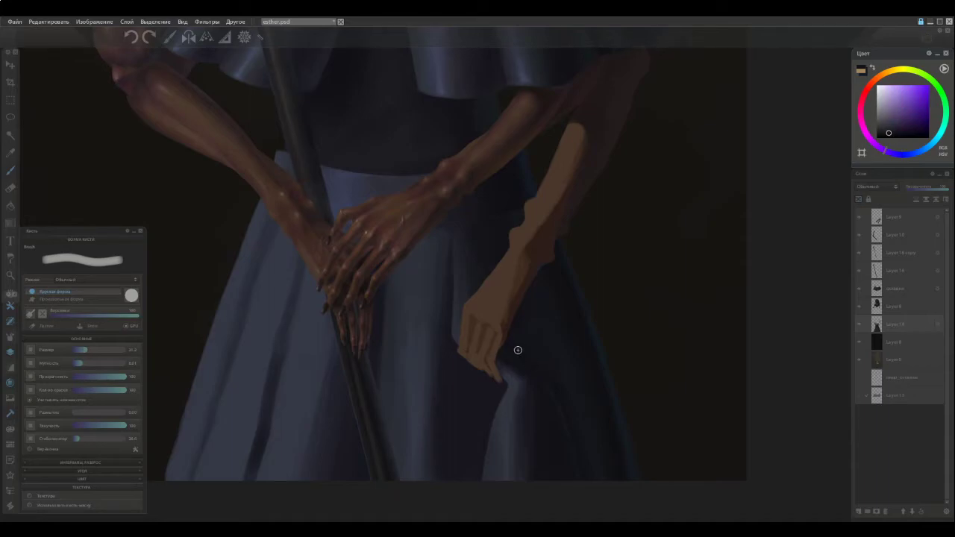
Refine the small fold shadow beside the fingers of the lowered hand with colors sampled around it.
{"action": "left_click", "coordinate": [519, 345], "text": "alt"}
{"action": "left_click", "coordinate": [522, 346], "text": "alt"}
{"action": "left_click", "coordinate": [536, 357], "text": "alt"}
{"action": "left_click", "coordinate": [521, 354], "text": "ctrl"}
{"action": "left_click", "coordinate": [517, 342], "text": "ctrl"}
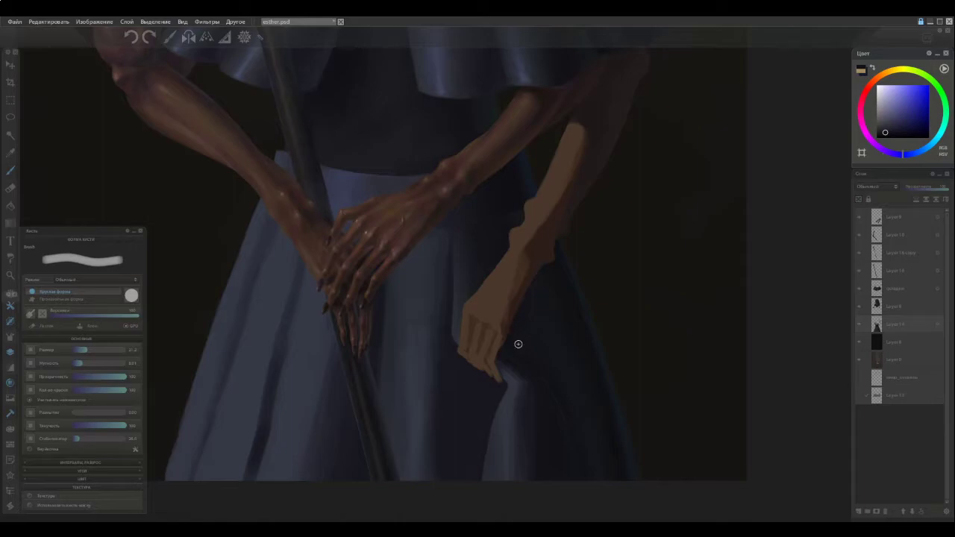
{"action": "left_click", "coordinate": [514, 346], "text": "ctrl"}
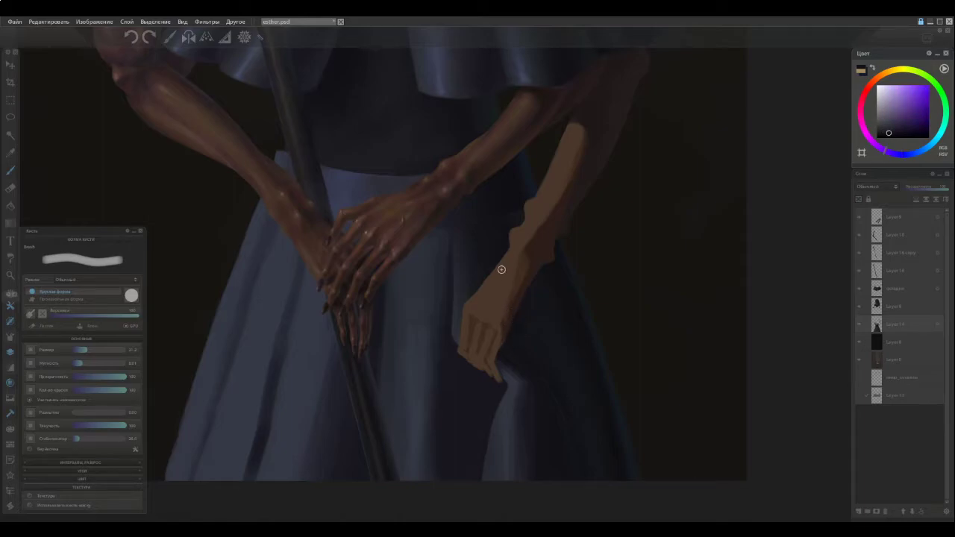
Smooth the skirt shading along the back of the lowered hand and up to the wrist with sampled dark tones.
{"action": "left_click", "coordinate": [527, 329], "text": "alt"}
{"action": "left_click", "coordinate": [529, 322], "text": "alt"}
{"action": "left_click", "coordinate": [529, 315], "text": "alt"}
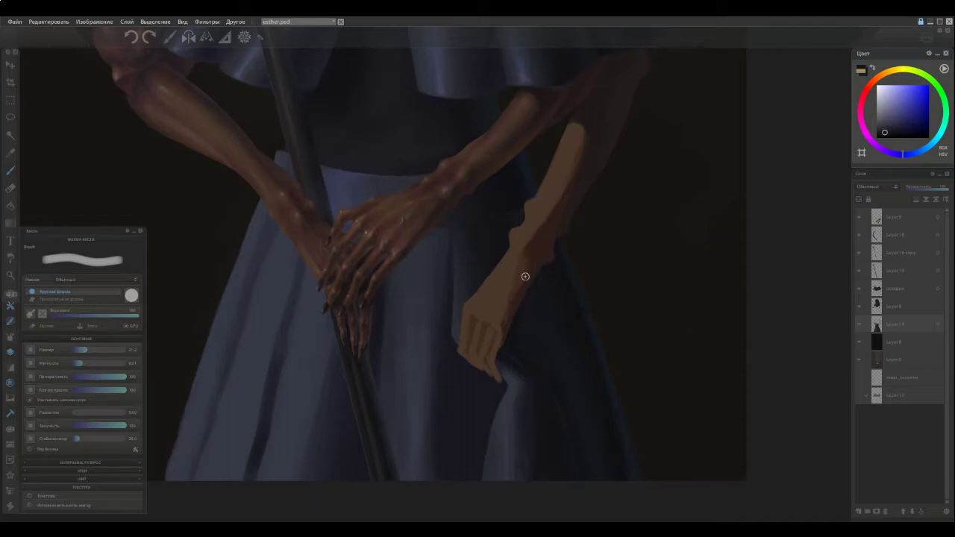
{"action": "left_click", "coordinate": [515, 342], "text": "ctrl"}
{"action": "left_click", "coordinate": [524, 323], "text": "ctrl"}
{"action": "left_click", "coordinate": [527, 320], "text": "ctrl"}
{"action": "left_click", "coordinate": [531, 314], "text": "ctrl"}
{"action": "left_click", "coordinate": [524, 291], "text": "ctrl"}
{"action": "left_click", "coordinate": [526, 302], "text": "ctrl"}
{"action": "left_click", "coordinate": [518, 322], "text": "ctrl"}
{"action": "left_click", "coordinate": [525, 319], "text": "ctrl"}
Model the broad folds on the skirt's outer shadowed side below the lowered forearm with sampled dark blues.
{"action": "left_click", "coordinate": [551, 281], "text": "ctrl"}
{"action": "left_click", "coordinate": [561, 333], "text": "ctrl"}
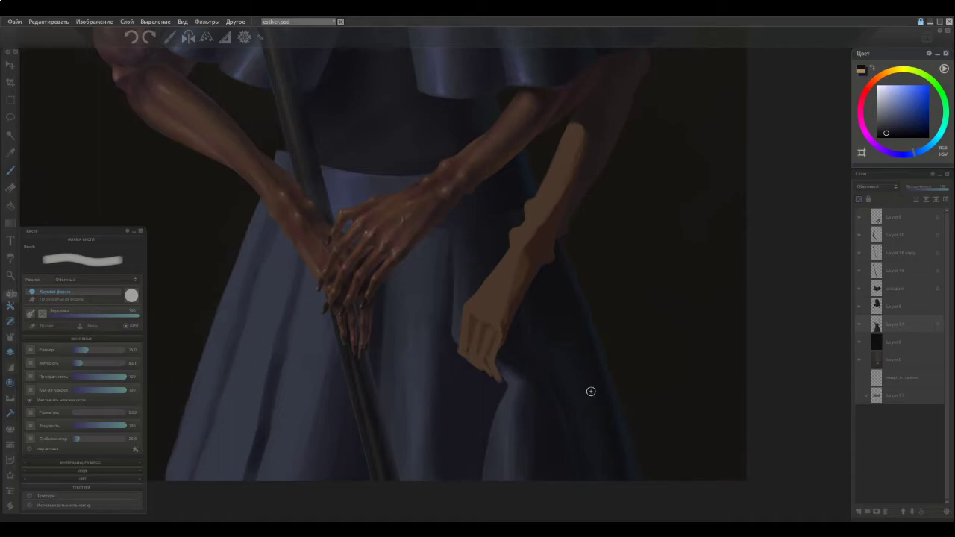
{"action": "left_click", "coordinate": [559, 304], "text": "ctrl"}
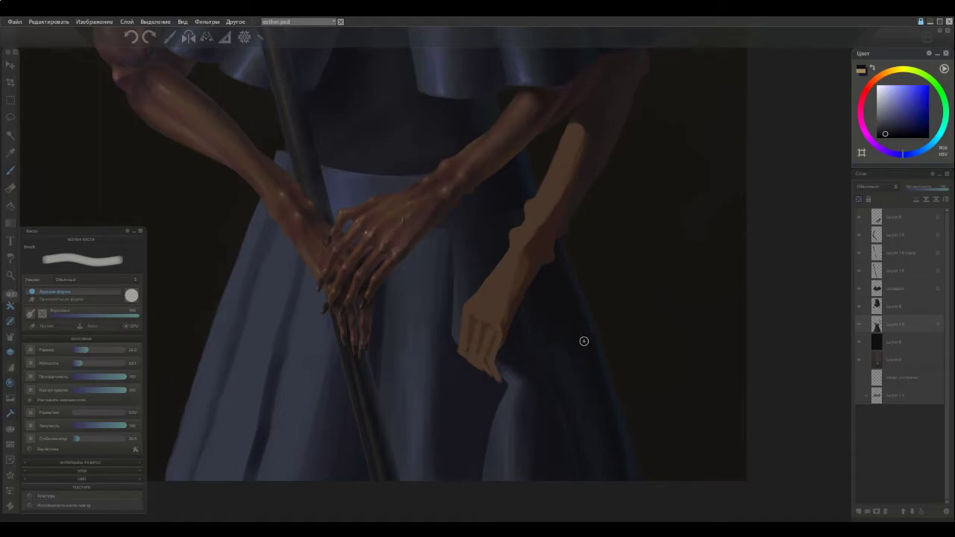
{"action": "left_click", "coordinate": [560, 309], "text": "alt"}
{"action": "left_click", "coordinate": [556, 339], "text": "alt"}
{"action": "left_click", "coordinate": [558, 352], "text": "alt"}
{"action": "left_click", "coordinate": [580, 395], "text": "ctrl"}
{"action": "left_click", "coordinate": [595, 396], "text": "alt"}
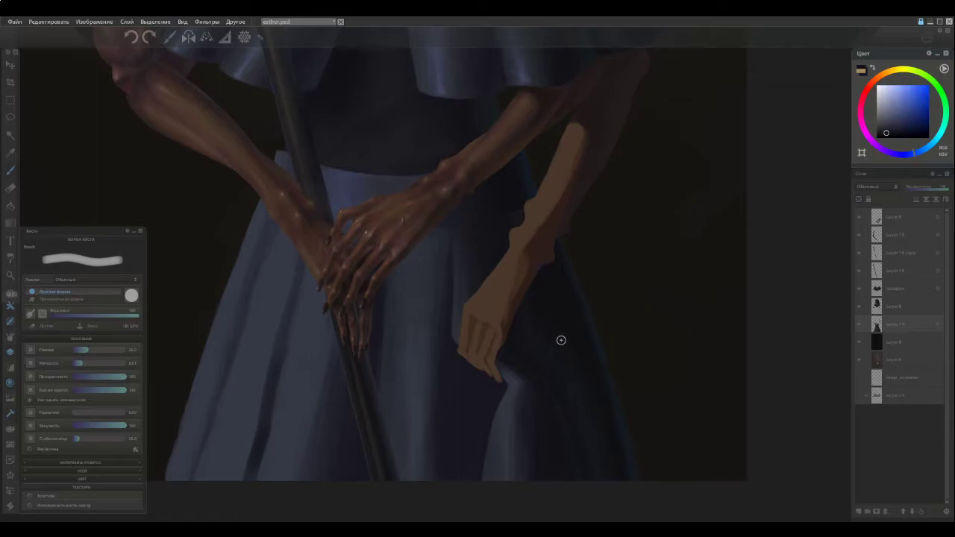
{"action": "left_click", "coordinate": [550, 334], "text": "alt"}
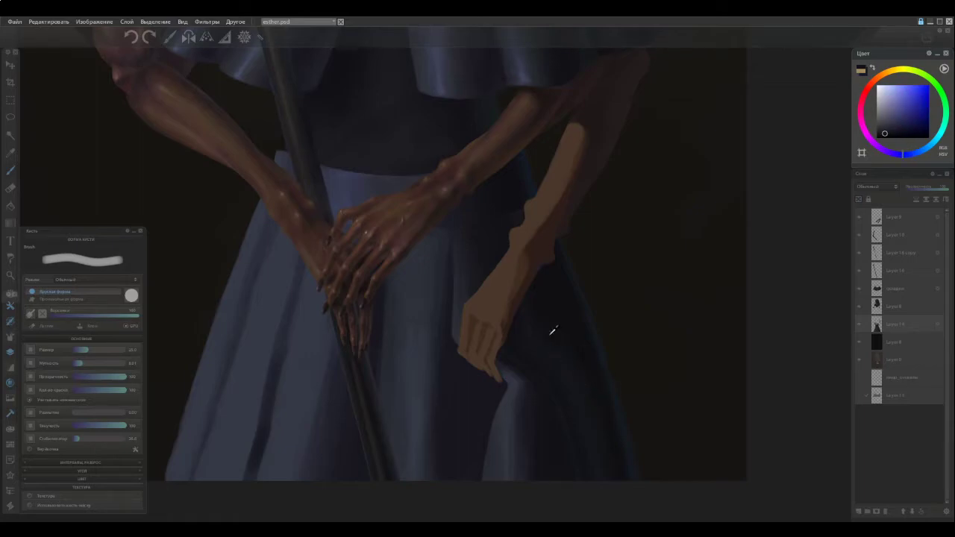
{"action": "left_click", "coordinate": [571, 370], "text": "ctrl"}
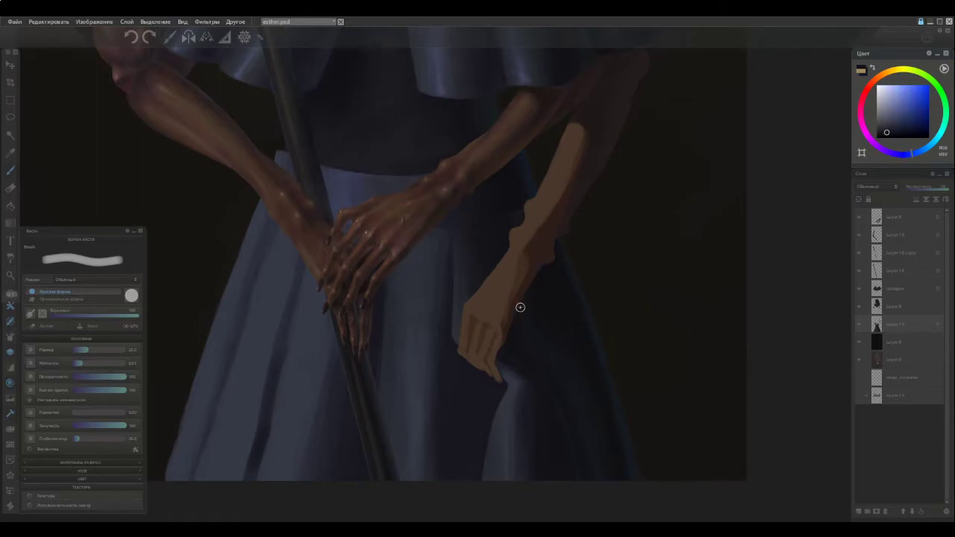
Reshape the light fold below the fingertips of the lowered hand by shading its outer edge with sampled violet-blue tones.
{"action": "scroll", "coordinate": [505, 351], "scroll_direction": "down", "scroll_amount": 2}
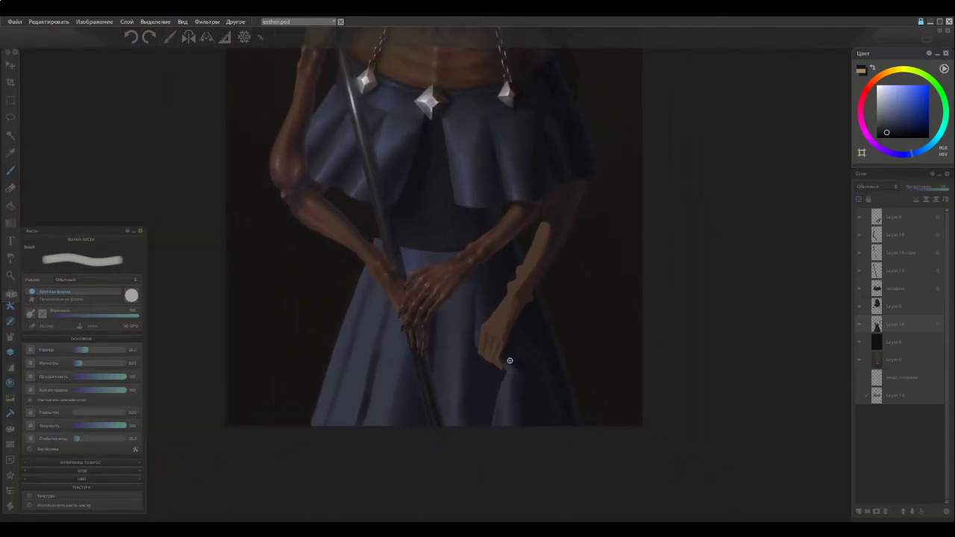
{"action": "scroll", "coordinate": [517, 389], "scroll_direction": "up", "scroll_amount": 2}
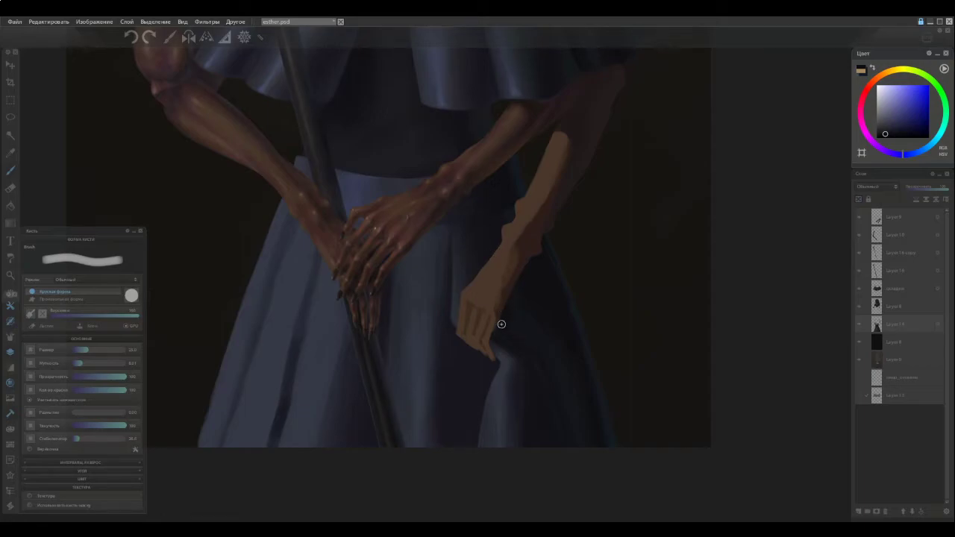
{"action": "left_click", "coordinate": [534, 354], "text": "ctrl"}
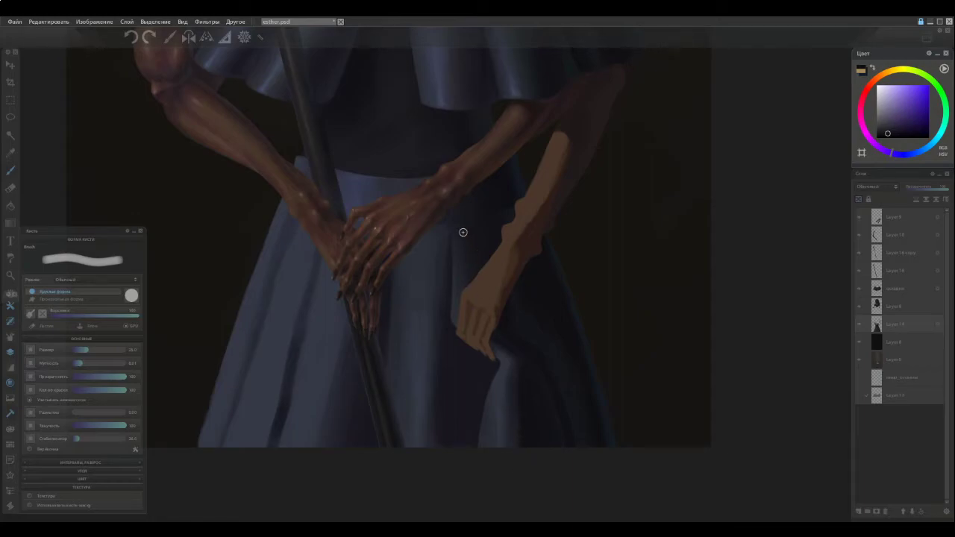
{"action": "mouse_move", "coordinate": [521, 374]}
{"action": "left_mouse_down"}
{"action": "mouse_move", "coordinate": [516, 427]}
{"action": "mouse_move", "coordinate": [516, 404]}
{"action": "left_mouse_up"}
{"action": "left_click", "coordinate": [519, 401], "text": "alt"}
{"action": "left_click", "coordinate": [525, 399], "text": "alt"}
{"action": "left_click", "coordinate": [520, 408], "text": "alt"}
{"action": "left_click", "coordinate": [521, 403], "text": "alt"}
{"action": "left_click", "coordinate": [518, 373], "text": "alt"}
{"action": "left_click", "coordinate": [516, 395], "text": "alt"}
Paint long shadow strokes along the outer edge of the light fold from the fingertips to the hem and blend them.
{"action": "mouse_move", "coordinate": [508, 424]}
{"action": "left_mouse_down"}
{"action": "mouse_move", "coordinate": [512, 440]}
{"action": "mouse_move", "coordinate": [508, 418]}
{"action": "left_mouse_up"}
{"action": "left_click", "coordinate": [511, 441], "text": "alt"}
{"action": "left_click_drag", "start_coordinate": [516, 372], "coordinate": [507, 441]}
{"action": "left_click", "coordinate": [516, 369], "text": "alt"}
{"action": "left_click_drag", "start_coordinate": [517, 372], "coordinate": [504, 441]}
{"action": "left_click", "coordinate": [512, 389], "text": "alt"}
{"action": "left_click", "coordinate": [511, 399], "text": "alt"}
{"action": "left_click", "coordinate": [520, 376], "text": "alt"}
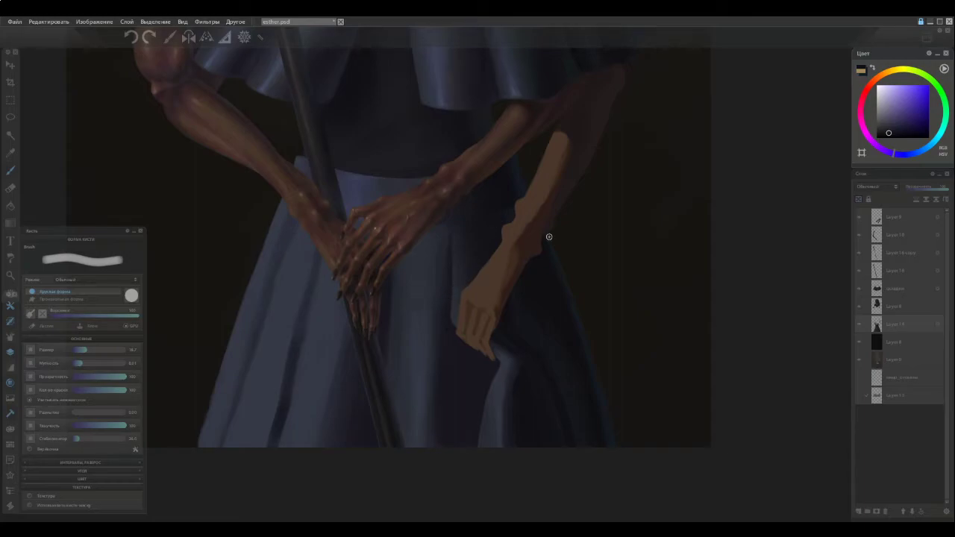
Soften the top of the light fold below the fingertips with blue tones sampled from its edge.
{"action": "left_click", "coordinate": [513, 366], "text": "alt"}
{"action": "left_click", "coordinate": [520, 376], "text": "alt"}
{"action": "left_click", "coordinate": [512, 372], "text": "alt"}
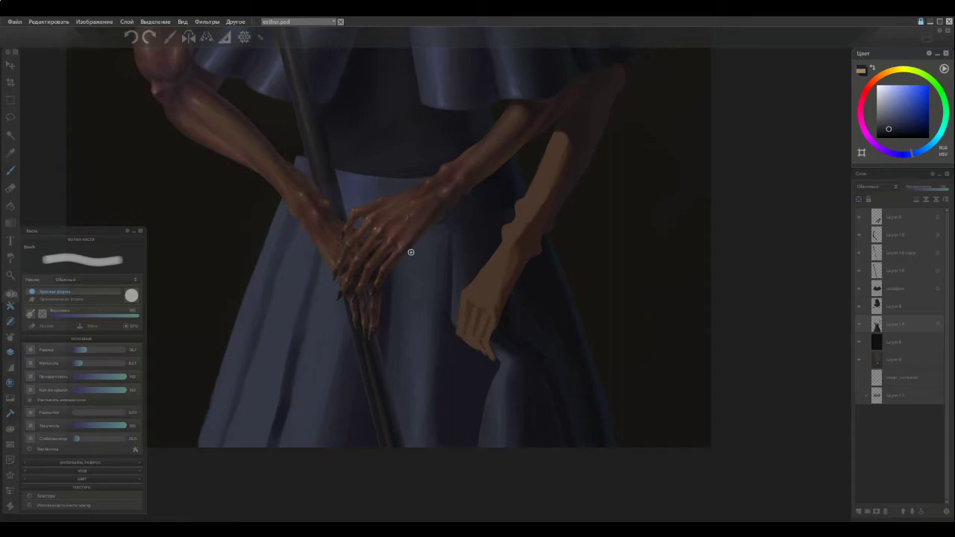
Enlarge the brush and paint the dark hollow beside the light fold near the hem with sampled shadow colors.
{"action": "key", "text": "bracketright"}
{"action": "left_click", "coordinate": [561, 403], "text": "alt"}
{"action": "mouse_move", "coordinate": [531, 446]}
{"action": "left_mouse_down"}
{"action": "mouse_move", "coordinate": [531, 410]}
{"action": "mouse_move", "coordinate": [549, 461]}
{"action": "mouse_move", "coordinate": [531, 432]}
{"action": "mouse_move", "coordinate": [529, 397]}
{"action": "mouse_move", "coordinate": [544, 456]}
{"action": "mouse_move", "coordinate": [533, 388]}
{"action": "left_mouse_up"}
{"action": "left_click", "coordinate": [533, 429], "text": "alt"}
{"action": "left_click", "coordinate": [536, 420], "text": "alt"}
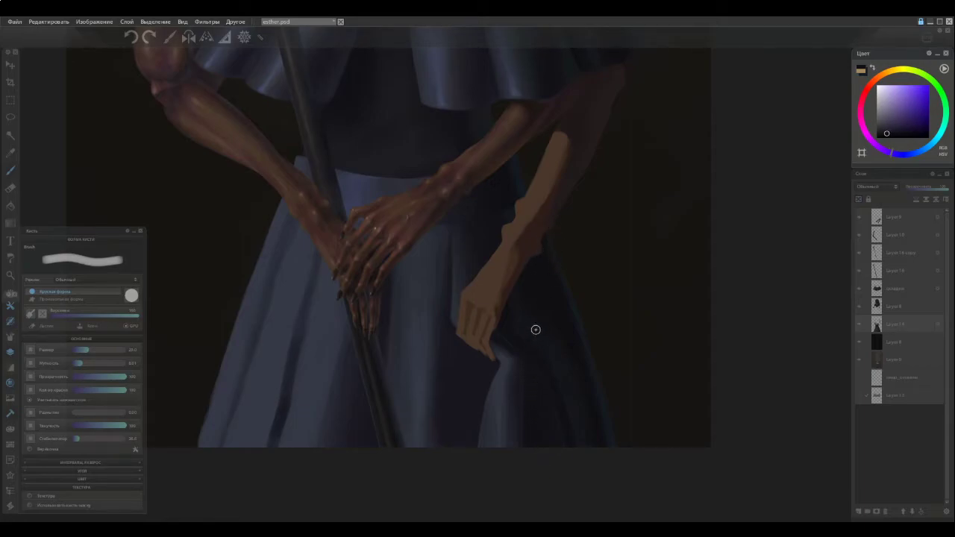
{"action": "left_click", "coordinate": [529, 408], "text": "alt"}
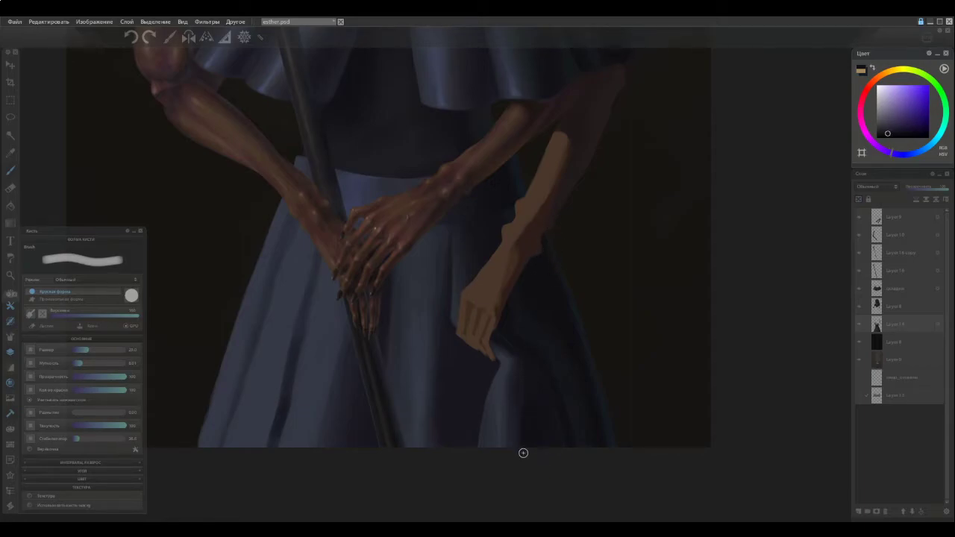
Blend the transition between the light fold's upper half and the neighboring shadow with tones sampled on both sides.
{"action": "left_click", "coordinate": [527, 415], "text": "alt"}
{"action": "left_click", "coordinate": [524, 383], "text": "alt"}
{"action": "left_click", "coordinate": [532, 391], "text": "alt"}
{"action": "left_click", "coordinate": [522, 386], "text": "alt"}
{"action": "left_click", "coordinate": [519, 417], "text": "alt"}
{"action": "left_click", "coordinate": [515, 409], "text": "alt"}
{"action": "left_click", "coordinate": [514, 389], "text": "alt"}
{"action": "left_click", "coordinate": [515, 392], "text": "alt"}
{"action": "left_click", "coordinate": [525, 388], "text": "alt"}
Smooth the light fold's shadow edge down toward the hem with repeatedly sampled intermediate blues.
{"action": "left_click", "coordinate": [519, 418], "text": "alt"}
{"action": "left_click", "coordinate": [514, 402], "text": "alt"}
{"action": "left_click", "coordinate": [522, 415], "text": "alt"}
{"action": "left_click", "coordinate": [515, 433], "text": "alt"}
{"action": "left_click", "coordinate": [514, 414], "text": "alt"}
{"action": "left_click", "coordinate": [518, 437], "text": "alt"}
{"action": "left_click", "coordinate": [510, 434], "text": "alt"}
{"action": "left_click", "coordinate": [509, 412], "text": "alt"}
{"action": "left_click", "coordinate": [512, 401], "text": "alt"}
{"action": "left_click", "coordinate": [525, 420], "text": "alt"}
Refine the inner edge of the light fold and retouch its top just below the fingertips with sampled blues.
{"action": "left_click_drag", "start_coordinate": [478, 371], "coordinate": [477, 424]}
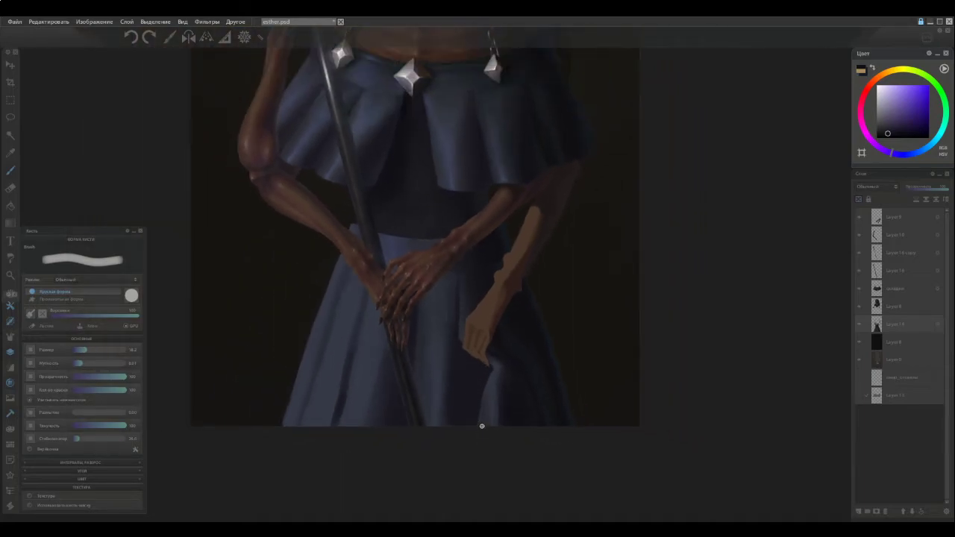
{"action": "scroll", "coordinate": [490, 398], "scroll_direction": "up", "scroll_amount": 2}
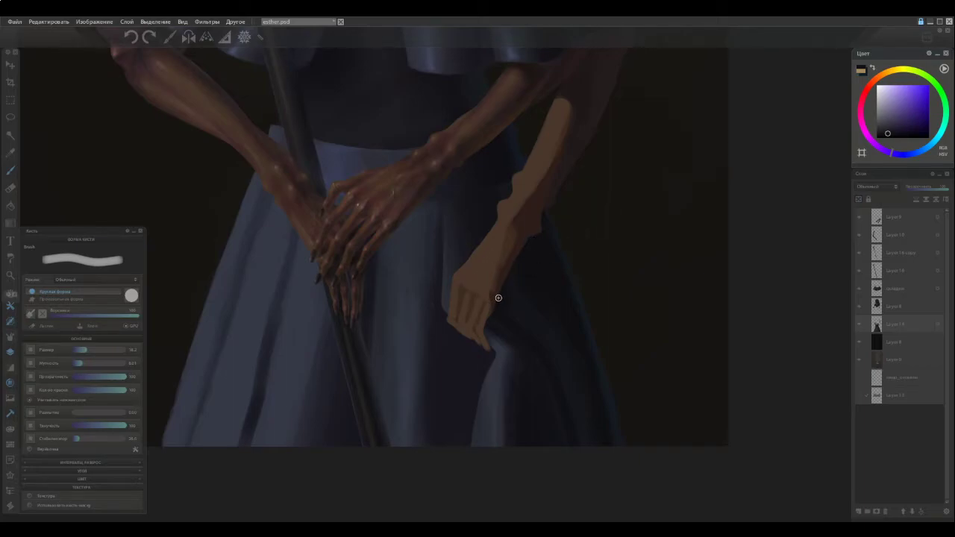
{"action": "left_click", "coordinate": [516, 336], "text": "alt"}
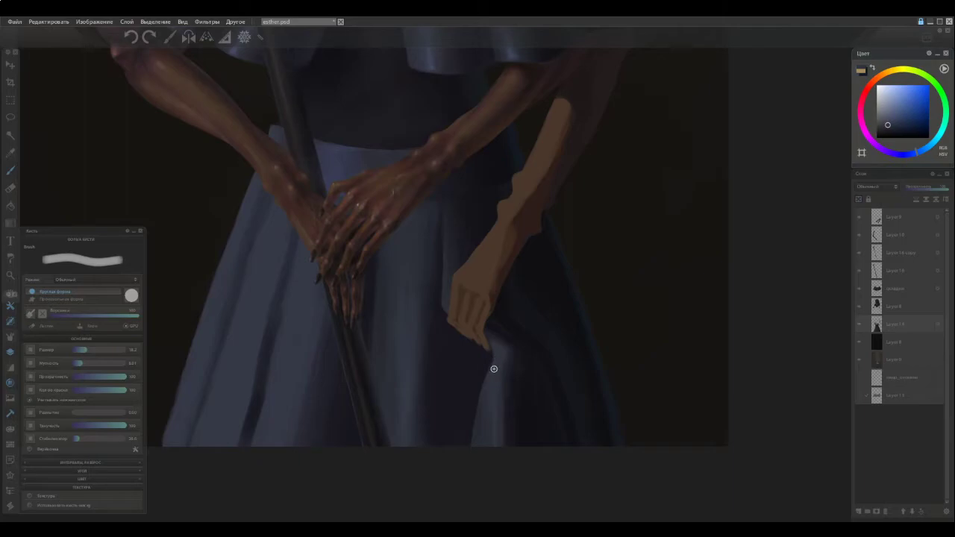
{"action": "left_click", "coordinate": [498, 337], "text": "ctrl"}
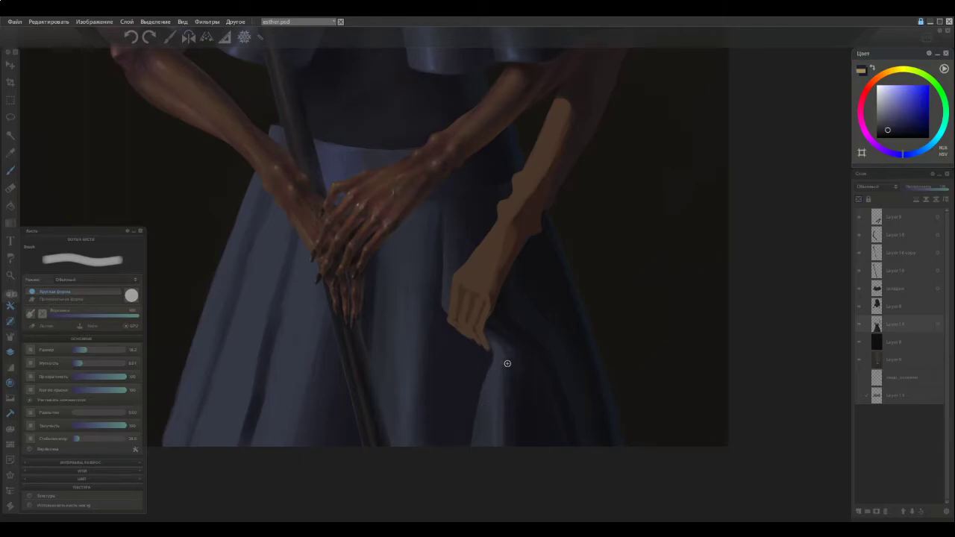
Retouch the light fold's top beside the fingertips and paint faint folds in the shadowed fabric toward the hem with sampled blues.
{"action": "left_click", "coordinate": [502, 370], "text": "ctrl"}
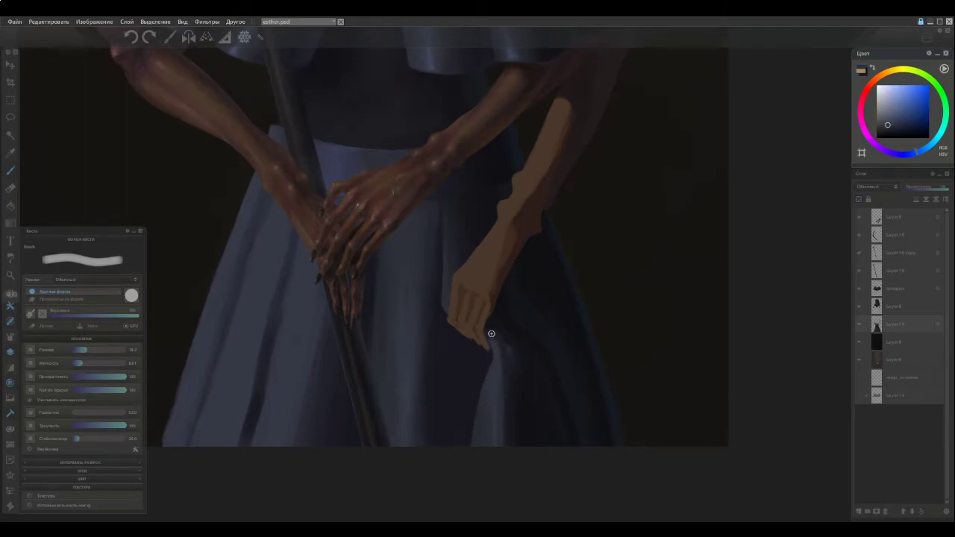
{"action": "left_click", "coordinate": [494, 329], "text": "ctrl"}
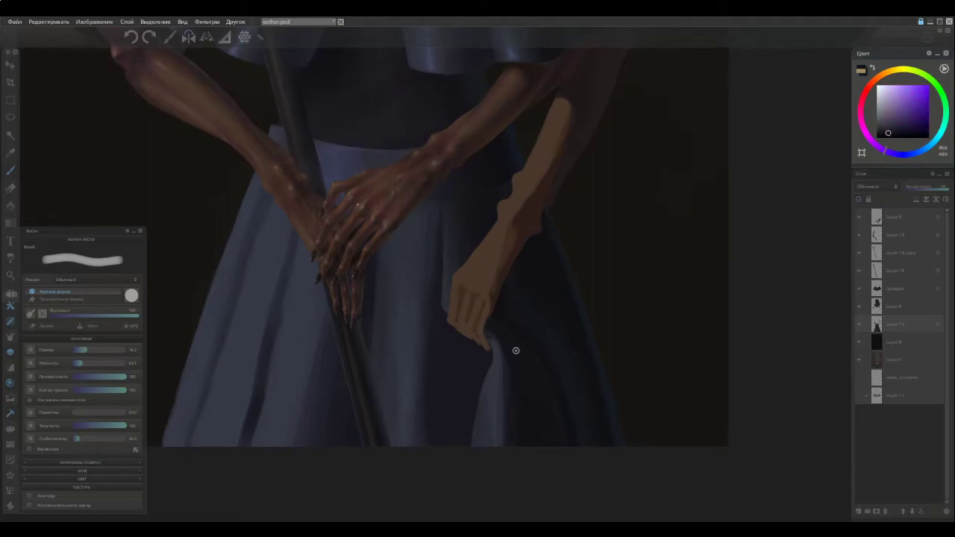
{"action": "left_click", "coordinate": [520, 437], "text": "ctrl"}
{"action": "left_click", "coordinate": [566, 417], "text": "ctrl"}
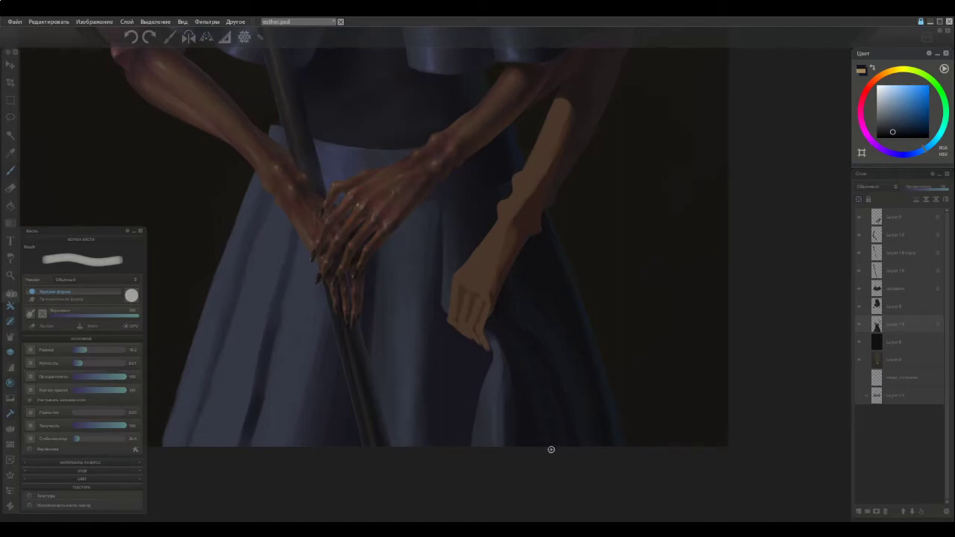
{"action": "left_click", "coordinate": [537, 349], "text": "ctrl"}
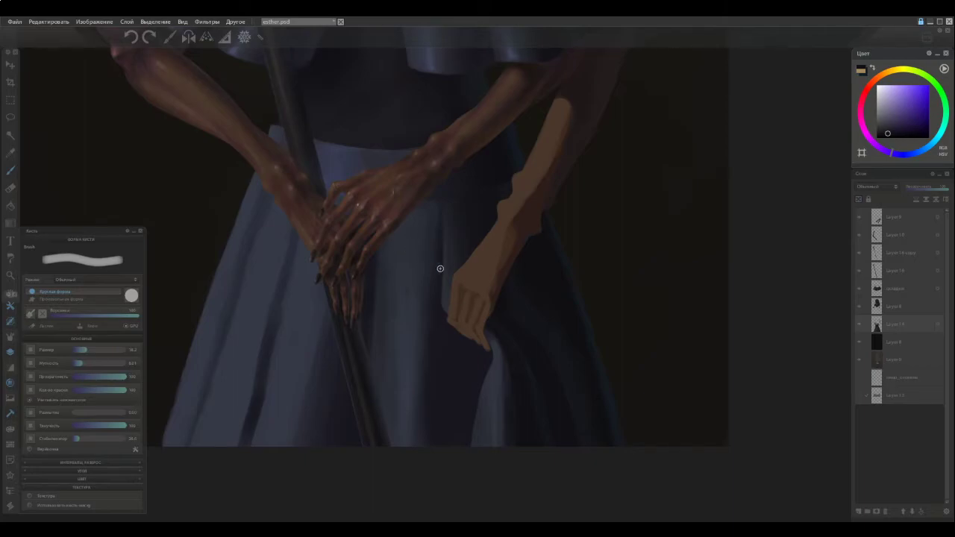
Reduce the brush size and refine the dark folds between the light fold and the skirt's outer edge with sampled tones.
{"action": "left_click", "coordinate": [556, 365], "text": "ctrl"}
{"action": "left_click", "coordinate": [561, 378], "text": "alt"}
{"action": "left_click", "coordinate": [564, 379], "text": "alt"}
{"action": "key", "text": "bracketleft"}
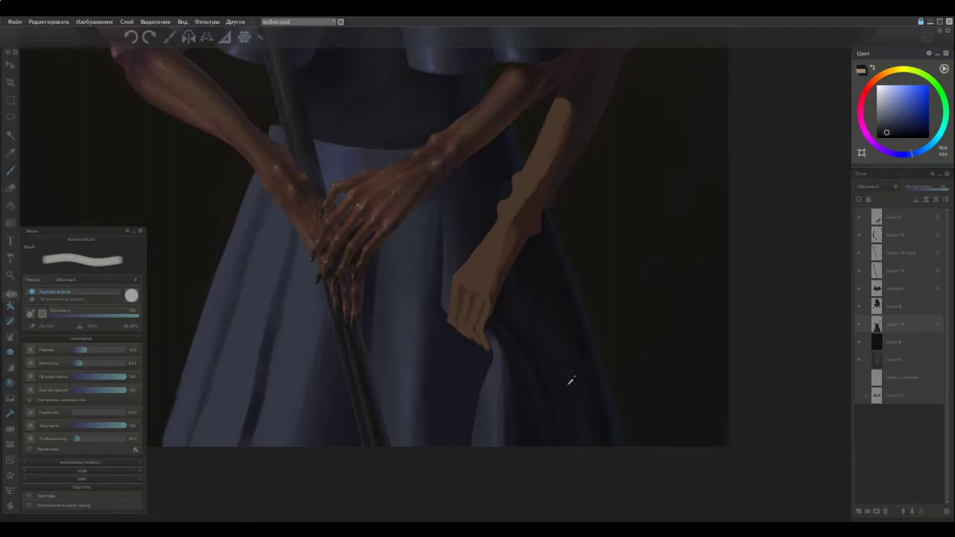
{"action": "left_click", "coordinate": [531, 343], "text": "ctrl"}
{"action": "left_click", "coordinate": [545, 359], "text": "ctrl"}
Blend the fold running diagonally from beside the fingers toward the hem with dark blues sampled along it.
{"action": "left_click", "coordinate": [543, 358], "text": "alt"}
{"action": "left_click", "coordinate": [542, 348], "text": "alt"}
{"action": "left_click", "coordinate": [511, 314], "text": "alt"}
{"action": "left_click", "coordinate": [528, 330], "text": "alt"}
{"action": "left_click", "coordinate": [516, 314], "text": "alt"}
{"action": "left_click", "coordinate": [510, 314], "text": "ctrl"}
{"action": "left_click", "coordinate": [520, 329], "text": "ctrl"}
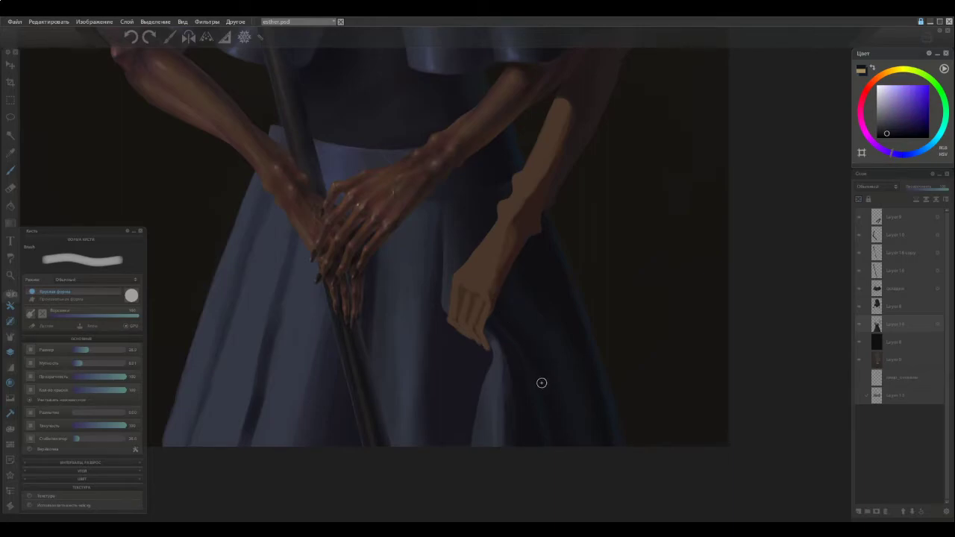
Paint the shadowed fabric just beneath the wrist, covering the stray brown stroke with sampled dark blue.
{"action": "scroll", "coordinate": [408, 317], "scroll_direction": "down", "scroll_amount": 2}
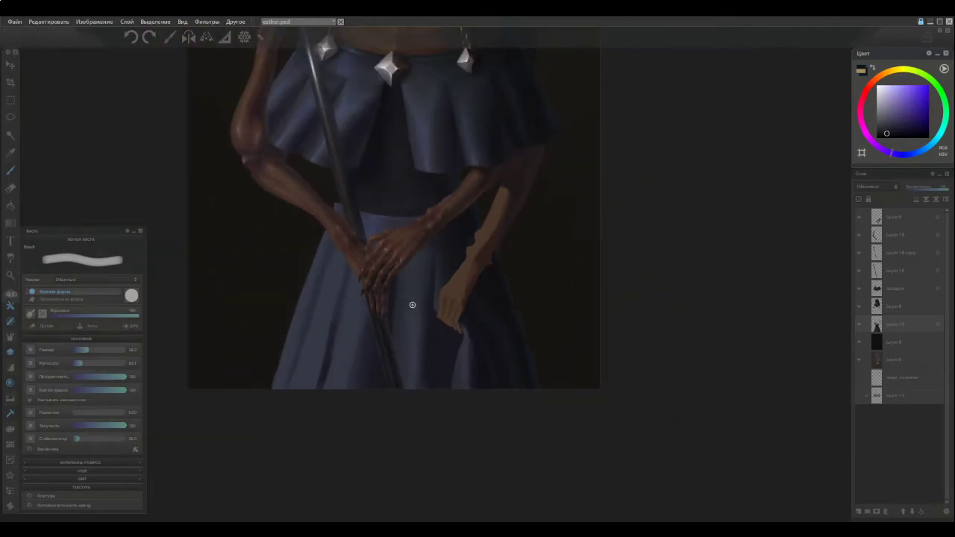
{"action": "scroll", "coordinate": [461, 282], "scroll_direction": "up", "scroll_amount": 2}
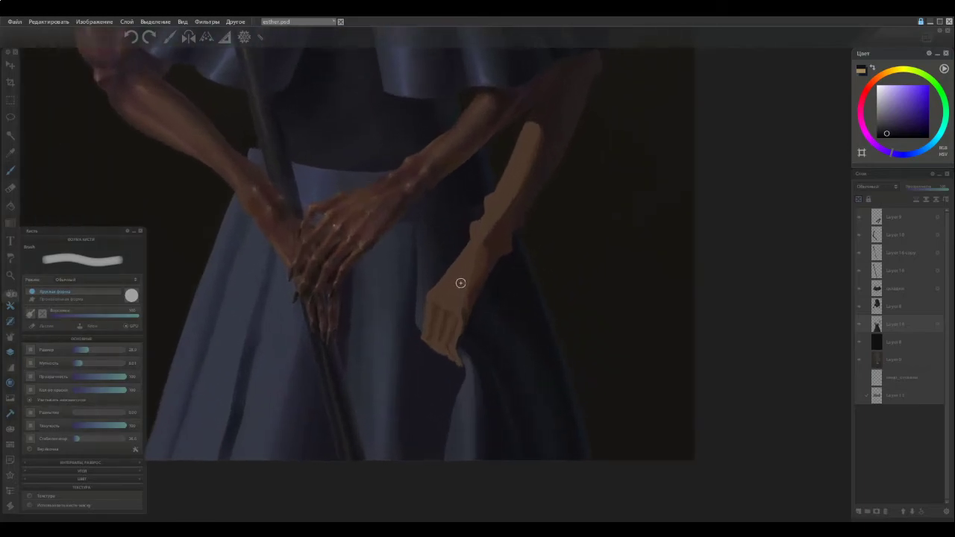
{"action": "left_click", "coordinate": [531, 270], "text": "ctrl"}
{"action": "left_click", "coordinate": [516, 258], "text": "ctrl"}
{"action": "left_click", "coordinate": [508, 254], "text": "alt"}
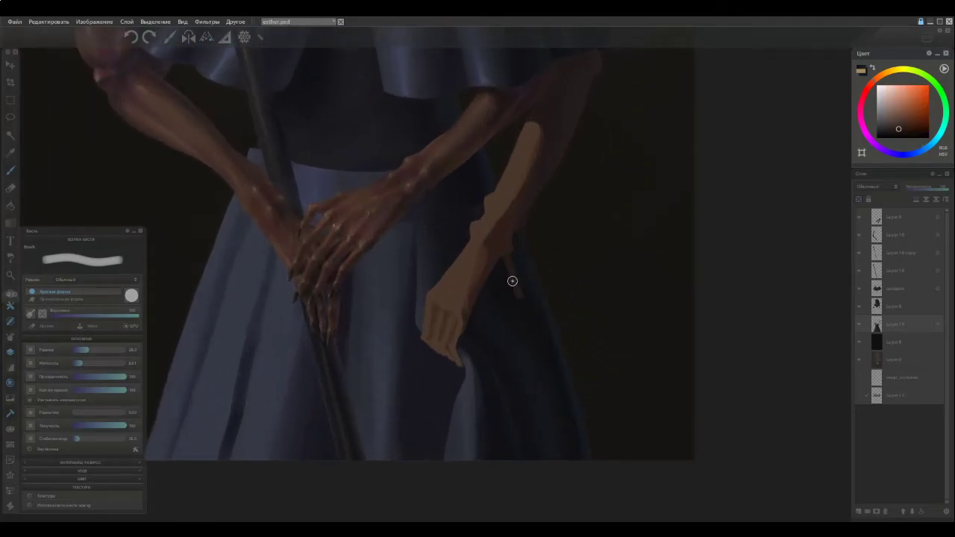
{"action": "left_click", "coordinate": [515, 293], "text": "alt"}
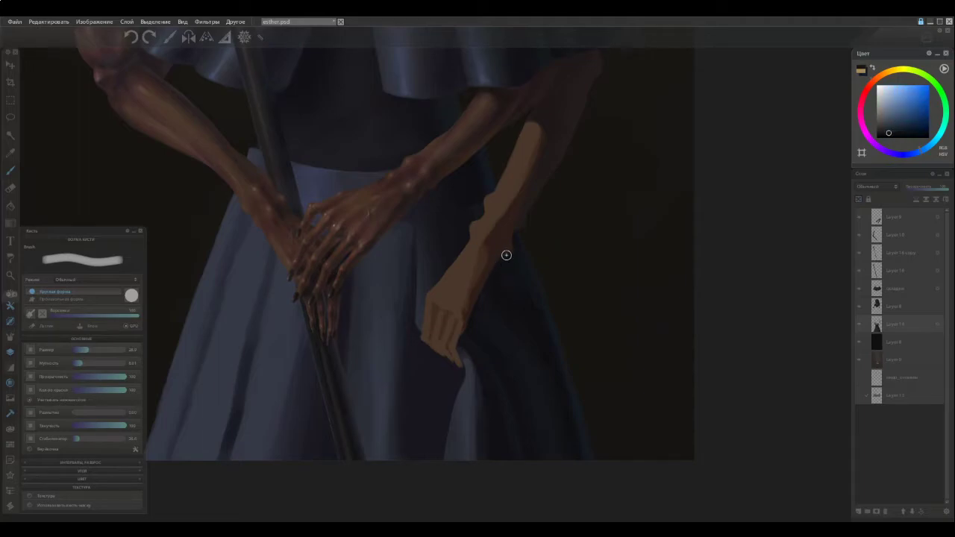
Soften the skirt's outer edge below the wrist by painting sampled shadow blues down toward the hem.
{"action": "left_click", "coordinate": [528, 296], "text": "ctrl"}
{"action": "left_click", "coordinate": [539, 303], "text": "alt"}
{"action": "left_click", "coordinate": [538, 305], "text": "alt"}
{"action": "left_click_drag", "start_coordinate": [540, 327], "coordinate": [559, 361]}
{"action": "left_click", "coordinate": [538, 327], "text": "ctrl"}
{"action": "left_click", "coordinate": [528, 323], "text": "ctrl"}
{"action": "left_click", "coordinate": [497, 267], "text": "ctrl"}
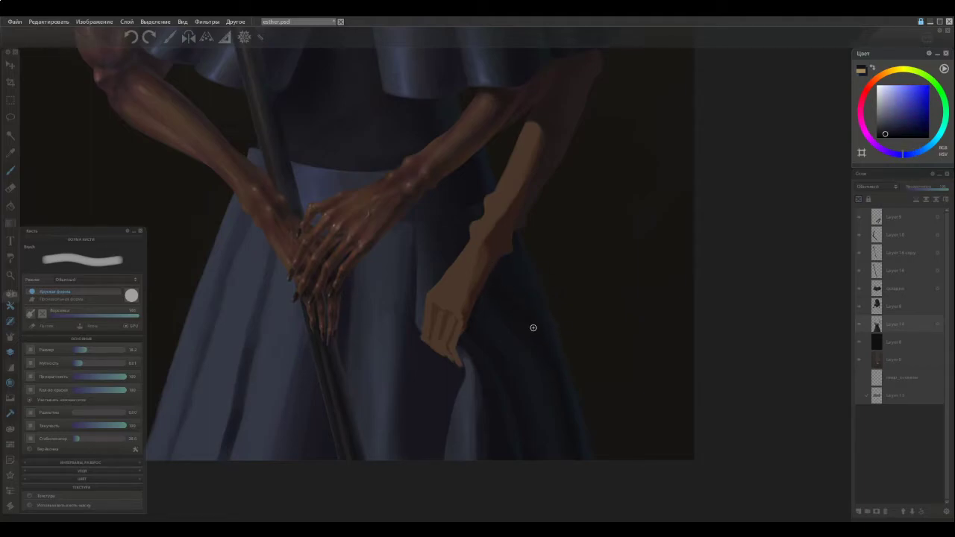
Smooth the shadowed fabric midway between the wrist and the hem, next to the outer edge, with closely sampled blues.
{"action": "left_click", "coordinate": [529, 322], "text": "ctrl"}
{"action": "left_click", "coordinate": [531, 326], "text": "ctrl"}
{"action": "left_click", "coordinate": [535, 308], "text": "ctrl"}
{"action": "left_click", "coordinate": [529, 319], "text": "ctrl"}
{"action": "left_click", "coordinate": [541, 338], "text": "ctrl"}
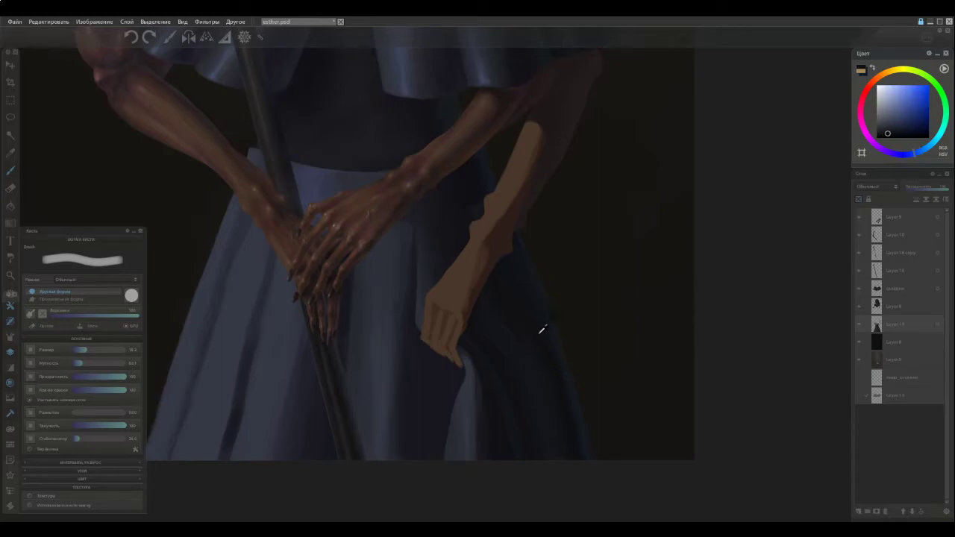
Blend the dark folds of the skirt's lower shadow side up toward the hand with tones sampled from both ends.
{"action": "left_click", "coordinate": [559, 384], "text": "ctrl"}
{"action": "left_click", "coordinate": [514, 382], "text": "ctrl"}
{"action": "left_click", "coordinate": [549, 380], "text": "ctrl"}
{"action": "left_click", "coordinate": [530, 336], "text": "ctrl"}
{"action": "left_click", "coordinate": [546, 367], "text": "alt"}
{"action": "left_click", "coordinate": [532, 335], "text": "alt"}
{"action": "left_click", "coordinate": [549, 376], "text": "ctrl"}
{"action": "left_click", "coordinate": [525, 328], "text": "ctrl"}
{"action": "left_click", "coordinate": [500, 316], "text": "ctrl"}
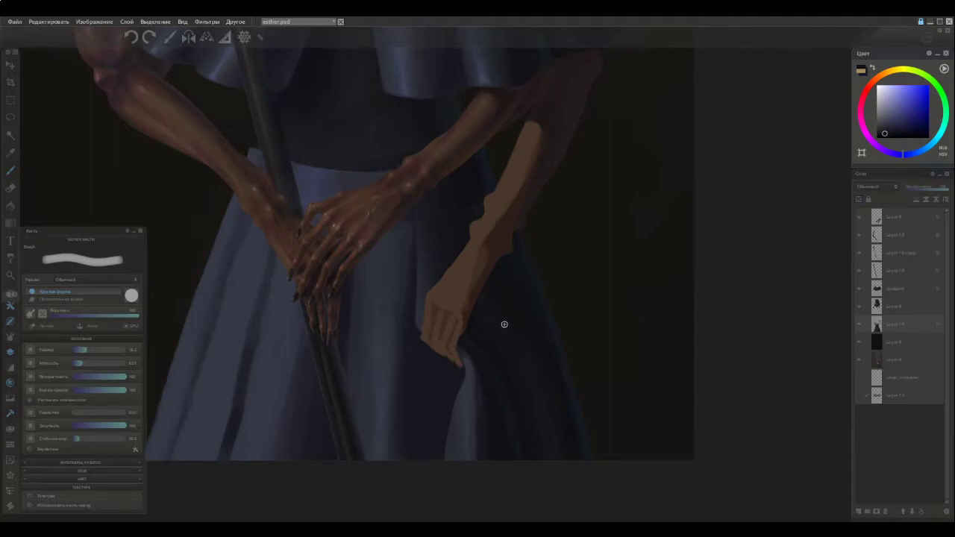
Even out the dark diagonal fold beside the fingertips with neighboring blue tones.
{"action": "left_click", "coordinate": [519, 341], "text": "ctrl"}
{"action": "left_click", "coordinate": [530, 354], "text": "ctrl"}
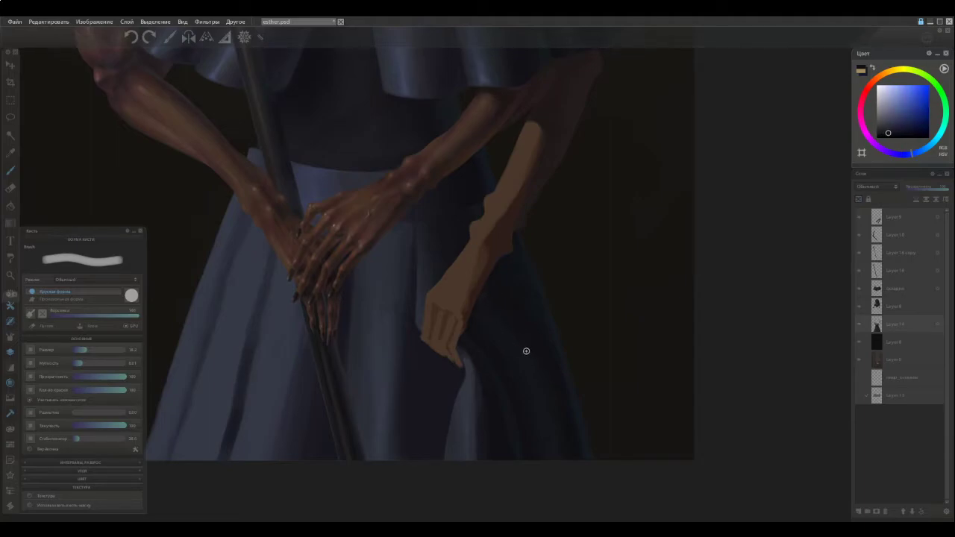
{"action": "left_click", "coordinate": [517, 350], "text": "ctrl"}
{"action": "left_click", "coordinate": [516, 332], "text": "ctrl"}
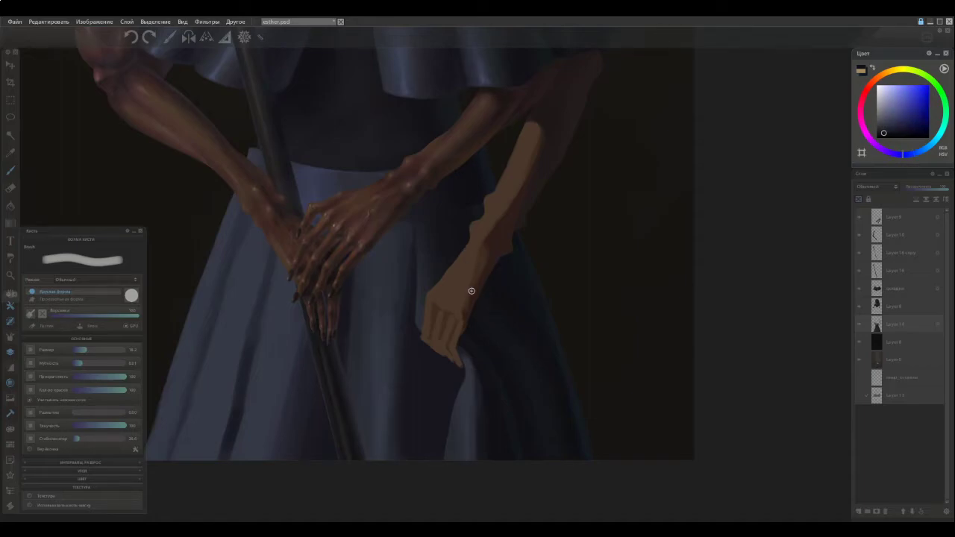
Enlarge the brush and paint broader shadow tones down the fabric between the hand and the outer edge.
{"action": "scroll", "coordinate": [479, 344], "scroll_direction": "down", "scroll_amount": 3}
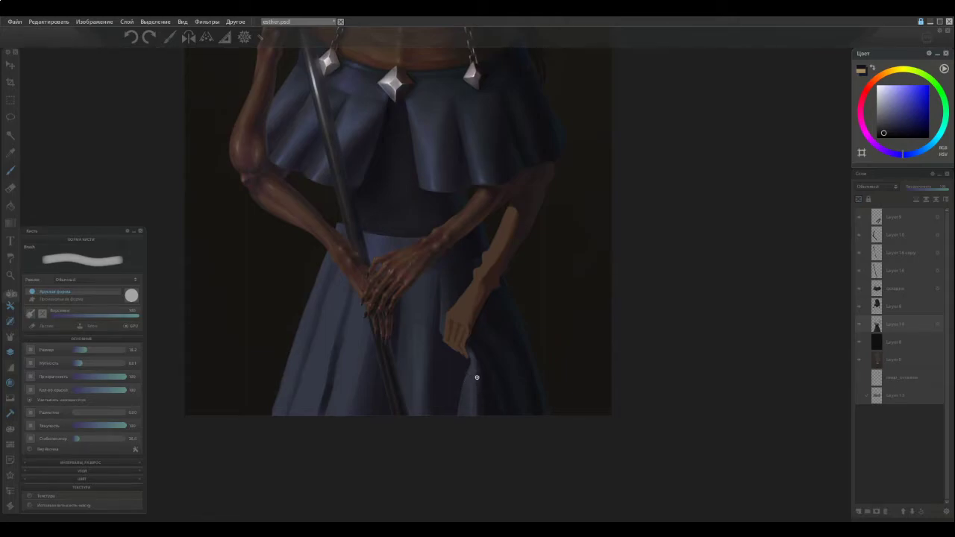
{"action": "scroll", "coordinate": [471, 344], "scroll_direction": "up", "scroll_amount": 2}
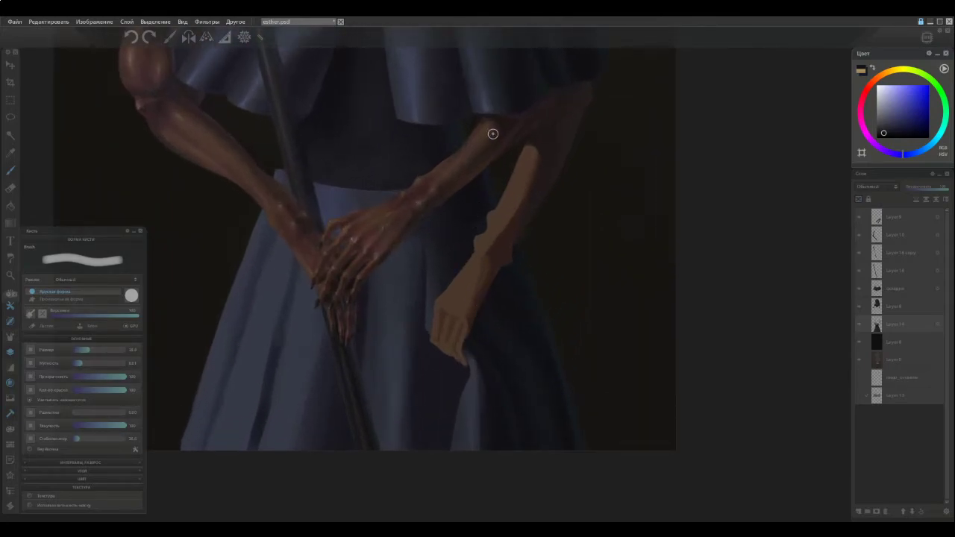
{"action": "left_click", "coordinate": [523, 322], "text": "alt"}
{"action": "left_click", "coordinate": [522, 357], "text": "alt"}
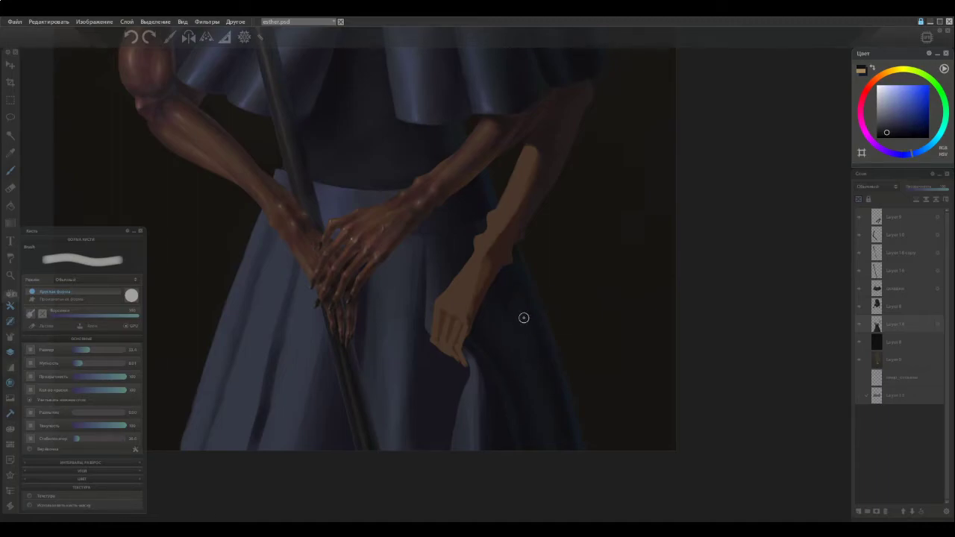
{"action": "left_click", "coordinate": [523, 314], "text": "alt"}
{"action": "left_click", "coordinate": [531, 365], "text": "alt"}
Reduce the brush and blend the folds near the outer edge with blues sampled between mid-skirt and the hem.
{"action": "key", "text": "["}
{"action": "left_click", "coordinate": [545, 371], "text": "alt"}
{"action": "left_click", "coordinate": [549, 372], "text": "alt"}
{"action": "left_click", "coordinate": [538, 372], "text": "alt"}
{"action": "left_click", "coordinate": [526, 325], "text": "alt"}
{"action": "left_click", "coordinate": [543, 373], "text": "alt"}
{"action": "left_click", "coordinate": [520, 337], "text": "alt"}
{"action": "left_click", "coordinate": [520, 331], "text": "alt"}
{"action": "left_click", "coordinate": [511, 319], "text": "alt"}
Darken the fabric beside the wrist with a larger brush and sampled shadow color.
{"action": "key", "text": "]"}
{"action": "left_click", "coordinate": [500, 287], "text": "alt"}
{"action": "mouse_move", "coordinate": [501, 289]}
{"action": "left_mouse_down"}
{"action": "mouse_move", "coordinate": [489, 289]}
{"action": "mouse_move", "coordinate": [500, 266]}
{"action": "left_mouse_up"}
{"action": "key", "text": "bracketleft"}
{"action": "key", "text": "bracketleft"}
Smooth the transition from the dark area under the wrist down to the lower folds with sampled blues.
{"action": "left_click", "coordinate": [534, 346], "text": "alt"}
{"action": "left_click", "coordinate": [516, 295], "text": "alt"}
{"action": "left_click", "coordinate": [510, 318], "text": "alt"}
{"action": "left_click", "coordinate": [520, 330], "text": "alt"}
{"action": "left_click", "coordinate": [525, 354], "text": "alt"}
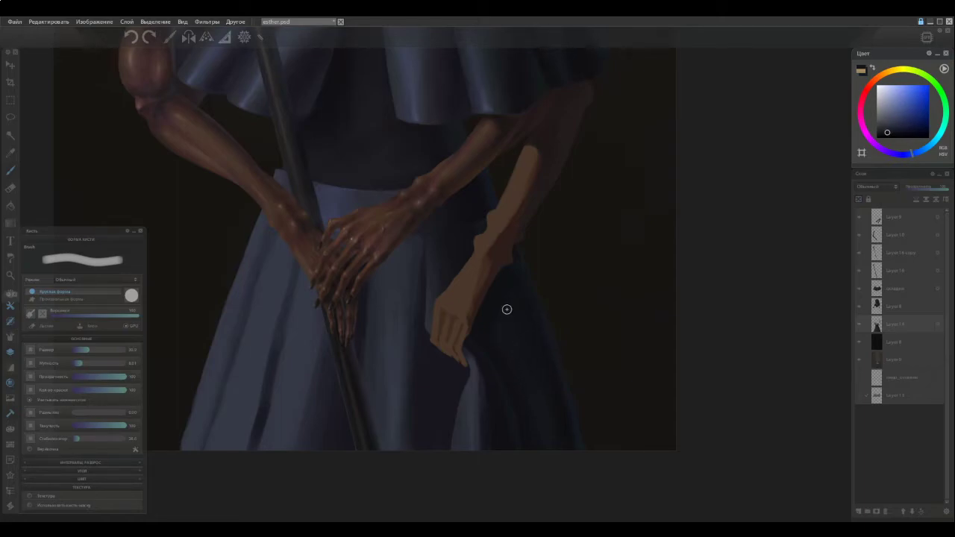
{"action": "left_click", "coordinate": [537, 383], "text": "alt"}
Erase along the skirt's outer edge below the wrist to refine its silhouette.
{"action": "scroll", "coordinate": [458, 298], "scroll_direction": "down", "scroll_amount": 2}
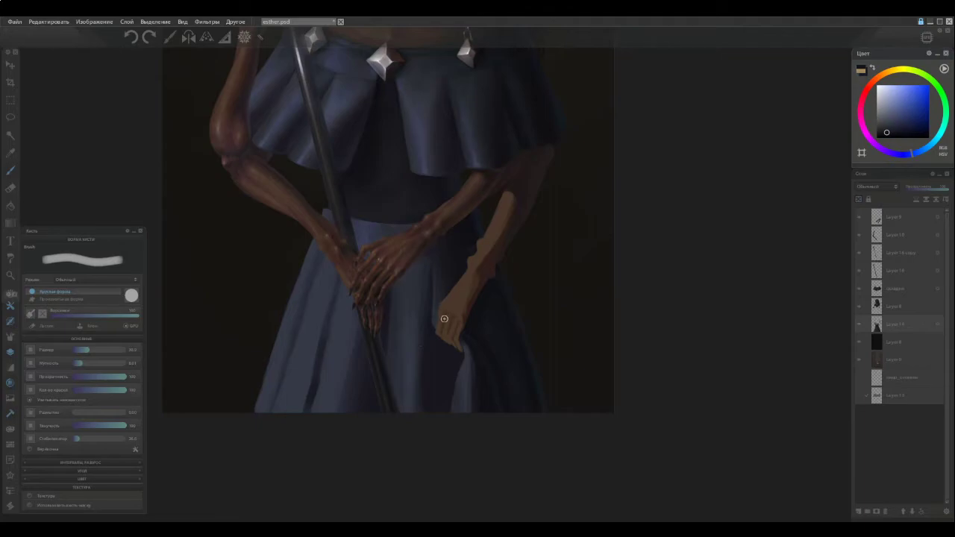
{"action": "scroll", "coordinate": [445, 317], "scroll_direction": "down", "scroll_amount": 1}
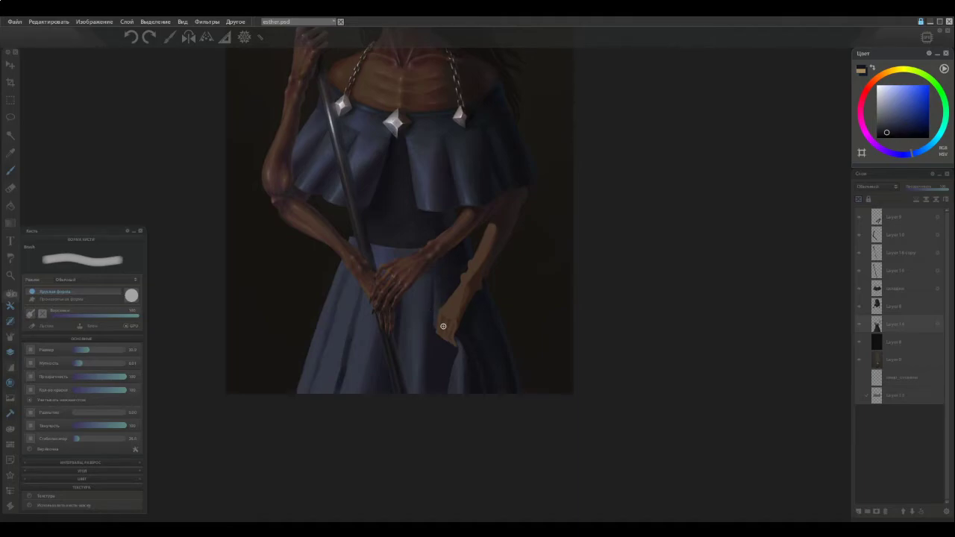
{"action": "scroll", "coordinate": [442, 325], "scroll_direction": "up", "scroll_amount": 1}
{"action": "scroll", "coordinate": [445, 327], "scroll_direction": "up", "scroll_amount": 1}
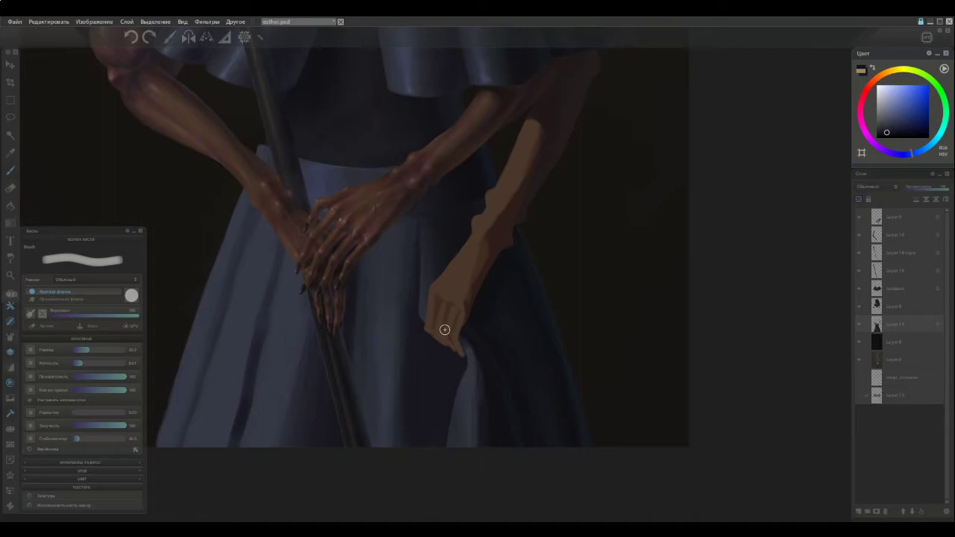
{"action": "key", "text": "e"}
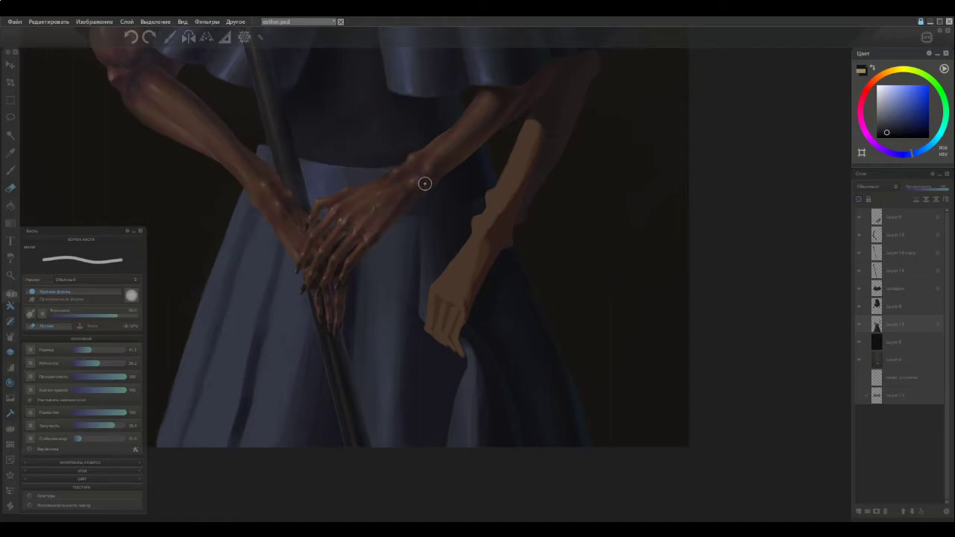
{"action": "key", "text": "b"}
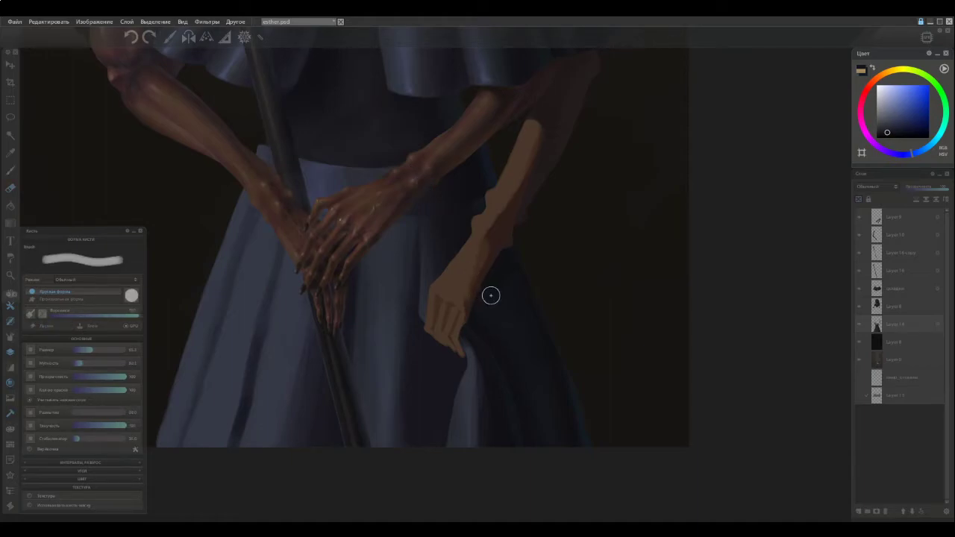
Repaint the trimmed outer edge of the skirt with sampled dark blues and blend it into the shadow.
{"action": "left_click", "coordinate": [561, 364], "text": "ctrl"}
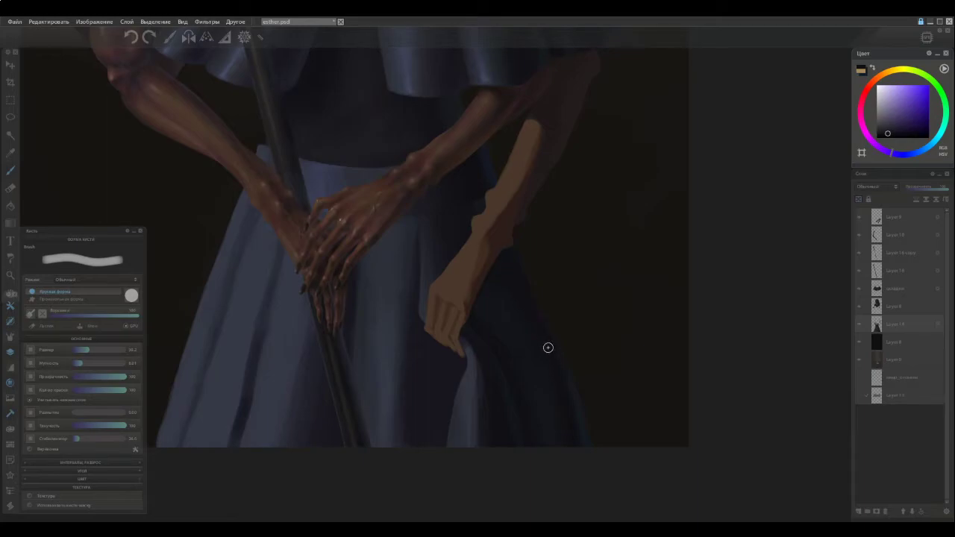
{"action": "left_click", "coordinate": [505, 295], "text": "ctrl"}
{"action": "left_click", "coordinate": [526, 319], "text": "alt"}
{"action": "left_click", "coordinate": [534, 347], "text": "alt"}
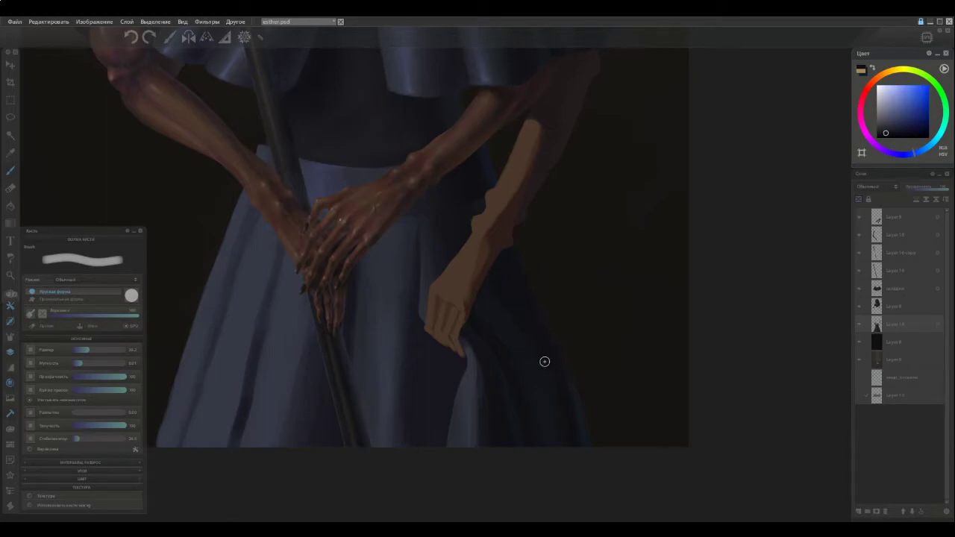
Blend the shadow folds between the hand and the trimmed edge with repeatedly sampled dark blues.
{"action": "left_click", "coordinate": [517, 321], "text": "alt"}
{"action": "left_click", "coordinate": [538, 356], "text": "alt"}
{"action": "left_click", "coordinate": [537, 365], "text": "alt"}
{"action": "left_click", "coordinate": [509, 314], "text": "alt"}
{"action": "left_click", "coordinate": [517, 322], "text": "alt"}
{"action": "left_click", "coordinate": [496, 296], "text": "alt"}
Paint a thin blue rim light along the skirt's outer edge from the wrist toward the hem and soften its inner side.
{"action": "left_click", "coordinate": [568, 365], "text": "ctrl"}
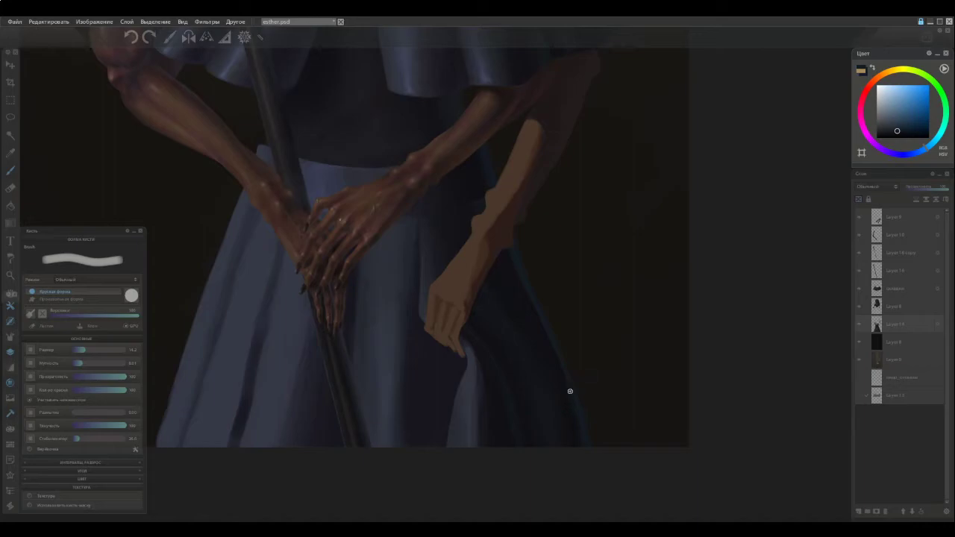
{"action": "left_click", "coordinate": [545, 332], "text": "alt"}
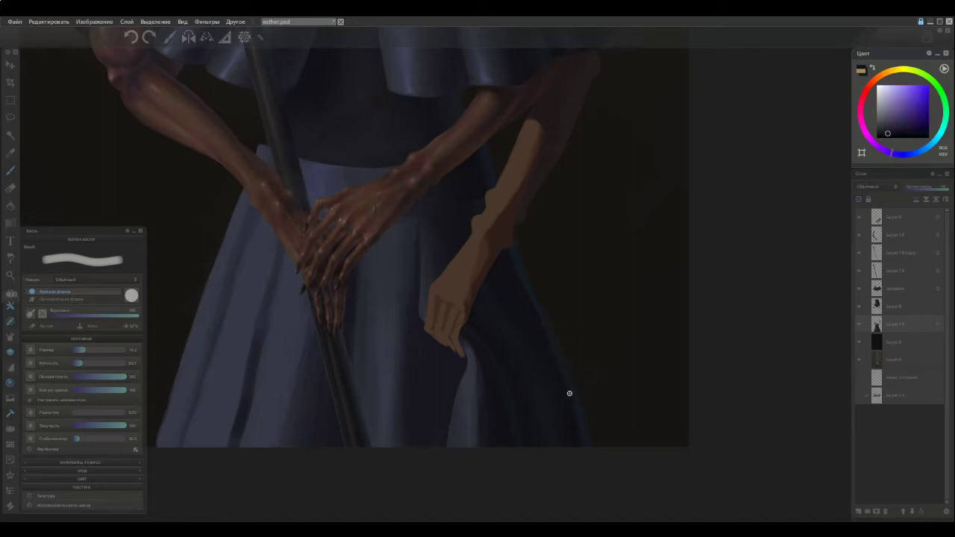
{"action": "left_click", "coordinate": [551, 332], "text": "alt"}
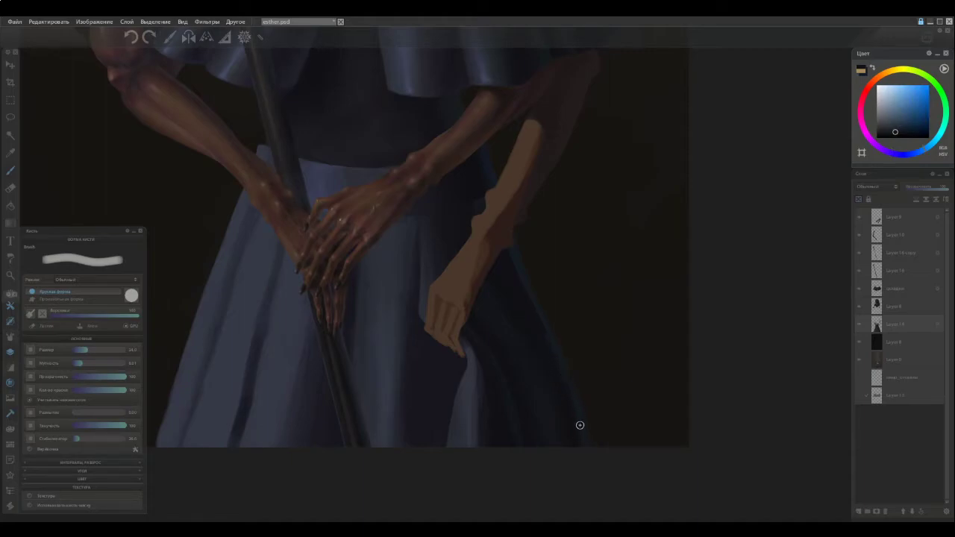
{"action": "left_click", "coordinate": [534, 317], "text": "alt"}
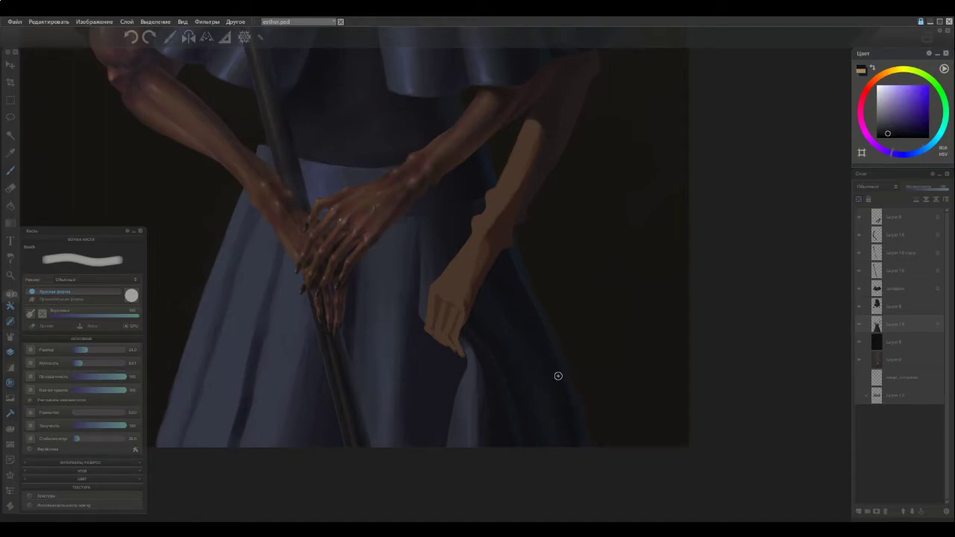
Extend the blue rim tone into the fabric just below the wrist with colors sampled along the edge.
{"action": "left_click", "coordinate": [558, 359], "text": "ctrl"}
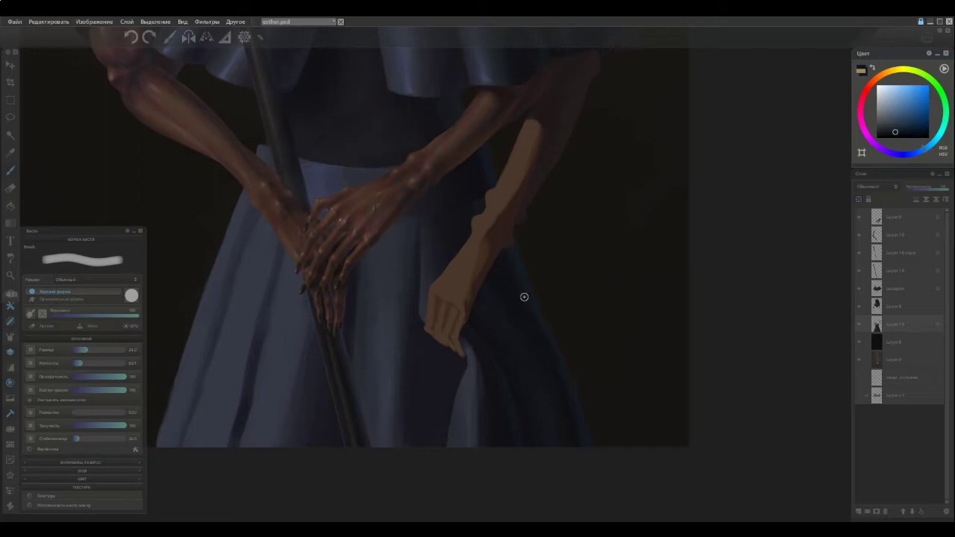
{"action": "left_click", "coordinate": [515, 294], "text": "ctrl"}
{"action": "left_click", "coordinate": [510, 277], "text": "ctrl"}
{"action": "left_click", "coordinate": [525, 308], "text": "ctrl"}
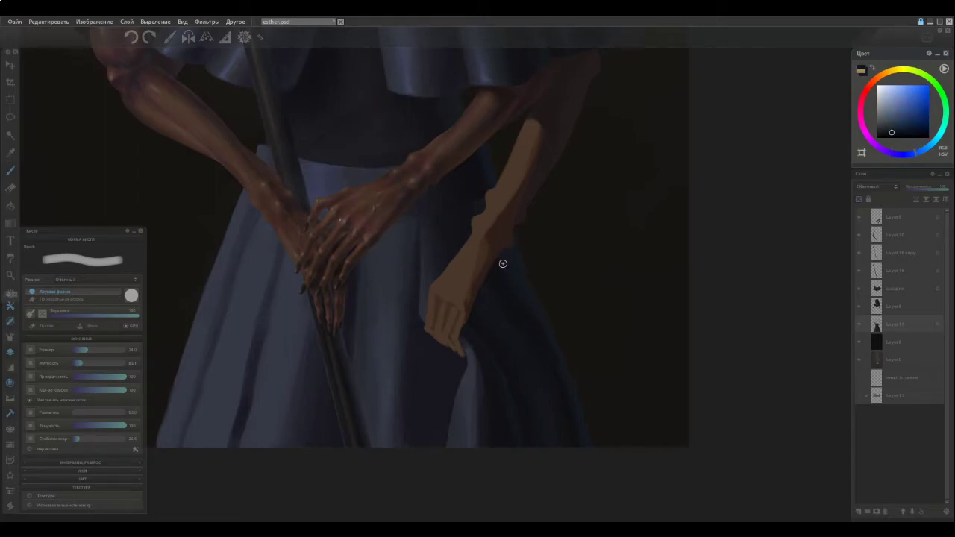
Blend the rim light's inner side into the shadowed fabric from the wrist to mid-skirt with sampled intermediate blues.
{"action": "left_click", "coordinate": [505, 280], "text": "ctrl"}
{"action": "left_click", "coordinate": [526, 306], "text": "ctrl"}
{"action": "left_click", "coordinate": [534, 329], "text": "ctrl"}
{"action": "left_click", "coordinate": [529, 325], "text": "ctrl"}
{"action": "left_click", "coordinate": [499, 260], "text": "ctrl"}
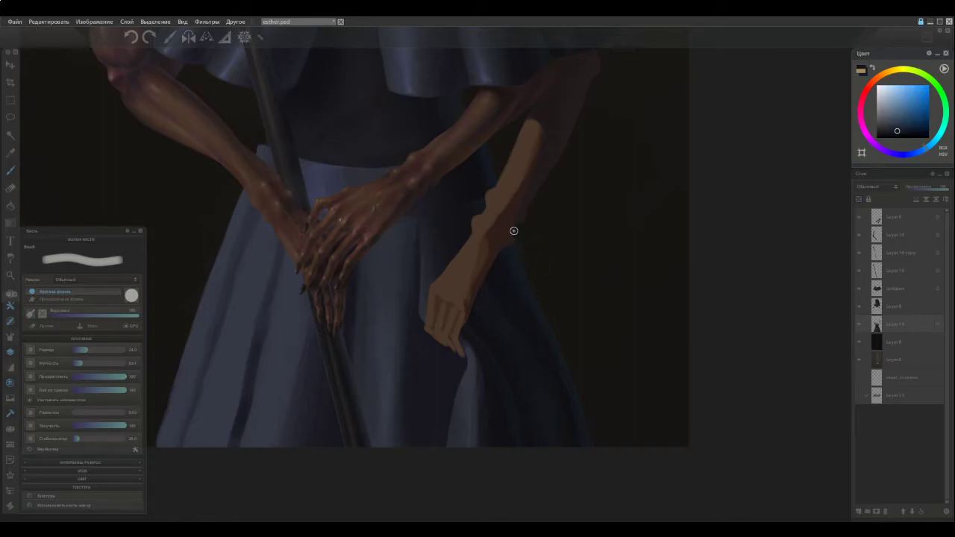
Clean up the skirt's outer contour with the Eraser and return to the Brush.
{"action": "key", "text": "e"}
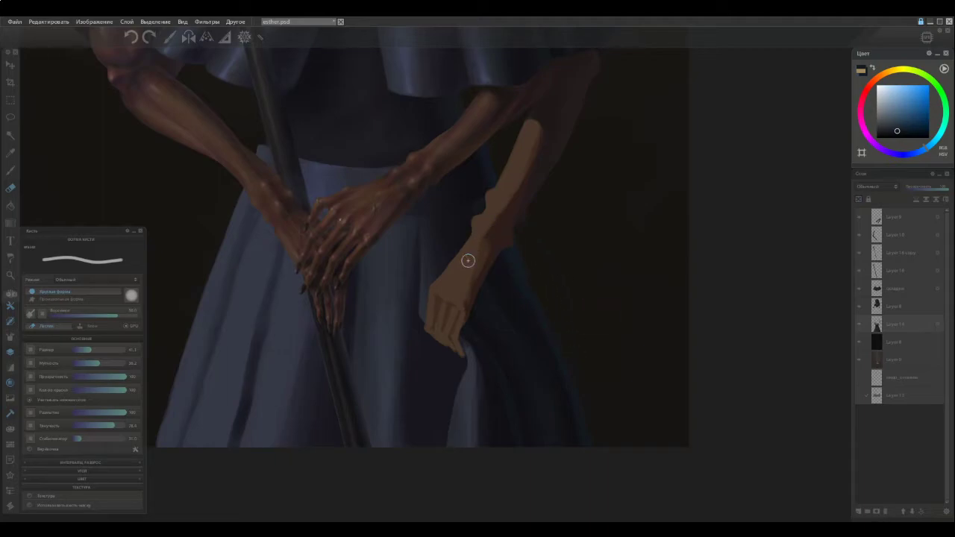
{"action": "key", "text": "e"}
{"action": "scroll", "coordinate": [429, 361], "scroll_direction": "down", "scroll_amount": 2}
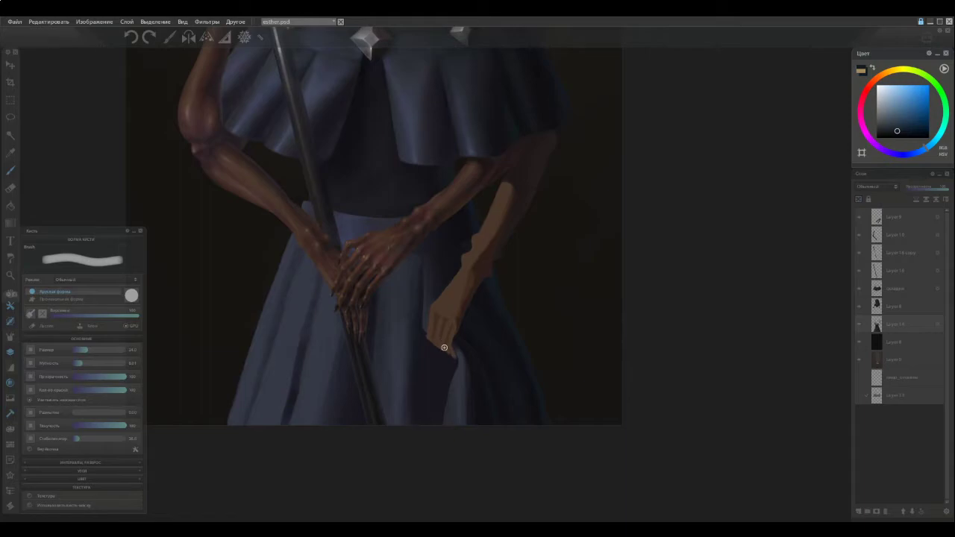
Darken the skirt's outer side near the hem with dark blues sampled from the surrounding shadow.
{"action": "scroll", "coordinate": [461, 360], "scroll_direction": "up", "scroll_amount": 1}
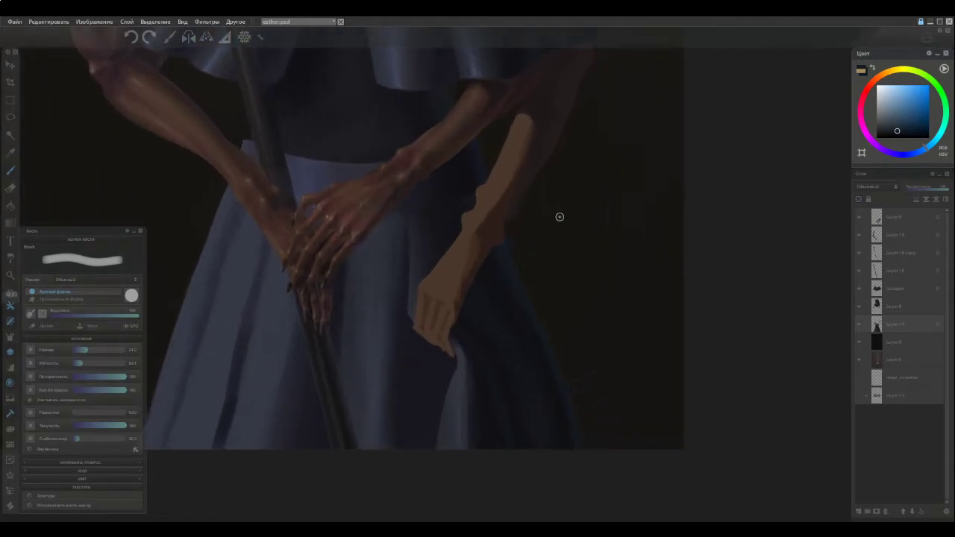
{"action": "left_click", "coordinate": [550, 392], "text": "ctrl"}
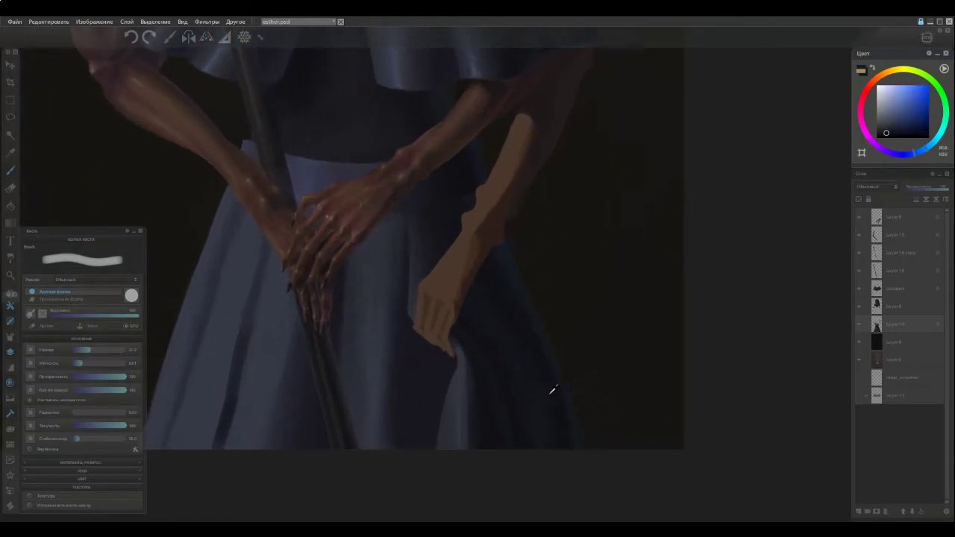
{"action": "left_click", "coordinate": [554, 404], "text": "ctrl"}
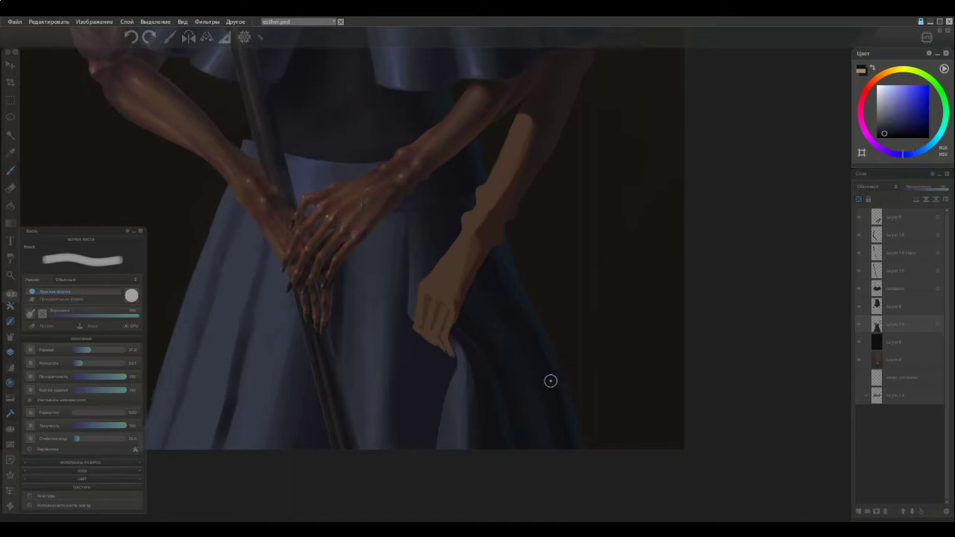
{"action": "left_click", "coordinate": [551, 426], "text": "ctrl"}
{"action": "left_click_drag", "start_coordinate": [552, 426], "coordinate": [551, 391]}
Blend the shadowed fabric along the rim light from below the wrist to the hem with long strokes.
{"action": "left_click", "coordinate": [521, 324], "text": "alt"}
{"action": "left_click_drag", "start_coordinate": [521, 324], "coordinate": [554, 429]}
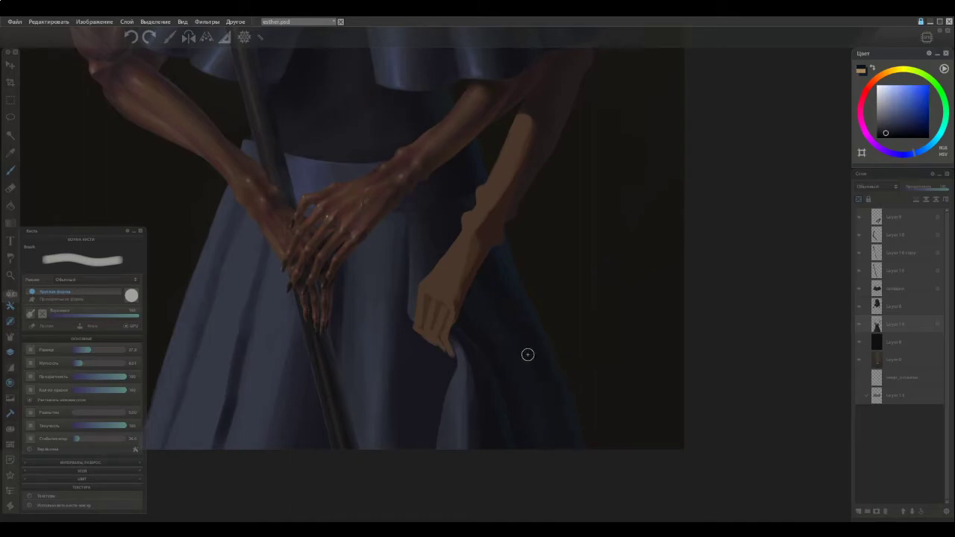
{"action": "left_click_drag", "start_coordinate": [525, 331], "coordinate": [553, 394]}
{"action": "mouse_move", "coordinate": [516, 305]}
{"action": "left_mouse_down"}
{"action": "mouse_move", "coordinate": [534, 379]}
{"action": "mouse_move", "coordinate": [520, 360]}
{"action": "mouse_move", "coordinate": [538, 407]}
{"action": "left_mouse_up"}
{"action": "left_click", "coordinate": [502, 316], "text": "alt"}
{"action": "left_click", "coordinate": [537, 382], "text": "alt"}
{"action": "scroll", "coordinate": [476, 306], "scroll_direction": "down", "scroll_amount": 2}
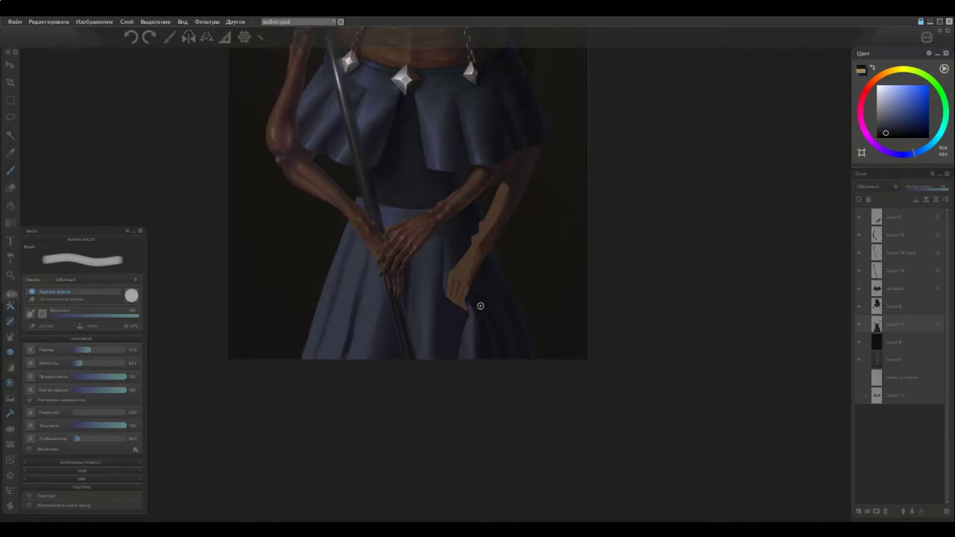
Even out the shadow between the narrow dark fold and the skirt's outer edge with sampled violet and blue tones.
{"action": "scroll", "coordinate": [479, 300], "scroll_direction": "up", "scroll_amount": 3}
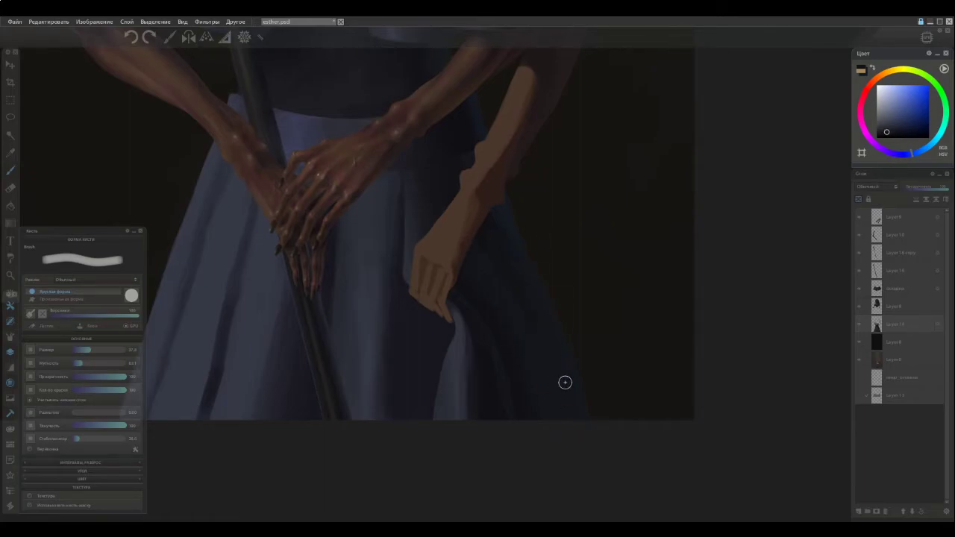
{"action": "left_click", "coordinate": [512, 353], "text": "alt"}
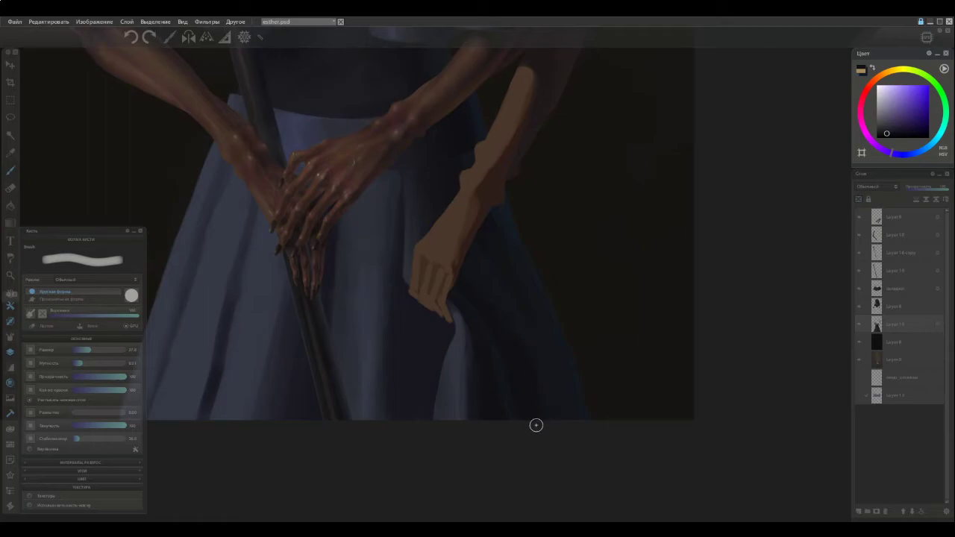
{"action": "left_click", "coordinate": [492, 220], "text": "ctrl"}
{"action": "left_click", "coordinate": [549, 413], "text": "ctrl"}
{"action": "left_click", "coordinate": [534, 353], "text": "alt"}
{"action": "left_click", "coordinate": [571, 412], "text": "ctrl"}
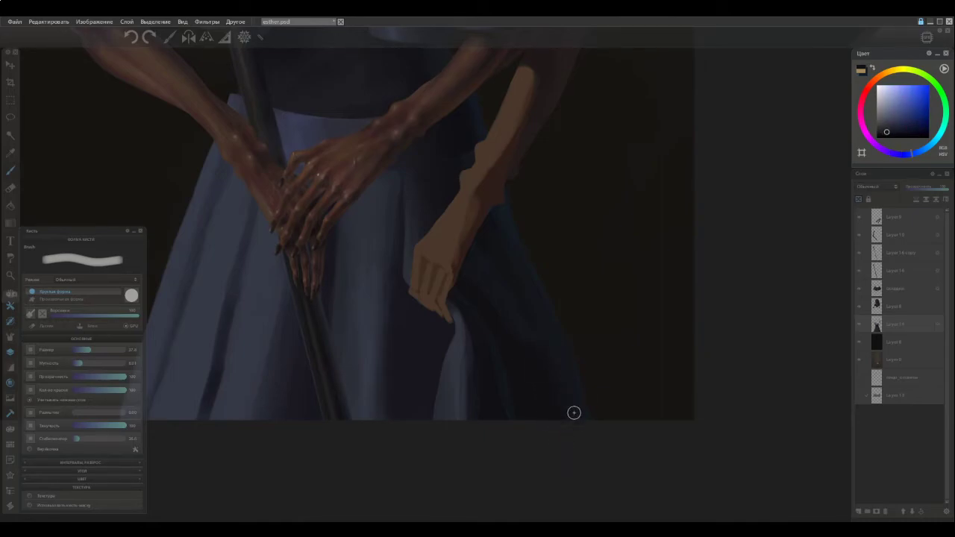
Soften the patchy tones inside the rim light on the lower skirt with nearby sampled dark blues.
{"action": "left_click", "coordinate": [539, 345], "text": "ctrl"}
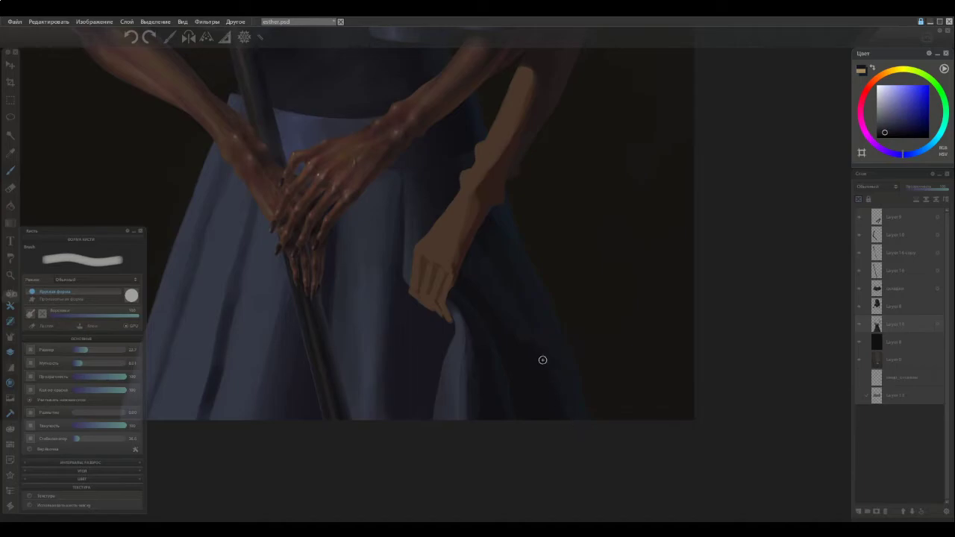
{"action": "left_click", "coordinate": [558, 400], "text": "ctrl"}
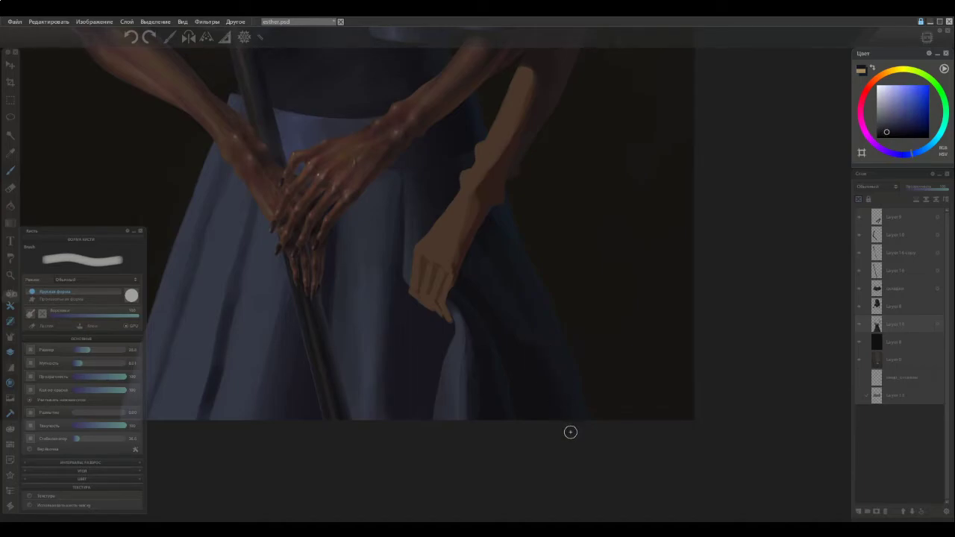
{"action": "left_click", "coordinate": [542, 363], "text": "ctrl"}
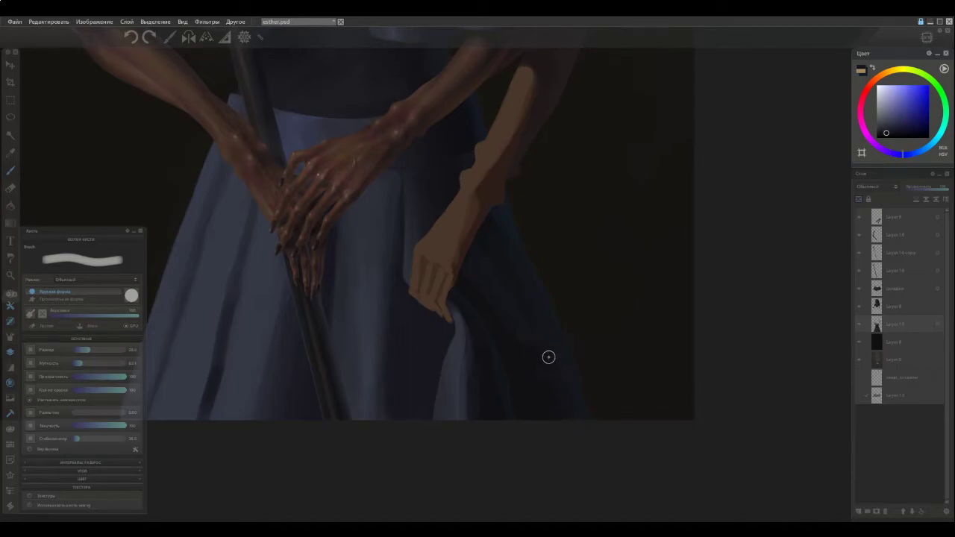
{"action": "left_click", "coordinate": [549, 359], "text": "ctrl"}
{"action": "left_click", "coordinate": [540, 365], "text": "ctrl"}
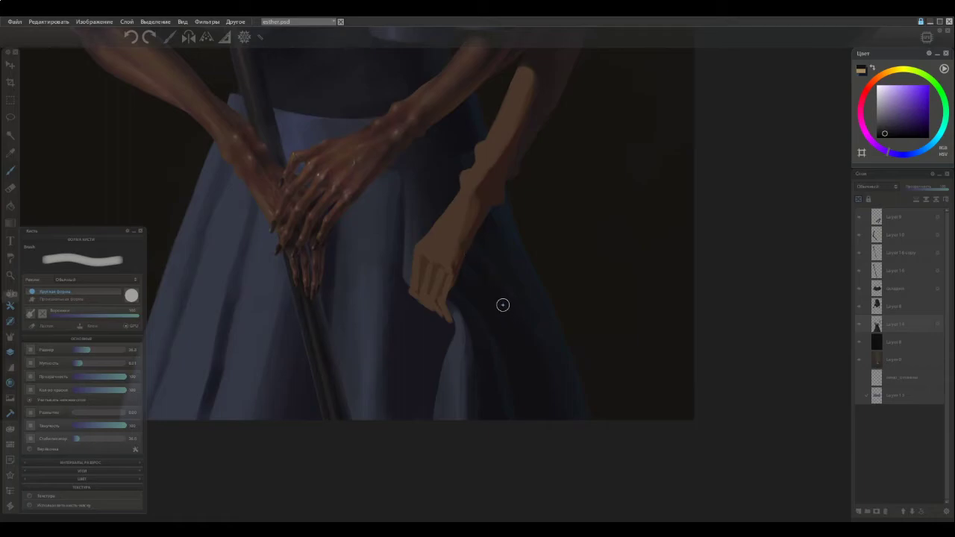
Smooth the rim light's inner transition from mid-skirt to the hem using a smaller brush and sampled intermediate tones.
{"action": "left_click", "coordinate": [520, 326], "text": "ctrl"}
{"action": "left_click", "coordinate": [516, 304], "text": "alt"}
{"action": "left_click", "coordinate": [539, 345], "text": "alt"}
{"action": "key", "text": "bracketleft"}
{"action": "left_click", "coordinate": [547, 347], "text": "alt"}
{"action": "left_click", "coordinate": [562, 390], "text": "ctrl"}
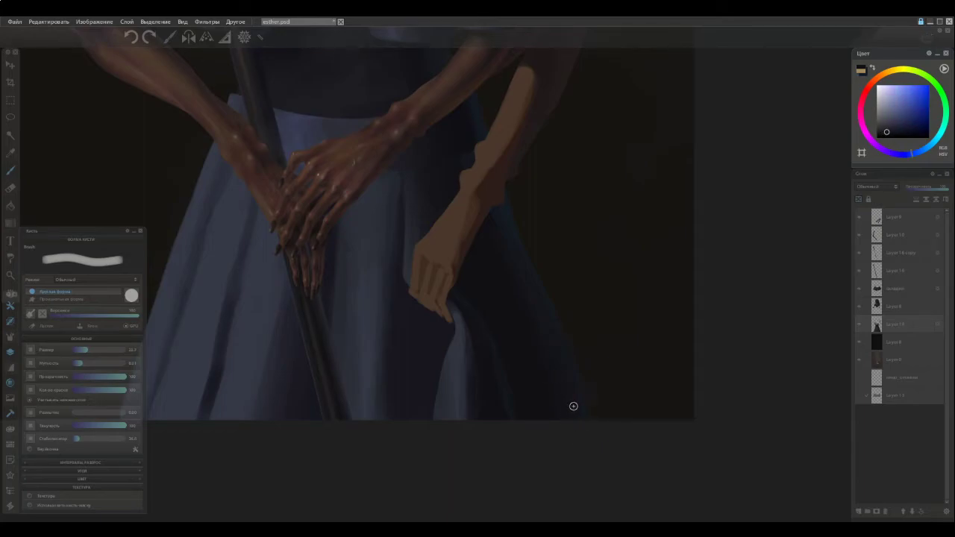
{"action": "left_click", "coordinate": [528, 305], "text": "alt"}
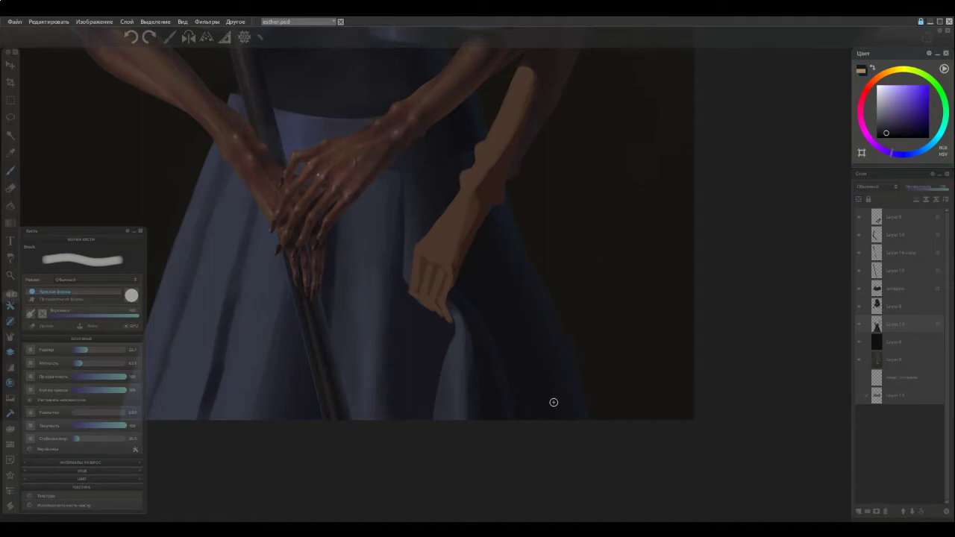
Deepen the shadow just below the wrist and blend it into the rim light with sampled waist and edge colors.
{"action": "left_click", "coordinate": [486, 206], "text": "ctrl"}
{"action": "left_click", "coordinate": [471, 123], "text": "ctrl"}
{"action": "left_click", "coordinate": [494, 241], "text": "alt"}
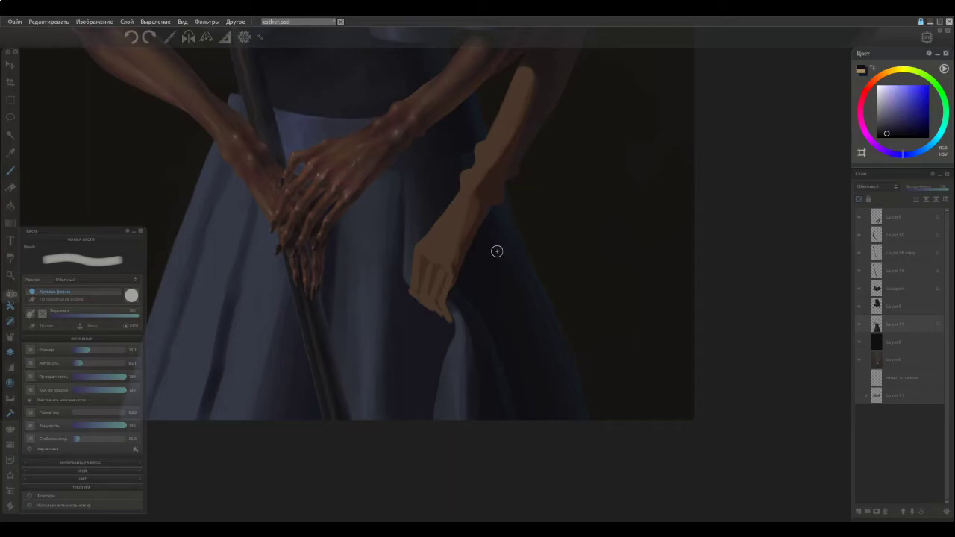
{"action": "left_click", "coordinate": [495, 241], "text": "alt"}
{"action": "left_click", "coordinate": [505, 268], "text": "alt"}
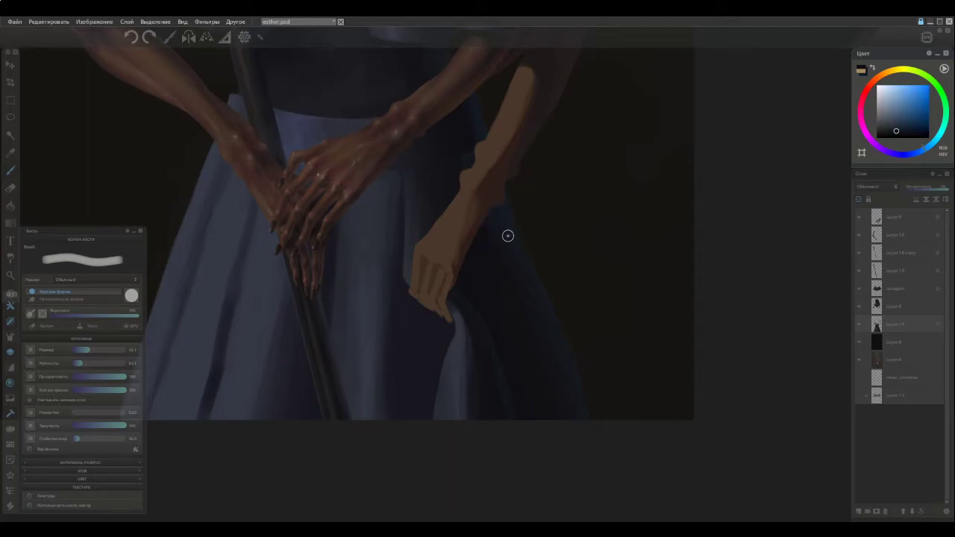
{"action": "left_click", "coordinate": [501, 276], "text": "alt"}
{"action": "left_click", "coordinate": [512, 335], "text": "alt"}
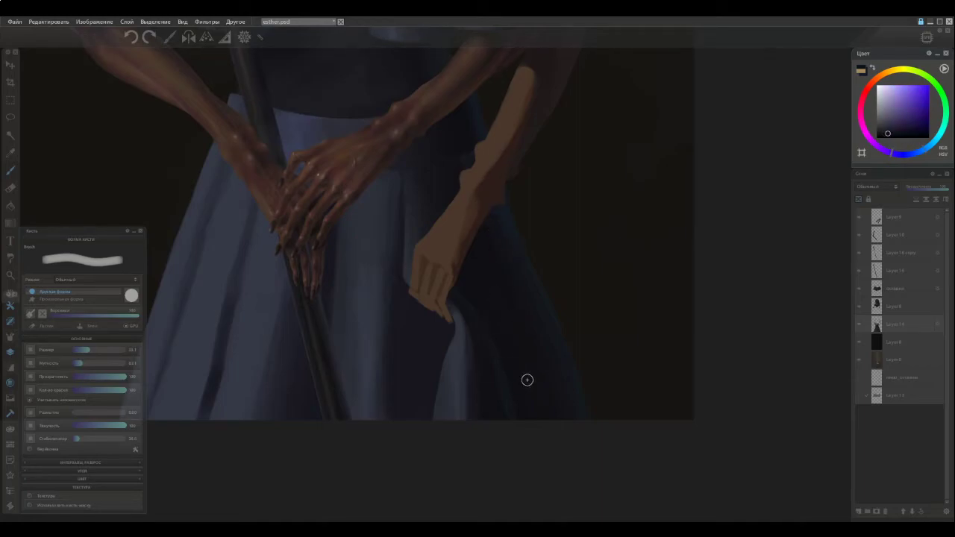
Blend the shadowed fabric beside the lowered hand down toward the hem with a reduced brush size.
{"action": "left_click", "coordinate": [500, 297], "text": "alt"}
{"action": "left_click", "coordinate": [496, 277], "text": "alt"}
{"action": "left_click", "coordinate": [493, 295], "text": "alt"}
{"action": "key", "text": "["}
{"action": "key", "text": "["}
{"action": "left_click", "coordinate": [515, 324], "text": "alt"}
{"action": "left_click", "coordinate": [529, 376], "text": "alt"}
Refine the dark transition between the fingertips and the skirt's outer edge with closely sampled shadow tones.
{"action": "scroll", "coordinate": [500, 341], "scroll_direction": "down", "scroll_amount": 5}
{"action": "scroll", "coordinate": [511, 396], "scroll_direction": "up", "scroll_amount": 10}
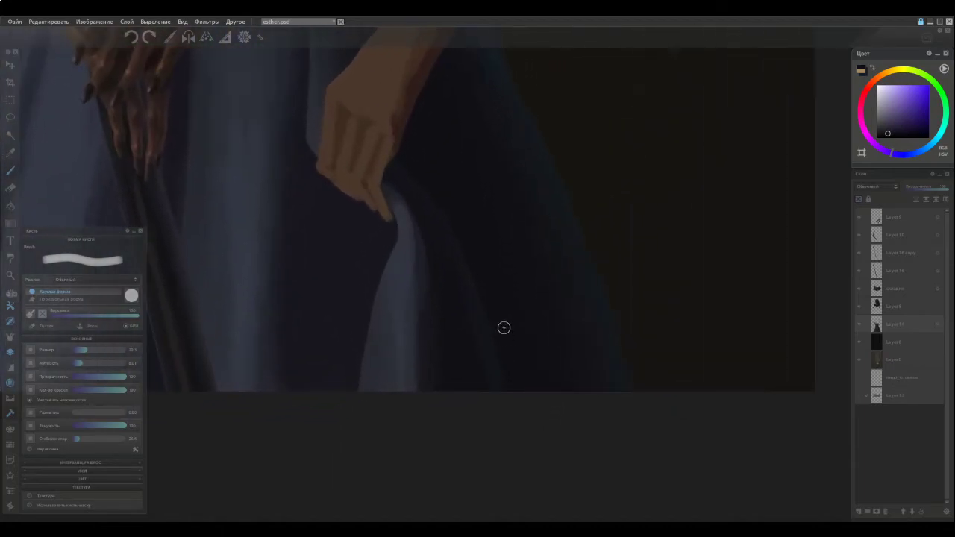
{"action": "left_click", "coordinate": [486, 198], "text": "alt"}
{"action": "left_click", "coordinate": [499, 218], "text": "alt"}
{"action": "left_click", "coordinate": [443, 181], "text": "alt"}
{"action": "scroll", "coordinate": [477, 265], "scroll_direction": "down", "scroll_amount": 3}
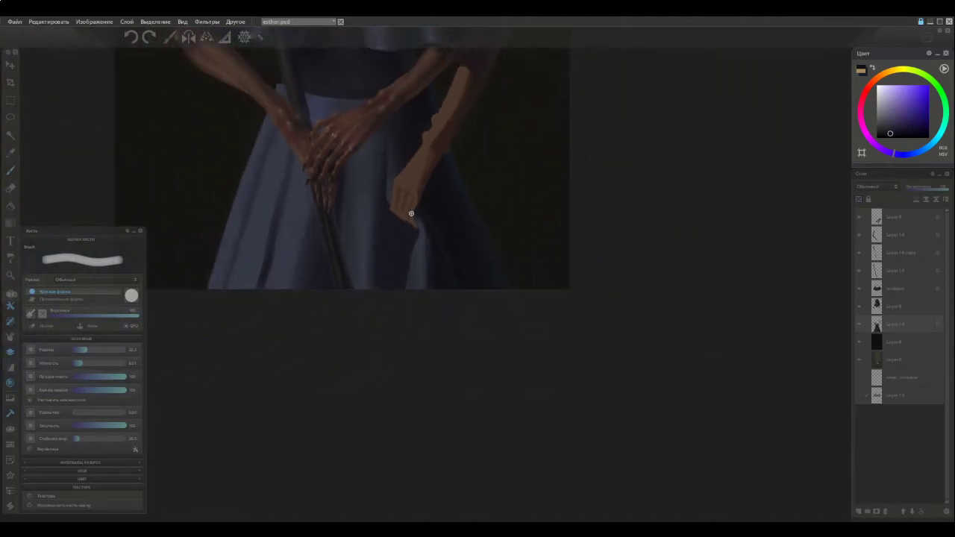
Retouch the rim light below the wrist and the adjoining skirt shadow with colors sampled from the rim and the cape.
{"action": "left_click_drag", "start_coordinate": [393, 155], "coordinate": [473, 320]}
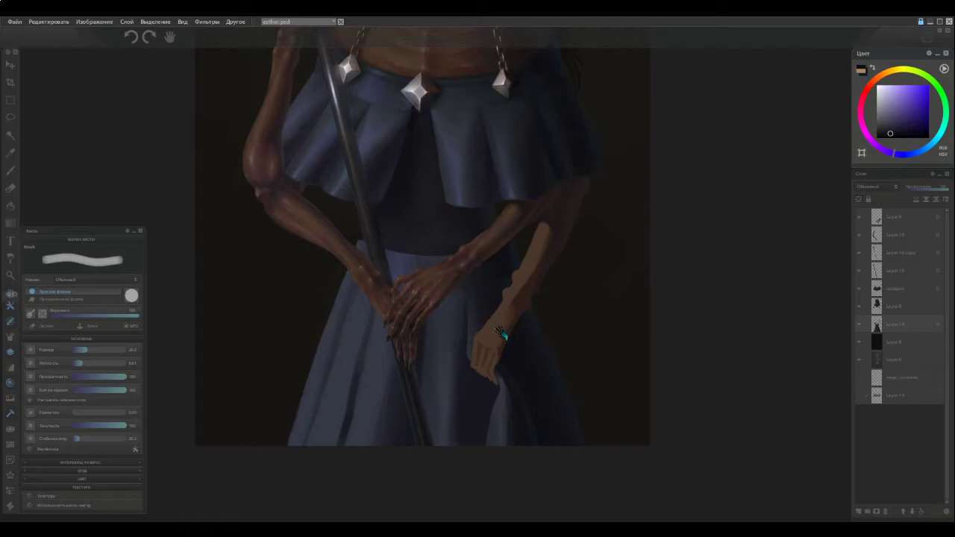
{"action": "left_click", "coordinate": [538, 323], "text": "alt"}
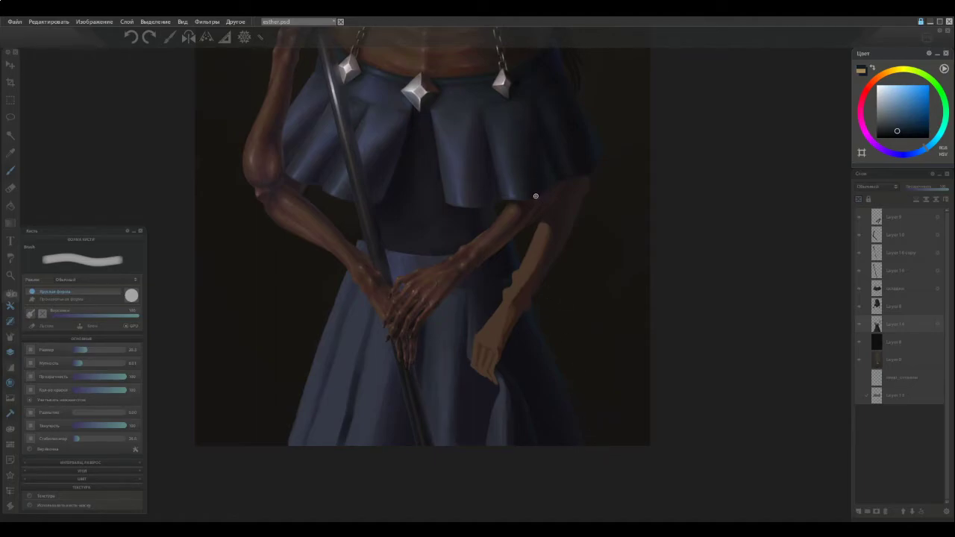
{"action": "left_click", "coordinate": [578, 129], "text": "alt"}
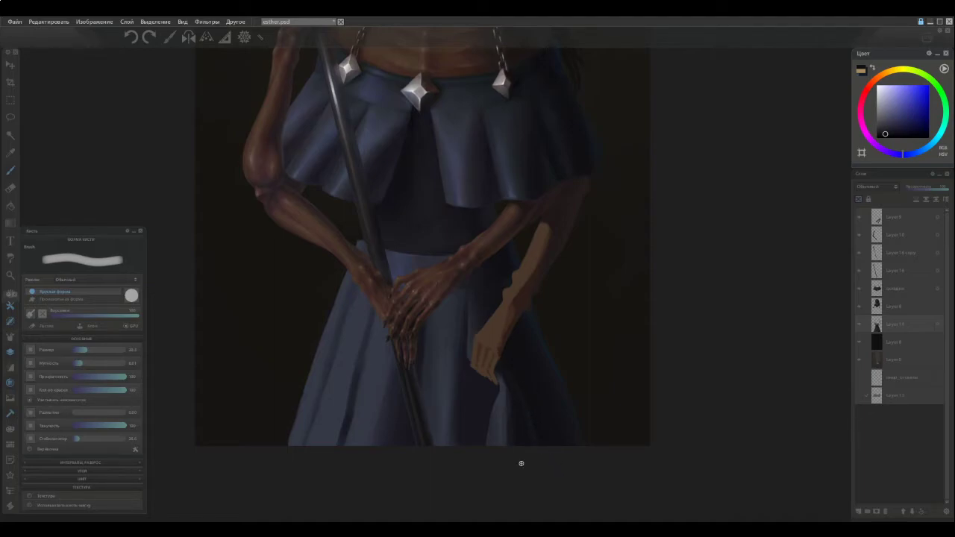
{"action": "scroll", "coordinate": [511, 476], "scroll_direction": "up", "scroll_amount": 3}
{"action": "left_click", "coordinate": [551, 371], "text": "alt"}
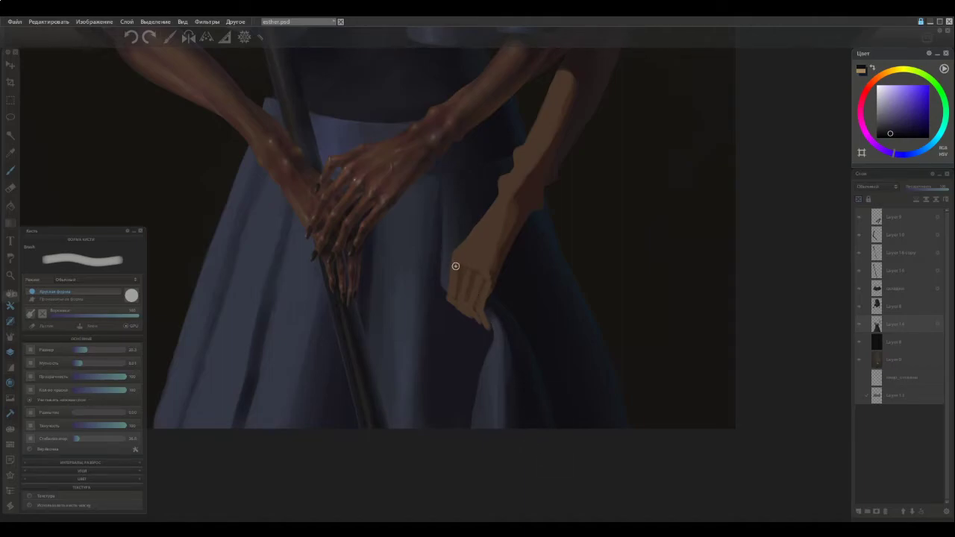
Paint over the upper part of the faint secondary fold below the fingertips with sampled shadow color and a larger brush.
{"action": "key", "text": "]"}
{"action": "left_click", "coordinate": [521, 356], "text": "alt"}
{"action": "left_click", "coordinate": [520, 351], "text": "alt"}
{"action": "left_click", "coordinate": [522, 348], "text": "alt"}
{"action": "left_click_drag", "start_coordinate": [519, 341], "coordinate": [495, 312]}
Paint out the lower part of the secondary fold near the hem with sampled dark blues.
{"action": "left_click", "coordinate": [537, 406], "text": "ctrl"}
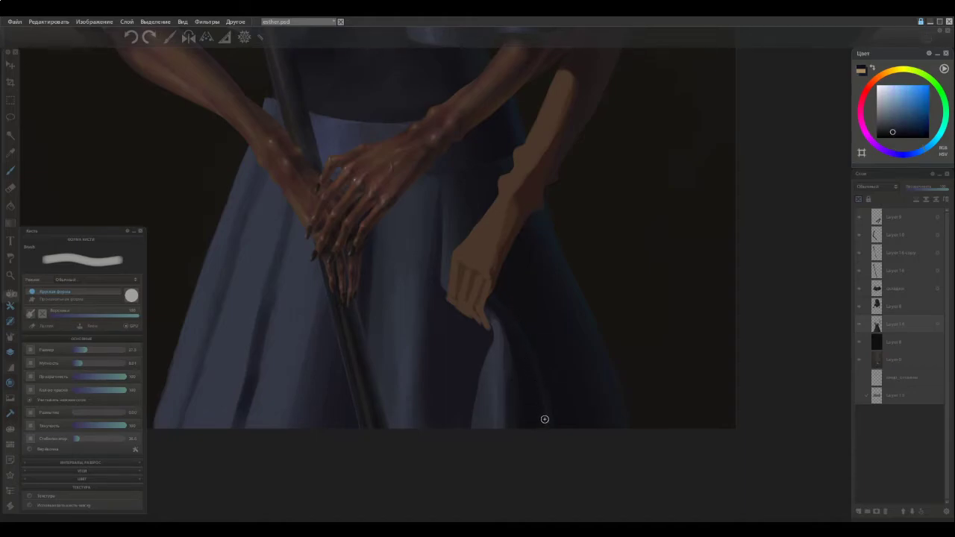
{"action": "left_click", "coordinate": [530, 370], "text": "ctrl"}
{"action": "left_click", "coordinate": [539, 401], "text": "ctrl"}
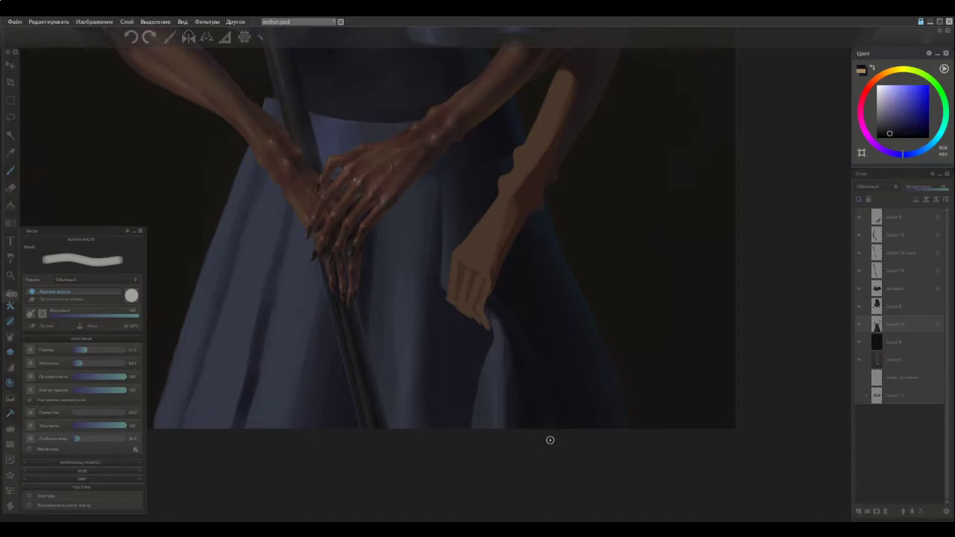
{"action": "left_click", "coordinate": [533, 406], "text": "ctrl"}
{"action": "left_click", "coordinate": [552, 400], "text": "ctrl"}
{"action": "left_click", "coordinate": [549, 417], "text": "ctrl"}
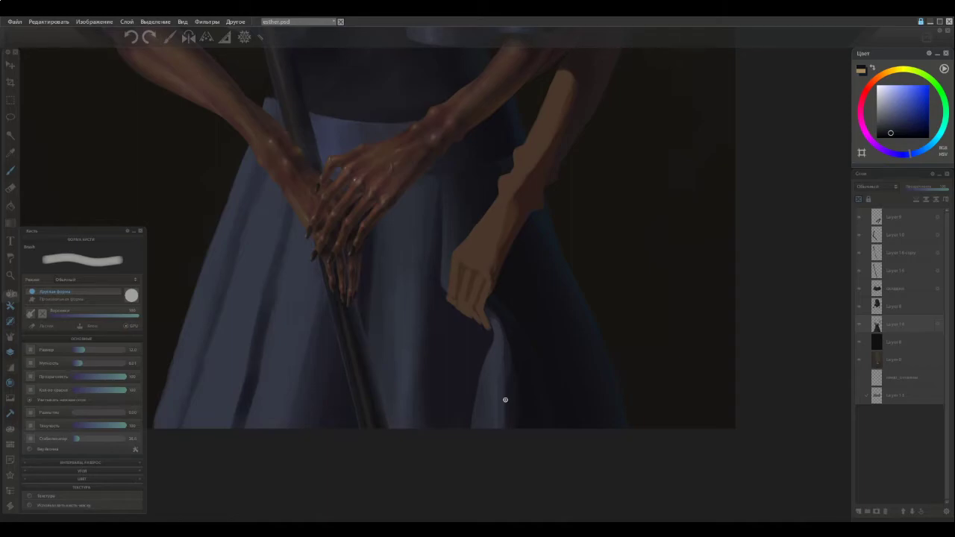
Soften the shadow edge beside the bright fold below the fingertips using tones sampled along it.
{"action": "left_click", "coordinate": [507, 308], "text": "alt"}
{"action": "left_click", "coordinate": [515, 326], "text": "alt"}
{"action": "left_click", "coordinate": [518, 353], "text": "alt"}
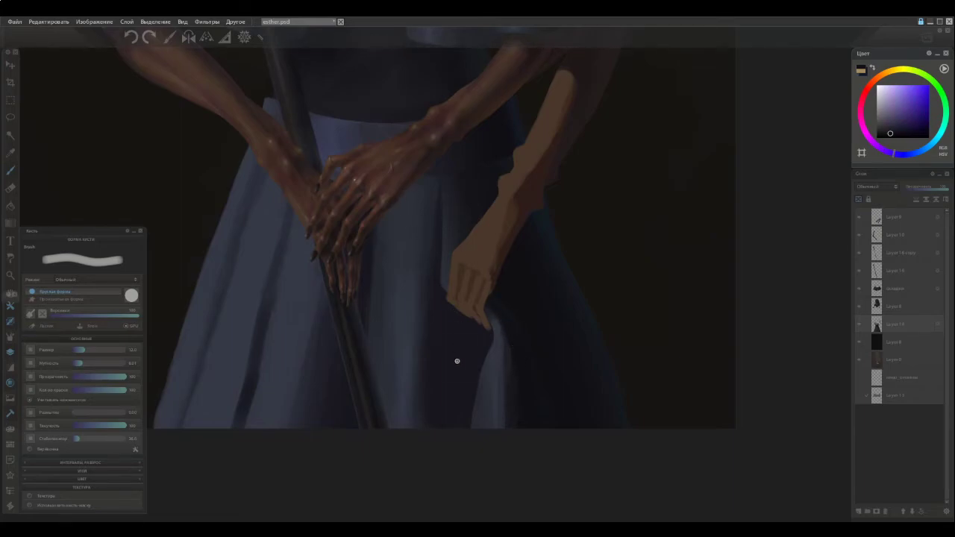
{"action": "mouse_move", "coordinate": [389, 210]}
{"action": "left_mouse_down"}
{"action": "mouse_move", "coordinate": [447, 288]}
{"action": "mouse_move", "coordinate": [450, 420]}
{"action": "mouse_move", "coordinate": [448, 236]}
{"action": "left_mouse_up"}
{"action": "key", "text": "space"}
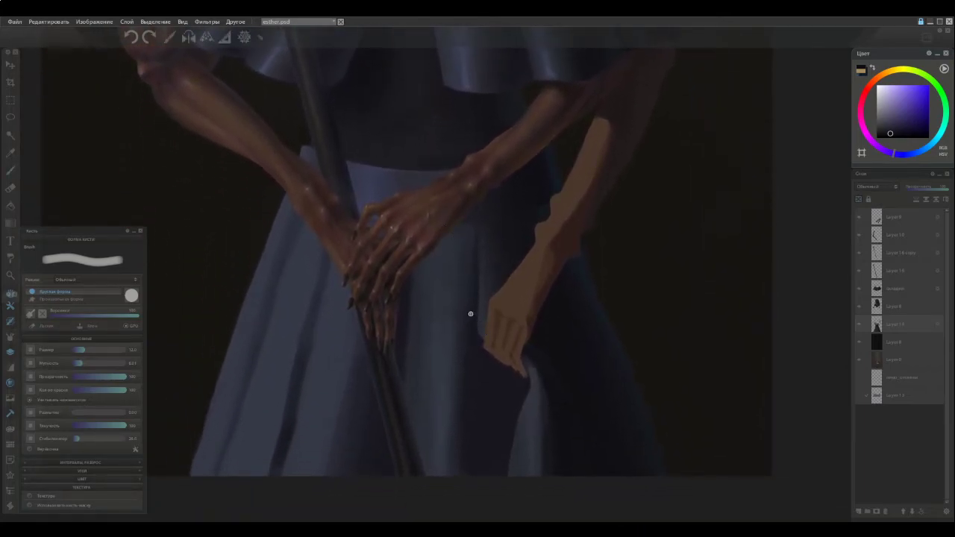
Repaint the bright fold hanging from the fingertips with even mid blues and refine both of its edges.
{"action": "left_click", "coordinate": [530, 363], "text": "alt"}
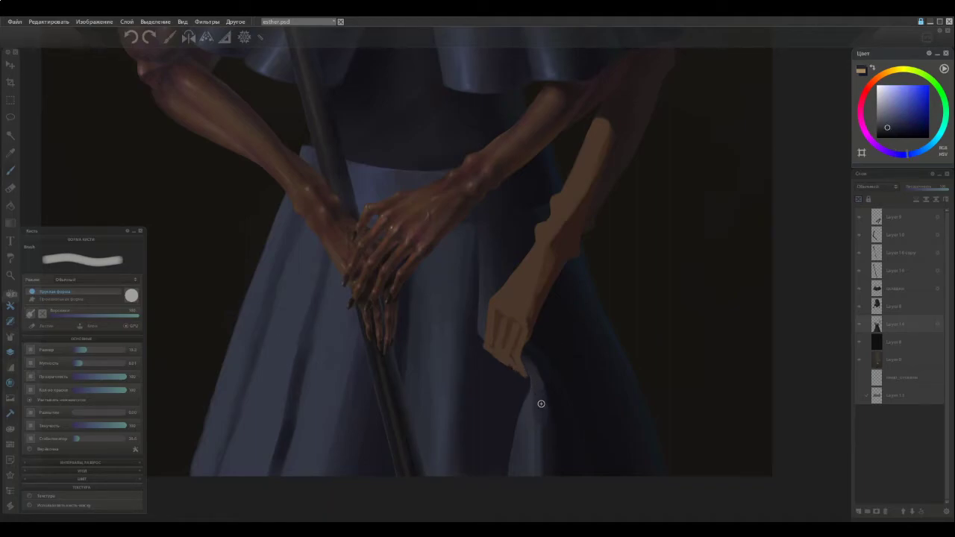
{"action": "left_click", "coordinate": [541, 452], "text": "alt"}
{"action": "left_click", "coordinate": [541, 464], "text": "alt"}
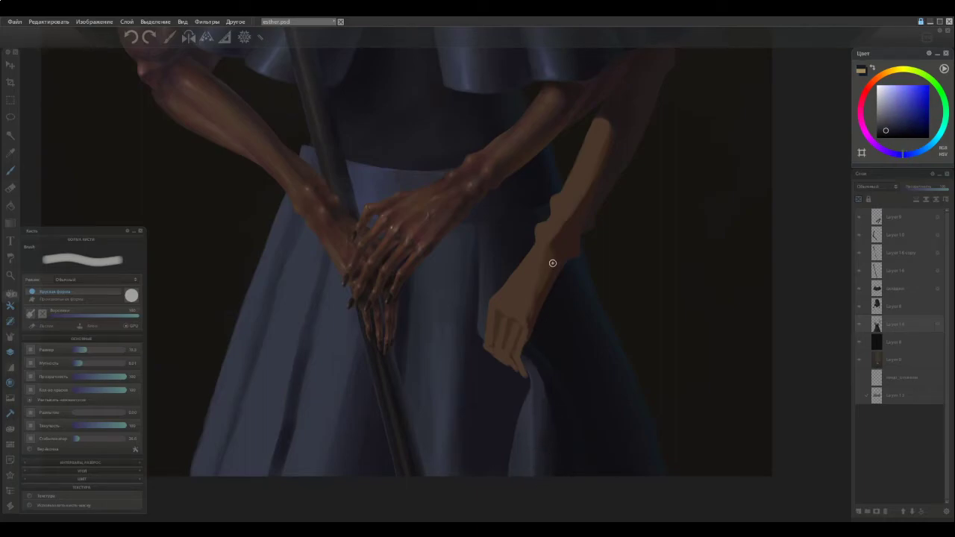
{"action": "left_click", "coordinate": [538, 397], "text": "alt"}
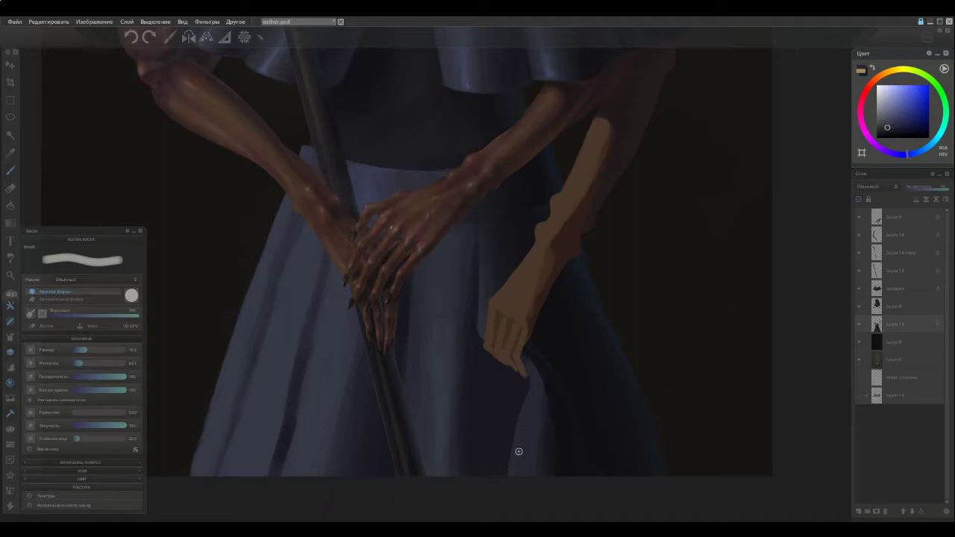
{"action": "left_click", "coordinate": [509, 409], "text": "alt"}
{"action": "left_click", "coordinate": [513, 452], "text": "alt"}
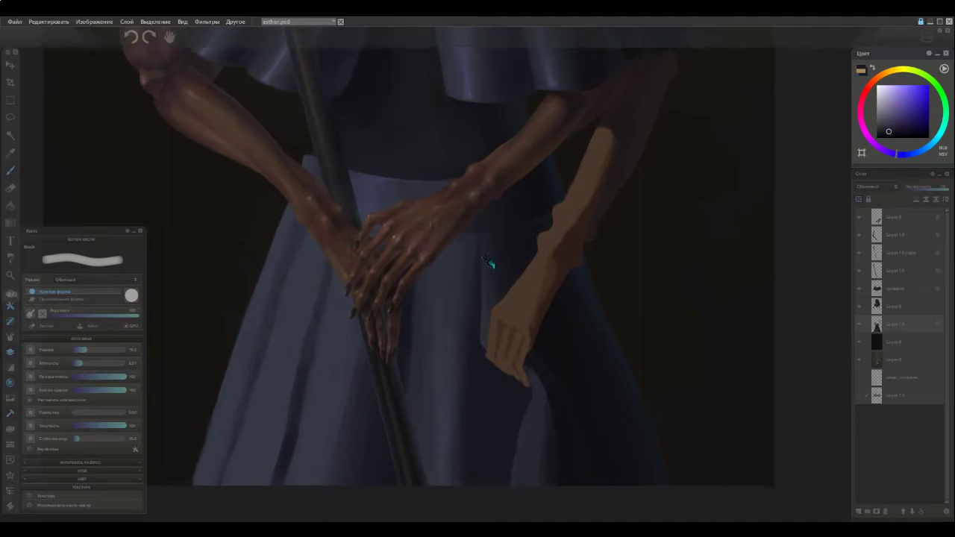
Shade the lower part of the bright fold near the hem with dark blues sampled from the cape and the fold.
{"action": "left_click_drag", "start_coordinate": [488, 258], "coordinate": [512, 415]}
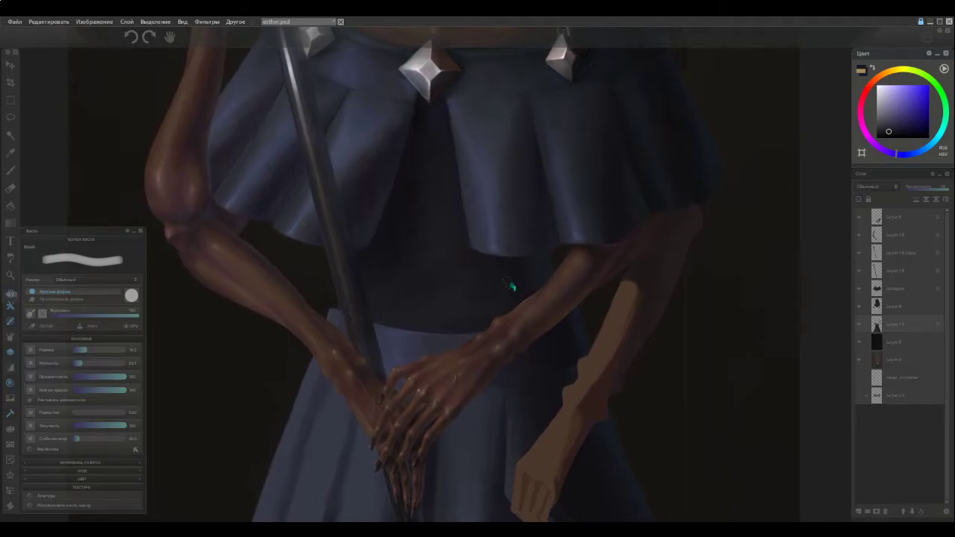
{"action": "left_click", "coordinate": [543, 94], "text": "alt"}
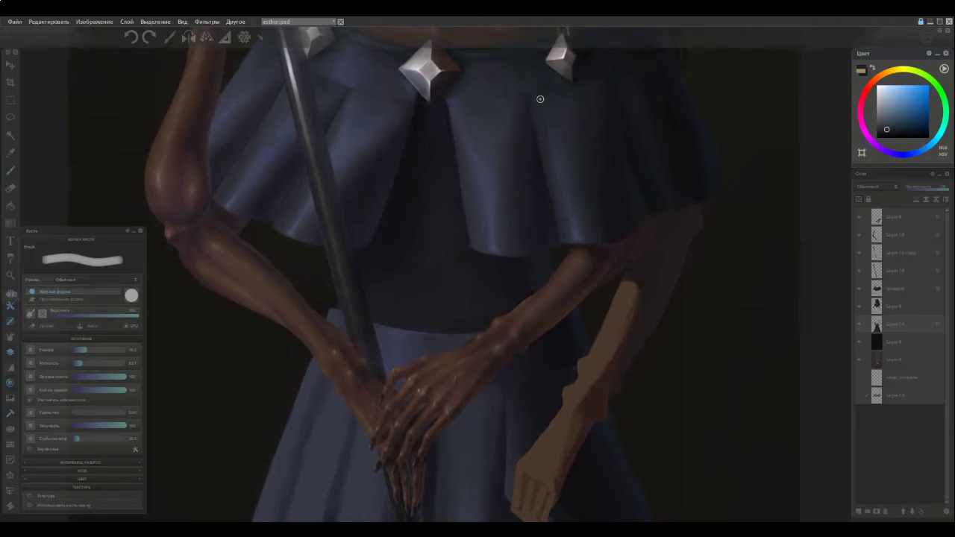
{"action": "key", "text": "space"}
{"action": "left_click", "coordinate": [552, 212], "text": "alt"}
{"action": "mouse_move", "coordinate": [534, 388]}
{"action": "left_mouse_down"}
{"action": "mouse_move", "coordinate": [505, 298]}
{"action": "mouse_move", "coordinate": [507, 213]}
{"action": "left_mouse_up"}
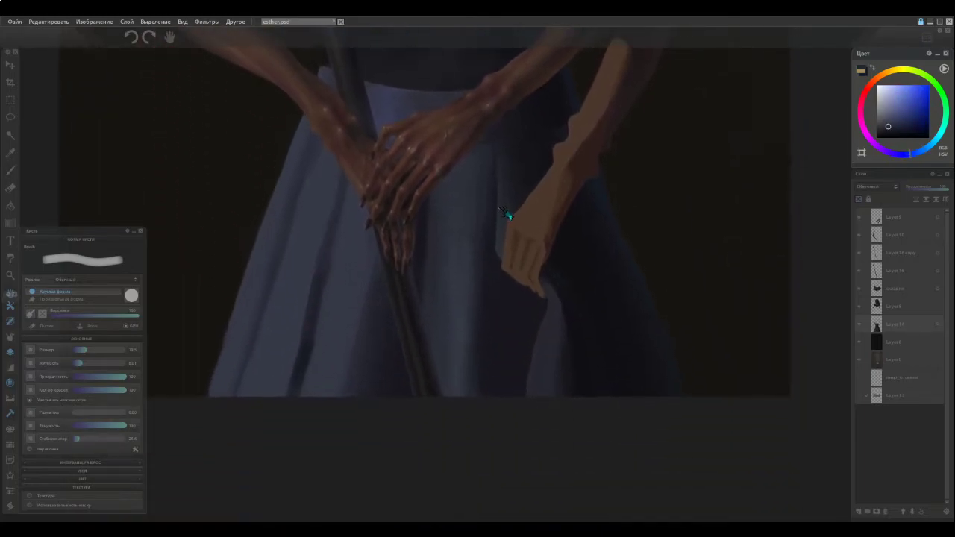
{"action": "left_click_drag", "start_coordinate": [553, 361], "coordinate": [548, 407]}
{"action": "left_click", "coordinate": [557, 347], "text": "alt"}
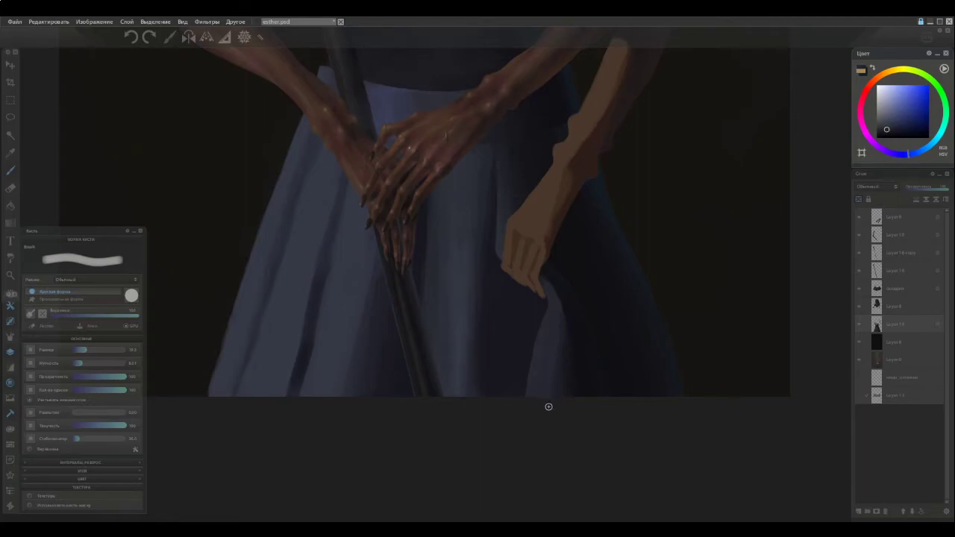
{"action": "left_click", "coordinate": [538, 351], "text": "alt"}
Sample blues from the cape and the fold, and darken the fold's shaded outer side near the hem.
{"action": "key", "text": "space"}
{"action": "left_click_drag", "start_coordinate": [503, 197], "coordinate": [504, 418]}
{"action": "left_click", "coordinate": [564, 189], "text": "alt"}
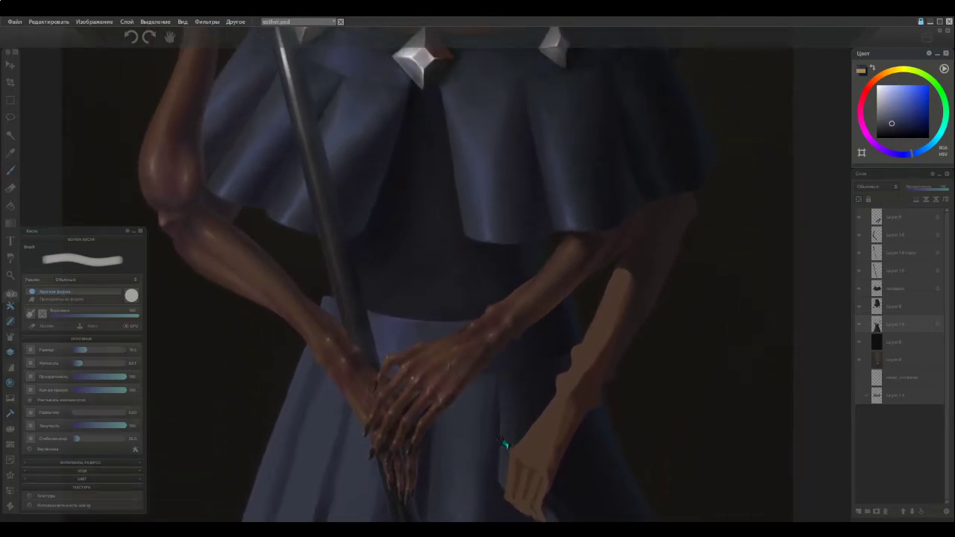
{"action": "key", "text": "space"}
{"action": "left_click_drag", "start_coordinate": [505, 447], "coordinate": [525, 315]}
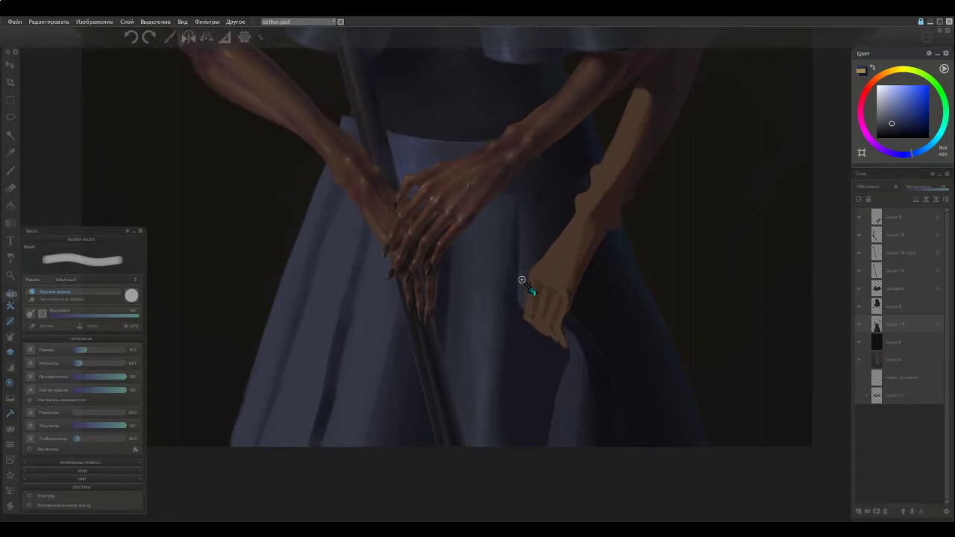
{"action": "scroll", "coordinate": [565, 440], "scroll_direction": "up", "scroll_amount": 2}
{"action": "left_click", "coordinate": [600, 344], "text": "alt"}
{"action": "left_click", "coordinate": [590, 382], "text": "alt"}
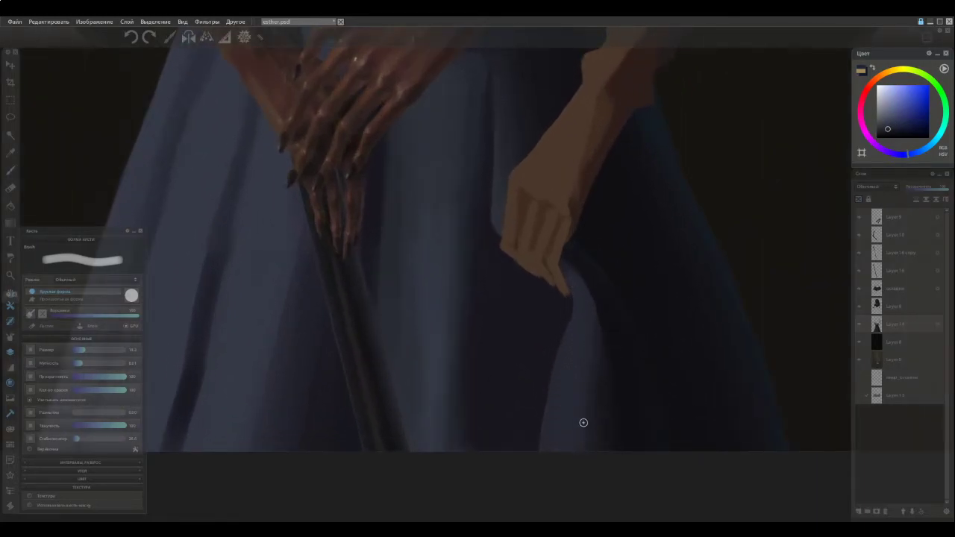
{"action": "left_click", "coordinate": [593, 382], "text": "alt"}
{"action": "left_click", "coordinate": [596, 373], "text": "alt"}
{"action": "left_click", "coordinate": [585, 406], "text": "alt"}
{"action": "left_click", "coordinate": [595, 415], "text": "alt"}
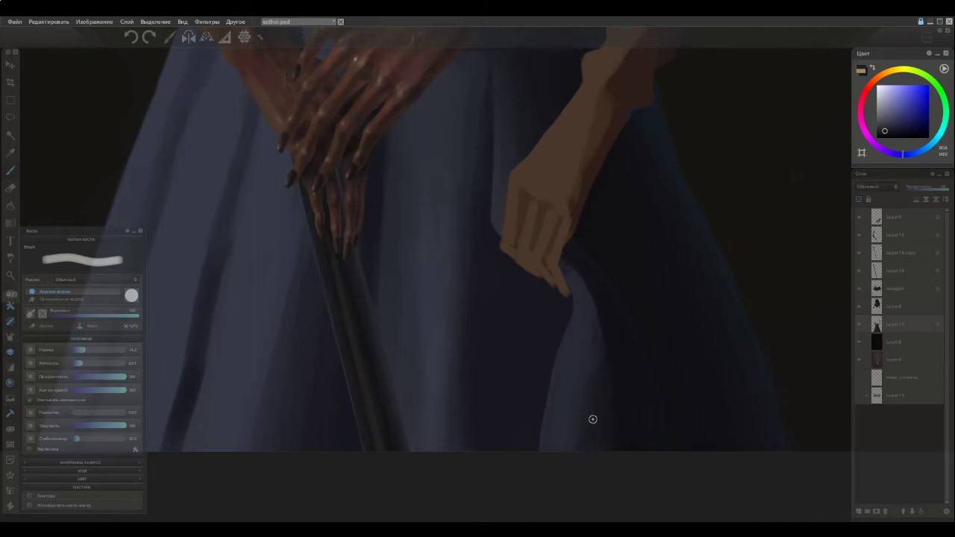
Blend the outer edge of the fold from the fingertips downward with tones sampled along it.
{"action": "left_click", "coordinate": [591, 383], "text": "alt"}
{"action": "left_click", "coordinate": [599, 370], "text": "alt"}
{"action": "left_click_drag", "start_coordinate": [596, 315], "coordinate": [593, 324]}
{"action": "left_click", "coordinate": [595, 329], "text": "alt"}
{"action": "left_click_drag", "start_coordinate": [562, 250], "coordinate": [590, 299]}
{"action": "left_click", "coordinate": [594, 314], "text": "alt"}
{"action": "left_click", "coordinate": [586, 276], "text": "alt"}
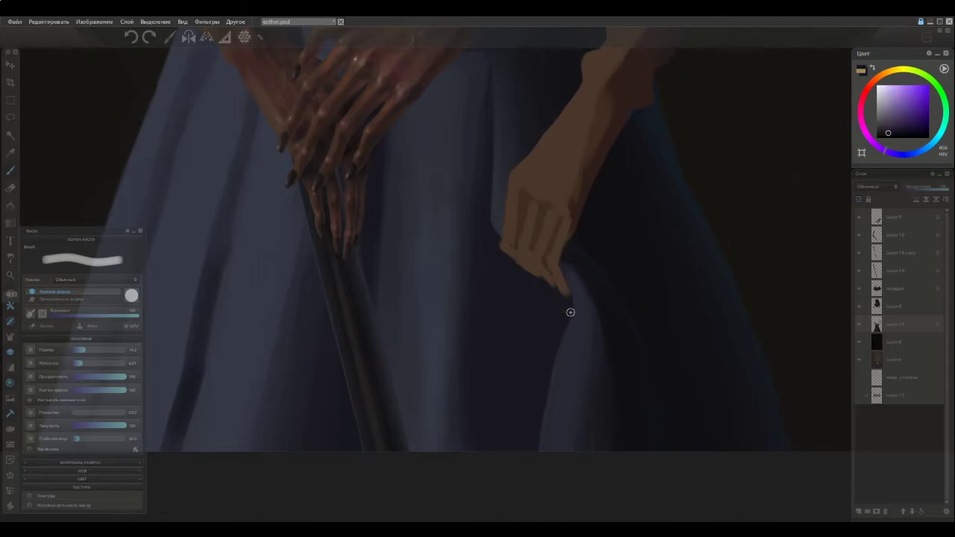
{"action": "left_click", "coordinate": [601, 402], "text": "alt"}
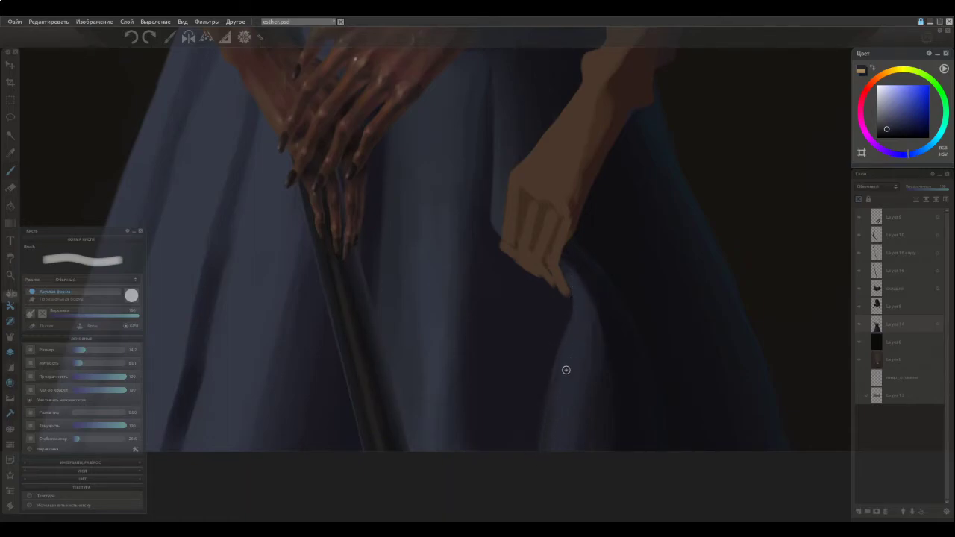
Repaint the fold's inner edge from the fingertips to the hem with darker sampled blues.
{"action": "left_click", "coordinate": [579, 310], "text": "alt"}
{"action": "left_click", "coordinate": [555, 391], "text": "alt"}
{"action": "left_click", "coordinate": [543, 426], "text": "alt"}
{"action": "left_click_drag", "start_coordinate": [552, 383], "coordinate": [536, 455]}
{"action": "left_click_drag", "start_coordinate": [569, 324], "coordinate": [552, 434]}
{"action": "left_click", "coordinate": [565, 373], "text": "alt"}
{"action": "mouse_move", "coordinate": [565, 373]}
{"action": "left_mouse_down"}
{"action": "mouse_move", "coordinate": [547, 467]}
{"action": "mouse_move", "coordinate": [549, 457]}
{"action": "left_mouse_up"}
{"action": "left_click", "coordinate": [565, 404], "text": "alt"}
{"action": "left_click", "coordinate": [562, 407], "text": "alt"}
{"action": "left_click_drag", "start_coordinate": [560, 379], "coordinate": [547, 455]}
{"action": "left_click", "coordinate": [580, 279], "text": "alt"}
{"action": "left_click_drag", "start_coordinate": [580, 280], "coordinate": [558, 357]}
Paint a narrow bright blue highlight down the fold from fingertips to hem, using the cape's highlight color.
{"action": "key", "text": "space"}
{"action": "mouse_move", "coordinate": [550, 88]}
{"action": "left_mouse_down"}
{"action": "mouse_move", "coordinate": [563, 356]}
{"action": "mouse_move", "coordinate": [555, 430]}
{"action": "left_mouse_up"}
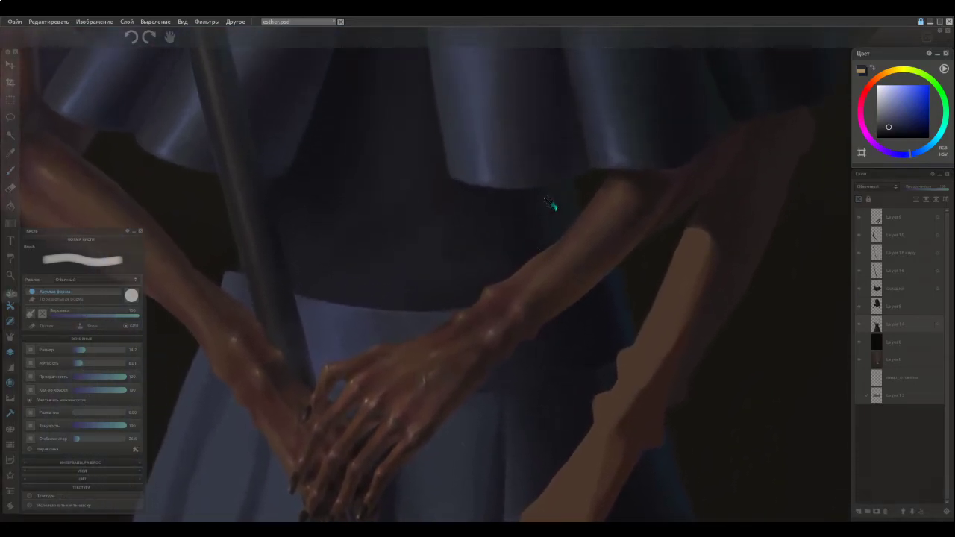
{"action": "left_click", "coordinate": [616, 150], "text": "alt"}
{"action": "key", "text": "space"}
{"action": "mouse_move", "coordinate": [551, 425]}
{"action": "left_mouse_down"}
{"action": "mouse_move", "coordinate": [539, 157]}
{"action": "mouse_move", "coordinate": [559, 96]}
{"action": "left_mouse_up"}
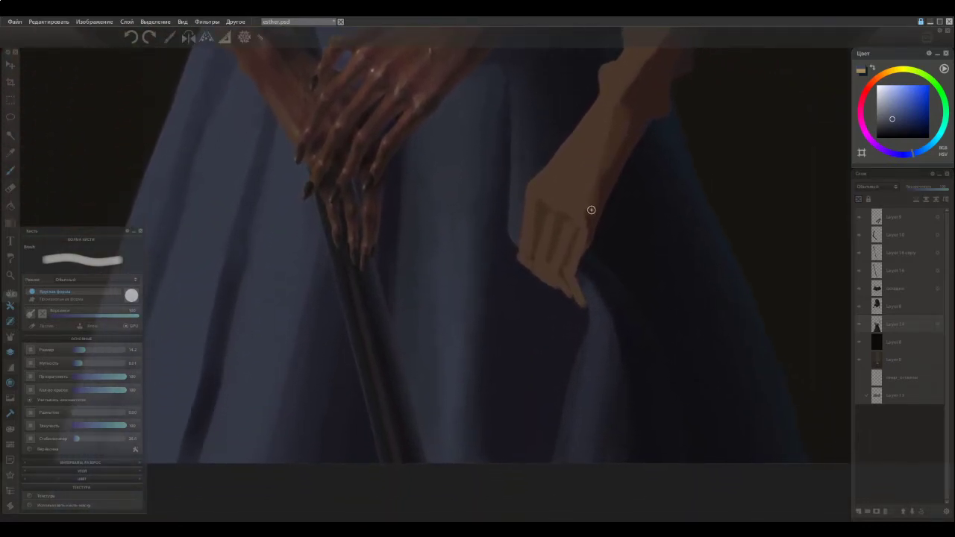
{"action": "left_click", "coordinate": [596, 311], "text": "alt"}
{"action": "left_click", "coordinate": [592, 321], "text": "alt"}
{"action": "left_click", "coordinate": [579, 432], "text": "alt"}
{"action": "left_click", "coordinate": [582, 420], "text": "alt"}
{"action": "left_click_drag", "start_coordinate": [577, 433], "coordinate": [579, 466]}
{"action": "left_click", "coordinate": [583, 430], "text": "alt"}
{"action": "left_click", "coordinate": [579, 432], "text": "alt"}
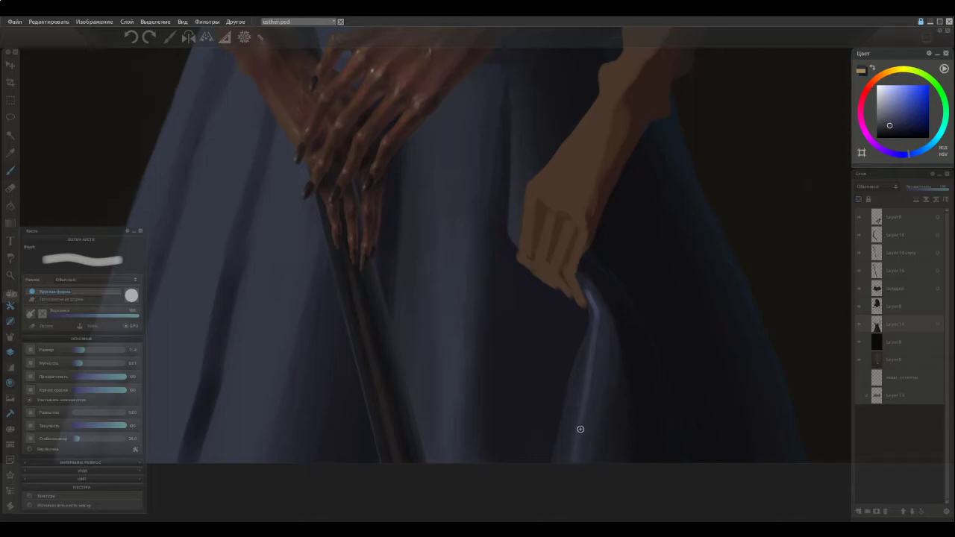
Blend the lower end of the fold's highlight into the surrounding blue near the hem.
{"action": "left_click", "coordinate": [569, 438], "text": "alt"}
{"action": "left_click", "coordinate": [572, 439], "text": "alt"}
{"action": "left_click", "coordinate": [573, 426], "text": "alt"}
{"action": "left_click", "coordinate": [572, 425], "text": "alt"}
{"action": "left_click", "coordinate": [585, 419], "text": "alt"}
{"action": "left_click", "coordinate": [571, 447], "text": "alt"}
{"action": "left_click", "coordinate": [580, 418], "text": "alt"}
{"action": "left_click", "coordinate": [585, 406], "text": "alt"}
{"action": "left_click", "coordinate": [582, 399], "text": "alt"}
Smooth the transition between the highlight and the fold's shaded outer side with sampled mid blues.
{"action": "left_click", "coordinate": [585, 363], "text": "alt"}
{"action": "left_click", "coordinate": [614, 353], "text": "alt"}
{"action": "left_click", "coordinate": [604, 383], "text": "alt"}
{"action": "left_click", "coordinate": [587, 418], "text": "alt"}
{"action": "left_click", "coordinate": [592, 420], "text": "alt"}
{"action": "left_click", "coordinate": [570, 413], "text": "alt"}
{"action": "left_click", "coordinate": [561, 455], "text": "alt"}
{"action": "left_click", "coordinate": [579, 419], "text": "alt"}
Soften the inner side of the highlight along the middle of the fold with tones sampled there.
{"action": "left_click", "coordinate": [579, 378], "text": "alt"}
{"action": "left_click_drag", "start_coordinate": [569, 411], "coordinate": [585, 349]}
{"action": "left_click", "coordinate": [584, 371], "text": "alt"}
{"action": "left_click", "coordinate": [586, 361], "text": "alt"}
{"action": "left_click_drag", "start_coordinate": [586, 361], "coordinate": [592, 319]}
{"action": "left_click", "coordinate": [587, 363], "text": "alt"}
{"action": "left_click_drag", "start_coordinate": [574, 386], "coordinate": [588, 331]}
{"action": "left_click", "coordinate": [587, 359], "text": "alt"}
{"action": "left_click", "coordinate": [577, 386], "text": "alt"}
{"action": "left_click_drag", "start_coordinate": [579, 384], "coordinate": [585, 358]}
Blend the highlight's upper half and refine the fold's narrow bend beside the fingertips.
{"action": "left_click", "coordinate": [603, 362], "text": "alt"}
{"action": "left_click", "coordinate": [584, 363], "text": "alt"}
{"action": "mouse_move", "coordinate": [577, 396]}
{"action": "left_mouse_down"}
{"action": "mouse_move", "coordinate": [584, 365]}
{"action": "mouse_move", "coordinate": [573, 410]}
{"action": "left_mouse_up"}
{"action": "left_click", "coordinate": [576, 422], "text": "alt"}
{"action": "left_click_drag", "start_coordinate": [586, 343], "coordinate": [577, 400]}
{"action": "left_click", "coordinate": [574, 372], "text": "alt"}
{"action": "left_click", "coordinate": [579, 361], "text": "alt"}
{"action": "left_click", "coordinate": [590, 328], "text": "alt"}
{"action": "left_click", "coordinate": [597, 323], "text": "alt"}
{"action": "mouse_move", "coordinate": [593, 299]}
{"action": "left_mouse_down"}
{"action": "mouse_move", "coordinate": [593, 313]}
{"action": "mouse_move", "coordinate": [592, 303]}
{"action": "left_mouse_up"}
{"action": "left_click", "coordinate": [595, 314], "text": "alt"}
{"action": "left_click", "coordinate": [587, 317], "text": "alt"}
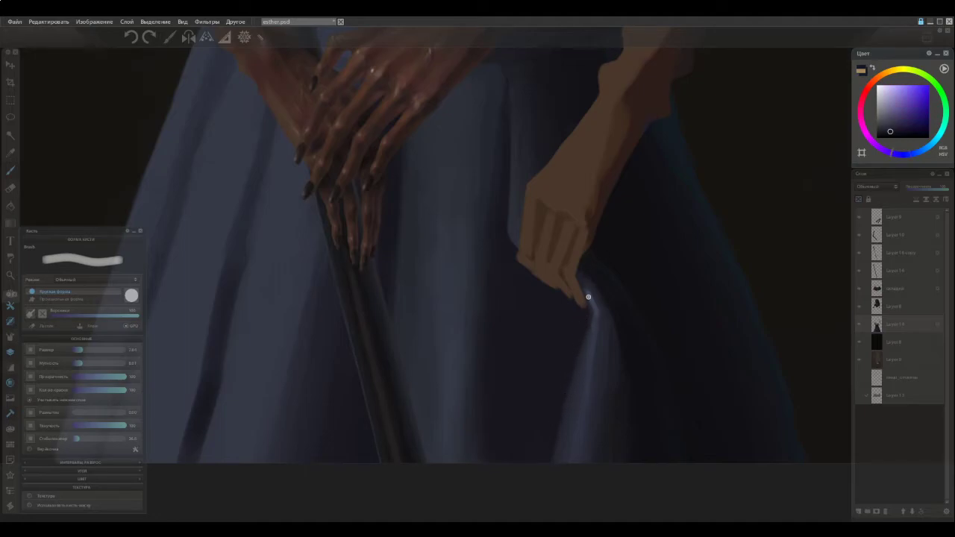
Blend the fold's upper surface below the bend with a larger brush and sampled blues.
{"action": "key", "text": "]"}
{"action": "left_click", "coordinate": [593, 364], "text": "alt"}
{"action": "left_click", "coordinate": [598, 324], "text": "alt"}
{"action": "left_click_drag", "start_coordinate": [598, 325], "coordinate": [592, 394]}
{"action": "left_click", "coordinate": [599, 323], "text": "alt"}
{"action": "left_click", "coordinate": [596, 371], "text": "alt"}
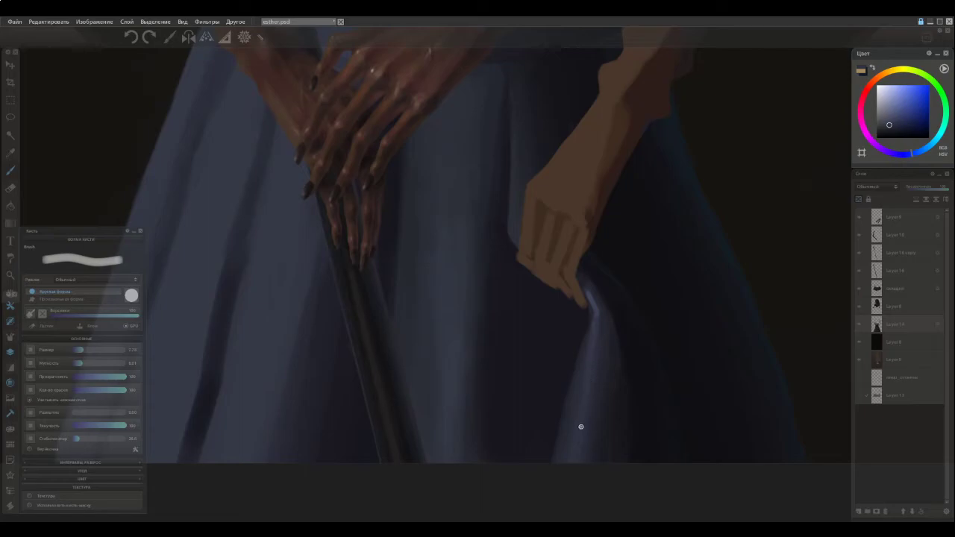
Extend the bright highlight down to the hem with light blue sampled from the fold's bend.
{"action": "left_click", "coordinate": [592, 308], "text": "alt"}
{"action": "left_click", "coordinate": [583, 419], "text": "alt"}
{"action": "left_click", "coordinate": [588, 424], "text": "alt"}
{"action": "left_click", "coordinate": [583, 419], "text": "alt"}
{"action": "left_click_drag", "start_coordinate": [586, 370], "coordinate": [582, 415]}
{"action": "left_click", "coordinate": [582, 413], "text": "alt"}
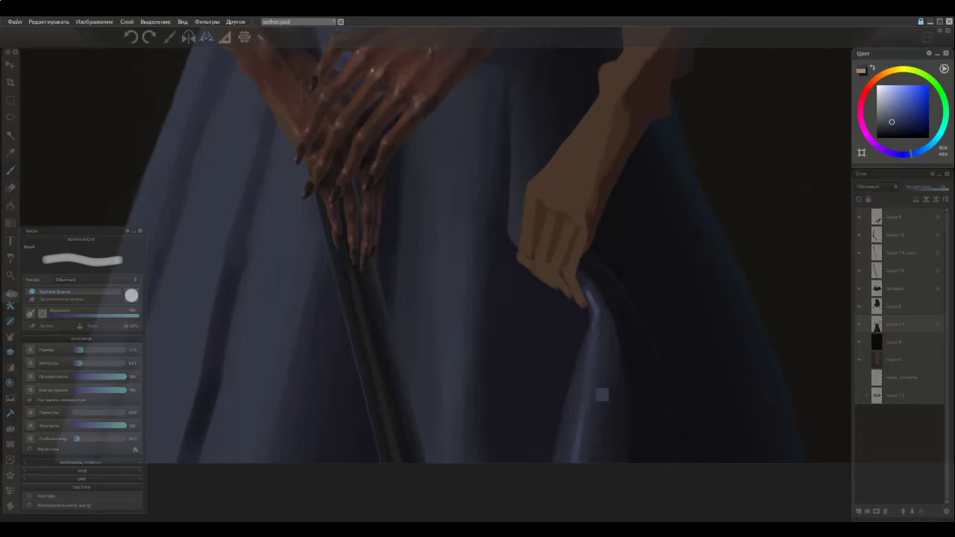
Blend the brightened highlight near the hem into the fold and check it against the whole figure.
{"action": "left_click", "coordinate": [576, 431], "text": "alt"}
{"action": "left_click", "coordinate": [570, 453], "text": "alt"}
{"action": "left_click", "coordinate": [581, 417], "text": "alt"}
{"action": "left_click_drag", "start_coordinate": [584, 382], "coordinate": [581, 410]}
{"action": "left_click", "coordinate": [581, 412], "text": "alt"}
{"action": "left_click", "coordinate": [568, 458], "text": "alt"}
{"action": "left_click", "coordinate": [584, 407], "text": "alt"}
{"action": "left_click", "coordinate": [583, 422], "text": "alt"}
{"action": "scroll", "coordinate": [493, 273], "scroll_direction": "down", "scroll_amount": 3}
{"action": "key", "text": "space"}
{"action": "scroll", "coordinate": [483, 239], "scroll_direction": "down", "scroll_amount": 3}
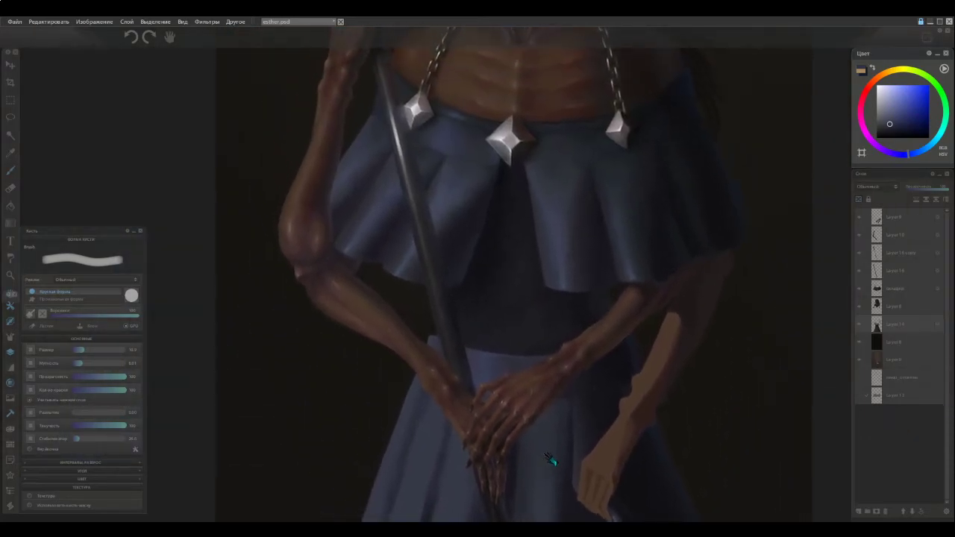
Soften the middle of the fold's highlight with a larger brush and darker sampled blue.
{"action": "scroll", "coordinate": [543, 312], "scroll_direction": "up", "scroll_amount": 4}
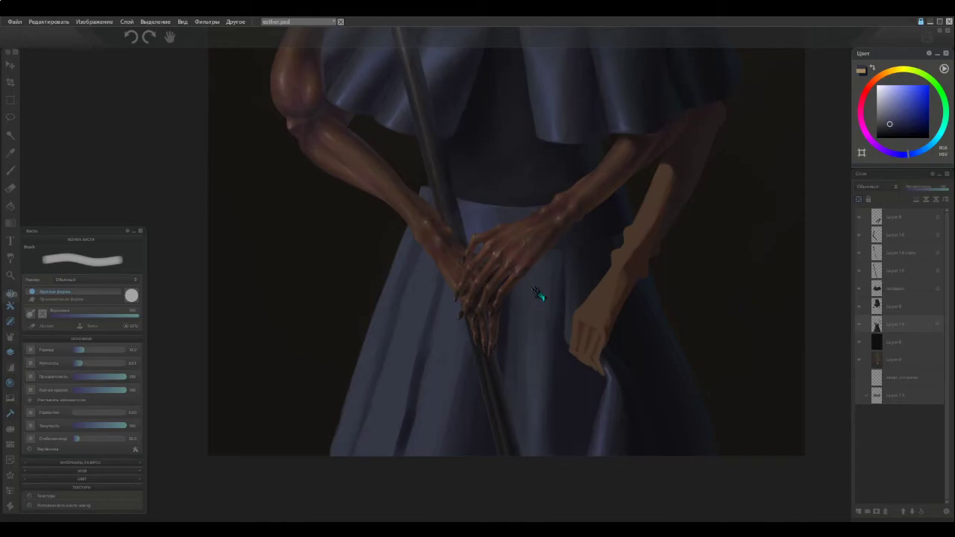
{"action": "scroll", "coordinate": [600, 448], "scroll_direction": "up", "scroll_amount": 2}
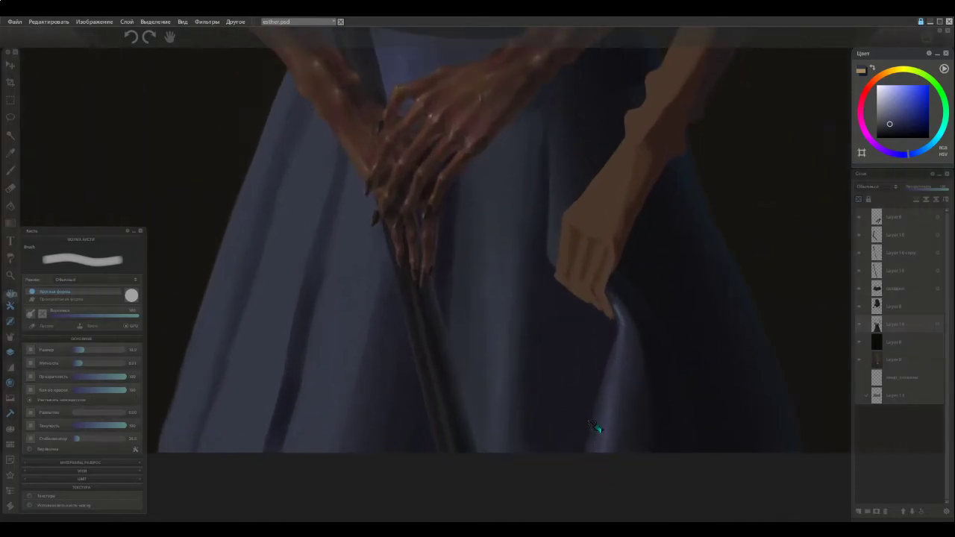
{"action": "mouse_move", "coordinate": [624, 361]}
{"action": "left_mouse_down"}
{"action": "mouse_move", "coordinate": [620, 384]}
{"action": "mouse_move", "coordinate": [626, 354]}
{"action": "mouse_move", "coordinate": [616, 416]}
{"action": "mouse_move", "coordinate": [619, 361]}
{"action": "mouse_move", "coordinate": [615, 387]}
{"action": "left_mouse_up"}
{"action": "left_click", "coordinate": [620, 385], "text": "alt"}
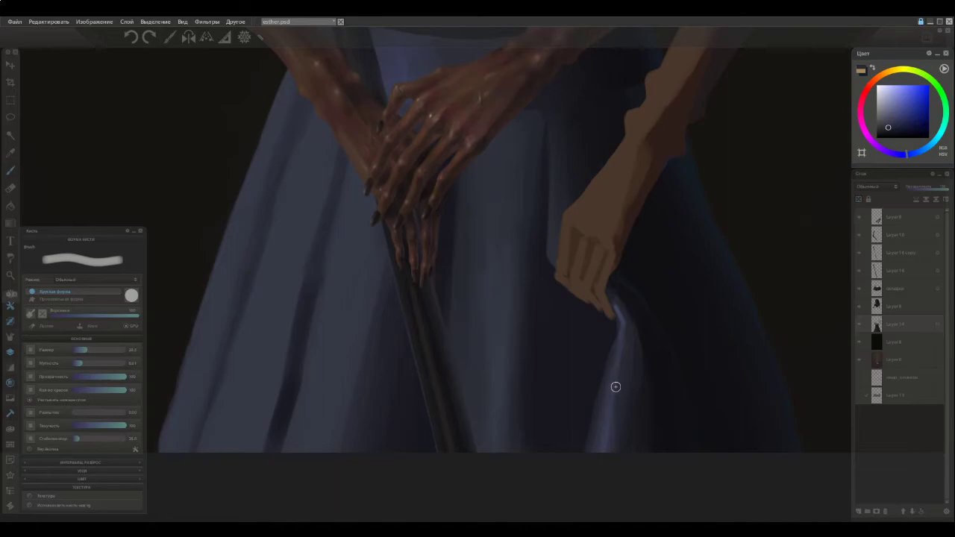
{"action": "mouse_move", "coordinate": [613, 371]}
{"action": "left_mouse_down"}
{"action": "mouse_move", "coordinate": [609, 425]}
{"action": "mouse_move", "coordinate": [614, 415]}
{"action": "left_mouse_up"}
{"action": "left_click", "coordinate": [608, 434], "text": "alt"}
{"action": "left_click", "coordinate": [614, 415], "text": "alt"}
{"action": "left_click", "coordinate": [634, 415], "text": "alt"}
Brush long strokes down the fold to even out the light-to-shadow transition beside the highlight.
{"action": "left_click_drag", "start_coordinate": [619, 371], "coordinate": [612, 404]}
{"action": "left_click", "coordinate": [612, 404], "text": "alt"}
{"action": "left_click_drag", "start_coordinate": [619, 338], "coordinate": [618, 374]}
{"action": "left_click", "coordinate": [622, 343], "text": "alt"}
{"action": "left_click_drag", "start_coordinate": [638, 324], "coordinate": [607, 415]}
{"action": "left_click", "coordinate": [612, 375], "text": "alt"}
{"action": "left_click", "coordinate": [606, 415], "text": "alt"}
{"action": "left_click", "coordinate": [611, 418], "text": "alt"}
Deepen the fold's outer side with blue sampled near its edge and blend it toward the highlight.
{"action": "left_click_drag", "start_coordinate": [617, 355], "coordinate": [612, 424]}
{"action": "left_click", "coordinate": [619, 385], "text": "alt"}
{"action": "left_click", "coordinate": [611, 396], "text": "ctrl"}
{"action": "left_click_drag", "start_coordinate": [620, 345], "coordinate": [613, 413]}
{"action": "left_click", "coordinate": [639, 343], "text": "alt"}
{"action": "left_click_drag", "start_coordinate": [622, 350], "coordinate": [617, 416]}
{"action": "left_click", "coordinate": [634, 370], "text": "alt"}
{"action": "left_click_drag", "start_coordinate": [624, 363], "coordinate": [617, 431]}
{"action": "left_click", "coordinate": [615, 392], "text": "alt"}
Refine the boundary between highlight and shaded side with repeated strokes of freshly sampled tones.
{"action": "left_click", "coordinate": [627, 407], "text": "ctrl"}
{"action": "left_click_drag", "start_coordinate": [627, 359], "coordinate": [623, 423]}
{"action": "left_click", "coordinate": [628, 365], "text": "alt"}
{"action": "left_click", "coordinate": [626, 377], "text": "alt"}
{"action": "left_click_drag", "start_coordinate": [626, 375], "coordinate": [621, 415]}
{"action": "left_click", "coordinate": [629, 375], "text": "alt"}
{"action": "left_click_drag", "start_coordinate": [626, 359], "coordinate": [615, 430]}
{"action": "left_click_drag", "start_coordinate": [618, 386], "coordinate": [614, 417]}
{"action": "left_click", "coordinate": [624, 348], "text": "alt"}
{"action": "left_click_drag", "start_coordinate": [623, 349], "coordinate": [621, 374]}
Touch up the highlight at the fold's bend just below the fingertips with a smaller brush.
{"action": "left_click", "coordinate": [623, 321], "text": "ctrl"}
{"action": "left_click", "coordinate": [612, 299], "text": "ctrl"}
{"action": "left_click", "coordinate": [611, 298], "text": "ctrl"}
{"action": "left_click", "coordinate": [612, 303], "text": "ctrl"}
{"action": "left_click", "coordinate": [624, 315], "text": "ctrl"}
{"action": "scroll", "coordinate": [517, 193], "scroll_direction": "down", "scroll_amount": 5}
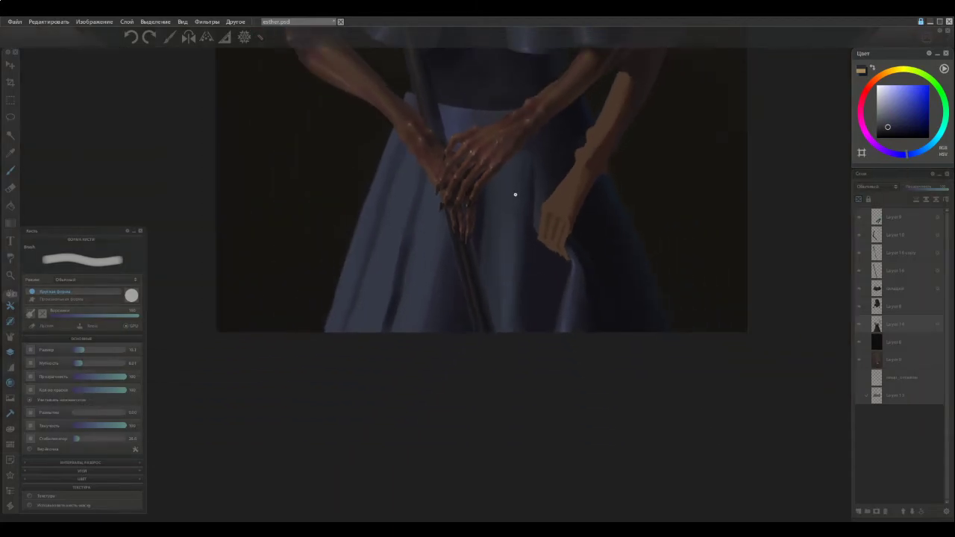
{"action": "key", "text": "space"}
{"action": "mouse_move", "coordinate": [518, 171]}
{"action": "left_mouse_down"}
{"action": "mouse_move", "coordinate": [547, 316]}
{"action": "mouse_move", "coordinate": [548, 380]}
{"action": "mouse_move", "coordinate": [552, 325]}
{"action": "left_mouse_up"}
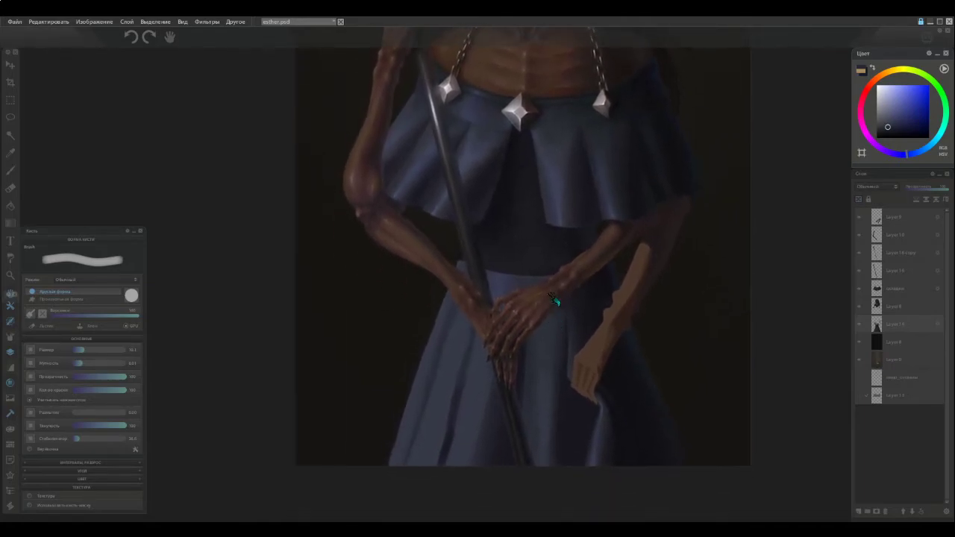
{"action": "scroll", "coordinate": [572, 361], "scroll_direction": "up", "scroll_amount": 4}
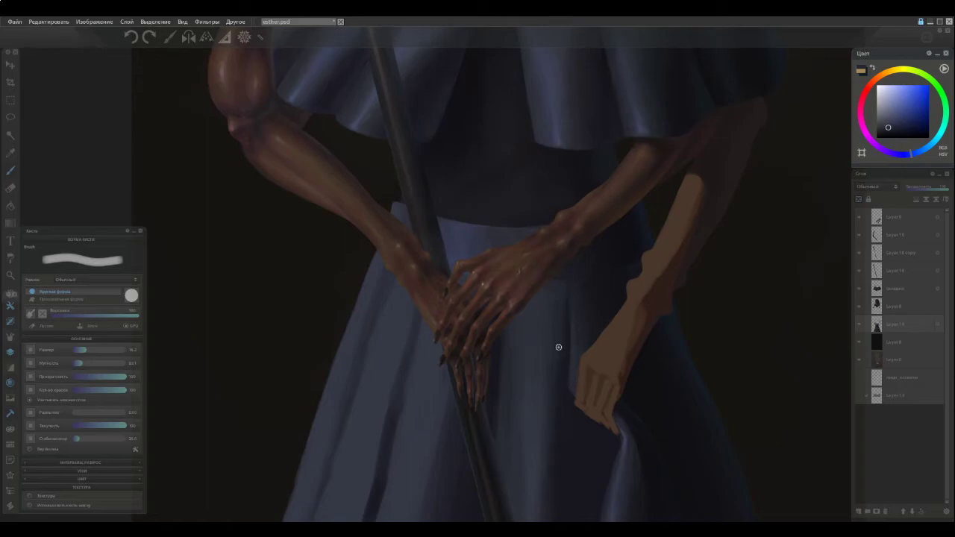
Blend sampled blues into the highlight at the fold's bend and along the vertical fold beside the lowered hand.
{"action": "left_click", "coordinate": [623, 434], "text": "alt"}
{"action": "left_click", "coordinate": [625, 457], "text": "alt"}
{"action": "left_click", "coordinate": [631, 441], "text": "alt"}
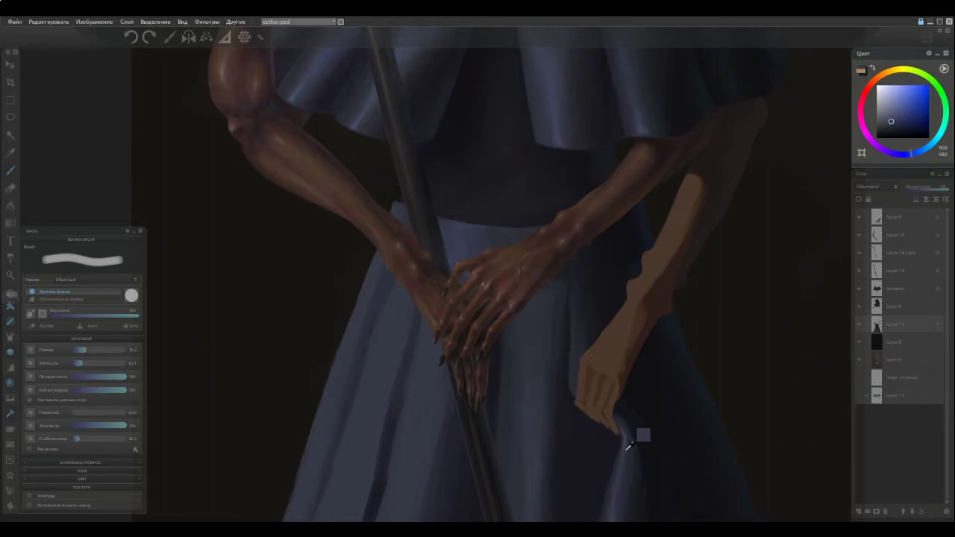
{"action": "left_click", "coordinate": [574, 313], "text": "alt"}
{"action": "left_click", "coordinate": [567, 359], "text": "alt"}
{"action": "left_click", "coordinate": [565, 374], "text": "alt"}
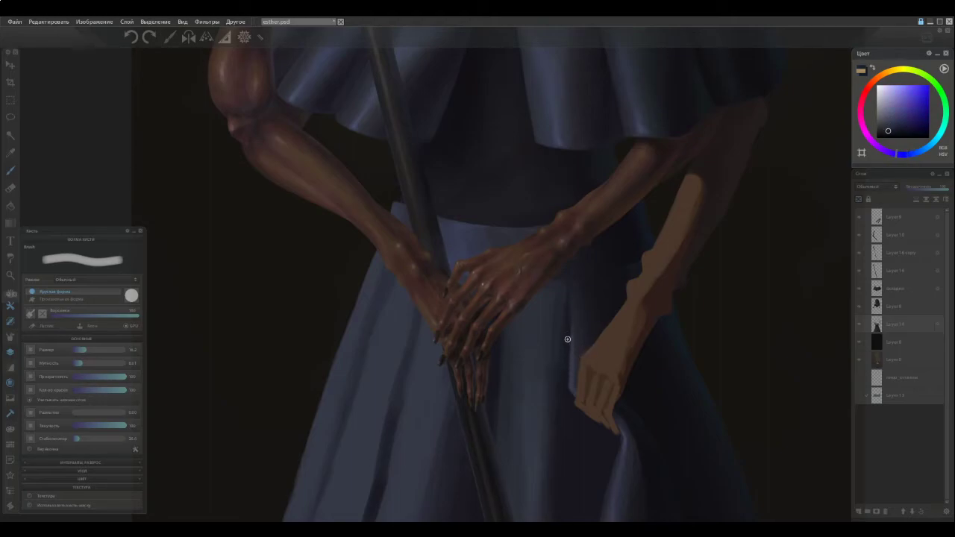
Refine the lower edge of the vertical fold next to the lowered hand's knuckles with nearby sampled blues.
{"action": "left_click", "coordinate": [573, 367], "text": "alt"}
{"action": "left_click", "coordinate": [575, 360], "text": "alt"}
{"action": "left_click", "coordinate": [570, 391], "text": "alt"}
{"action": "left_click", "coordinate": [573, 357], "text": "alt"}
{"action": "left_click", "coordinate": [571, 383], "text": "alt"}
{"action": "left_click", "coordinate": [577, 392], "text": "alt"}
{"action": "left_click", "coordinate": [575, 370], "text": "alt"}
Soften the upper part of the vertical fold between the clasped hands and lowered forearm with a small brush.
{"action": "left_click", "coordinate": [576, 299], "text": "alt"}
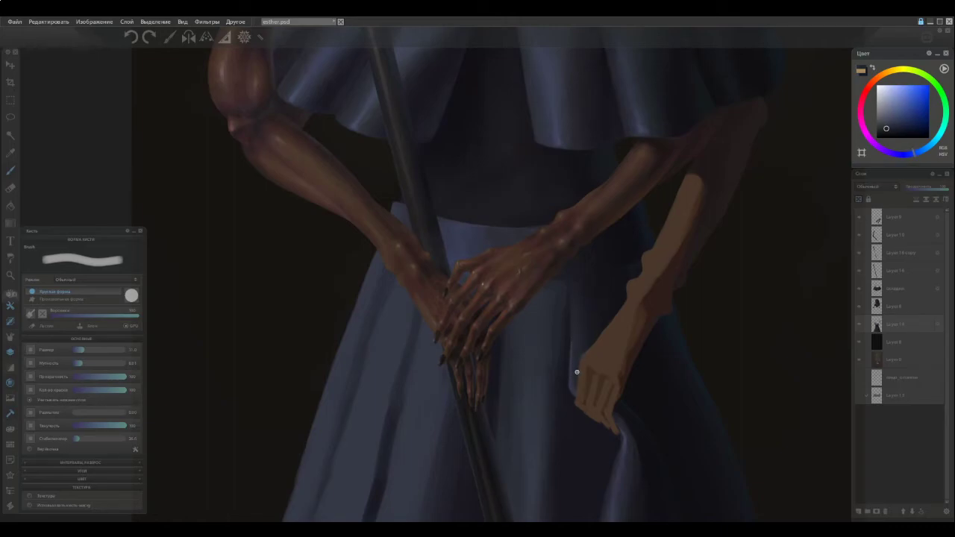
{"action": "left_click", "coordinate": [581, 283], "text": "alt"}
{"action": "left_click", "coordinate": [589, 295], "text": "alt"}
{"action": "left_click", "coordinate": [573, 308], "text": "alt"}
{"action": "left_click", "coordinate": [568, 315], "text": "alt"}
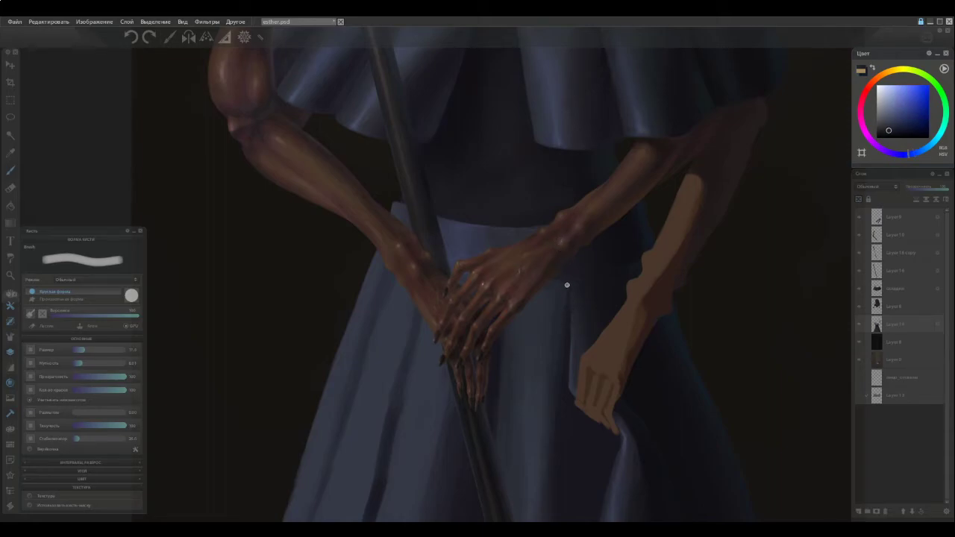
{"action": "left_click", "coordinate": [568, 329], "text": "alt"}
{"action": "left_click", "coordinate": [572, 393], "text": "alt"}
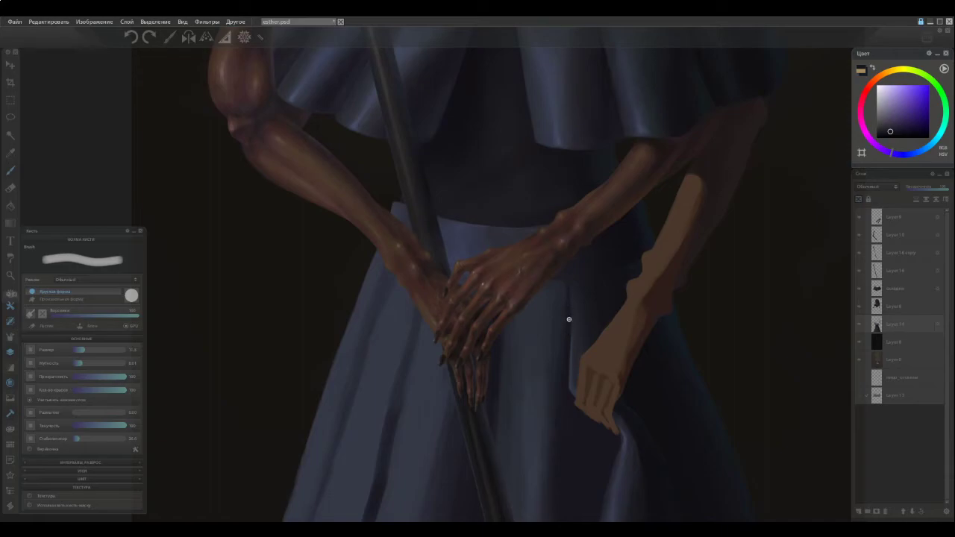
Blend sampled dark blues into the shaded outer side of the gathered fold below the lowered hand.
{"action": "scroll", "coordinate": [518, 259], "scroll_direction": "down", "scroll_amount": 3}
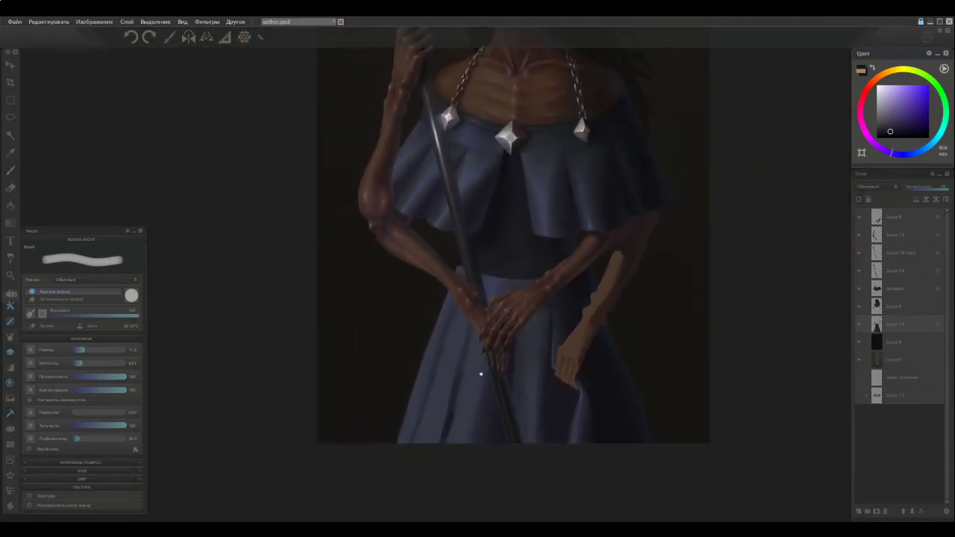
{"action": "scroll", "coordinate": [595, 429], "scroll_direction": "up", "scroll_amount": 4}
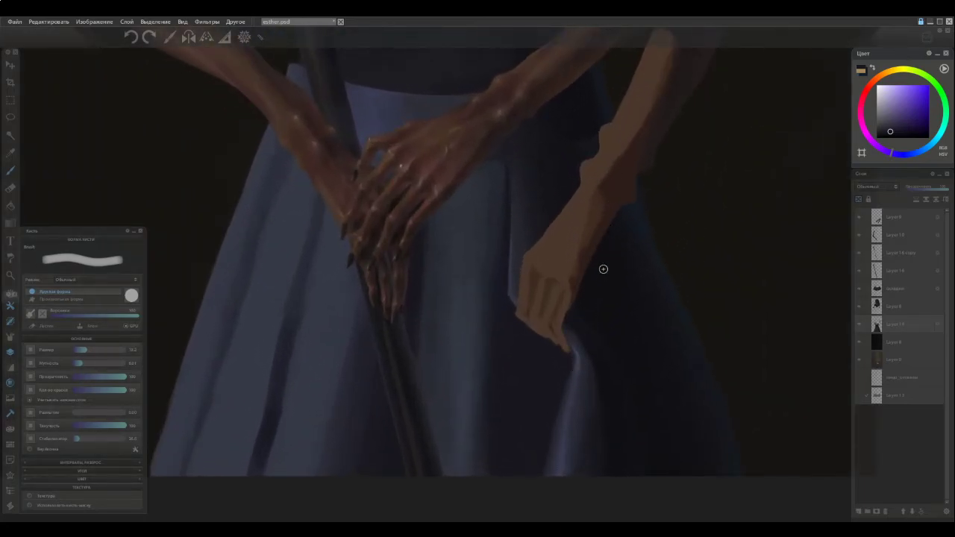
{"action": "left_click", "coordinate": [587, 353], "text": "alt"}
{"action": "left_click", "coordinate": [591, 364], "text": "alt"}
{"action": "left_click", "coordinate": [586, 350], "text": "alt"}
{"action": "left_click", "coordinate": [602, 410], "text": "alt"}
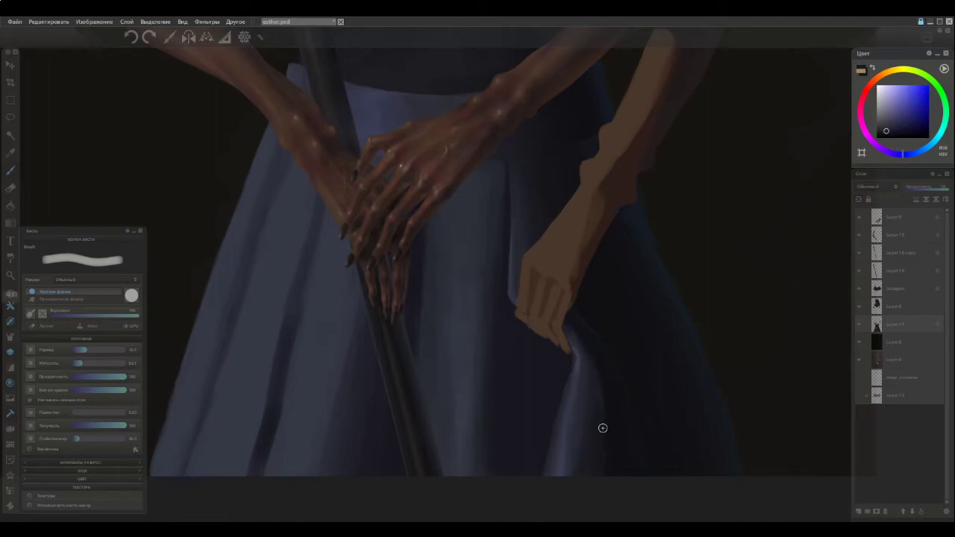
{"action": "left_click", "coordinate": [608, 435], "text": "alt"}
{"action": "left_click", "coordinate": [616, 443], "text": "alt"}
Brush long strokes down the gathered fold's outer edge to the canvas bottom, resampling its shadow tones.
{"action": "left_click_drag", "start_coordinate": [604, 394], "coordinate": [609, 439]}
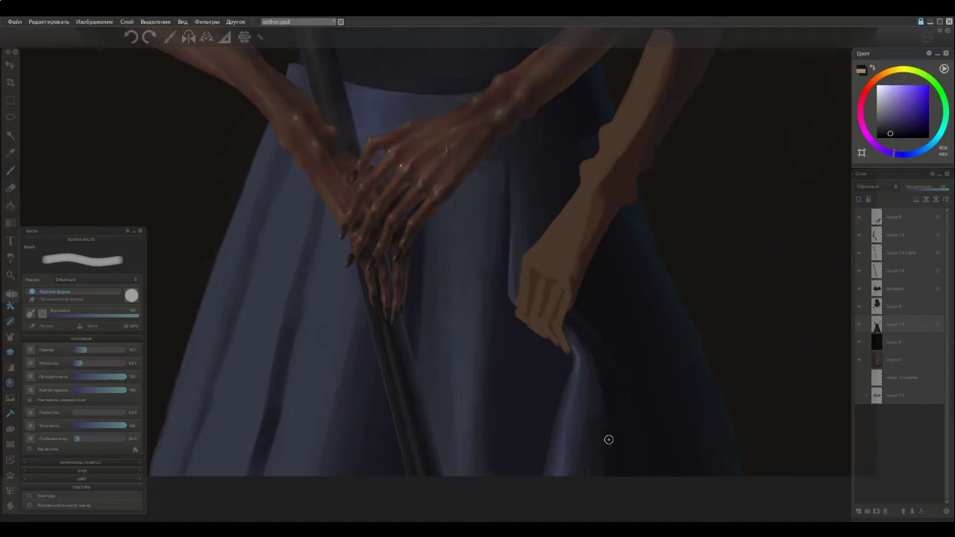
{"action": "left_click_drag", "start_coordinate": [597, 372], "coordinate": [609, 475]}
{"action": "left_click", "coordinate": [601, 412], "text": "alt"}
{"action": "left_click_drag", "start_coordinate": [602, 411], "coordinate": [606, 486]}
{"action": "left_click", "coordinate": [616, 439], "text": "alt"}
{"action": "left_click", "coordinate": [604, 386], "text": "alt"}
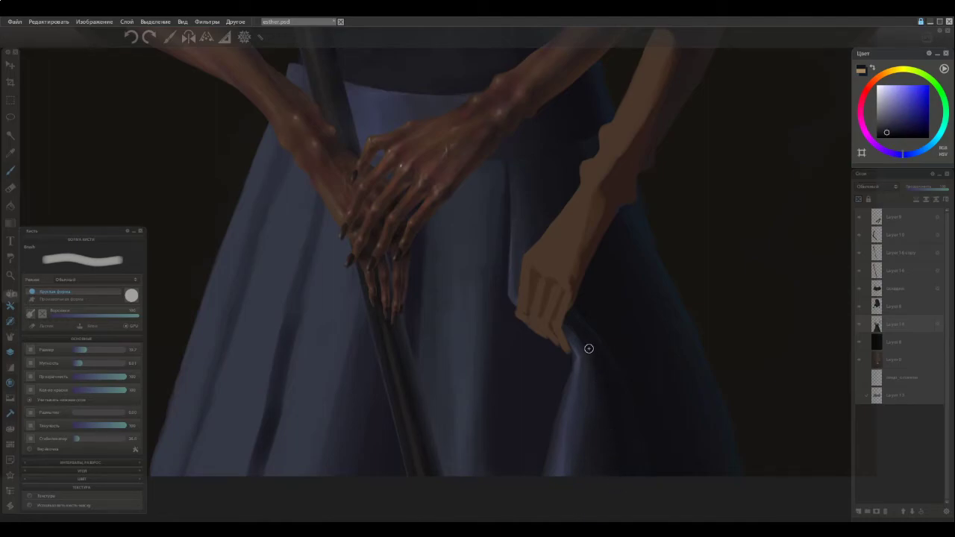
Smooth the transition between highlight and shadow just below the gathered fold's bend with freshly sampled blues.
{"action": "left_click", "coordinate": [603, 372], "text": "alt"}
{"action": "left_click", "coordinate": [590, 362], "text": "alt"}
{"action": "left_click", "coordinate": [598, 396], "text": "alt"}
{"action": "left_click", "coordinate": [610, 392], "text": "alt"}
{"action": "left_click", "coordinate": [570, 322], "text": "alt"}
{"action": "scroll", "coordinate": [570, 336], "scroll_direction": "down", "scroll_amount": 3}
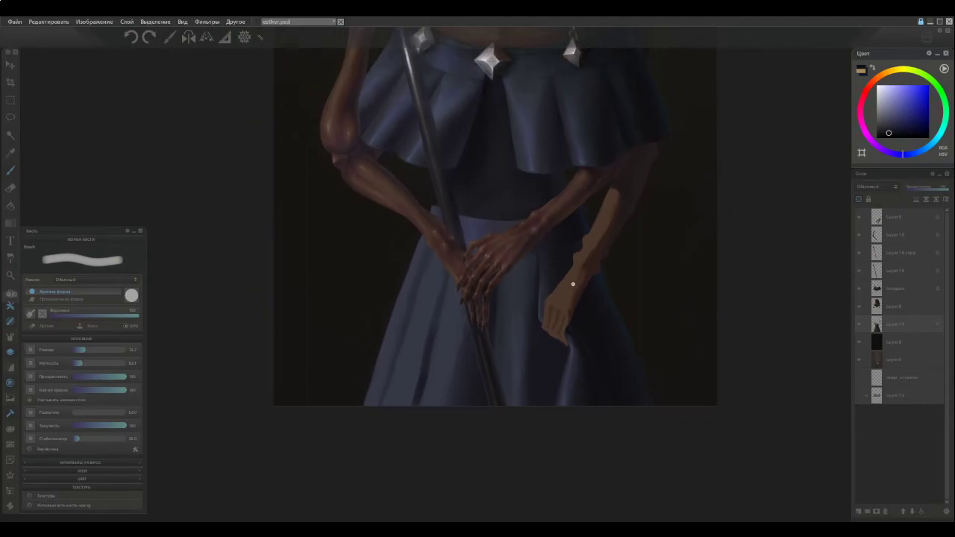
Enlarge the brush and shade the skirt's outer side behind the lowered forearm with dark blues sampled there.
{"action": "scroll", "coordinate": [567, 286], "scroll_direction": "up", "scroll_amount": 3}
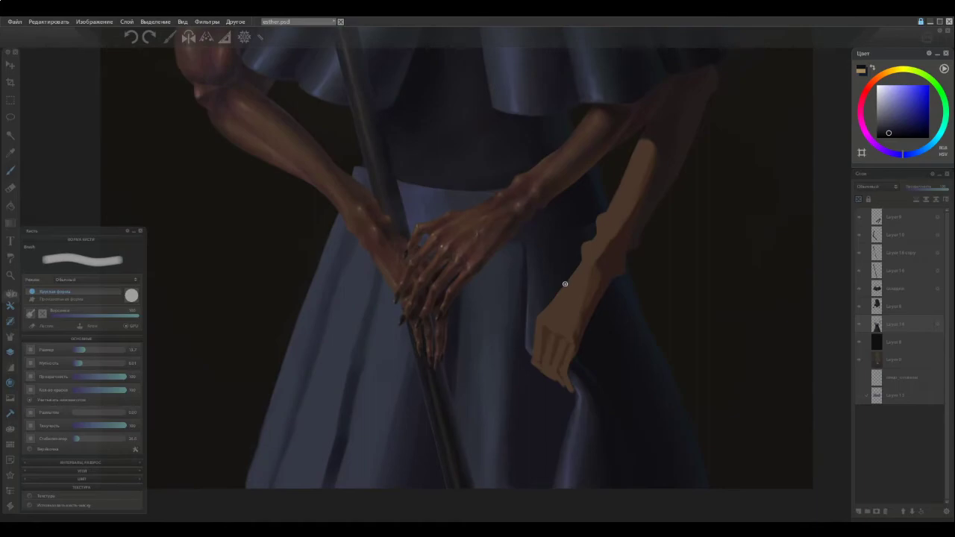
{"action": "key", "text": "bracketright"}
{"action": "left_click", "coordinate": [623, 317], "text": "alt"}
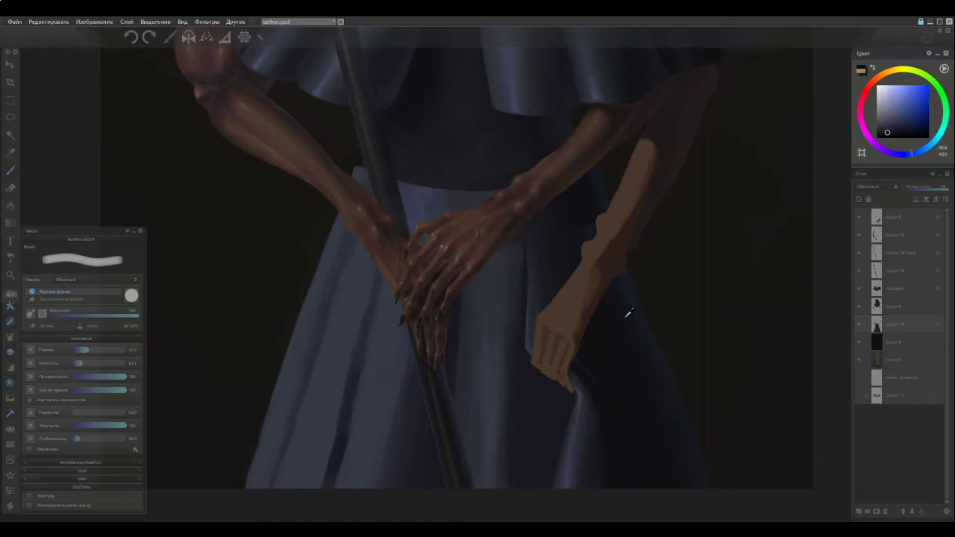
{"action": "left_click", "coordinate": [609, 293], "text": "alt"}
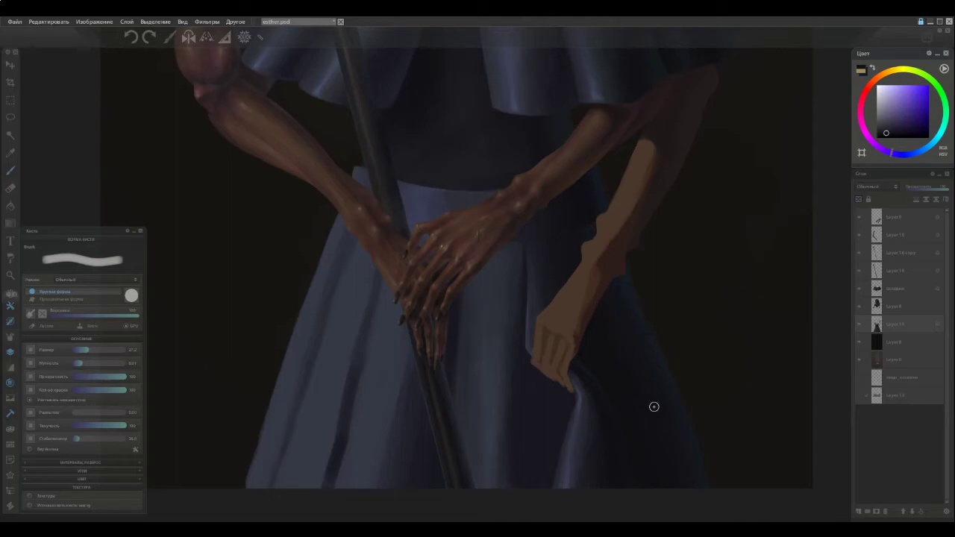
{"action": "left_click", "coordinate": [630, 322], "text": "alt"}
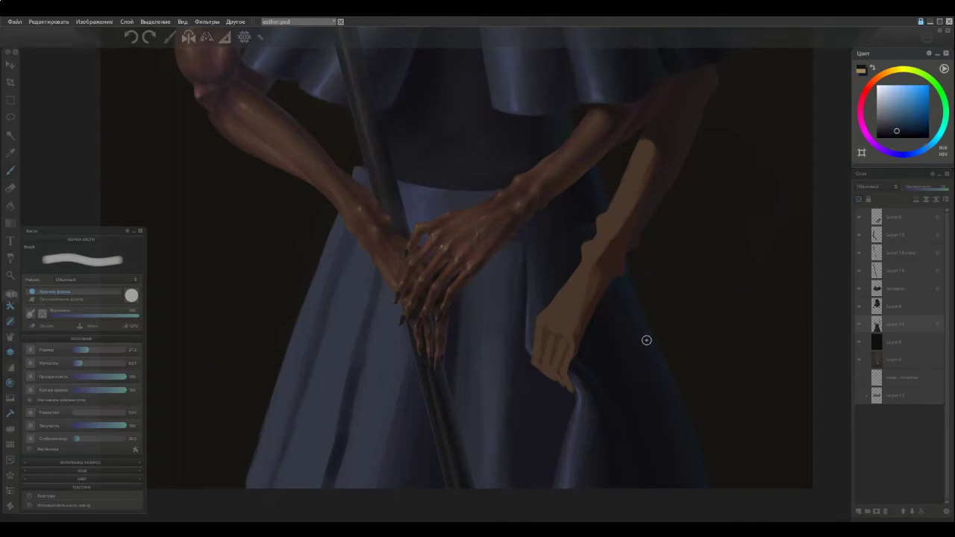
Blend the teal-blue rim light on the skirt's outer side into the neighbouring shadow using sampled tones.
{"action": "left_click", "coordinate": [631, 341], "text": "alt"}
{"action": "left_click", "coordinate": [632, 344], "text": "alt"}
{"action": "left_click", "coordinate": [649, 344], "text": "alt"}
{"action": "left_click", "coordinate": [654, 386], "text": "alt"}
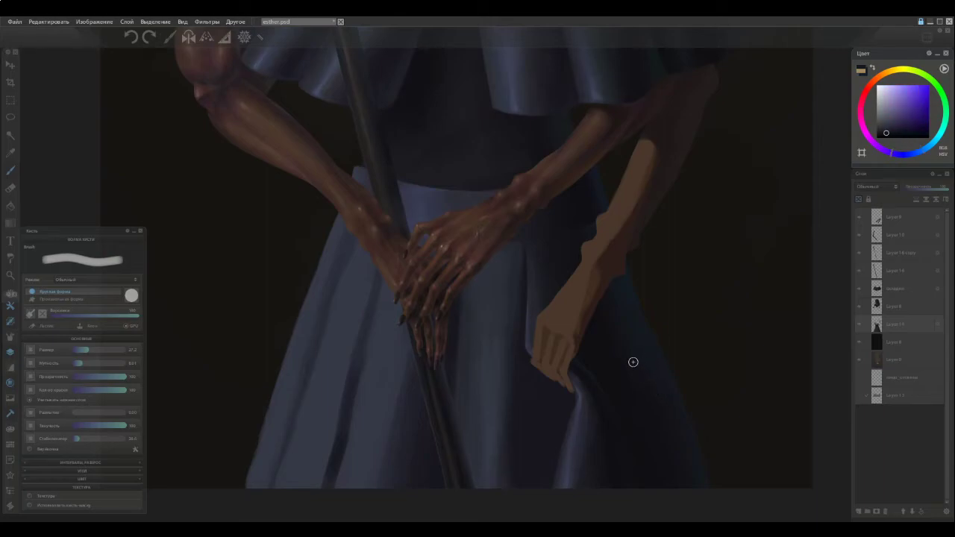
{"action": "left_click", "coordinate": [650, 349], "text": "alt"}
{"action": "left_click", "coordinate": [653, 372], "text": "alt"}
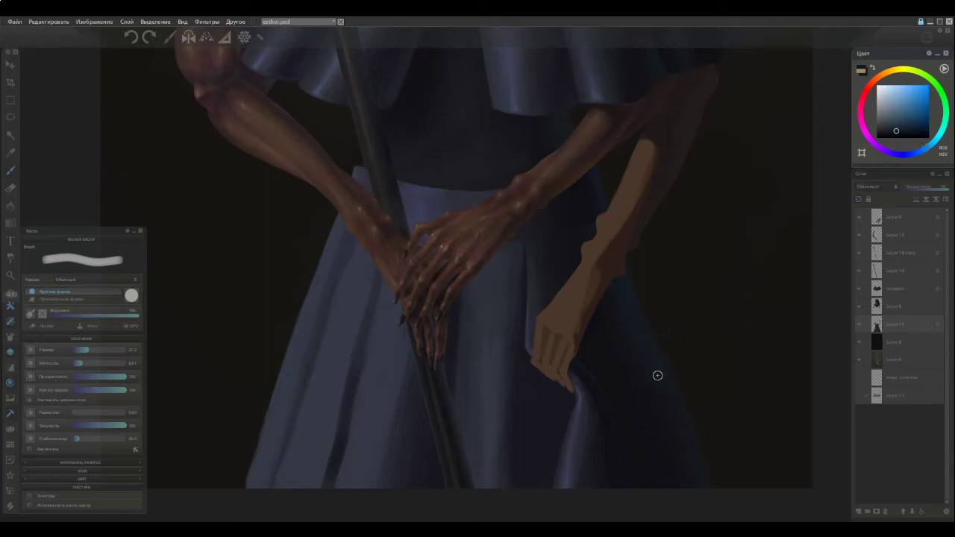
Extend the blue rim tone down the skirt's outer edge to the hem end of the canvas.
{"action": "left_click", "coordinate": [619, 316], "text": "alt"}
{"action": "left_click", "coordinate": [628, 319], "text": "alt"}
{"action": "left_click", "coordinate": [657, 385], "text": "alt"}
{"action": "mouse_move", "coordinate": [666, 381]}
{"action": "left_mouse_down"}
{"action": "mouse_move", "coordinate": [697, 445]}
{"action": "mouse_move", "coordinate": [674, 414]}
{"action": "mouse_move", "coordinate": [700, 484]}
{"action": "left_mouse_up"}
{"action": "left_click", "coordinate": [674, 415], "text": "alt"}
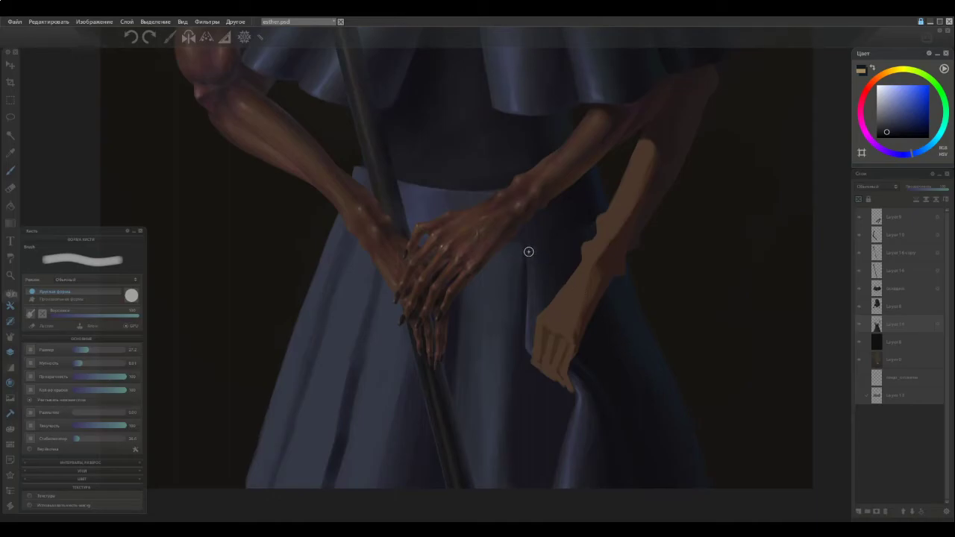
Even out the dark area on the gathered fold's inner side with a violet-blue sampled below the hand.
{"action": "scroll", "coordinate": [569, 293], "scroll_direction": "down", "scroll_amount": 2}
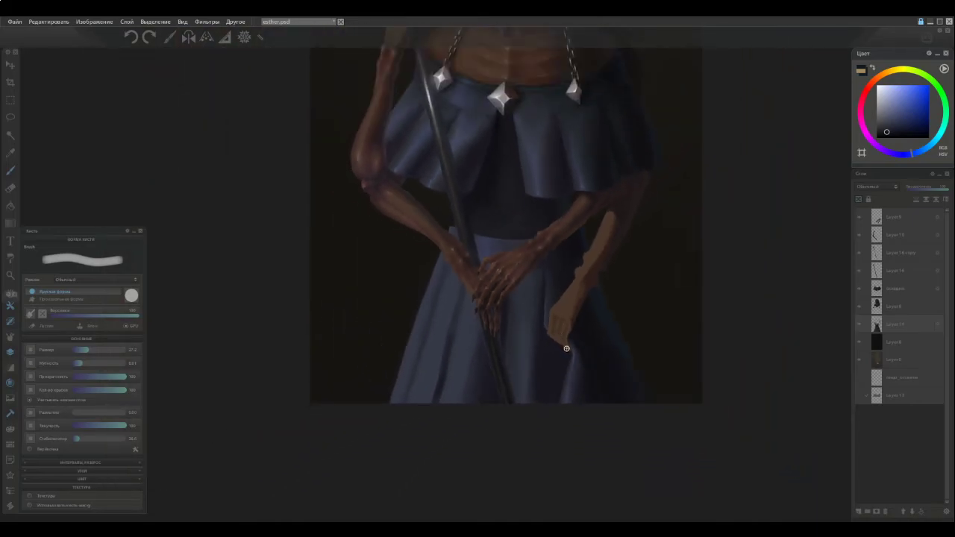
{"action": "left_click_drag", "start_coordinate": [549, 271], "coordinate": [565, 331]}
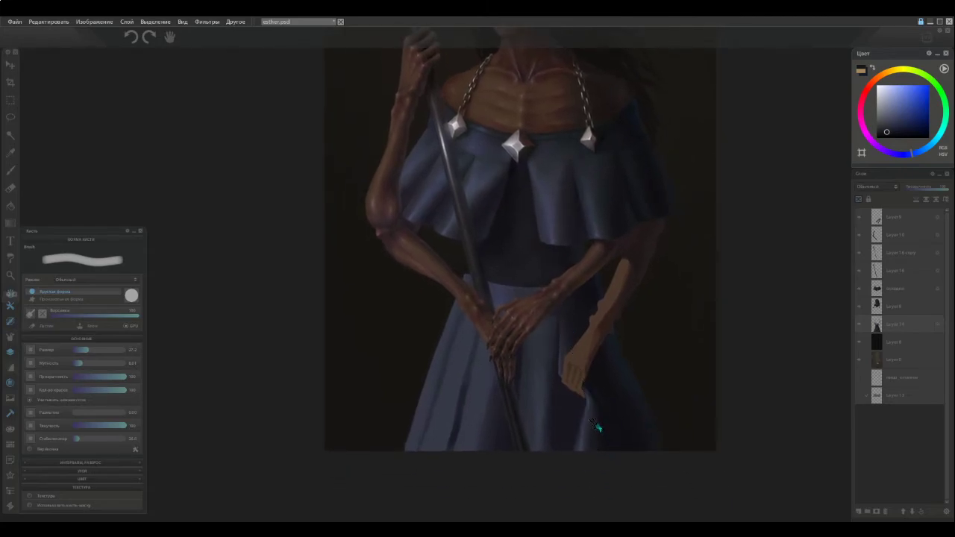
{"action": "scroll", "coordinate": [583, 410], "scroll_direction": "up", "scroll_amount": 1}
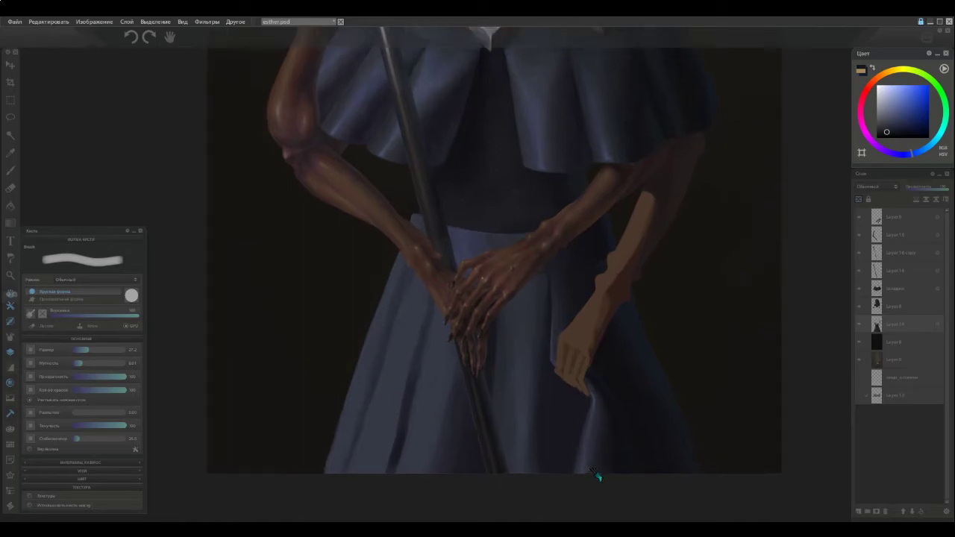
{"action": "scroll", "coordinate": [594, 471], "scroll_direction": "up", "scroll_amount": 2}
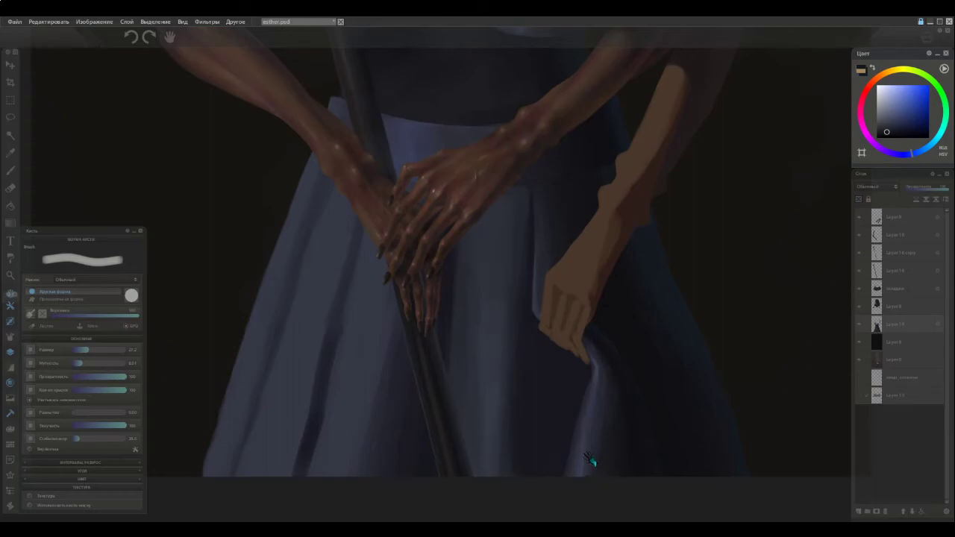
{"action": "key", "text": "b"}
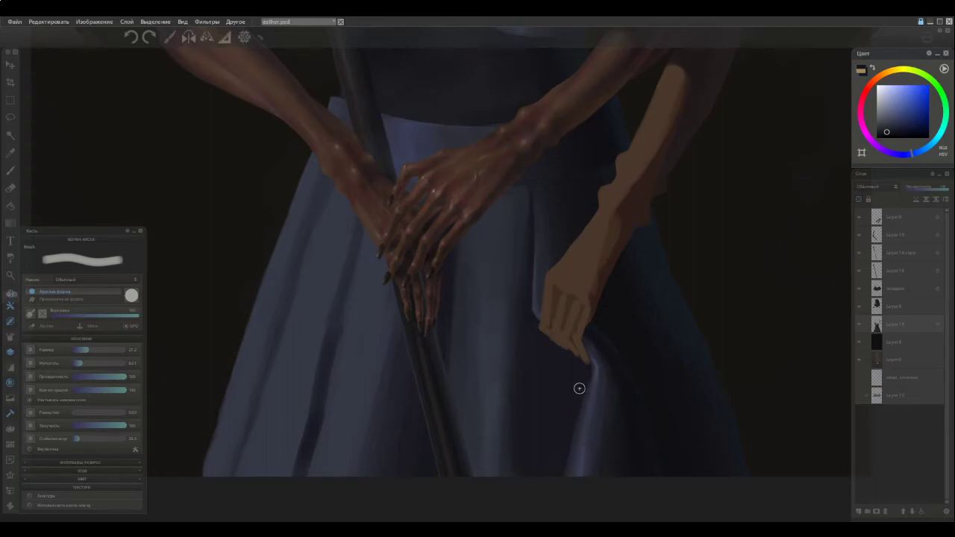
{"action": "left_click", "coordinate": [577, 371], "text": "alt"}
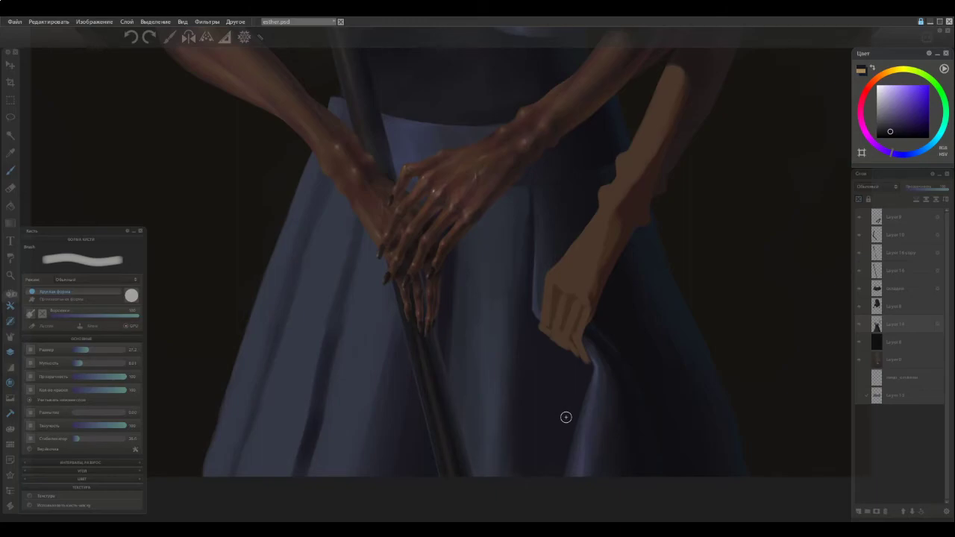
{"action": "scroll", "coordinate": [567, 414], "scroll_direction": "down", "scroll_amount": 2}
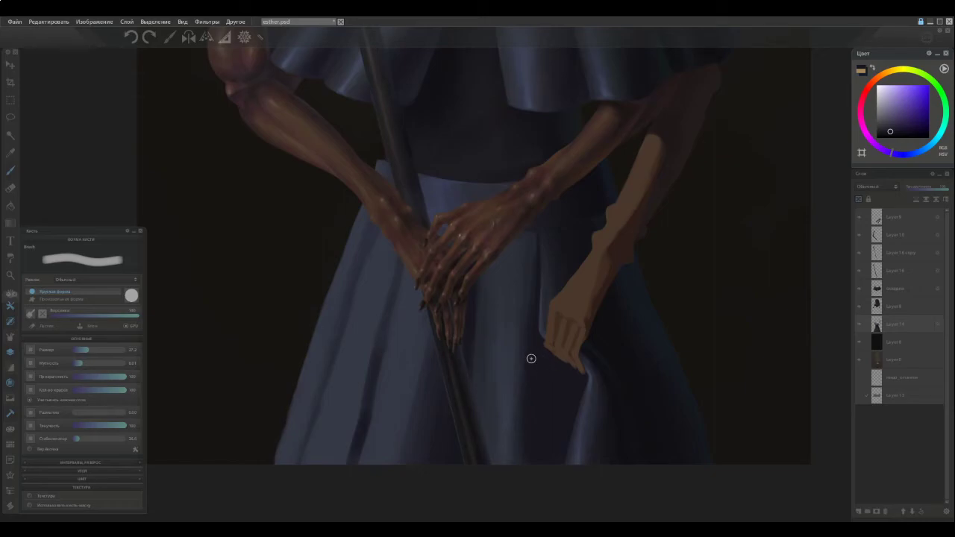
Paint a deeper shadow along the gathered fold's inner edge with dark blue sampled behind the forearm.
{"action": "left_click", "coordinate": [614, 326], "text": "alt"}
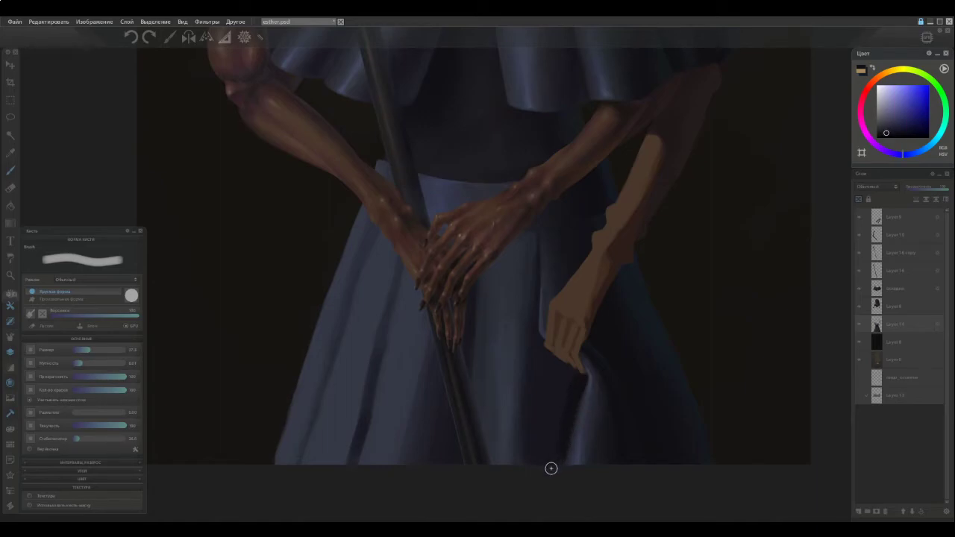
{"action": "left_click", "coordinate": [570, 369], "text": "alt"}
{"action": "left_click_drag", "start_coordinate": [552, 354], "coordinate": [549, 358]}
{"action": "left_click", "coordinate": [558, 367], "text": "alt"}
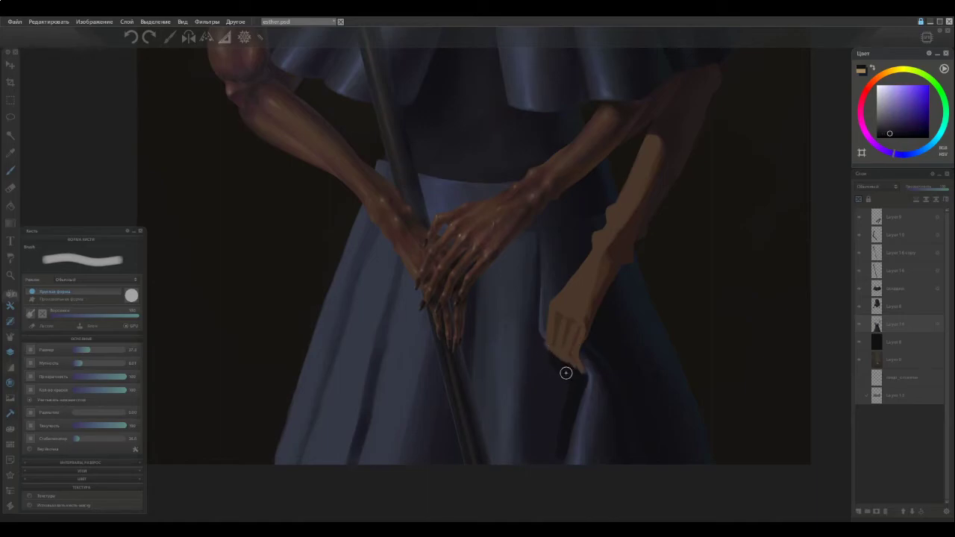
Blend the cast shadow directly beneath the lowered hand's fingertips into the skirt with alternating sampled tones.
{"action": "left_click", "coordinate": [574, 368], "text": "alt"}
{"action": "left_click", "coordinate": [576, 367], "text": "alt"}
{"action": "left_click", "coordinate": [552, 355], "text": "alt"}
{"action": "left_click", "coordinate": [559, 371], "text": "alt"}
{"action": "left_click", "coordinate": [546, 368], "text": "alt"}
{"action": "scroll", "coordinate": [477, 329], "scroll_direction": "down", "scroll_amount": 2}
{"action": "scroll", "coordinate": [473, 317], "scroll_direction": "down", "scroll_amount": 1}
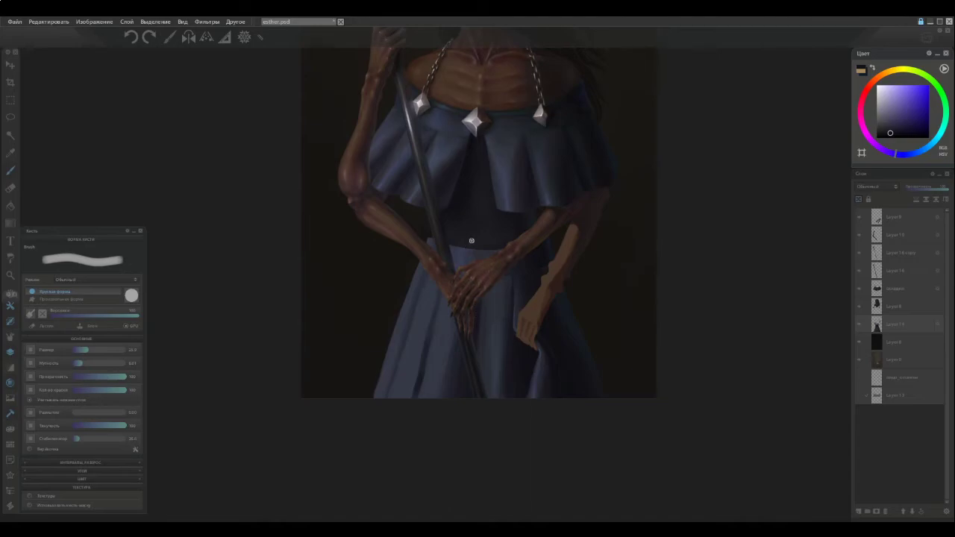
Refine the gathered fold directly beneath the lowered hand's fingertips with dark blue sampled from the surrounding cloth.
{"action": "scroll", "coordinate": [489, 257], "scroll_direction": "up", "scroll_amount": 2}
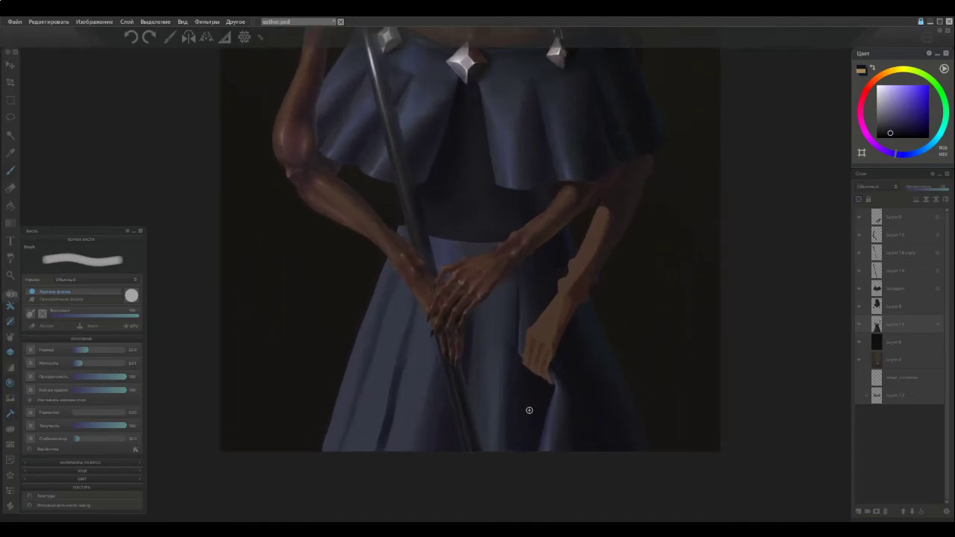
{"action": "key", "text": "space"}
{"action": "left_click_drag", "start_coordinate": [486, 306], "coordinate": [492, 397]}
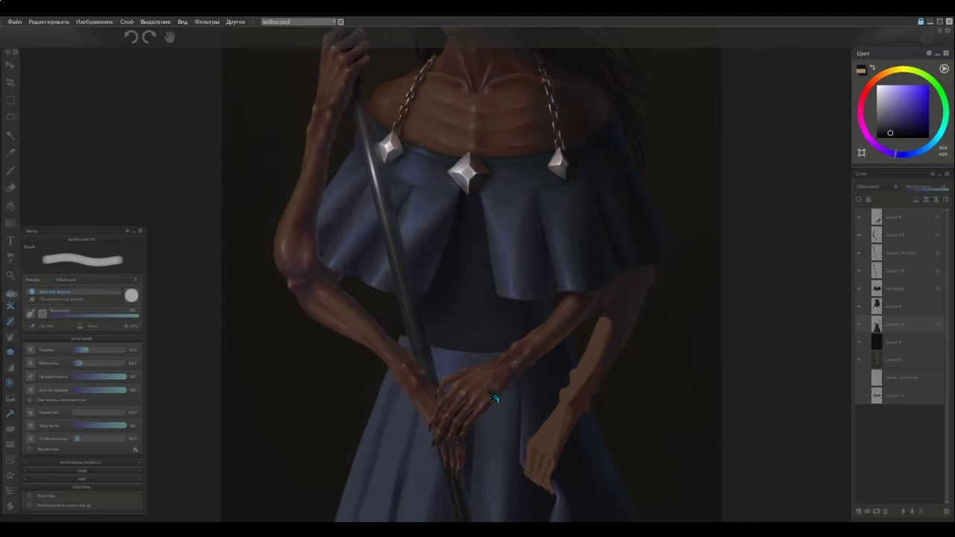
{"action": "left_click_drag", "start_coordinate": [492, 397], "coordinate": [494, 389]}
{"action": "left_click", "coordinate": [558, 482], "text": "alt"}
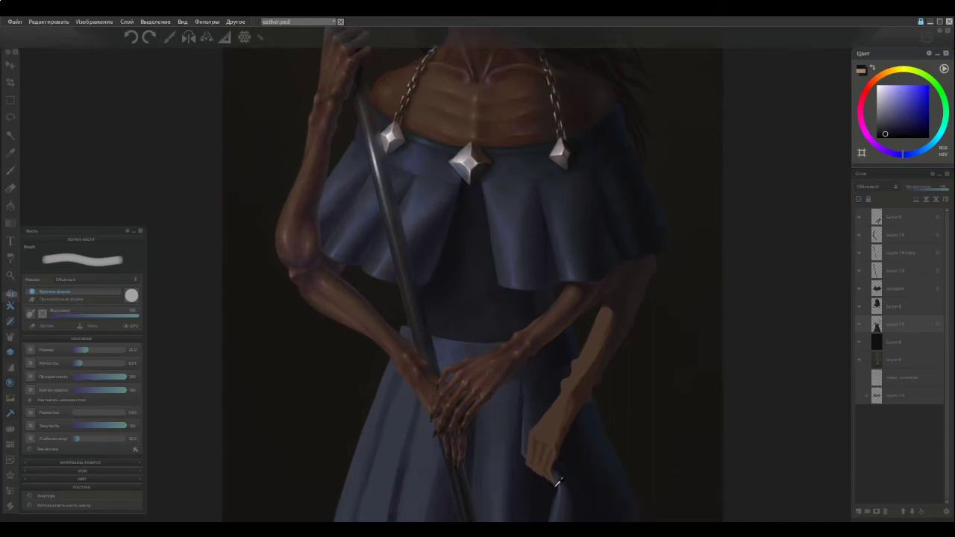
{"action": "left_click", "coordinate": [553, 474], "text": "alt"}
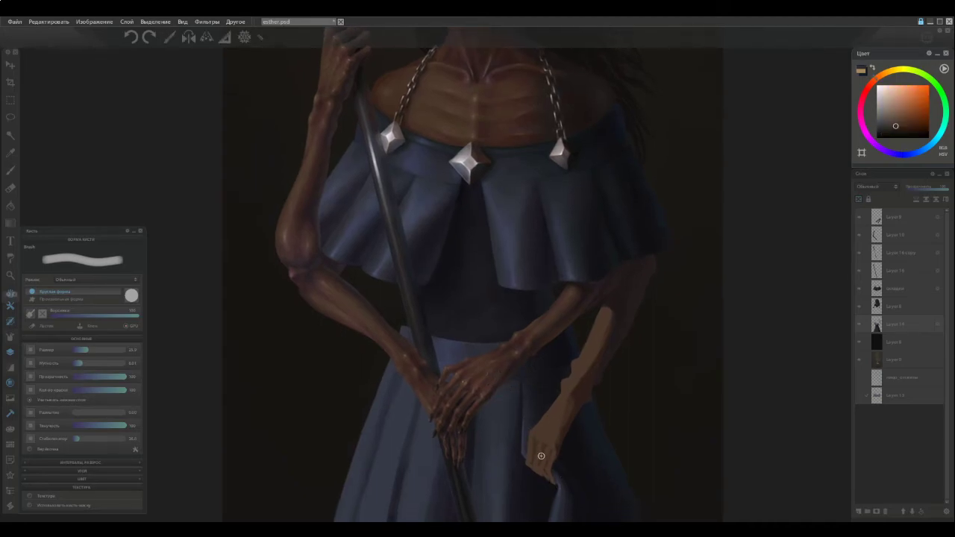
{"action": "left_click", "coordinate": [553, 485], "text": "alt"}
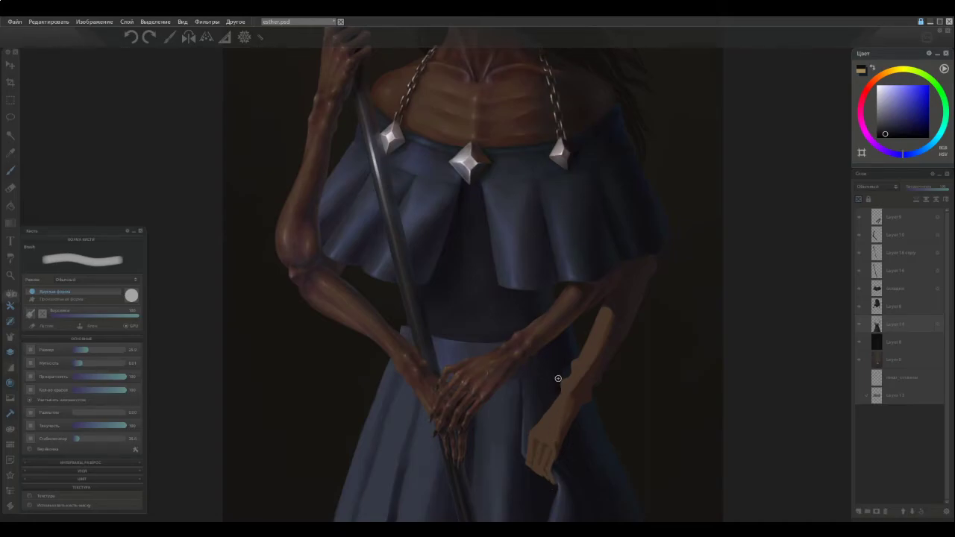
Even out the skirt shadow behind the lowered arm's wrist with dark blues sampled beside the forearm.
{"action": "left_click", "coordinate": [563, 373], "text": "alt"}
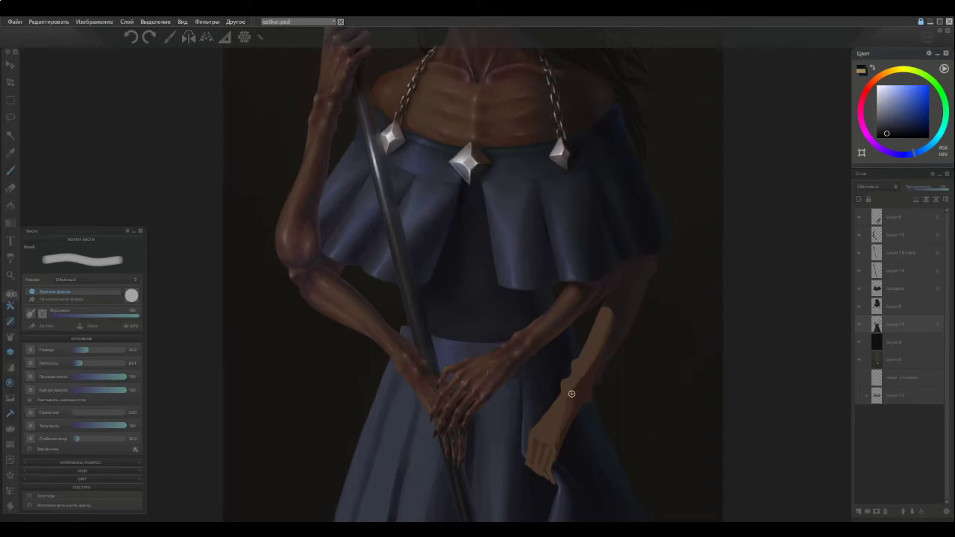
{"action": "left_click", "coordinate": [553, 381], "text": "alt"}
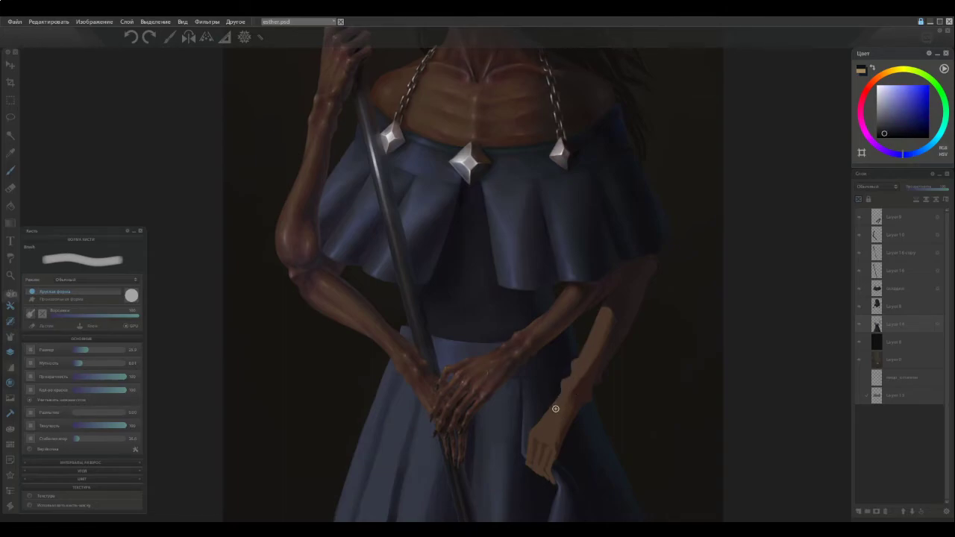
{"action": "left_click", "coordinate": [554, 365], "text": "alt"}
{"action": "left_click", "coordinate": [558, 370], "text": "alt"}
Paint a lighter blue highlight, sampled from the cape, down the skirt's front fold to the hem end of the canvas.
{"action": "mouse_move", "coordinate": [485, 423]}
{"action": "left_mouse_down"}
{"action": "mouse_move", "coordinate": [567, 343]}
{"action": "mouse_move", "coordinate": [546, 356]}
{"action": "left_mouse_up"}
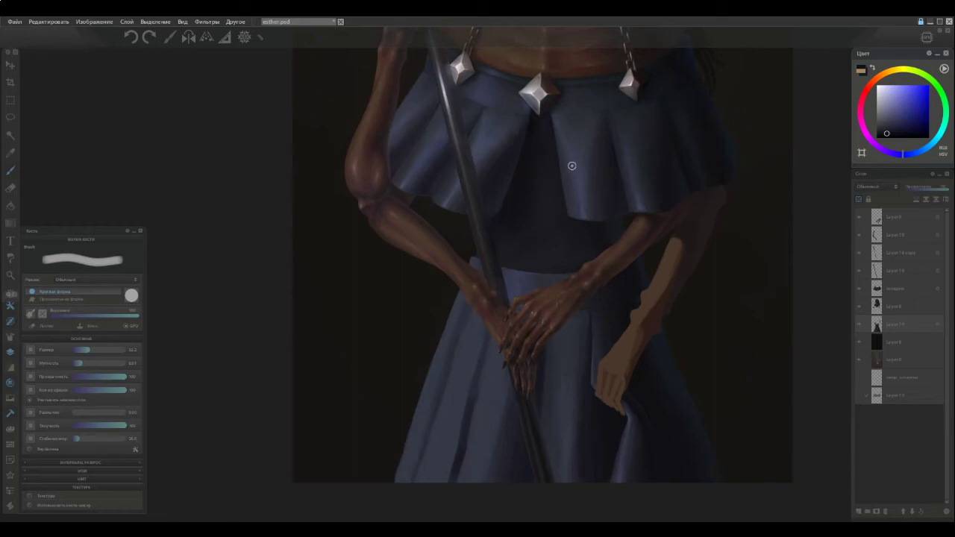
{"action": "left_click", "coordinate": [571, 191], "text": "ctrl"}
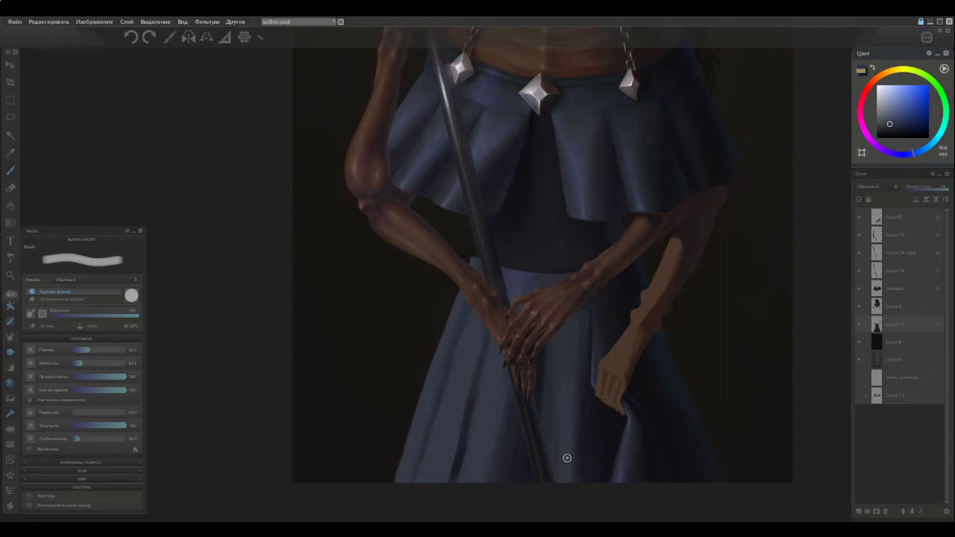
{"action": "left_click", "coordinate": [576, 420], "text": "ctrl"}
{"action": "left_click_drag", "start_coordinate": [574, 425], "coordinate": [574, 492]}
{"action": "left_click", "coordinate": [578, 416], "text": "alt"}
{"action": "left_click_drag", "start_coordinate": [578, 416], "coordinate": [577, 490]}
{"action": "left_click", "coordinate": [566, 395], "text": "alt"}
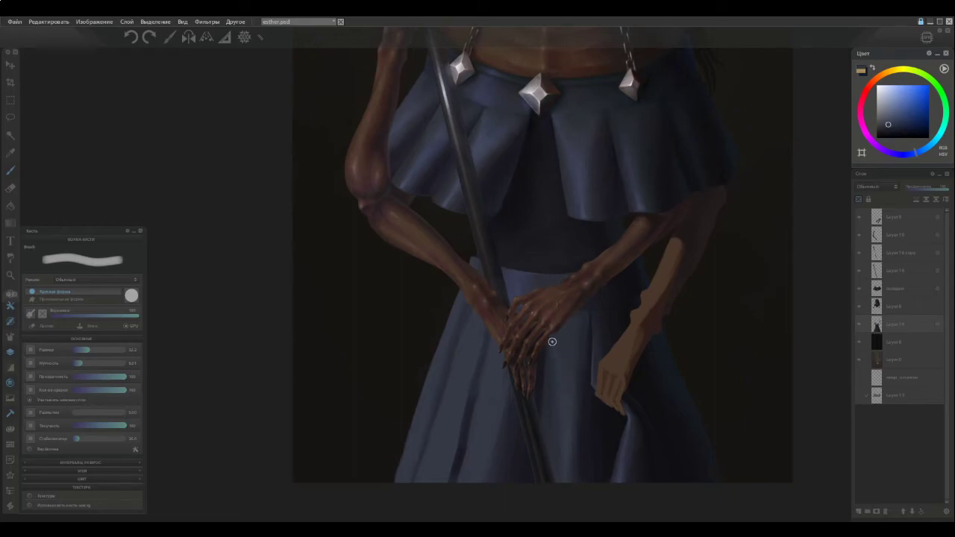
{"action": "left_click", "coordinate": [567, 395], "text": "alt"}
Soften the shadow below the crossed hand's wrist into the front fold with a larger brush and sampled blues.
{"action": "left_click", "coordinate": [604, 301], "text": "alt"}
{"action": "left_click", "coordinate": [605, 326], "text": "alt"}
{"action": "key", "text": "]"}
{"action": "left_click", "coordinate": [584, 317], "text": "alt"}
{"action": "left_click", "coordinate": [575, 322], "text": "alt"}
{"action": "left_click", "coordinate": [582, 323], "text": "alt"}
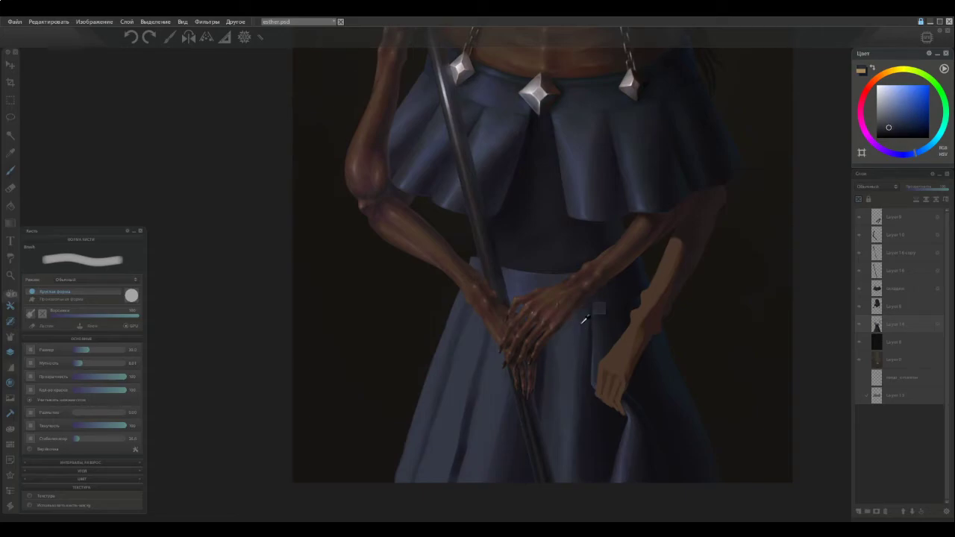
Blend the middle of the front fold between the crossed hands and the lowered hand with sampled blues.
{"action": "left_click", "coordinate": [574, 364], "text": "alt"}
{"action": "left_click", "coordinate": [579, 360], "text": "alt"}
{"action": "left_click", "coordinate": [574, 363], "text": "alt"}
{"action": "left_click", "coordinate": [583, 314], "text": "alt"}
{"action": "left_click", "coordinate": [577, 384], "text": "alt"}
{"action": "left_click", "coordinate": [579, 363], "text": "alt"}
{"action": "left_click", "coordinate": [587, 390], "text": "alt"}
Smooth the skirt tones right beside the crossed hand's fingers with blues sampled from the front fold.
{"action": "left_click", "coordinate": [560, 343], "text": "alt"}
{"action": "left_click", "coordinate": [556, 352], "text": "alt"}
{"action": "left_click", "coordinate": [556, 354], "text": "alt"}
{"action": "left_click", "coordinate": [557, 373], "text": "alt"}
{"action": "left_click", "coordinate": [555, 328], "text": "alt"}
Blend the front fold's lit area up into the shadow under the crossed hand's wrist.
{"action": "left_click", "coordinate": [571, 323], "text": "alt"}
{"action": "left_click", "coordinate": [570, 339], "text": "alt"}
{"action": "left_click", "coordinate": [574, 385], "text": "alt"}
{"action": "left_click", "coordinate": [577, 351], "text": "alt"}
{"action": "left_click", "coordinate": [574, 321], "text": "alt"}
{"action": "left_click", "coordinate": [594, 305], "text": "alt"}
Smooth the transition from the front fold's lit area to its dark edge near the lowered hand.
{"action": "left_click", "coordinate": [580, 332], "text": "alt"}
{"action": "left_click", "coordinate": [585, 328], "text": "alt"}
{"action": "left_click", "coordinate": [576, 358], "text": "alt"}
{"action": "left_click", "coordinate": [573, 382], "text": "alt"}
{"action": "left_click", "coordinate": [585, 356], "text": "alt"}
{"action": "left_click", "coordinate": [578, 362], "text": "alt"}
{"action": "left_click", "coordinate": [589, 304], "text": "ctrl"}
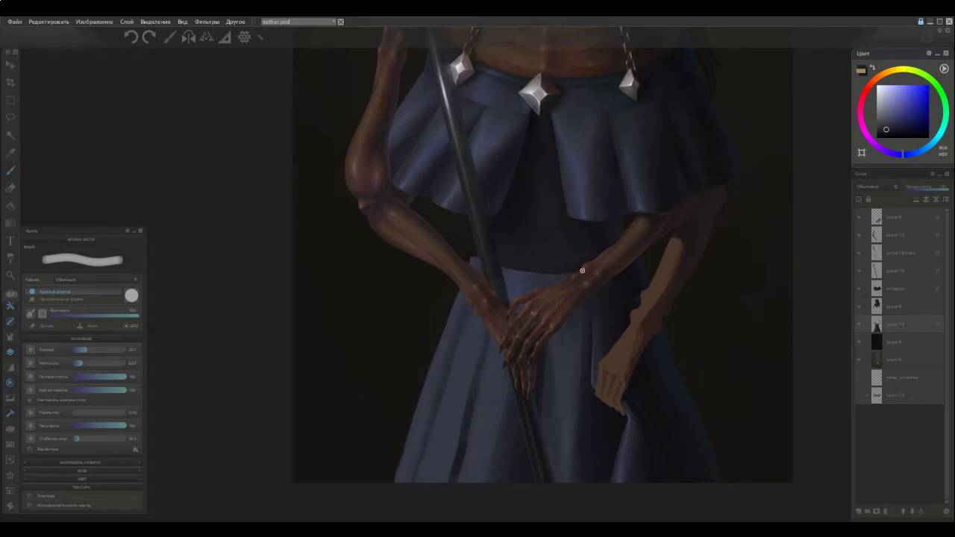
Paint long strokes of sampled blue down the front fold over the dark crease beside the lowered hand.
{"action": "scroll", "coordinate": [582, 326], "scroll_direction": "up", "scroll_amount": 3}
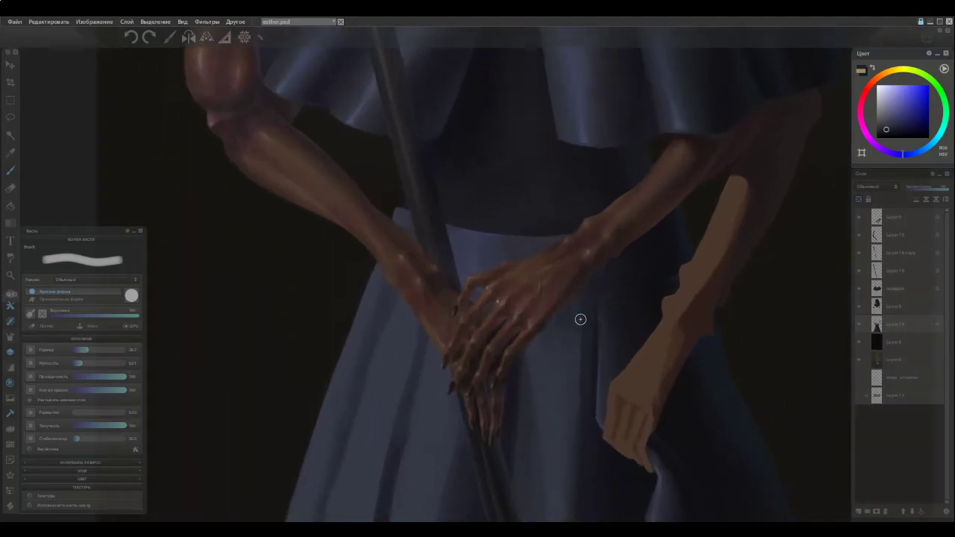
{"action": "left_click", "coordinate": [575, 303], "text": "ctrl"}
{"action": "left_click_drag", "start_coordinate": [579, 341], "coordinate": [583, 406]}
{"action": "left_click", "coordinate": [575, 353], "text": "alt"}
{"action": "left_click_drag", "start_coordinate": [578, 372], "coordinate": [578, 431]}
{"action": "left_click", "coordinate": [577, 414], "text": "alt"}
{"action": "left_click", "coordinate": [589, 415], "text": "alt"}
{"action": "left_click_drag", "start_coordinate": [570, 343], "coordinate": [579, 429]}
Fill the upper part of the front fold below the crossed hand's wrist with short strokes of sampled blue.
{"action": "left_click", "coordinate": [580, 371], "text": "alt"}
{"action": "left_click", "coordinate": [576, 382], "text": "alt"}
{"action": "left_click_drag", "start_coordinate": [571, 342], "coordinate": [573, 376]}
{"action": "left_click", "coordinate": [573, 343], "text": "alt"}
{"action": "left_click_drag", "start_coordinate": [571, 318], "coordinate": [571, 339]}
{"action": "left_click", "coordinate": [555, 296], "text": "ctrl"}
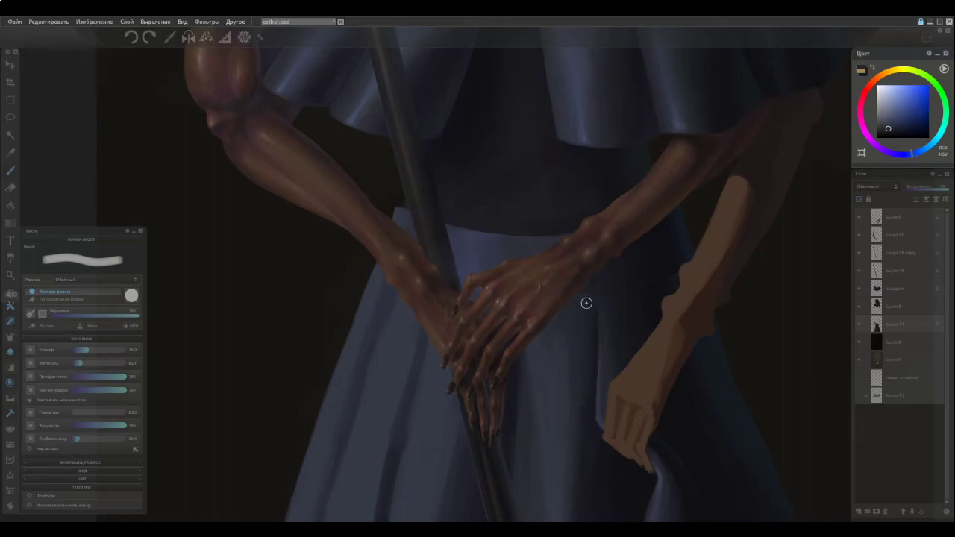
Refine the front fold's shaded edge from the wrist downward with alternating dark and mid blues.
{"action": "left_click", "coordinate": [587, 303], "text": "ctrl"}
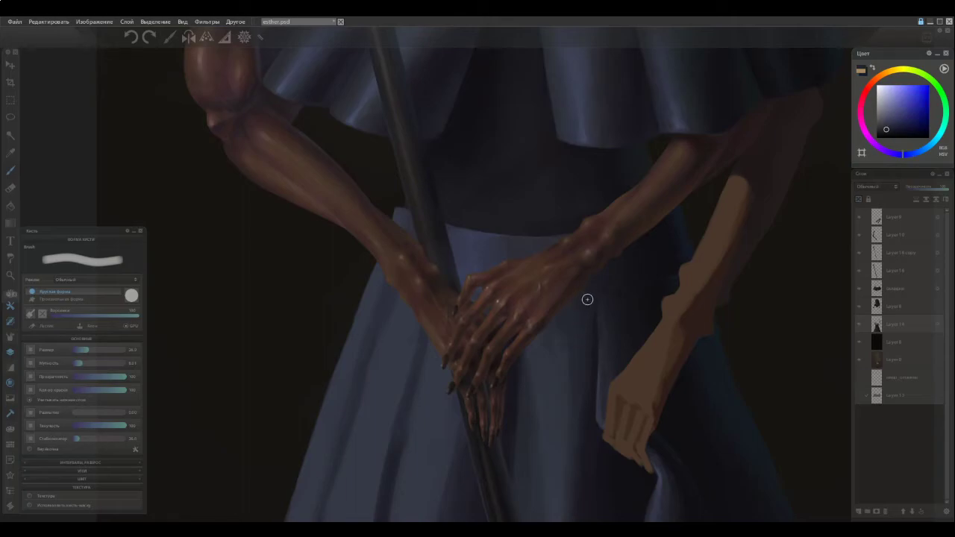
{"action": "left_click", "coordinate": [586, 330], "text": "ctrl"}
{"action": "left_click", "coordinate": [576, 311], "text": "alt"}
{"action": "left_click", "coordinate": [576, 303], "text": "alt"}
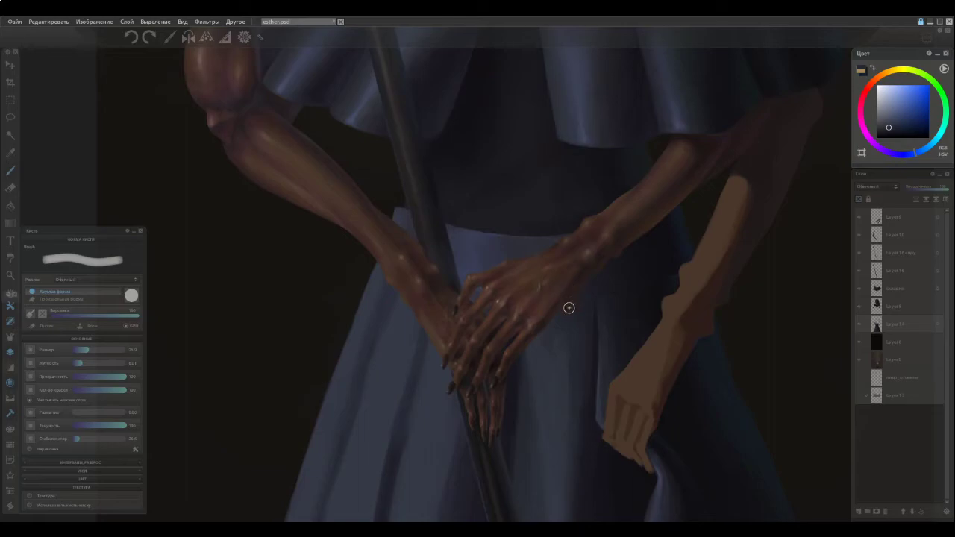
{"action": "left_click", "coordinate": [577, 372], "text": "ctrl"}
{"action": "left_click", "coordinate": [586, 415], "text": "ctrl"}
{"action": "left_click", "coordinate": [588, 360], "text": "ctrl"}
{"action": "left_click", "coordinate": [587, 336], "text": "ctrl"}
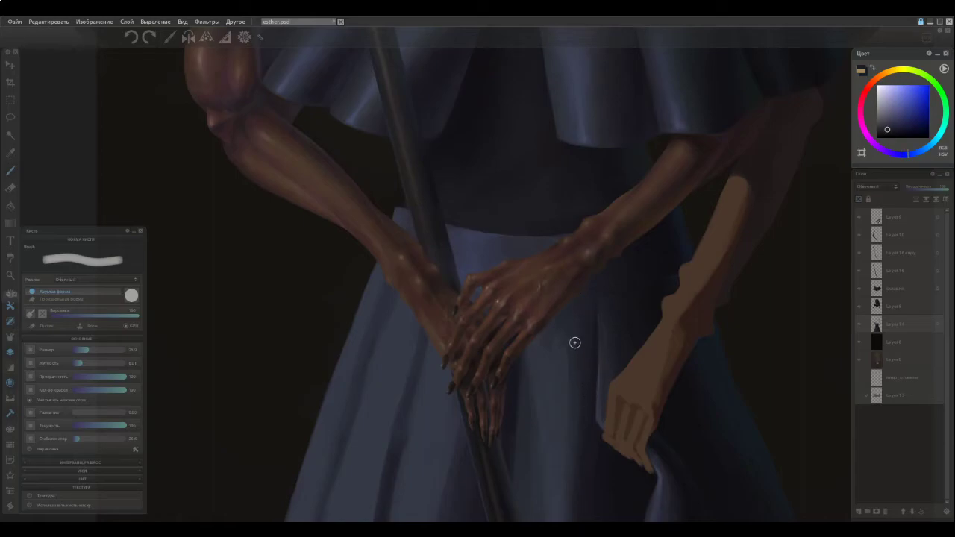
Even out the half-tones along the front fold's shaded side with blues sampled from neighbouring cloth.
{"action": "left_click", "coordinate": [582, 319], "text": "ctrl"}
{"action": "left_click", "coordinate": [581, 324], "text": "ctrl"}
{"action": "left_click", "coordinate": [585, 382], "text": "ctrl"}
{"action": "left_click", "coordinate": [589, 336], "text": "alt"}
{"action": "left_click", "coordinate": [586, 342], "text": "alt"}
{"action": "left_click", "coordinate": [585, 367], "text": "ctrl"}
{"action": "left_click", "coordinate": [575, 420], "text": "ctrl"}
{"action": "left_click", "coordinate": [581, 379], "text": "ctrl"}
{"action": "left_click", "coordinate": [586, 354], "text": "ctrl"}
Blend the front fold's upper area between the crossed hand and the fold's edge with lighter sampled blues.
{"action": "scroll", "coordinate": [517, 375], "scroll_direction": "down", "scroll_amount": 5}
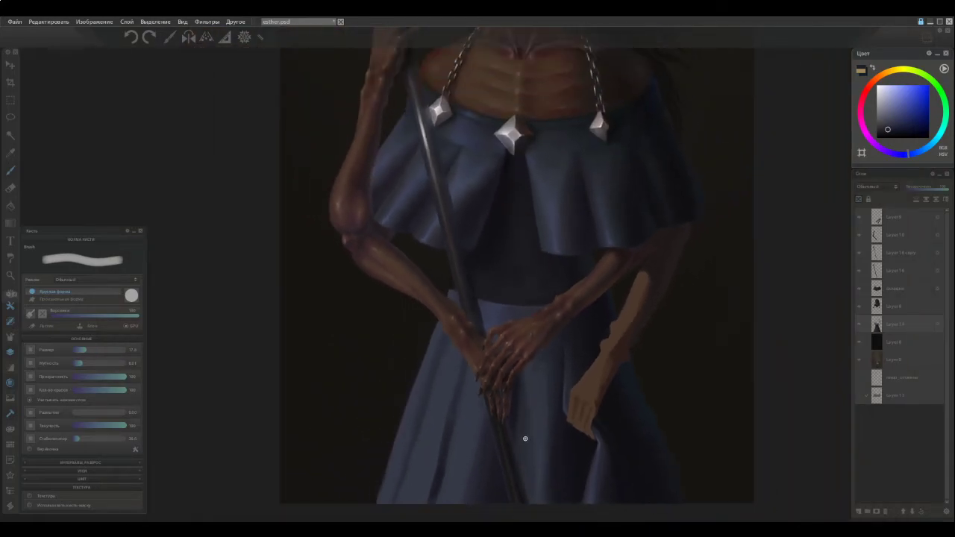
{"action": "scroll", "coordinate": [526, 444], "scroll_direction": "up", "scroll_amount": 2}
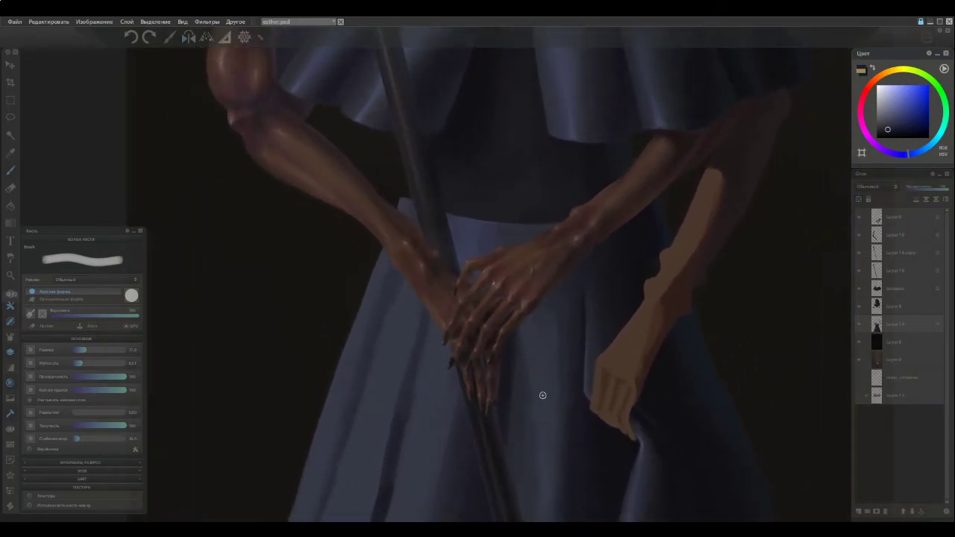
{"action": "left_click", "coordinate": [557, 326], "text": "ctrl"}
{"action": "left_click", "coordinate": [557, 342], "text": "alt"}
{"action": "left_click", "coordinate": [546, 346], "text": "ctrl"}
{"action": "left_click", "coordinate": [553, 317], "text": "alt"}
{"action": "left_click", "coordinate": [556, 310], "text": "alt"}
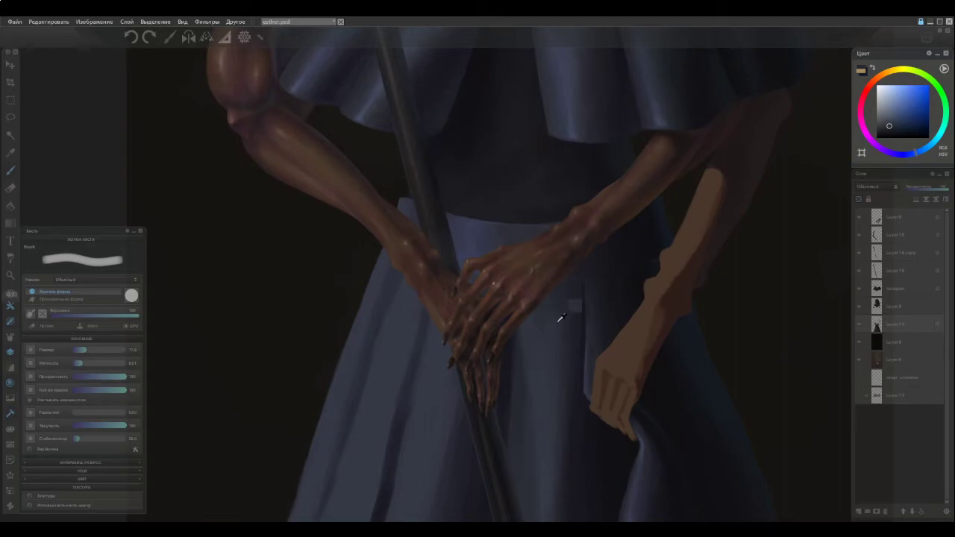
{"action": "left_click", "coordinate": [572, 313], "text": "alt"}
Paint a broad stroke of lighter blue down the front fold beside the crossed hand with a larger brush.
{"action": "scroll", "coordinate": [515, 332], "scroll_direction": "down", "scroll_amount": 3}
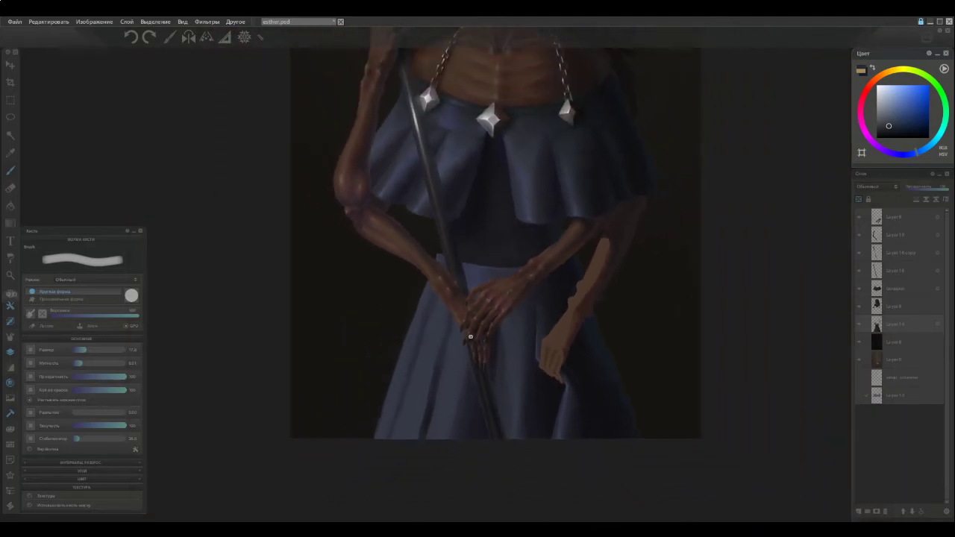
{"action": "scroll", "coordinate": [494, 346], "scroll_direction": "up", "scroll_amount": 3}
{"action": "key", "text": "bracketright"}
{"action": "key", "text": "bracketright"}
{"action": "key", "text": "bracketright"}
{"action": "left_click", "coordinate": [532, 300], "text": "alt"}
{"action": "left_click_drag", "start_coordinate": [534, 287], "coordinate": [543, 371]}
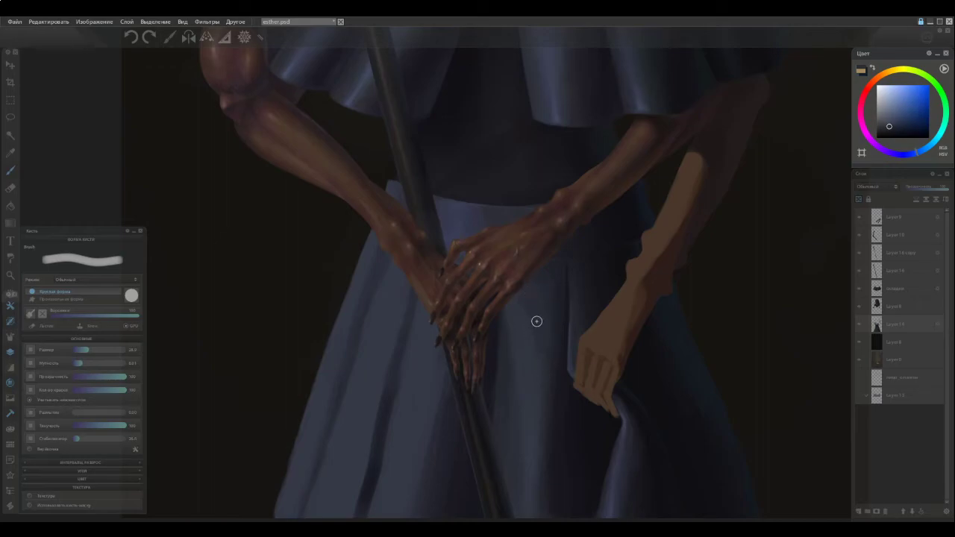
{"action": "left_click", "coordinate": [537, 393], "text": "alt"}
{"action": "left_click", "coordinate": [535, 333], "text": "alt"}
Touch up the skirt's waist area above the crossed hand with blues sampled along the waistline.
{"action": "left_click", "coordinate": [490, 204], "text": "alt"}
{"action": "left_click_drag", "start_coordinate": [504, 201], "coordinate": [489, 215]}
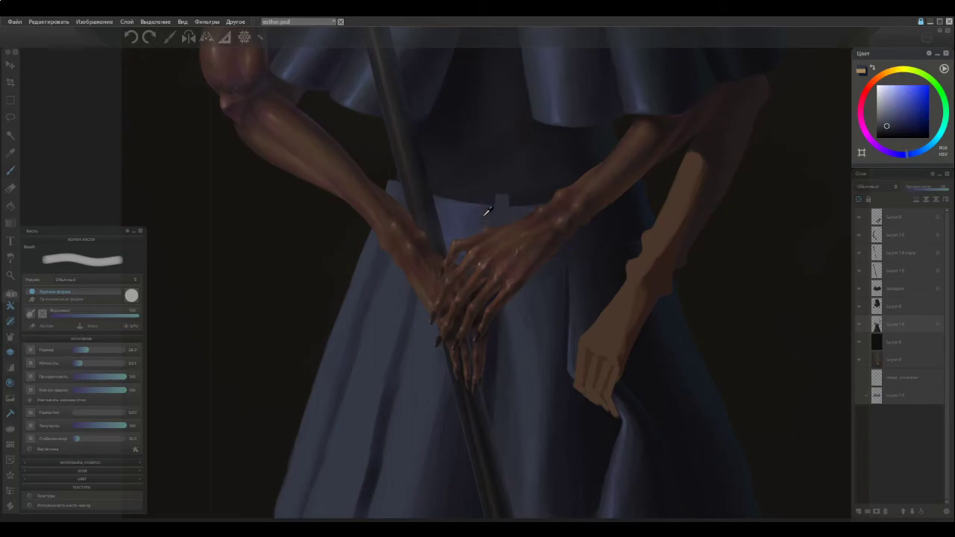
{"action": "left_click", "coordinate": [462, 224], "text": "alt"}
{"action": "left_click", "coordinate": [463, 228], "text": "alt"}
Blend the shallow shadow on the front fold below the crossed hand's fingertips with alternating sampled blues.
{"action": "scroll", "coordinate": [422, 224], "scroll_direction": "down", "scroll_amount": 3}
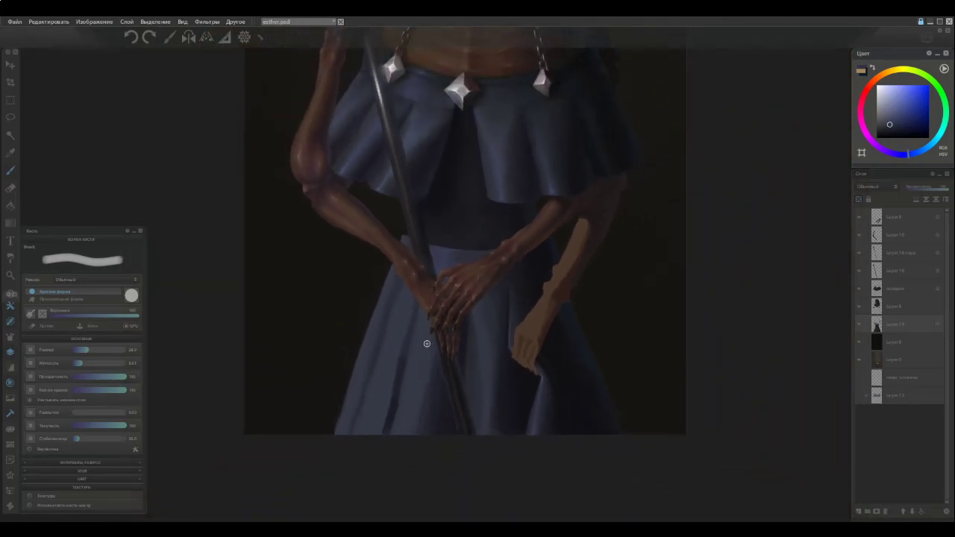
{"action": "scroll", "coordinate": [436, 346], "scroll_direction": "up", "scroll_amount": 2}
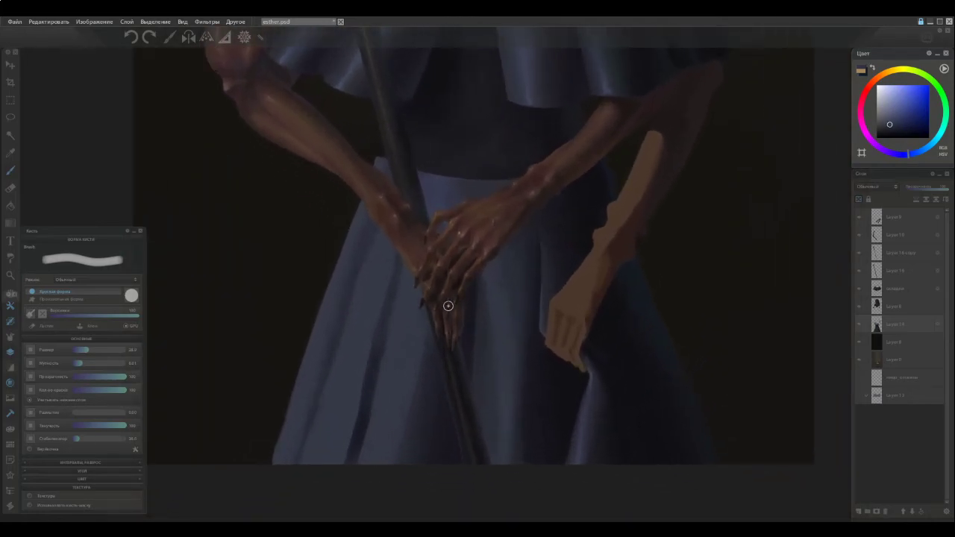
{"action": "left_click", "coordinate": [487, 349], "text": "alt"}
{"action": "left_click", "coordinate": [484, 350], "text": "alt"}
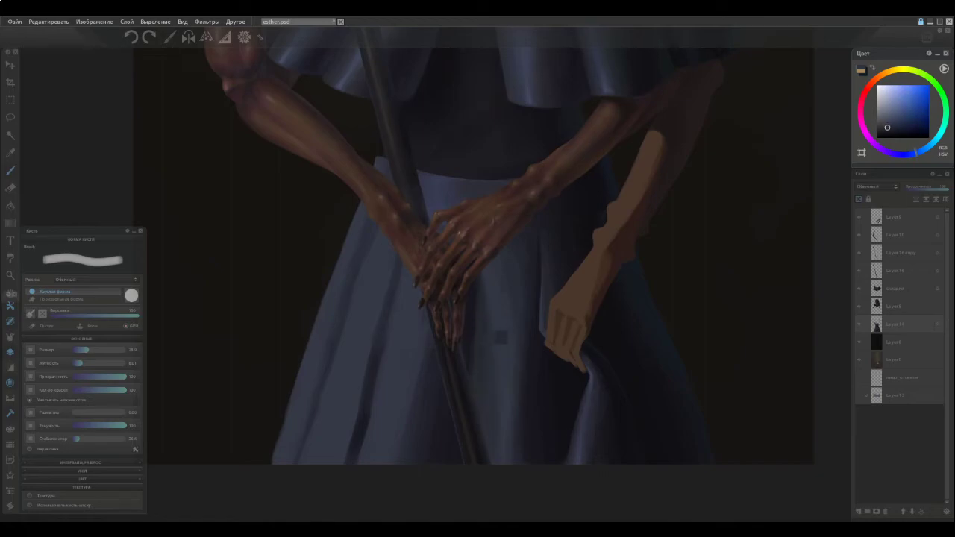
{"action": "left_click", "coordinate": [480, 357], "text": "alt"}
{"action": "left_click", "coordinate": [486, 345], "text": "alt"}
{"action": "left_click", "coordinate": [498, 380], "text": "alt"}
{"action": "left_click", "coordinate": [487, 370], "text": "alt"}
{"action": "left_click", "coordinate": [484, 382], "text": "alt"}
{"action": "left_click", "coordinate": [485, 357], "text": "alt"}
{"action": "left_click", "coordinate": [486, 353], "text": "alt"}
{"action": "left_click", "coordinate": [489, 375], "text": "alt"}
{"action": "left_click", "coordinate": [488, 393], "text": "alt"}
Paint wider blue strokes down the front fold from the crossed hand's knuckles with an enlarged brush.
{"action": "key", "text": "space"}
{"action": "mouse_move", "coordinate": [462, 293]}
{"action": "left_mouse_down"}
{"action": "mouse_move", "coordinate": [476, 433]}
{"action": "mouse_move", "coordinate": [480, 313]}
{"action": "left_mouse_up"}
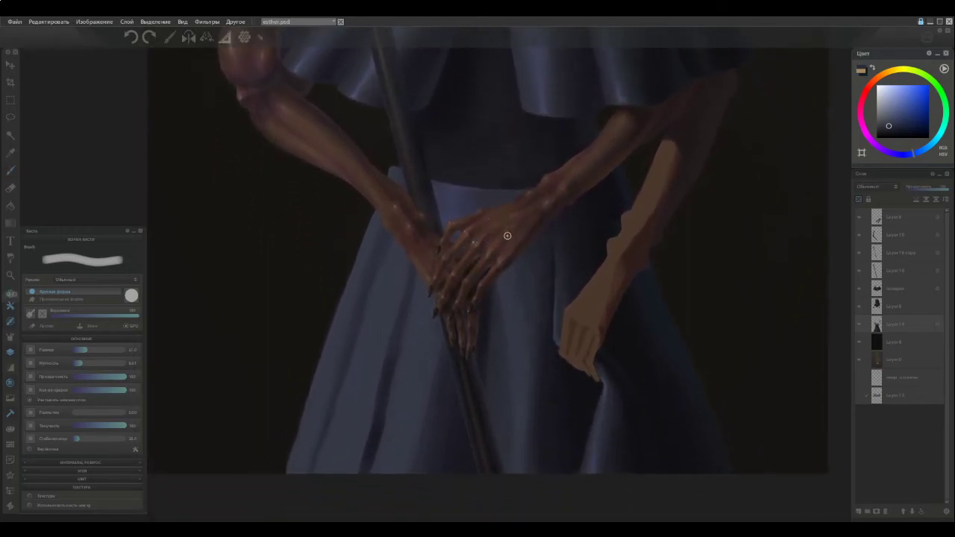
{"action": "key", "text": "bracketright"}
{"action": "left_click", "coordinate": [512, 292], "text": "alt"}
{"action": "left_click_drag", "start_coordinate": [511, 285], "coordinate": [523, 327]}
{"action": "left_click_drag", "start_coordinate": [518, 284], "coordinate": [522, 337]}
Blend the new strokes on the front fold into the surrounding cloth with blues sampled along the fold.
{"action": "left_click", "coordinate": [520, 290], "text": "alt"}
{"action": "left_click", "coordinate": [527, 355], "text": "alt"}
{"action": "left_click", "coordinate": [525, 327], "text": "alt"}
{"action": "left_click", "coordinate": [524, 347], "text": "alt"}
{"action": "left_click", "coordinate": [522, 296], "text": "alt"}
{"action": "left_click", "coordinate": [524, 324], "text": "alt"}
Shade the skirt beside the lower part of the staff with a dark violet-blue sampled from the cape's fold.
{"action": "scroll", "coordinate": [492, 282], "scroll_direction": "down", "scroll_amount": 1}
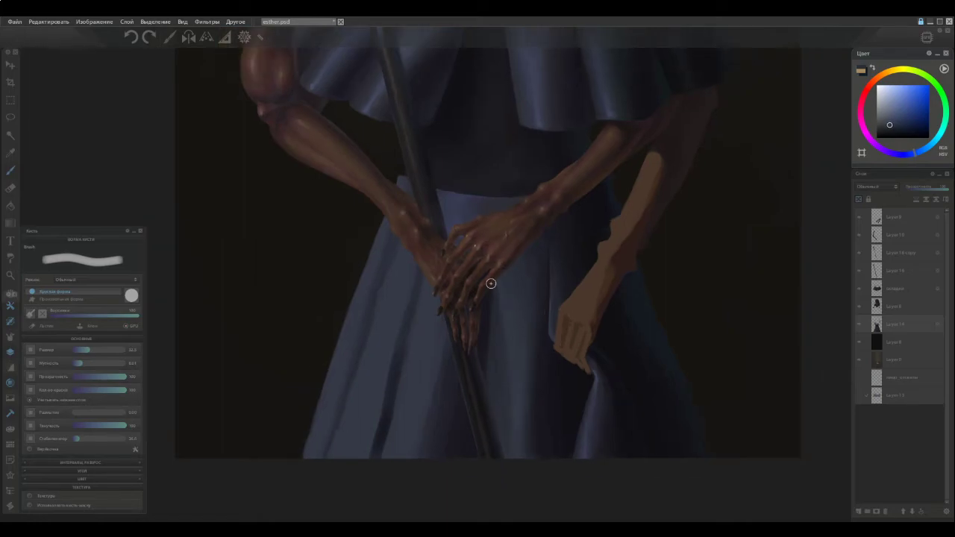
{"action": "scroll", "coordinate": [478, 281], "scroll_direction": "down", "scroll_amount": 2}
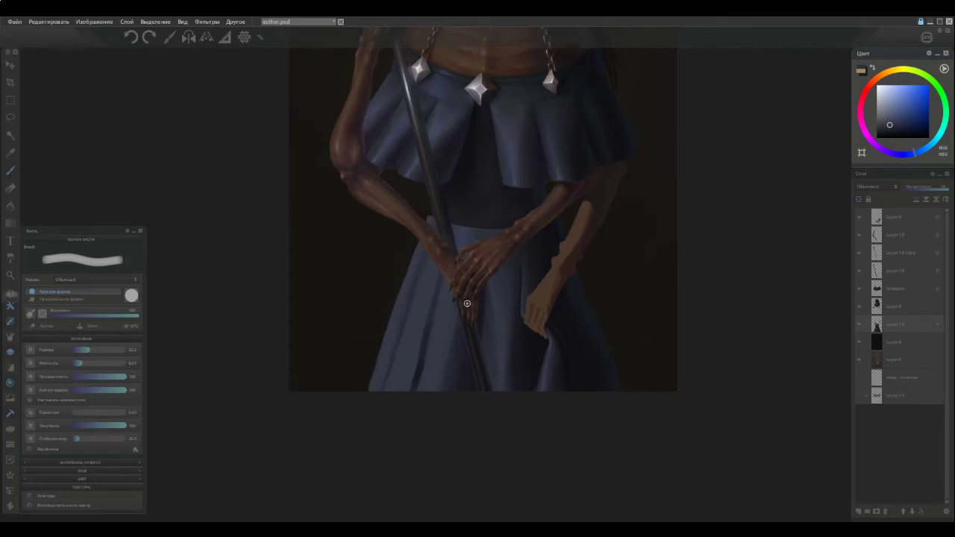
{"action": "scroll", "coordinate": [458, 288], "scroll_direction": "up", "scroll_amount": 2}
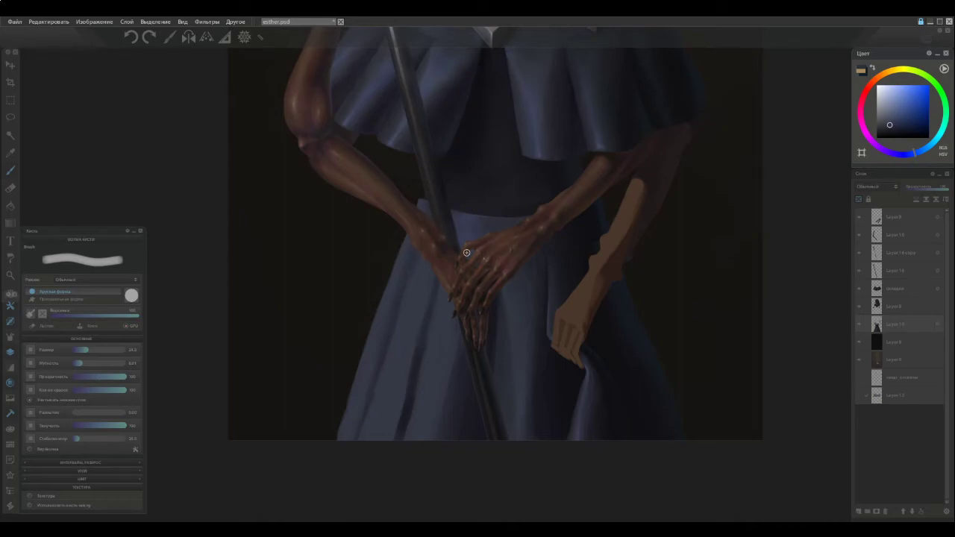
{"action": "left_click", "coordinate": [428, 357], "text": "alt"}
{"action": "left_click", "coordinate": [444, 117], "text": "alt"}
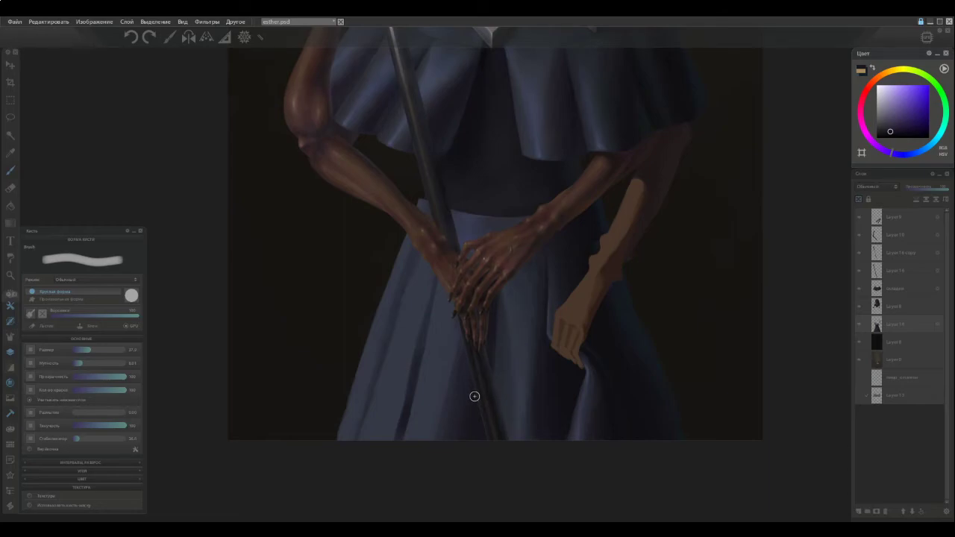
Paint the soft cast shadow on the skirt beside the crossed hand's fingers with sampled dark blue.
{"action": "key", "text": "space"}
{"action": "left_click_drag", "start_coordinate": [462, 272], "coordinate": [463, 316]}
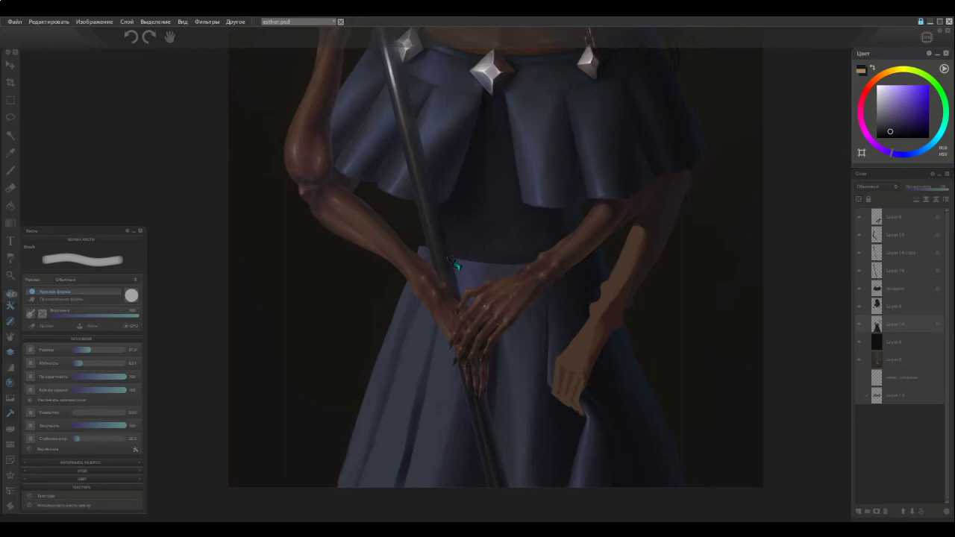
{"action": "left_click", "coordinate": [497, 360], "text": "ctrl"}
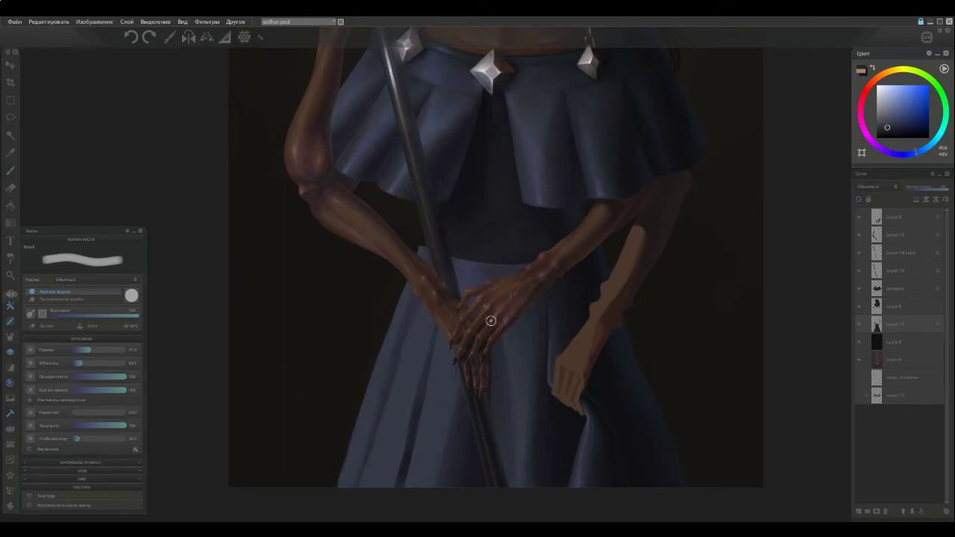
{"action": "left_click", "coordinate": [507, 362], "text": "alt"}
{"action": "left_click", "coordinate": [502, 355], "text": "alt"}
{"action": "left_click", "coordinate": [499, 355], "text": "alt"}
{"action": "left_click", "coordinate": [514, 394], "text": "alt"}
{"action": "left_click", "coordinate": [497, 354], "text": "ctrl"}
Soften the outer edge of the crossed hand's cast shadow into the front fold with sampled mid blues.
{"action": "left_click", "coordinate": [497, 357], "text": "alt"}
{"action": "left_click", "coordinate": [512, 369], "text": "ctrl"}
{"action": "left_click", "coordinate": [514, 354], "text": "alt"}
{"action": "left_click", "coordinate": [504, 363], "text": "alt"}
{"action": "left_click", "coordinate": [503, 370], "text": "alt"}
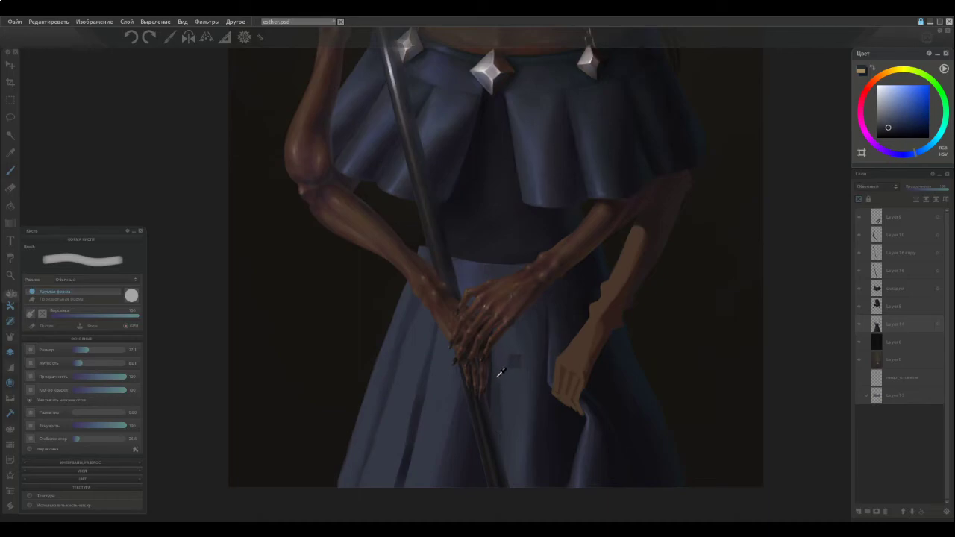
{"action": "left_click", "coordinate": [501, 373], "text": "alt"}
{"action": "scroll", "coordinate": [501, 393], "scroll_direction": "up", "scroll_amount": 3}
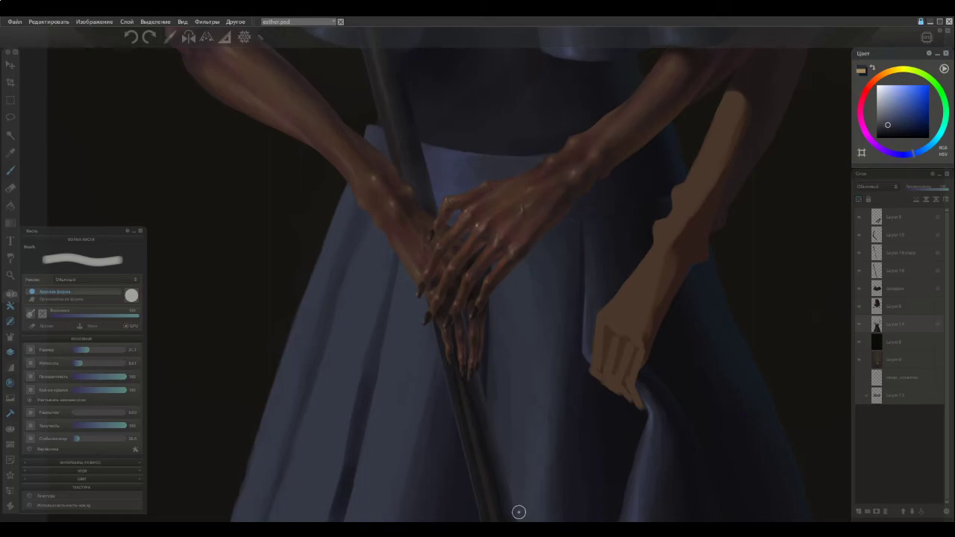
Smooth the skirt's front fold below the crossed hand's fingers with mid blues sampled along the fold.
{"action": "scroll", "coordinate": [500, 416], "scroll_direction": "down", "scroll_amount": 2}
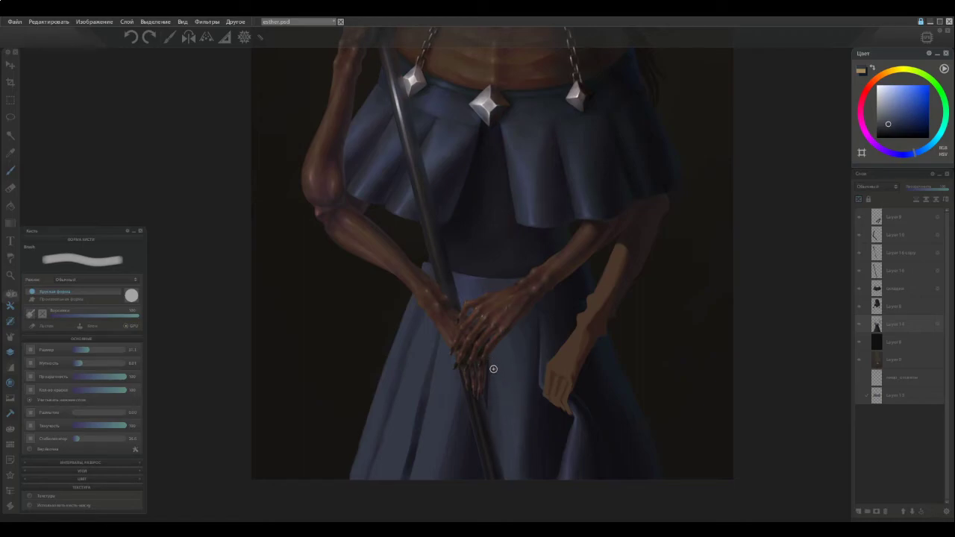
{"action": "scroll", "coordinate": [481, 432], "scroll_direction": "up", "scroll_amount": 3}
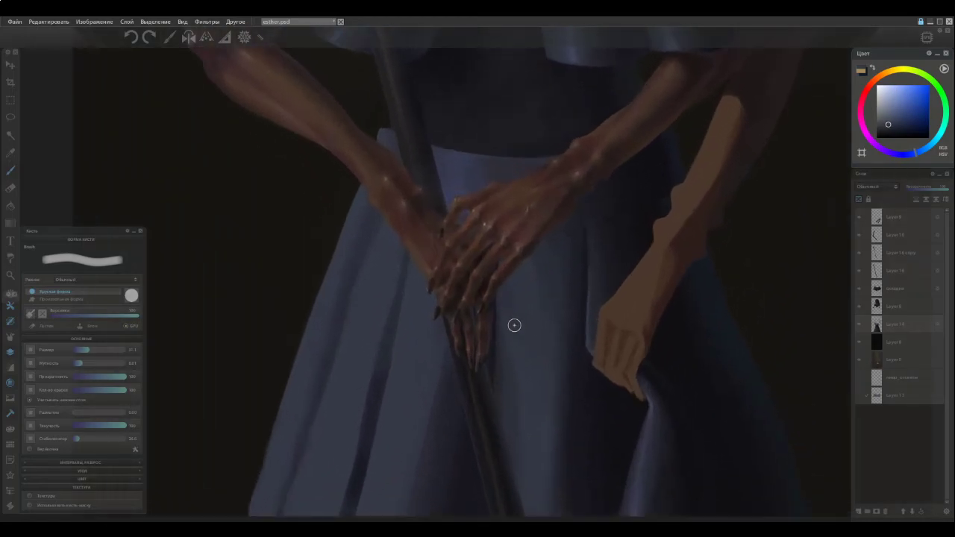
{"action": "left_click", "coordinate": [509, 352], "text": "alt"}
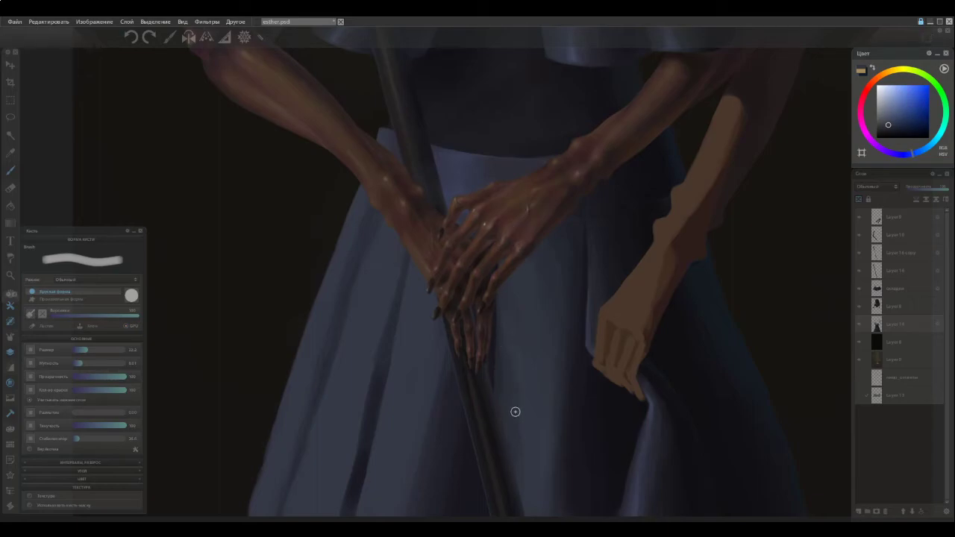
{"action": "left_click", "coordinate": [525, 456], "text": "alt"}
{"action": "left_click", "coordinate": [528, 361], "text": "alt"}
{"action": "scroll", "coordinate": [503, 441], "scroll_direction": "down", "scroll_amount": 3}
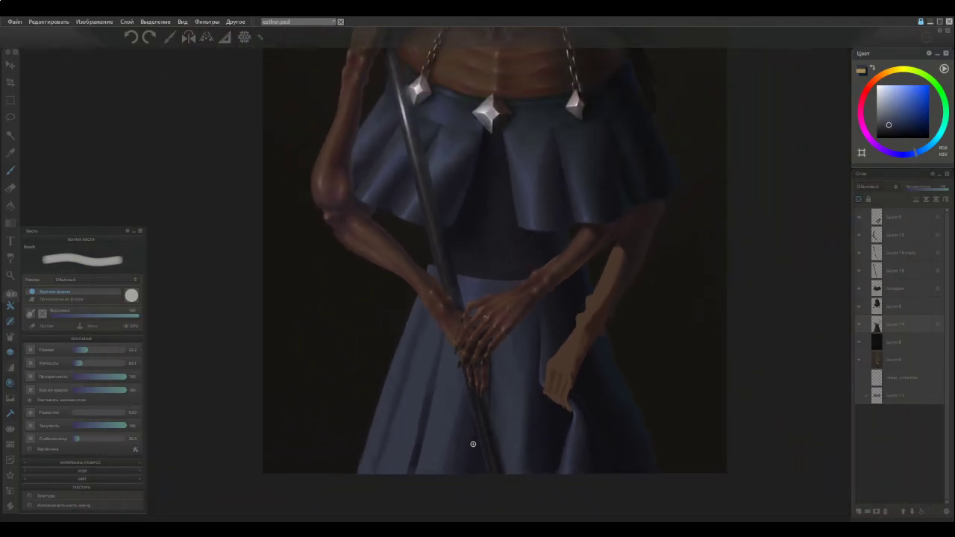
{"action": "scroll", "coordinate": [503, 395], "scroll_direction": "up", "scroll_amount": 2}
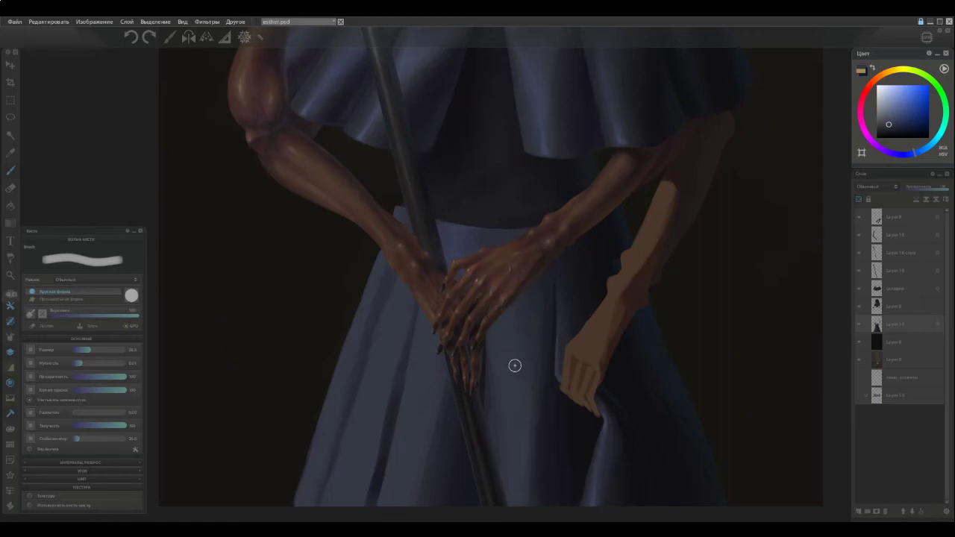
Reshape the shadow edge on the lower part of the front fold with light and dark blues sampled beside it.
{"action": "scroll", "coordinate": [422, 354], "scroll_direction": "down", "scroll_amount": 2}
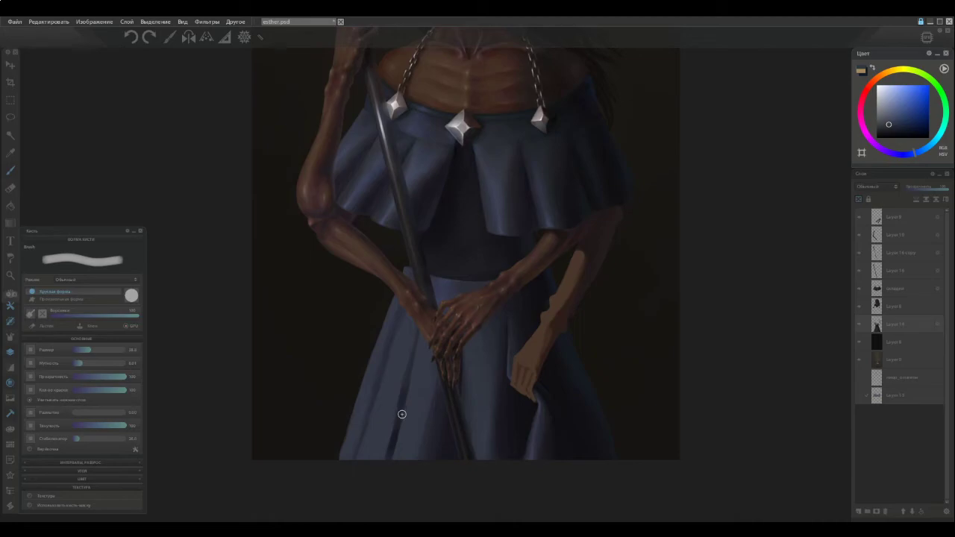
{"action": "scroll", "coordinate": [462, 468], "scroll_direction": "up", "scroll_amount": 2}
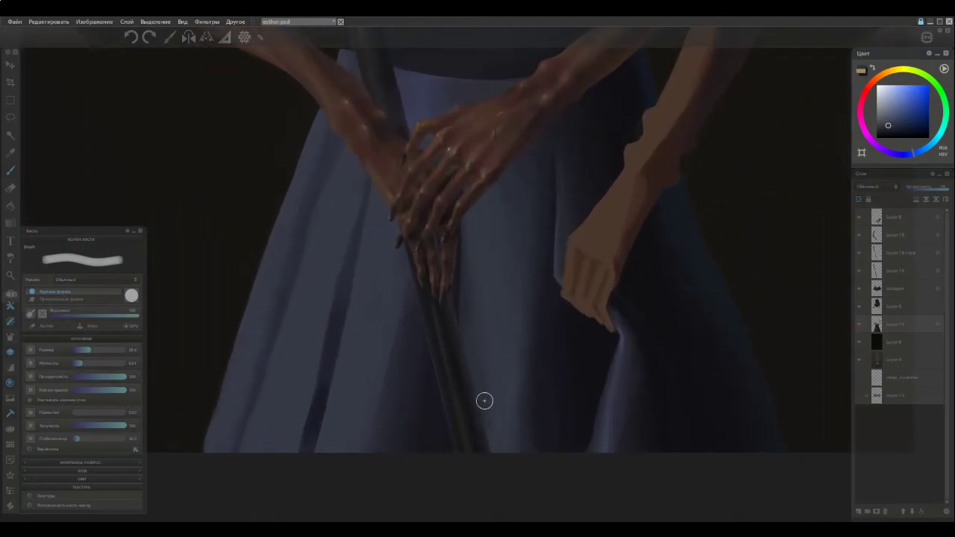
{"action": "left_click", "coordinate": [492, 364], "text": "alt"}
{"action": "left_click", "coordinate": [524, 380], "text": "alt"}
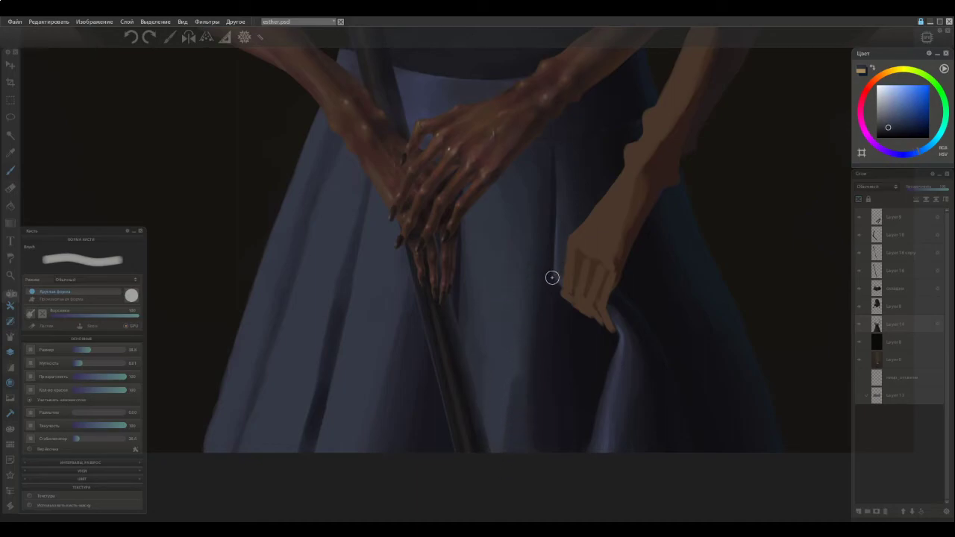
{"action": "left_click", "coordinate": [533, 312], "text": "alt"}
{"action": "left_click", "coordinate": [525, 385], "text": "alt"}
{"action": "left_click", "coordinate": [530, 379], "text": "alt"}
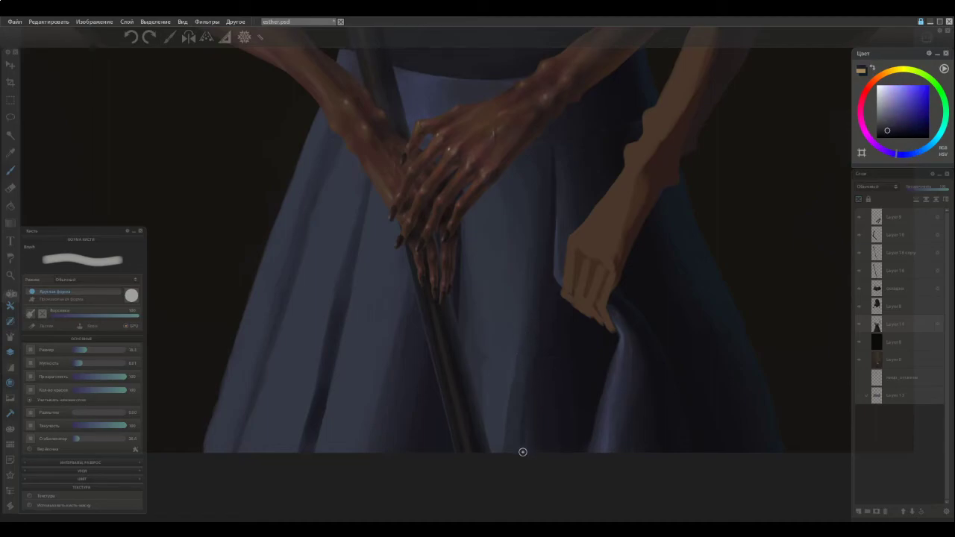
Stroke sampled dark blues down the front fold's shadow edge to the canvas border and blend them into the cloth.
{"action": "left_click", "coordinate": [526, 378], "text": "alt"}
{"action": "left_click_drag", "start_coordinate": [530, 364], "coordinate": [521, 450]}
{"action": "left_click", "coordinate": [532, 377], "text": "alt"}
{"action": "left_click_drag", "start_coordinate": [534, 356], "coordinate": [525, 458]}
{"action": "left_click", "coordinate": [534, 404], "text": "alt"}
{"action": "left_click", "coordinate": [518, 448], "text": "alt"}
{"action": "left_click", "coordinate": [527, 430], "text": "alt"}
Refine the transition from light to shadow higher up the front fold with sampled blues and a smaller brush.
{"action": "left_click", "coordinate": [524, 364], "text": "alt"}
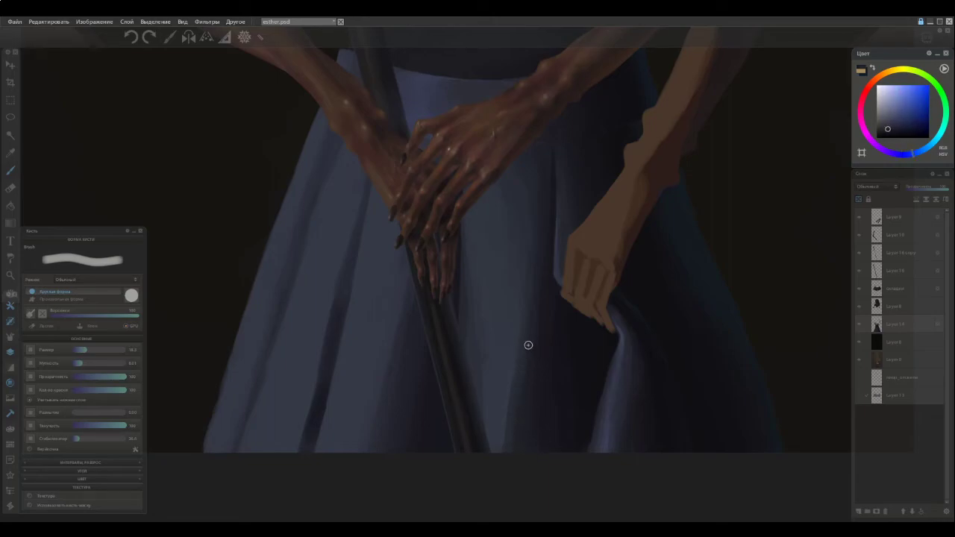
{"action": "left_click", "coordinate": [530, 429], "text": "alt"}
{"action": "left_click", "coordinate": [525, 339], "text": "alt"}
{"action": "left_click", "coordinate": [522, 326], "text": "alt"}
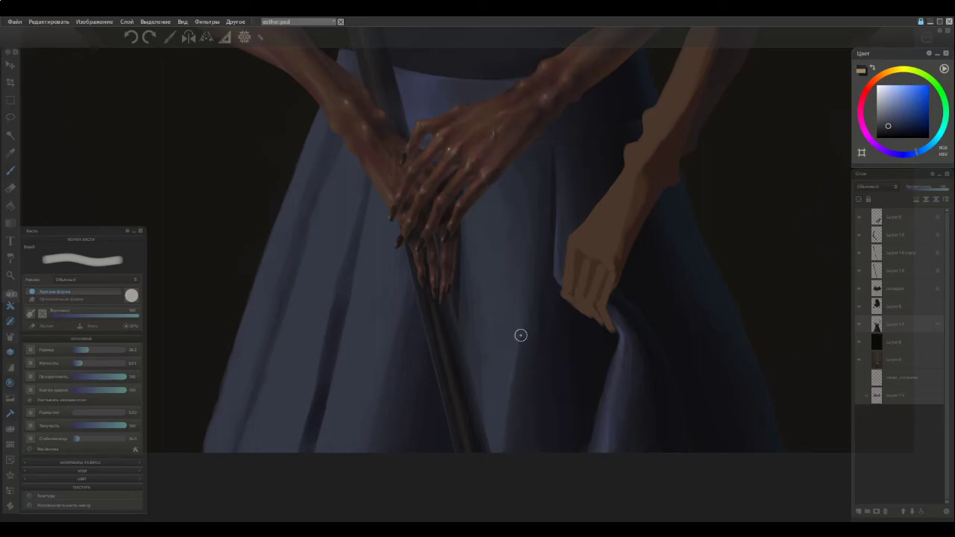
{"action": "left_click", "coordinate": [526, 326], "text": "alt"}
{"action": "key", "text": "["}
{"action": "key", "text": "["}
{"action": "left_click", "coordinate": [535, 298], "text": "alt"}
{"action": "scroll", "coordinate": [456, 271], "scroll_direction": "down", "scroll_amount": 2}
{"action": "scroll", "coordinate": [448, 313], "scroll_direction": "down", "scroll_amount": 1}
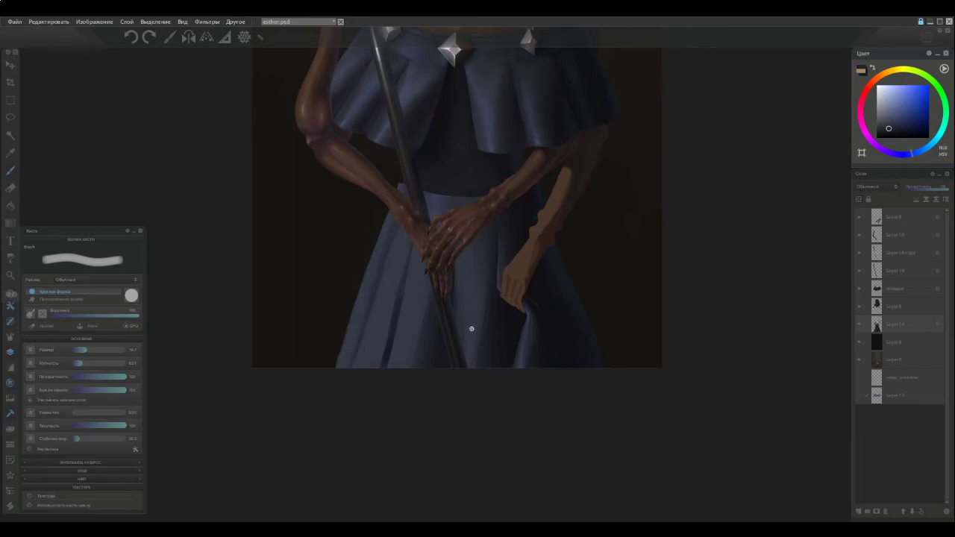
Soften the front fold's shadow edge beside the flat-coloured hanging hand with dark and mid blues sampled nearby.
{"action": "scroll", "coordinate": [471, 327], "scroll_direction": "up", "scroll_amount": 4}
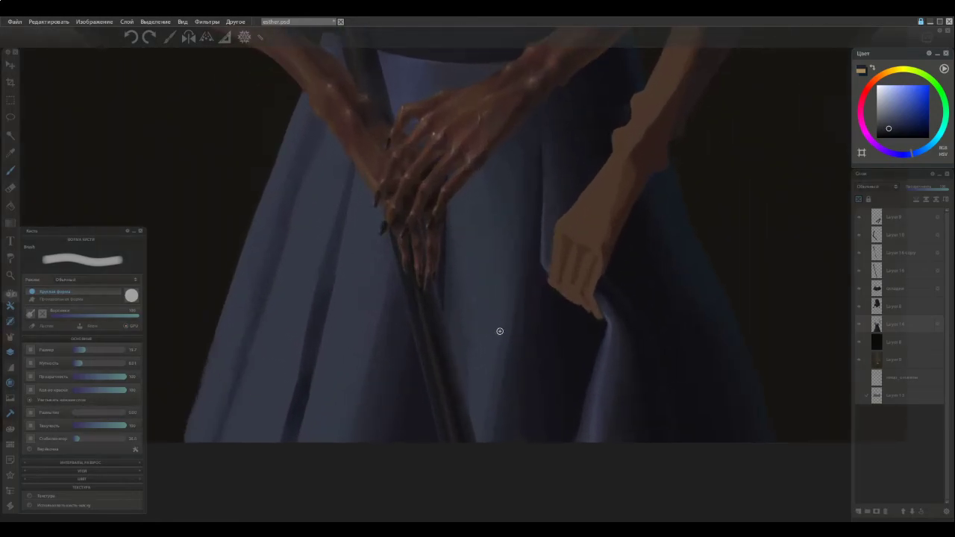
{"action": "left_click", "coordinate": [524, 327], "text": "alt"}
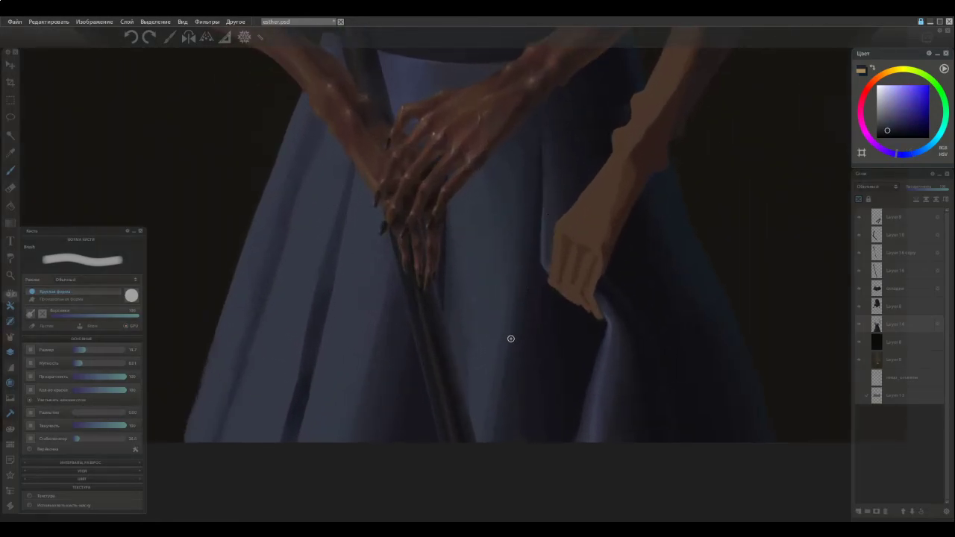
{"action": "left_click", "coordinate": [526, 427], "text": "ctrl"}
{"action": "left_click", "coordinate": [513, 307], "text": "ctrl"}
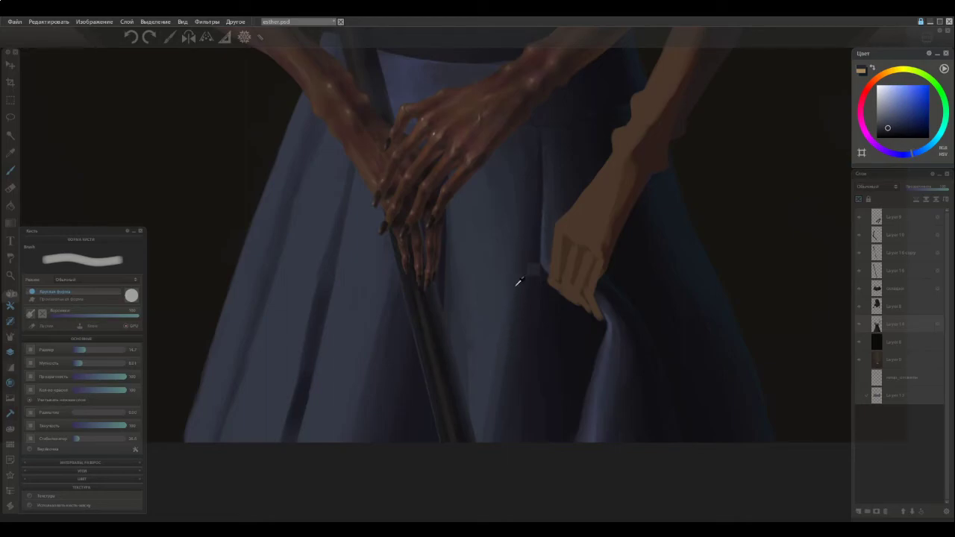
{"action": "left_click", "coordinate": [503, 339], "text": "ctrl"}
Paint long strokes of sampled blue down the front fold's lit side, along its border with the shadow.
{"action": "left_click_drag", "start_coordinate": [502, 321], "coordinate": [488, 420]}
{"action": "left_click", "coordinate": [501, 355], "text": "alt"}
{"action": "left_click_drag", "start_coordinate": [501, 341], "coordinate": [483, 457]}
{"action": "left_click", "coordinate": [487, 421], "text": "alt"}
{"action": "left_click_drag", "start_coordinate": [499, 317], "coordinate": [486, 392]}
{"action": "left_click", "coordinate": [499, 332], "text": "alt"}
{"action": "scroll", "coordinate": [424, 281], "scroll_direction": "down", "scroll_amount": 3}
Paint vertical mid-blue strokes down the front fold's face beside the staff, using blues sampled from the cloth.
{"action": "scroll", "coordinate": [418, 299], "scroll_direction": "up", "scroll_amount": 2}
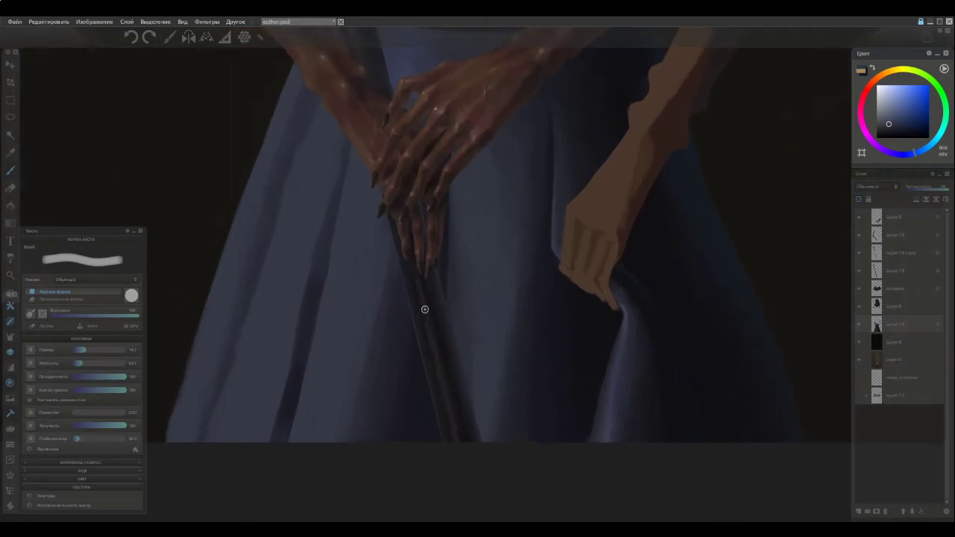
{"action": "left_click", "coordinate": [475, 303], "text": "ctrl"}
{"action": "left_click", "coordinate": [478, 302], "text": "alt"}
{"action": "left_click_drag", "start_coordinate": [478, 302], "coordinate": [481, 364]}
{"action": "left_click_drag", "start_coordinate": [475, 300], "coordinate": [473, 408]}
{"action": "left_click", "coordinate": [474, 341], "text": "alt"}
{"action": "left_click_drag", "start_coordinate": [473, 340], "coordinate": [476, 430]}
{"action": "left_click_drag", "start_coordinate": [478, 372], "coordinate": [478, 430]}
{"action": "left_click_drag", "start_coordinate": [472, 374], "coordinate": [470, 415]}
{"action": "scroll", "coordinate": [411, 264], "scroll_direction": "down", "scroll_amount": 3}
Paint a muted violet-blue band with a larger brush along the dark pleat between the skirt's outer folds and the staff, up to the wrist.
{"action": "mouse_move", "coordinate": [373, 266]}
{"action": "left_mouse_down"}
{"action": "mouse_move", "coordinate": [409, 380]}
{"action": "mouse_move", "coordinate": [413, 440]}
{"action": "mouse_move", "coordinate": [421, 388]}
{"action": "mouse_move", "coordinate": [434, 379]}
{"action": "left_mouse_up"}
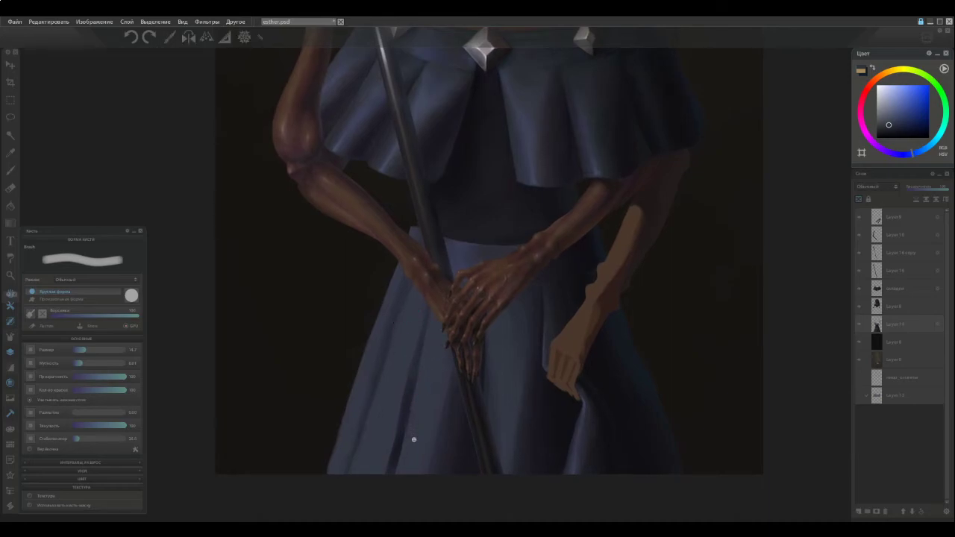
{"action": "left_click", "coordinate": [441, 430], "text": "alt"}
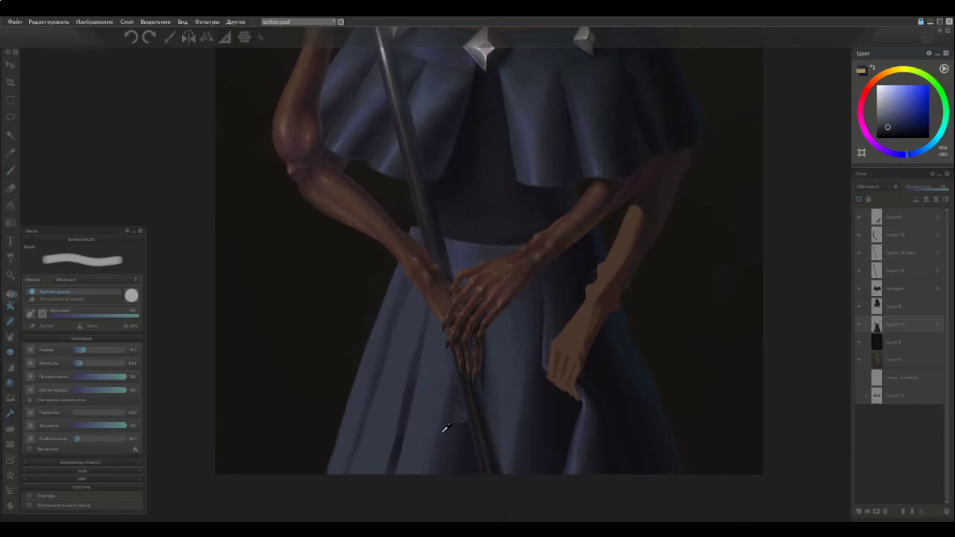
{"action": "left_click", "coordinate": [381, 146], "text": "ctrl"}
{"action": "key", "text": "]"}
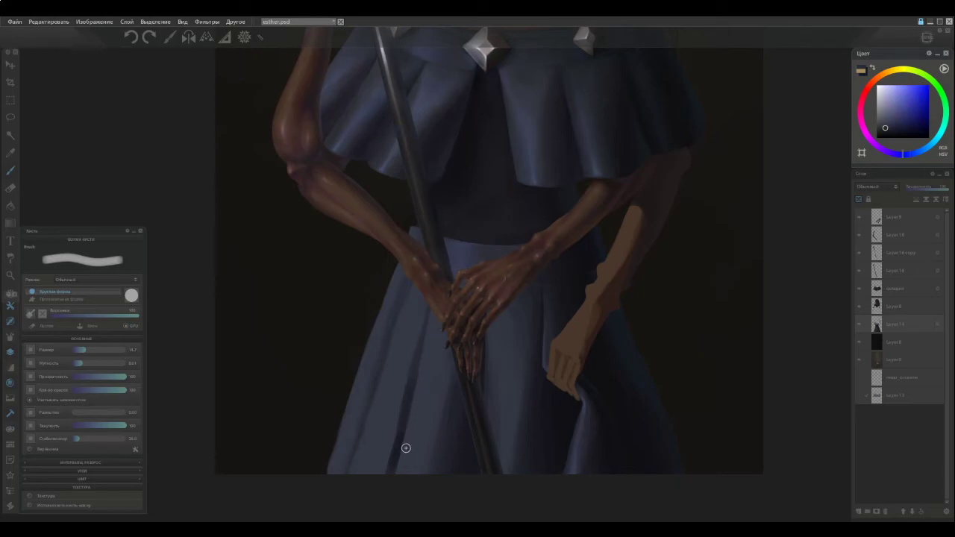
{"action": "left_click_drag", "start_coordinate": [410, 434], "coordinate": [399, 480]}
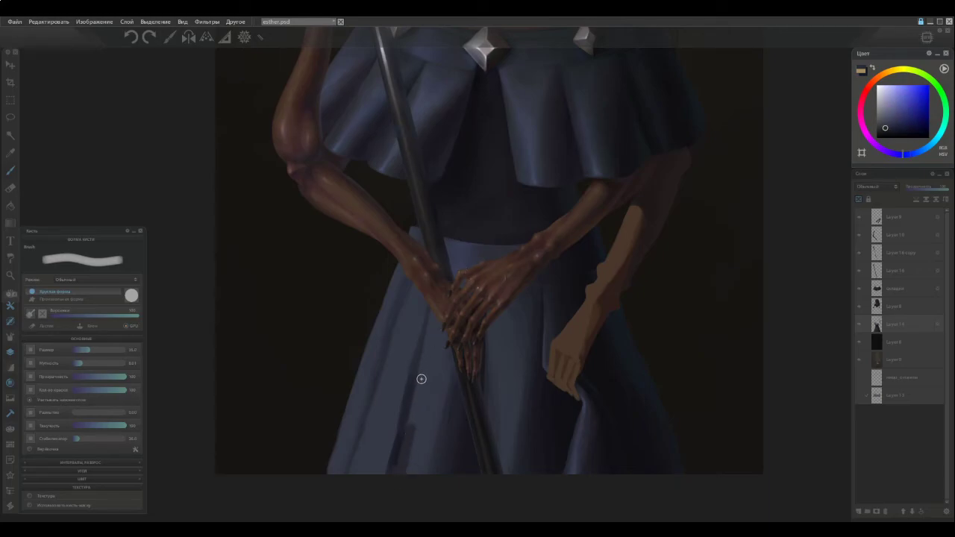
{"action": "left_click_drag", "start_coordinate": [422, 379], "coordinate": [419, 410]}
{"action": "left_click_drag", "start_coordinate": [408, 444], "coordinate": [425, 346]}
{"action": "left_click_drag", "start_coordinate": [419, 395], "coordinate": [430, 329]}
{"action": "key", "text": "ctrl+z"}
{"action": "left_click_drag", "start_coordinate": [409, 441], "coordinate": [426, 360]}
{"action": "left_click_drag", "start_coordinate": [419, 400], "coordinate": [429, 342]}
{"action": "left_click_drag", "start_coordinate": [424, 375], "coordinate": [431, 323]}
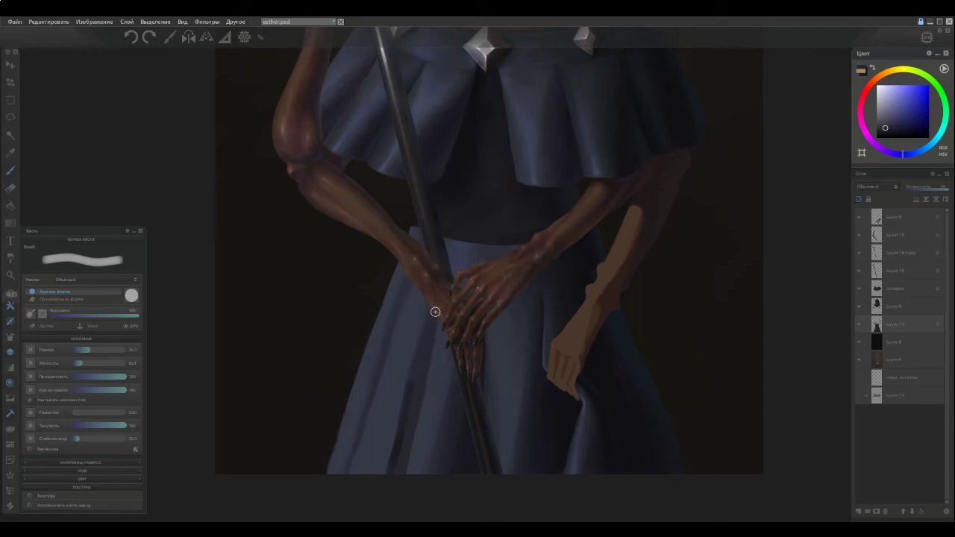
Blend the upper part of the violet-blue band into the cloth under the wrist with sampled blues.
{"action": "left_click", "coordinate": [430, 375], "text": "alt"}
{"action": "left_click_drag", "start_coordinate": [438, 362], "coordinate": [435, 326]}
{"action": "left_click_drag", "start_coordinate": [428, 392], "coordinate": [431, 344]}
{"action": "left_click", "coordinate": [428, 383], "text": "alt"}
{"action": "left_click", "coordinate": [429, 381], "text": "alt"}
{"action": "left_click", "coordinate": [432, 386], "text": "alt"}
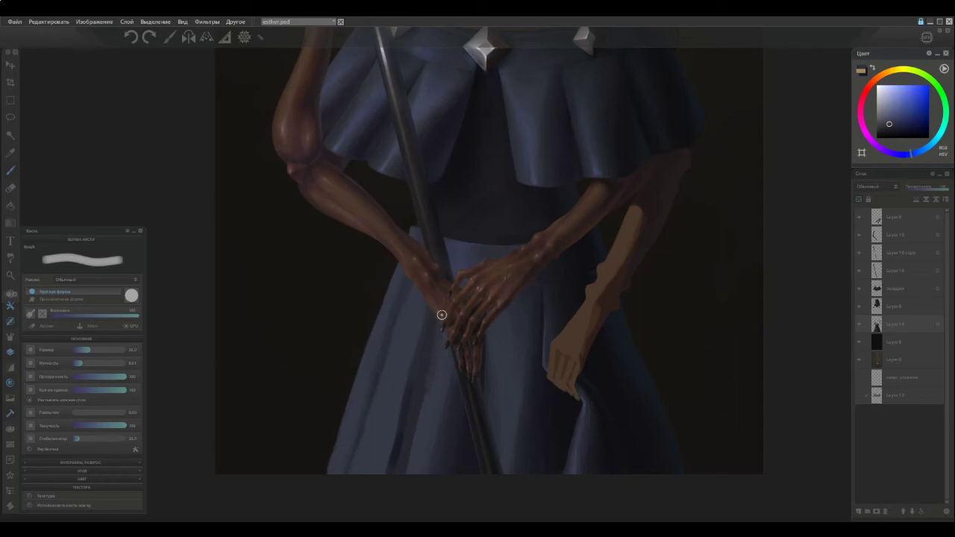
Even out the whole length of the violet-blue band from the wrist to the canvas border with colours sampled along it.
{"action": "left_click", "coordinate": [408, 459], "text": "alt"}
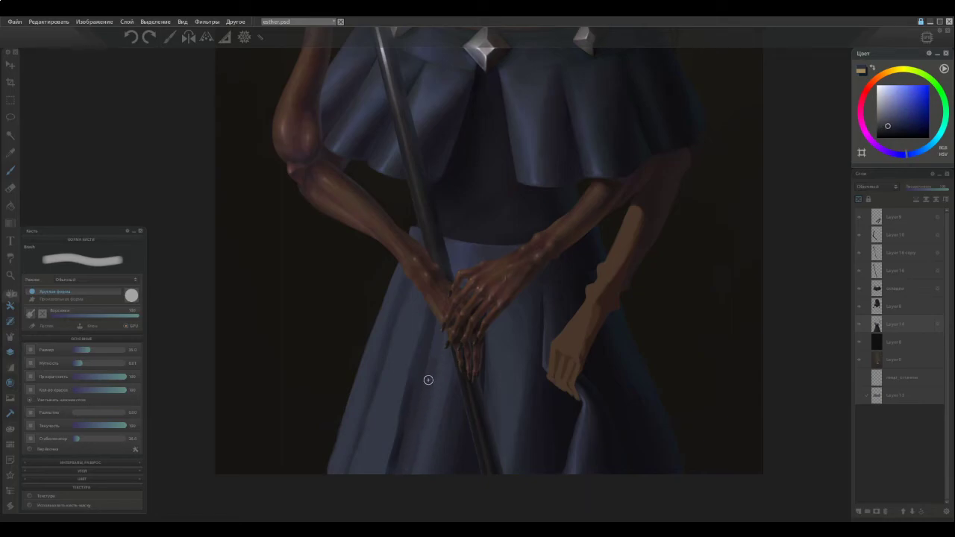
{"action": "left_click", "coordinate": [439, 323], "text": "alt"}
{"action": "left_click", "coordinate": [431, 351], "text": "alt"}
{"action": "left_click", "coordinate": [403, 470], "text": "alt"}
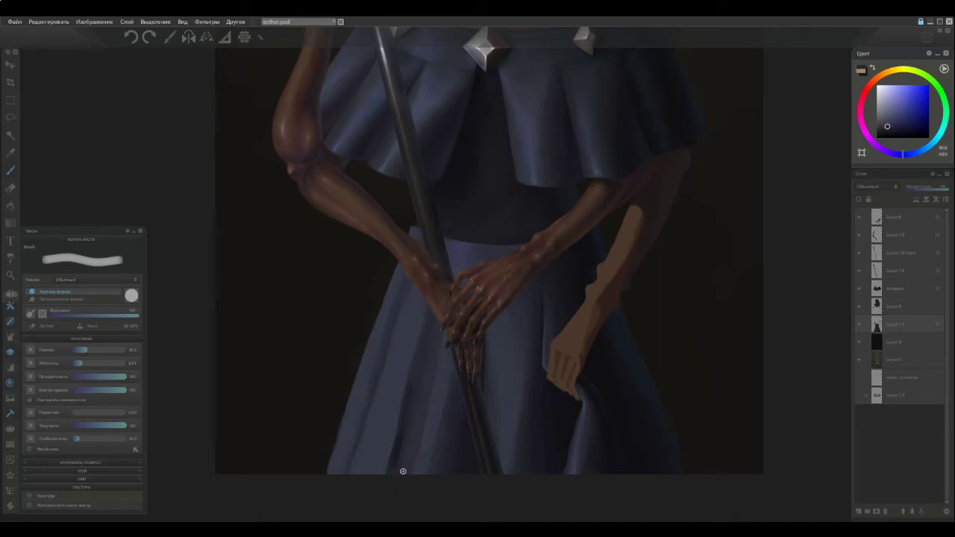
{"action": "left_click", "coordinate": [453, 343], "text": "alt"}
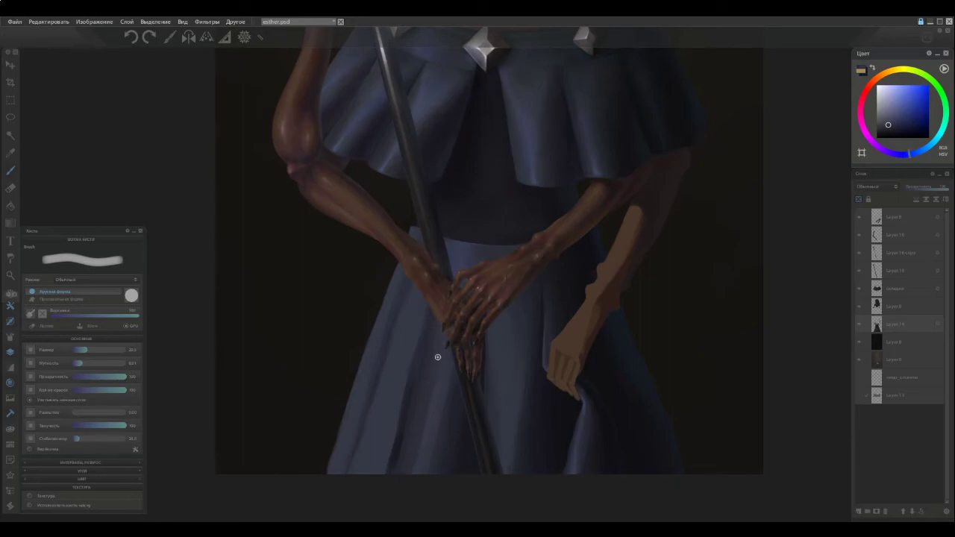
Blend the middle of the fold between the dark pleat and the staff by alternating blues sampled along it.
{"action": "left_click", "coordinate": [427, 443], "text": "alt"}
{"action": "left_click", "coordinate": [430, 397], "text": "alt"}
{"action": "left_click", "coordinate": [424, 414], "text": "alt"}
{"action": "left_click", "coordinate": [428, 399], "text": "alt"}
{"action": "left_click", "coordinate": [427, 415], "text": "alt"}
{"action": "left_click", "coordinate": [427, 397], "text": "alt"}
{"action": "left_click", "coordinate": [425, 420], "text": "alt"}
{"action": "left_click", "coordinate": [428, 397], "text": "alt"}
{"action": "left_click", "coordinate": [431, 391], "text": "alt"}
Shade the fold next to the staff with dark blue and soften it towards the lighter cloth with sampled tones.
{"action": "left_click", "coordinate": [467, 400], "text": "alt"}
{"action": "left_click", "coordinate": [444, 398], "text": "alt"}
{"action": "left_click", "coordinate": [435, 418], "text": "alt"}
{"action": "left_click", "coordinate": [436, 416], "text": "alt"}
{"action": "left_click", "coordinate": [434, 428], "text": "alt"}
{"action": "left_click", "coordinate": [451, 384], "text": "alt"}
{"action": "left_click", "coordinate": [450, 402], "text": "alt"}
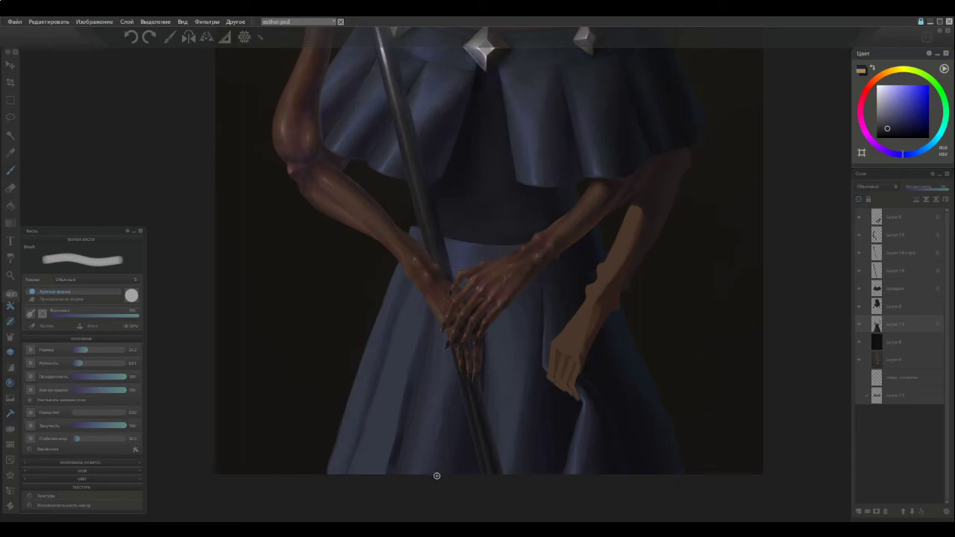
{"action": "left_click", "coordinate": [449, 386], "text": "alt"}
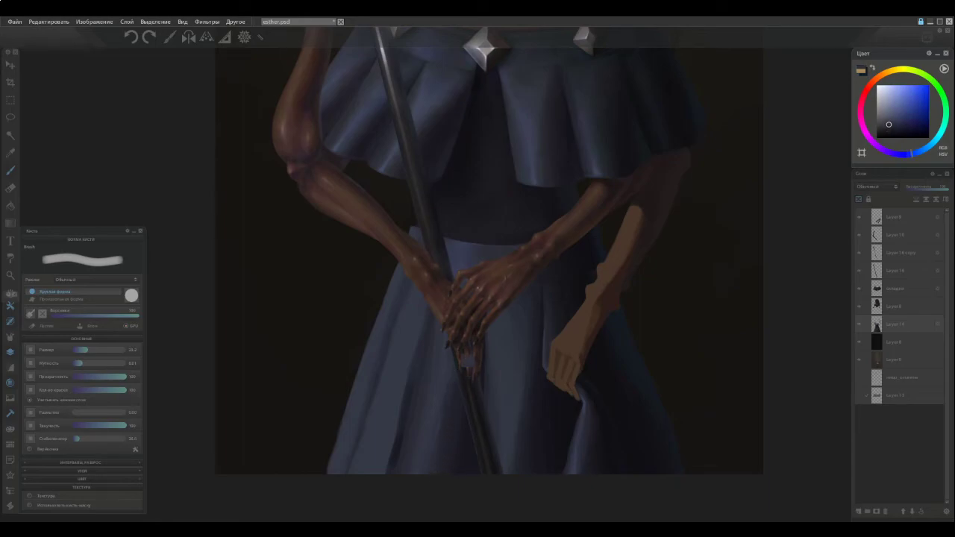
{"action": "left_click", "coordinate": [465, 376], "text": "alt"}
Smooth the cloth beside the staff just below the crossed hand's fingertips with blues sampled around it.
{"action": "scroll", "coordinate": [444, 395], "scroll_direction": "up", "scroll_amount": 3}
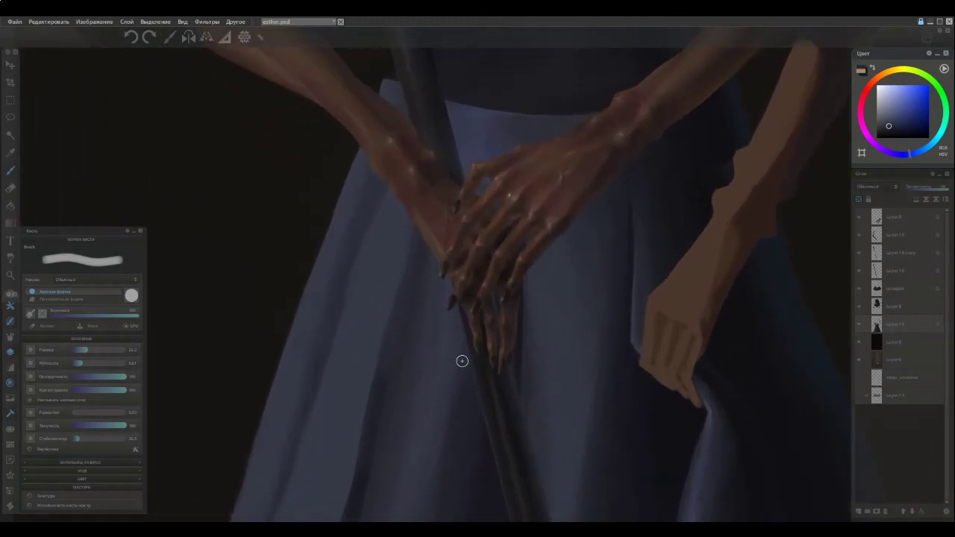
{"action": "left_click", "coordinate": [447, 408], "text": "alt"}
{"action": "left_click", "coordinate": [446, 373], "text": "alt"}
{"action": "left_click", "coordinate": [453, 360], "text": "alt"}
{"action": "left_click", "coordinate": [451, 338], "text": "alt"}
{"action": "scroll", "coordinate": [400, 372], "scroll_direction": "down", "scroll_amount": 1}
{"action": "scroll", "coordinate": [395, 410], "scroll_direction": "down", "scroll_amount": 1}
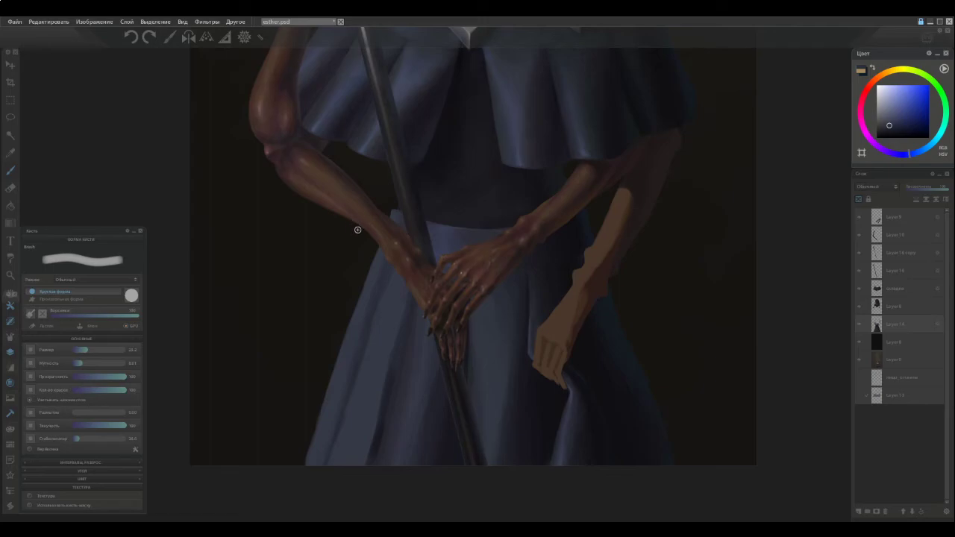
Refine the shadow edge on the fold beside the lower staff with a smaller brush and sampled violet-blues.
{"action": "scroll", "coordinate": [391, 444], "scroll_direction": "up", "scroll_amount": 2}
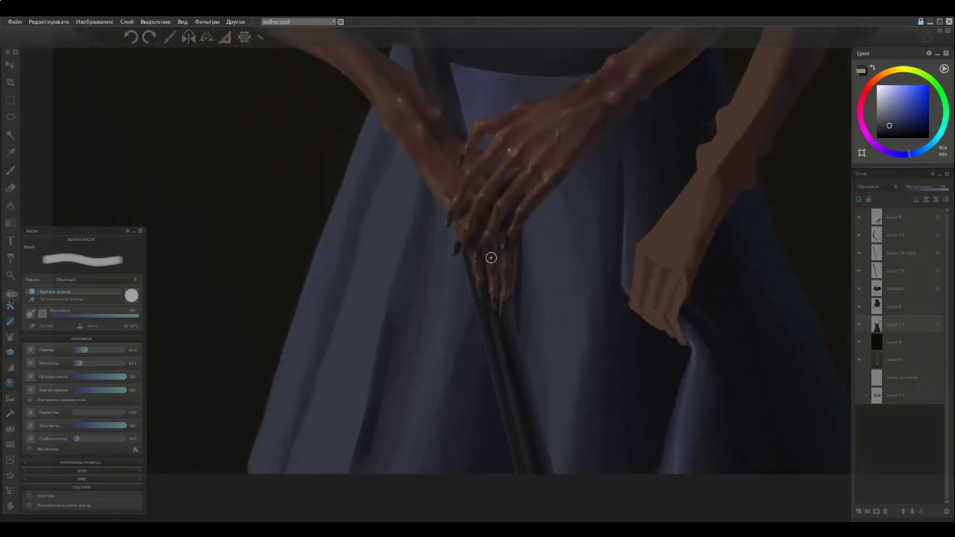
{"action": "left_click", "coordinate": [447, 425], "text": "ctrl"}
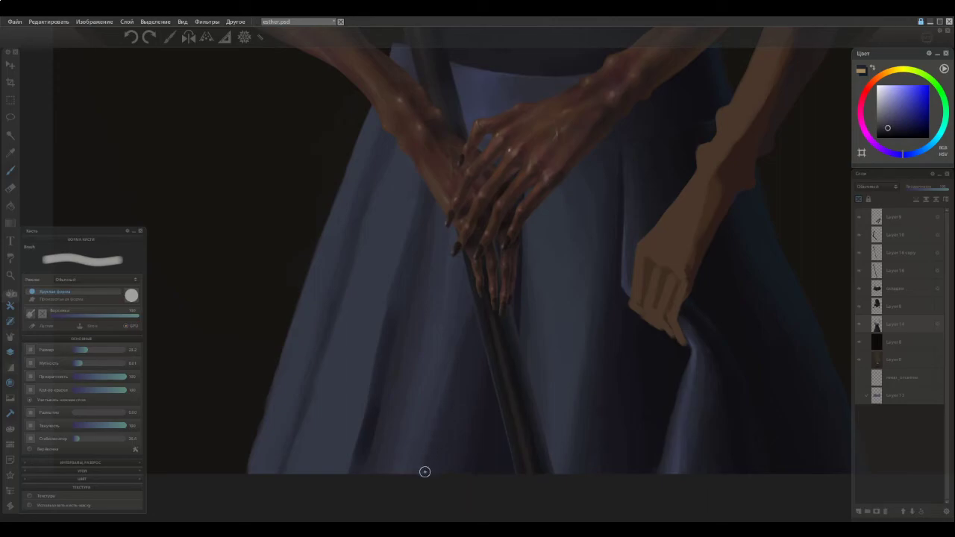
{"action": "left_click", "coordinate": [452, 388], "text": "alt"}
{"action": "key", "text": "["}
{"action": "left_click", "coordinate": [440, 400], "text": "alt"}
{"action": "left_click", "coordinate": [443, 402], "text": "ctrl"}
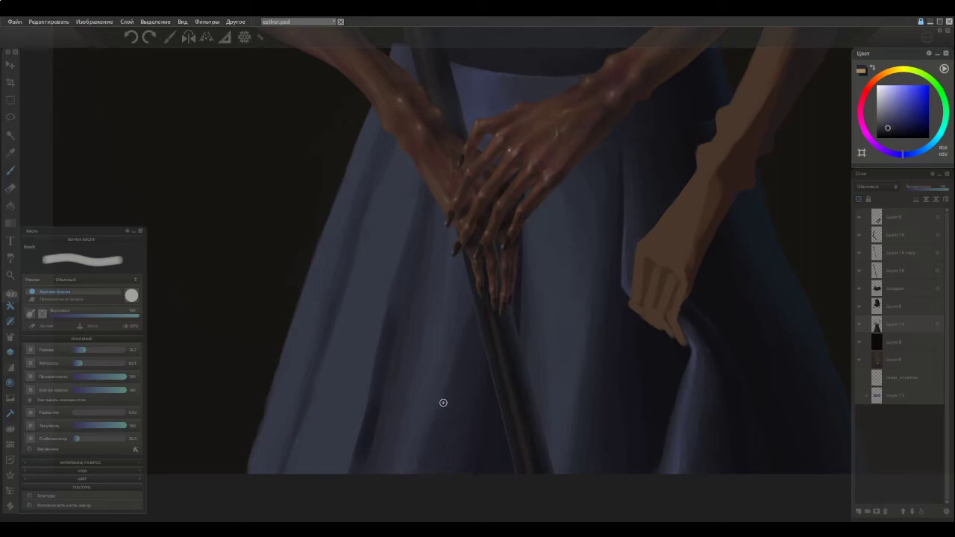
{"action": "left_click", "coordinate": [463, 365], "text": "ctrl"}
{"action": "left_click", "coordinate": [455, 342], "text": "ctrl"}
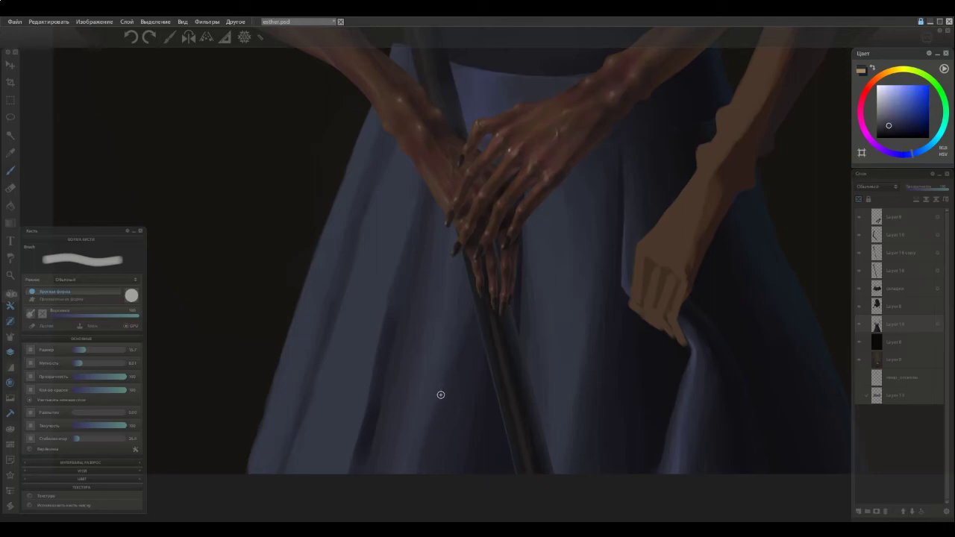
Blend the remaining hard edge of the shadow beside the lower staff with blues sampled on both sides.
{"action": "left_click", "coordinate": [451, 377], "text": "ctrl"}
{"action": "left_click", "coordinate": [440, 391], "text": "ctrl"}
{"action": "left_click", "coordinate": [448, 397], "text": "ctrl"}
{"action": "left_click", "coordinate": [440, 396], "text": "ctrl"}
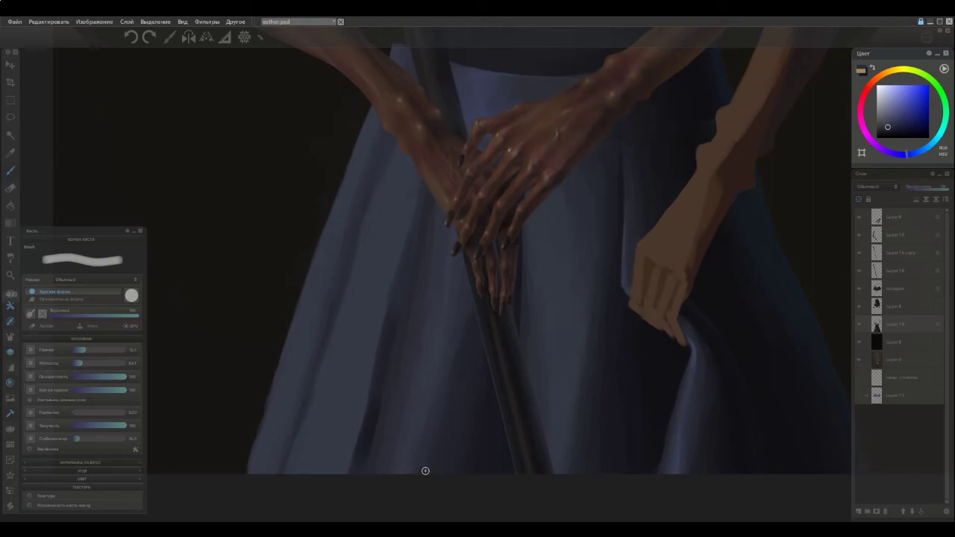
{"action": "left_click", "coordinate": [433, 392], "text": "alt"}
{"action": "left_click", "coordinate": [439, 396], "text": "alt"}
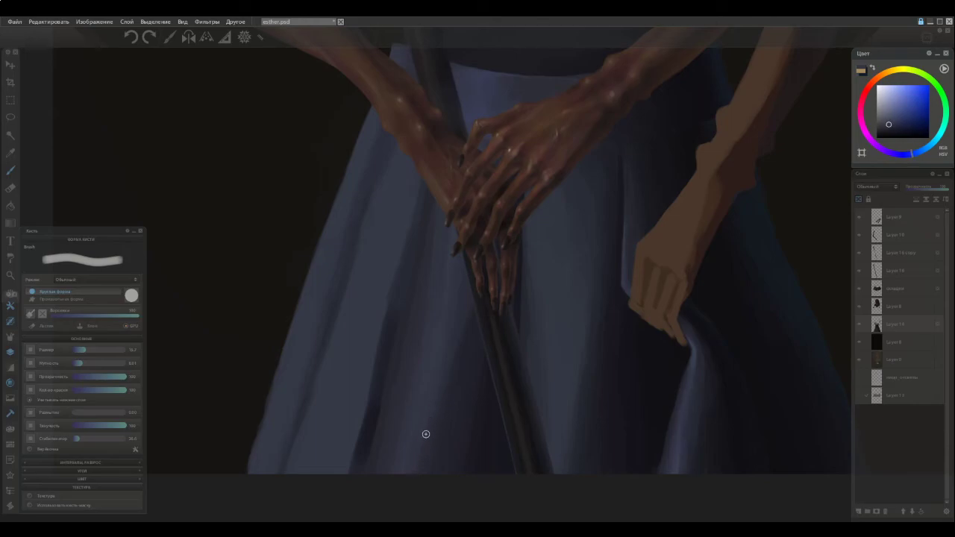
Blend the lit fold between the dark crease and the staff down to the skirt's hem with blues sampled along it.
{"action": "left_click", "coordinate": [440, 398], "text": "alt"}
{"action": "left_click", "coordinate": [423, 468], "text": "alt"}
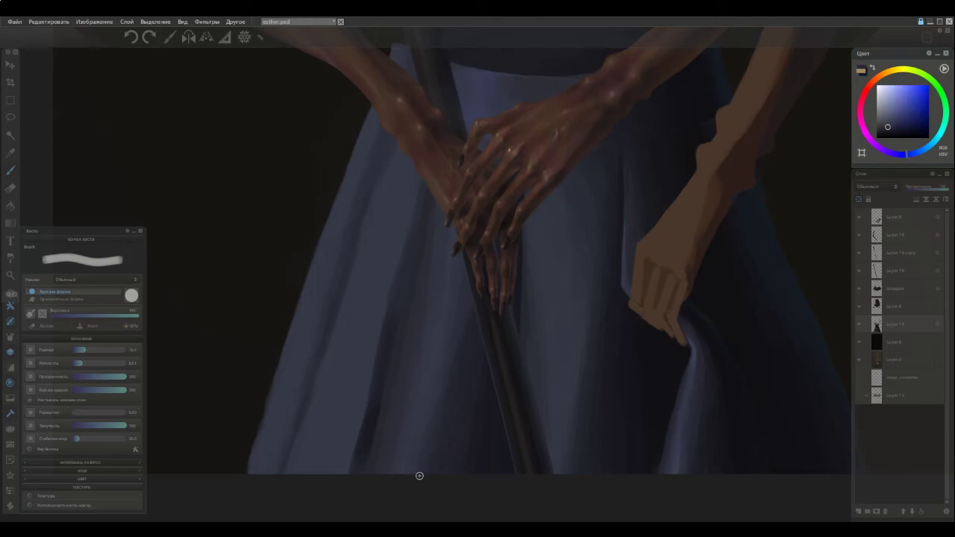
{"action": "left_click", "coordinate": [444, 402], "text": "ctrl"}
{"action": "left_click", "coordinate": [436, 403], "text": "alt"}
{"action": "left_click", "coordinate": [420, 456], "text": "alt"}
Deepen the fold shadow beside the lower staff with dark violet-blue, using the cape's shaded folds as colour reference.
{"action": "left_click_drag", "start_coordinate": [473, 144], "coordinate": [490, 469]}
{"action": "left_click", "coordinate": [348, 194], "text": "ctrl"}
{"action": "left_click", "coordinate": [356, 210], "text": "ctrl"}
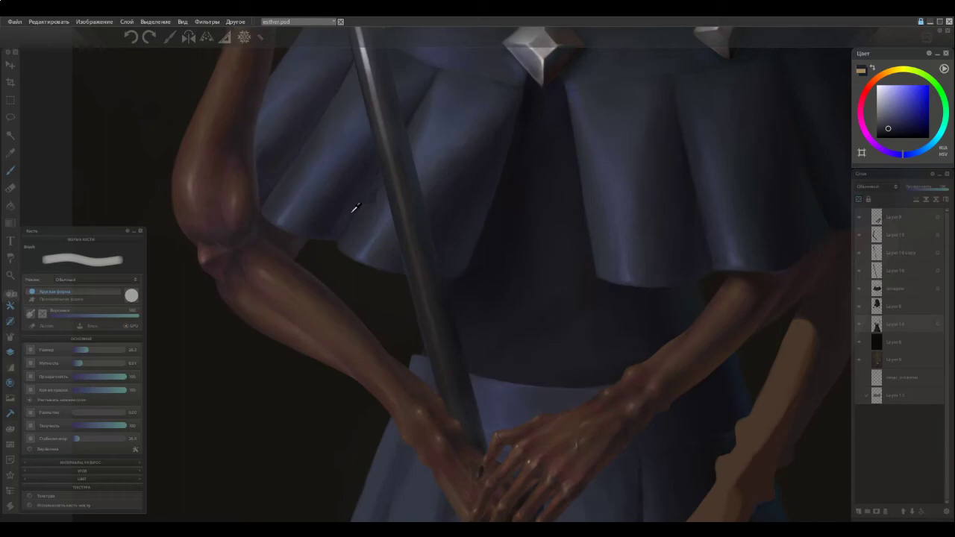
{"action": "left_click_drag", "start_coordinate": [454, 454], "coordinate": [512, 124]}
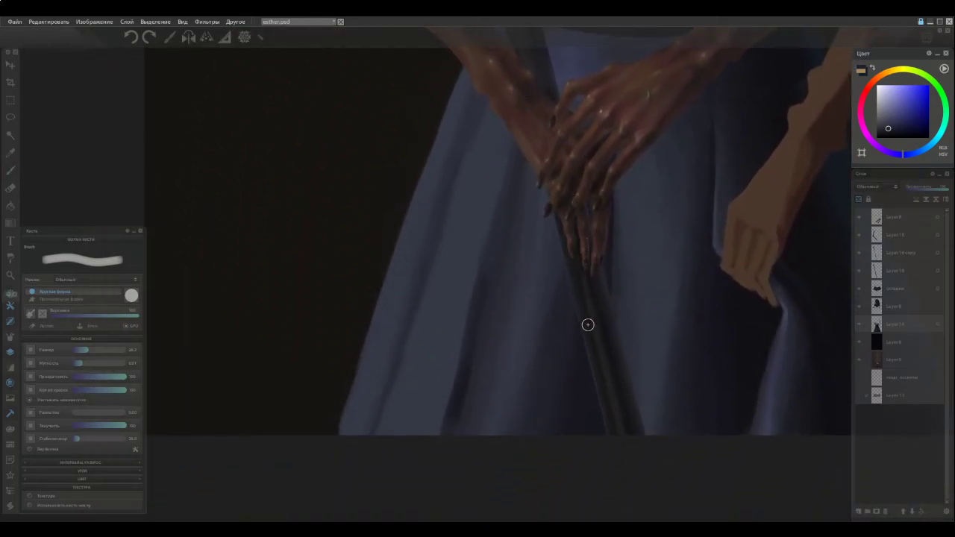
{"action": "left_click", "coordinate": [580, 383], "text": "alt"}
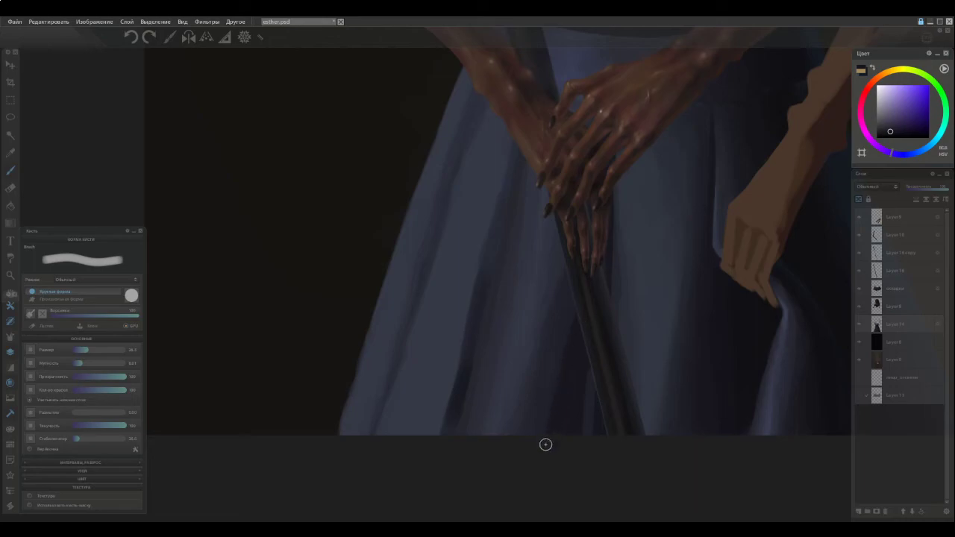
{"action": "left_click", "coordinate": [567, 339], "text": "alt"}
{"action": "left_click_drag", "start_coordinate": [566, 340], "coordinate": [540, 430]}
{"action": "left_click", "coordinate": [570, 323], "text": "alt"}
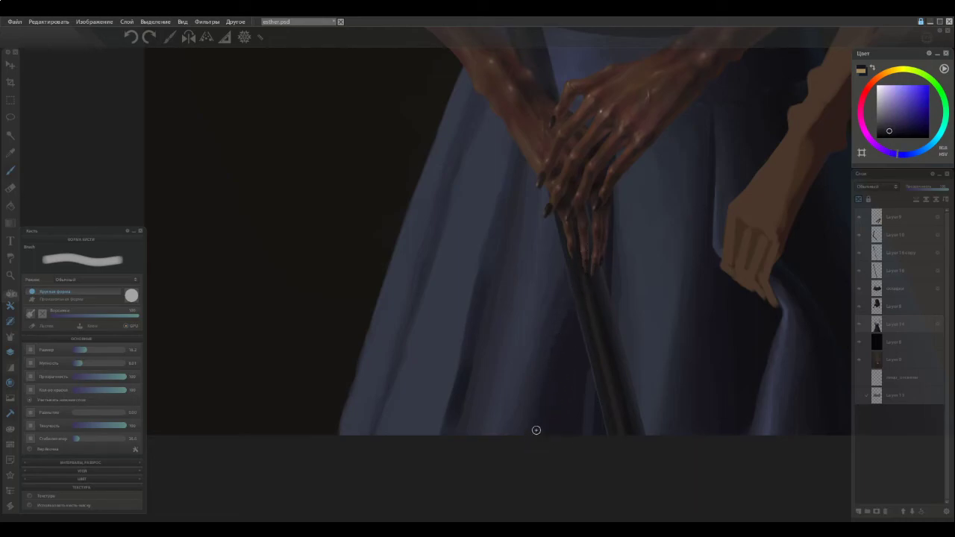
Soften the edge between the lit fold and the staff-side shadow near the hem with blues sampled on both sides.
{"action": "left_click", "coordinate": [542, 371], "text": "alt"}
{"action": "left_click", "coordinate": [524, 373], "text": "alt"}
{"action": "left_click", "coordinate": [532, 363], "text": "alt"}
{"action": "left_click", "coordinate": [531, 352], "text": "alt"}
{"action": "left_click", "coordinate": [535, 370], "text": "alt"}
{"action": "left_click", "coordinate": [522, 370], "text": "alt"}
{"action": "left_click", "coordinate": [553, 416], "text": "alt"}
Blend the upper half of the staff-side shadow into the lit fold with alternating dark and light sampled blues.
{"action": "left_click", "coordinate": [550, 360], "text": "alt"}
{"action": "left_click", "coordinate": [552, 323], "text": "alt"}
{"action": "left_click", "coordinate": [545, 312], "text": "alt"}
{"action": "left_click", "coordinate": [534, 352], "text": "alt"}
{"action": "left_click", "coordinate": [540, 324], "text": "alt"}
{"action": "left_click", "coordinate": [529, 370], "text": "alt"}
Smooth the cloth below the crossed hand's fingertips and along the staff's edge with blues sampled around it.
{"action": "left_click", "coordinate": [563, 283], "text": "alt"}
{"action": "left_click", "coordinate": [564, 233], "text": "alt"}
{"action": "left_click", "coordinate": [559, 249], "text": "alt"}
{"action": "left_click", "coordinate": [578, 253], "text": "alt"}
{"action": "left_click", "coordinate": [542, 332], "text": "alt"}
{"action": "left_click", "coordinate": [553, 309], "text": "alt"}
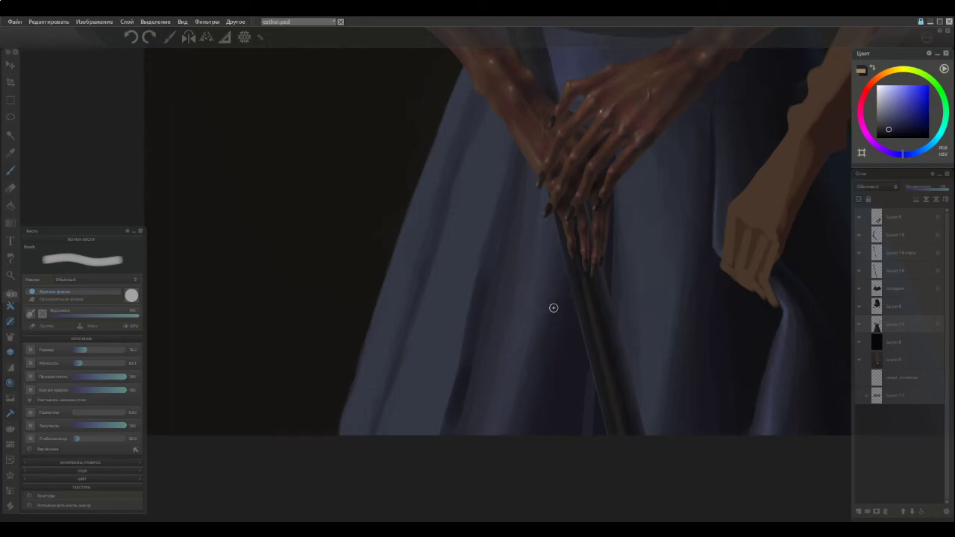
{"action": "left_click", "coordinate": [562, 250], "text": "alt"}
{"action": "left_click", "coordinate": [563, 286], "text": "alt"}
Refine the start of the shadow where the fold meets the staff below the fingertips with sampled mid and dark blues.
{"action": "scroll", "coordinate": [543, 185], "scroll_direction": "down", "scroll_amount": 5}
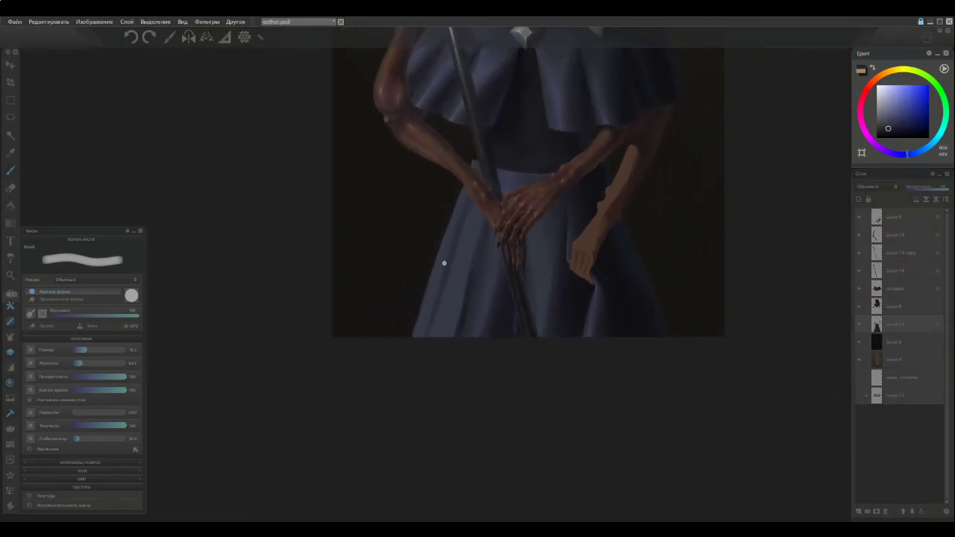
{"action": "scroll", "coordinate": [472, 236], "scroll_direction": "up", "scroll_amount": 5}
{"action": "left_click", "coordinate": [536, 308], "text": "alt"}
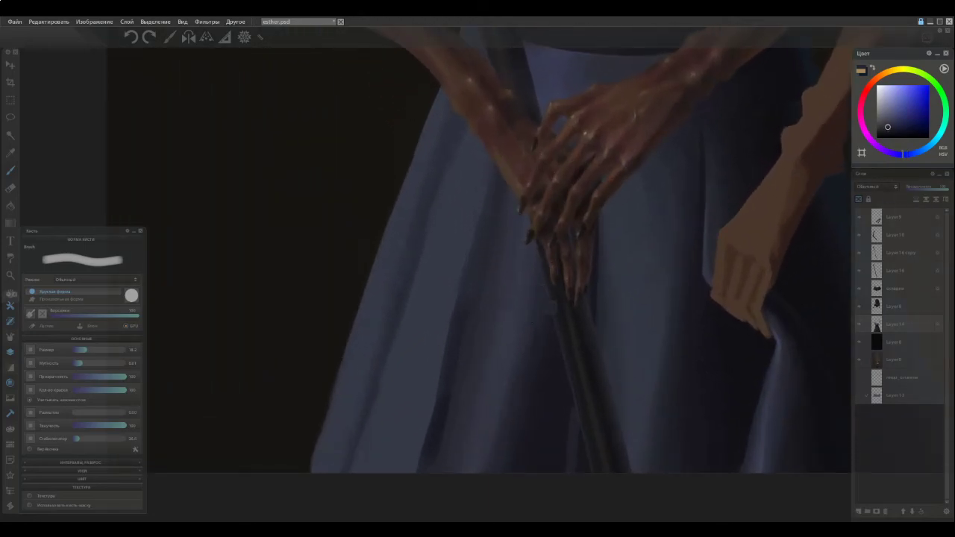
{"action": "left_click", "coordinate": [531, 314], "text": "alt"}
{"action": "left_click", "coordinate": [529, 298], "text": "alt"}
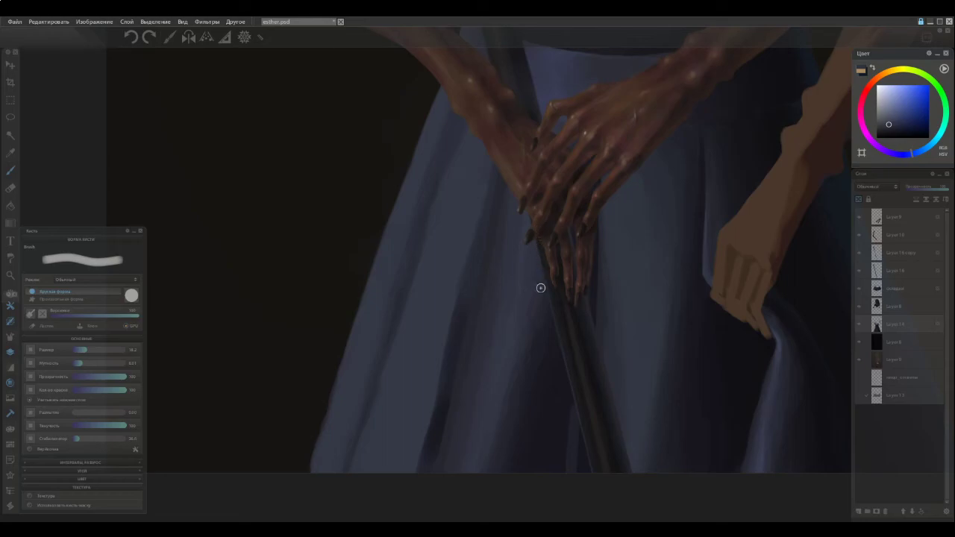
{"action": "left_click", "coordinate": [535, 320], "text": "alt"}
{"action": "left_click", "coordinate": [541, 332], "text": "alt"}
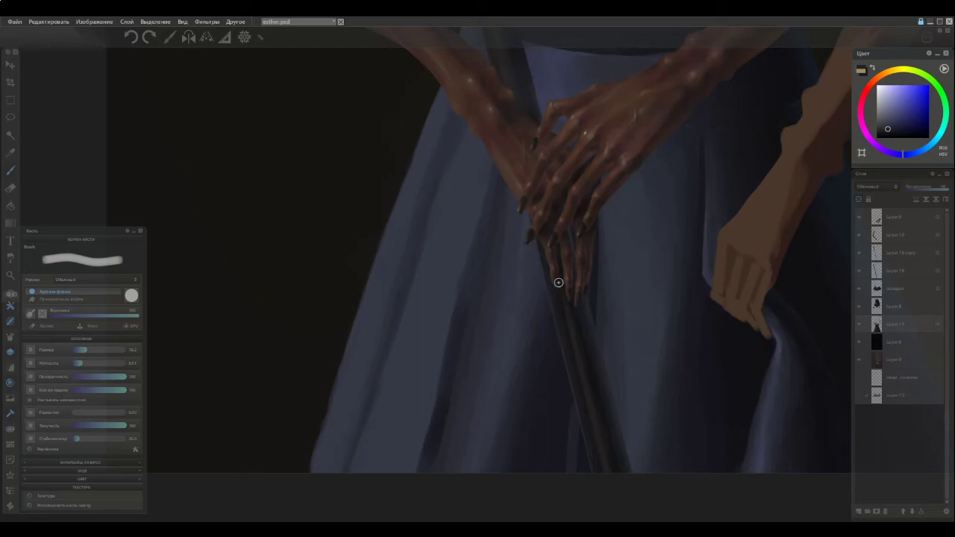
Repaint the narrow strip of cloth against the lower staff with violet-blue strokes, using the cape's folds as colour reference.
{"action": "left_click", "coordinate": [572, 433], "text": "alt"}
{"action": "left_click", "coordinate": [601, 300], "text": "alt"}
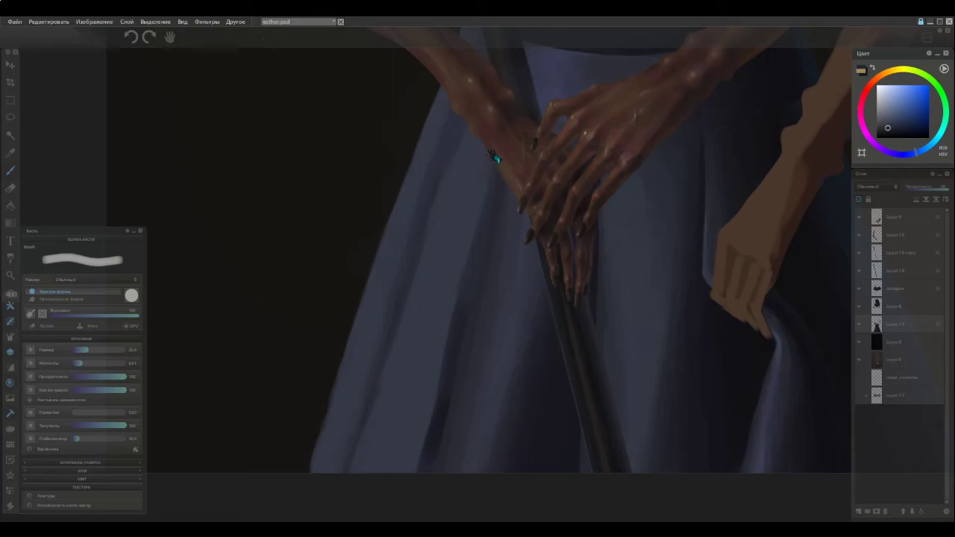
{"action": "scroll", "coordinate": [539, 328], "scroll_direction": "up", "scroll_amount": 8}
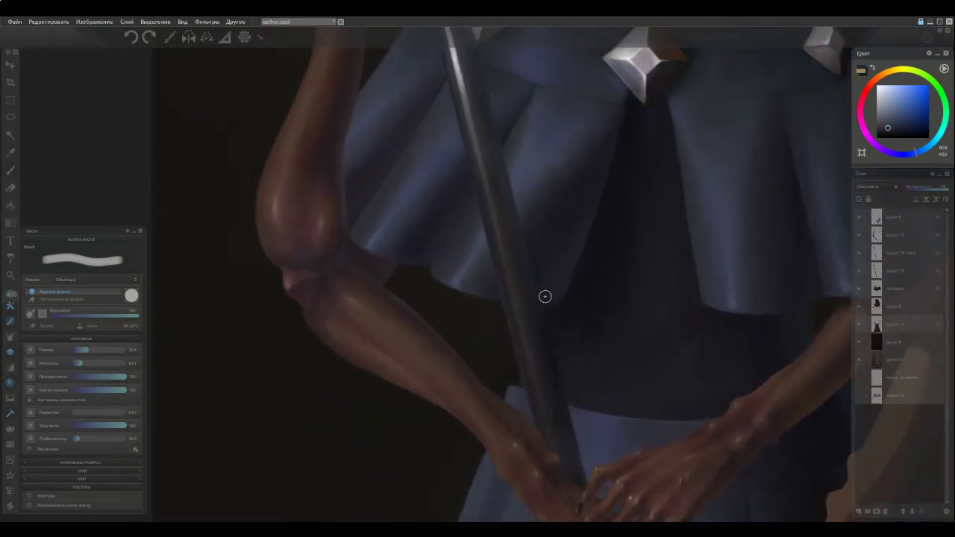
{"action": "left_click", "coordinate": [446, 229], "text": "ctrl"}
{"action": "left_click_drag", "start_coordinate": [561, 398], "coordinate": [603, 77]}
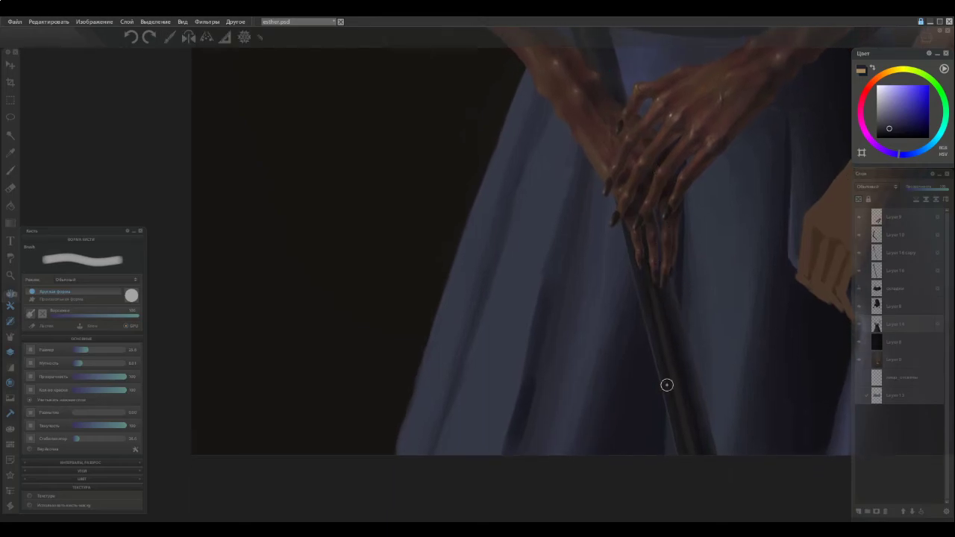
{"action": "left_click_drag", "start_coordinate": [646, 457], "coordinate": [660, 370]}
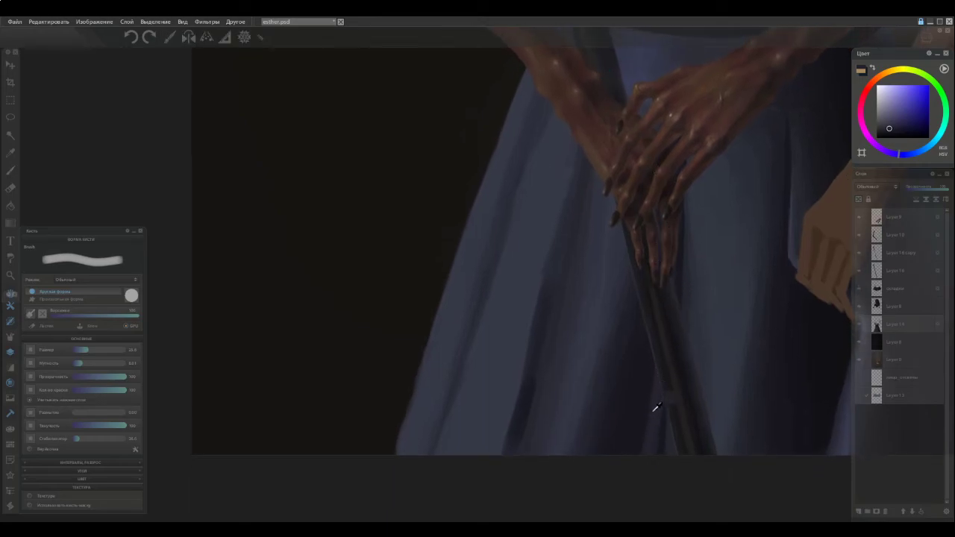
{"action": "mouse_move", "coordinate": [627, 452]}
{"action": "left_mouse_down"}
{"action": "mouse_move", "coordinate": [638, 403]}
{"action": "mouse_move", "coordinate": [630, 412]}
{"action": "mouse_move", "coordinate": [651, 366]}
{"action": "left_mouse_up"}
Paint upward strokes of sampled violet-blue through the shadow beside the lower staff to soften the strip's inner edge.
{"action": "left_click", "coordinate": [630, 412], "text": "alt"}
{"action": "left_click", "coordinate": [640, 396], "text": "alt"}
{"action": "left_click", "coordinate": [643, 413], "text": "alt"}
{"action": "left_click_drag", "start_coordinate": [643, 414], "coordinate": [658, 341]}
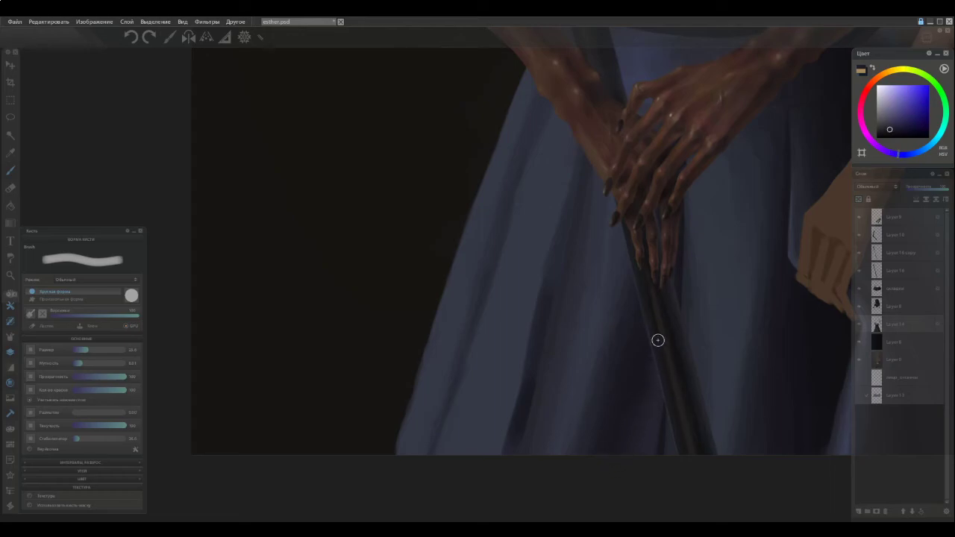
{"action": "left_click", "coordinate": [633, 400], "text": "alt"}
{"action": "left_click", "coordinate": [635, 398], "text": "alt"}
{"action": "left_click_drag", "start_coordinate": [639, 403], "coordinate": [657, 331]}
Even out the tones in the middle of the staff-side shadow with sampled dark blues.
{"action": "left_click", "coordinate": [631, 403], "text": "alt"}
{"action": "left_click", "coordinate": [643, 359], "text": "alt"}
{"action": "left_click", "coordinate": [649, 354], "text": "alt"}
{"action": "left_click_drag", "start_coordinate": [626, 425], "coordinate": [654, 397]}
{"action": "left_click", "coordinate": [633, 414], "text": "alt"}
{"action": "left_click", "coordinate": [645, 358], "text": "alt"}
Blend the reflected light right against the staff near the hem with short strokes of sampled violet-blue.
{"action": "left_click", "coordinate": [663, 434], "text": "alt"}
{"action": "mouse_move", "coordinate": [664, 408]}
{"action": "left_mouse_down"}
{"action": "mouse_move", "coordinate": [648, 467]}
{"action": "mouse_move", "coordinate": [665, 384]}
{"action": "left_mouse_up"}
{"action": "left_click", "coordinate": [662, 419], "text": "alt"}
{"action": "left_click", "coordinate": [658, 419], "text": "alt"}
{"action": "left_click_drag", "start_coordinate": [652, 445], "coordinate": [661, 363]}
{"action": "left_click", "coordinate": [662, 436], "text": "alt"}
Smooth the whole staff-side shadow with long upward strokes and sampled dark violet-blues, using a smaller brush for the finish.
{"action": "left_click", "coordinate": [651, 409], "text": "alt"}
{"action": "left_click_drag", "start_coordinate": [648, 413], "coordinate": [658, 328]}
{"action": "left_click_drag", "start_coordinate": [638, 407], "coordinate": [654, 327]}
{"action": "left_click_drag", "start_coordinate": [636, 404], "coordinate": [652, 331]}
{"action": "left_click", "coordinate": [638, 397], "text": "alt"}
{"action": "left_click", "coordinate": [631, 392], "text": "alt"}
{"action": "scroll", "coordinate": [628, 395], "scroll_direction": "down", "scroll_amount": 2}
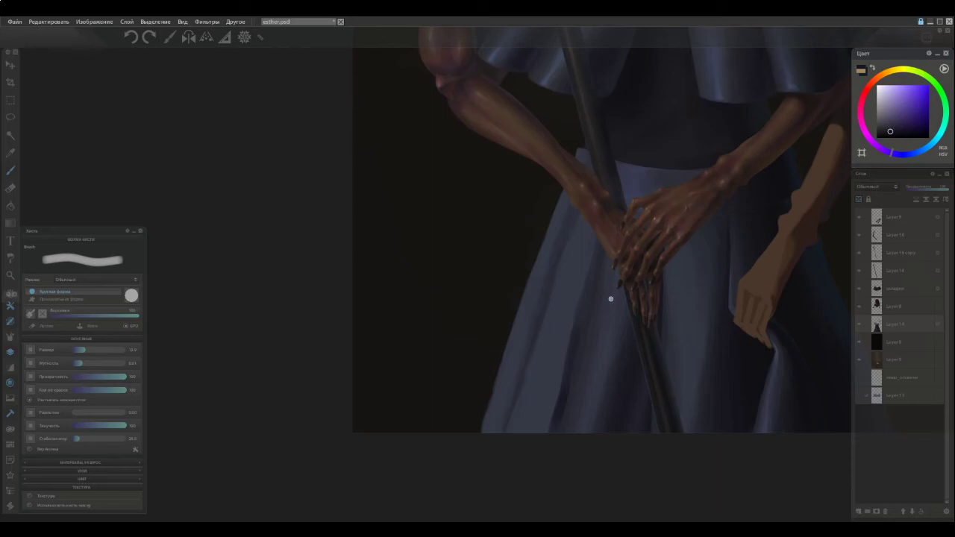
{"action": "scroll", "coordinate": [607, 410], "scroll_direction": "up", "scroll_amount": 3}
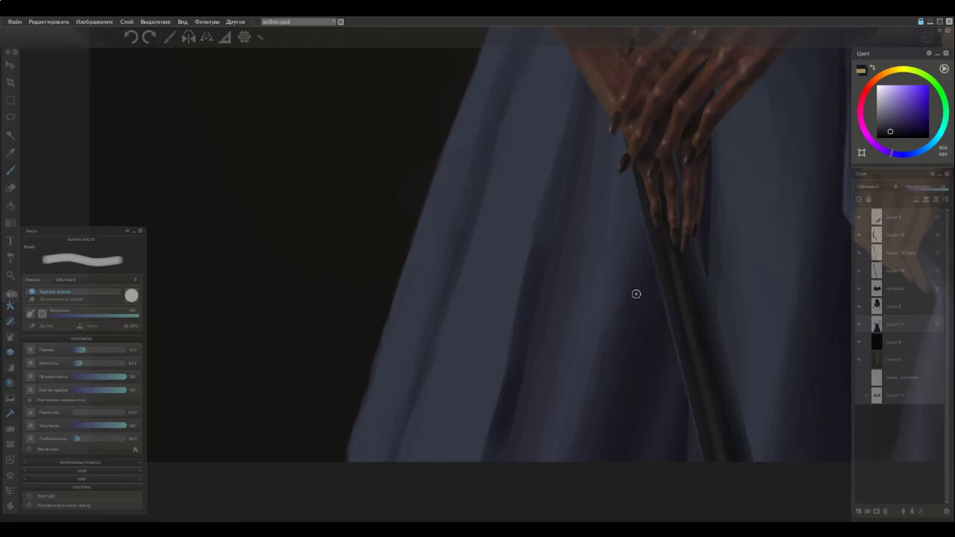
{"action": "left_click", "coordinate": [669, 347], "text": "alt"}
{"action": "left_click_drag", "start_coordinate": [563, 380], "coordinate": [634, 329]}
{"action": "key", "text": "space"}
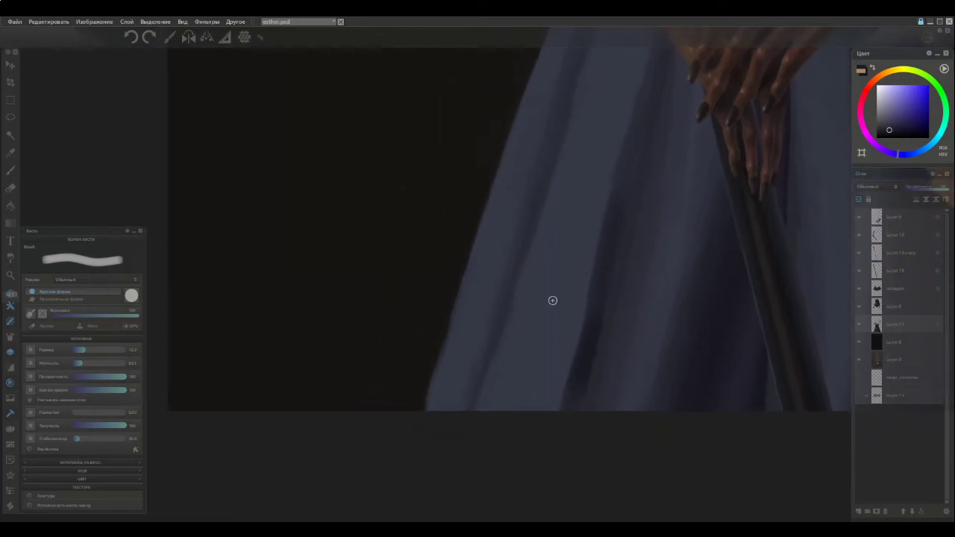
Paint a darker blue crease on the skirt running down from below the wrist with sampled fold colour.
{"action": "scroll", "coordinate": [585, 303], "scroll_direction": "down", "scroll_amount": 3}
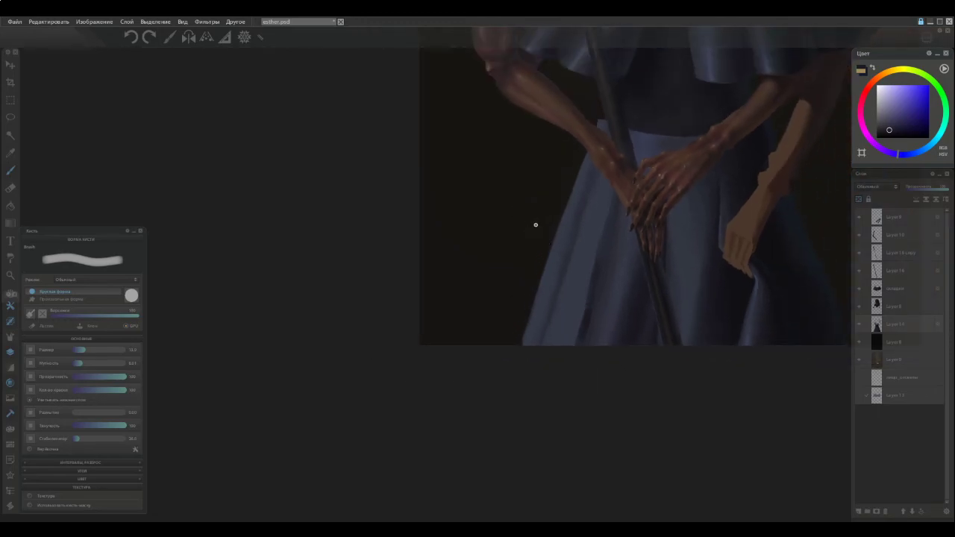
{"action": "key", "text": "space"}
{"action": "mouse_move", "coordinate": [517, 212]}
{"action": "left_mouse_down"}
{"action": "mouse_move", "coordinate": [512, 298]}
{"action": "mouse_move", "coordinate": [492, 315]}
{"action": "mouse_move", "coordinate": [477, 311]}
{"action": "mouse_move", "coordinate": [482, 293]}
{"action": "left_mouse_up"}
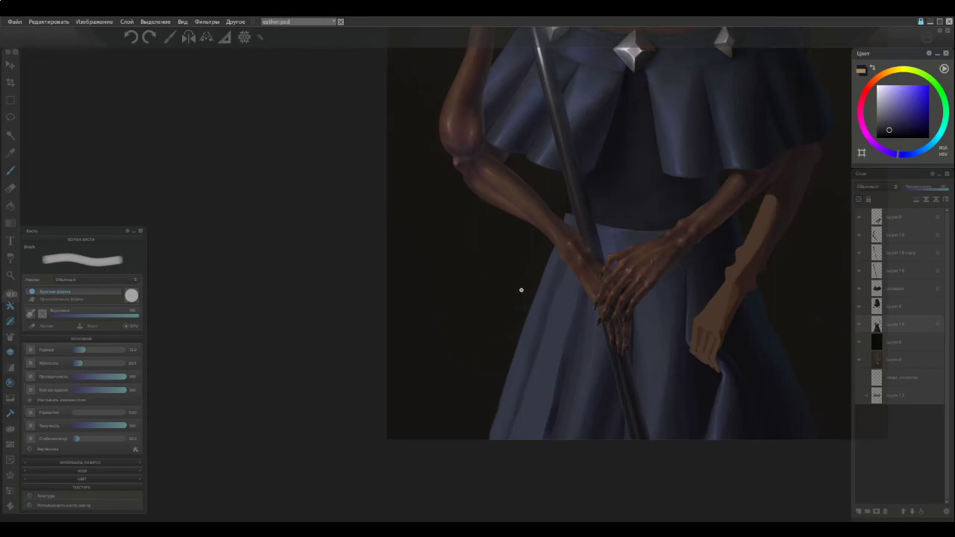
{"action": "scroll", "coordinate": [477, 391], "scroll_direction": "up", "scroll_amount": 3}
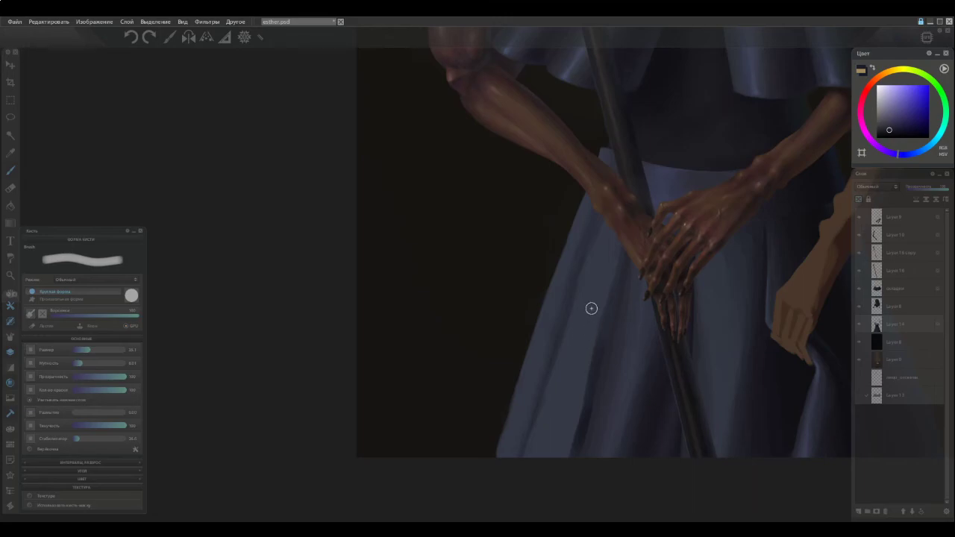
{"action": "left_click", "coordinate": [599, 353], "text": "alt"}
{"action": "left_click_drag", "start_coordinate": [601, 322], "coordinate": [616, 230]}
{"action": "mouse_move", "coordinate": [610, 271]}
{"action": "left_mouse_down"}
{"action": "mouse_move", "coordinate": [606, 305]}
{"action": "mouse_move", "coordinate": [618, 235]}
{"action": "left_mouse_up"}
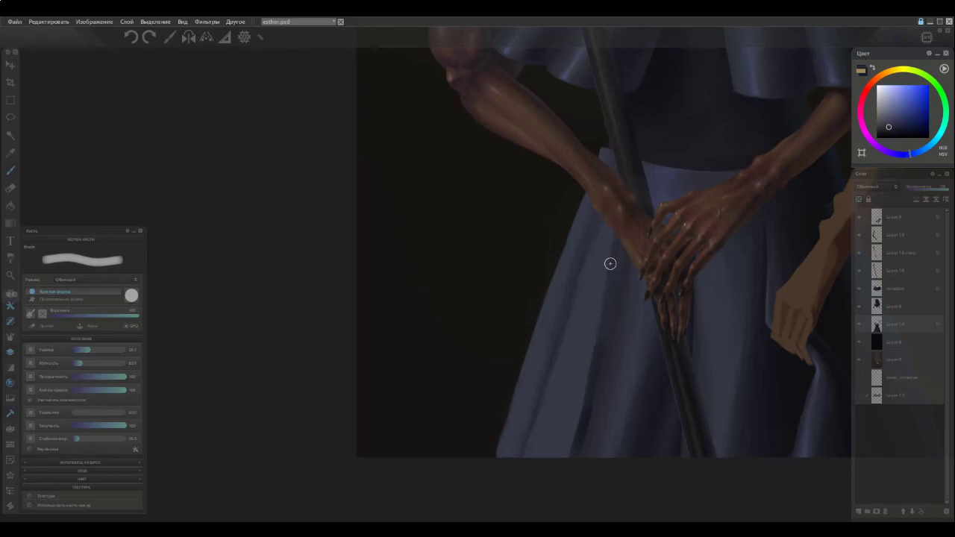
Blend the new crease below the wrist into the flat lit panel with blues sampled on both sides.
{"action": "left_click", "coordinate": [603, 286], "text": "alt"}
{"action": "left_click", "coordinate": [608, 283], "text": "ctrl"}
{"action": "left_click", "coordinate": [614, 233], "text": "ctrl"}
{"action": "left_click", "coordinate": [610, 267], "text": "ctrl"}
{"action": "left_click_drag", "start_coordinate": [599, 294], "coordinate": [601, 288]}
{"action": "left_click", "coordinate": [606, 273], "text": "ctrl"}
Shade the flat lit panel beside the dark crease down to the hem with long strokes of a larger brush.
{"action": "key", "text": "]"}
{"action": "left_click_drag", "start_coordinate": [598, 301], "coordinate": [556, 463]}
{"action": "left_click", "coordinate": [599, 334], "text": "ctrl"}
{"action": "left_click_drag", "start_coordinate": [599, 332], "coordinate": [568, 458]}
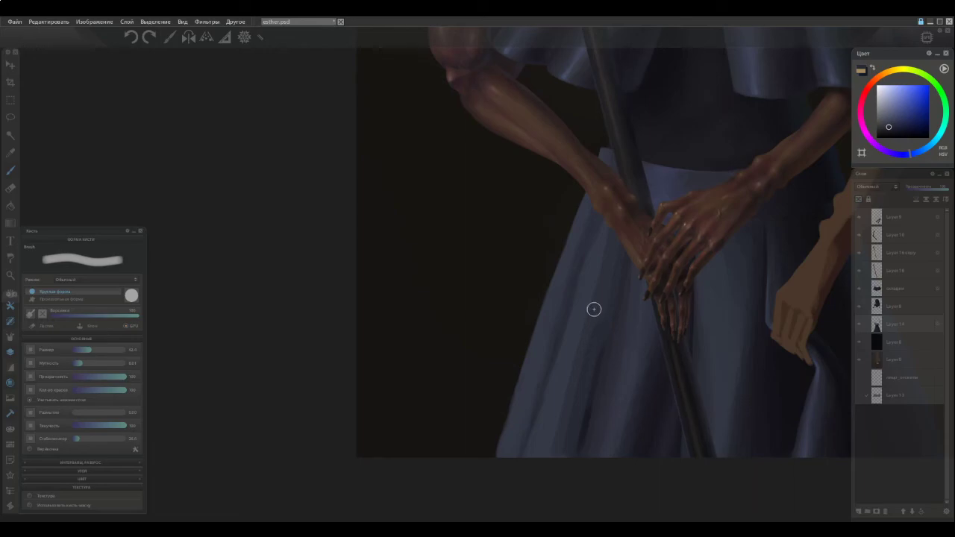
Extend the dark crease up towards the wrist with a smaller brush and a blue sampled from the neighbouring fold.
{"action": "key", "text": "bracketleft"}
{"action": "key", "text": "bracketleft"}
{"action": "key", "text": "bracketleft"}
{"action": "left_click", "coordinate": [620, 343], "text": "alt"}
{"action": "left_click_drag", "start_coordinate": [600, 362], "coordinate": [618, 255]}
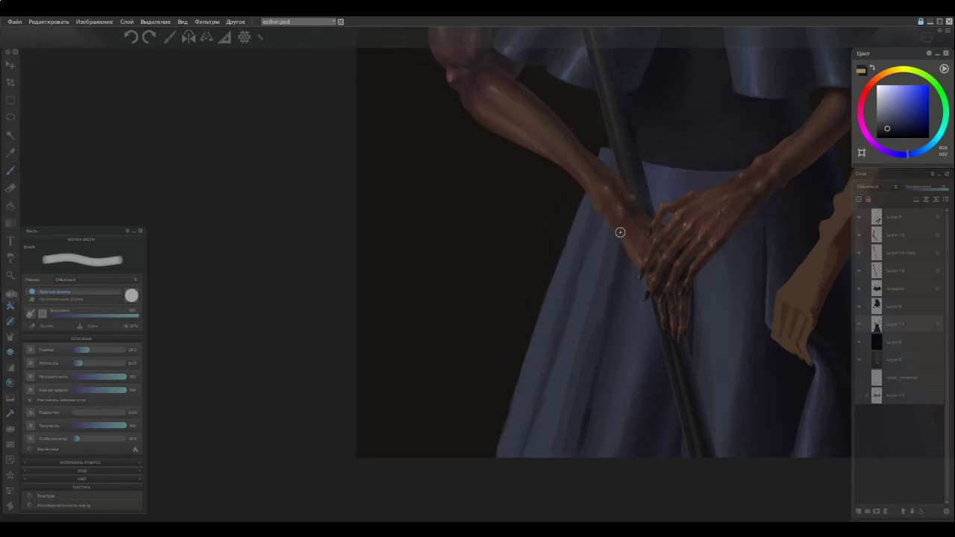
Darken and soften the top of the crease just below the wrist with short strokes of sampled blues.
{"action": "left_click", "coordinate": [614, 281], "text": "alt"}
{"action": "left_click_drag", "start_coordinate": [610, 284], "coordinate": [614, 247]}
{"action": "left_click", "coordinate": [614, 284], "text": "alt"}
{"action": "left_click_drag", "start_coordinate": [615, 284], "coordinate": [622, 216]}
{"action": "left_click", "coordinate": [604, 290], "text": "alt"}
{"action": "left_click", "coordinate": [602, 298], "text": "alt"}
Model the lit panel beside the crease with downward strokes of sampled lighter blue and blend its upper end near the wrist.
{"action": "left_click", "coordinate": [613, 281], "text": "ctrl"}
{"action": "left_click", "coordinate": [607, 243], "text": "ctrl"}
{"action": "left_click", "coordinate": [587, 330], "text": "ctrl"}
{"action": "left_click_drag", "start_coordinate": [590, 307], "coordinate": [566, 390]}
{"action": "left_click_drag", "start_coordinate": [580, 339], "coordinate": [551, 443]}
{"action": "left_click", "coordinate": [570, 408], "text": "alt"}
{"action": "left_click", "coordinate": [612, 258], "text": "alt"}
{"action": "left_click", "coordinate": [609, 239], "text": "alt"}
Darken the crease from mid-skirt to the hem with sampled deep blue and resample its tones near the wrist.
{"action": "left_click_drag", "start_coordinate": [579, 182], "coordinate": [558, 128]}
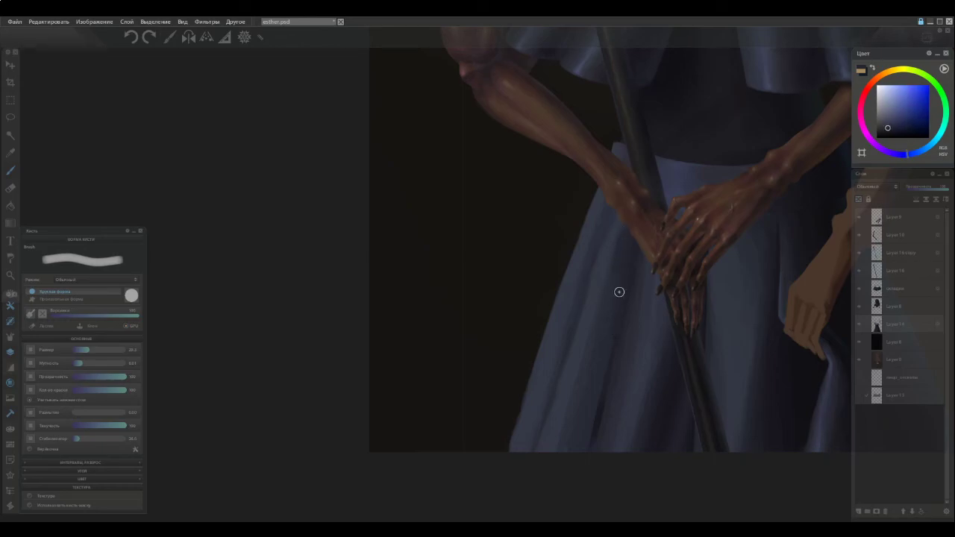
{"action": "left_click", "coordinate": [613, 337], "text": "alt"}
{"action": "left_click_drag", "start_coordinate": [614, 336], "coordinate": [590, 452]}
{"action": "mouse_move", "coordinate": [601, 391]}
{"action": "left_mouse_down"}
{"action": "mouse_move", "coordinate": [598, 421]}
{"action": "mouse_move", "coordinate": [608, 358]}
{"action": "left_mouse_up"}
{"action": "left_click", "coordinate": [629, 285], "text": "alt"}
{"action": "left_click", "coordinate": [625, 275], "text": "alt"}
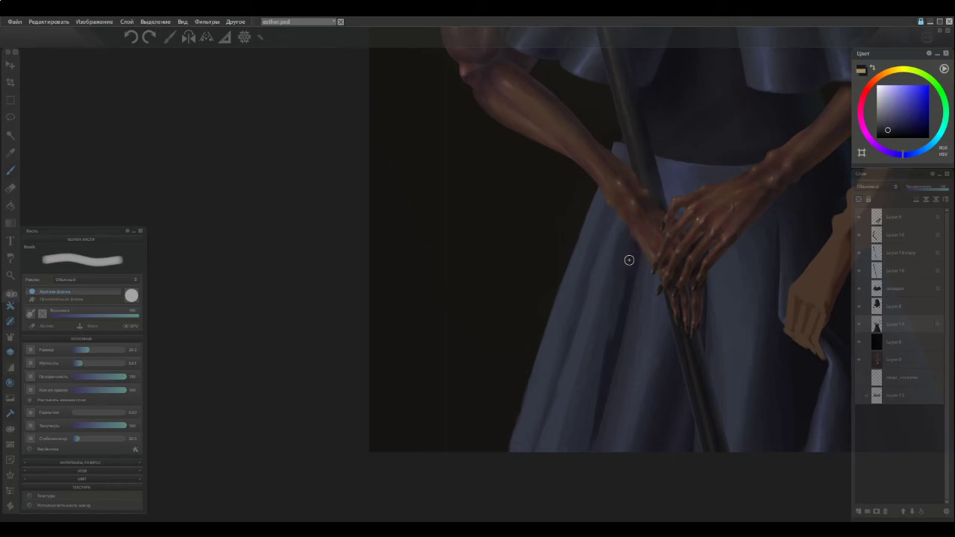
Blend the shadow below the wrist into the lit panel with light and dark blues sampled around it.
{"action": "left_click", "coordinate": [623, 272], "text": "ctrl"}
{"action": "left_click", "coordinate": [611, 273], "text": "ctrl"}
{"action": "left_click", "coordinate": [622, 253], "text": "ctrl"}
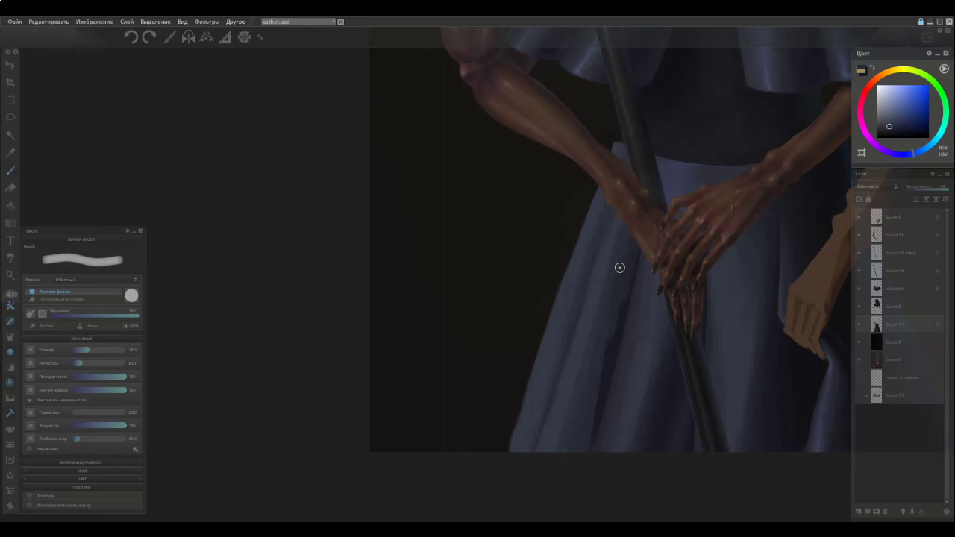
{"action": "left_click", "coordinate": [628, 271], "text": "ctrl"}
{"action": "left_click", "coordinate": [654, 251], "text": "ctrl"}
{"action": "left_click", "coordinate": [619, 289], "text": "ctrl"}
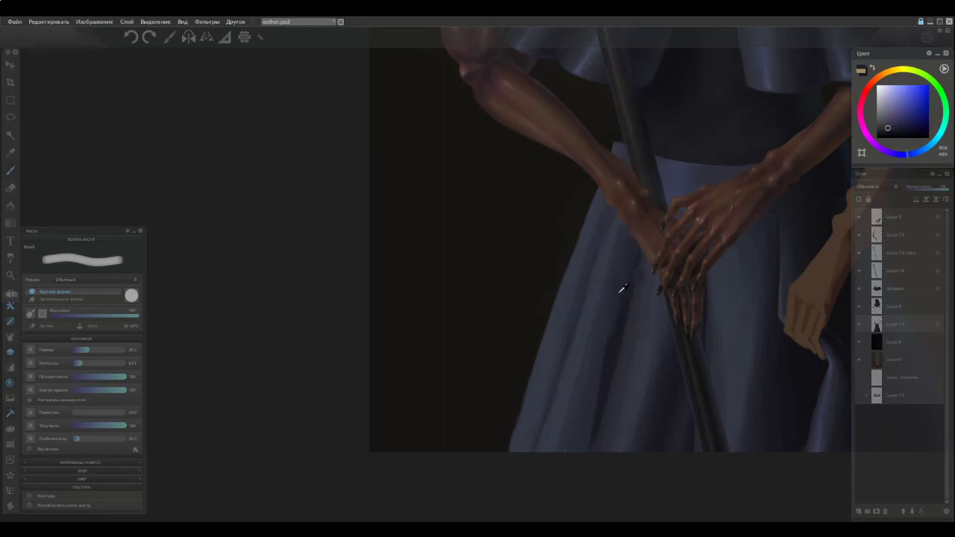
Widen the dark crease down to the hem with long dark blue strokes and soften its edge towards the lit panel.
{"action": "left_click", "coordinate": [605, 381], "text": "ctrl"}
{"action": "left_click_drag", "start_coordinate": [605, 380], "coordinate": [585, 460]}
{"action": "left_click_drag", "start_coordinate": [603, 379], "coordinate": [581, 457]}
{"action": "left_click", "coordinate": [590, 437], "text": "ctrl"}
{"action": "left_click", "coordinate": [601, 350], "text": "ctrl"}
{"action": "left_click", "coordinate": [606, 358], "text": "alt"}
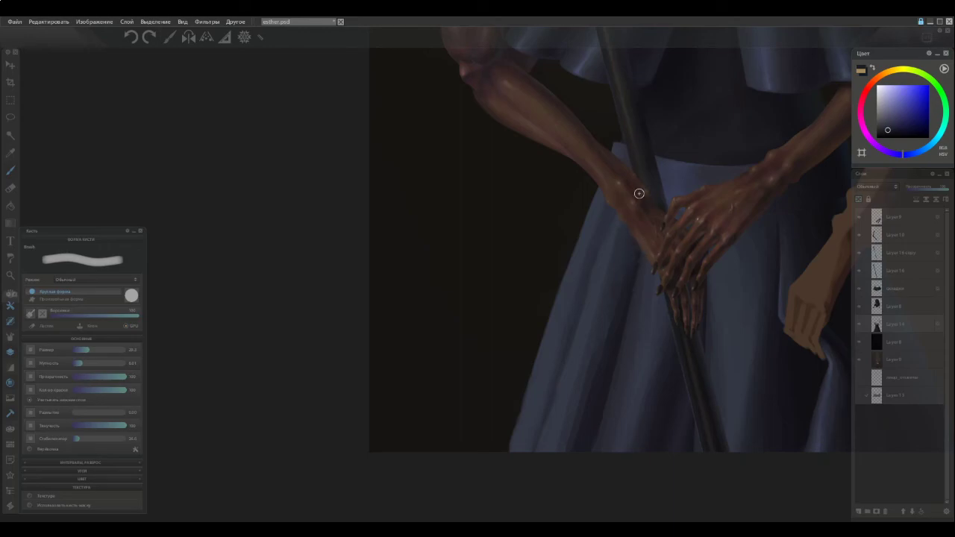
Paint the cast shadow on the skirt directly under the wrist with sampled dark blues and soften its edge.
{"action": "left_click", "coordinate": [634, 251], "text": "ctrl"}
{"action": "left_click", "coordinate": [641, 246], "text": "alt"}
{"action": "left_click", "coordinate": [635, 247], "text": "alt"}
{"action": "left_click", "coordinate": [629, 256], "text": "alt"}
{"action": "left_click", "coordinate": [632, 254], "text": "ctrl"}
{"action": "left_click", "coordinate": [626, 263], "text": "ctrl"}
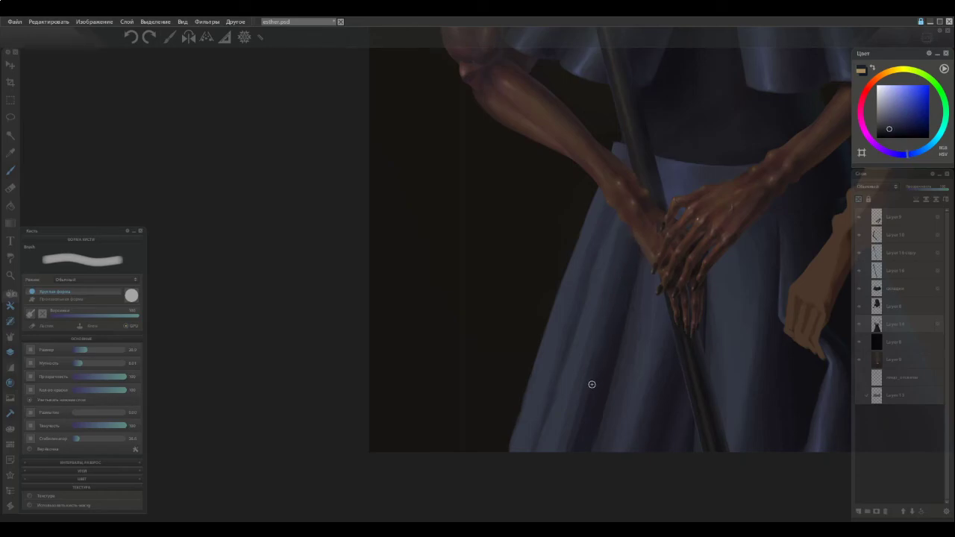
Smooth the shaded side of the lit panel from the wrist down to the hem with sampled violet-blues.
{"action": "left_click", "coordinate": [607, 306], "text": "ctrl"}
{"action": "left_click", "coordinate": [619, 260], "text": "ctrl"}
{"action": "left_click", "coordinate": [597, 360], "text": "ctrl"}
{"action": "left_click", "coordinate": [586, 415], "text": "ctrl"}
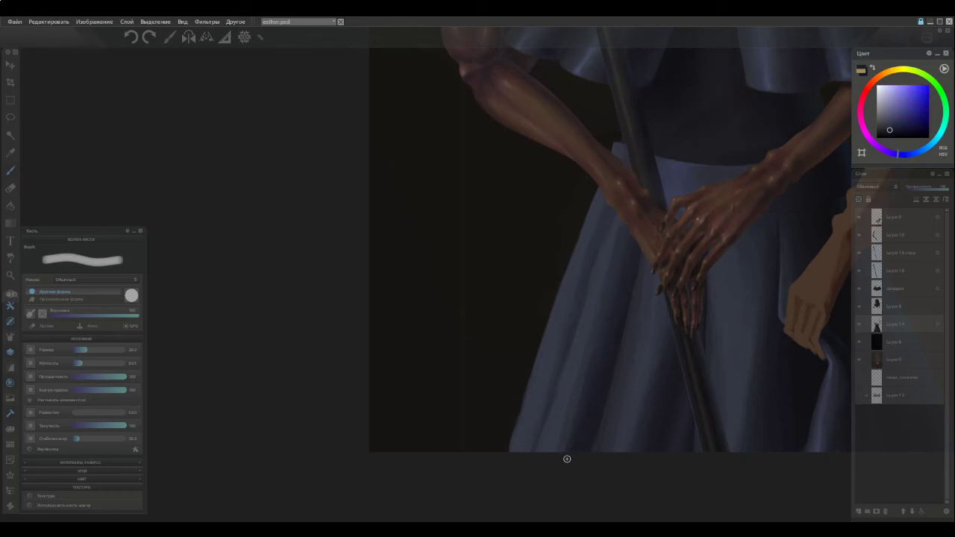
Even out the transition between the crease and the lit panel at mid-skirt with closely sampled blues.
{"action": "left_click", "coordinate": [598, 361], "text": "ctrl"}
{"action": "left_click", "coordinate": [603, 332], "text": "ctrl"}
{"action": "left_click", "coordinate": [600, 355], "text": "ctrl"}
{"action": "left_click", "coordinate": [620, 300], "text": "ctrl"}
{"action": "left_click", "coordinate": [604, 337], "text": "ctrl"}
{"action": "left_click", "coordinate": [593, 380], "text": "ctrl"}
Blend the upper skirt fold just below the wrist with a resized brush and sampled blues.
{"action": "scroll", "coordinate": [605, 267], "scroll_direction": "down", "scroll_amount": 2}
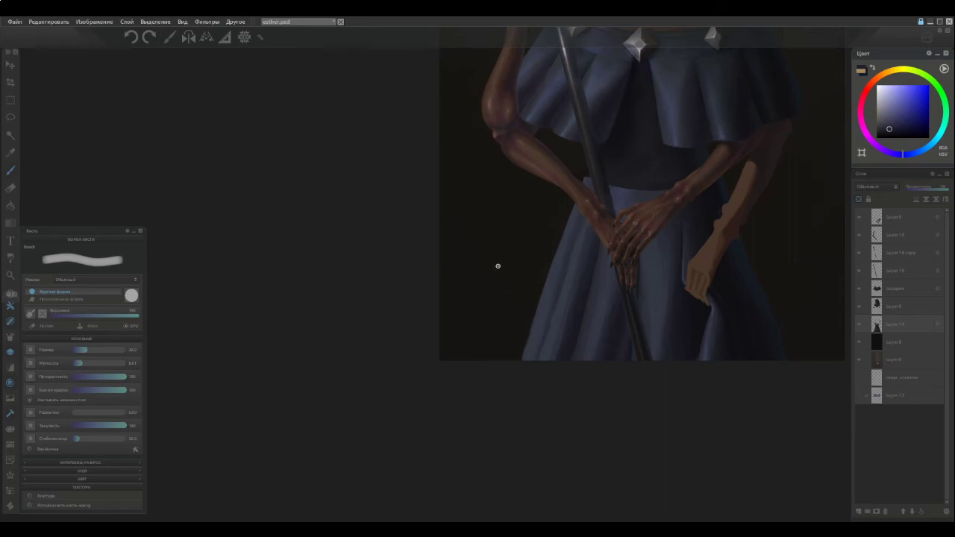
{"action": "scroll", "coordinate": [517, 266], "scroll_direction": "up", "scroll_amount": 2}
{"action": "key", "text": "]"}
{"action": "key", "text": "]"}
{"action": "left_click", "coordinate": [641, 223], "text": "alt"}
{"action": "left_click", "coordinate": [619, 246], "text": "alt"}
{"action": "key", "text": "["}
{"action": "key", "text": "["}
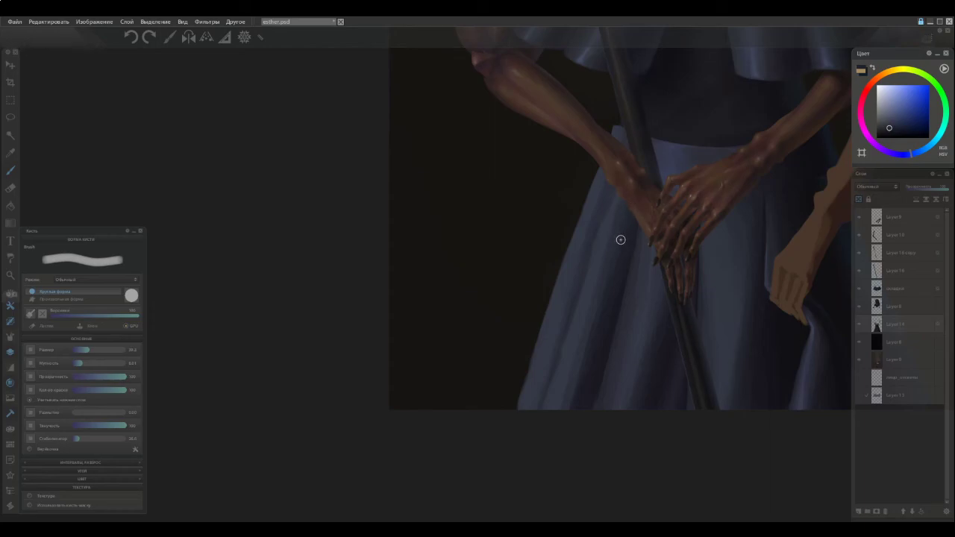
Carry the fold's shading from below the wrist down to mid-skirt with closely sampled blues.
{"action": "left_click", "coordinate": [619, 247], "text": "alt"}
{"action": "left_click", "coordinate": [626, 223], "text": "alt"}
{"action": "left_click", "coordinate": [617, 253], "text": "alt"}
{"action": "left_click", "coordinate": [618, 254], "text": "alt"}
{"action": "left_click", "coordinate": [619, 254], "text": "alt"}
{"action": "left_click", "coordinate": [609, 294], "text": "alt"}
{"action": "left_click", "coordinate": [598, 315], "text": "alt"}
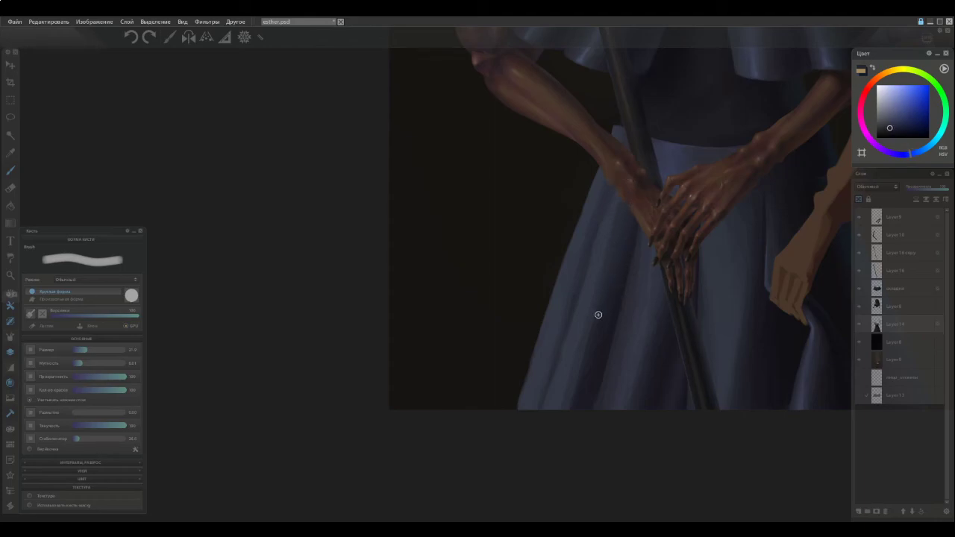
Soften the edge of the wrist's cast shadow where it meets the lit skirt panel, using sampled mid and dark blues.
{"action": "left_click", "coordinate": [604, 246], "text": "alt"}
{"action": "left_click", "coordinate": [625, 202], "text": "alt"}
{"action": "left_click", "coordinate": [618, 219], "text": "alt"}
{"action": "left_click", "coordinate": [626, 217], "text": "alt"}
{"action": "left_click", "coordinate": [622, 225], "text": "alt"}
{"action": "left_click", "coordinate": [623, 204], "text": "alt"}
{"action": "left_click", "coordinate": [615, 238], "text": "alt"}
{"action": "left_click", "coordinate": [618, 241], "text": "alt"}
{"action": "left_click", "coordinate": [614, 233], "text": "alt"}
{"action": "left_click", "coordinate": [600, 284], "text": "alt"}
{"action": "left_click", "coordinate": [617, 246], "text": "alt"}
{"action": "left_click", "coordinate": [614, 231], "text": "alt"}
Smooth the narrow outer folds from the forearm down towards the hem with sampled blues.
{"action": "left_click", "coordinate": [603, 214], "text": "alt"}
{"action": "left_click", "coordinate": [617, 208], "text": "alt"}
{"action": "left_click", "coordinate": [603, 220], "text": "alt"}
{"action": "left_click", "coordinate": [602, 214], "text": "alt"}
{"action": "left_click", "coordinate": [576, 299], "text": "alt"}
{"action": "left_click", "coordinate": [600, 249], "text": "alt"}
{"action": "left_click", "coordinate": [587, 263], "text": "alt"}
{"action": "left_click", "coordinate": [572, 336], "text": "alt"}
{"action": "left_click", "coordinate": [597, 319], "text": "alt"}
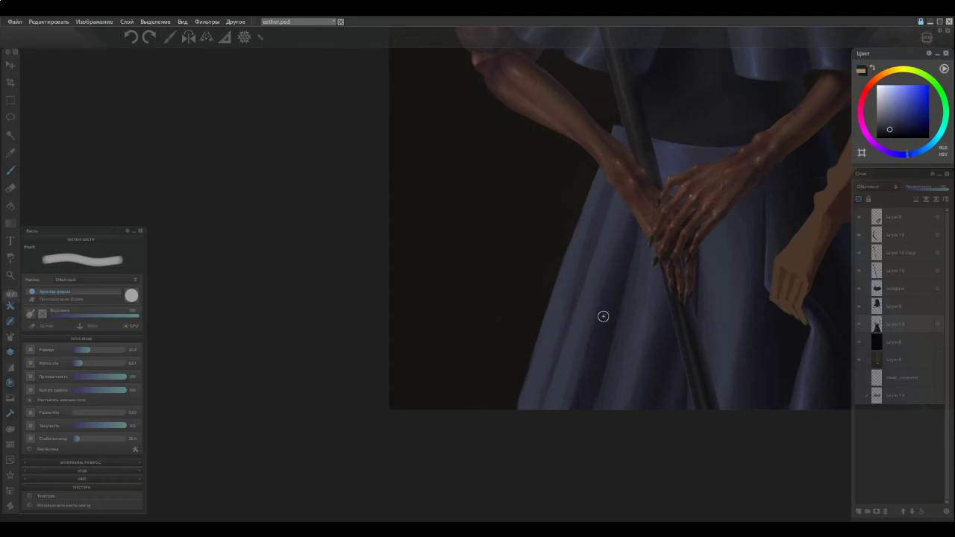
Sample the cape's violet-blue as a reference and retouch the skirt panel under the wrist with matching blues.
{"action": "key", "text": "space"}
{"action": "mouse_move", "coordinate": [567, 100]}
{"action": "left_mouse_down"}
{"action": "mouse_move", "coordinate": [584, 351]}
{"action": "mouse_move", "coordinate": [590, 330]}
{"action": "left_mouse_up"}
{"action": "left_click", "coordinate": [548, 204], "text": "alt"}
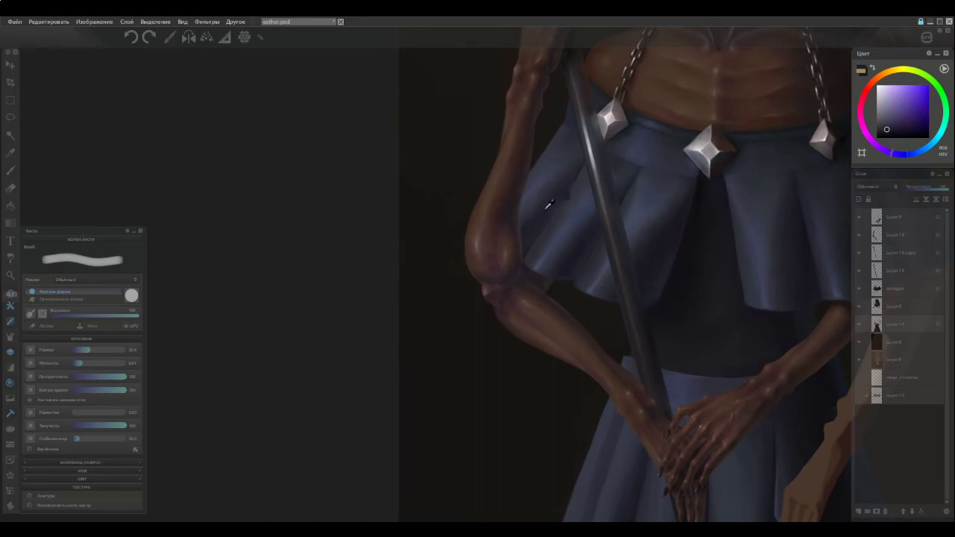
{"action": "key", "text": "space"}
{"action": "left_click_drag", "start_coordinate": [560, 347], "coordinate": [542, 138]}
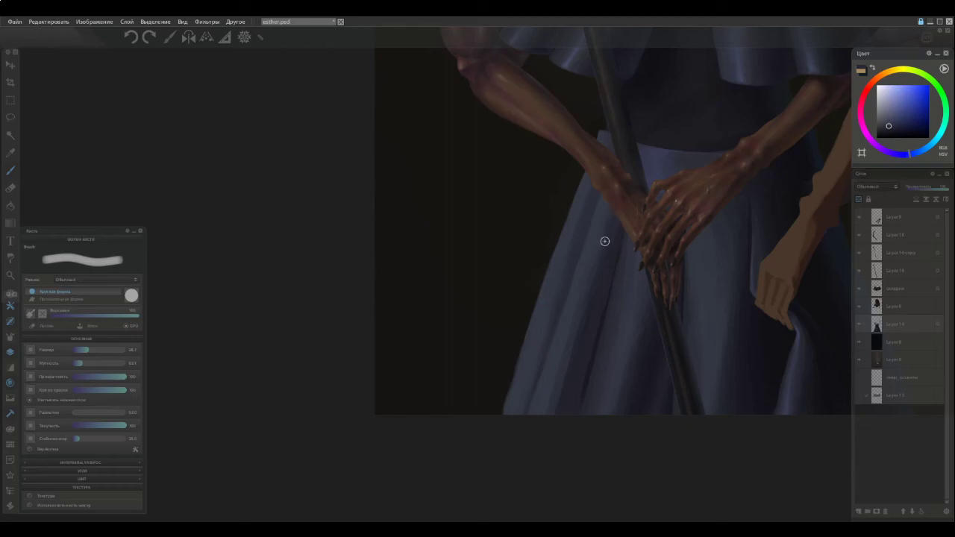
{"action": "left_click", "coordinate": [605, 222], "text": "alt"}
{"action": "left_click", "coordinate": [602, 237], "text": "alt"}
{"action": "left_click", "coordinate": [605, 237], "text": "ctrl"}
{"action": "left_click", "coordinate": [611, 237], "text": "alt"}
{"action": "left_click", "coordinate": [611, 238], "text": "alt"}
Paint long blue strokes along the lit panel beside the dark crease, from mid-skirt to the hem.
{"action": "left_click", "coordinate": [600, 280], "text": "alt"}
{"action": "left_click", "coordinate": [587, 298], "text": "ctrl"}
{"action": "left_click", "coordinate": [590, 299], "text": "alt"}
{"action": "left_click", "coordinate": [590, 307], "text": "ctrl"}
{"action": "left_click", "coordinate": [617, 302], "text": "alt"}
{"action": "mouse_move", "coordinate": [596, 315]}
{"action": "left_mouse_down"}
{"action": "mouse_move", "coordinate": [563, 423]}
{"action": "mouse_move", "coordinate": [586, 320]}
{"action": "mouse_move", "coordinate": [556, 423]}
{"action": "left_mouse_up"}
{"action": "left_click", "coordinate": [594, 309], "text": "alt"}
{"action": "left_click", "coordinate": [599, 293], "text": "ctrl"}
{"action": "left_click", "coordinate": [576, 305], "text": "ctrl"}
{"action": "left_click", "coordinate": [586, 290], "text": "ctrl"}
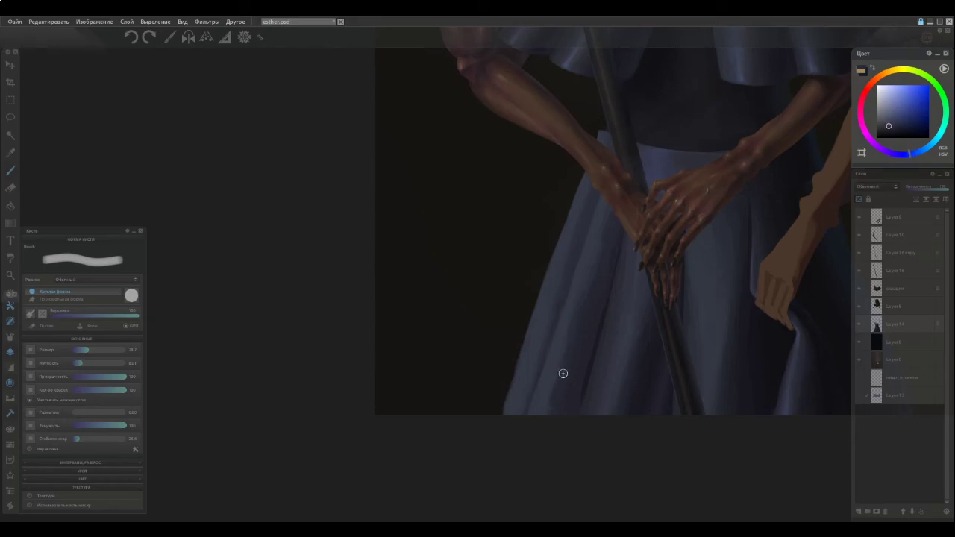
Blend the shaded side of the lit panel between the fingers and the hem with alternating lighter and darker blues.
{"action": "left_click", "coordinate": [583, 294], "text": "alt"}
{"action": "left_click", "coordinate": [589, 282], "text": "alt"}
{"action": "left_click", "coordinate": [572, 325], "text": "alt"}
{"action": "left_click", "coordinate": [596, 282], "text": "alt"}
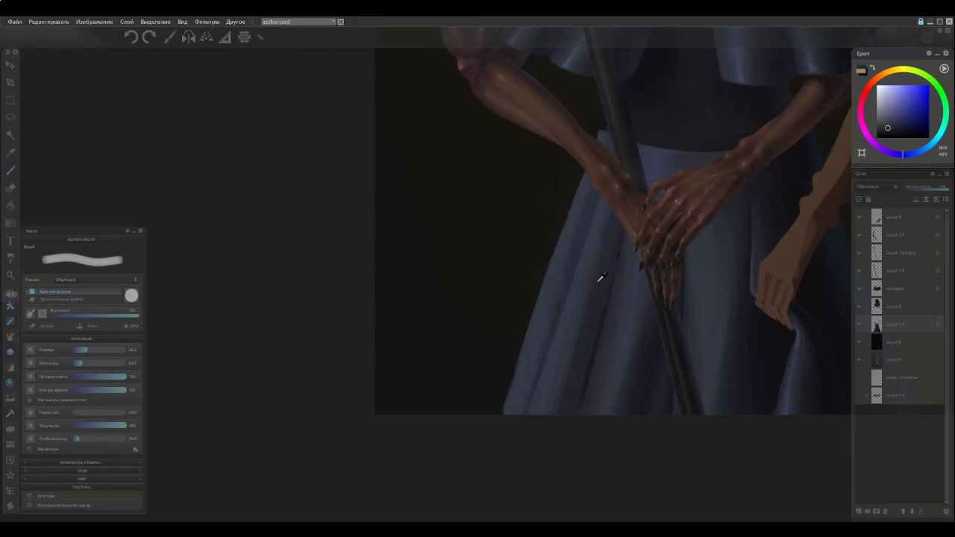
{"action": "left_click", "coordinate": [603, 245], "text": "alt"}
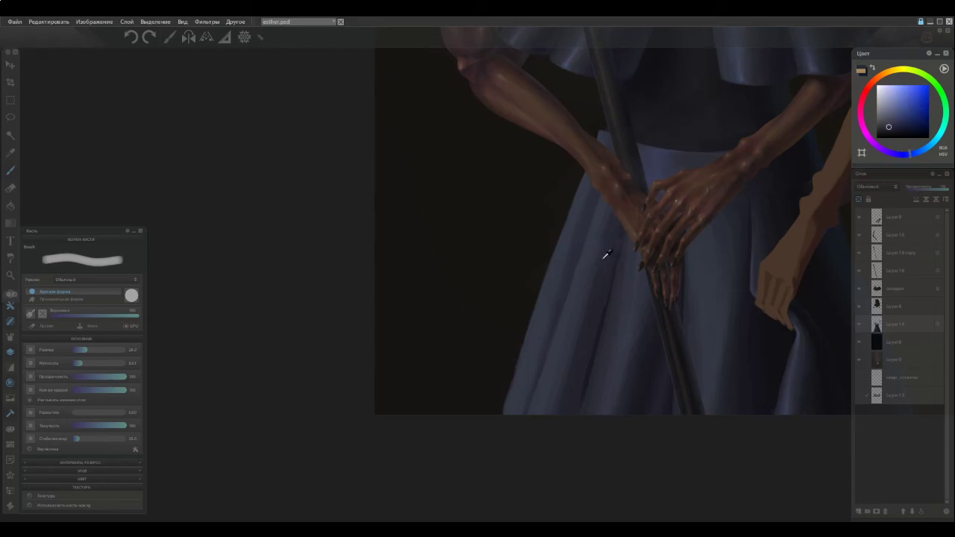
{"action": "left_click", "coordinate": [586, 313], "text": "alt"}
{"action": "left_click", "coordinate": [576, 340], "text": "alt"}
{"action": "left_click", "coordinate": [577, 363], "text": "alt"}
{"action": "left_click", "coordinate": [574, 334], "text": "ctrl"}
{"action": "left_click", "coordinate": [580, 331], "text": "ctrl"}
Even out the top of the lit panel directly under the wrist with lighter sampled blues.
{"action": "left_click", "coordinate": [598, 234], "text": "alt"}
{"action": "left_click", "coordinate": [598, 234], "text": "alt"}
{"action": "left_click", "coordinate": [606, 231], "text": "alt"}
{"action": "left_click", "coordinate": [602, 243], "text": "alt"}
{"action": "left_click", "coordinate": [590, 258], "text": "alt"}
{"action": "scroll", "coordinate": [513, 256], "scroll_direction": "down", "scroll_amount": 3}
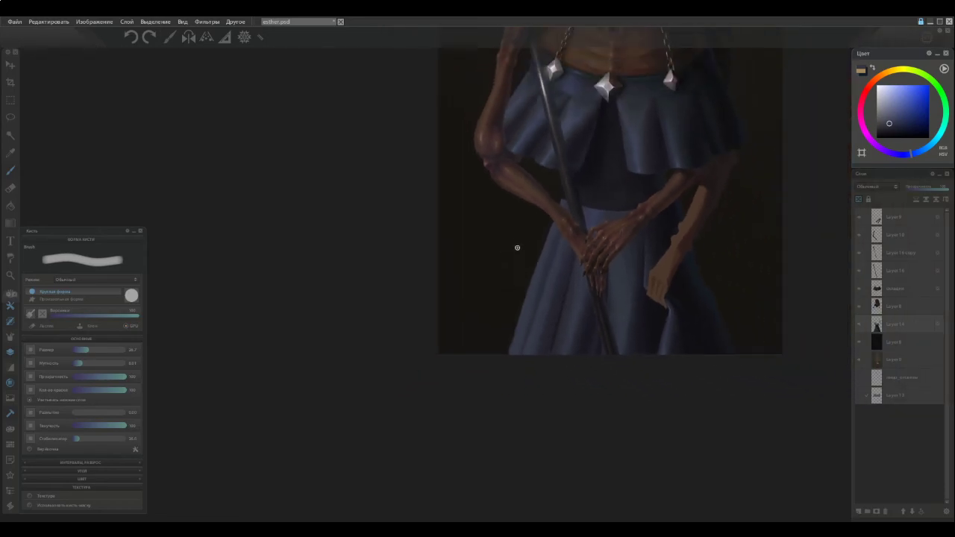
{"action": "scroll", "coordinate": [514, 248], "scroll_direction": "up", "scroll_amount": 3}
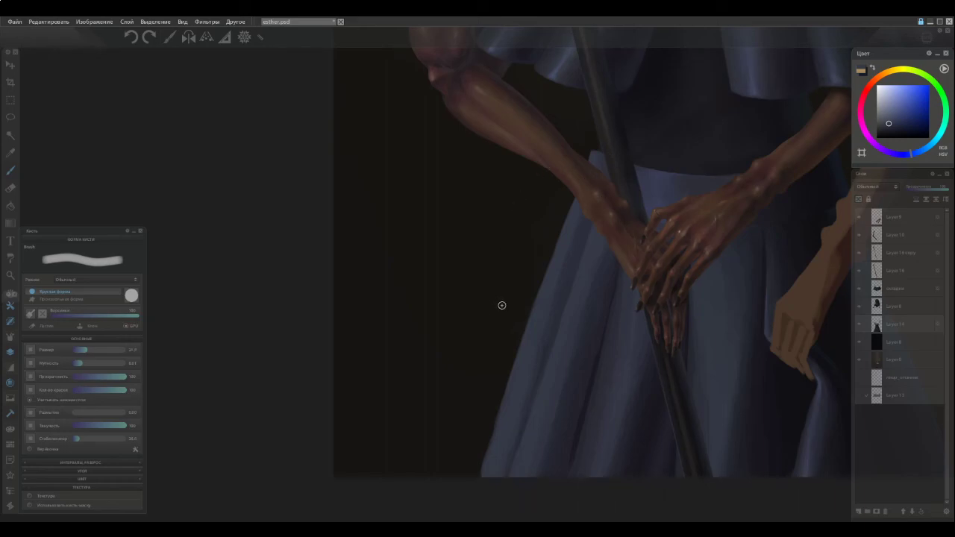
Sharpen the dark crease near the hem using a smaller brush and sampled dark blues.
{"action": "scroll", "coordinate": [500, 308], "scroll_direction": "down", "scroll_amount": 3}
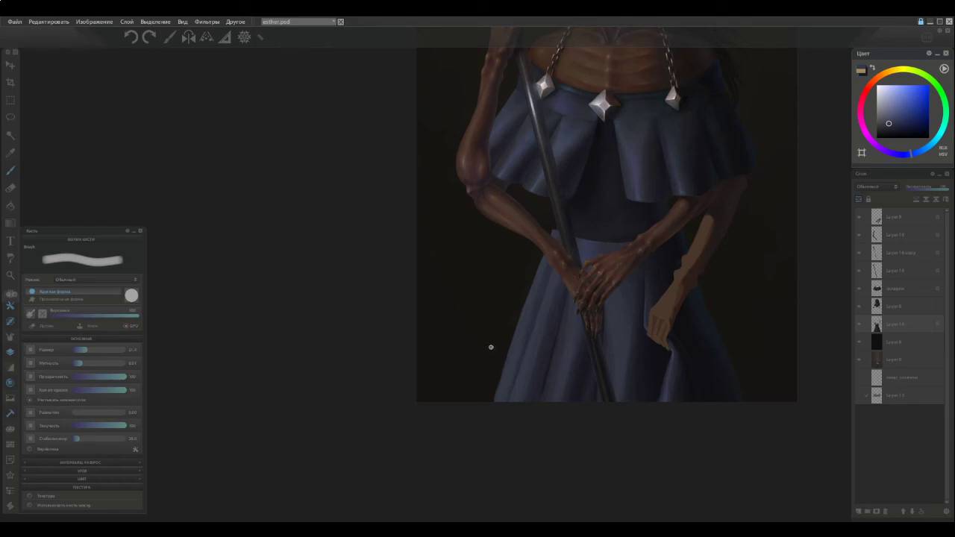
{"action": "scroll", "coordinate": [492, 343], "scroll_direction": "up", "scroll_amount": 2}
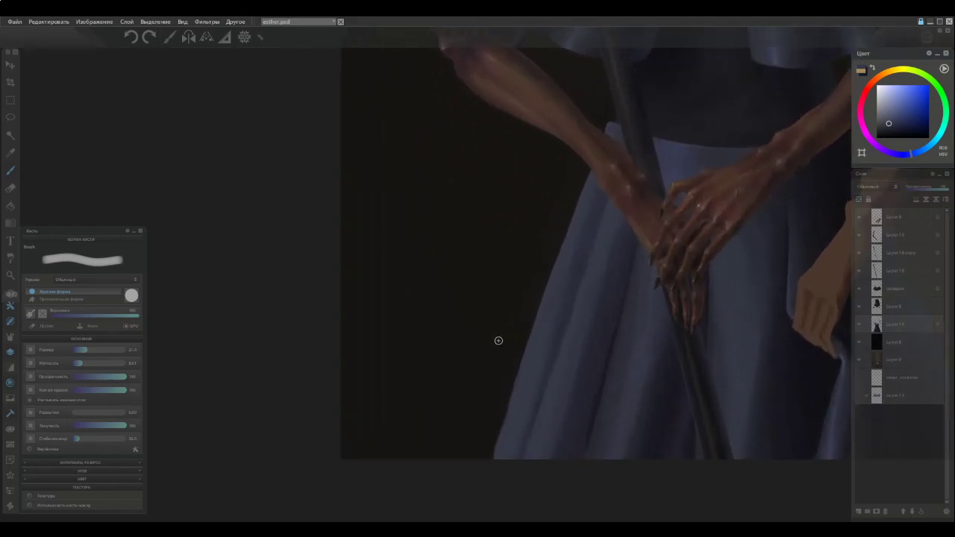
{"action": "left_click", "coordinate": [592, 428], "text": "alt"}
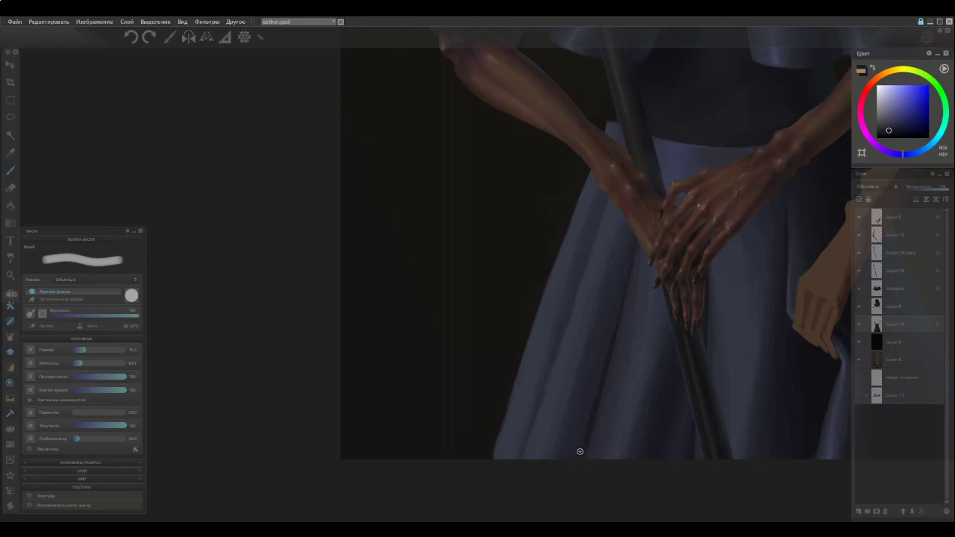
{"action": "left_click", "coordinate": [580, 425], "text": "alt"}
{"action": "left_click", "coordinate": [610, 394], "text": "ctrl"}
{"action": "left_click", "coordinate": [593, 405], "text": "ctrl"}
{"action": "left_click", "coordinate": [604, 372], "text": "ctrl"}
Extend the dark crease up towards the fingertips and blend its edges with sampled blues.
{"action": "left_click_drag", "start_coordinate": [623, 297], "coordinate": [605, 361]}
{"action": "left_click", "coordinate": [598, 361], "text": "ctrl"}
{"action": "left_click", "coordinate": [592, 399], "text": "alt"}
{"action": "left_click", "coordinate": [629, 314], "text": "alt"}
{"action": "left_click", "coordinate": [633, 279], "text": "ctrl"}
{"action": "scroll", "coordinate": [521, 238], "scroll_direction": "down", "scroll_amount": 3}
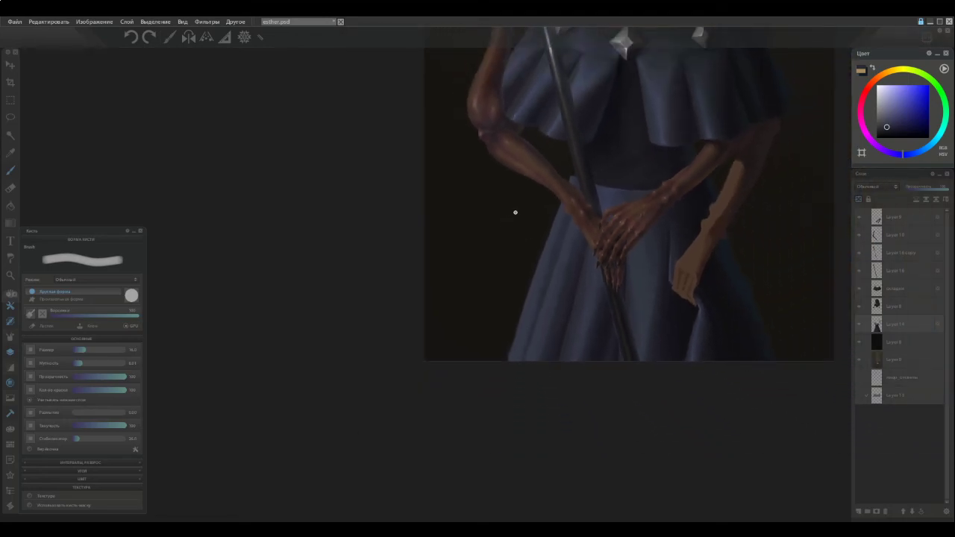
Enlarge the brush slightly and retouch the lit panel beside the wrist with sampled mid blues.
{"action": "scroll", "coordinate": [523, 224], "scroll_direction": "up", "scroll_amount": 2}
{"action": "key", "text": "bracketright"}
{"action": "left_click", "coordinate": [585, 351], "text": "alt"}
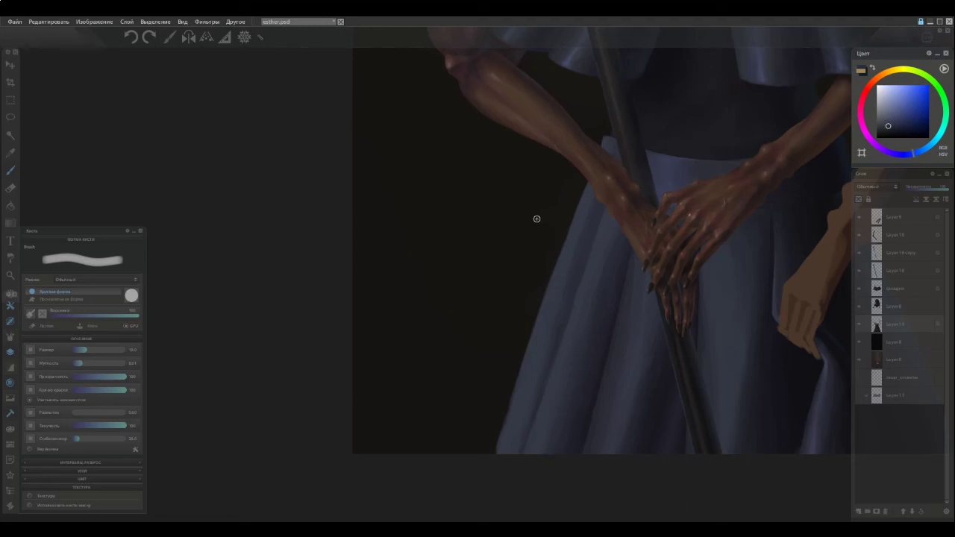
{"action": "scroll", "coordinate": [515, 228], "scroll_direction": "down", "scroll_amount": 4}
{"action": "mouse_move", "coordinate": [495, 229]}
{"action": "left_mouse_down"}
{"action": "mouse_move", "coordinate": [510, 349]}
{"action": "mouse_move", "coordinate": [512, 326]}
{"action": "left_mouse_up"}
{"action": "scroll", "coordinate": [537, 317], "scroll_direction": "up", "scroll_amount": 2}
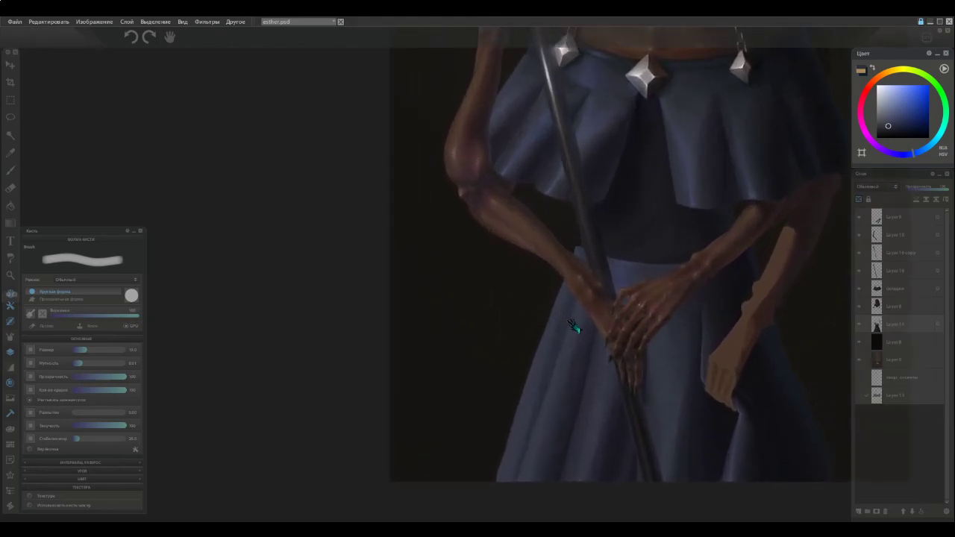
{"action": "scroll", "coordinate": [571, 326], "scroll_direction": "up", "scroll_amount": 2}
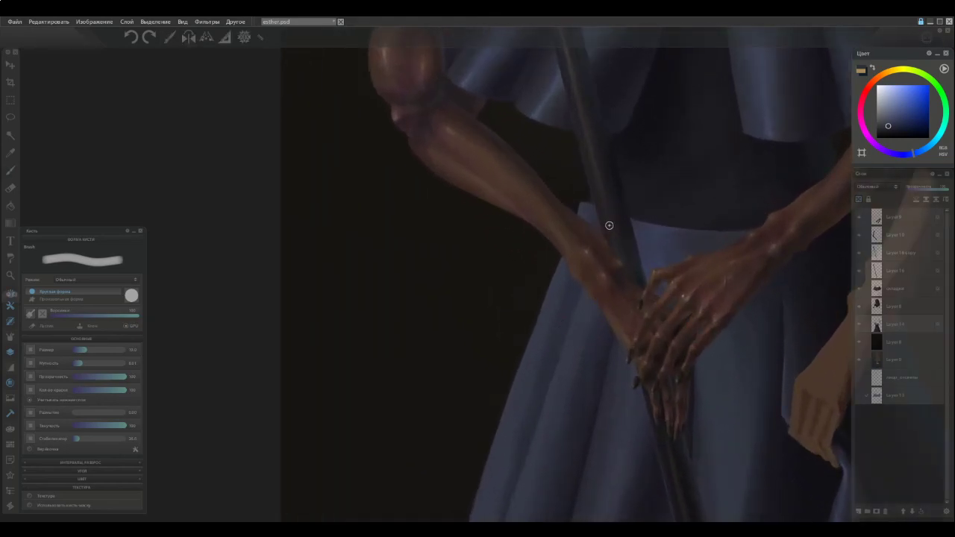
{"action": "left_click", "coordinate": [584, 342], "text": "alt"}
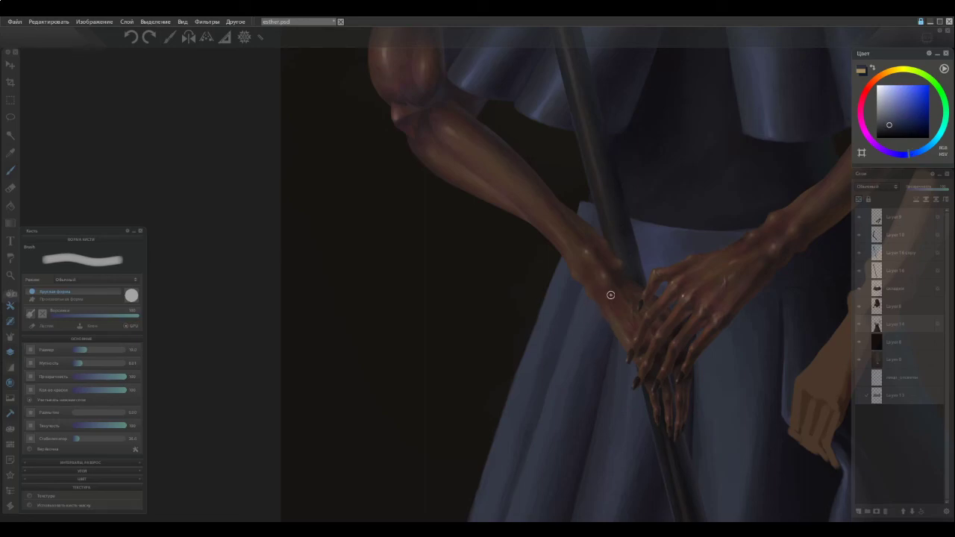
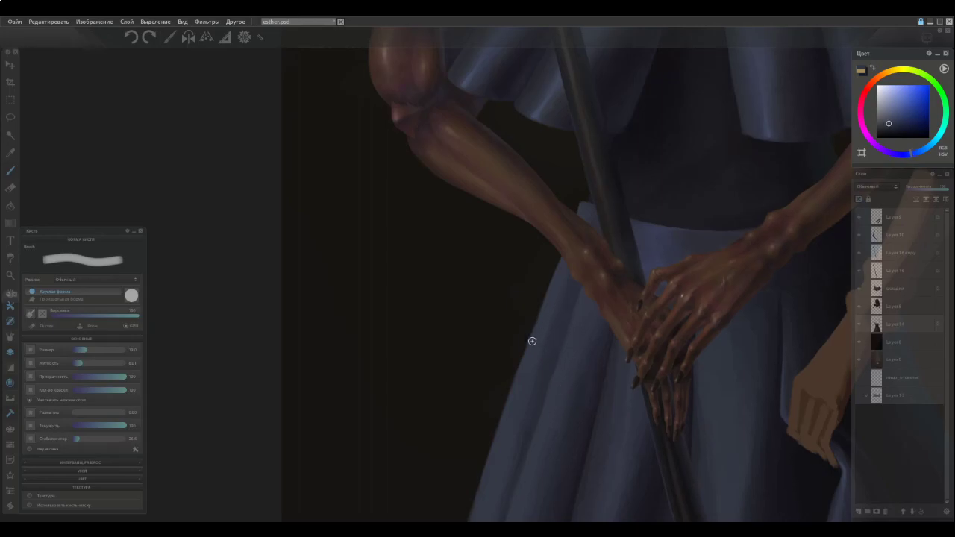
{"action": "scroll", "coordinate": [476, 350], "scroll_direction": "down", "scroll_amount": 2}
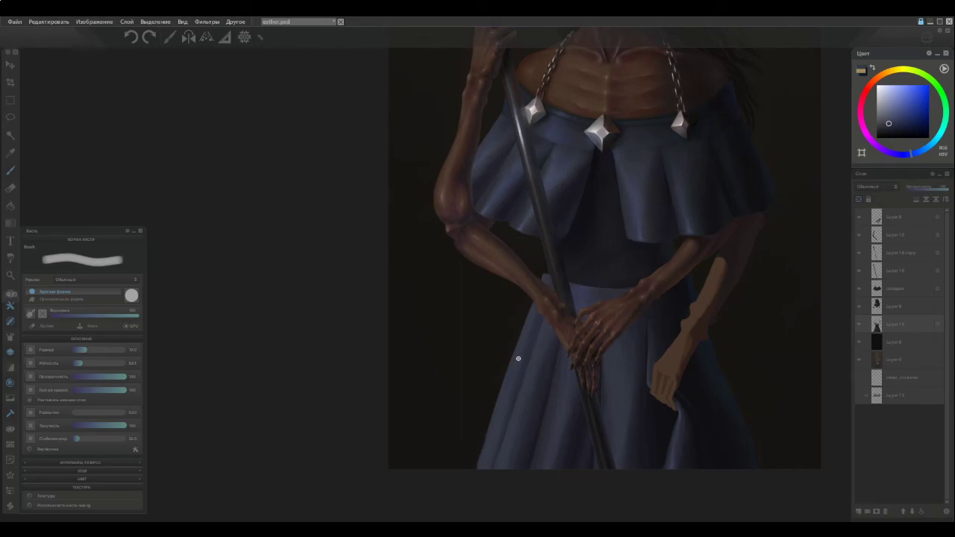
{"action": "scroll", "coordinate": [518, 354], "scroll_direction": "up", "scroll_amount": 1}
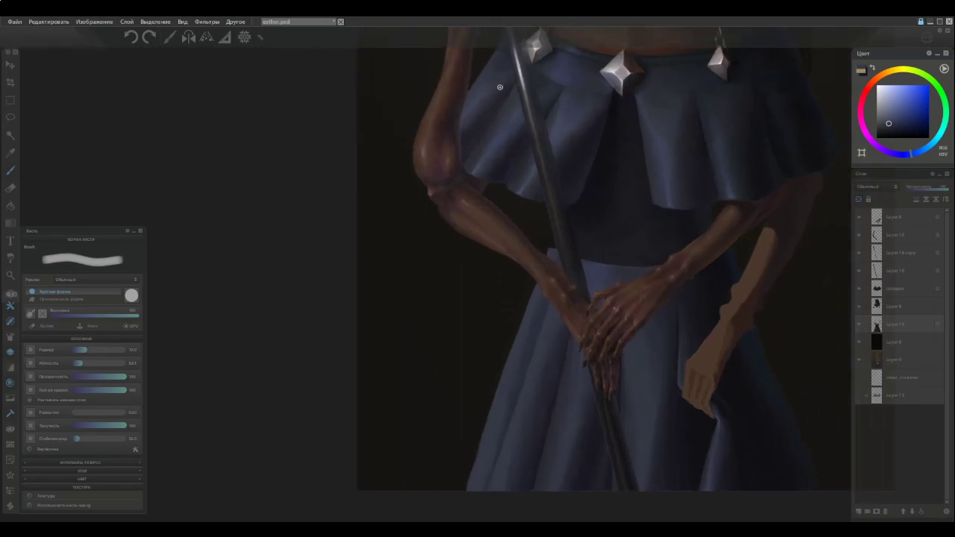
Paint a highlight on the lit skirt panel below the wrist with a larger brush and blue sampled from the cape.
{"action": "left_click", "coordinate": [534, 77], "text": "alt"}
{"action": "left_click", "coordinate": [521, 89], "text": "alt"}
{"action": "key", "text": "bracketright"}
{"action": "key", "text": "bracketright"}
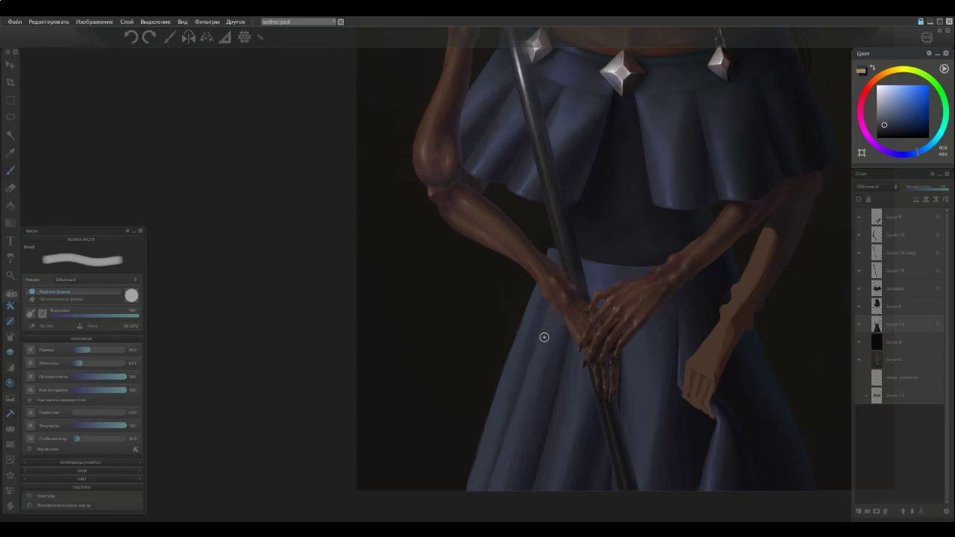
{"action": "left_click", "coordinate": [532, 374], "text": "alt"}
{"action": "left_click", "coordinate": [535, 373], "text": "alt"}
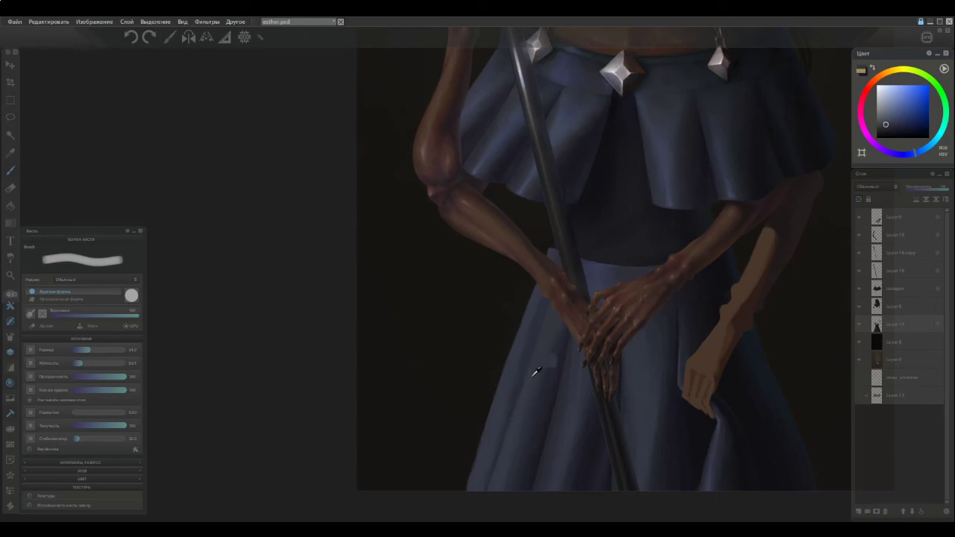
Blend the new highlight into the shadow under the wrist with alternating light and dark sampled blues.
{"action": "left_click", "coordinate": [554, 342], "text": "alt"}
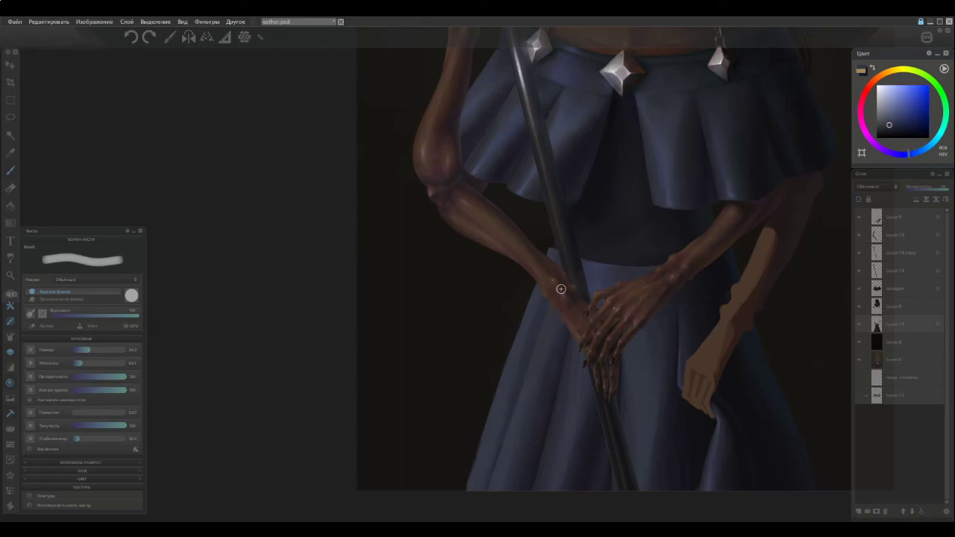
{"action": "left_click", "coordinate": [552, 339], "text": "alt"}
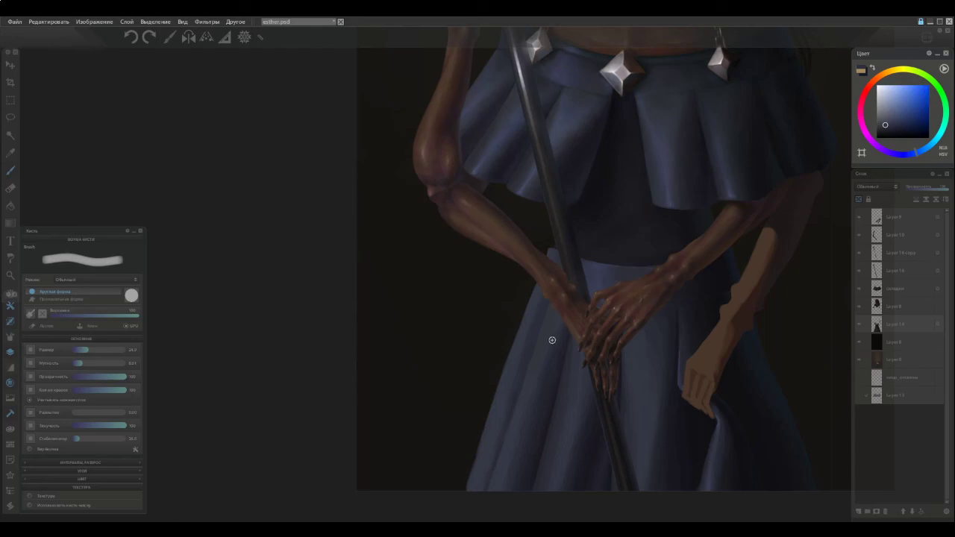
{"action": "left_click", "coordinate": [547, 365], "text": "alt"}
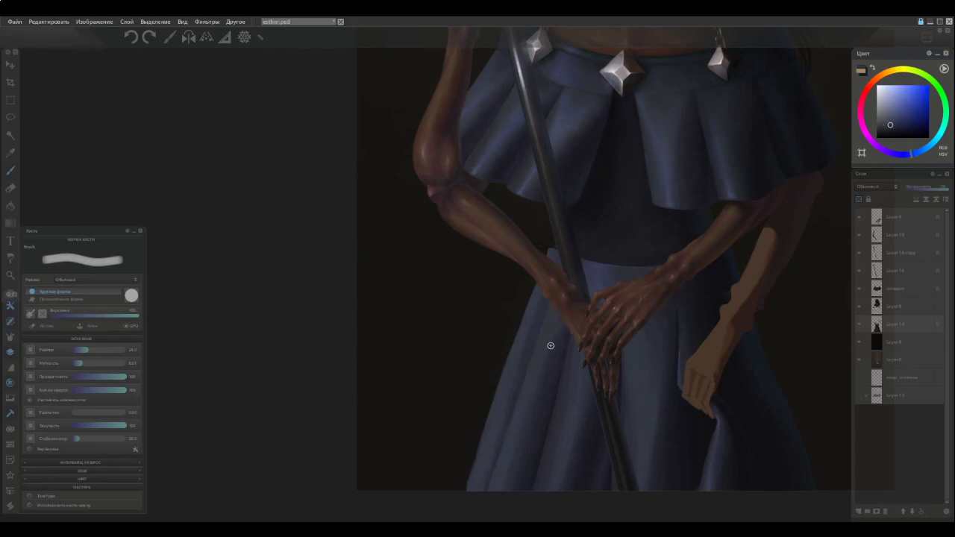
{"action": "left_click", "coordinate": [555, 323], "text": "alt"}
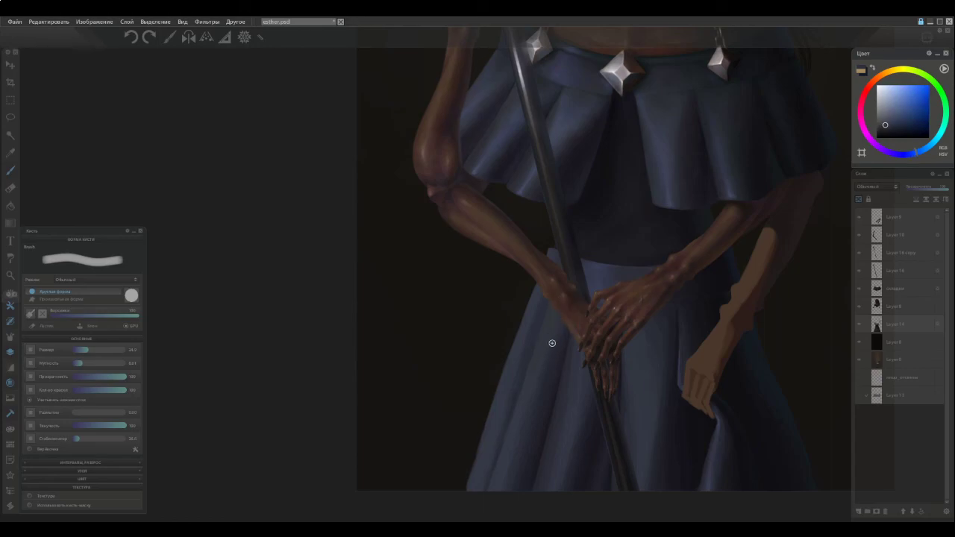
{"action": "left_click", "coordinate": [544, 377], "text": "alt"}
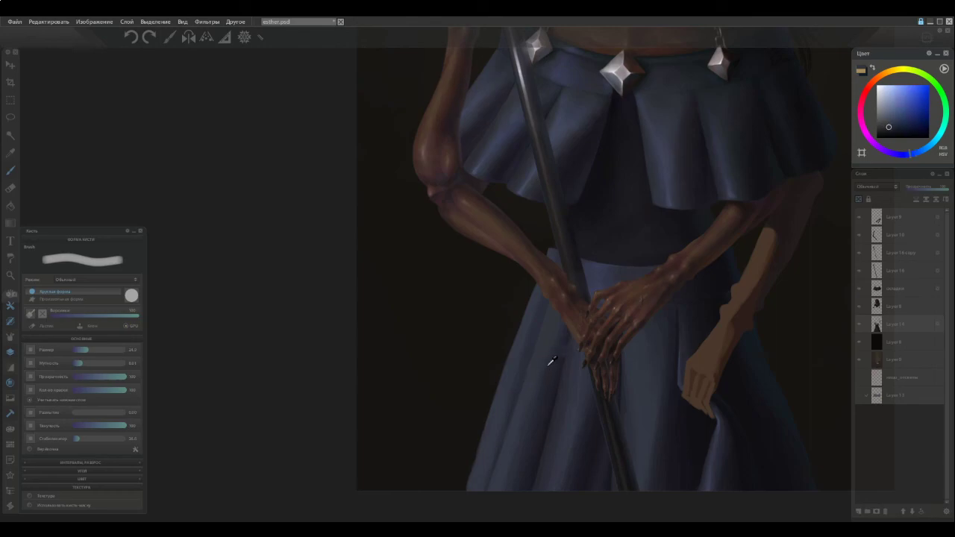
Smooth the lit panel's gradient from the wrist down towards the hem with sampled lighter blues.
{"action": "left_click", "coordinate": [565, 341], "text": "alt"}
{"action": "left_click", "coordinate": [550, 341], "text": "alt"}
{"action": "left_click", "coordinate": [537, 379], "text": "alt"}
{"action": "left_click", "coordinate": [555, 352], "text": "alt"}
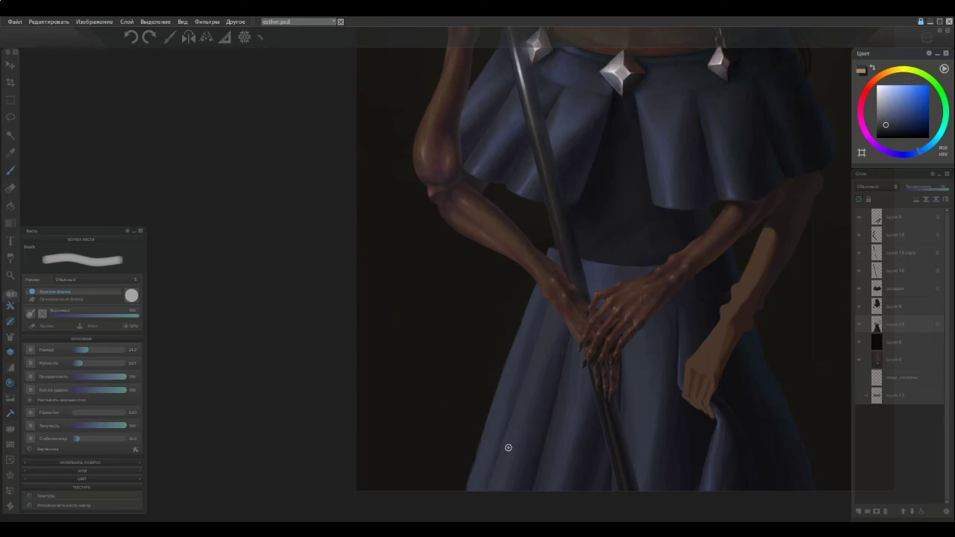
{"action": "left_click", "coordinate": [535, 377], "text": "alt"}
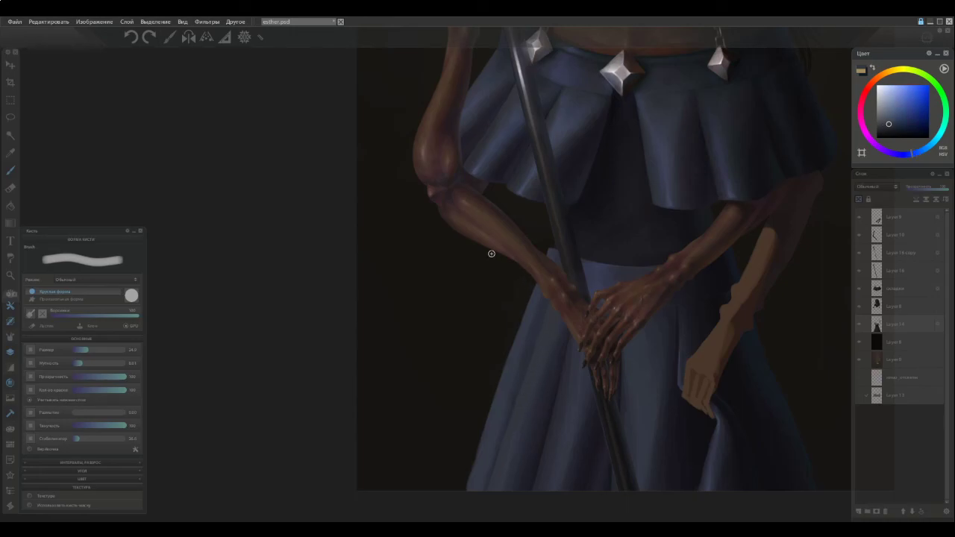
{"action": "left_click", "coordinate": [533, 364], "text": "alt"}
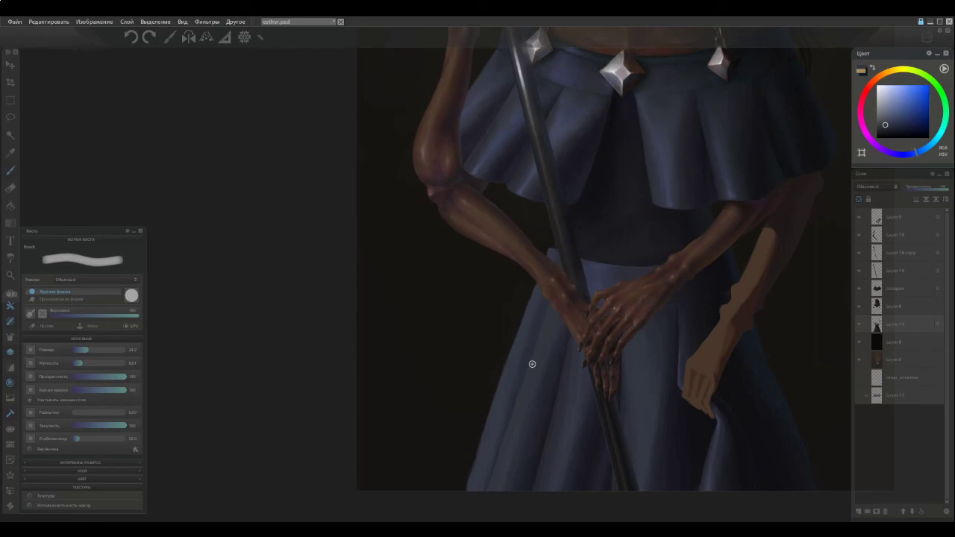
Soften the upper part of the dark crease beside the fingers with sampled violet-blues.
{"action": "left_click", "coordinate": [565, 425], "text": "alt"}
{"action": "left_click", "coordinate": [570, 395], "text": "alt"}
{"action": "left_click", "coordinate": [568, 374], "text": "alt"}
{"action": "left_click", "coordinate": [569, 361], "text": "alt"}
{"action": "left_click", "coordinate": [571, 372], "text": "alt"}
{"action": "left_click", "coordinate": [564, 397], "text": "alt"}
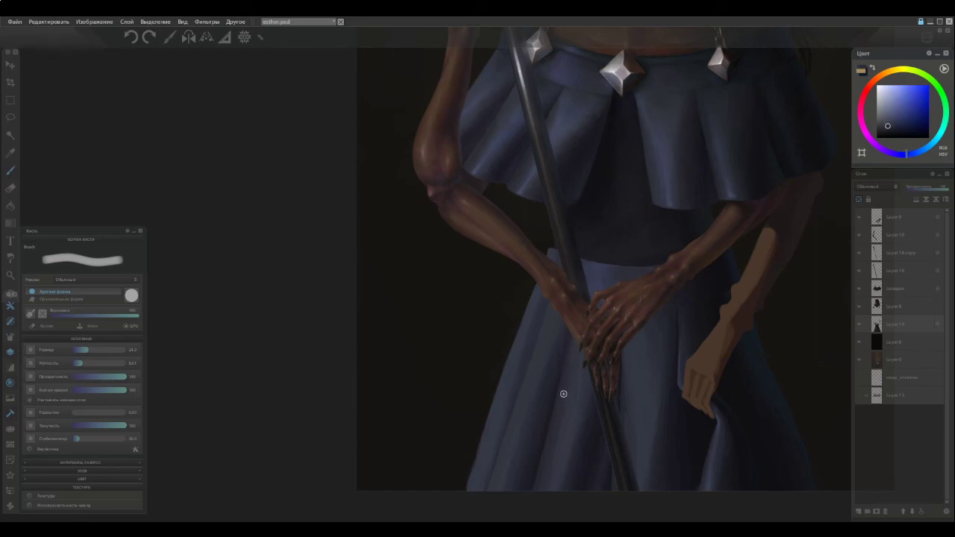
Blend the lower part of the crease down to the hem with sampled dark and mid blues.
{"action": "left_click", "coordinate": [566, 419], "text": "alt"}
{"action": "left_click", "coordinate": [564, 404], "text": "alt"}
{"action": "left_click", "coordinate": [558, 440], "text": "alt"}
{"action": "left_click", "coordinate": [556, 451], "text": "alt"}
{"action": "left_click", "coordinate": [551, 453], "text": "alt"}
{"action": "left_click", "coordinate": [551, 472], "text": "alt"}
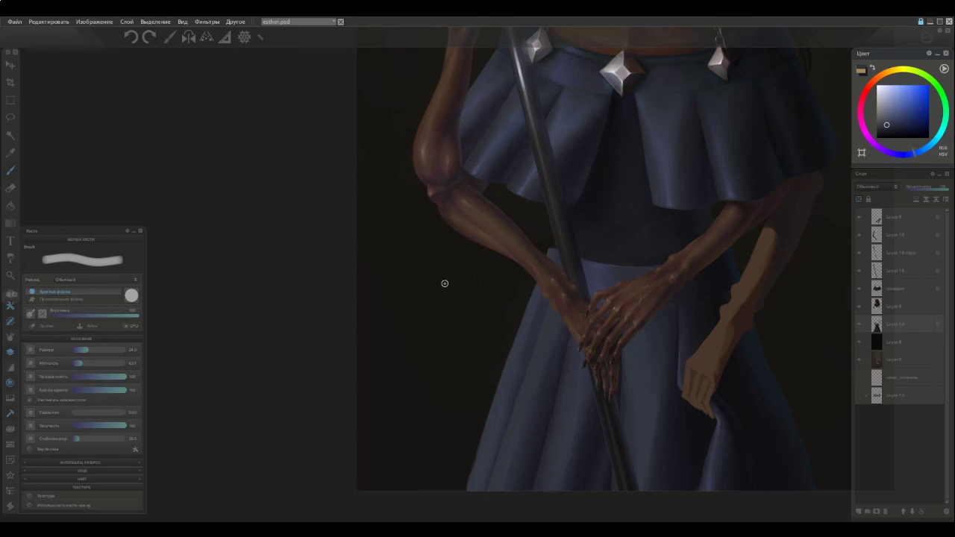
{"action": "left_click", "coordinate": [565, 375], "text": "alt"}
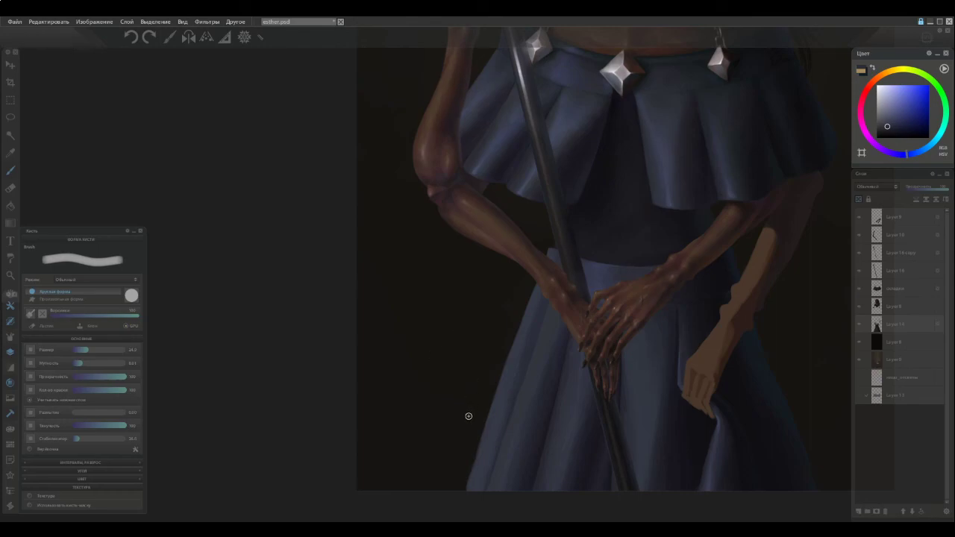
Blend the upper part of the skirt fold beside the clasped fingers with closely sampled mid and dark blues.
{"action": "left_click", "coordinate": [499, 411], "text": "alt"}
{"action": "left_click", "coordinate": [568, 379], "text": "alt"}
{"action": "left_click", "coordinate": [567, 372], "text": "alt"}
{"action": "left_click", "coordinate": [571, 373], "text": "alt"}
{"action": "left_click", "coordinate": [574, 360], "text": "alt"}
{"action": "left_click", "coordinate": [575, 359], "text": "alt"}
{"action": "left_click", "coordinate": [573, 367], "text": "alt"}
Refine the lower stretch of the fold beside the staff using a smaller brush and sampled shadow blues.
{"action": "left_click", "coordinate": [572, 418], "text": "alt"}
{"action": "left_click", "coordinate": [560, 428], "text": "alt"}
{"action": "left_click", "coordinate": [552, 449], "text": "alt"}
{"action": "key", "text": "bracketleft"}
{"action": "key", "text": "bracketleft"}
{"action": "key", "text": "bracketleft"}
{"action": "left_click", "coordinate": [565, 422], "text": "alt"}
{"action": "left_click", "coordinate": [574, 392], "text": "alt"}
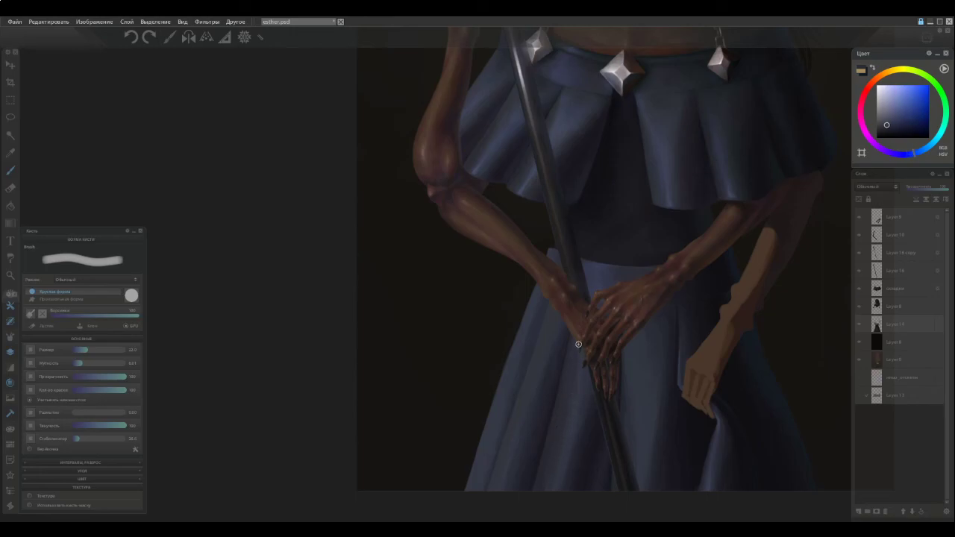
Smooth the skirt panel between the fold and the staff down to the hem with alternating sampled blues.
{"action": "left_click", "coordinate": [549, 477], "text": "alt"}
{"action": "left_click", "coordinate": [540, 485], "text": "alt"}
{"action": "left_click", "coordinate": [553, 448], "text": "alt"}
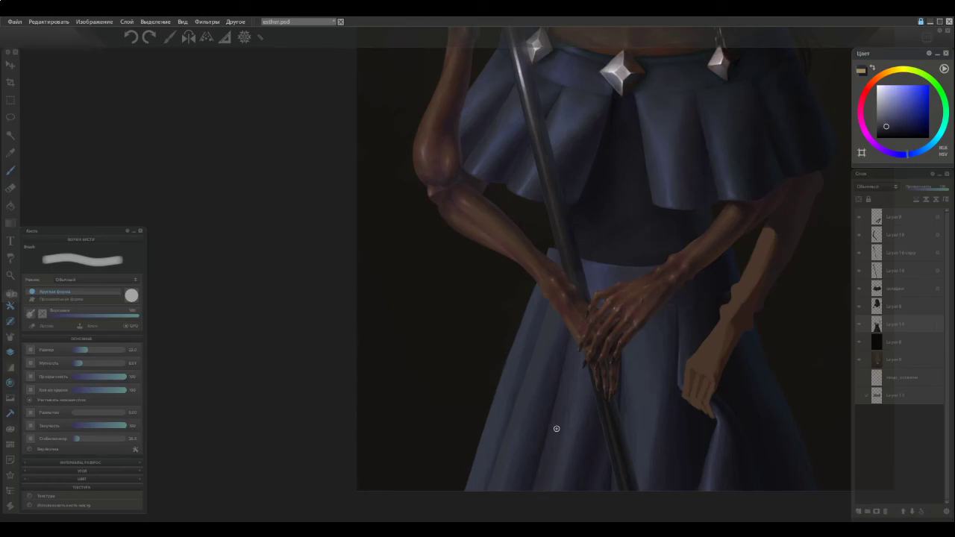
{"action": "left_click", "coordinate": [565, 419], "text": "alt"}
{"action": "left_click", "coordinate": [556, 450], "text": "alt"}
{"action": "left_click", "coordinate": [554, 470], "text": "alt"}
{"action": "left_click", "coordinate": [570, 438], "text": "alt"}
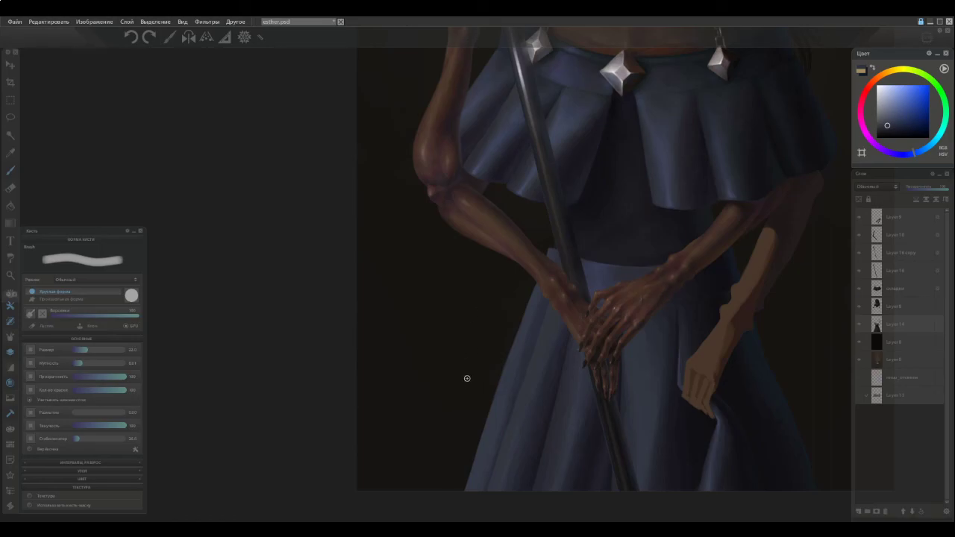
{"action": "left_click", "coordinate": [545, 458], "text": "alt"}
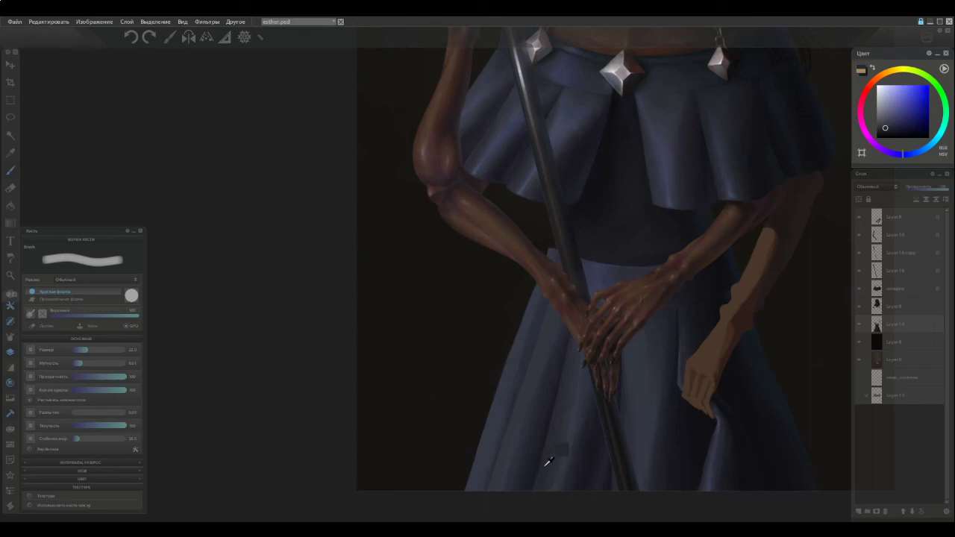
Soften the shading of the skirt's outer left panel from the hem up to mid-height with sampled blues.
{"action": "left_click", "coordinate": [494, 473], "text": "alt"}
{"action": "left_click", "coordinate": [504, 438], "text": "alt"}
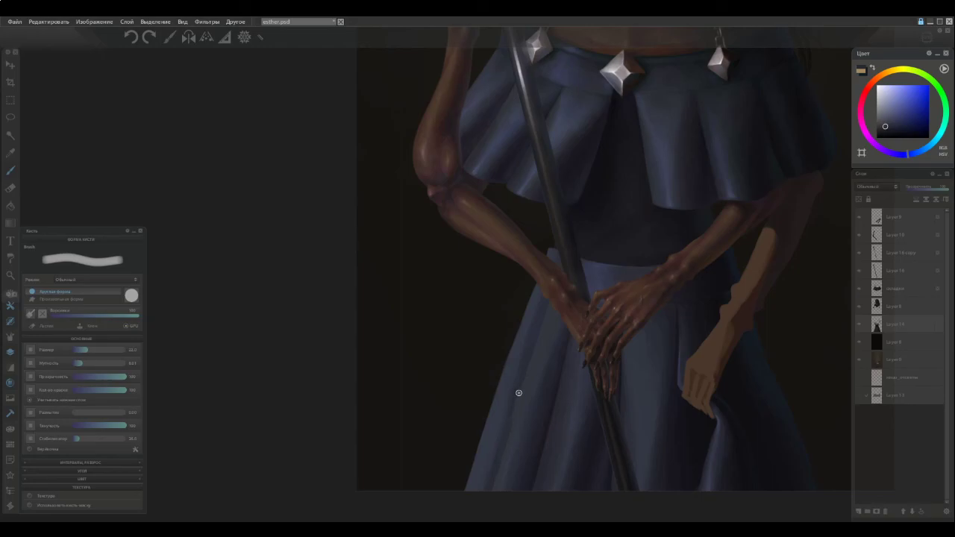
{"action": "left_click", "coordinate": [515, 389], "text": "alt"}
{"action": "left_click", "coordinate": [528, 378], "text": "alt"}
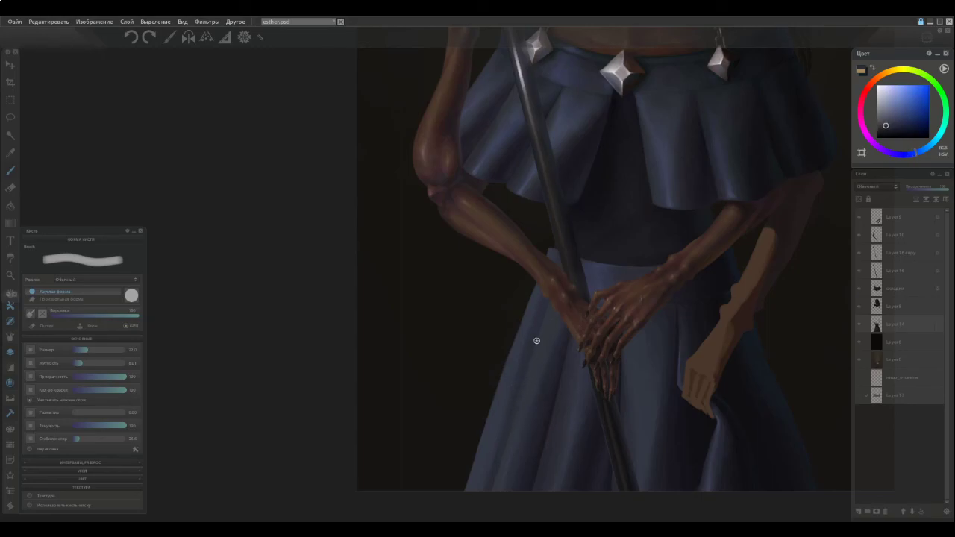
{"action": "left_click", "coordinate": [497, 464], "text": "alt"}
{"action": "left_click", "coordinate": [522, 446]}
Paint and blend a darker crease along the lower part of the outer left panel with sampled shadow blues.
{"action": "left_click", "coordinate": [508, 457], "text": "alt"}
{"action": "left_click", "coordinate": [501, 459], "text": "alt"}
{"action": "left_click", "coordinate": [507, 439], "text": "alt"}
{"action": "left_click", "coordinate": [516, 416], "text": "alt"}
{"action": "left_click", "coordinate": [515, 414], "text": "alt"}
{"action": "left_click", "coordinate": [521, 403], "text": "alt"}
{"action": "left_click", "coordinate": [506, 454], "text": "alt"}
{"action": "left_click", "coordinate": [497, 464], "text": "alt"}
{"action": "left_click", "coordinate": [498, 470], "text": "alt"}
{"action": "left_click", "coordinate": [504, 456], "text": "alt"}
{"action": "left_click", "coordinate": [537, 459], "text": "alt"}
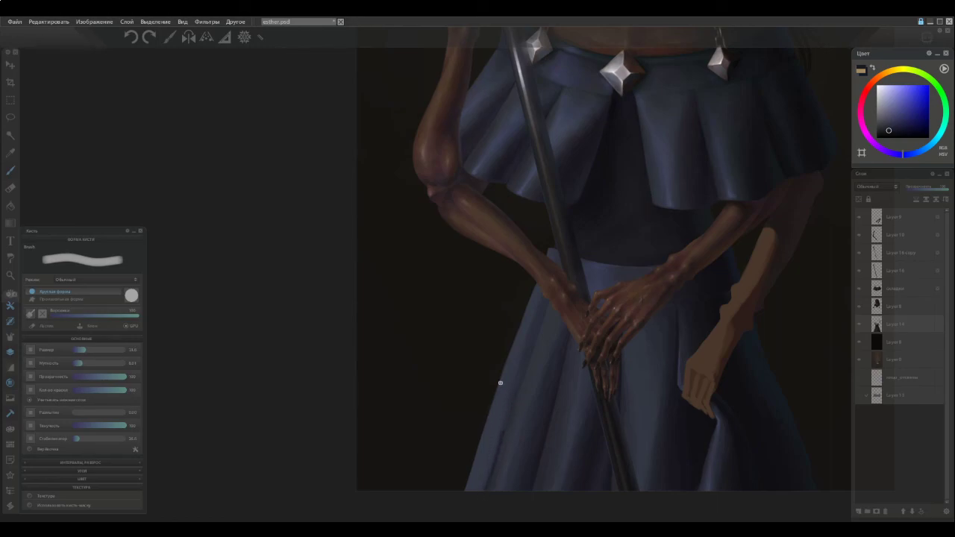
Sharpen the dark crease on the outer left panel and lighten the strip along the skirt's outer edge.
{"action": "left_click", "coordinate": [515, 417], "text": "alt"}
{"action": "left_click", "coordinate": [501, 456], "text": "alt"}
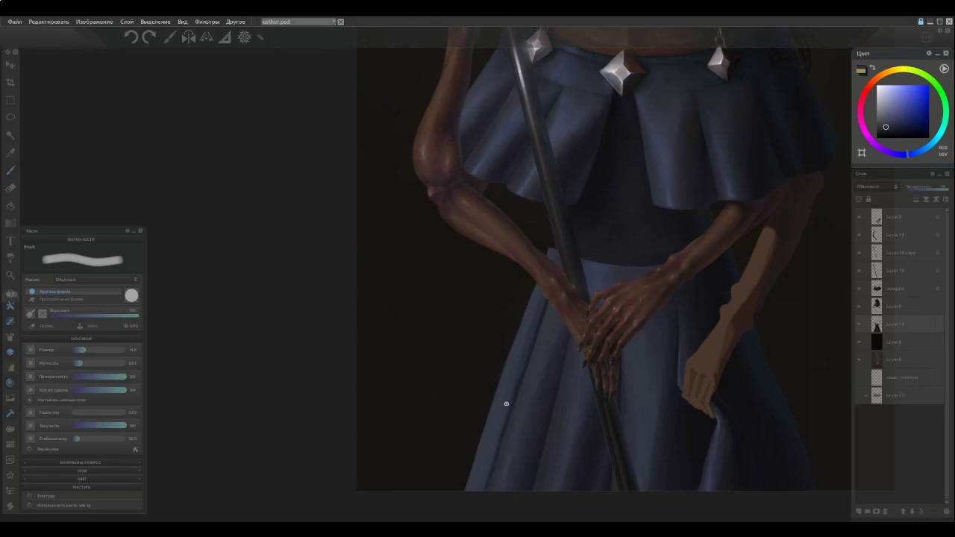
{"action": "left_click", "coordinate": [493, 456], "text": "ctrl"}
{"action": "left_click", "coordinate": [504, 425], "text": "alt"}
{"action": "left_click", "coordinate": [505, 425], "text": "alt"}
{"action": "mouse_move", "coordinate": [478, 472]}
{"action": "left_mouse_down"}
{"action": "mouse_move", "coordinate": [473, 484]}
{"action": "mouse_move", "coordinate": [501, 404]}
{"action": "mouse_move", "coordinate": [495, 431]}
{"action": "left_mouse_up"}
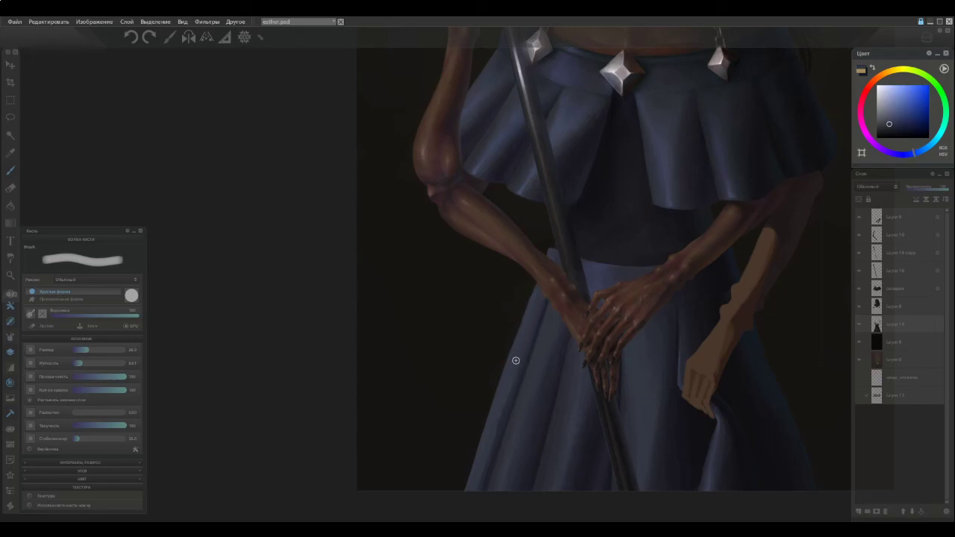
Blend the upper part of the outer left crease up towards the wrist with sampled lighter and darker blues.
{"action": "left_click", "coordinate": [530, 342], "text": "alt"}
{"action": "left_click", "coordinate": [513, 383], "text": "alt"}
{"action": "left_click", "coordinate": [515, 381], "text": "alt"}
{"action": "left_click", "coordinate": [521, 381], "text": "alt"}
{"action": "left_click", "coordinate": [534, 344], "text": "alt"}
{"action": "left_click", "coordinate": [536, 325], "text": "alt"}
{"action": "left_click", "coordinate": [536, 314], "text": "alt"}
Even out the middle stretch of the outer left crease with sampled mid-tone blues.
{"action": "left_click", "coordinate": [511, 398], "text": "alt"}
{"action": "left_click", "coordinate": [515, 390], "text": "alt"}
{"action": "left_click", "coordinate": [499, 431], "text": "alt"}
{"action": "left_click", "coordinate": [513, 388], "text": "alt"}
{"action": "left_click", "coordinate": [532, 345], "text": "alt"}
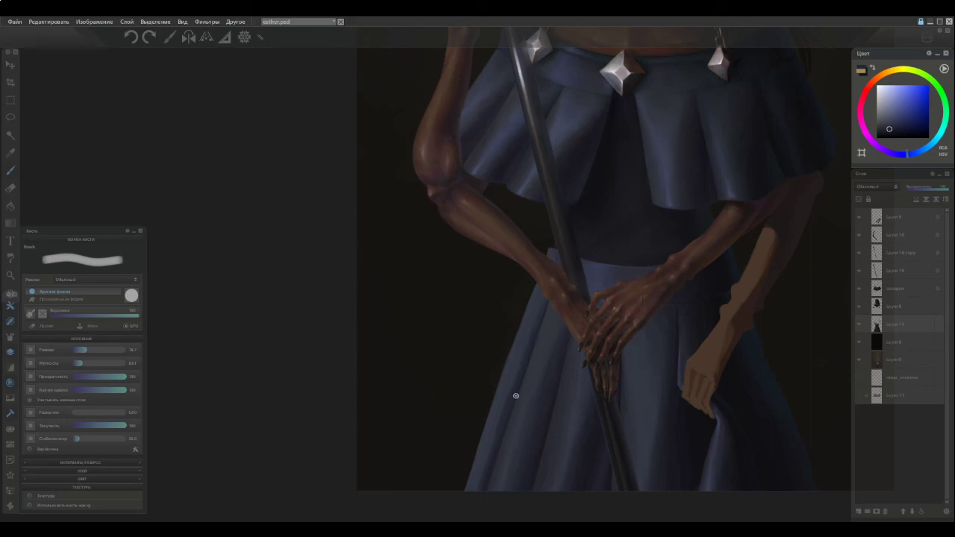
Build up and blend the narrow fold at the skirt's outer left edge down to the hem with sampled blues.
{"action": "left_click", "coordinate": [489, 458], "text": "alt"}
{"action": "left_click", "coordinate": [491, 445], "text": "alt"}
{"action": "left_click", "coordinate": [495, 439], "text": "alt"}
{"action": "left_click", "coordinate": [492, 439], "text": "alt"}
{"action": "left_click", "coordinate": [491, 441], "text": "alt"}
{"action": "left_click", "coordinate": [490, 456], "text": "alt"}
{"action": "left_click", "coordinate": [490, 454], "text": "alt"}
{"action": "left_click", "coordinate": [493, 435], "text": "alt"}
{"action": "left_click", "coordinate": [495, 434], "text": "alt"}
{"action": "left_click", "coordinate": [488, 465], "text": "alt"}
{"action": "left_click", "coordinate": [482, 472], "text": "alt"}
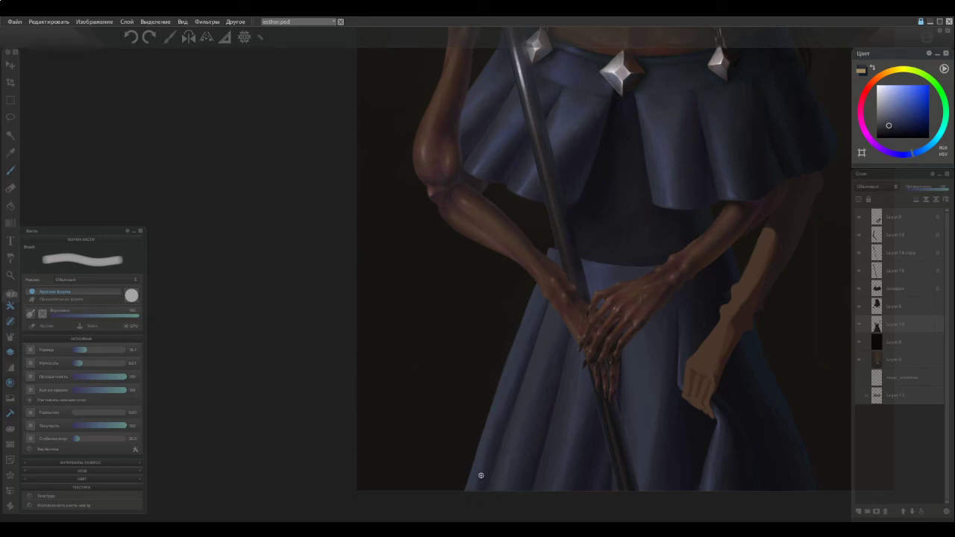
Carry the outer-edge fold shading upward along the skirt's left silhouette with sampled blues and a long stroke.
{"action": "left_click", "coordinate": [491, 428], "text": "alt"}
{"action": "left_click", "coordinate": [501, 413], "text": "alt"}
{"action": "left_click", "coordinate": [512, 380], "text": "alt"}
{"action": "left_click", "coordinate": [509, 390], "text": "alt"}
{"action": "left_click_drag", "start_coordinate": [524, 371], "coordinate": [491, 431]}
Blend the outer left folds into the skirt's waist beneath the forearm with sampled light and dark blues.
{"action": "left_click", "coordinate": [540, 342], "text": "alt"}
{"action": "left_click", "coordinate": [534, 327], "text": "alt"}
{"action": "left_click", "coordinate": [532, 339], "text": "alt"}
{"action": "left_click", "coordinate": [535, 322], "text": "alt"}
{"action": "left_click", "coordinate": [537, 316], "text": "alt"}
{"action": "left_click", "coordinate": [536, 308], "text": "alt"}
{"action": "left_click", "coordinate": [512, 388], "text": "alt"}
{"action": "left_click", "coordinate": [508, 404], "text": "alt"}
{"action": "left_click", "coordinate": [524, 348], "text": "alt"}
{"action": "left_click", "coordinate": [529, 345], "text": "alt"}
{"action": "left_click", "coordinate": [537, 316], "text": "alt"}
Check the blended skirt folds at a reduced view and compare their blues with the cape's colours.
{"action": "scroll", "coordinate": [468, 339], "scroll_direction": "down", "scroll_amount": 2}
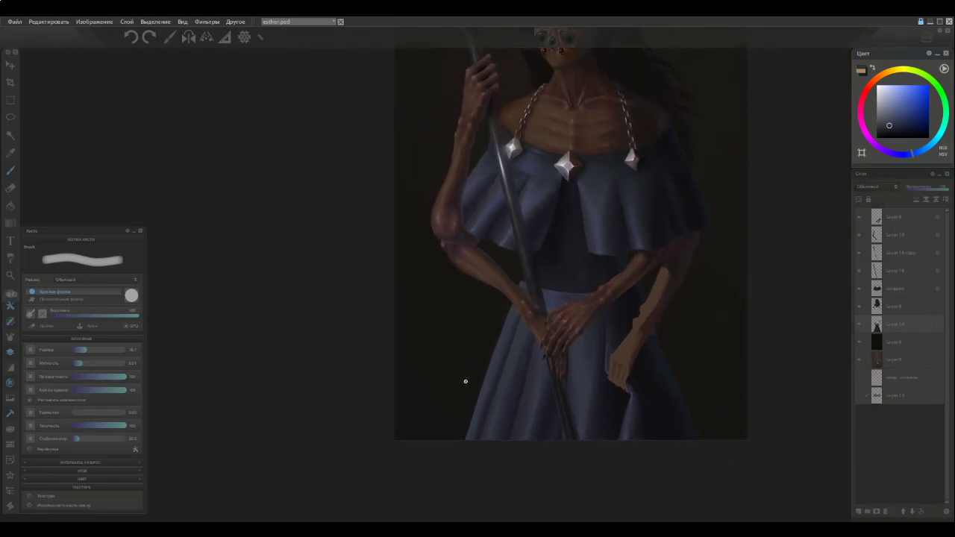
{"action": "scroll", "coordinate": [465, 380], "scroll_direction": "up", "scroll_amount": 1}
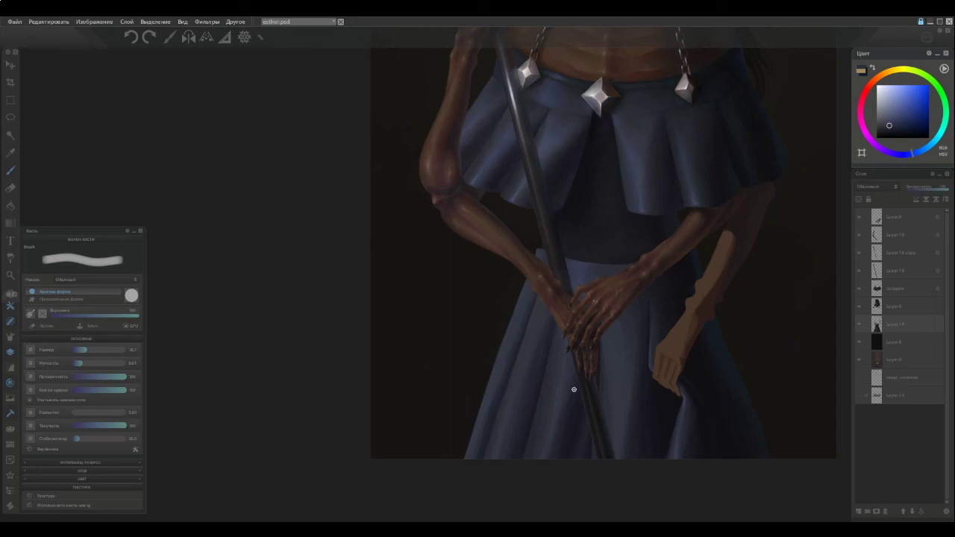
{"action": "left_click", "coordinate": [603, 381], "text": "ctrl"}
{"action": "left_click", "coordinate": [470, 166], "text": "ctrl"}
{"action": "left_click", "coordinate": [507, 185], "text": "ctrl"}
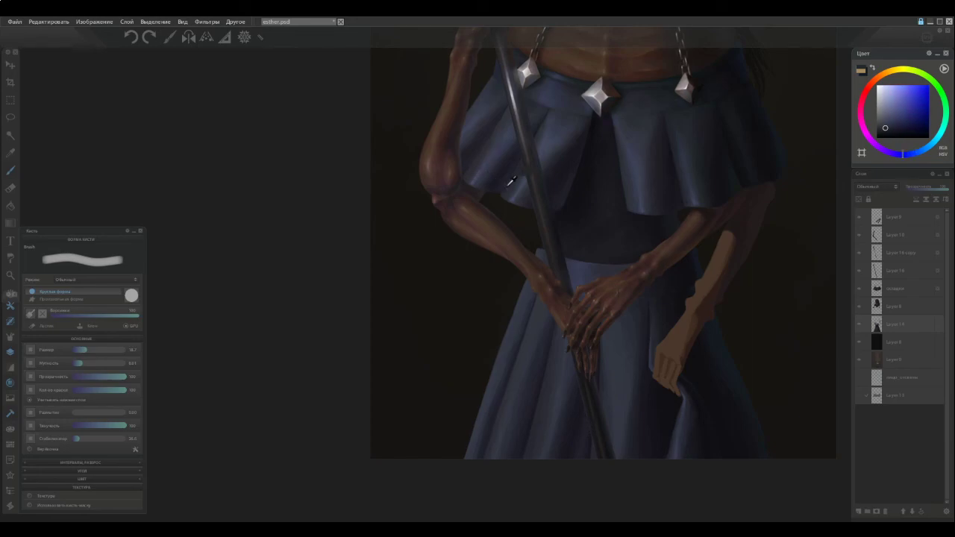
{"action": "left_click", "coordinate": [588, 461], "text": "ctrl"}
{"action": "left_click", "coordinate": [590, 448], "text": "ctrl"}
Draw a small heart outline on the dark background beside the skirt with a light blue sampled from it.
{"action": "left_click", "coordinate": [501, 368], "text": "alt"}
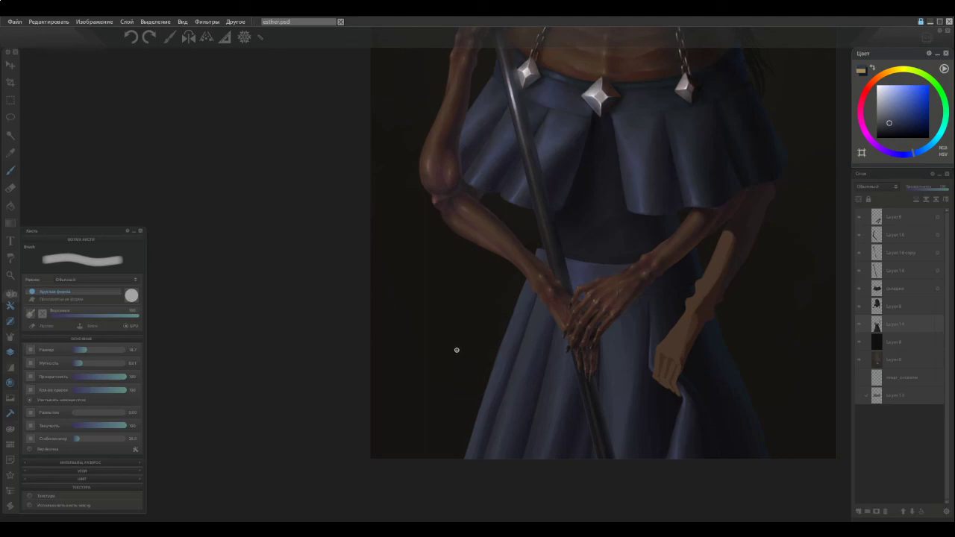
{"action": "mouse_move", "coordinate": [459, 384]}
{"action": "left_mouse_down"}
{"action": "mouse_move", "coordinate": [480, 358]}
{"action": "mouse_move", "coordinate": [461, 336]}
{"action": "mouse_move", "coordinate": [435, 334]}
{"action": "mouse_move", "coordinate": [454, 381]}
{"action": "left_mouse_up"}
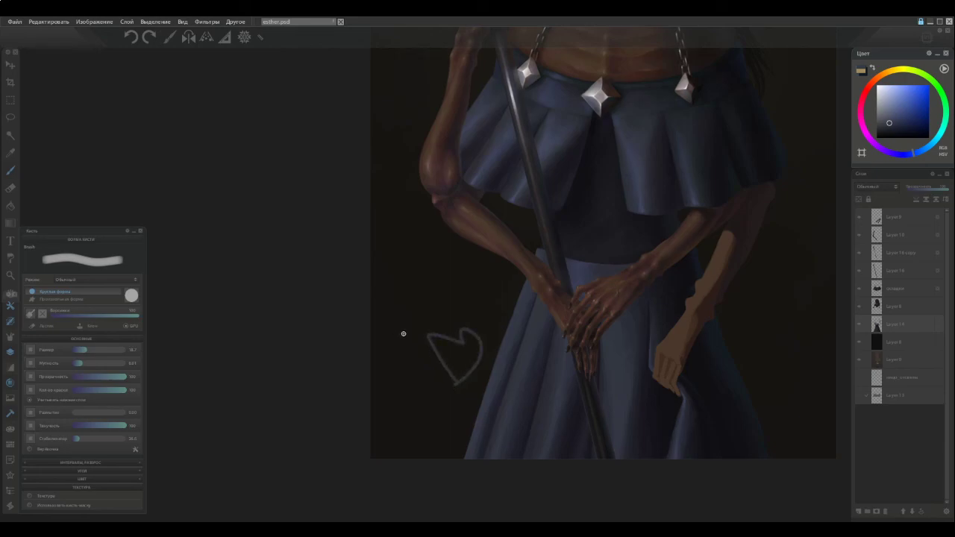